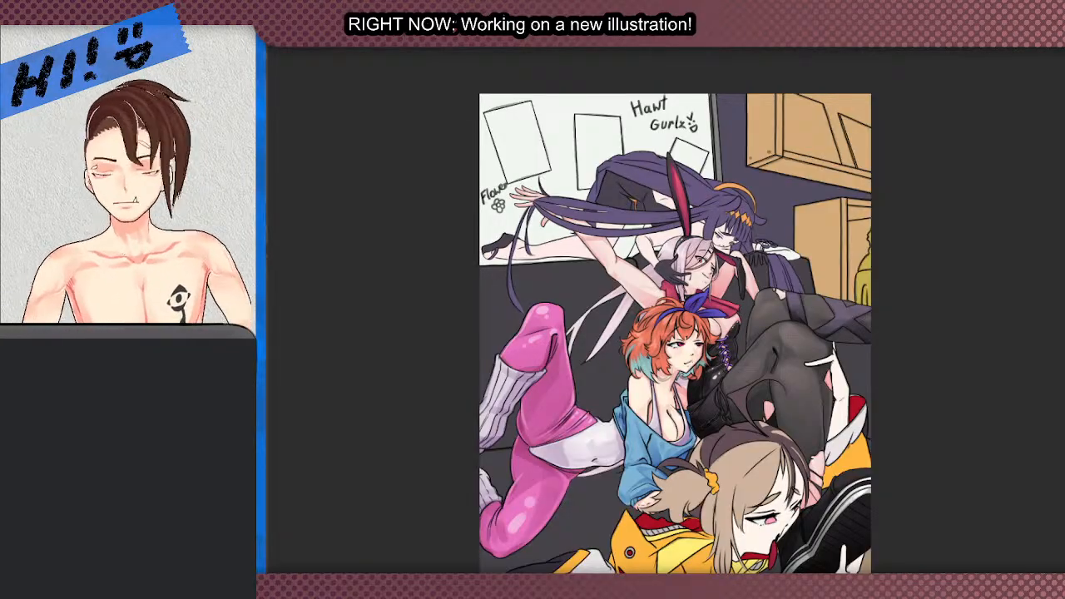
- Select the bare skin of the face of the light-brown-haired girl in the foreground
scroll(634, 329, "down", 2)
scroll(714, 258, "up", 1)
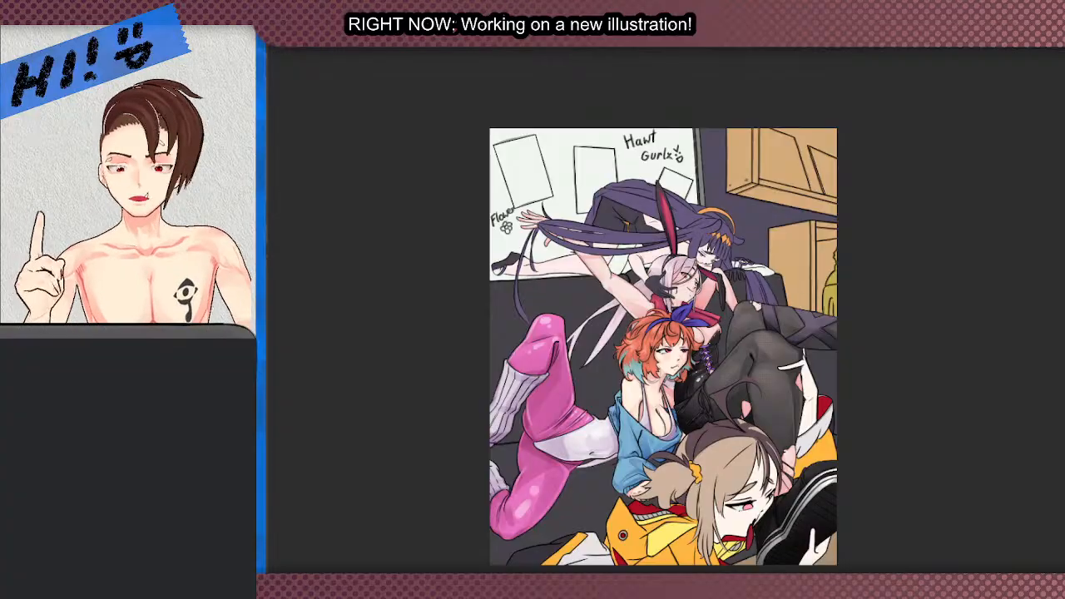
scroll(657, 237, "down", 2)
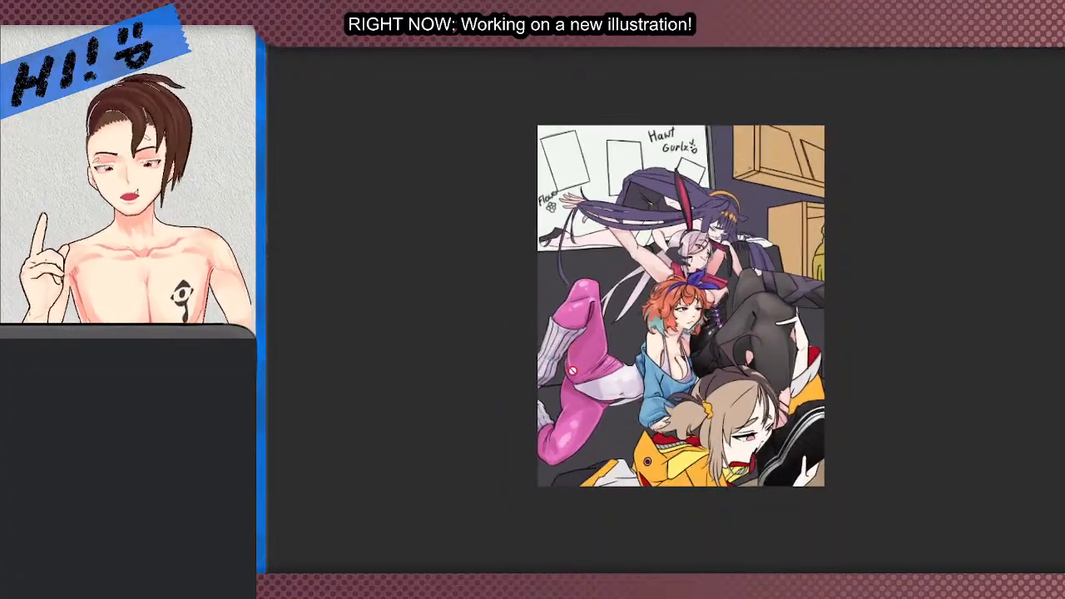
scroll(664, 482, "up", 4)
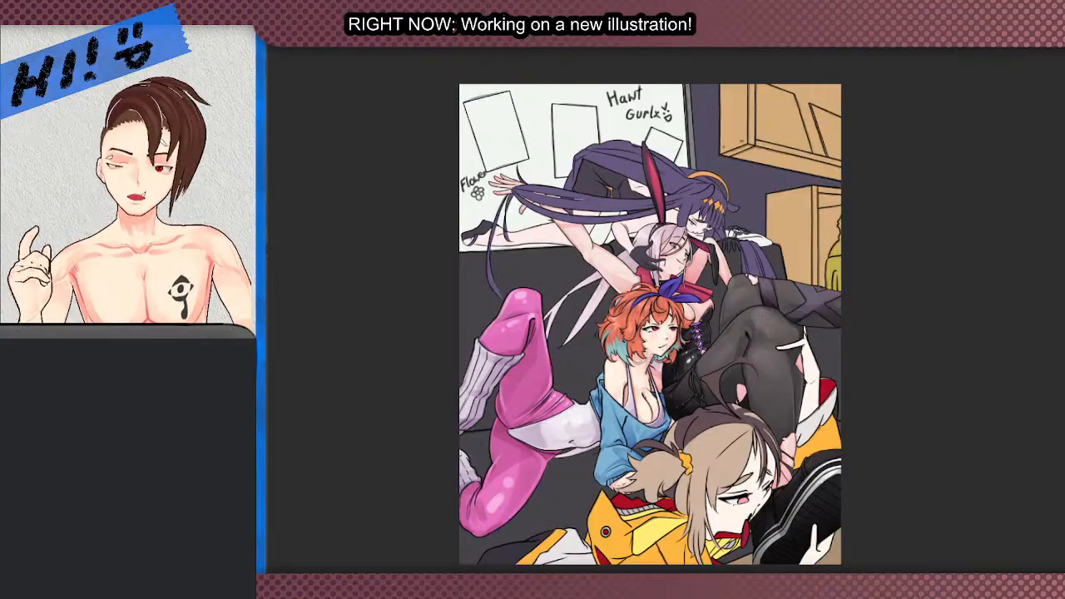
scroll(794, 417, "up", 1)
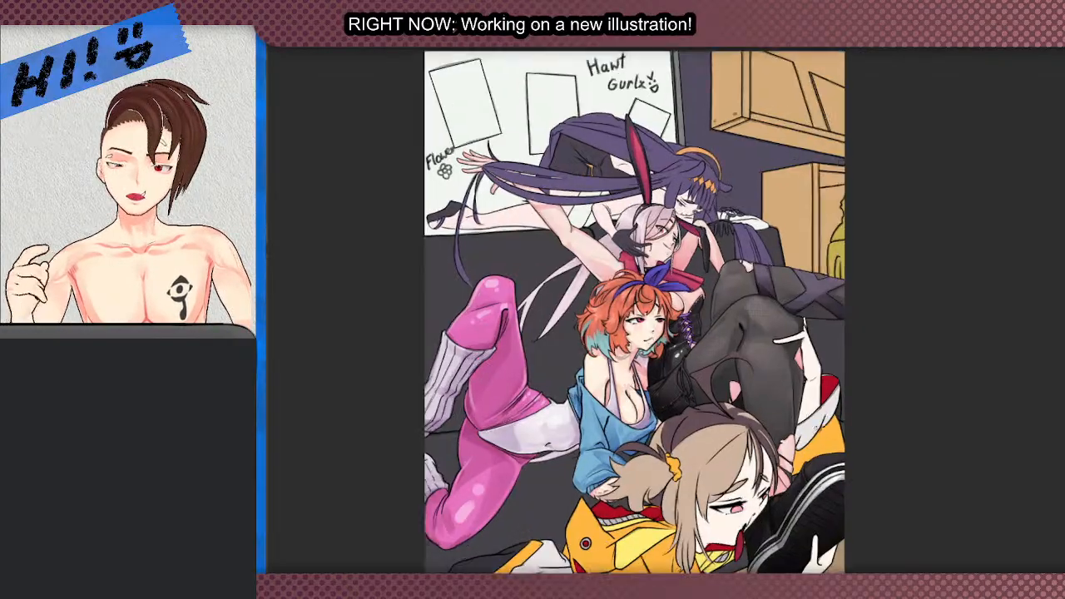
scroll(820, 453, "down", 1)
scroll(848, 499, "up", 3)
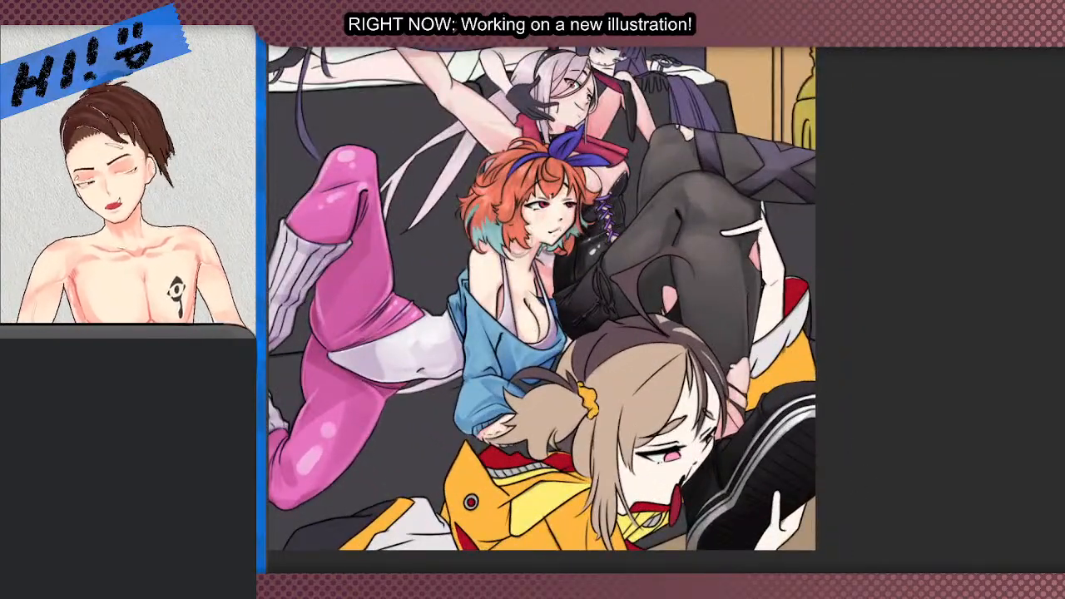
scroll(695, 409, "down", 1)
scroll(666, 433, "up", 4)
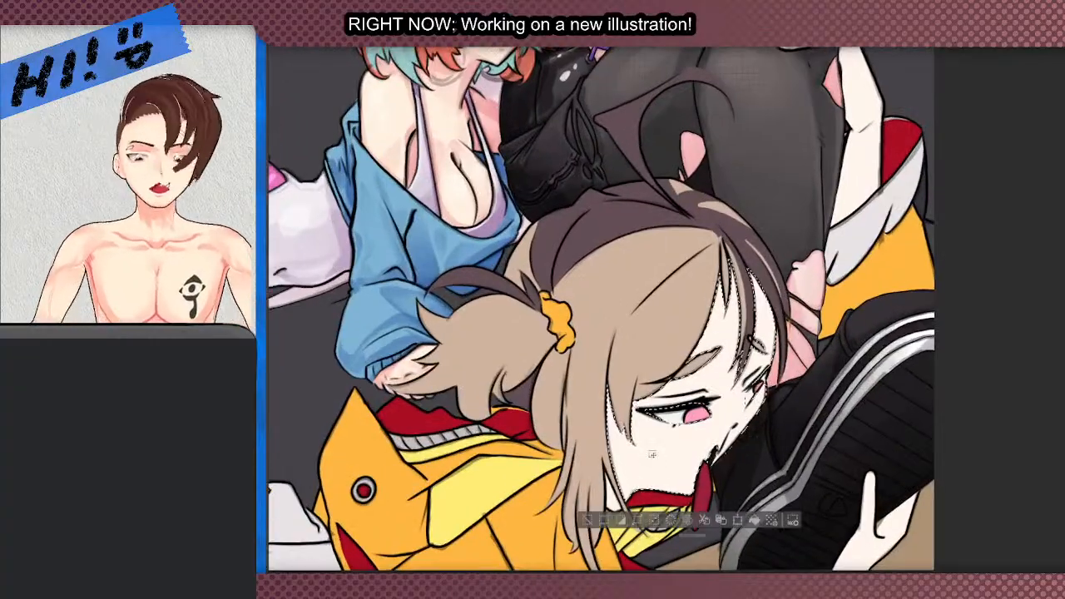
- Add the foreground girl's hand at the shoe sole and her raised arm to the skin selection
scroll(652, 455, "up", 4)
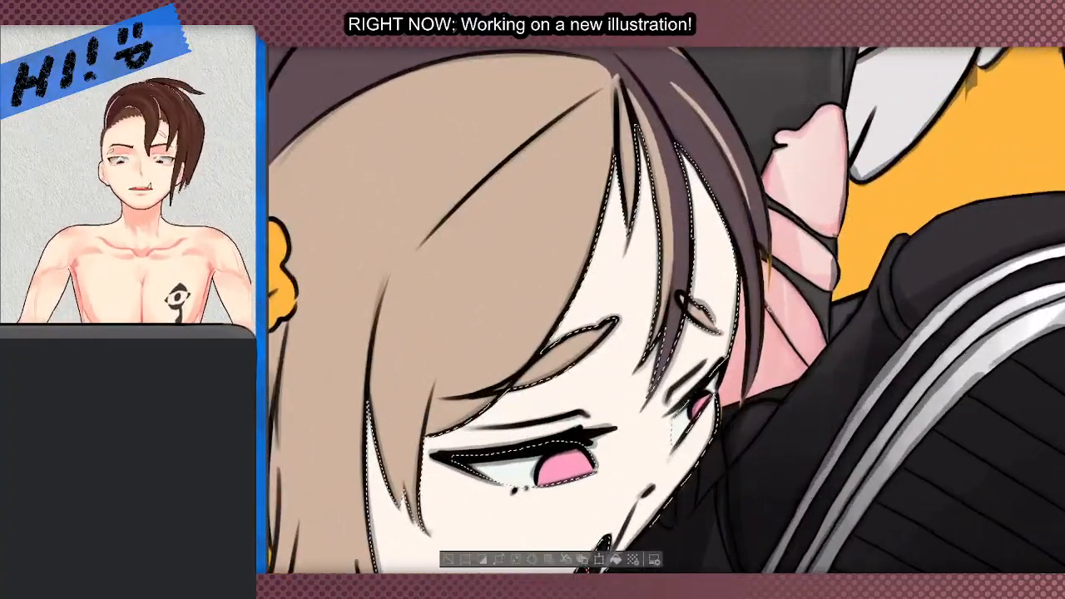
scroll(760, 292, "down", 3)
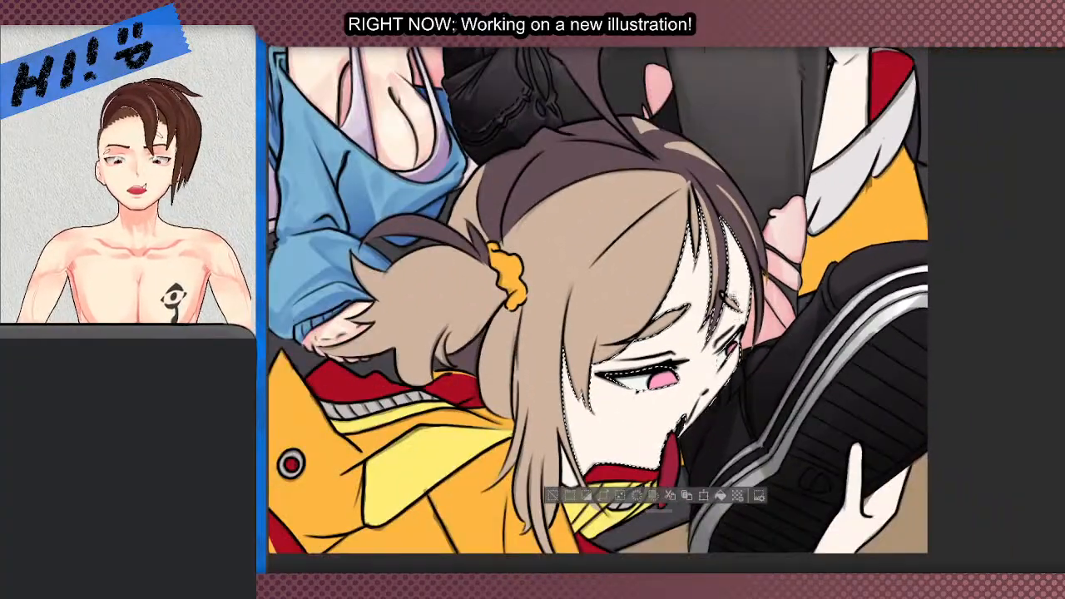
scroll(633, 332, "down", 1)
scroll(633, 333, "up", 4)
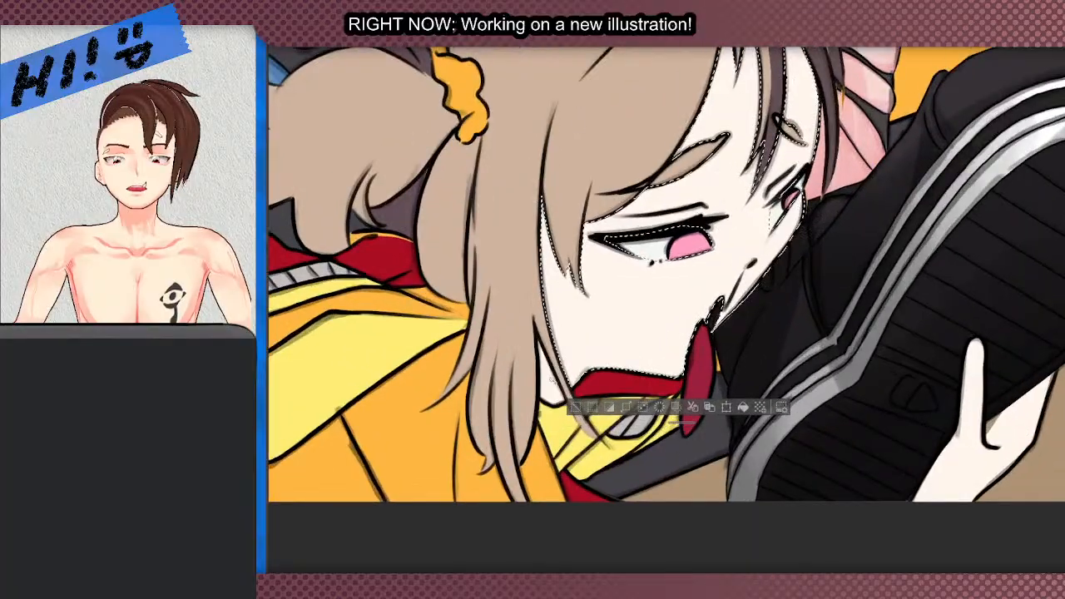
scroll(633, 333, "down", 2)
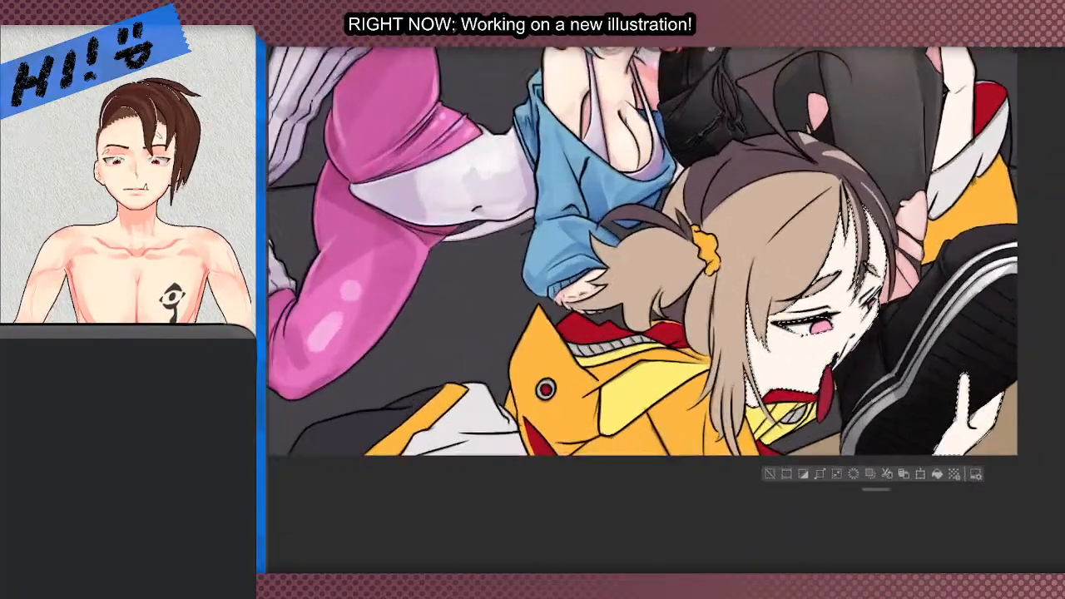
scroll(633, 333, "down", 1)
scroll(632, 333, "up", 2)
scroll(632, 332, "down", 2)
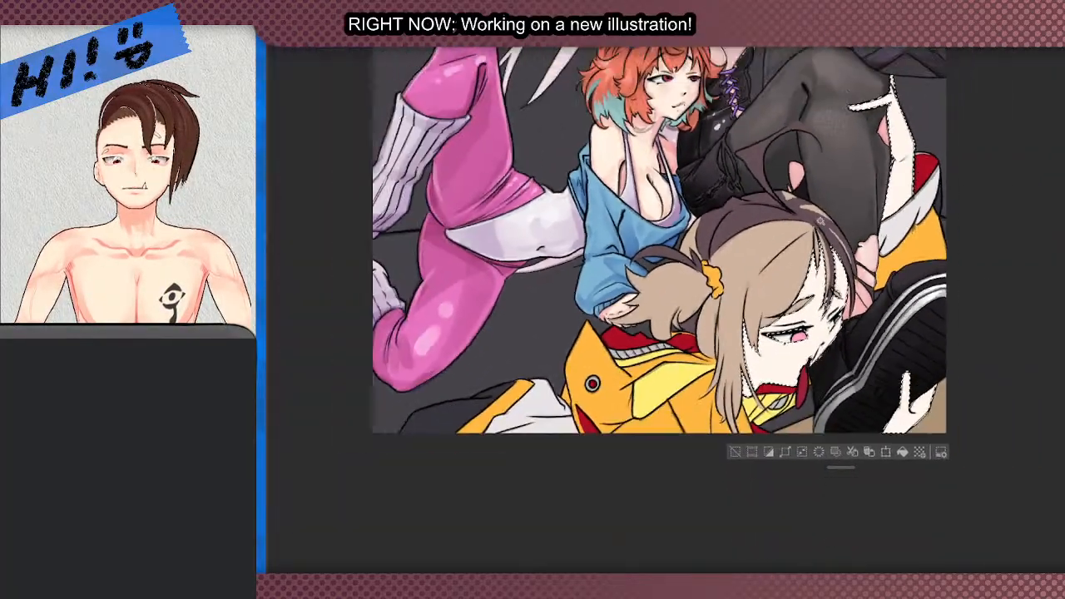
scroll(633, 333, "up", 2)
scroll(632, 333, "down", 2)
scroll(633, 333, "up", 1)
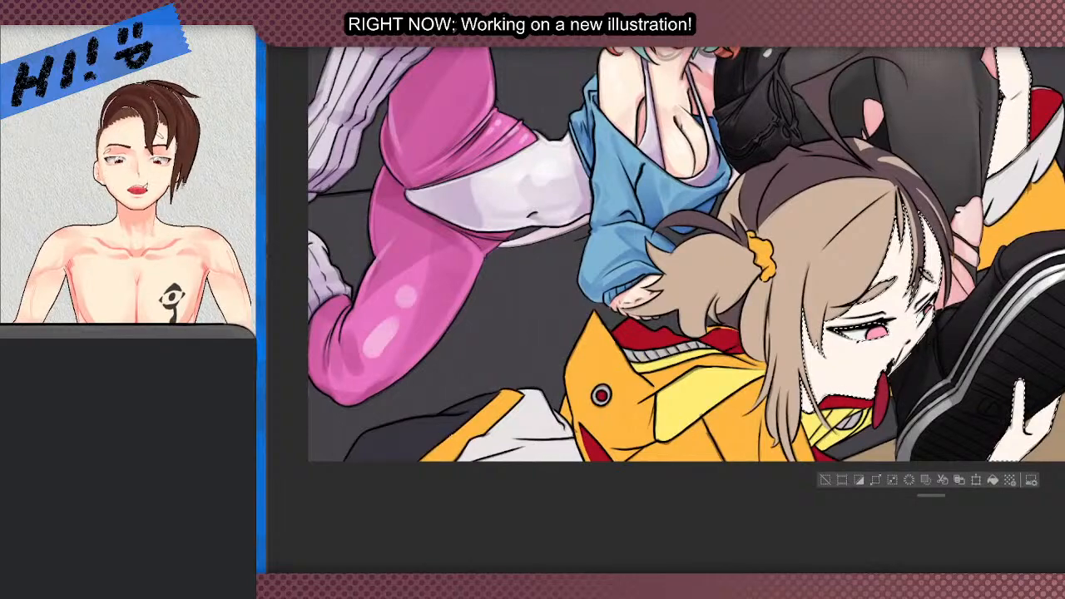
scroll(632, 333, "down", 2)
scroll(632, 333, "up", 2)
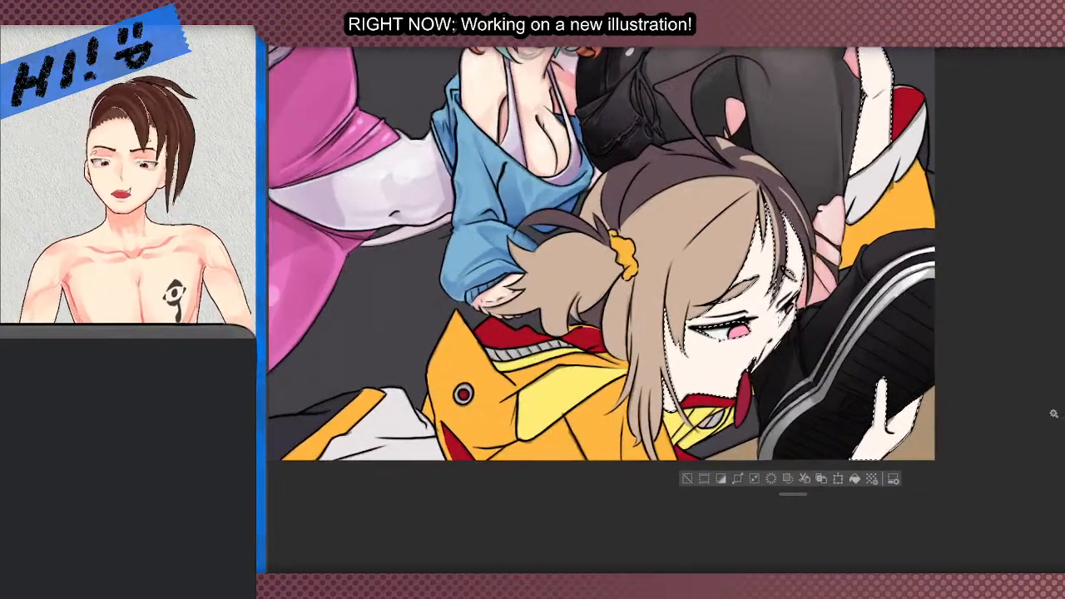
scroll(800, 284, "down", 2)
scroll(800, 283, "up", 1)
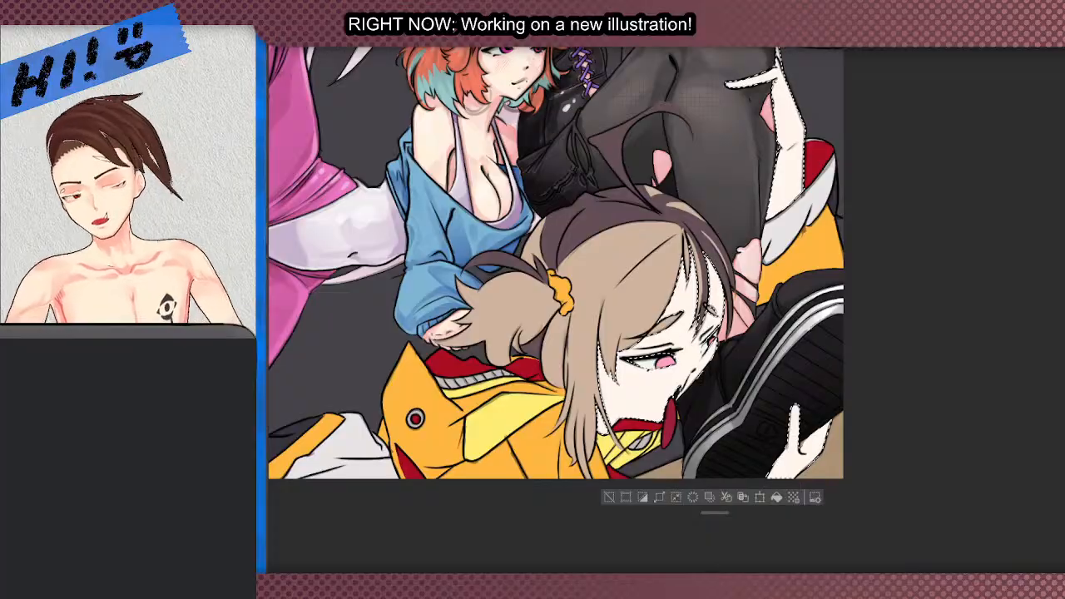
scroll(632, 403, "up", 1)
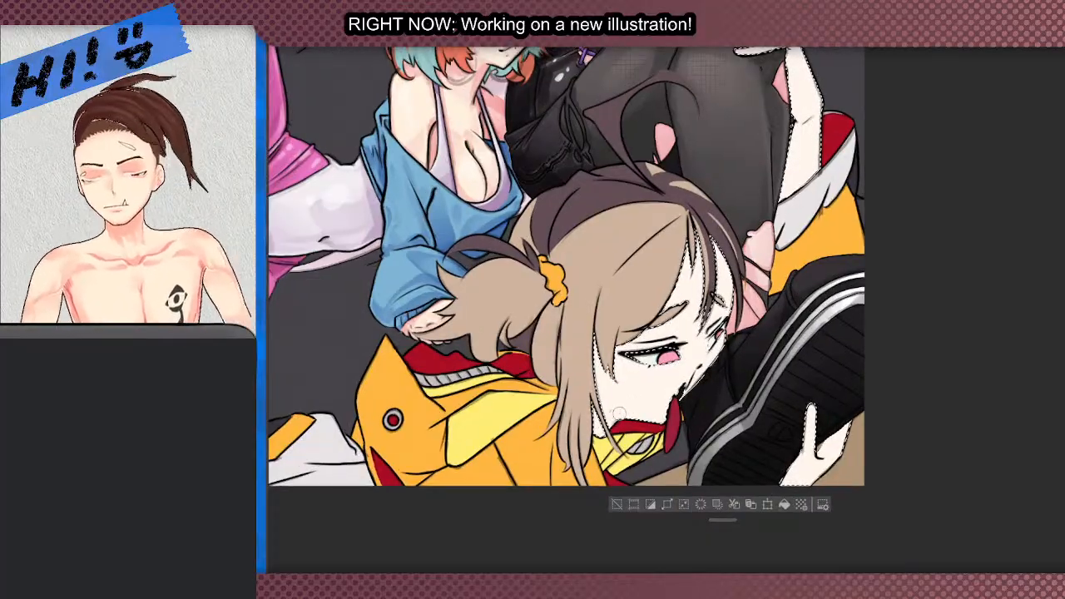
- Paint soft pink shading inside the selection along the foreground girl's neck, jaw, cheek and the skin beside her side hair
left_click_drag(619, 411, 794, 297)
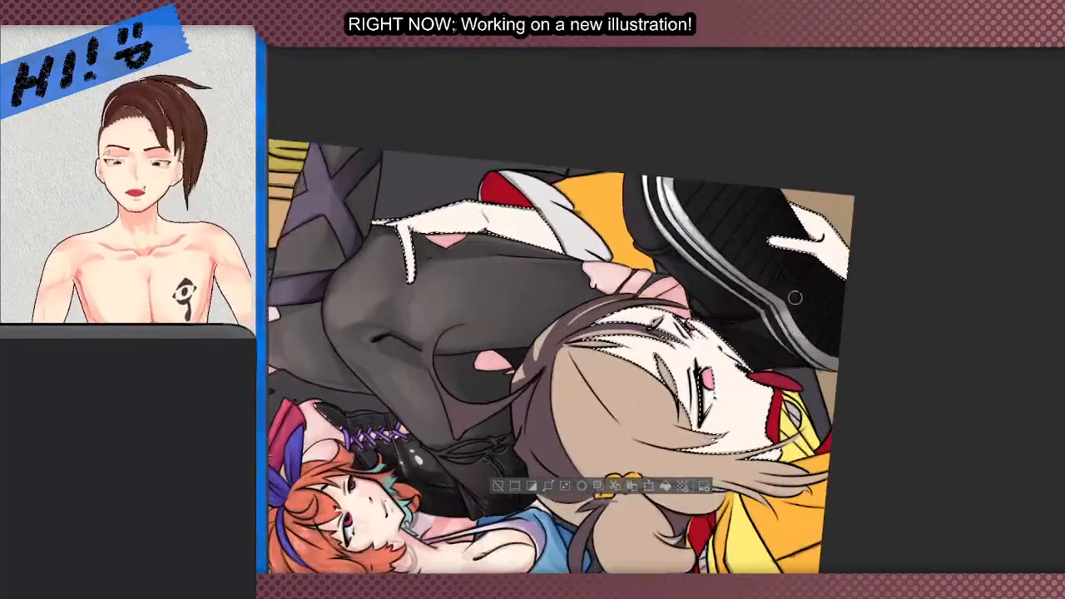
scroll(794, 297, "down", 5)
scroll(768, 423, "up", 5)
scroll(780, 392, "down", 6)
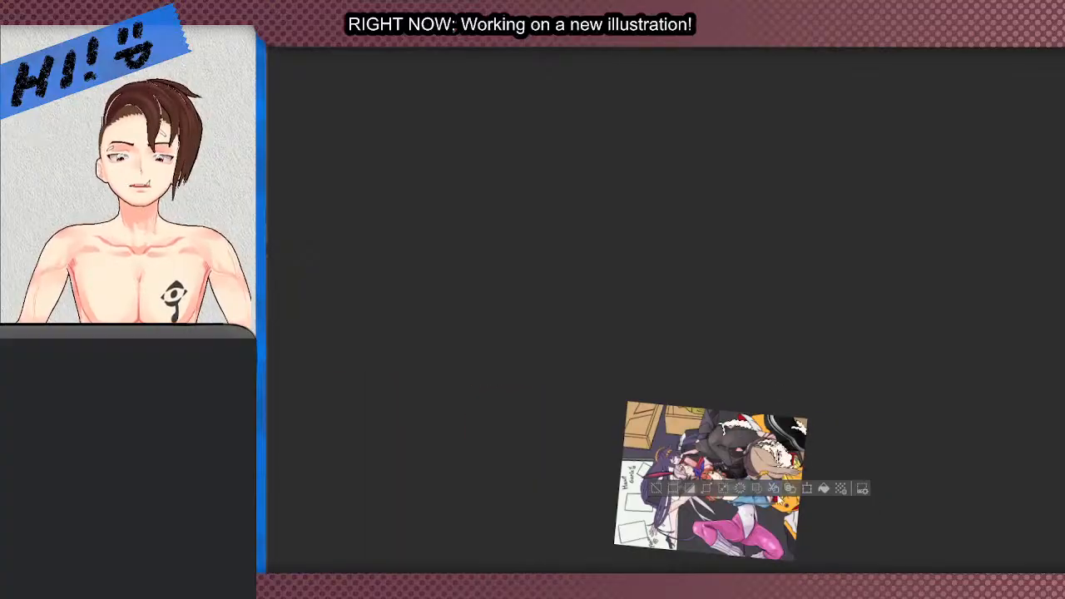
scroll(716, 483, "up", 5)
scroll(732, 500, "down", 5)
scroll(715, 466, "up", 5)
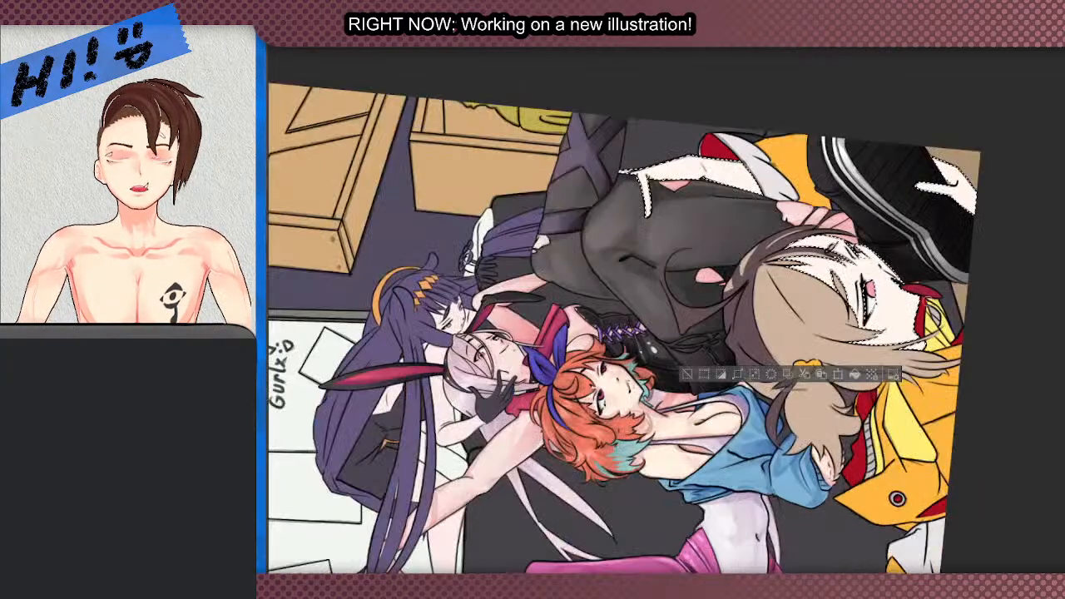
scroll(838, 279, "up", 5)
scroll(844, 316, "down", 4)
scroll(848, 345, "up", 4)
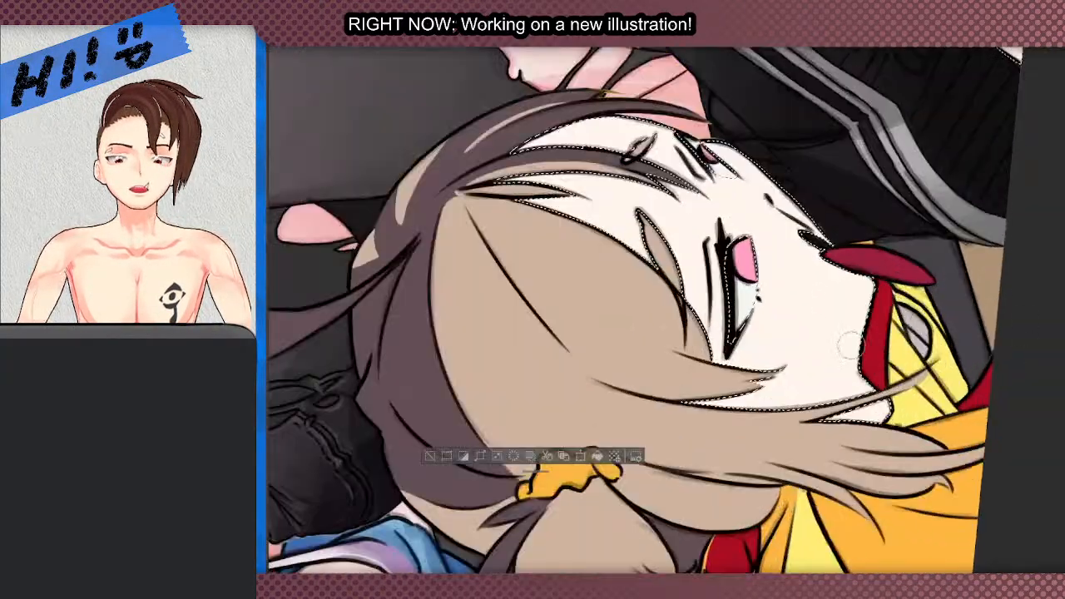
scroll(849, 343, "down", 4)
scroll(999, 369, "up", 4)
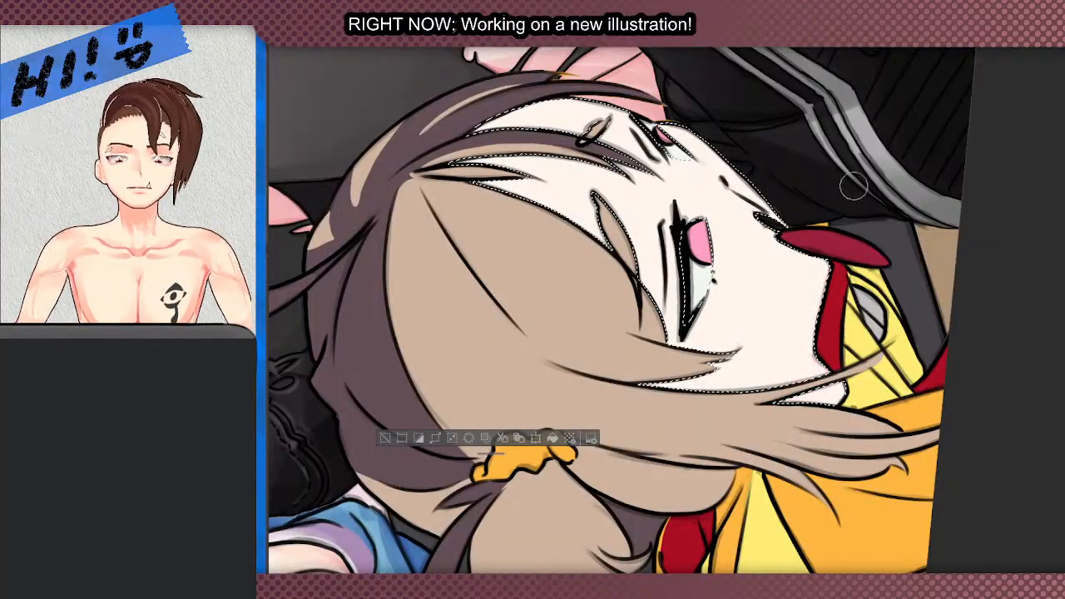
left_click_drag(836, 273, 786, 383)
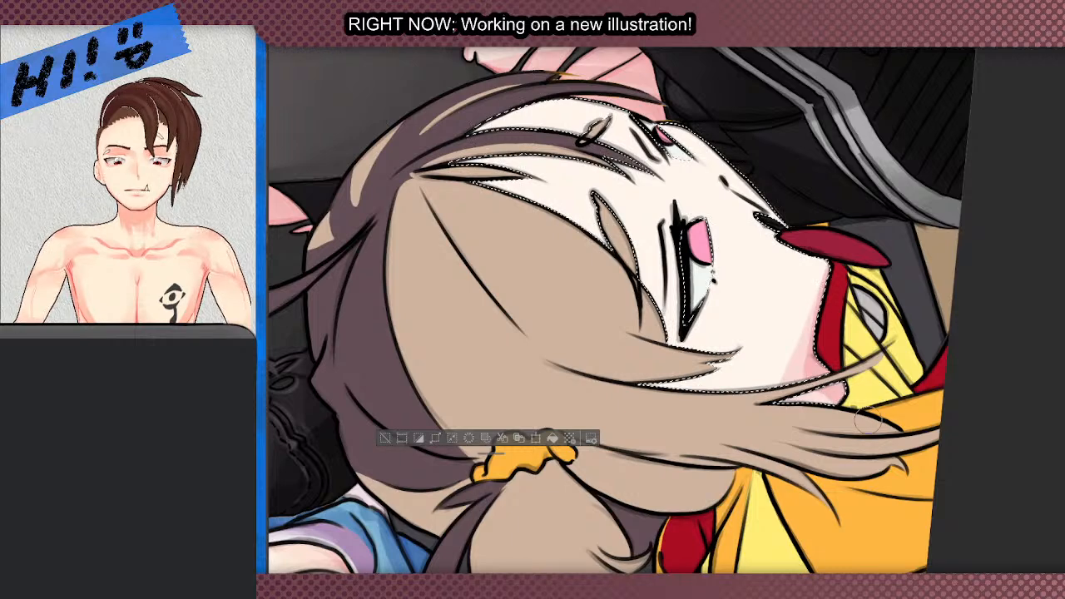
left_click_drag(820, 378, 718, 359)
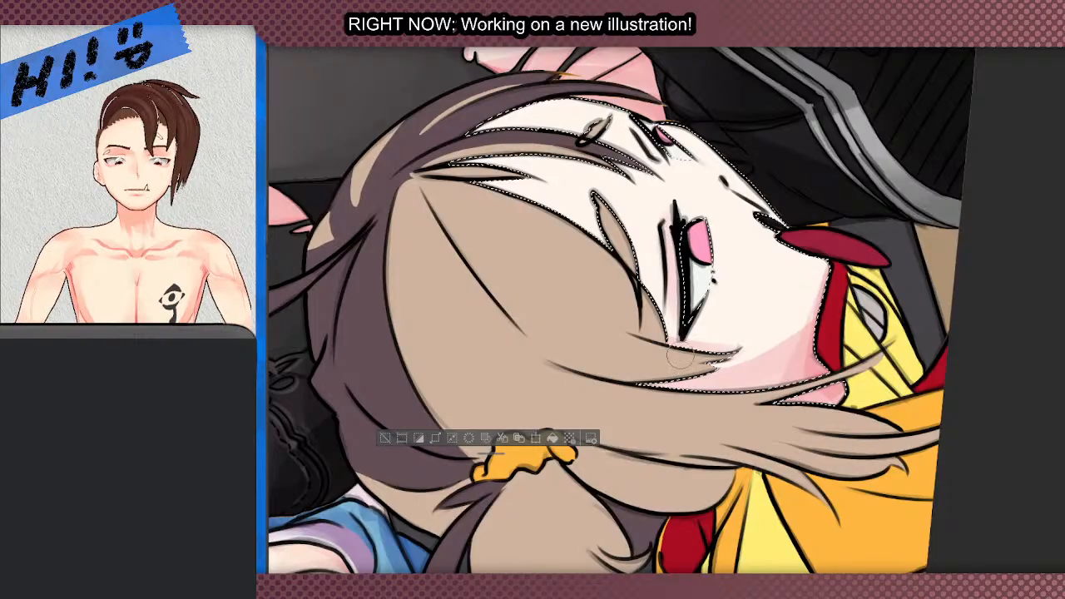
- Brush pink shading around the foreground girl's near eye and along the outer edge of her nose and far cheek
mouse_move(716, 291)
left_mouse_down()
mouse_move(712, 227)
mouse_move(699, 329)
left_mouse_up()
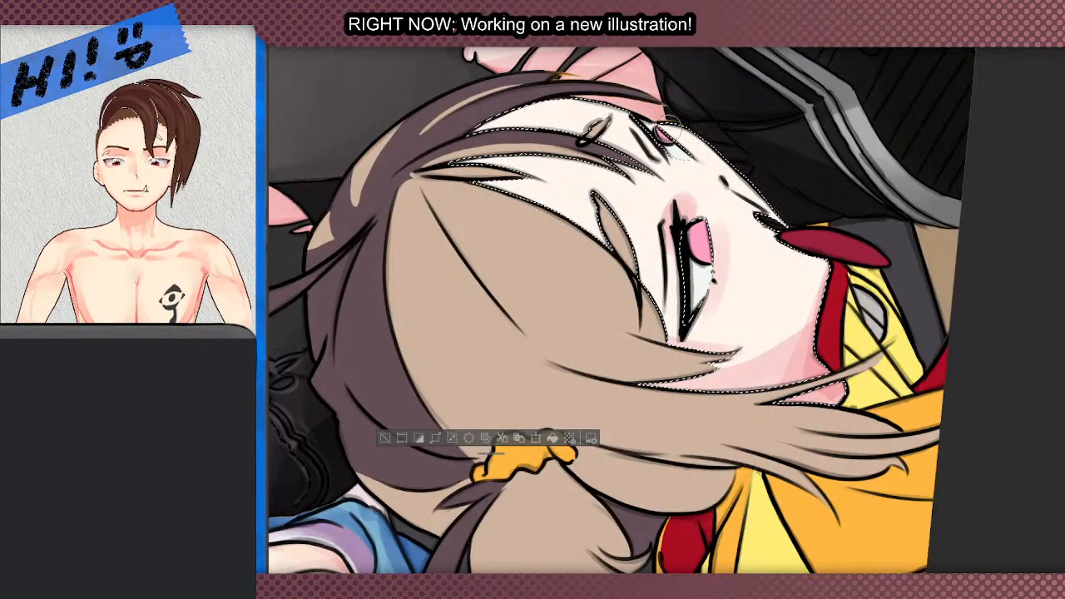
left_click_drag(662, 152, 637, 145)
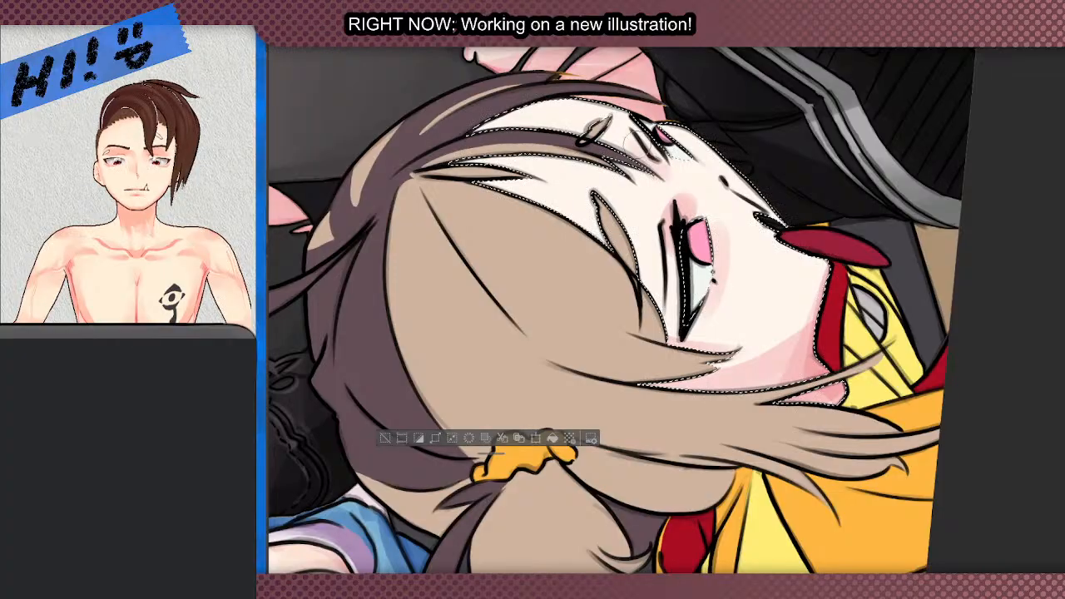
key("ctrl+z")
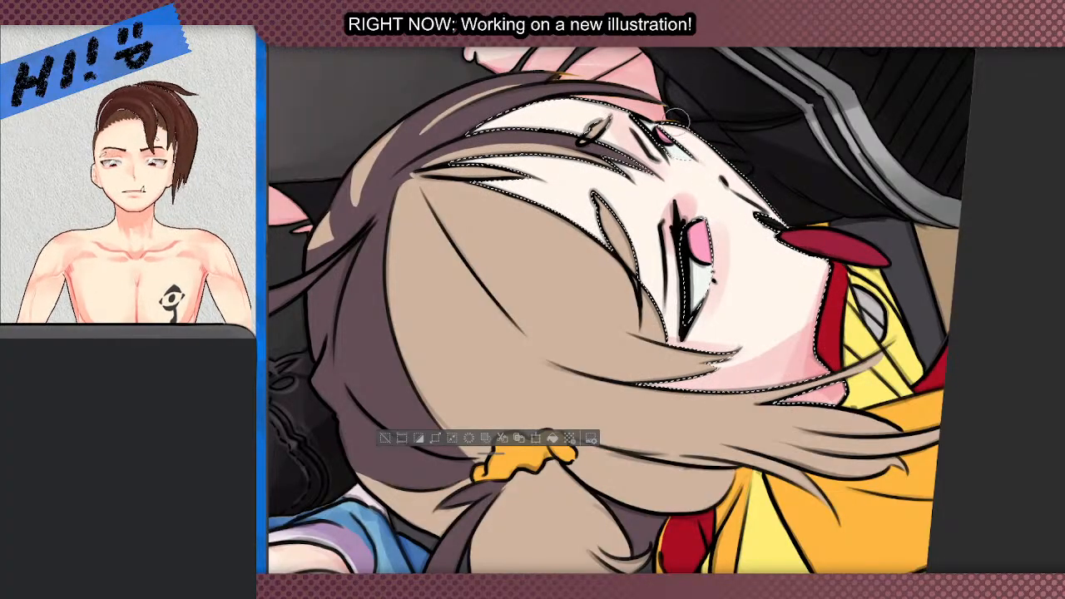
left_click_drag(678, 120, 774, 217)
scroll(695, 228, "down", 1)
scroll(779, 258, "up", 1)
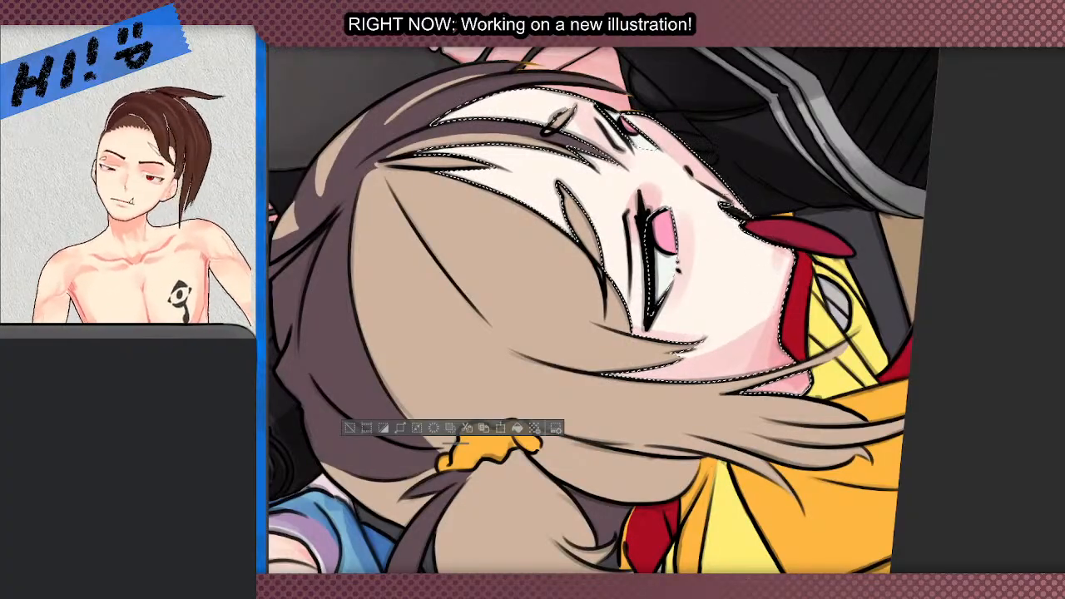
- Add pink shading beside the foreground girl's mouth and between her far eye and eyebrow
scroll(732, 350, "down", 1)
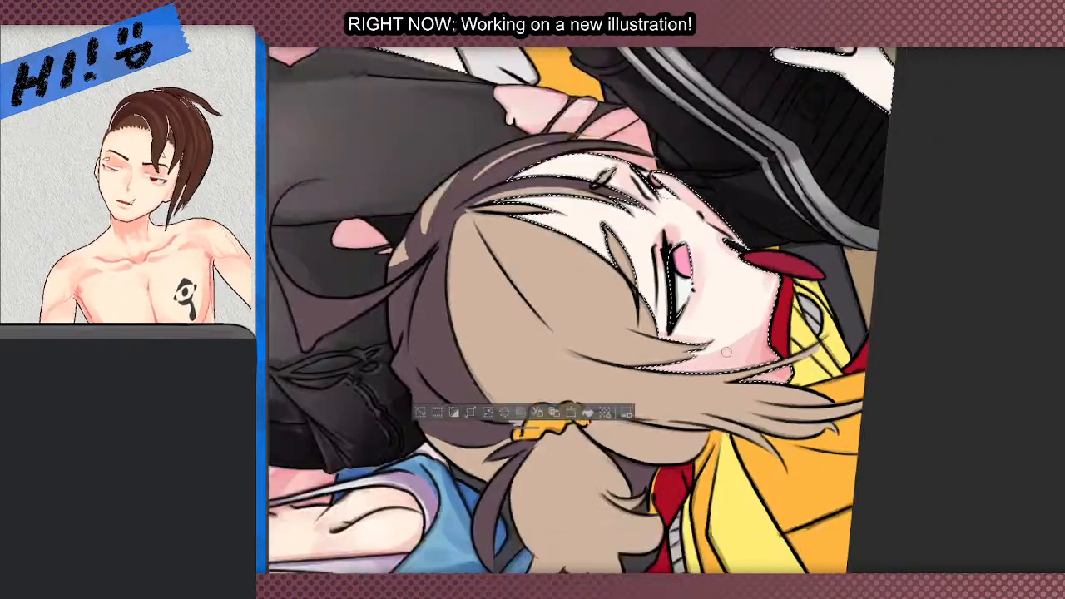
left_click_drag(726, 352, 764, 403)
key("ctrl+@")
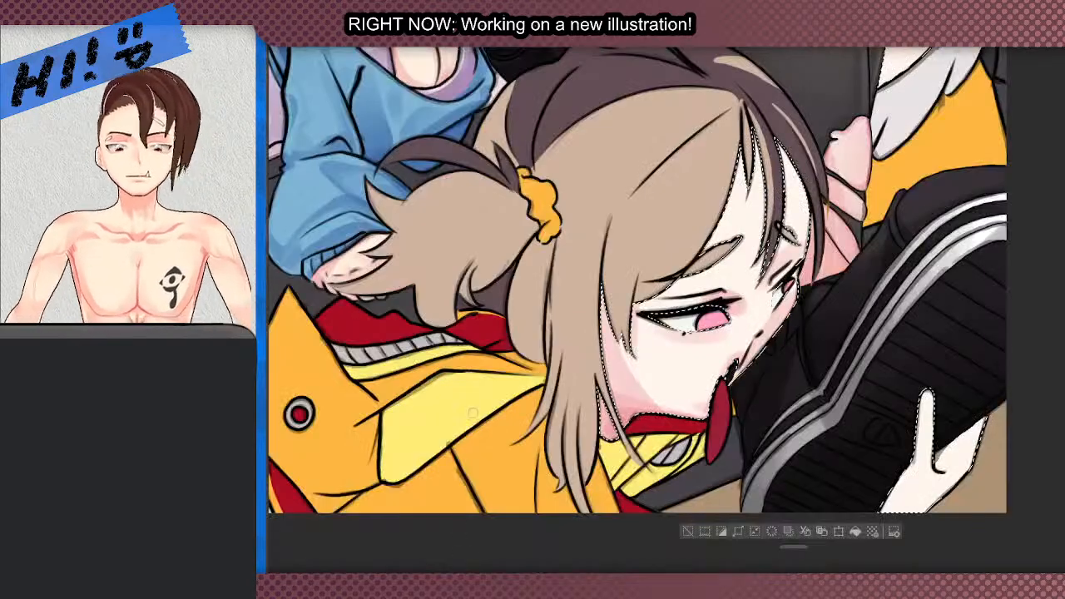
scroll(471, 414, "up", 4)
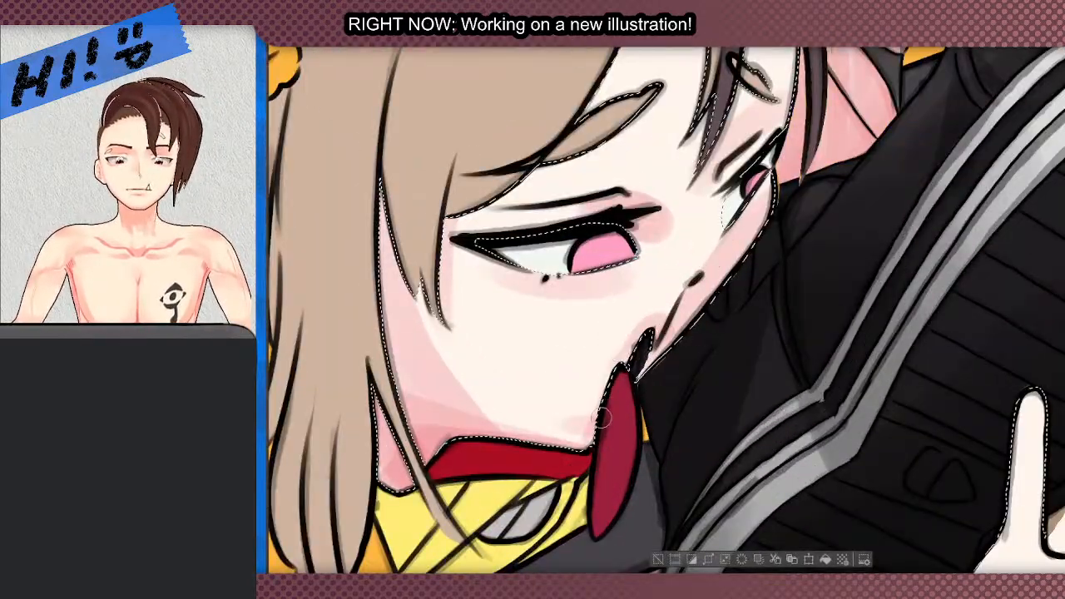
scroll(602, 374, "down", 1)
scroll(645, 319, "up", 1)
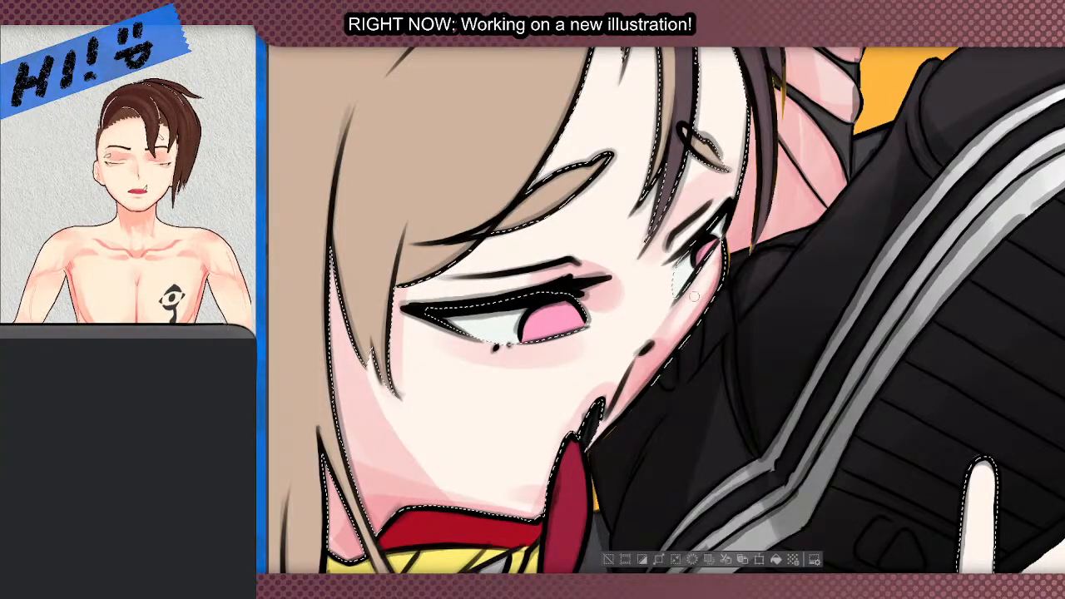
- Paint soft pink shading on the foreground girl's forehead beneath her bangs and around the far eyebrow
scroll(658, 359, "down", 5)
scroll(658, 359, "up", 4)
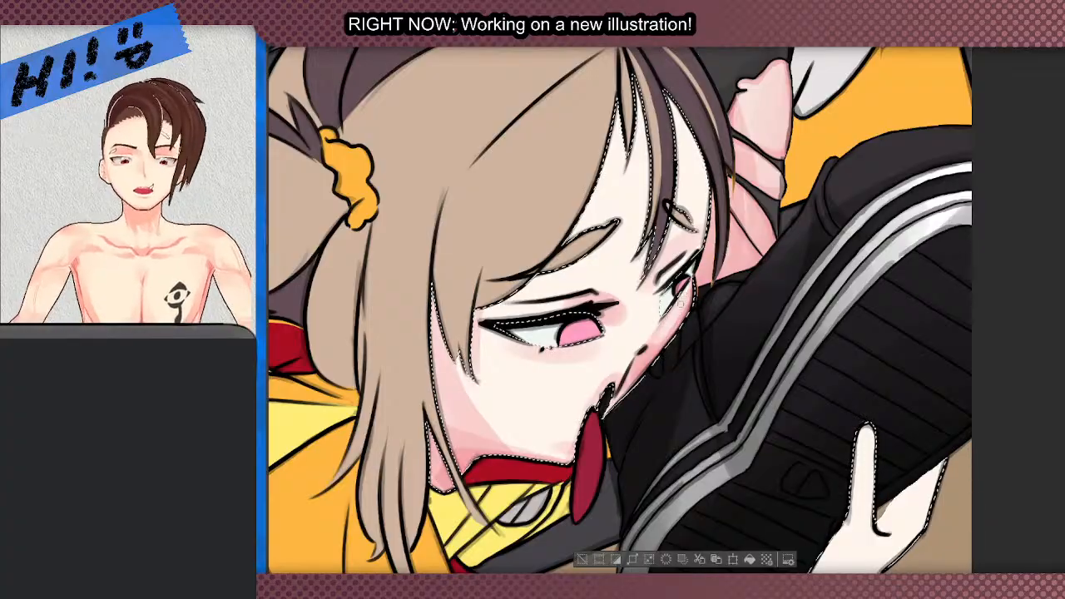
scroll(677, 311, "up", 2)
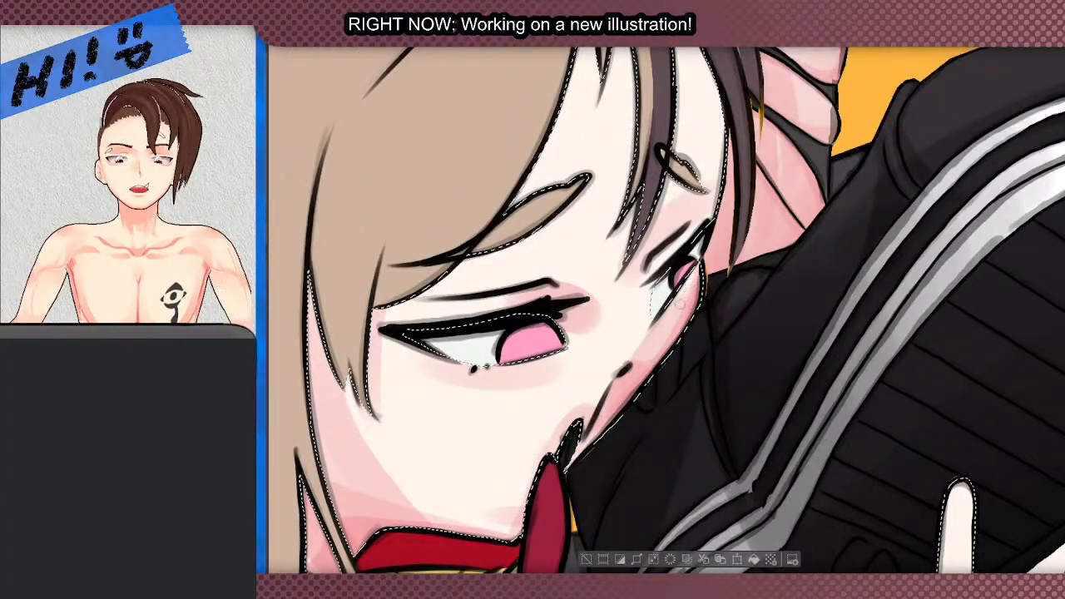
scroll(634, 388, "down", 3)
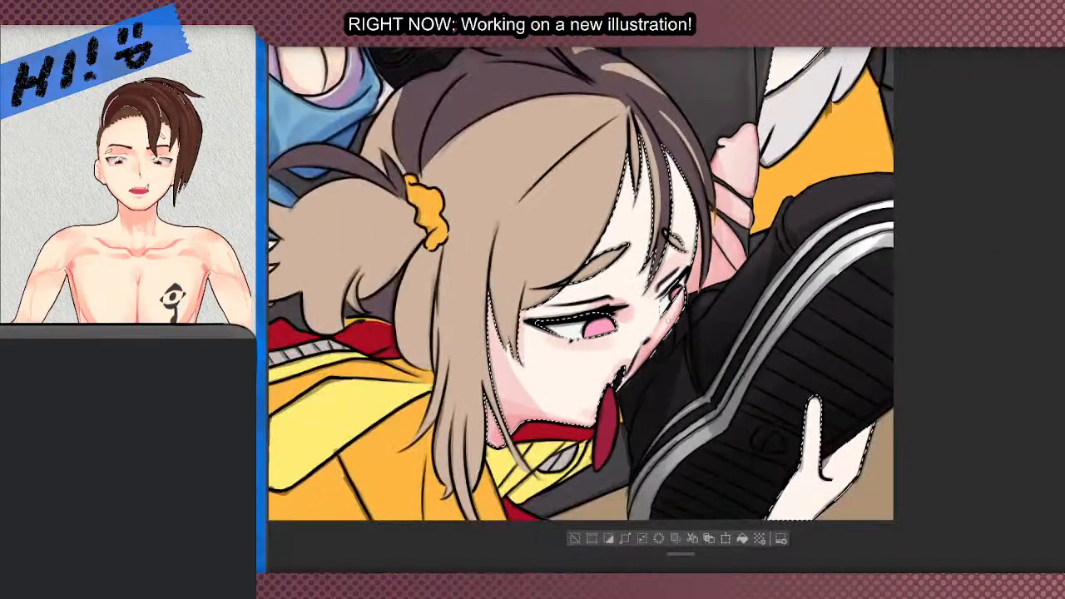
scroll(635, 388, "up", 3)
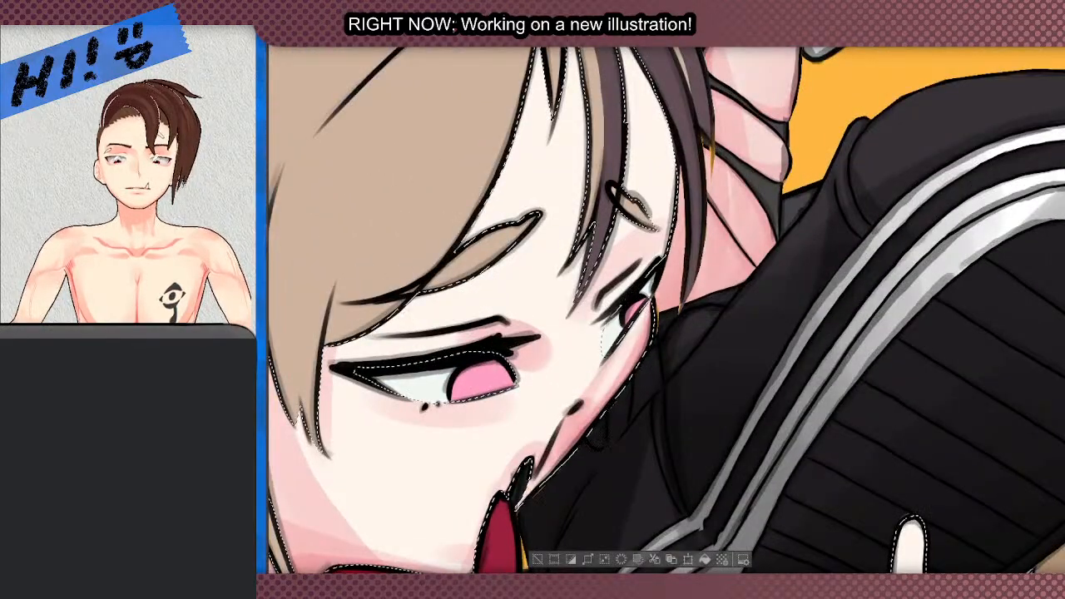
scroll(679, 289, "down", 2)
scroll(679, 289, "up", 3)
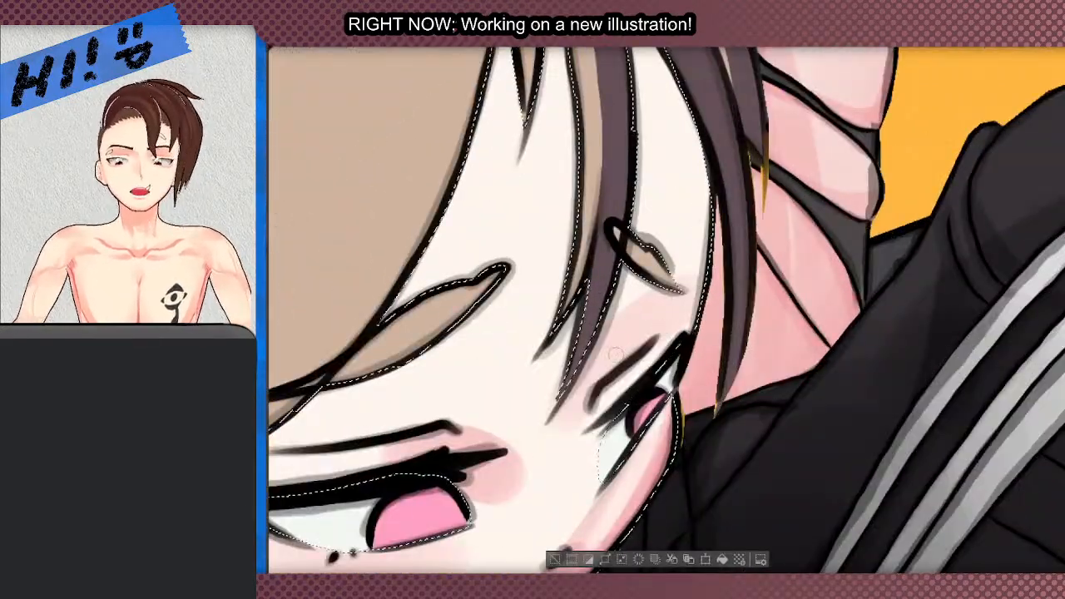
scroll(635, 307, "down", 2)
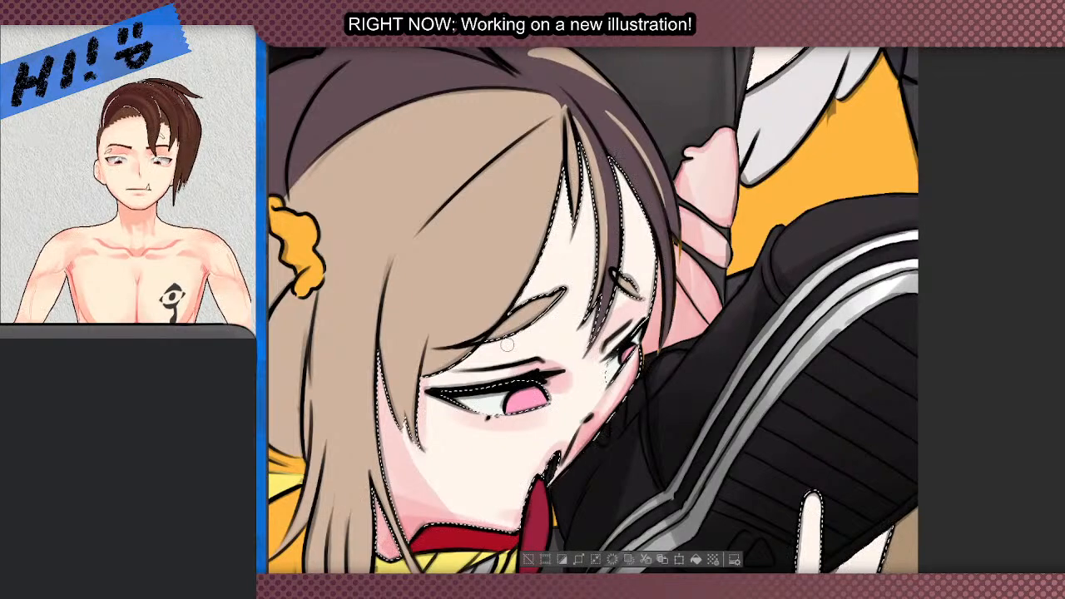
scroll(509, 327, "down", 2)
scroll(421, 384, "up", 2)
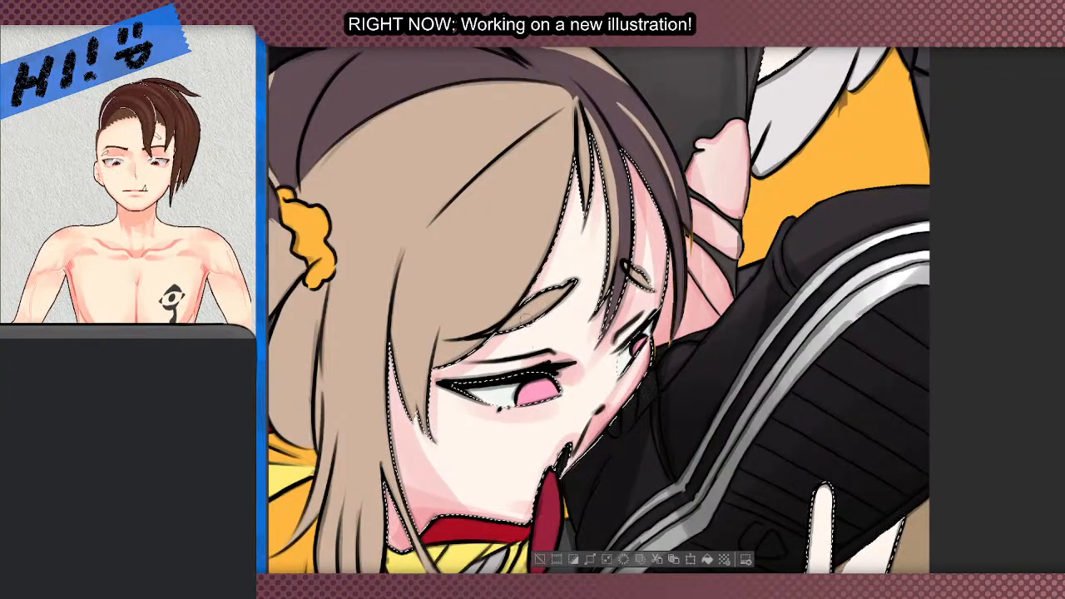
- Add pink shading between the foreground girl's near eyebrow and eye, and on the cheek beside her side hair
scroll(669, 192, "down", 2)
scroll(549, 353, "up", 3)
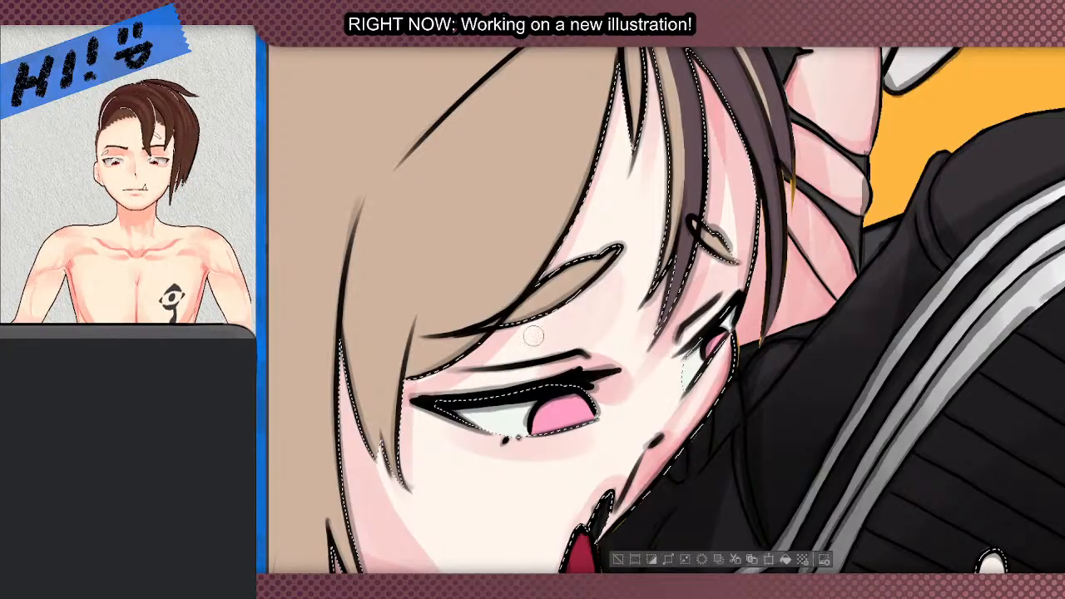
scroll(500, 357, "down", 4)
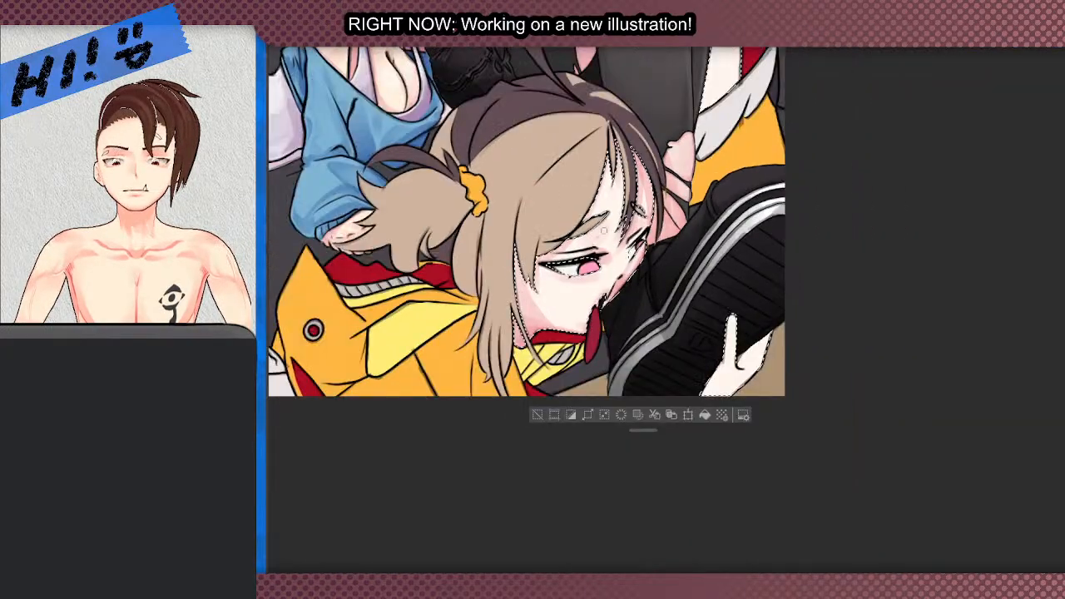
scroll(610, 235, "up", 2)
scroll(601, 339, "down", 3)
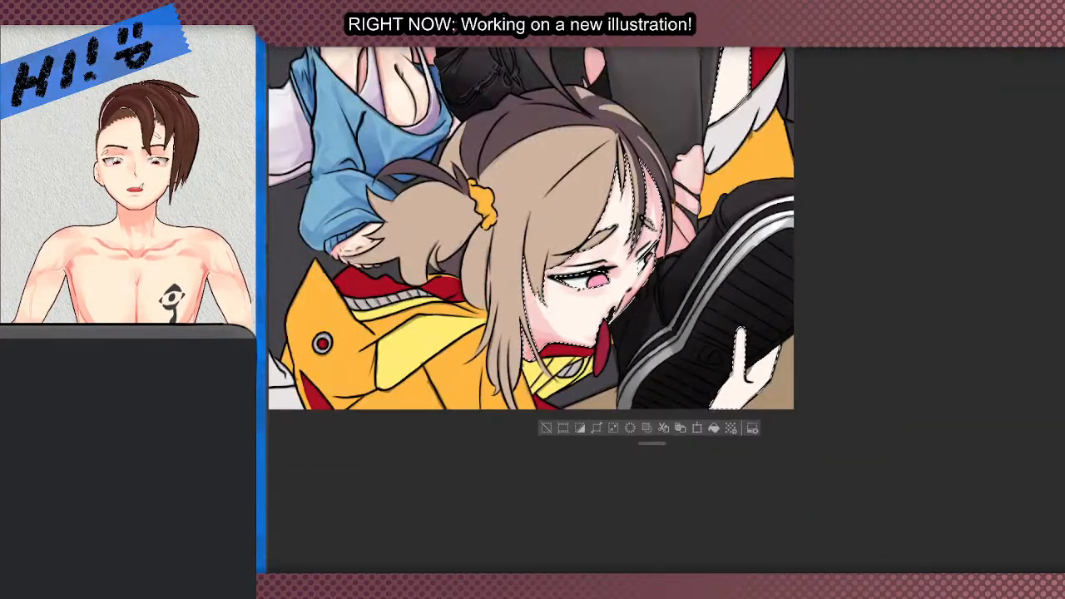
scroll(521, 192, "up", 4)
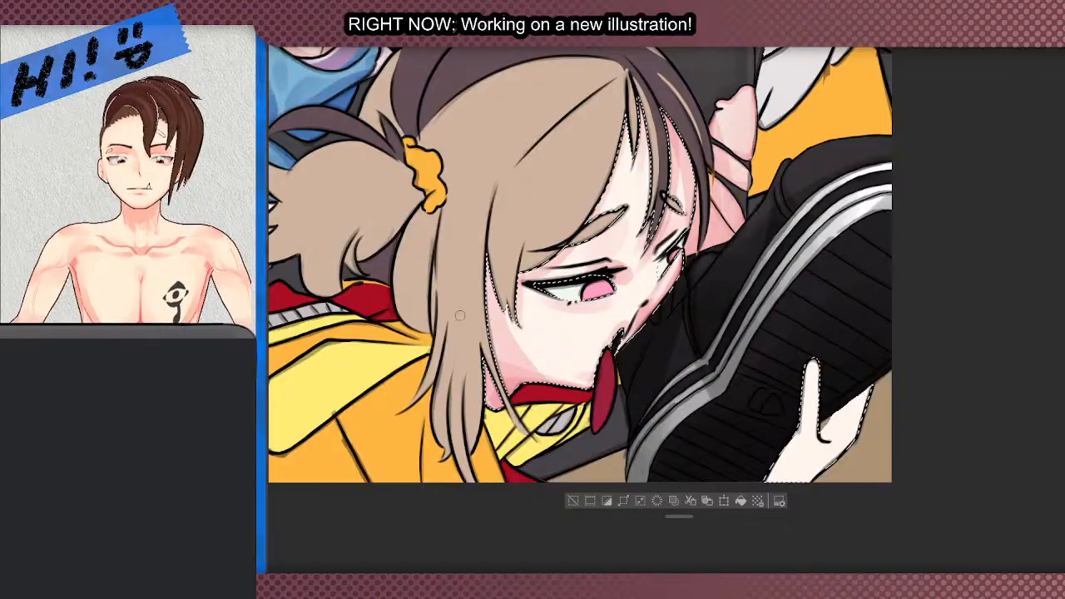
left_click_drag(502, 283, 502, 342)
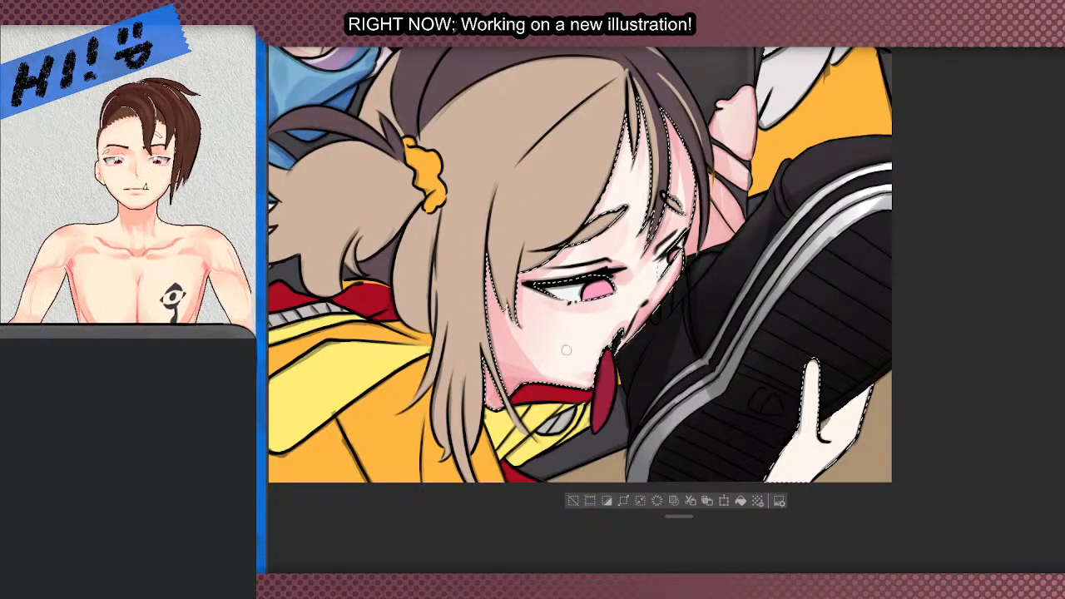
mouse_move(486, 254)
left_mouse_down()
mouse_move(503, 391)
mouse_move(487, 287)
mouse_move(533, 374)
mouse_move(491, 313)
mouse_move(496, 366)
left_mouse_up()
mouse_move(520, 285)
left_mouse_down()
mouse_move(517, 363)
mouse_move(533, 369)
left_mouse_up()
key("ctrl+z")
key("ctrl+z")
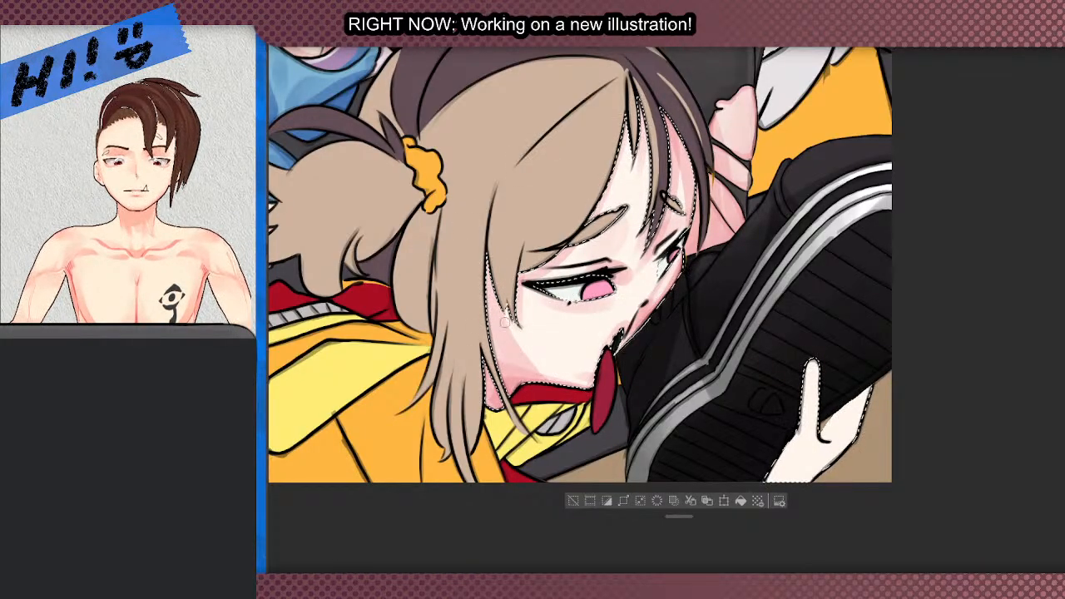
- Examine the foreground girl's face shading in relation to the surrounding figures
key("ctrl+minus")
key("ctrl+minus")
key("ctrl+minus")
key("ctrl+minus")
key("ctrl+plus")
key("ctrl+plus")
key("ctrl+plus")
key("ctrl+plus")
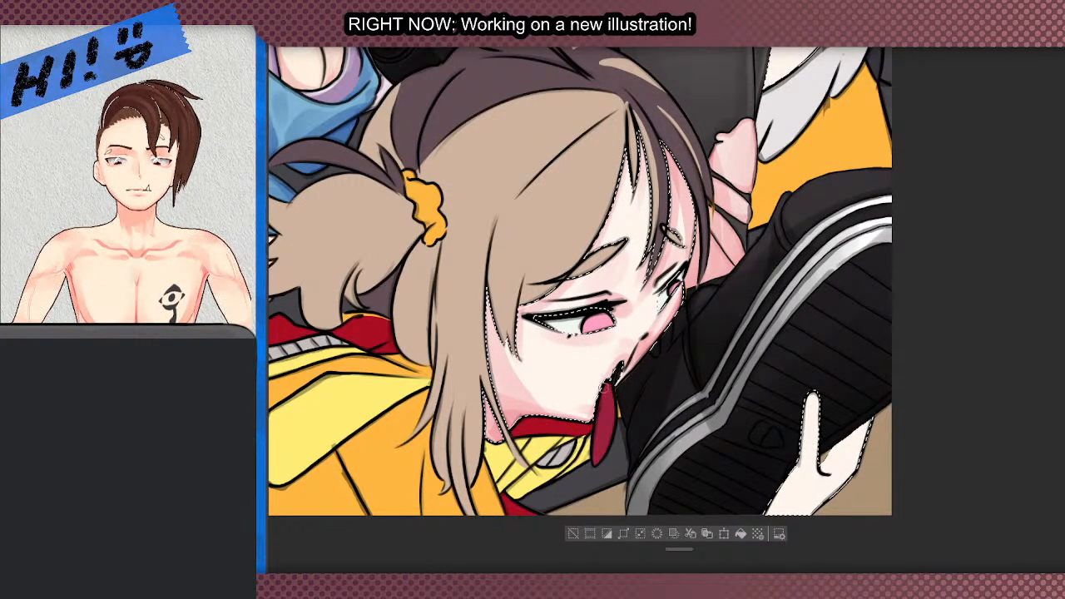
key("ctrl+minus")
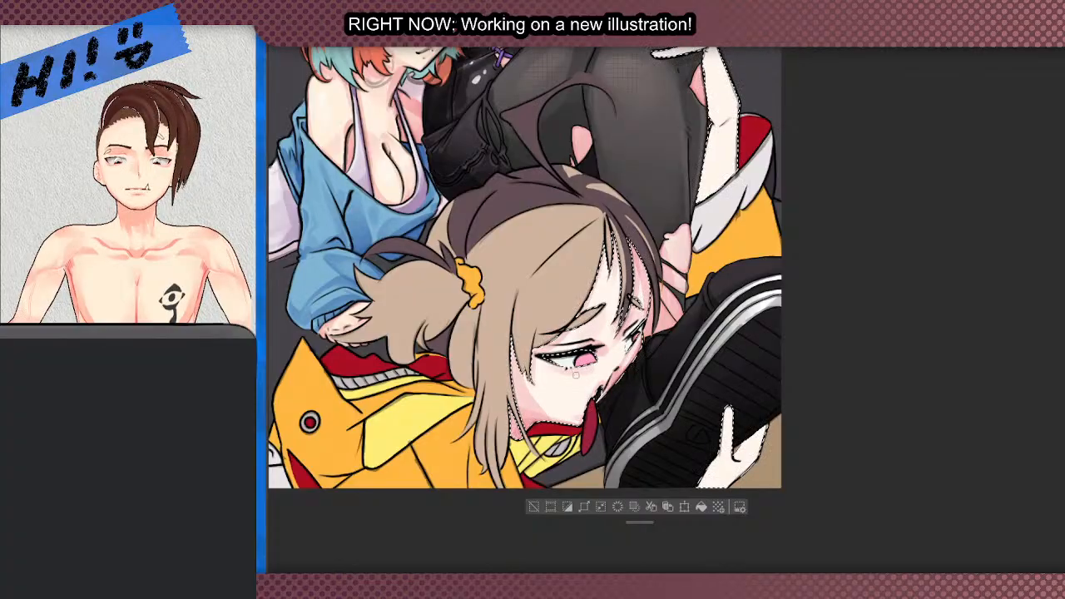
key("ctrl+minus")
key("ctrl+plus")
key("ctrl+plus")
key("ctrl+plus")
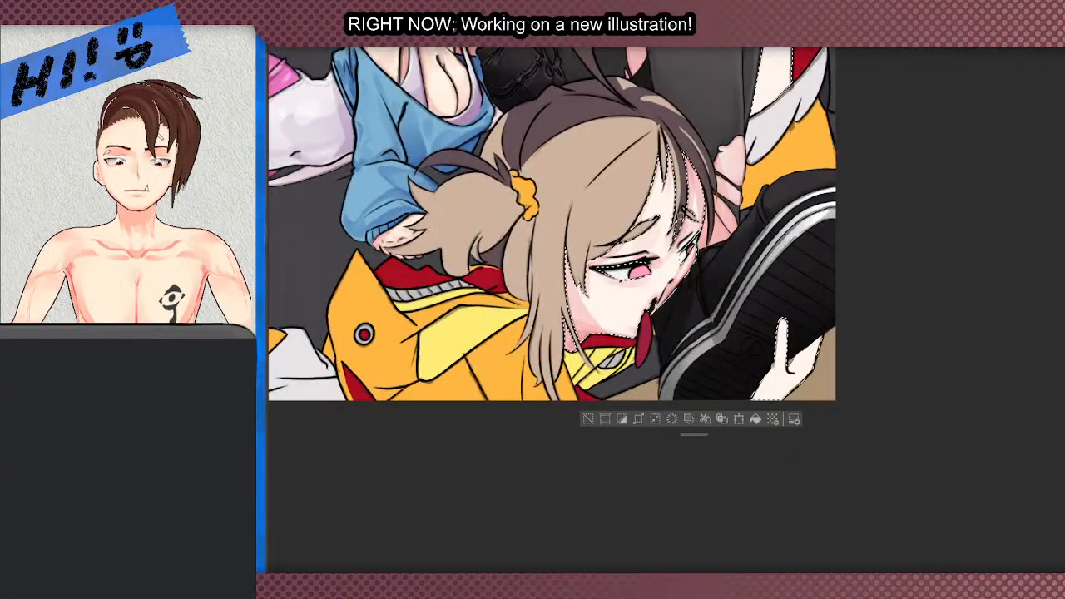
- Paint a light pink base shadow over the foreground girl's hand at the shoe sole
key("ctrl+minus")
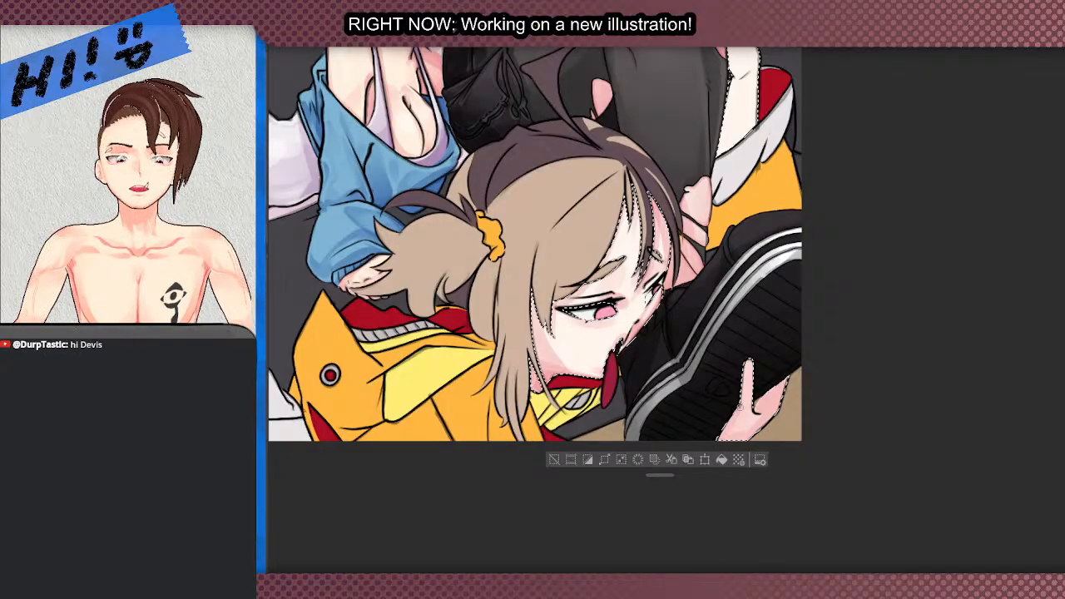
scroll(792, 304, "down", 1)
scroll(815, 313, "up", 1)
scroll(816, 315, "down", 1)
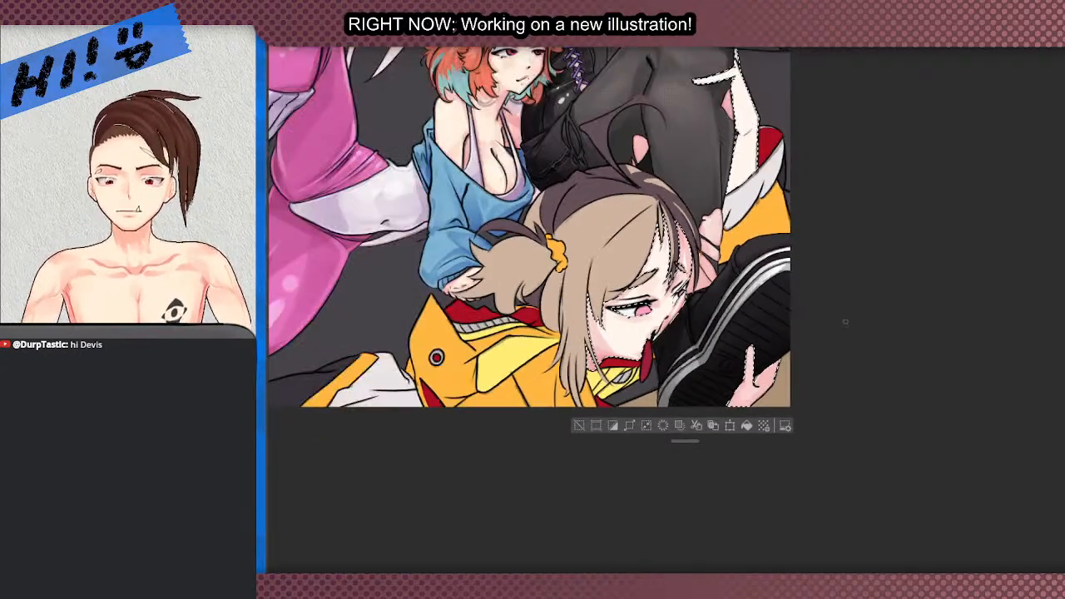
scroll(825, 326, "up", 1)
scroll(821, 329, "down", 1)
scroll(822, 329, "up", 1)
scroll(749, 299, "down", 3)
scroll(682, 269, "up", 3)
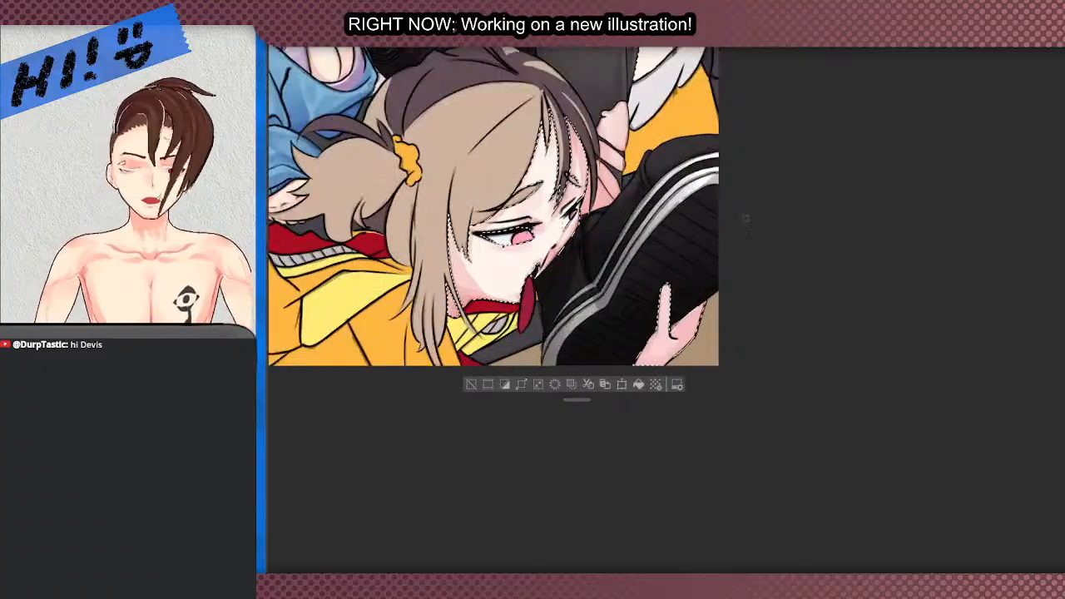
- Build up deeper pink shadows on the hand at the shoe sole, darkest on the area behind the extended finger
scroll(661, 300, "up", 1)
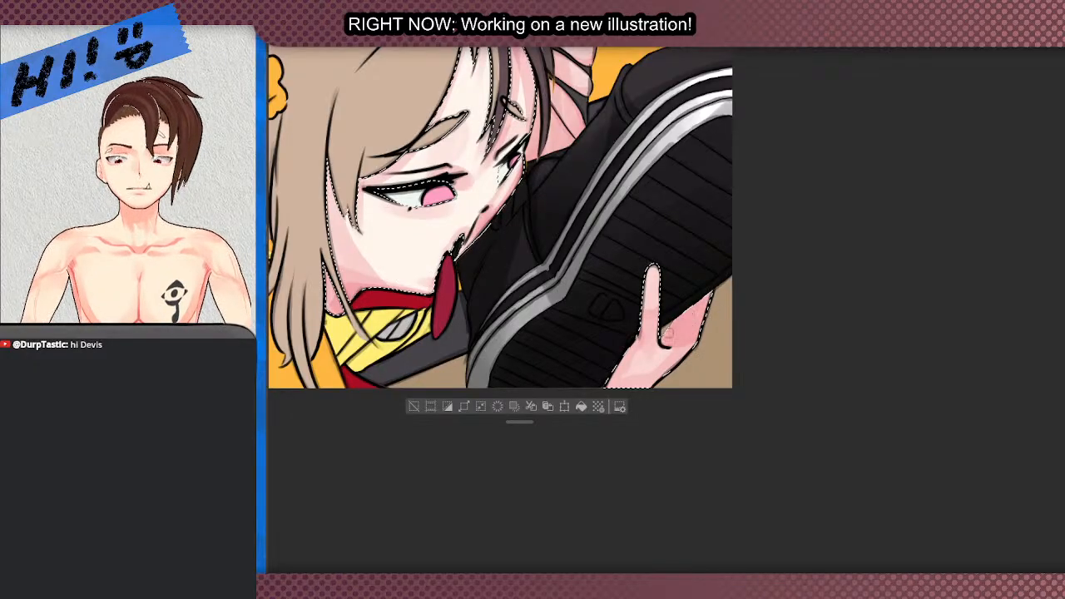
scroll(728, 218, "down", 1)
scroll(686, 296, "up", 1)
scroll(728, 298, "up", 2)
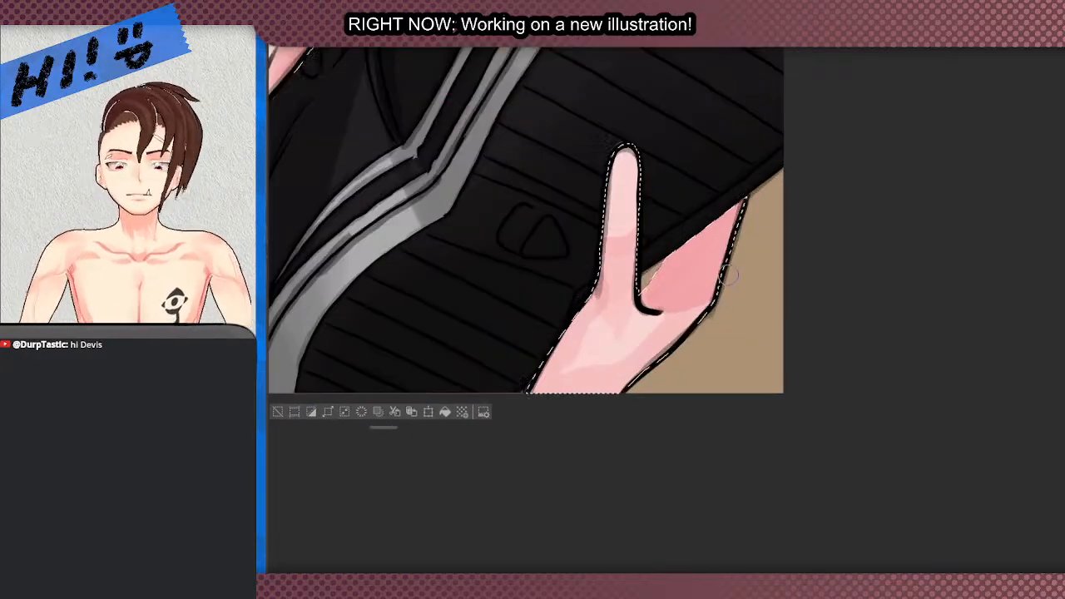
scroll(608, 403, "down", 1)
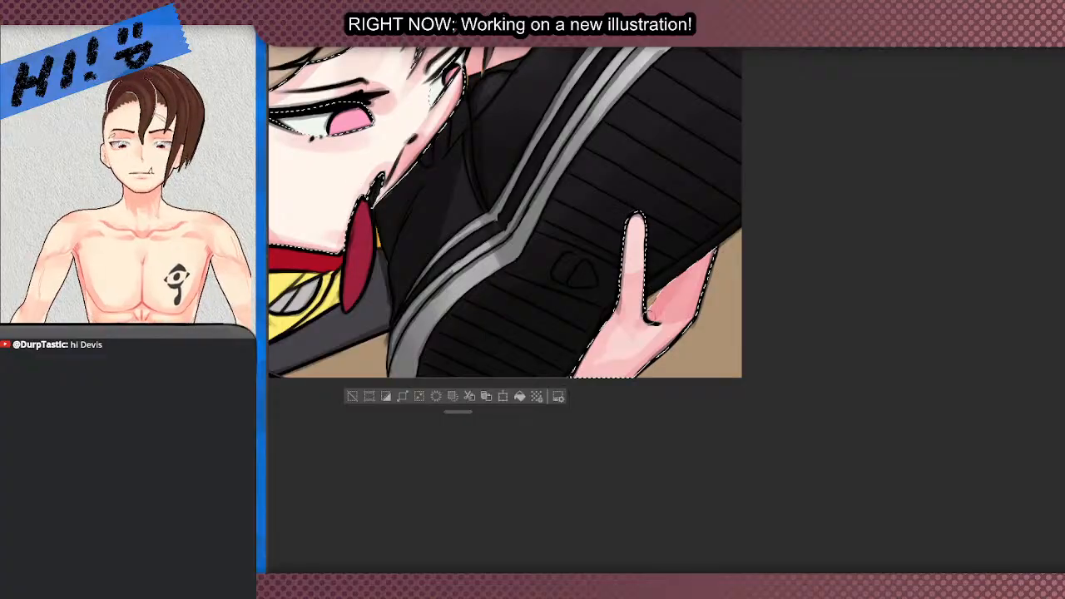
- Shade the forearm, wrist and back of the hand of the foreground girl's raised arm with soft pink
scroll(630, 320, "down", 5)
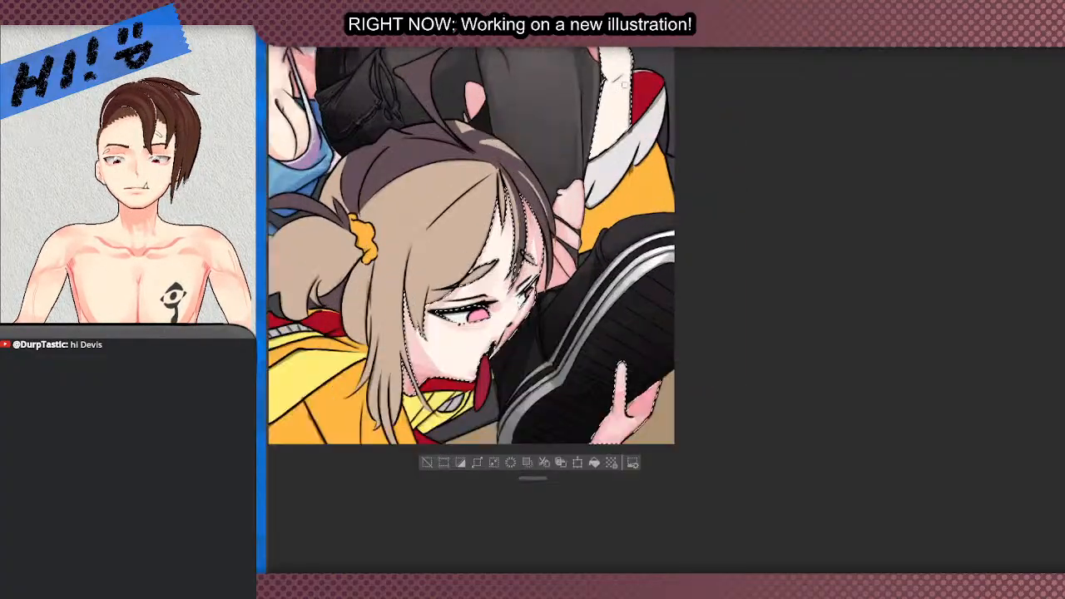
scroll(640, 278, "up", 5)
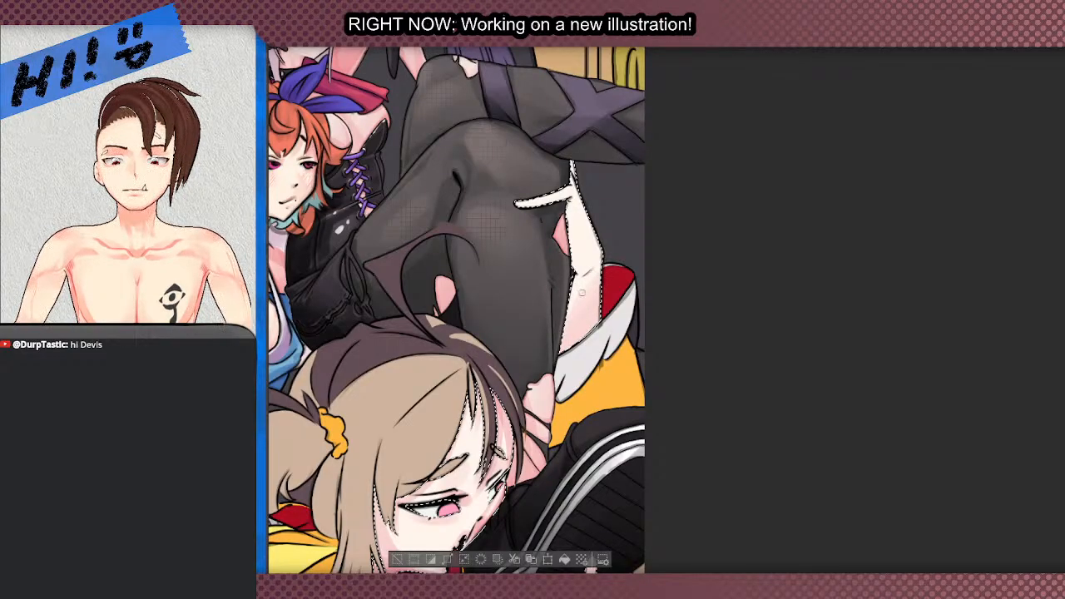
scroll(577, 286, "up", 2)
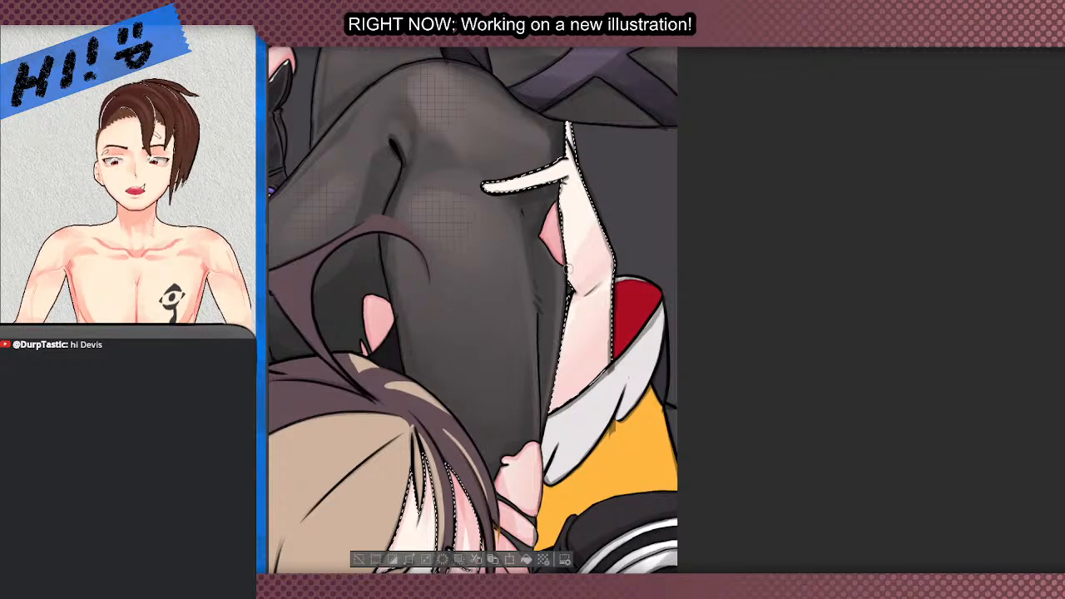
mouse_move(567, 267)
left_mouse_down()
mouse_move(594, 247)
mouse_move(601, 273)
mouse_move(569, 289)
mouse_move(597, 229)
mouse_move(576, 266)
left_mouse_up()
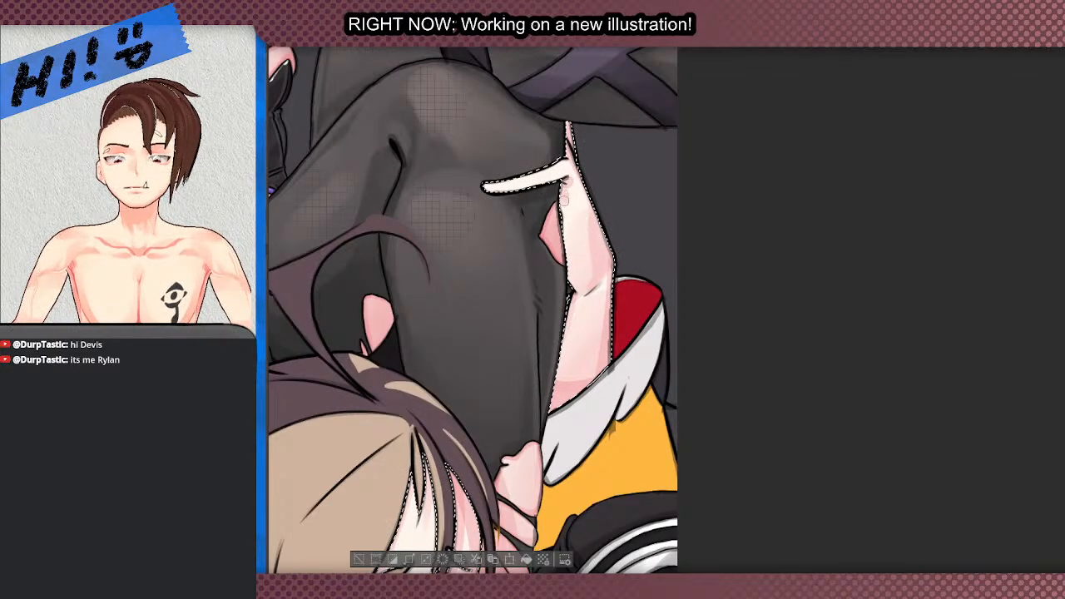
- Add pink shading along the extended finger of the raised hand, from its base toward the tip
scroll(565, 197, "down", 3)
scroll(537, 227, "up", 4)
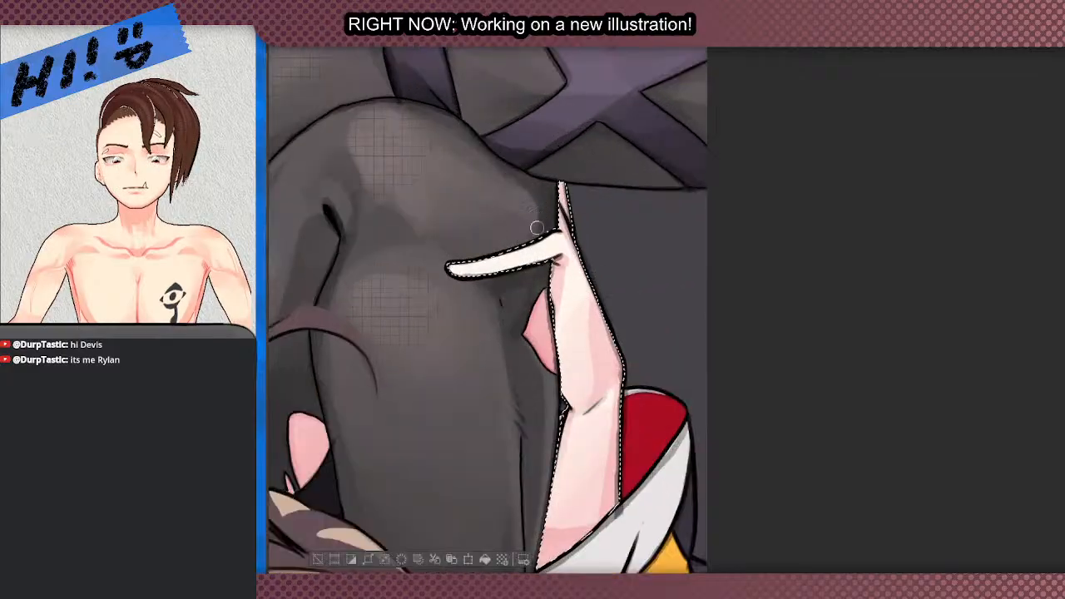
scroll(536, 228, "up", 2)
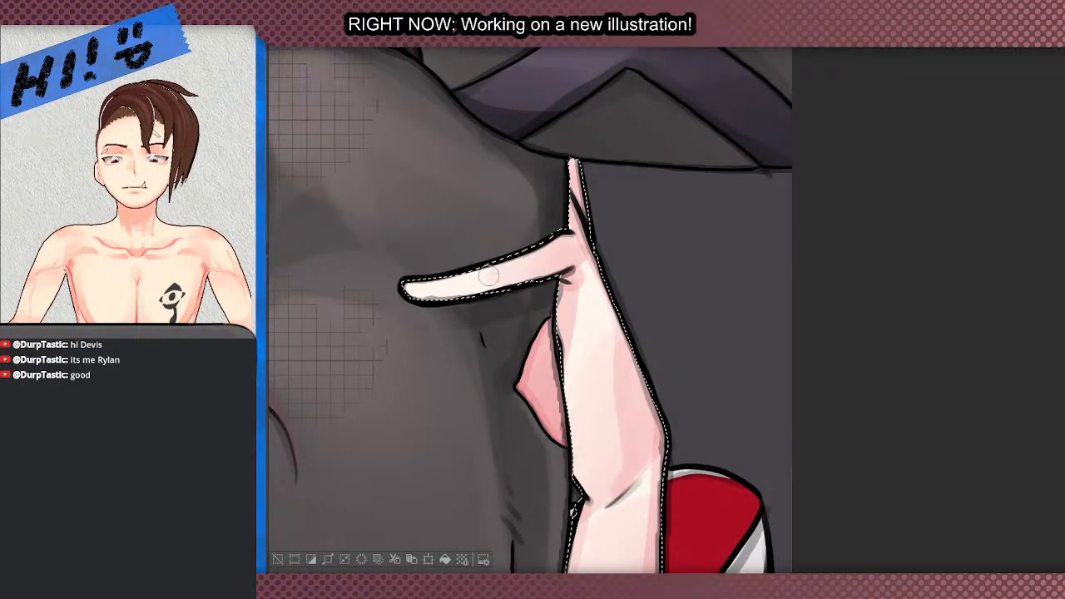
scroll(516, 250, "down", 3)
scroll(569, 294, "up", 4)
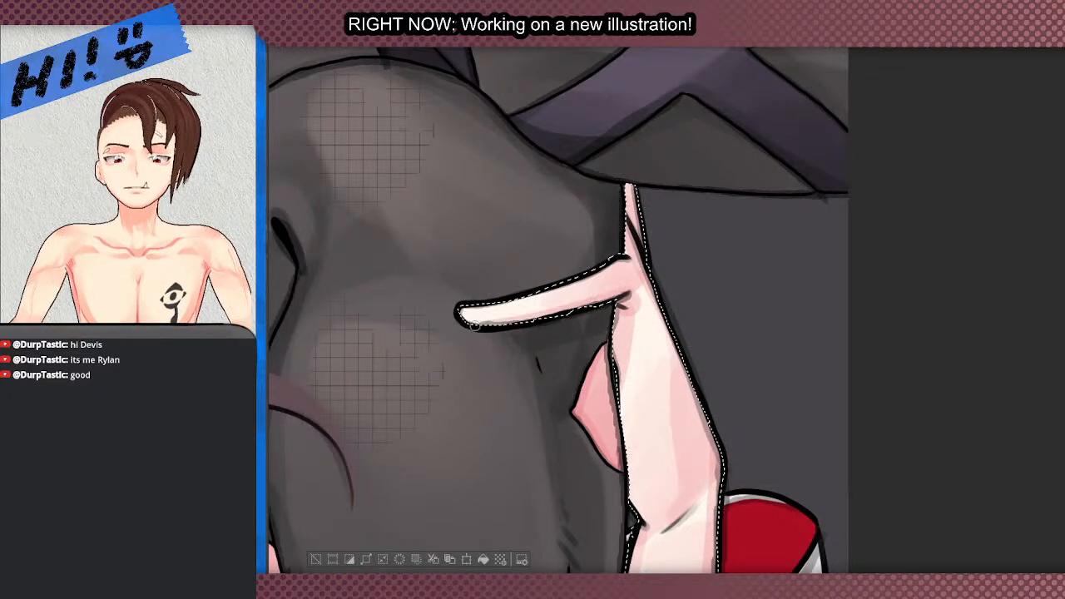
- Touch up the pink shading around the wrist and upper forearm of the raised arm
scroll(568, 291, "down", 3)
scroll(642, 312, "up", 2)
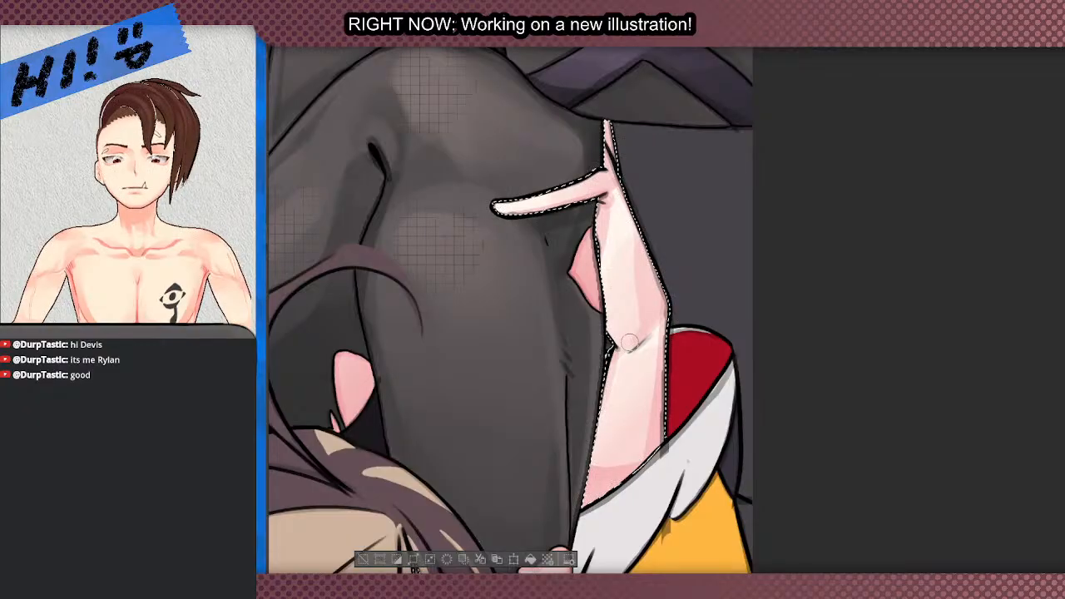
scroll(545, 325, "down", 3)
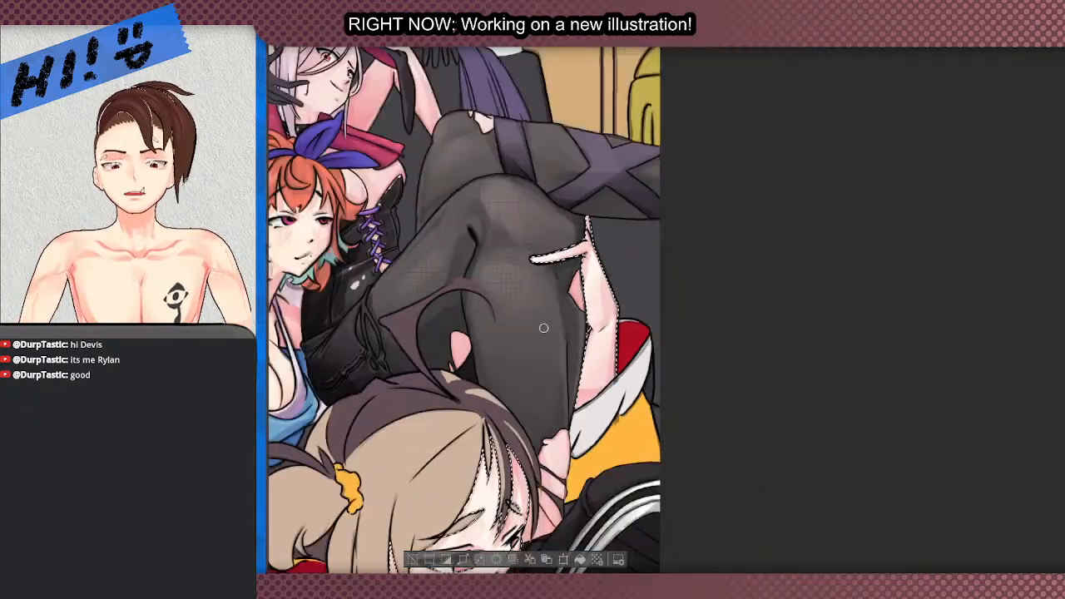
scroll(541, 345, "up", 3)
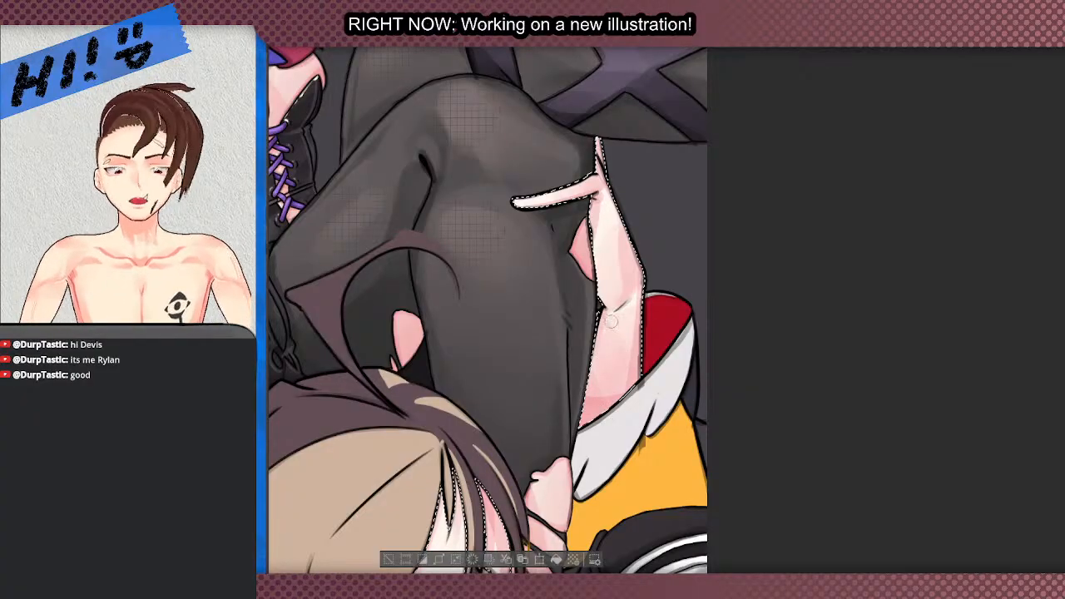
scroll(610, 322, "down", 4)
scroll(612, 264, "up", 4)
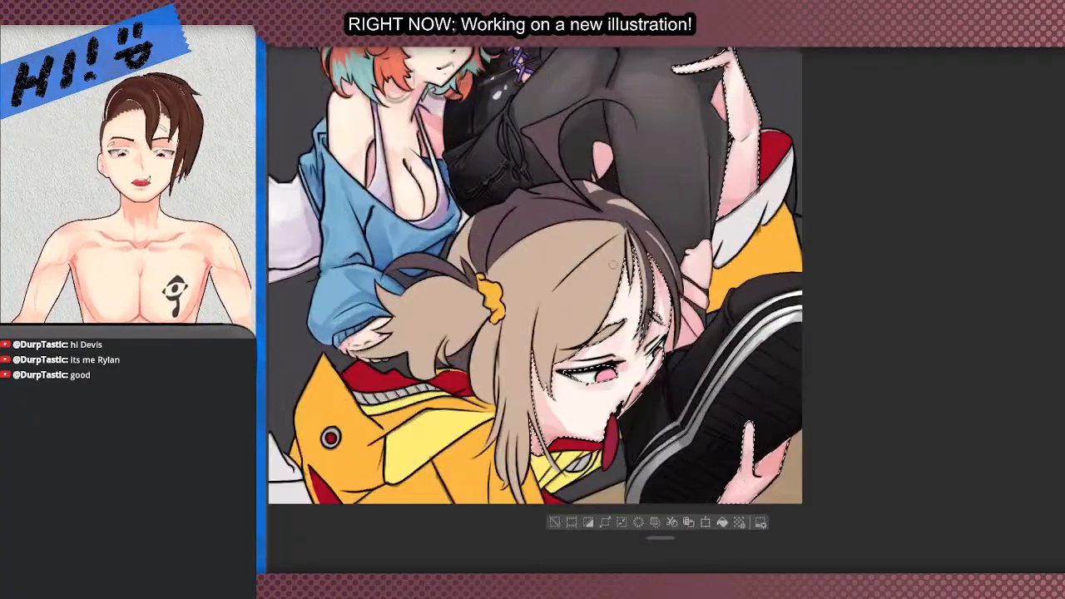
scroll(614, 267, "up", 2)
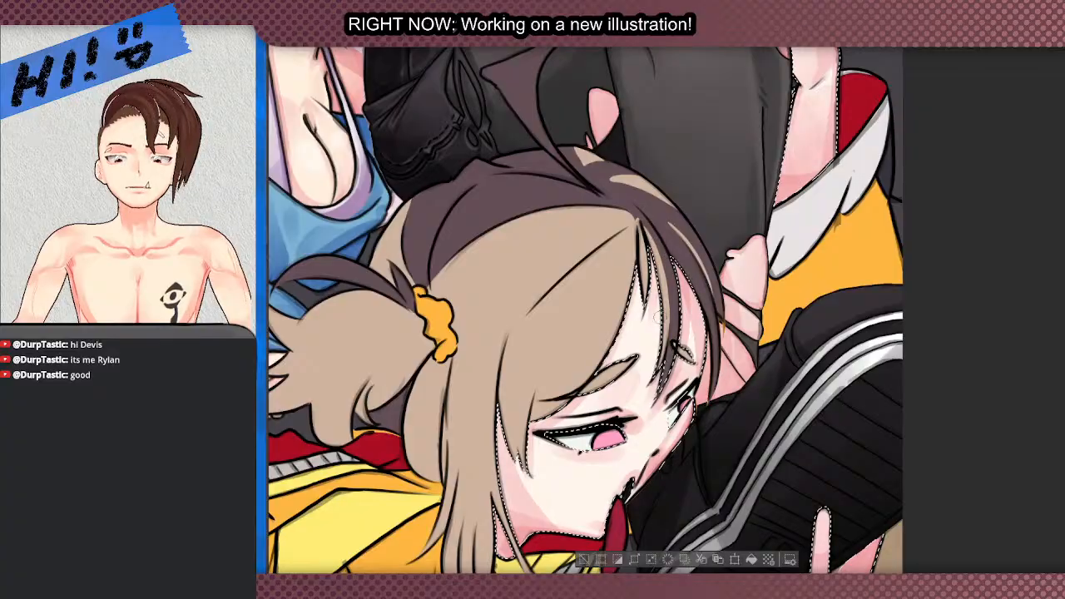
scroll(646, 374, "down", 3)
scroll(634, 429, "up", 3)
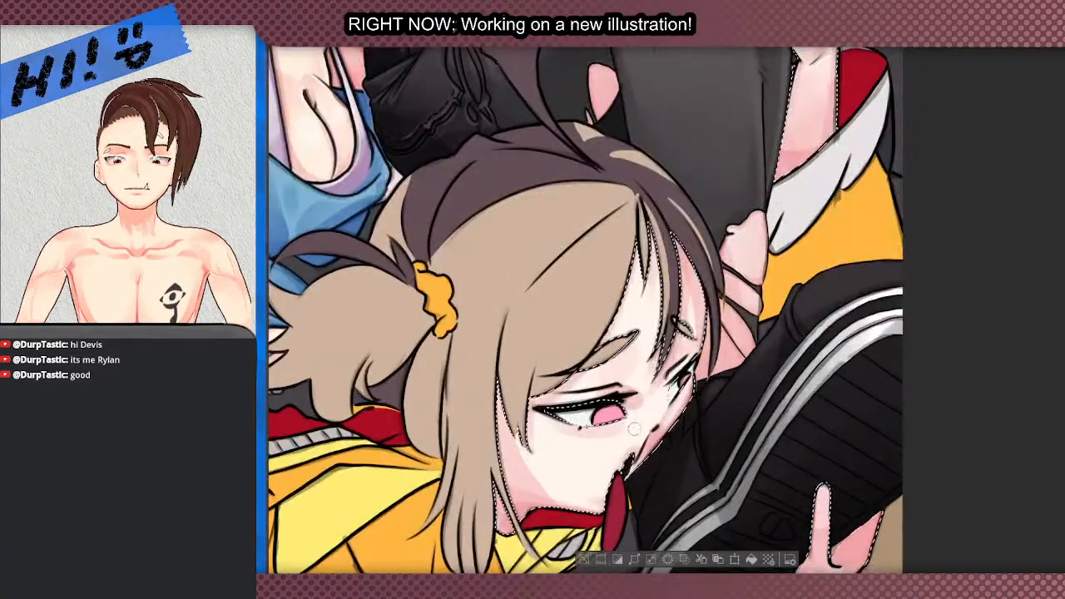
- Clear the selection around the shaded skin and review the whole illustration
scroll(634, 429, "down", 2)
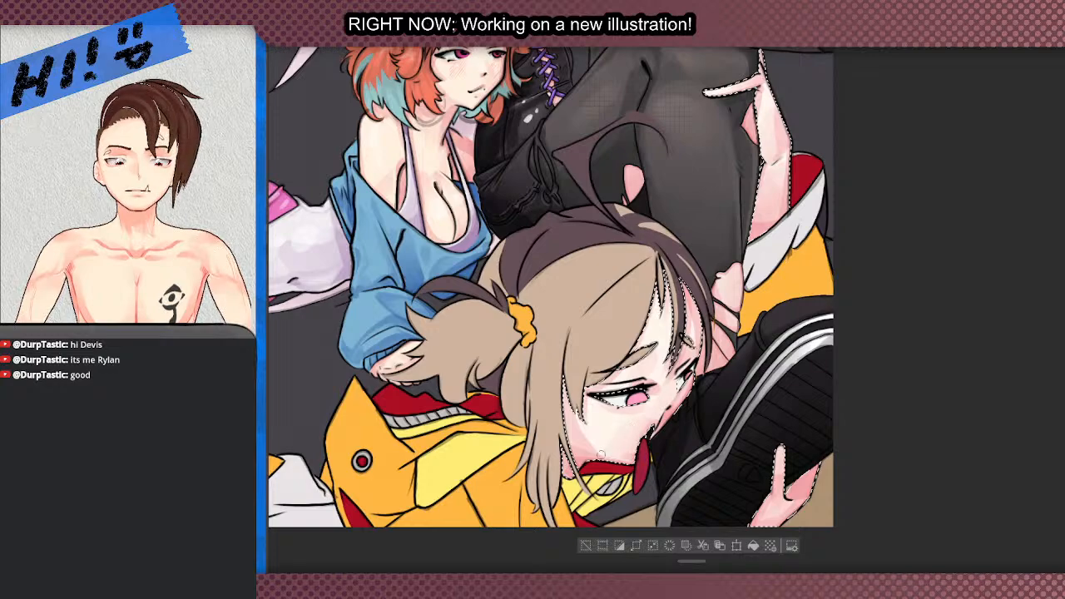
scroll(605, 435, "down", 2)
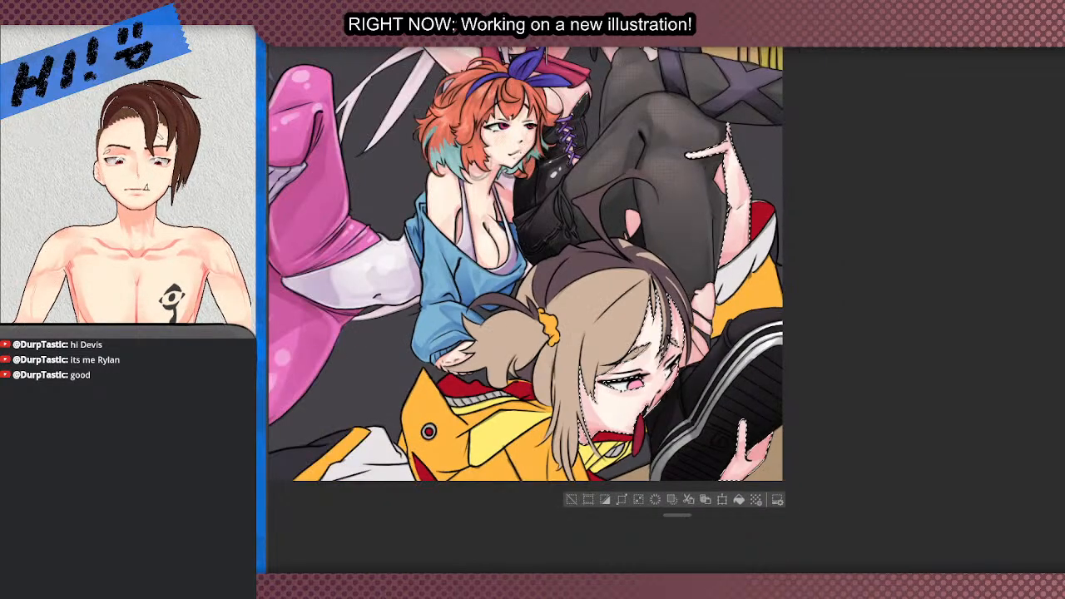
left_click(545, 442)
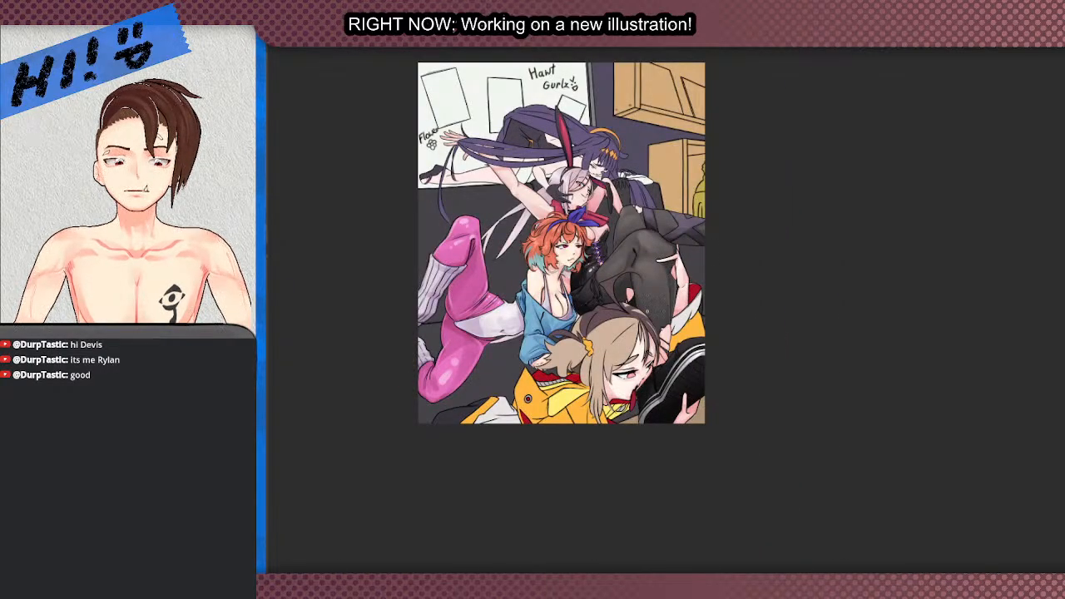
scroll(617, 291, "up", 2)
scroll(609, 280, "down", 2)
scroll(475, 269, "up", 3)
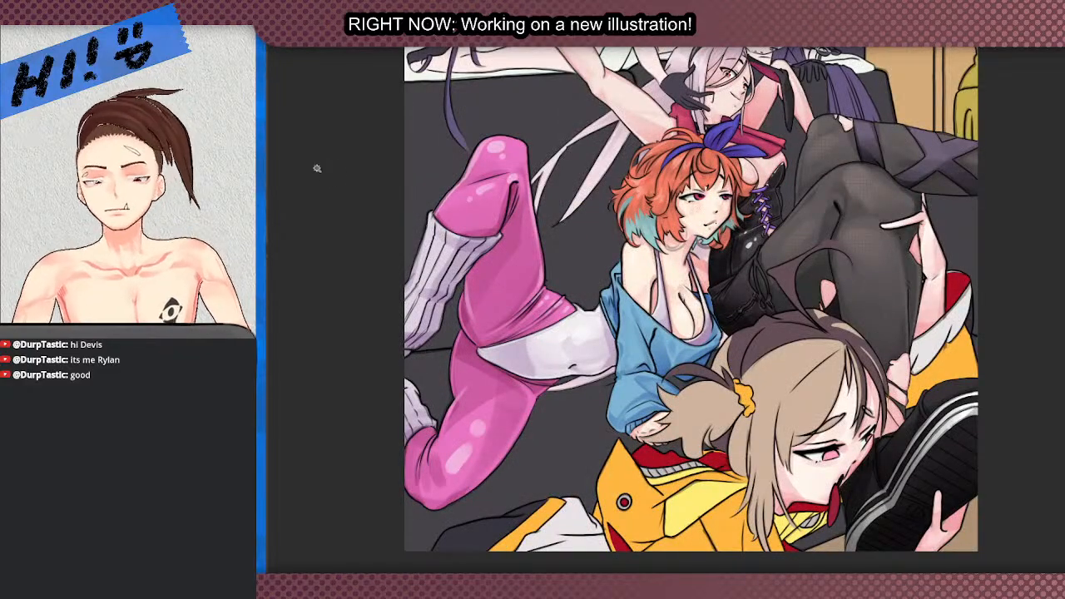
- Select the orange areas of the foreground girl's jacket together with the raised arm's sleeve, the lower trim and the hair tie
scroll(316, 168, "down", 5)
scroll(487, 359, "up", 6)
scroll(487, 359, "down", 4)
scroll(487, 359, "up", 4)
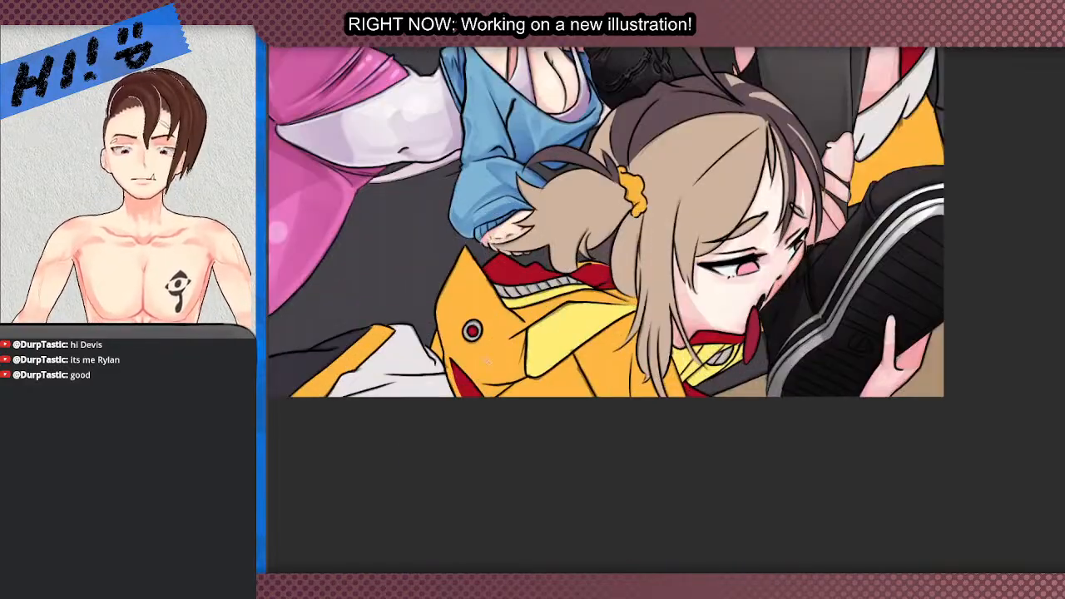
left_click(495, 355)
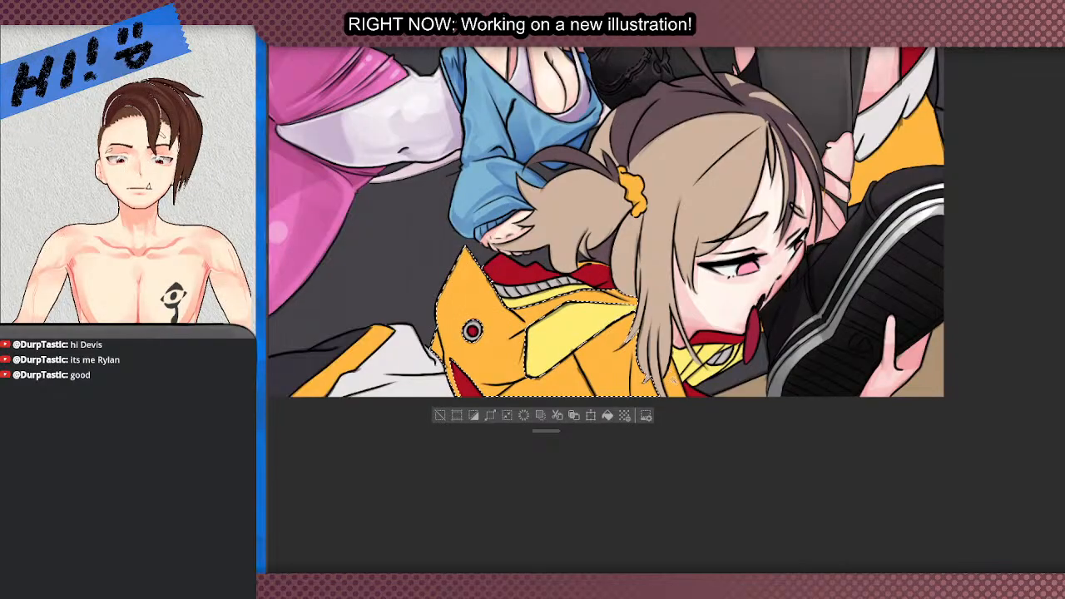
left_click(401, 344, "shift")
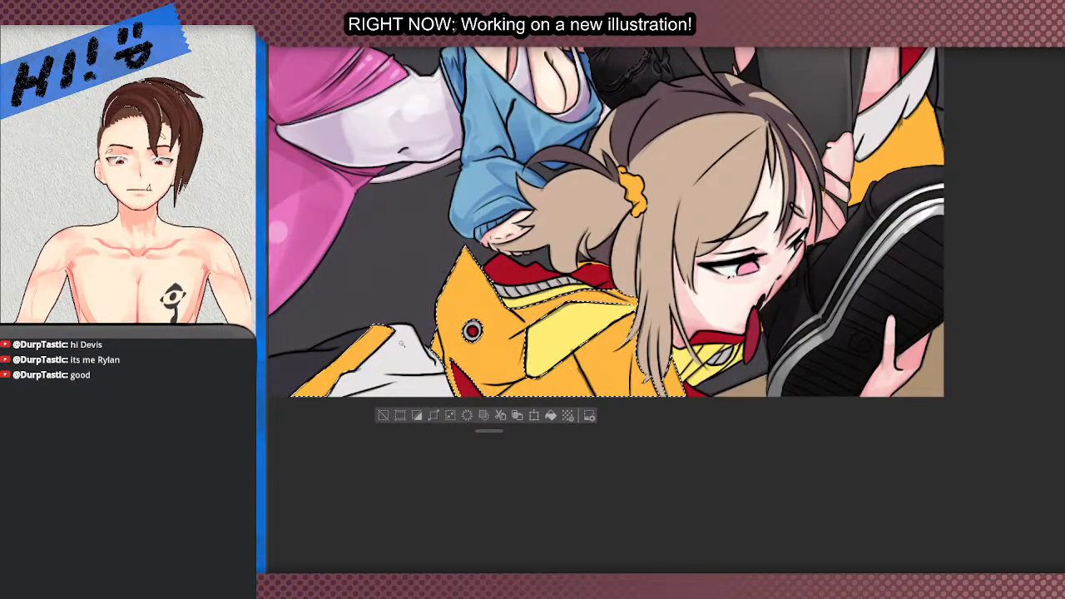
scroll(708, 499, "down", 3)
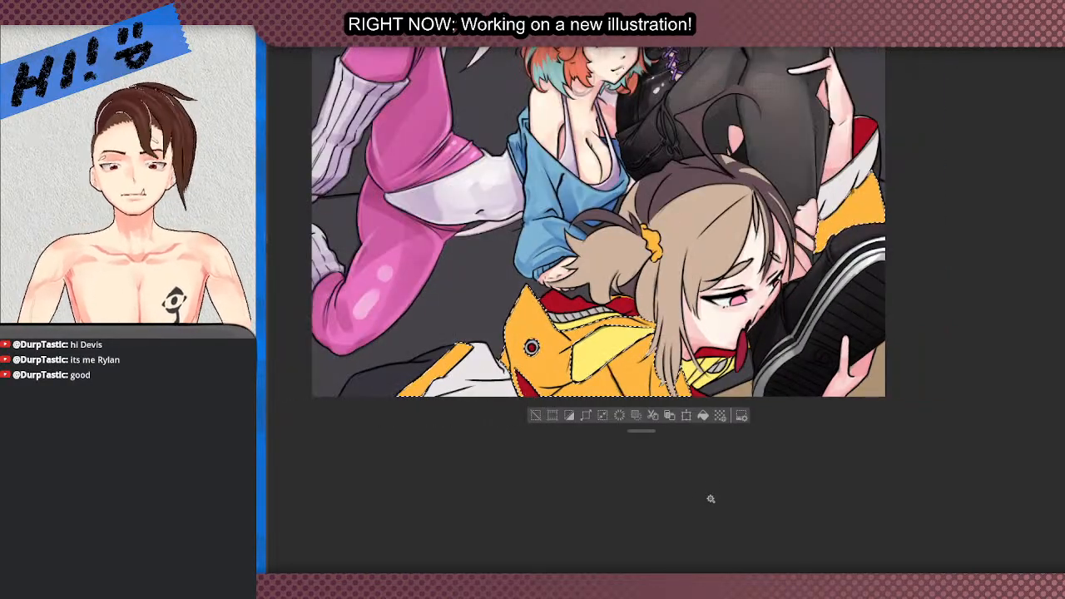
scroll(708, 500, "up", 4)
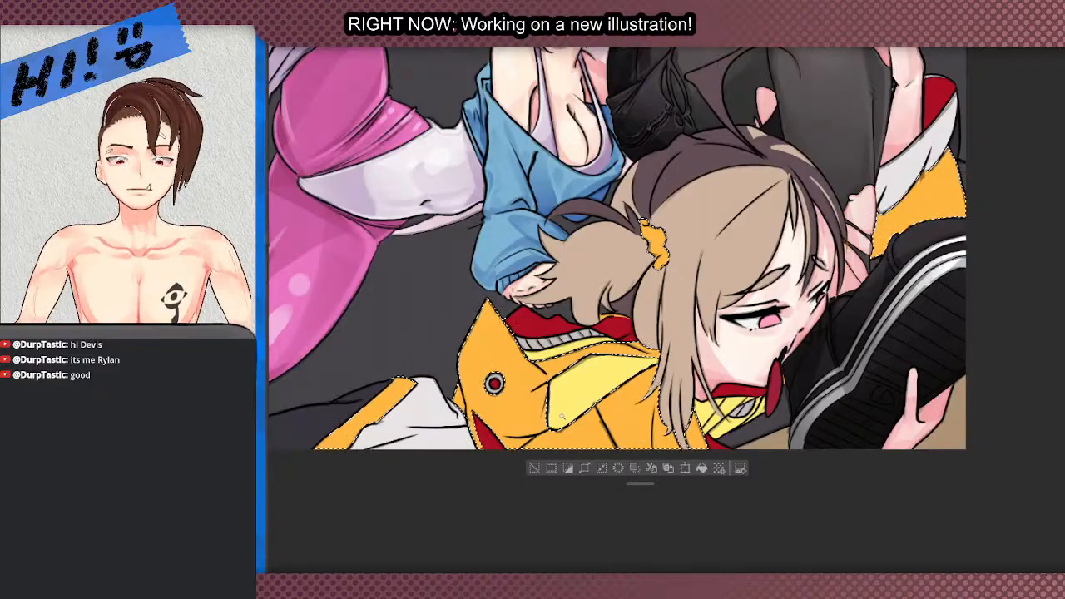
- Add a darker orange shadow along the raised arm's sleeve, directly below the white cuff
scroll(603, 372, "down", 1)
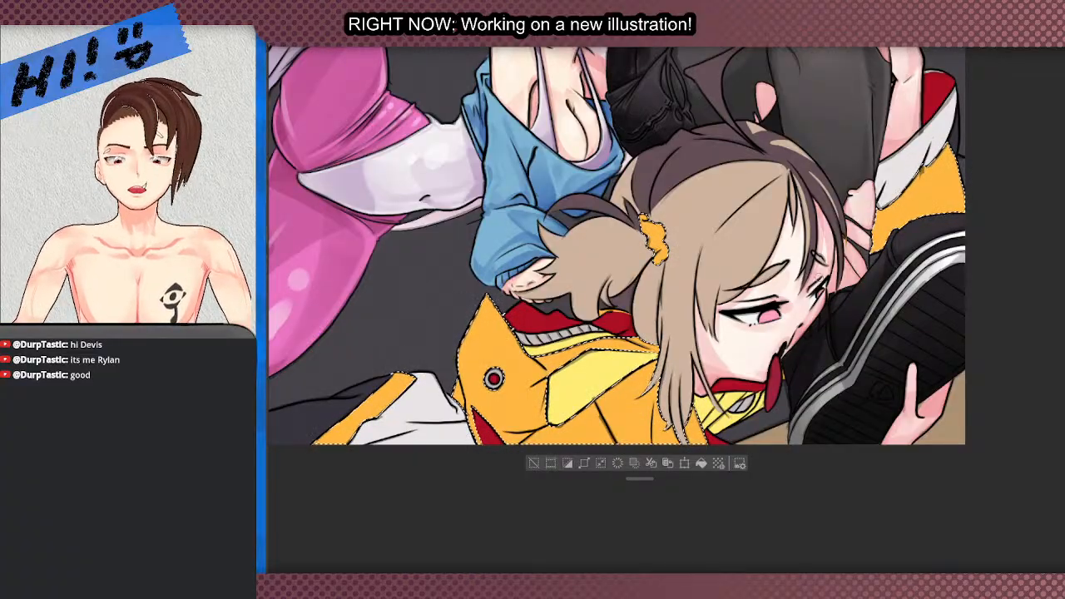
scroll(749, 366, "down", 5)
scroll(832, 387, "up", 6)
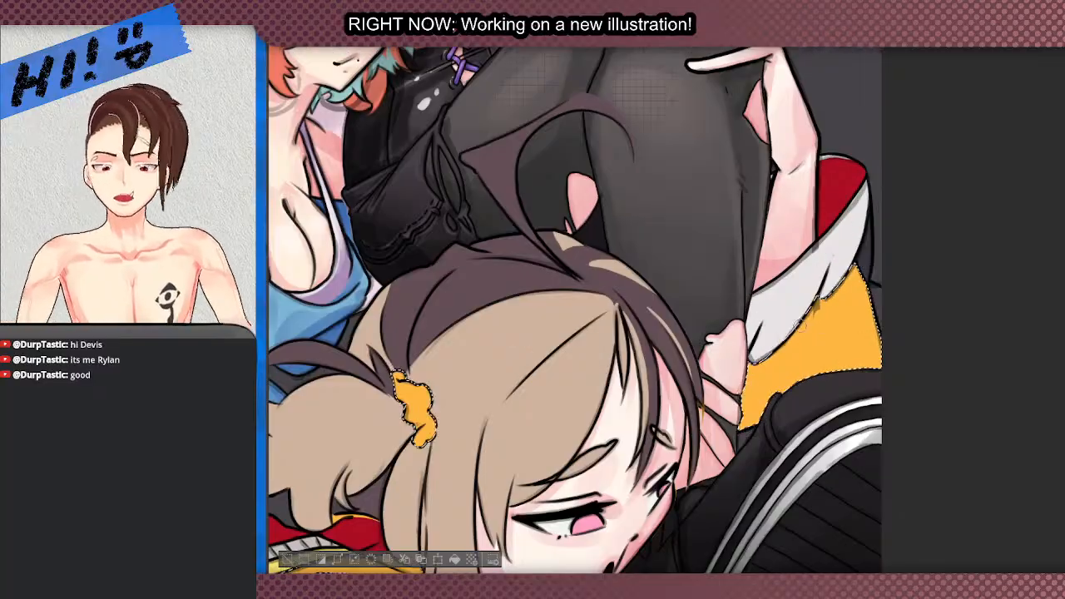
scroll(808, 329, "down", 2)
scroll(808, 329, "up", 2)
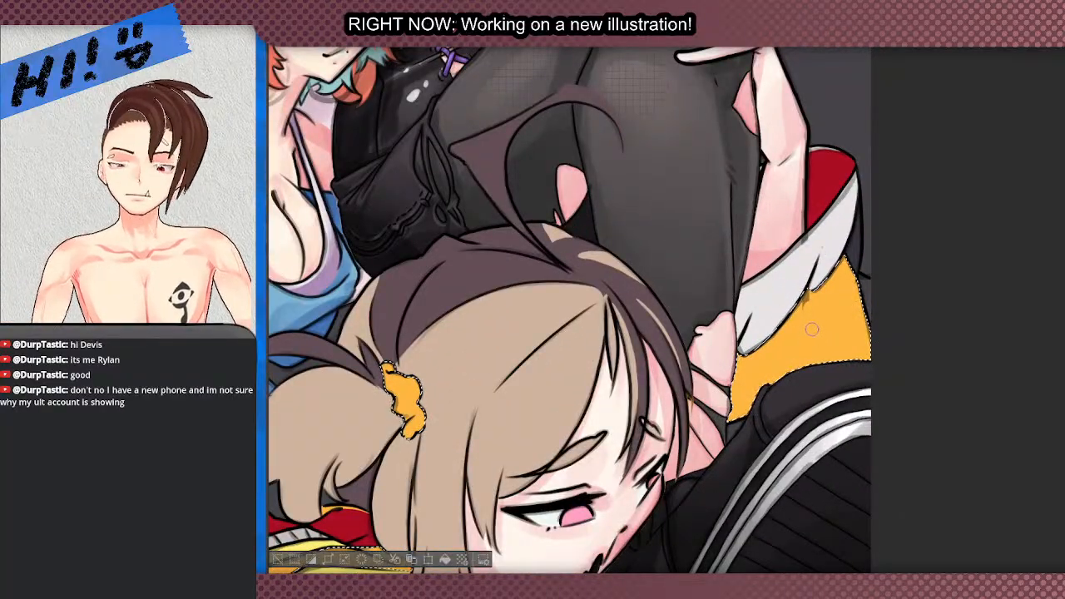
scroll(808, 336, "up", 1)
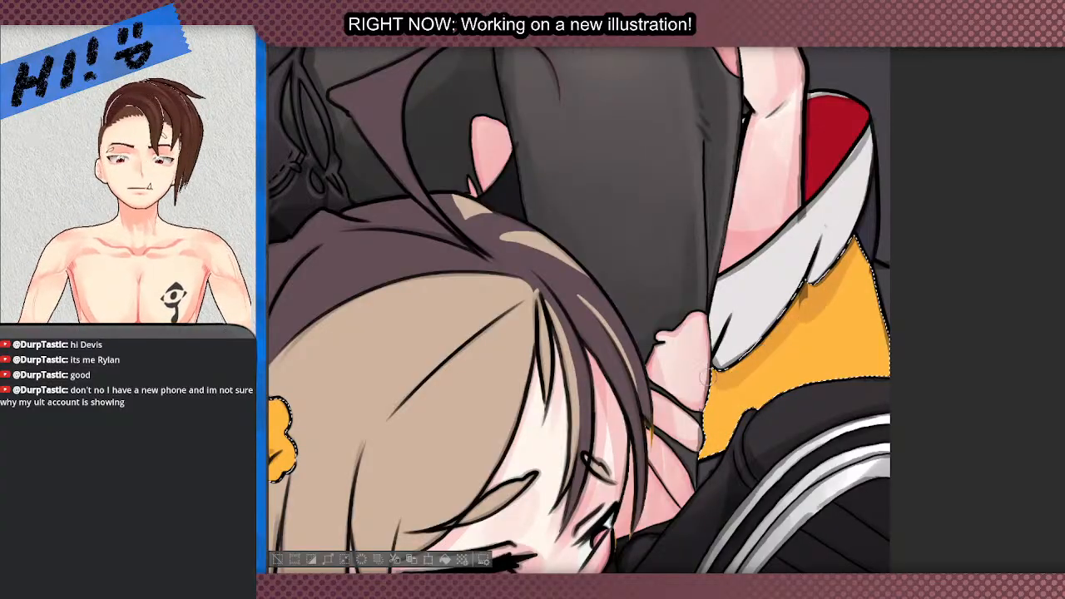
- Darken the orange sleeve with a deeper tone and form its fold shadows beside the black shoe, leaving lighter orange patches between them
left_click_drag(598, 507, 491, 279)
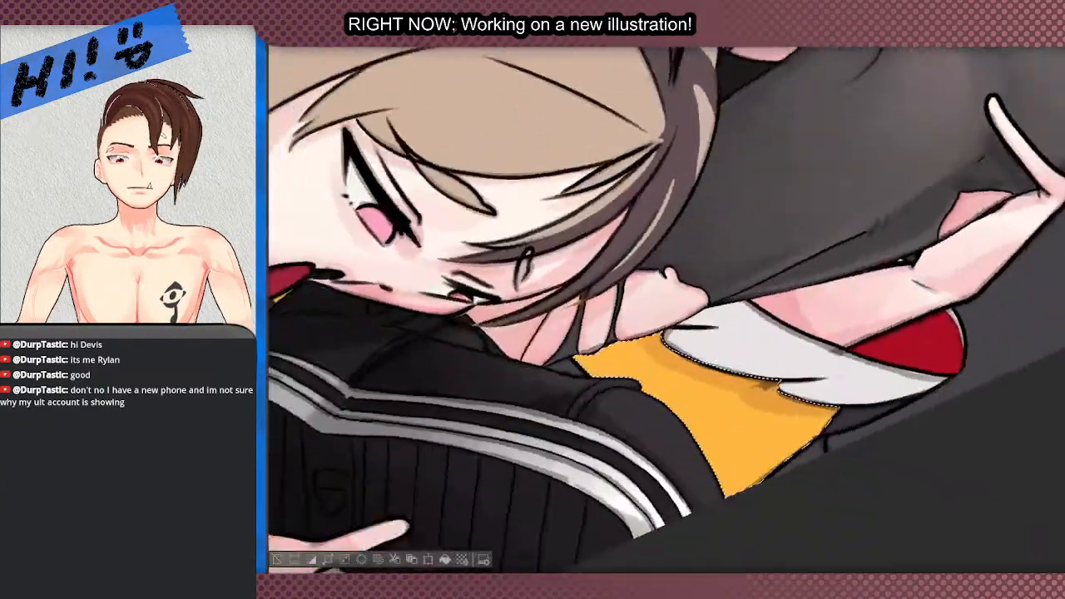
scroll(598, 341, "down", 1)
mouse_move(624, 348)
left_mouse_down()
mouse_move(670, 337)
mouse_move(694, 391)
mouse_move(698, 339)
mouse_move(736, 432)
mouse_move(780, 346)
left_mouse_up()
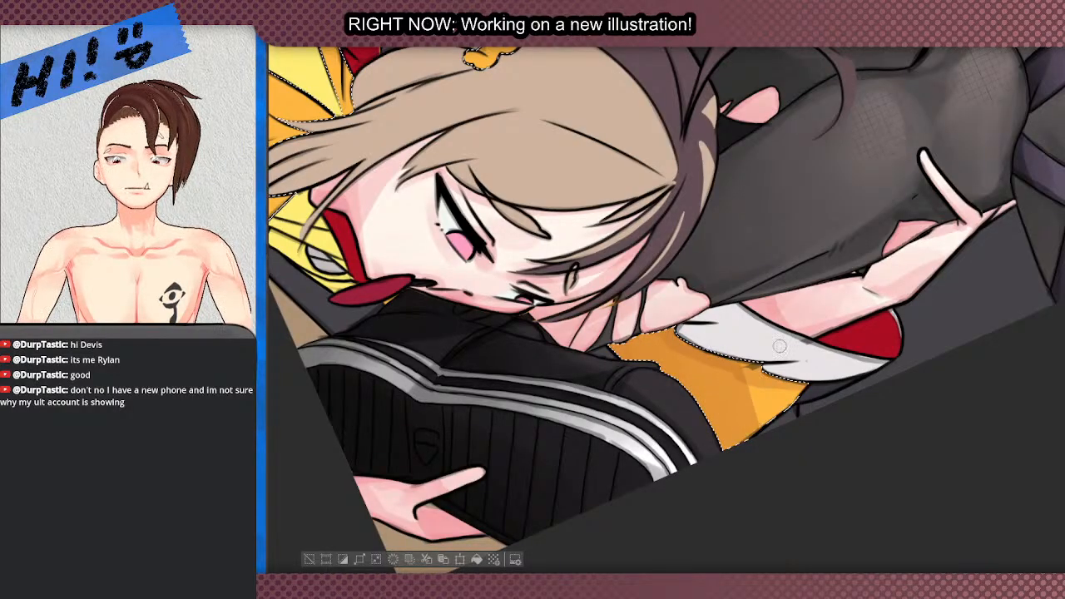
key("ctrl+z")
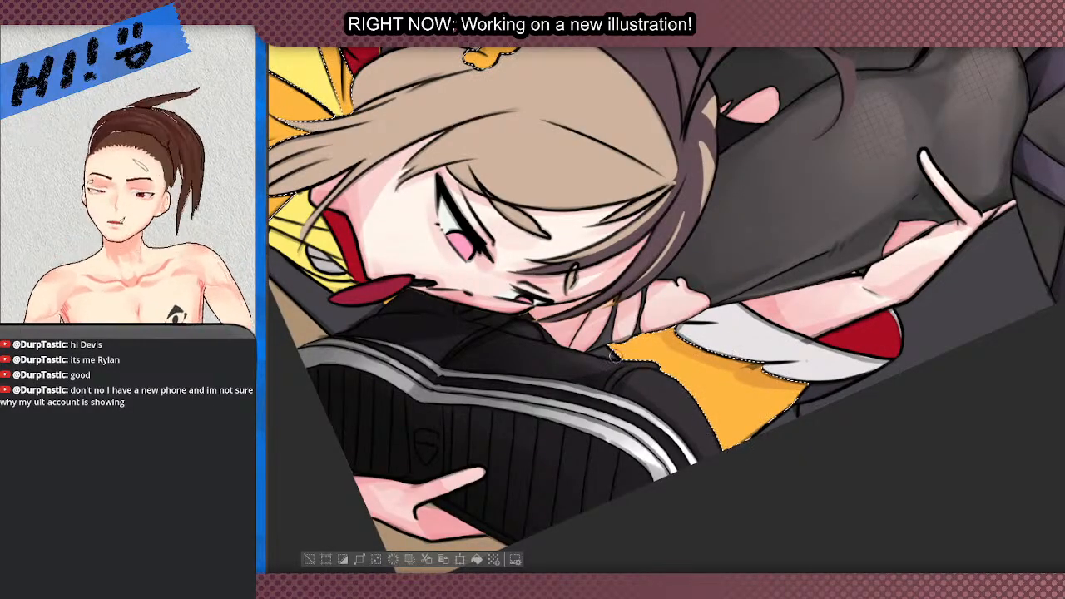
mouse_move(638, 383)
left_mouse_down()
mouse_move(656, 322)
mouse_move(762, 441)
mouse_move(769, 397)
left_mouse_up()
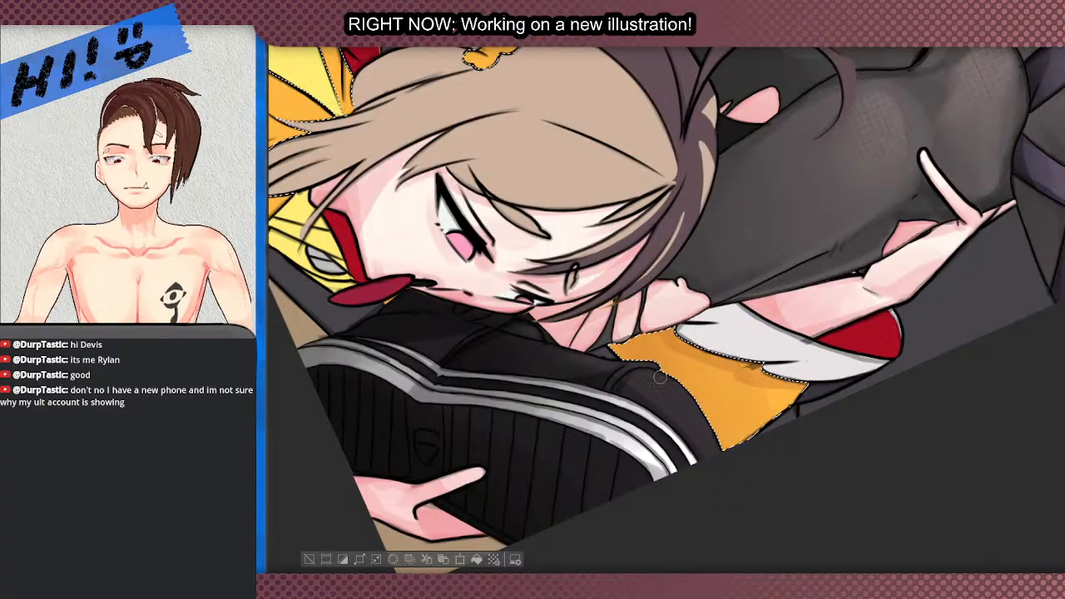
mouse_move(680, 394)
left_mouse_down()
mouse_move(704, 415)
mouse_move(701, 390)
mouse_move(585, 375)
mouse_move(649, 374)
mouse_move(649, 341)
left_mouse_up()
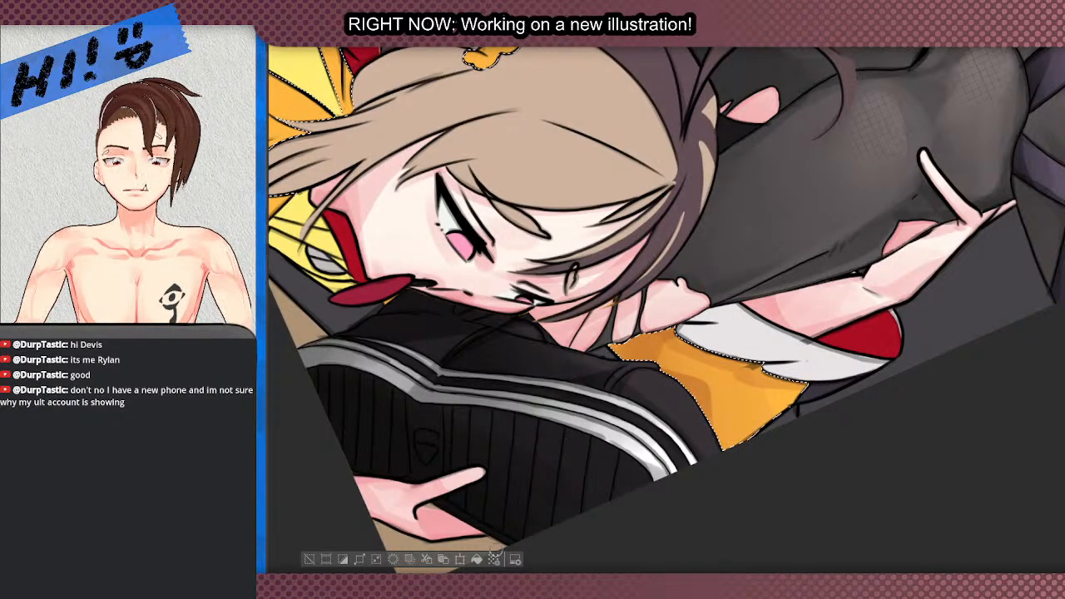
- Build up darker orange folds across the sleeve, deepest at its narrow end near the fingers
left_click_drag(497, 550, 873, 491)
scroll(670, 329, "down", 1)
scroll(774, 266, "up", 1)
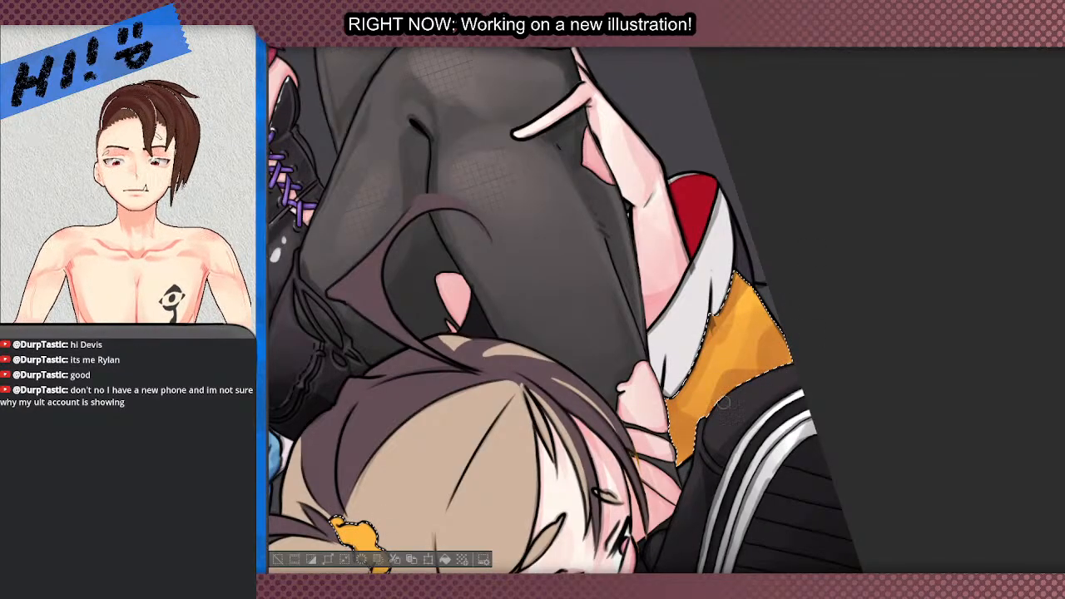
scroll(727, 323, "down", 3)
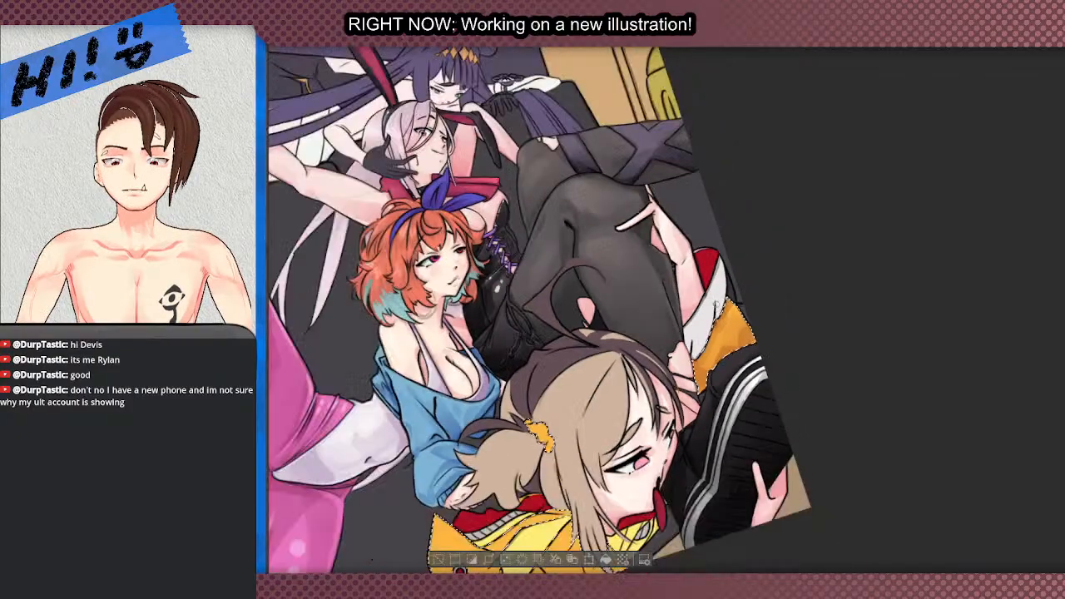
scroll(725, 310, "up", 2)
scroll(734, 281, "up", 3)
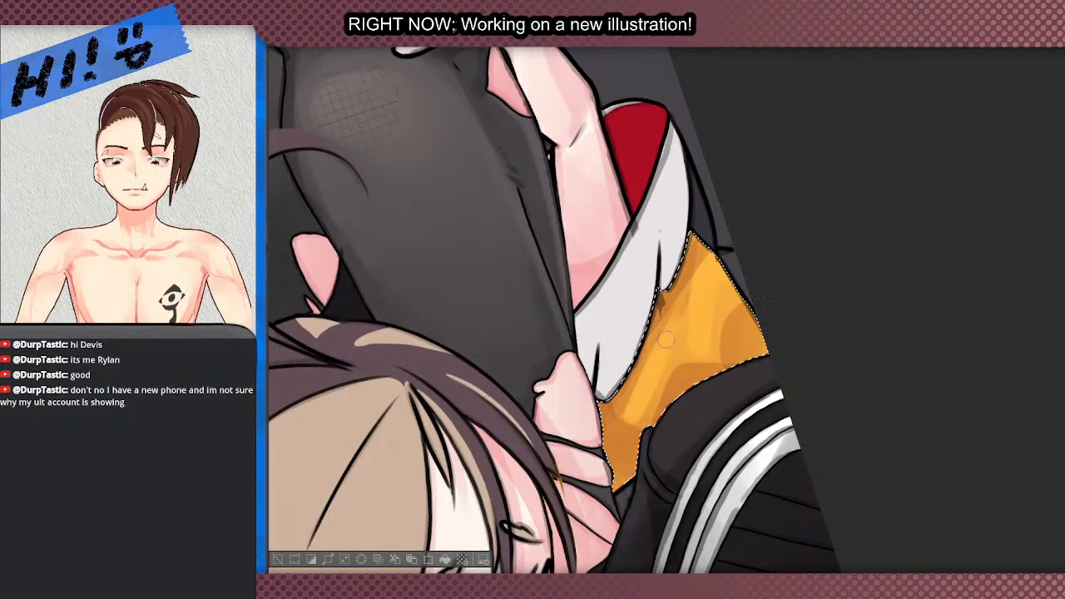
- Refine and soften the orange fold shadows on the sleeve between the white cuff and the shoe
scroll(683, 283, "down", 5)
scroll(679, 284, "up", 5)
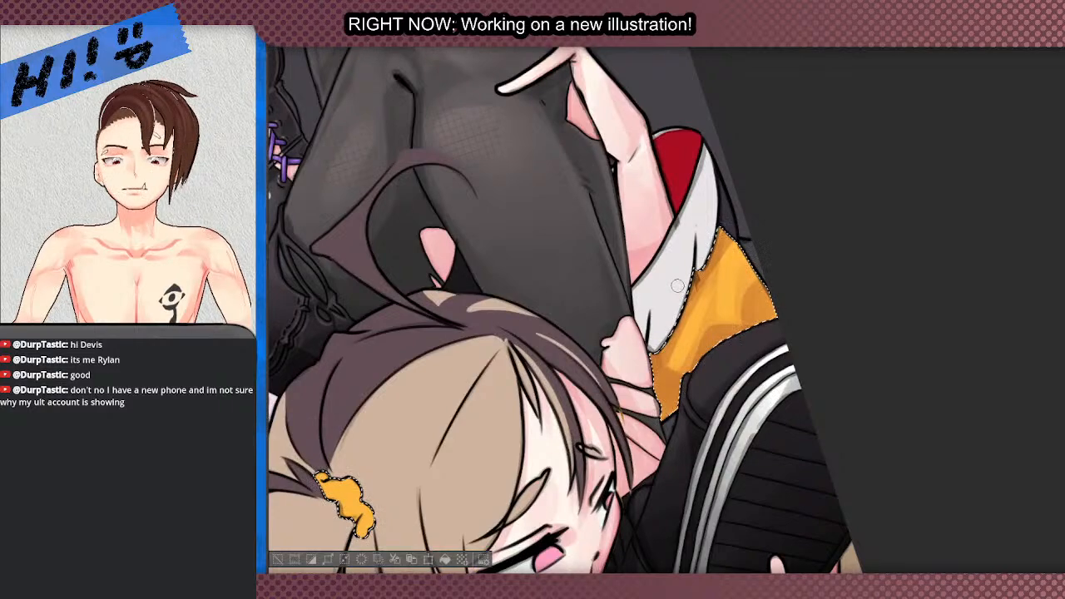
scroll(682, 275, "down", 5)
scroll(716, 190, "up", 4)
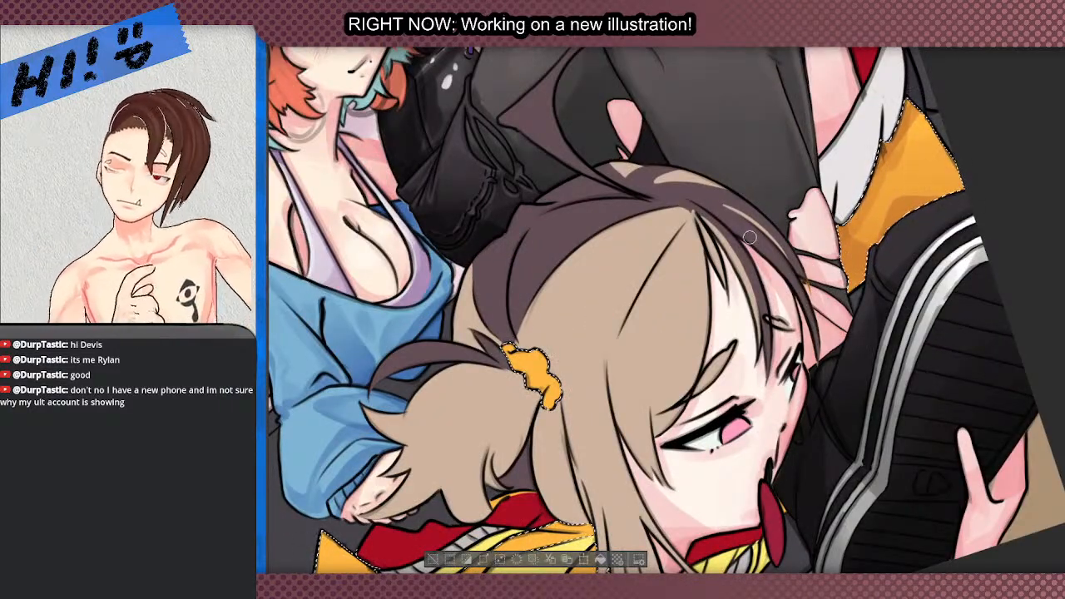
scroll(749, 237, "down", 4)
scroll(749, 237, "up", 4)
scroll(924, 119, "down", 4)
scroll(929, 214, "up", 5)
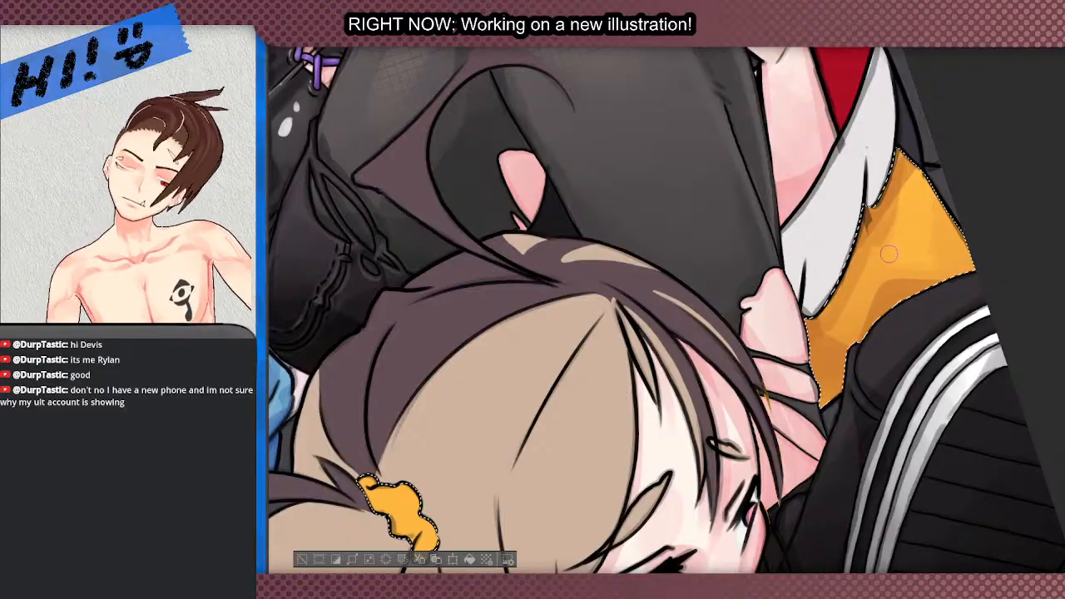
- Check the shaded sleeve up close and against the surrounding figures
scroll(933, 221, "down", 3)
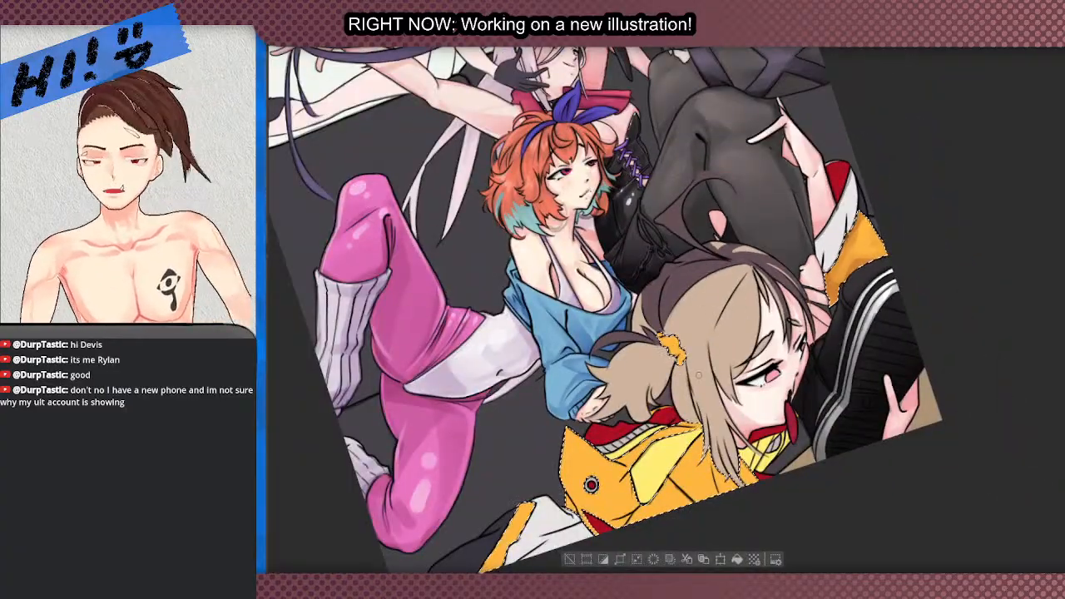
scroll(716, 466, "down", 2)
scroll(585, 454, "up", 2)
scroll(585, 455, "up", 3)
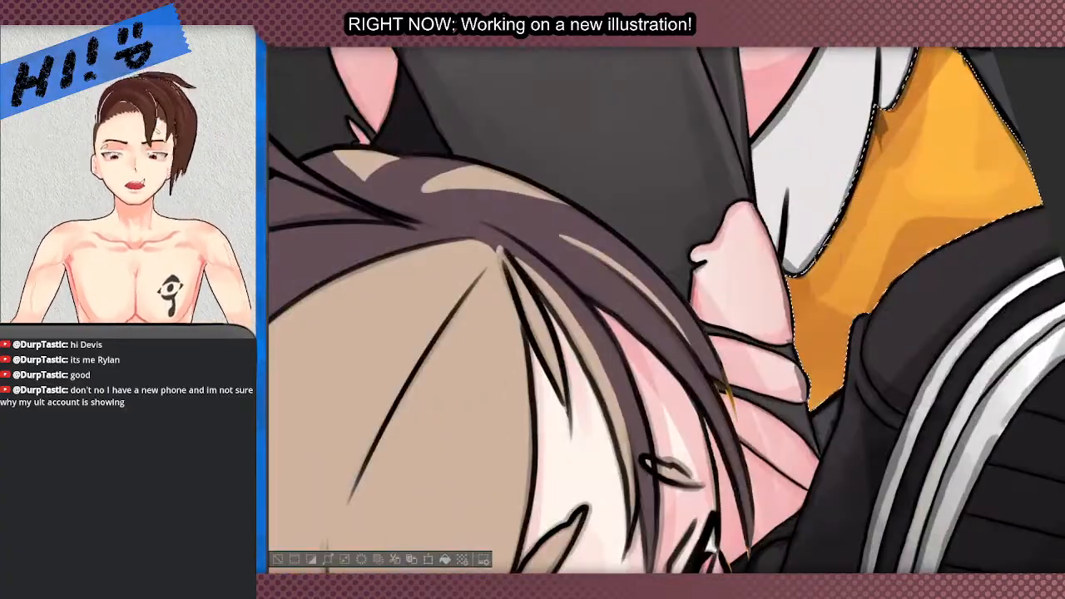
scroll(864, 228, "down", 1)
scroll(864, 228, "down", 2)
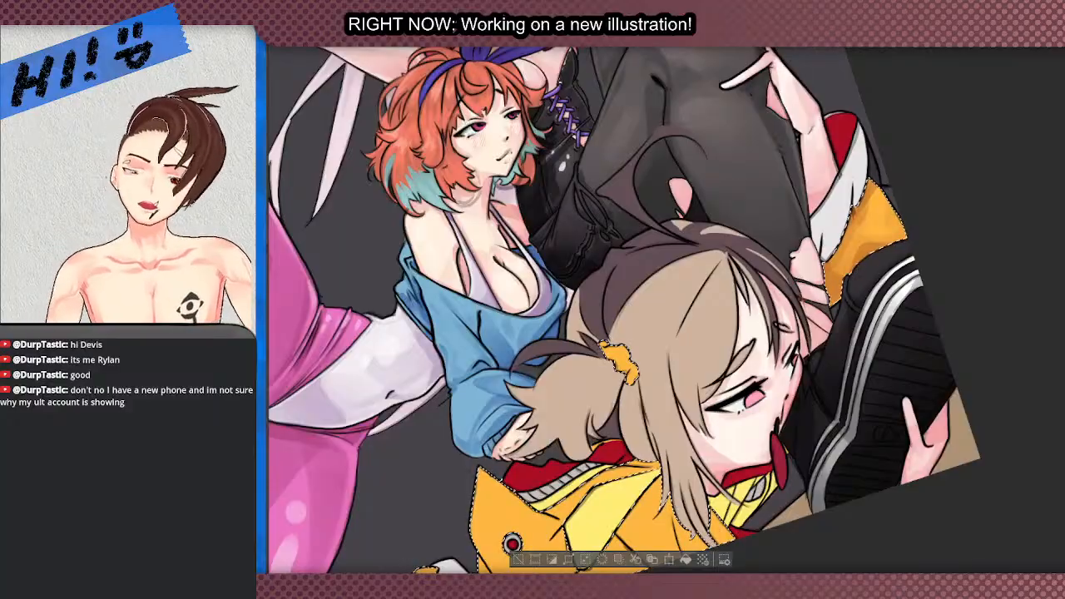
scroll(752, 425, "down", 1)
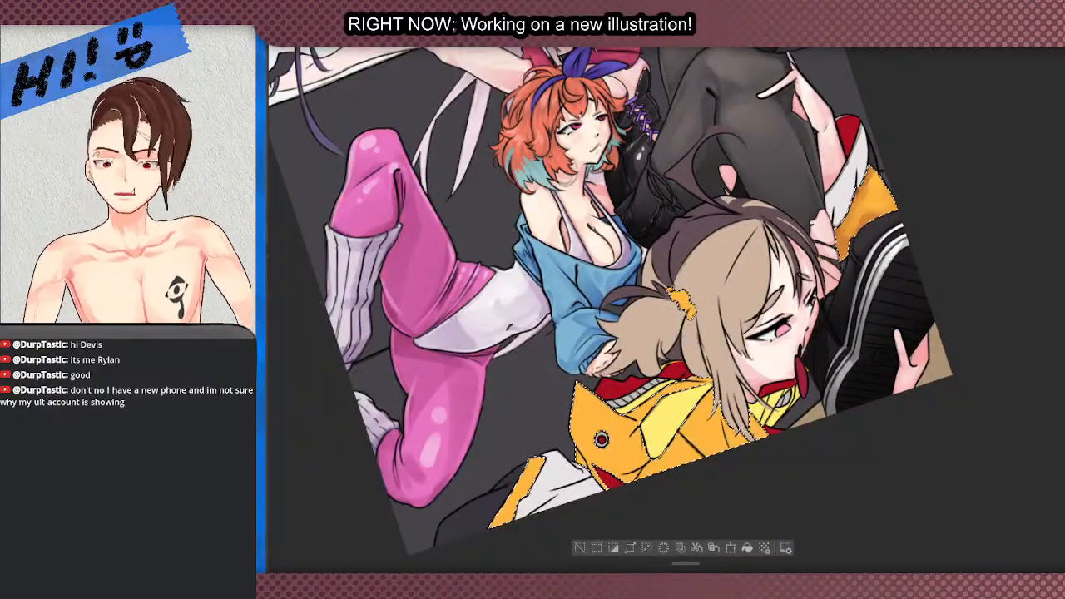
- Shade the foreground girl's orange hair tie with darker orange shadows in its folds
scroll(749, 420, "up", 2)
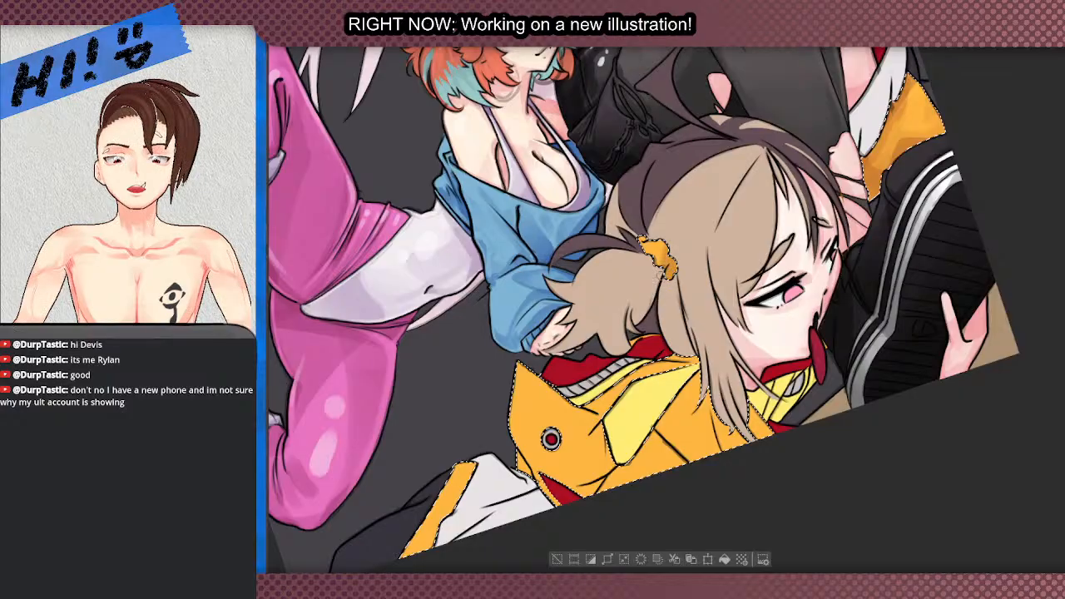
scroll(656, 231, "up", 2)
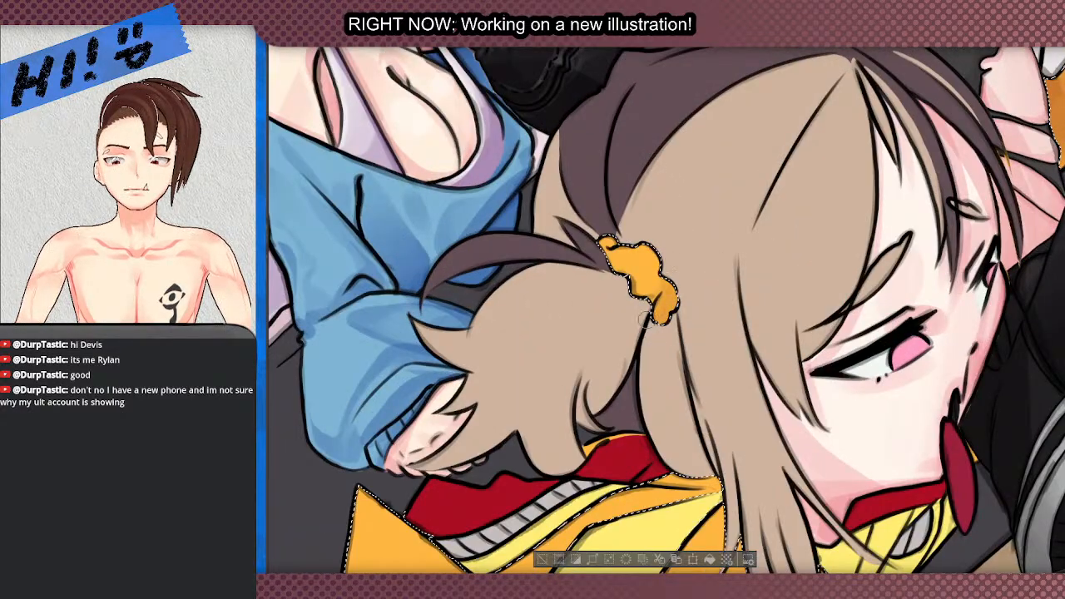
left_click_drag(644, 255, 665, 308)
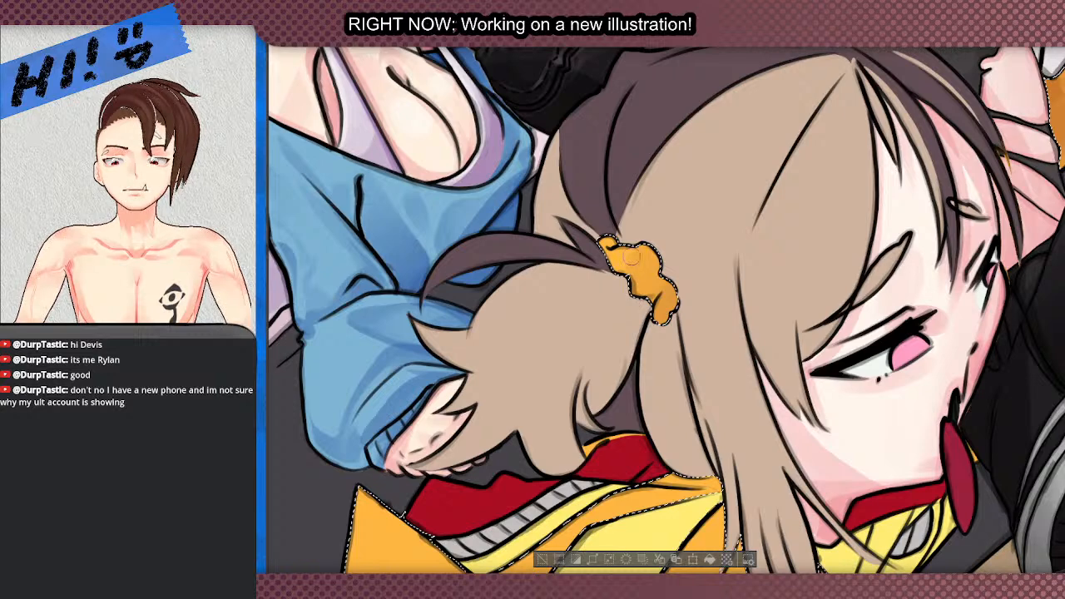
mouse_move(632, 258)
left_mouse_down()
mouse_move(636, 307)
mouse_move(673, 267)
mouse_move(682, 305)
mouse_move(641, 259)
mouse_move(662, 271)
mouse_move(626, 286)
mouse_move(665, 256)
mouse_move(617, 282)
mouse_move(650, 285)
left_mouse_up()
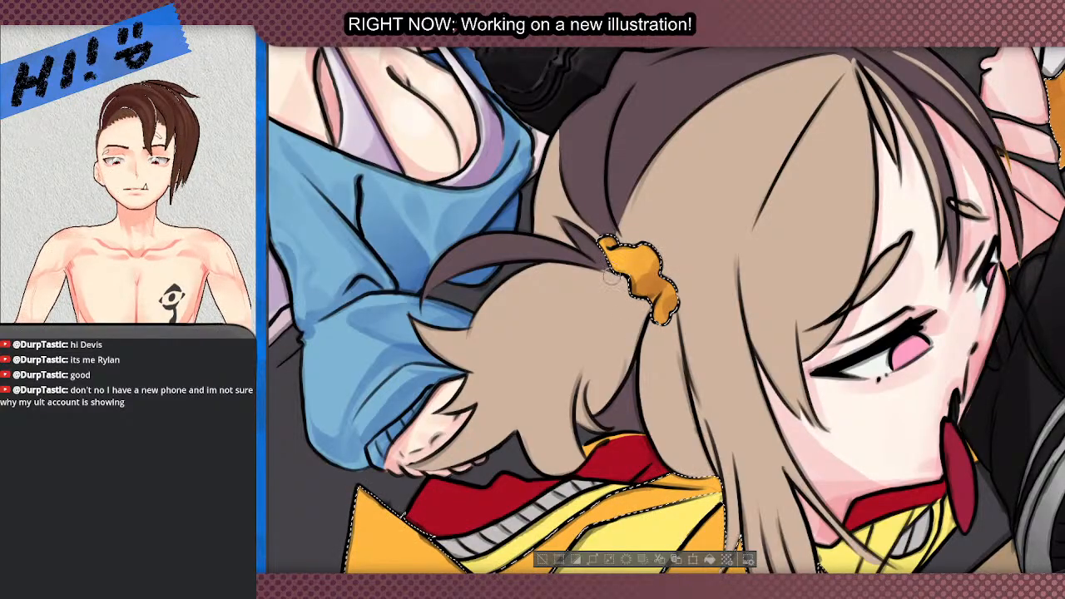
scroll(598, 265, "down", 1)
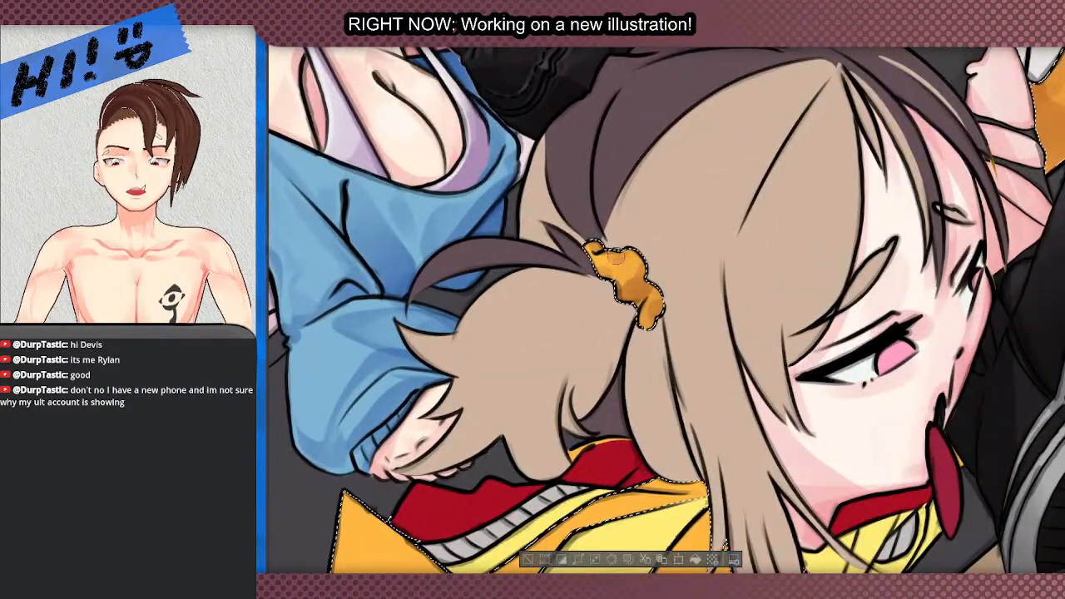
- Block in a darker orange shadow over the jacket's torso beneath the foreground girl's hanging hair strands
scroll(598, 250, "down", 2)
scroll(546, 352, "up", 2)
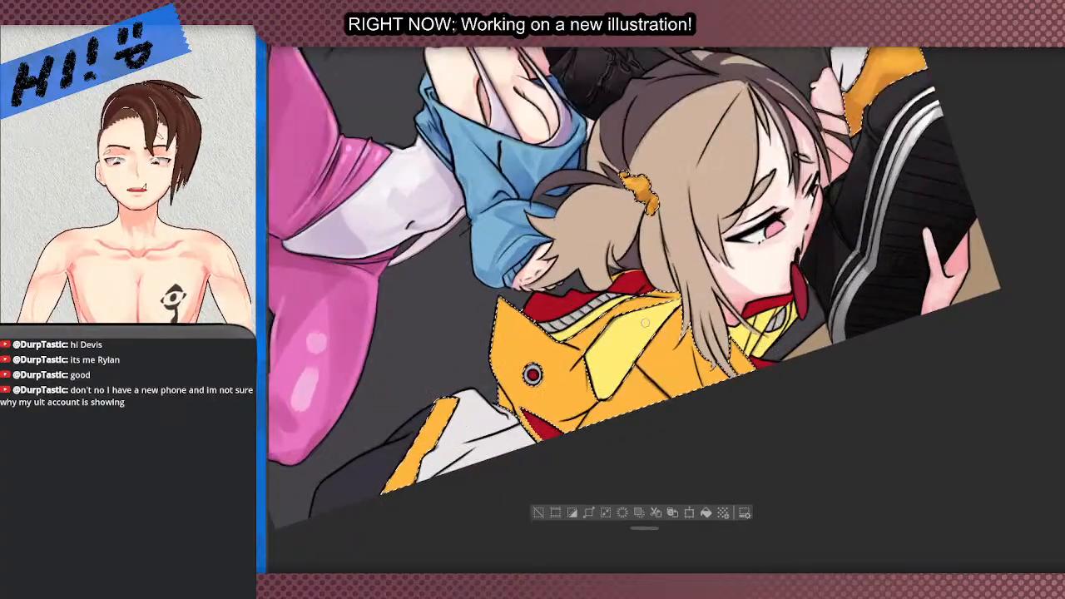
scroll(680, 364, "down", 2)
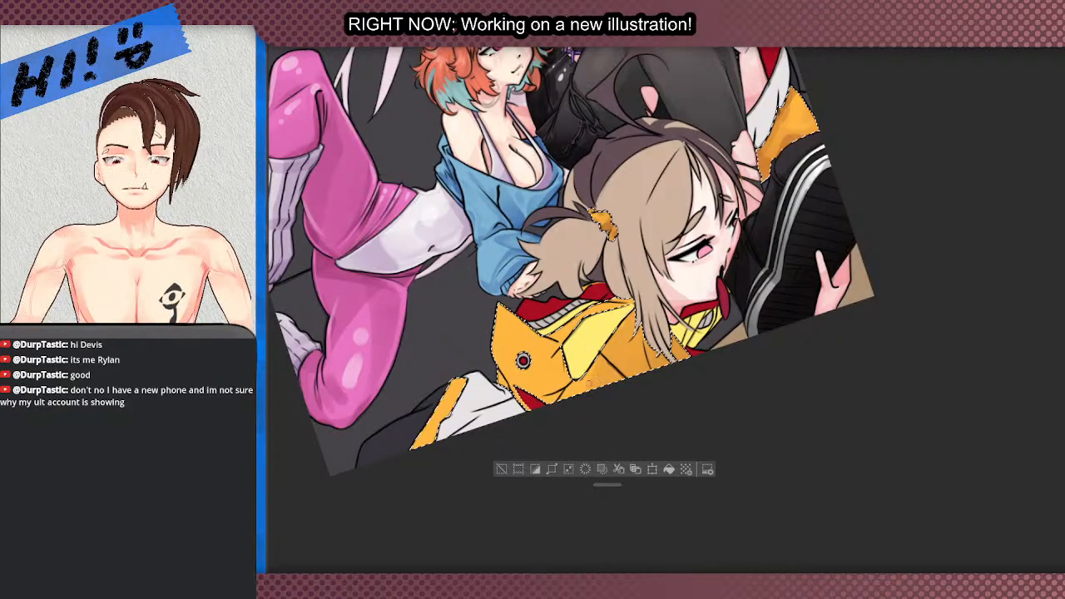
key("ctrl+plus")
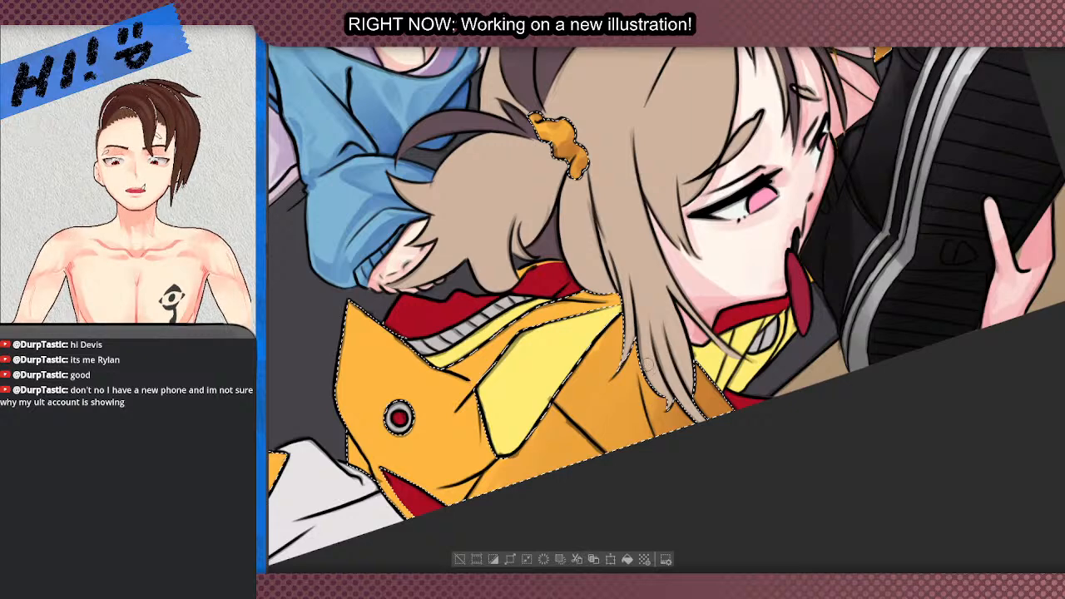
mouse_move(646, 363)
left_mouse_down()
mouse_move(639, 432)
mouse_move(630, 376)
mouse_move(634, 456)
left_mouse_up()
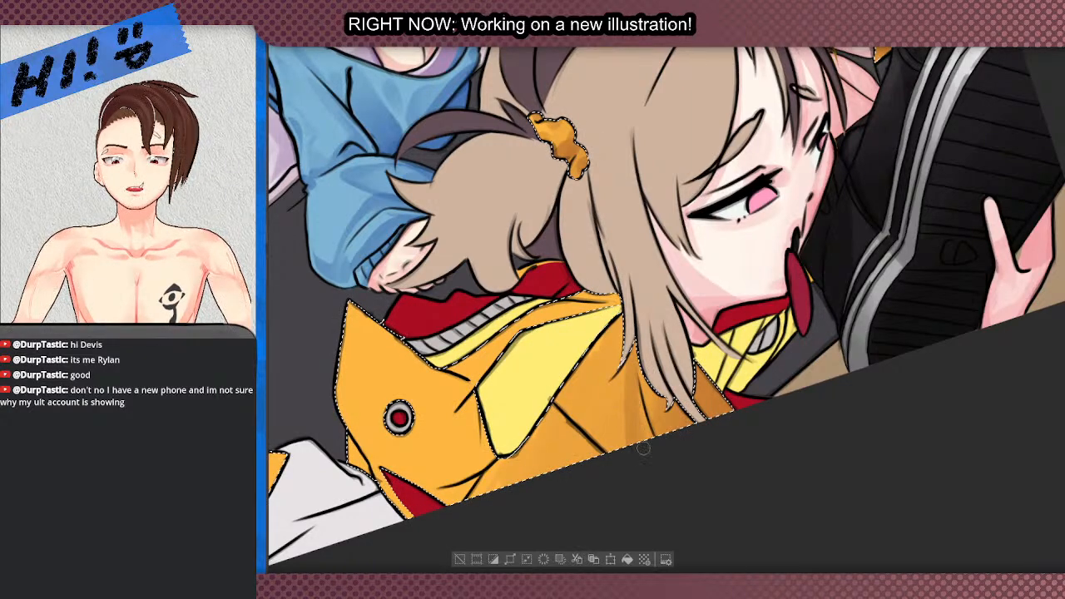
mouse_move(627, 413)
left_mouse_down()
mouse_move(614, 450)
mouse_move(617, 326)
mouse_move(600, 442)
mouse_move(607, 356)
left_mouse_up()
left_click_drag(585, 429, 573, 360)
key("ctrl+z")
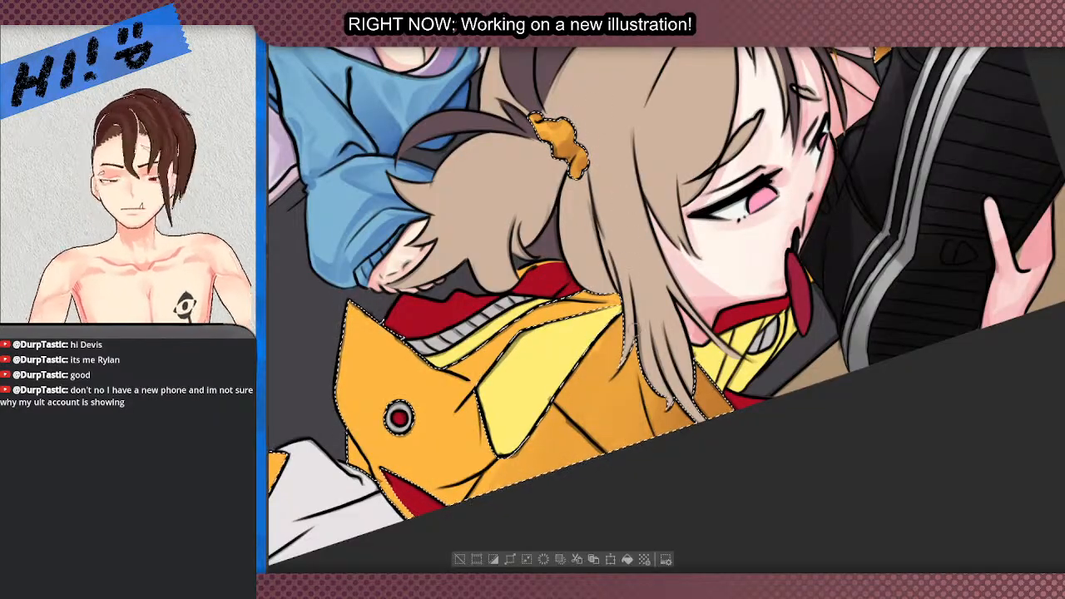
- Shade the orange jacket torso with soft vertical shadows between the hair strands and the yellow panel
left_click_drag(619, 305, 624, 376)
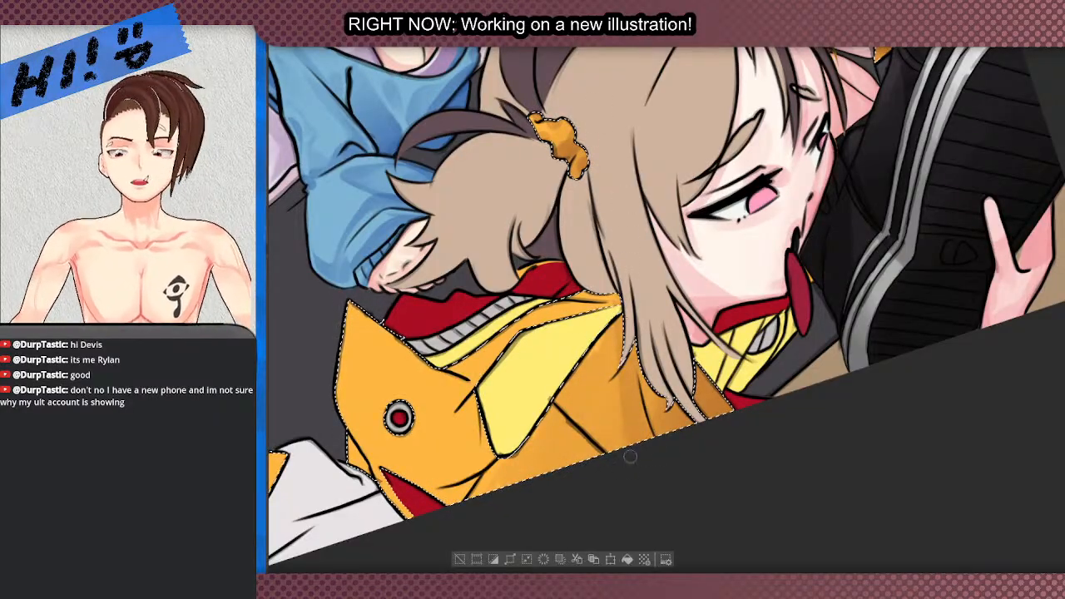
mouse_move(630, 456)
left_mouse_down()
mouse_move(611, 349)
mouse_move(599, 433)
mouse_move(595, 349)
mouse_move(473, 478)
left_mouse_up()
scroll(593, 350, "down", 1)
scroll(609, 331, "up", 1)
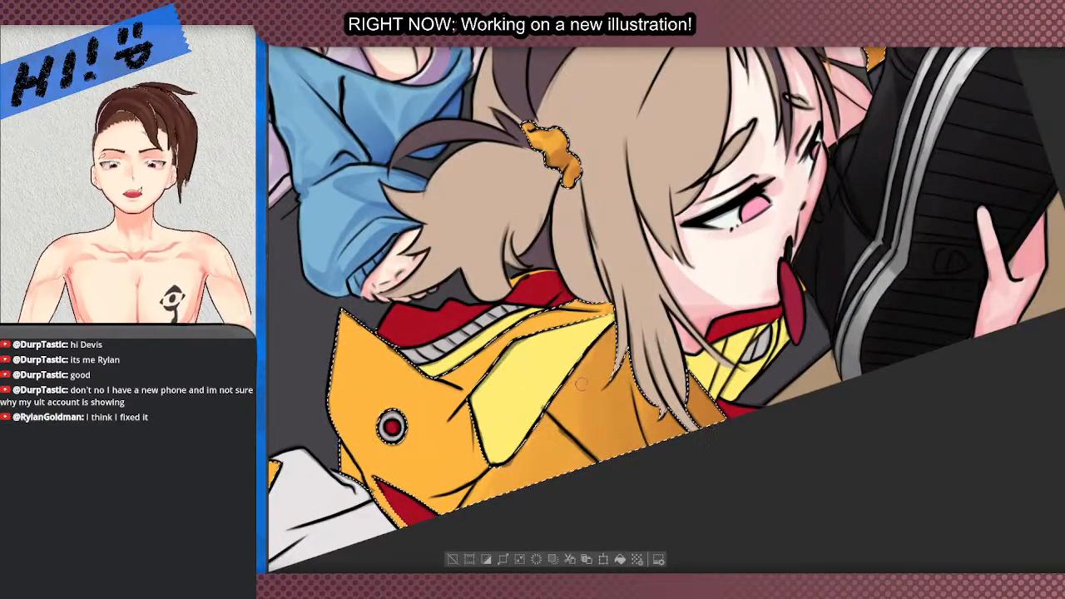
scroll(619, 295, "down", 1)
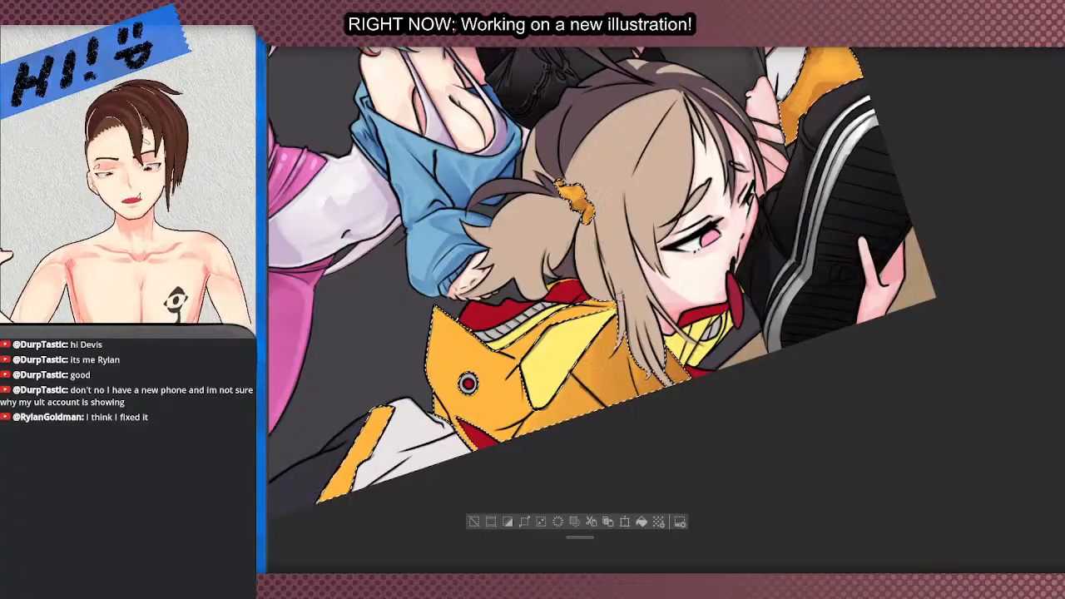
scroll(458, 424, "up", 1)
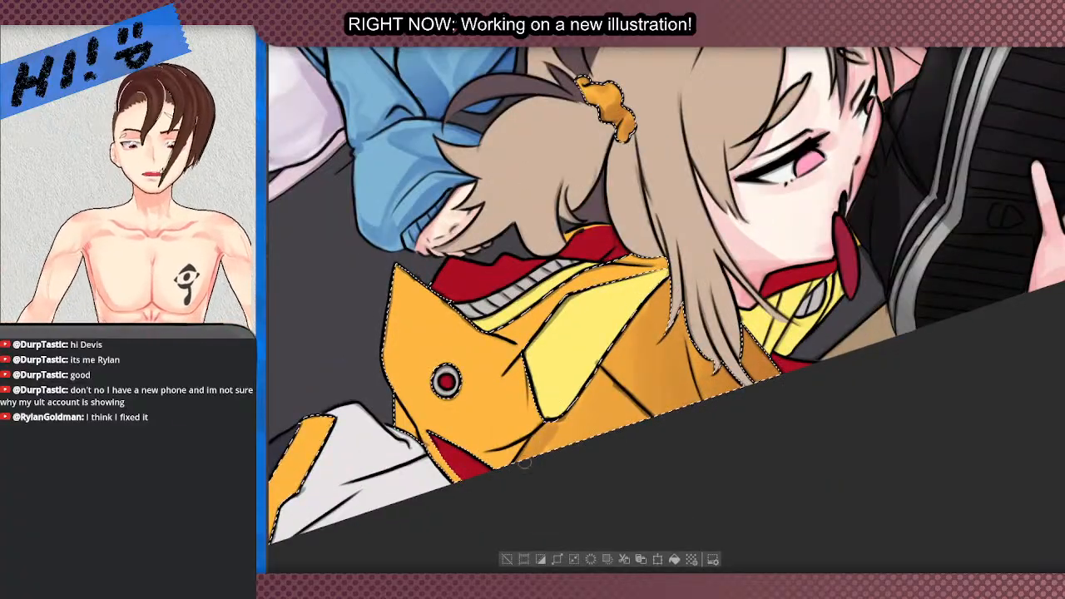
- Deepen the orange shadows beside the yellow panel and add a rounded dark fold near the canvas edge
mouse_move(572, 420)
left_mouse_down()
mouse_move(657, 294)
mouse_move(676, 339)
mouse_move(684, 304)
mouse_move(760, 399)
mouse_move(682, 314)
left_mouse_up()
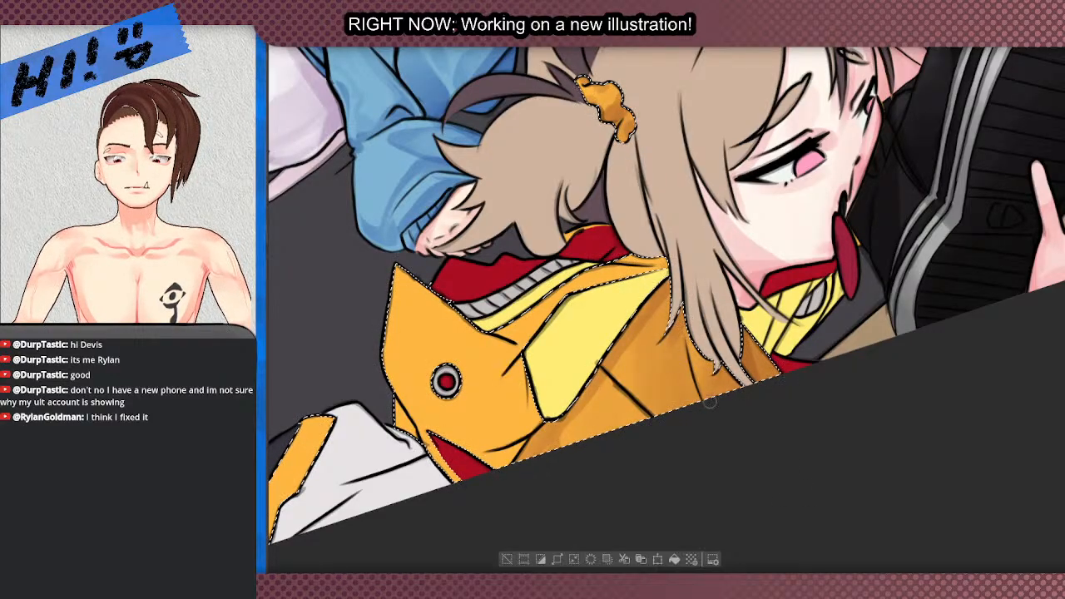
left_click_drag(656, 429, 633, 402)
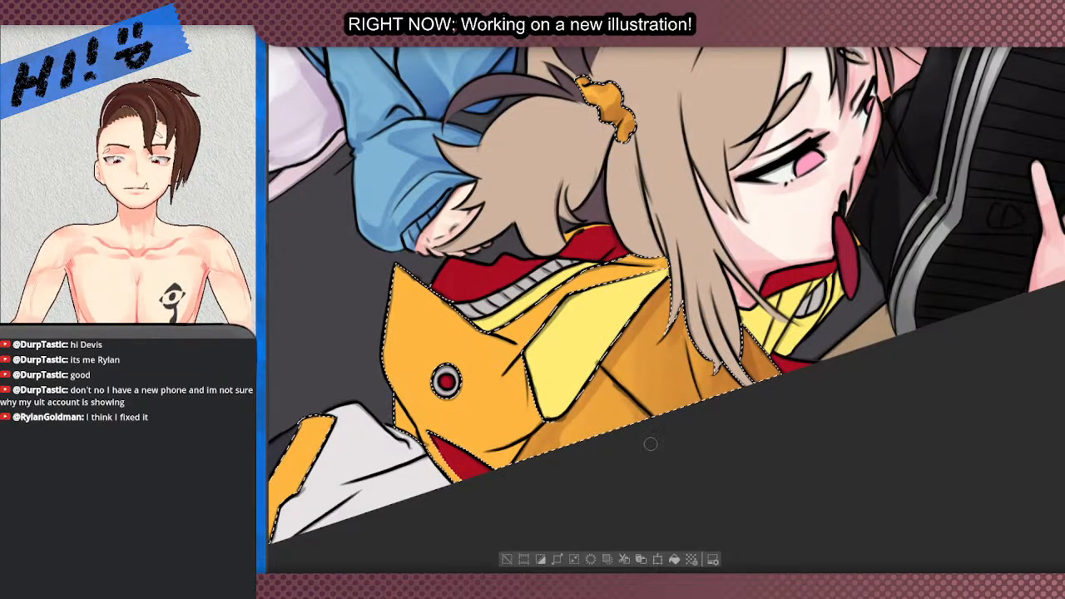
left_click_drag(651, 444, 634, 425)
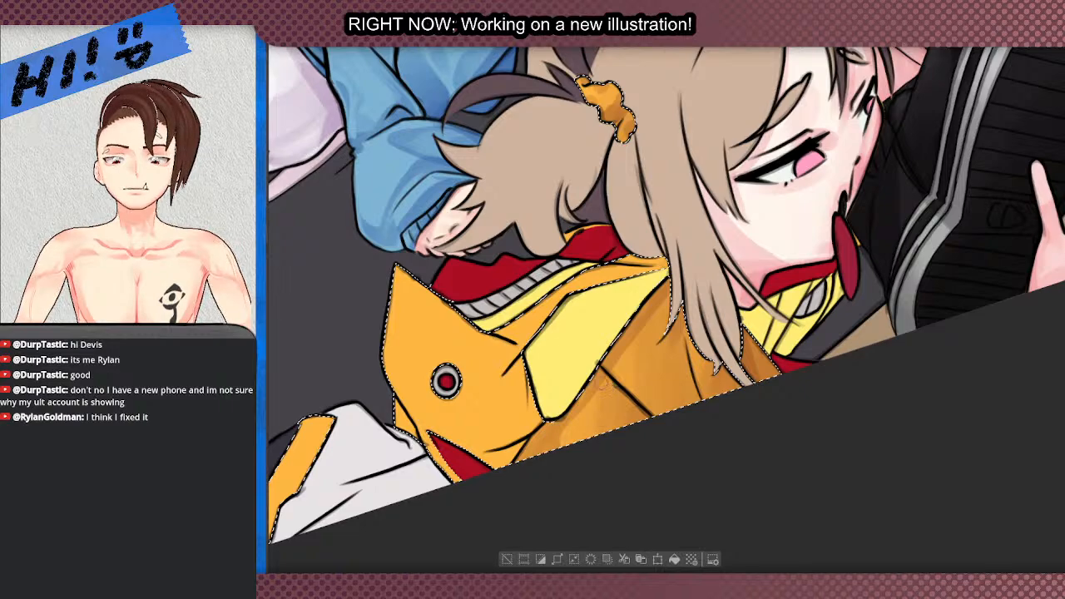
scroll(601, 384, "up", 2)
left_click_drag(666, 432, 708, 391)
left_click_drag(708, 429, 681, 401)
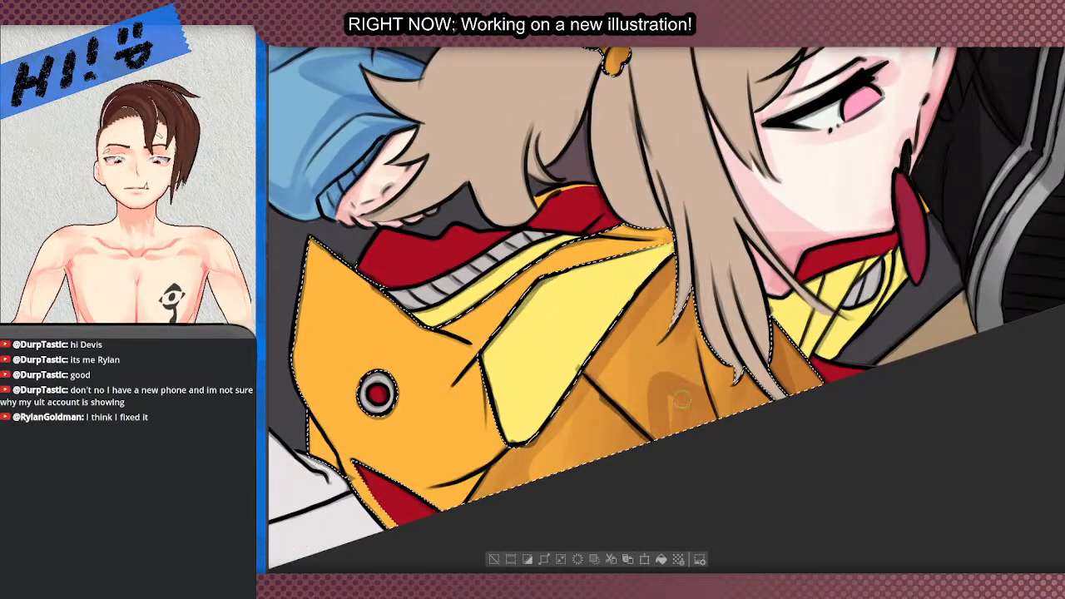
- Refine the orange shading around the diagonal fold line on the jacket's torso
scroll(700, 410, "down", 2)
scroll(689, 359, "up", 2)
scroll(689, 359, "down", 2)
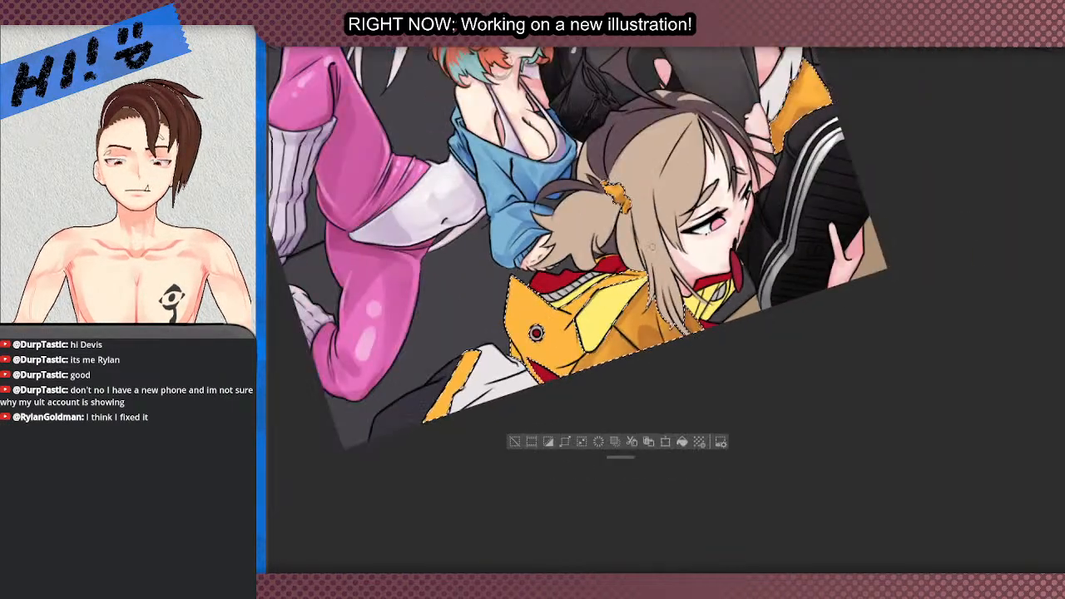
scroll(618, 341, "up", 2)
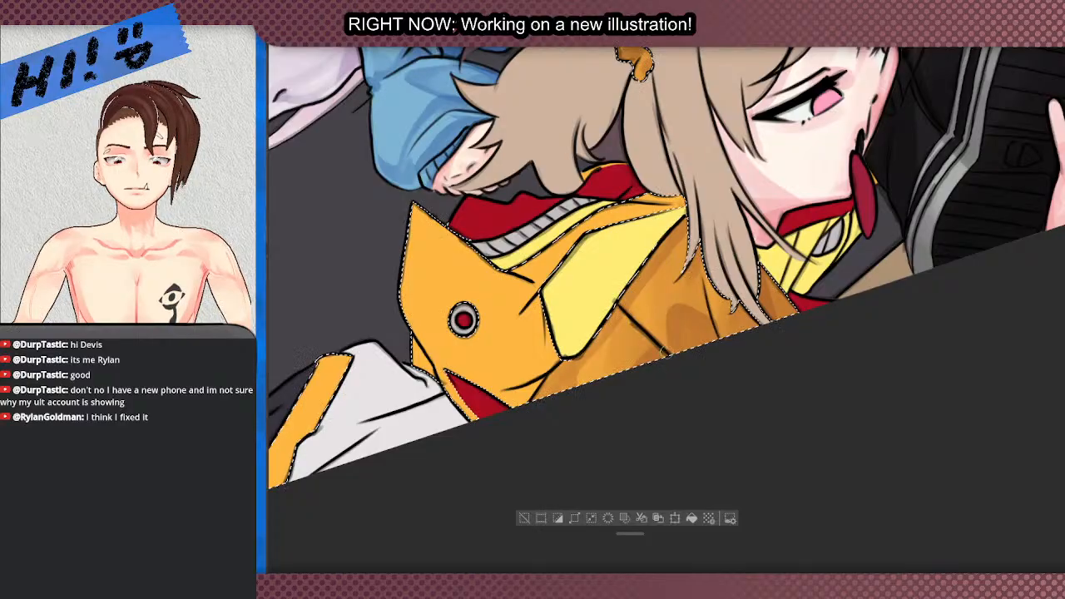
left_click_drag(665, 354, 645, 309)
scroll(523, 372, "down", 4)
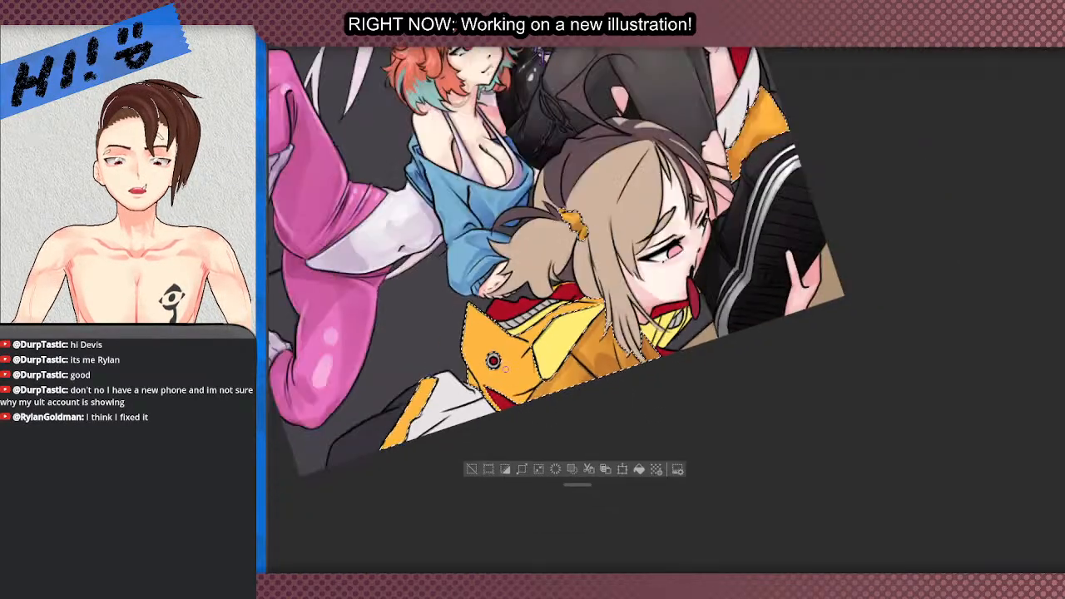
scroll(506, 335, "up", 3)
- Shade the narrow orange strip between the jacket's yellow panel and its zipper edge in darker orange
left_click_drag(518, 337, 656, 158)
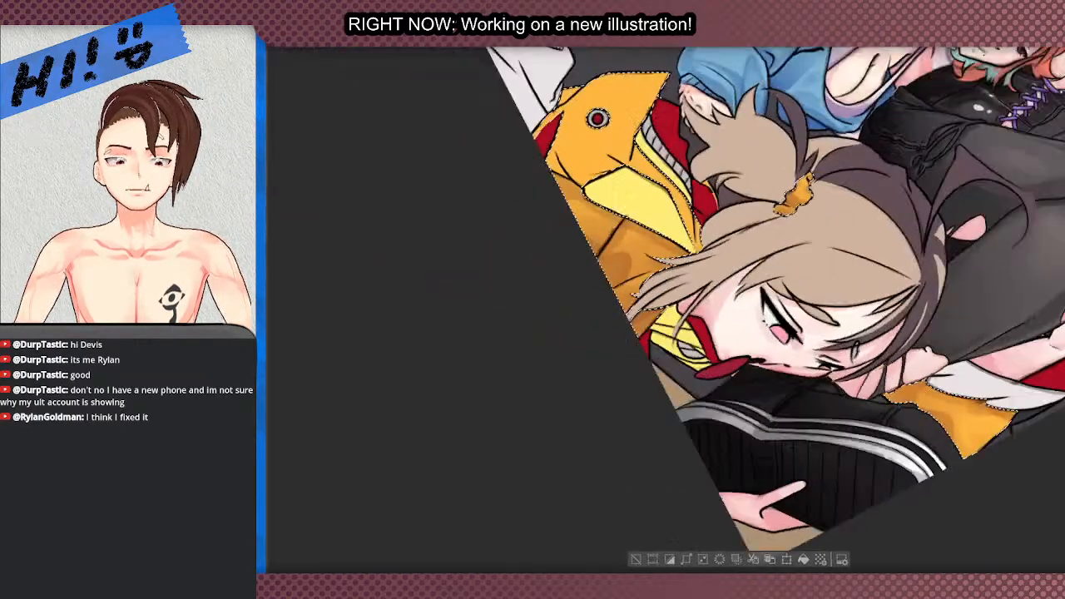
scroll(694, 326, "down", 1)
scroll(707, 164, "up", 2)
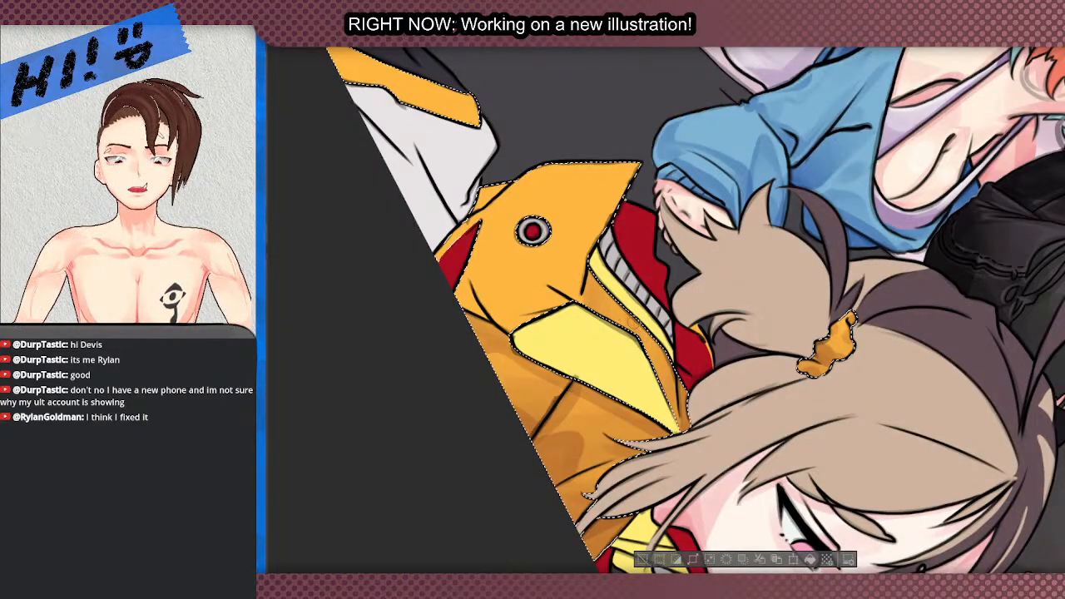
scroll(612, 296, "down", 1)
scroll(619, 271, "up", 1)
mouse_move(588, 285)
left_mouse_down()
mouse_move(591, 326)
mouse_move(605, 311)
mouse_move(624, 343)
left_mouse_up()
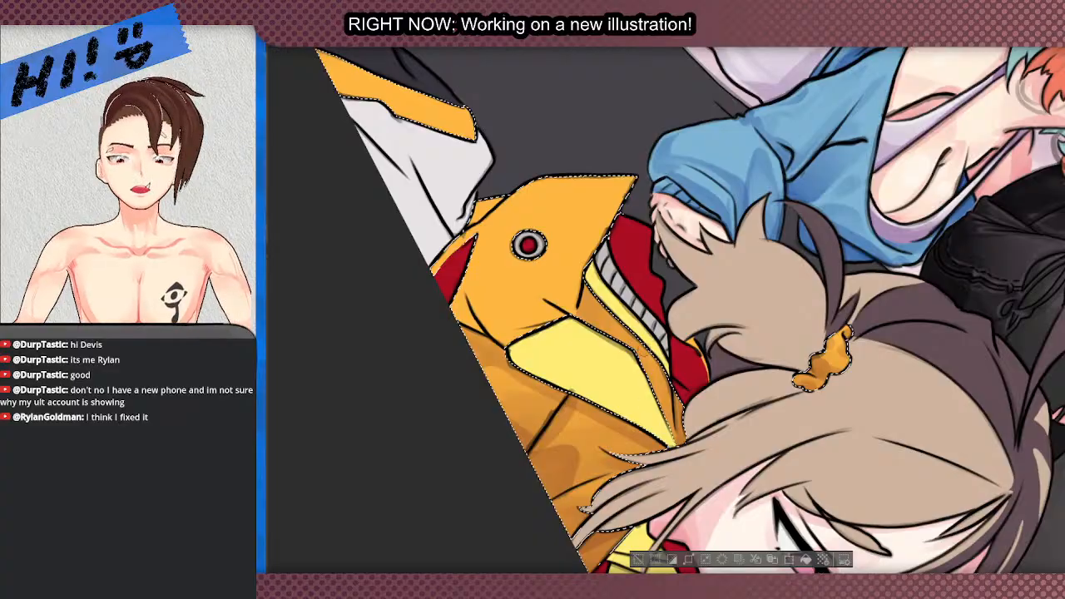
scroll(580, 142, "down", 2)
scroll(547, 221, "up", 2)
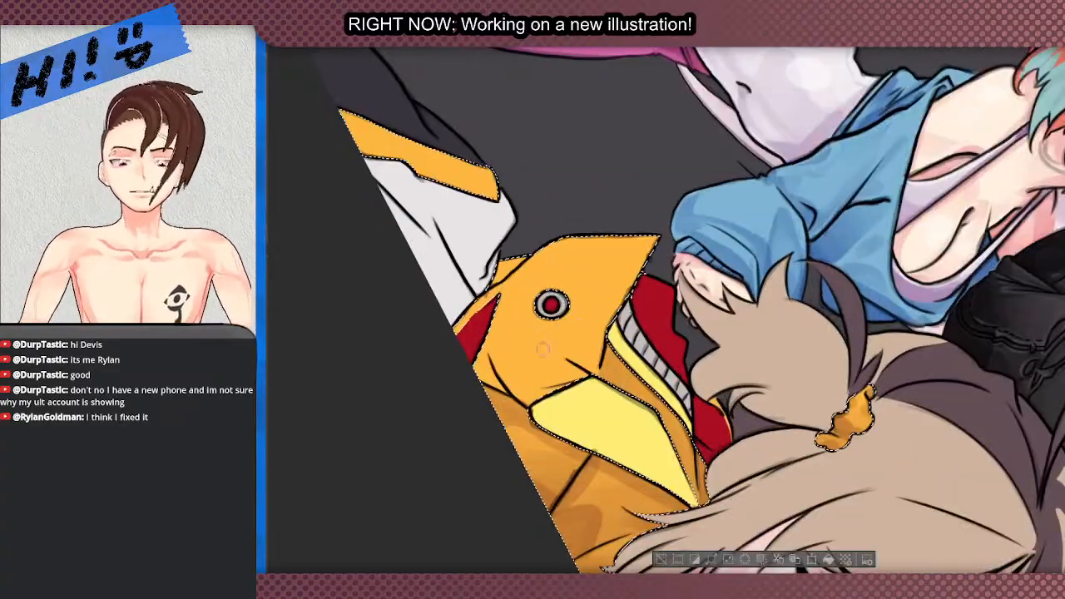
- Shade the pointed orange section around the round red button, darkest toward the yellow panel's fold lines
left_click_drag(431, 544, 915, 491)
scroll(512, 329, "down", 2)
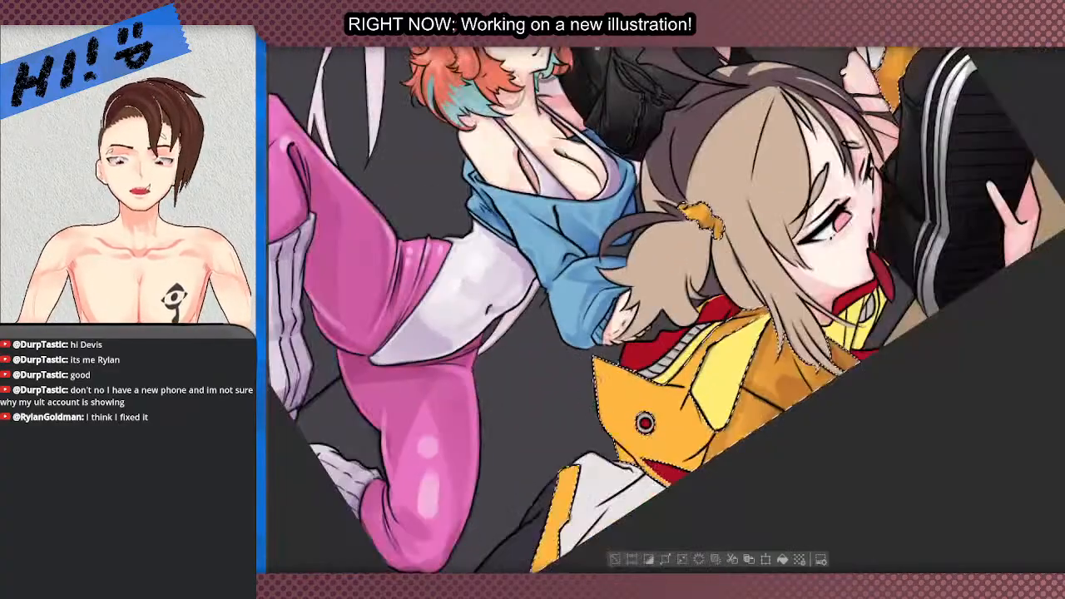
scroll(679, 431, "up", 2)
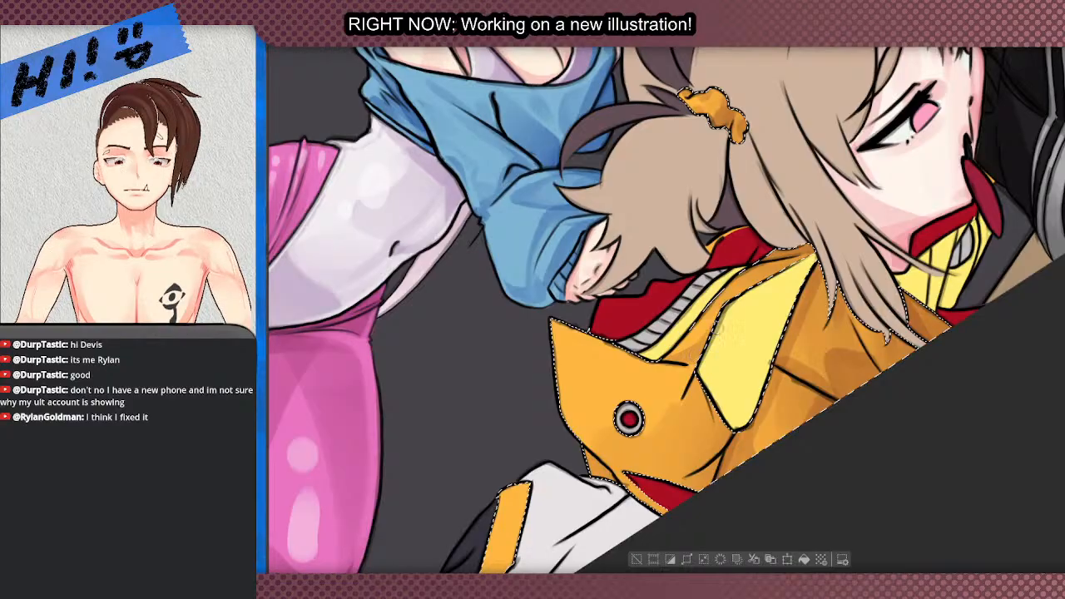
scroll(732, 310, "up", 2)
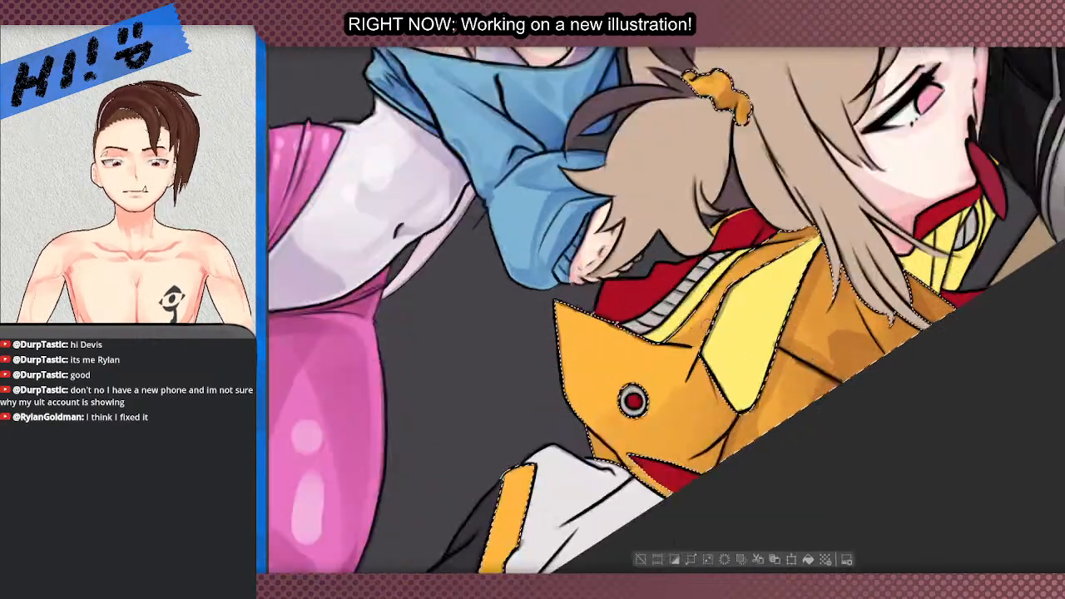
scroll(665, 310, "down", 3)
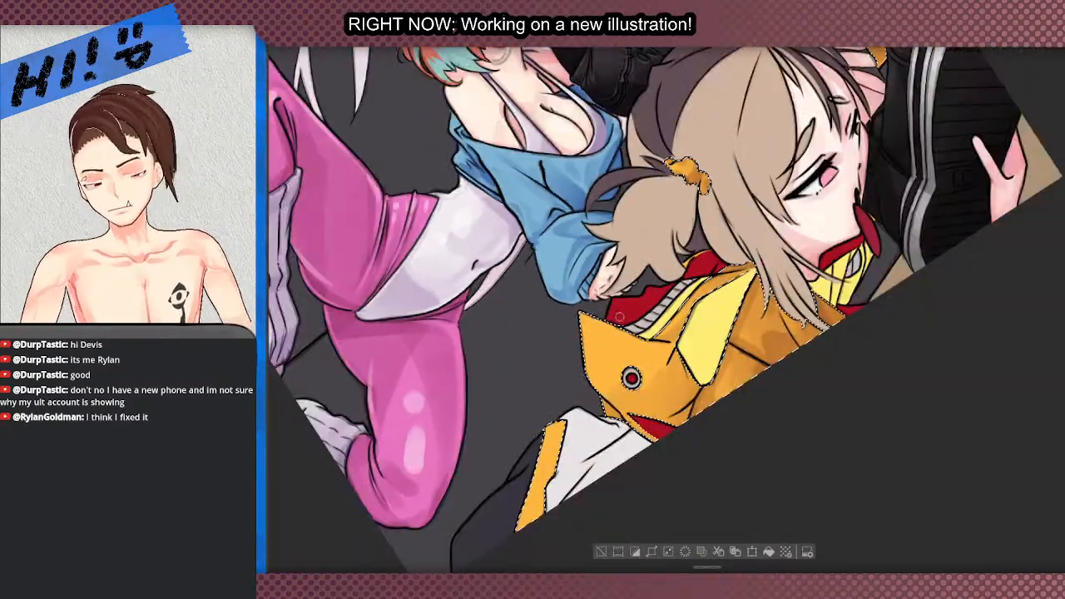
scroll(666, 310, "up", 3)
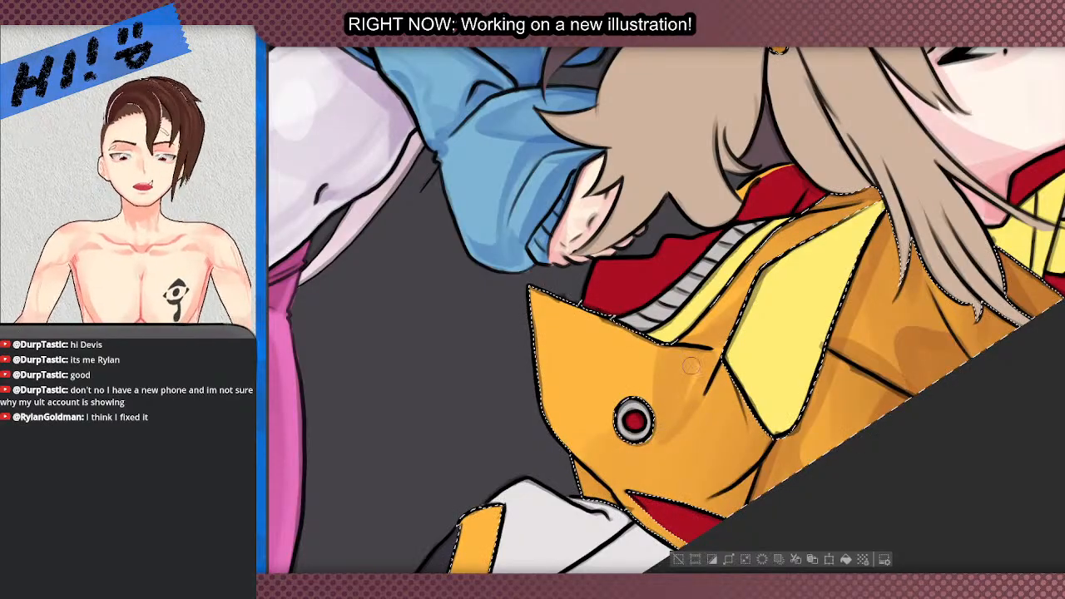
- Extend and blend the orange shadows around the red button toward the section's outer edge
scroll(695, 397, "down", 3)
scroll(691, 375, "up", 5)
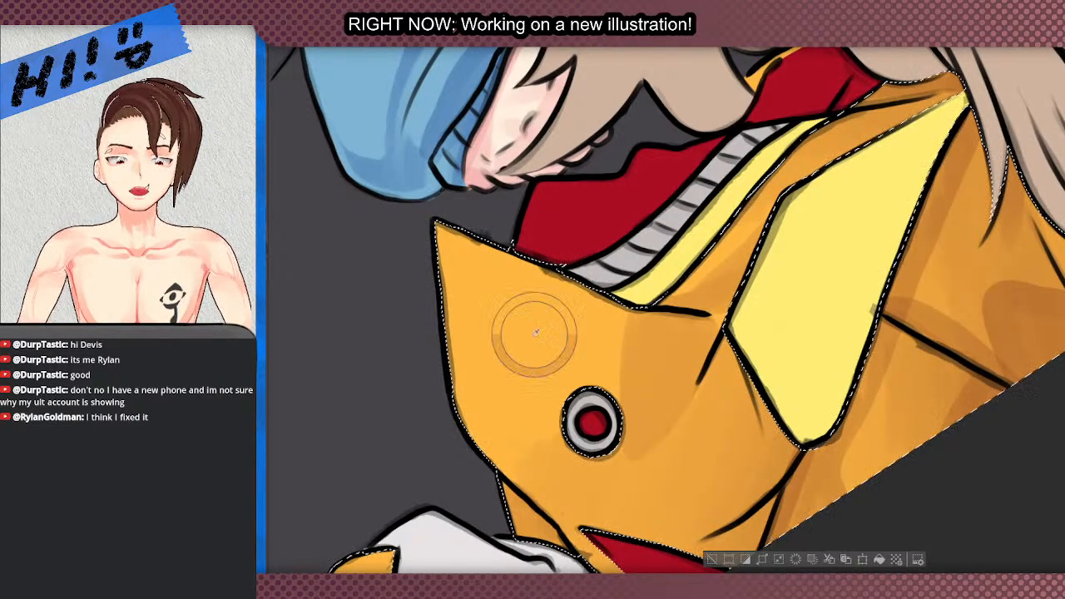
scroll(551, 408, "down", 1)
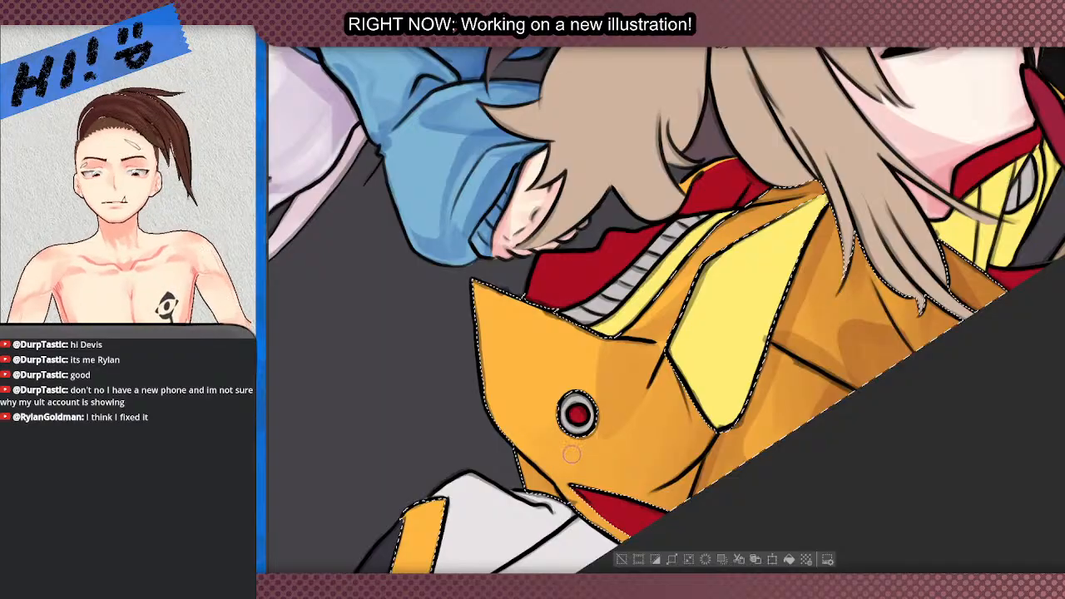
scroll(576, 471, "down", 3)
scroll(576, 471, "up", 1)
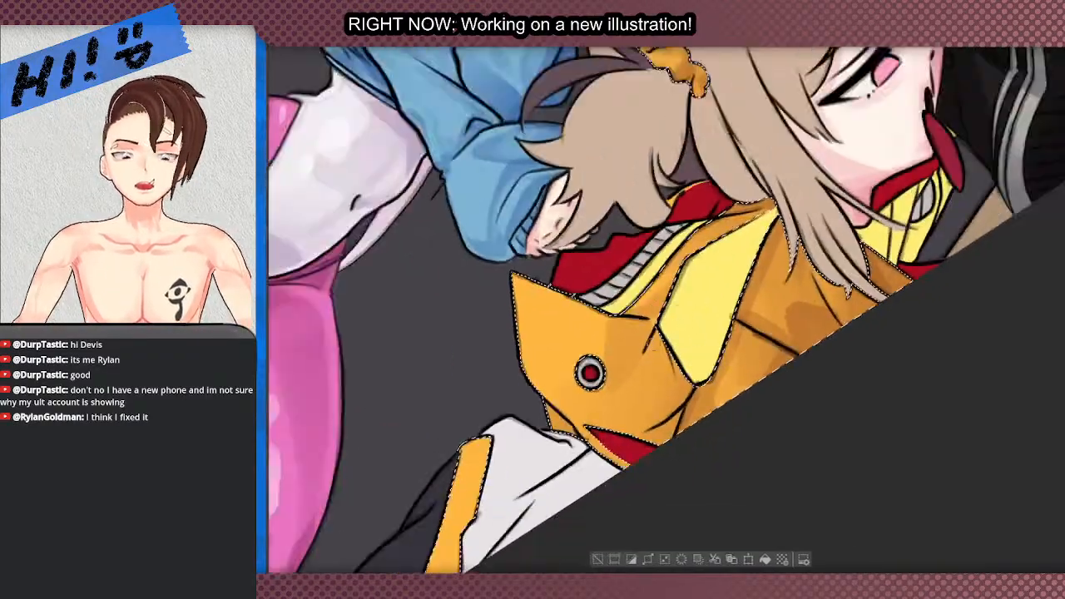
- Examine the shaded orange jacket from a rotated view, up close and against the neighboring figures
scroll(576, 471, "down", 1)
left_click_drag(576, 471, 710, 118)
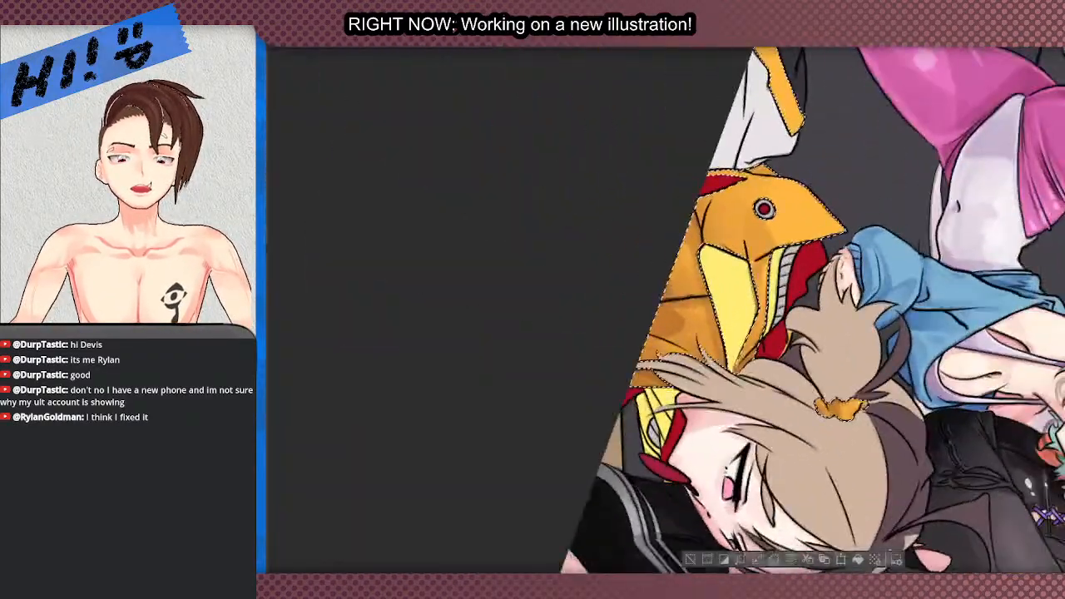
scroll(723, 361, "up", 3)
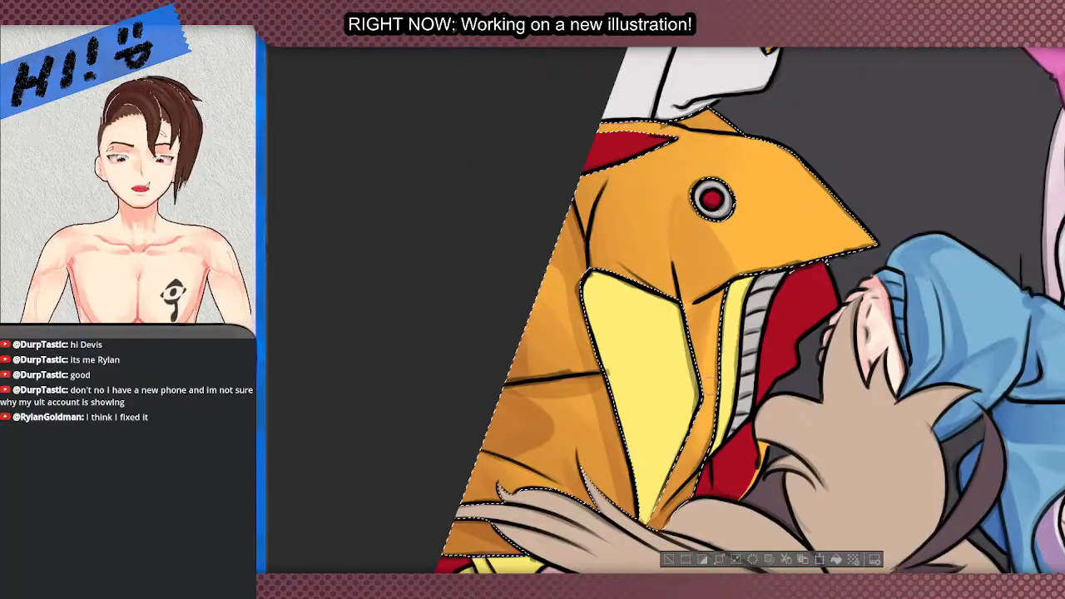
scroll(729, 317, "down", 2)
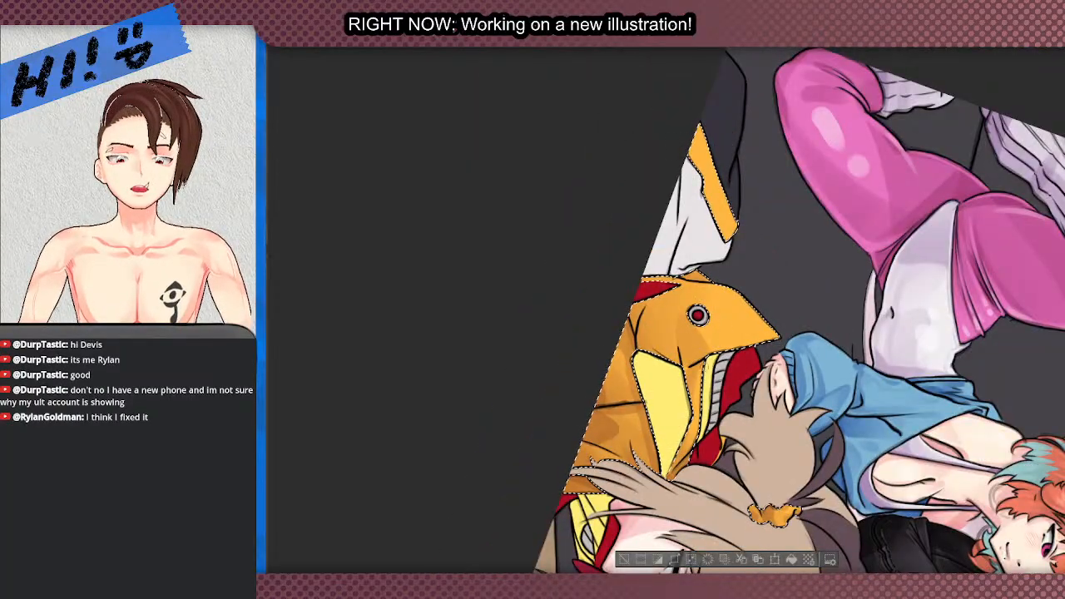
scroll(693, 417, "up", 2)
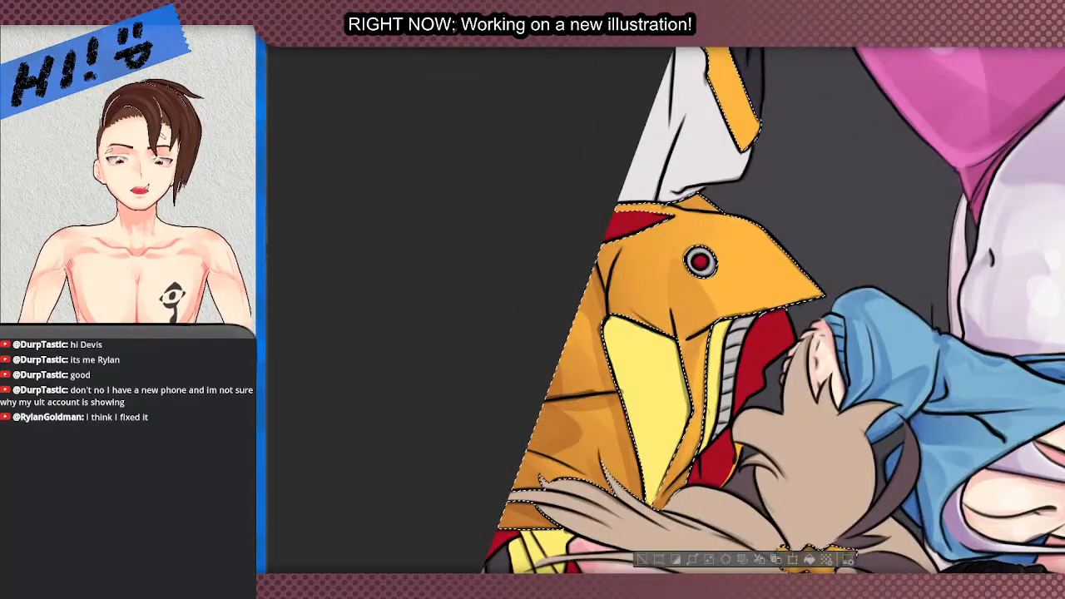
scroll(717, 264, "down", 2)
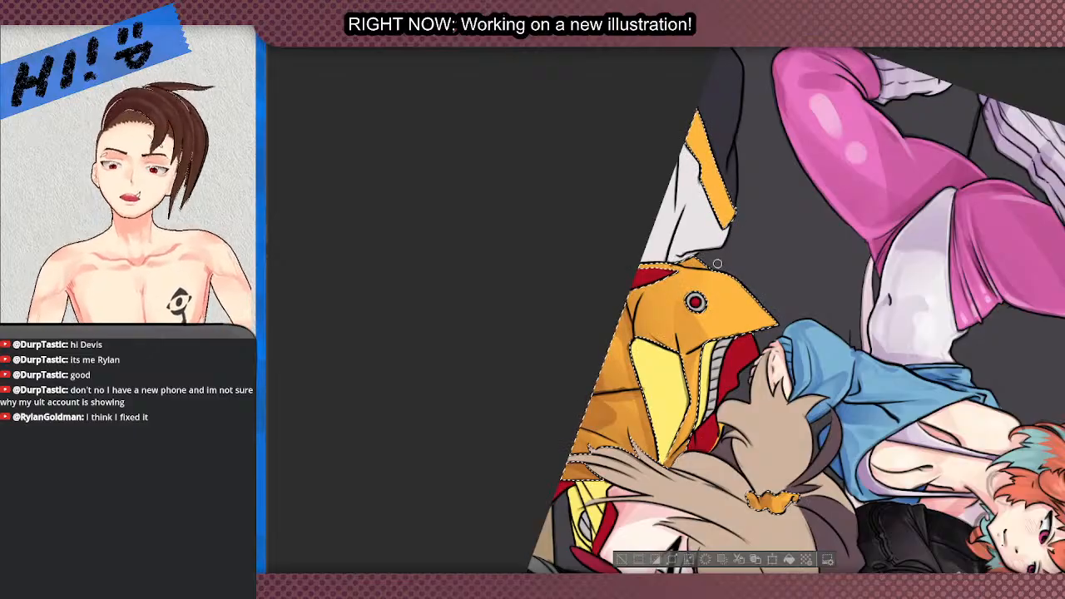
scroll(717, 264, "up", 2)
scroll(686, 431, "down", 2)
scroll(682, 352, "up", 2)
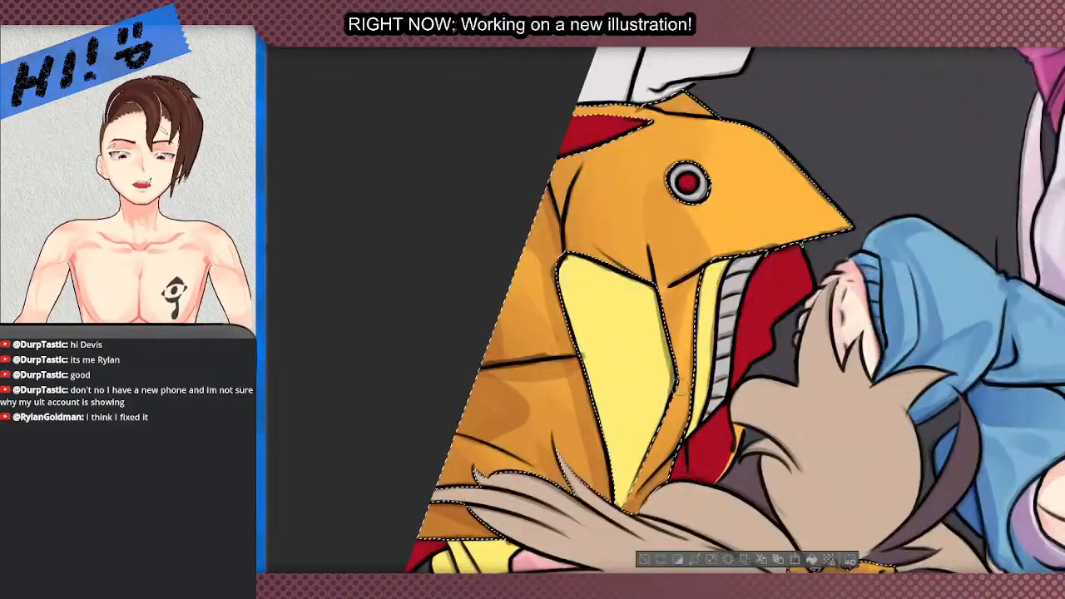
scroll(640, 457, "down", 2)
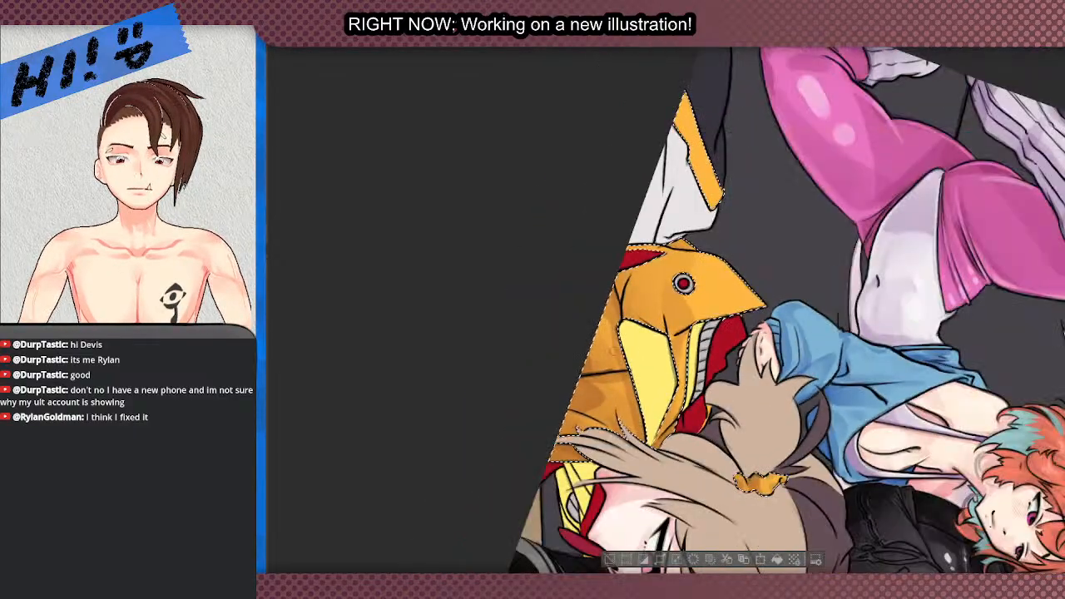
- Refine the darker orange fold shadows on the jacket's torso beside the large yellow panel
scroll(636, 460, "up", 2)
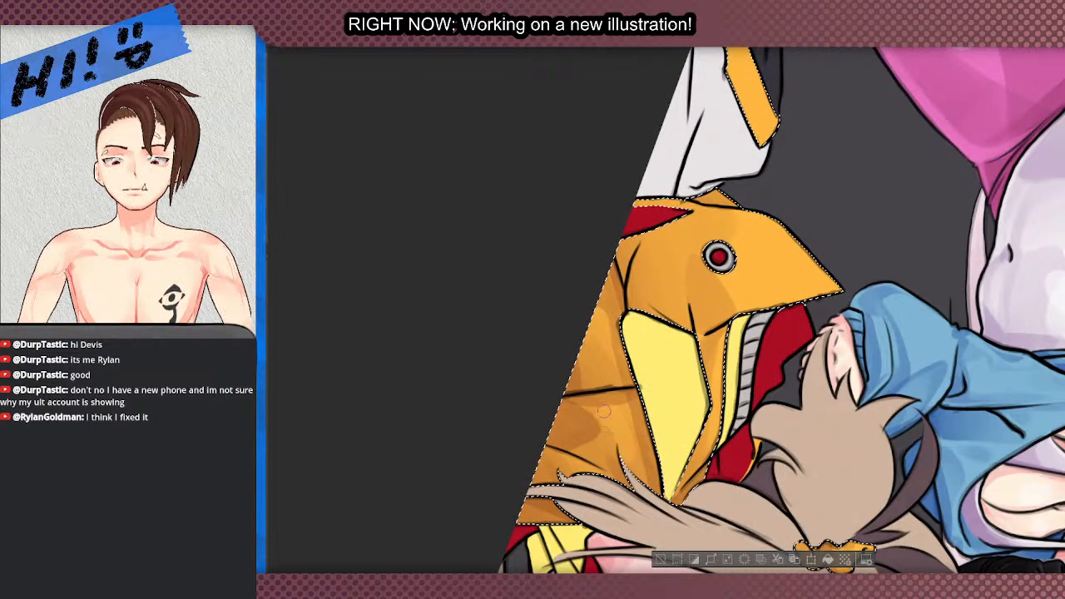
scroll(624, 427, "down", 5)
scroll(625, 399, "up", 5)
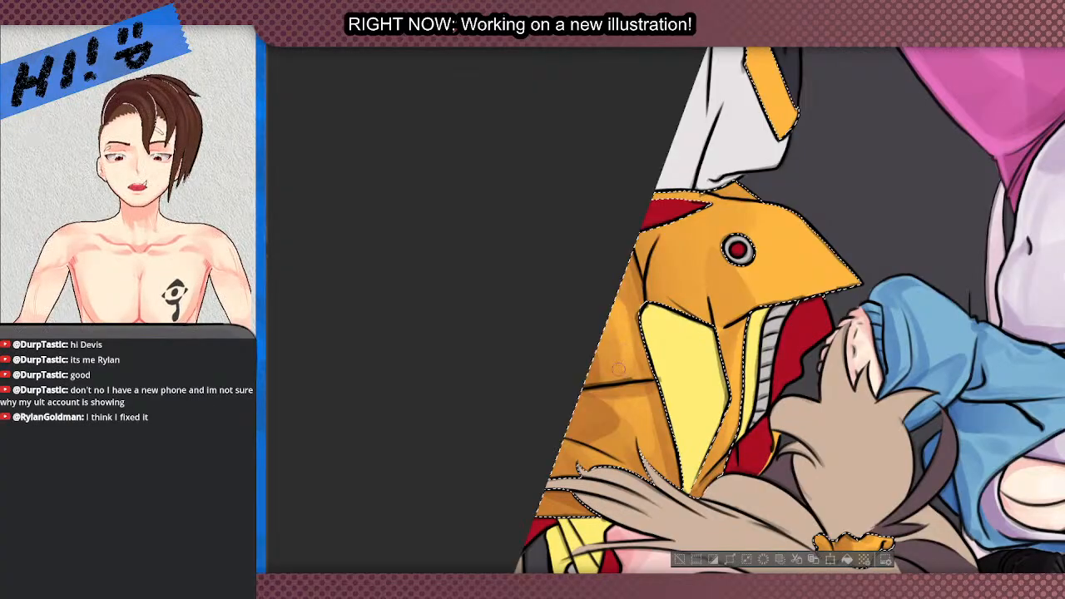
scroll(631, 367, "down", 4)
scroll(608, 358, "up", 4)
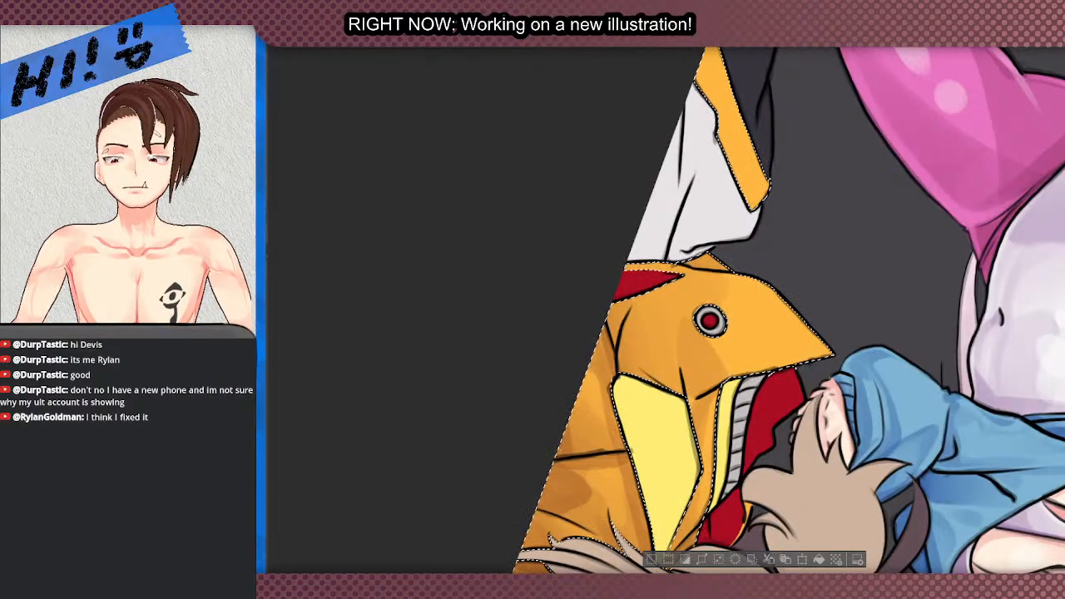
key("ctrl+@")
scroll(494, 409, "down", 1)
scroll(723, 408, "up", 2)
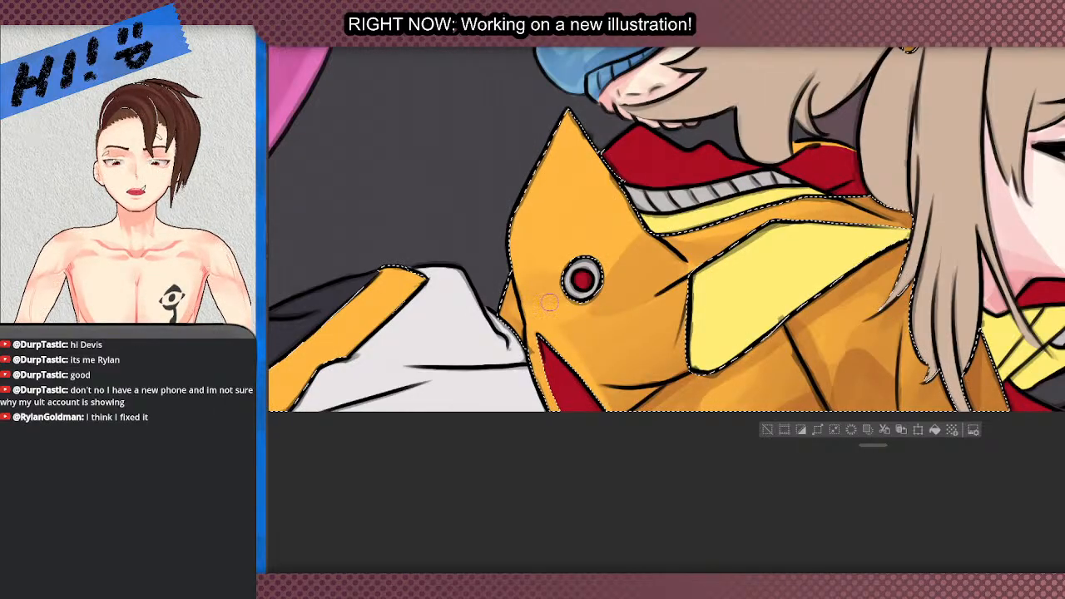
- Blend the orange shading below the round red button toward the red slit and the fold line beneath it
scroll(644, 234, "down", 1)
scroll(684, 252, "up", 1)
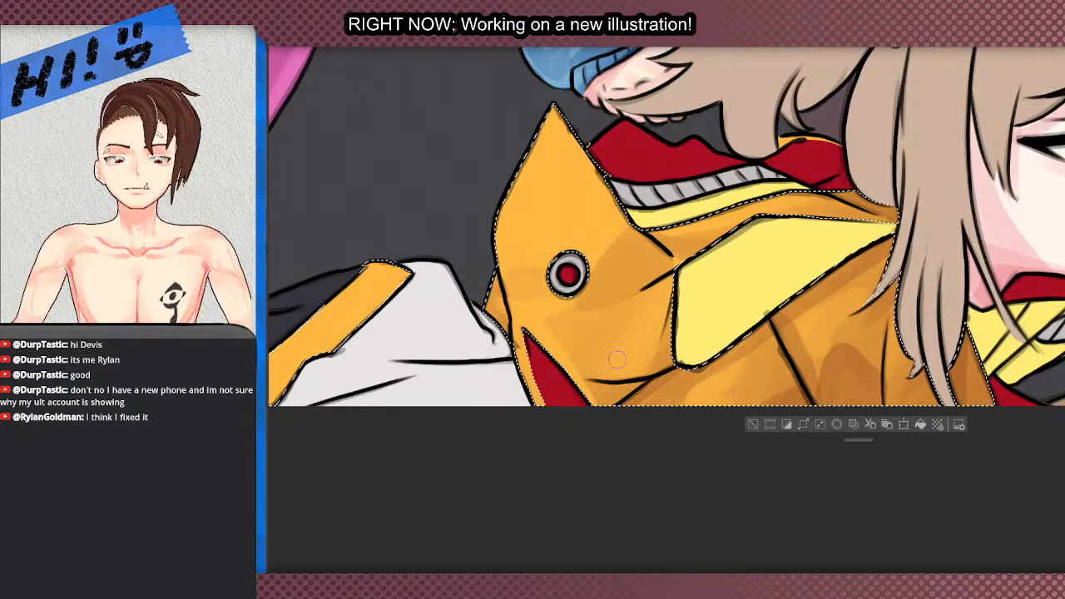
scroll(585, 366, "down", 1)
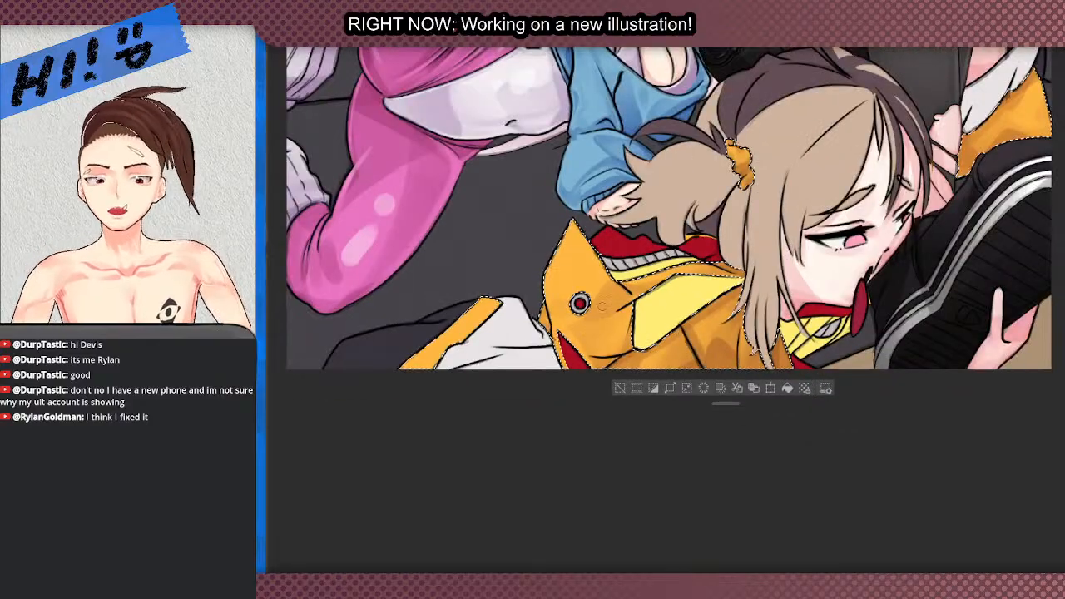
scroll(575, 367, "up", 1)
scroll(564, 367, "up", 1)
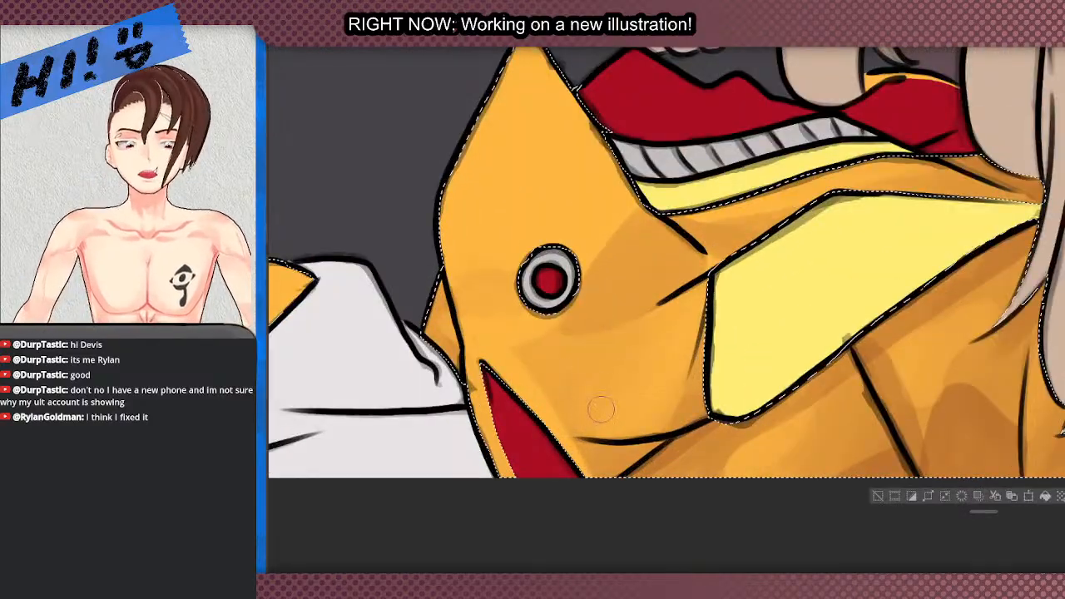
scroll(552, 394, "down", 2)
scroll(674, 348, "up", 1)
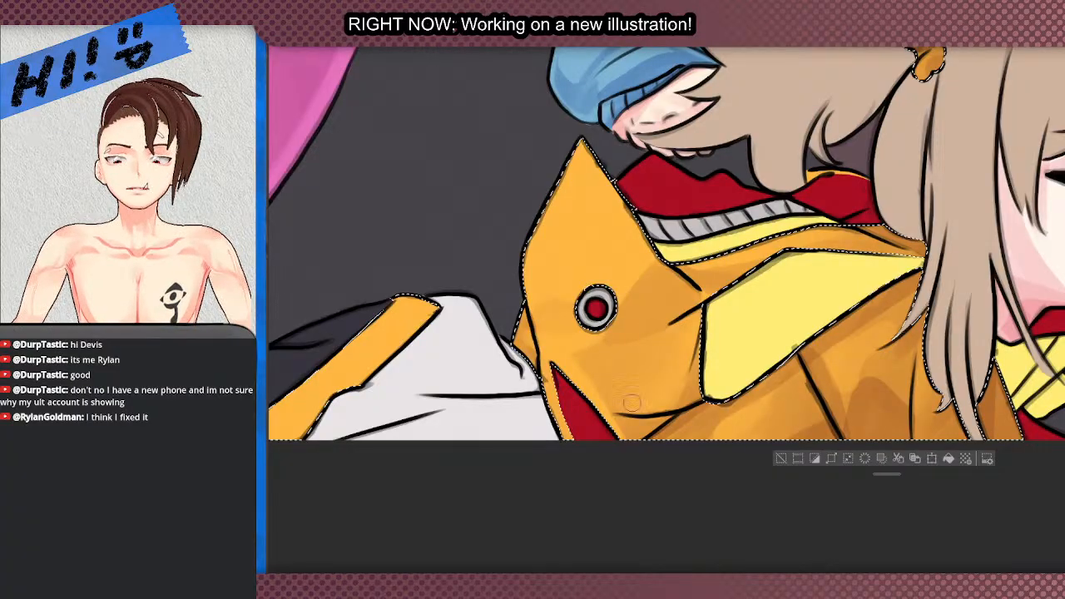
scroll(666, 393, "down", 2)
scroll(624, 315, "up", 2)
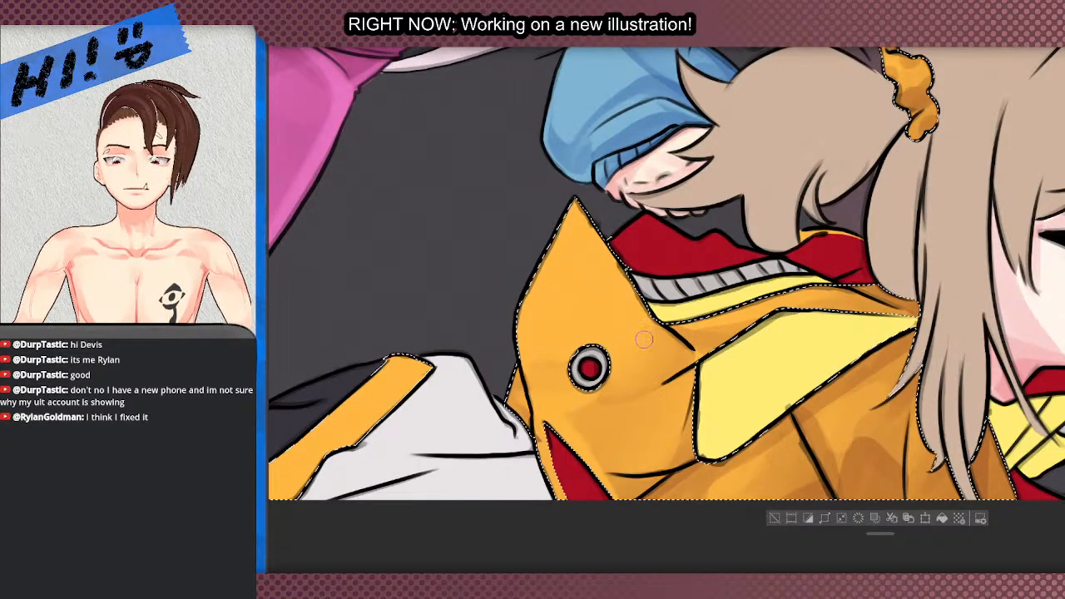
- Sample the orange beside the short fold line and blend it into the shadow between the red button and the yellow panel
left_click(673, 352, "alt")
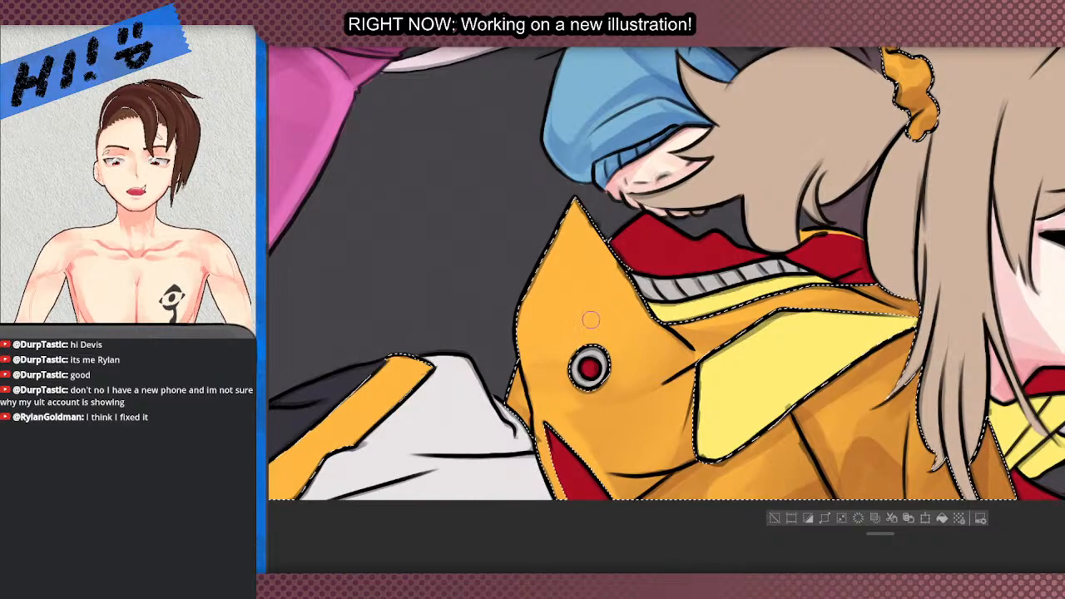
scroll(587, 317, "down", 3)
scroll(620, 324, "up", 3)
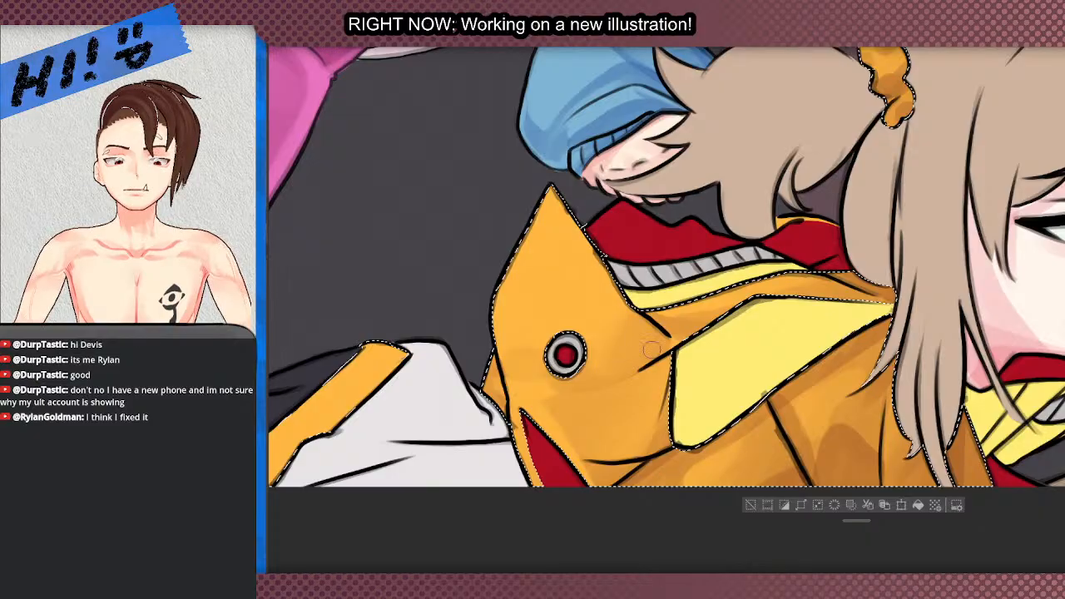
left_click_drag(639, 369, 665, 354)
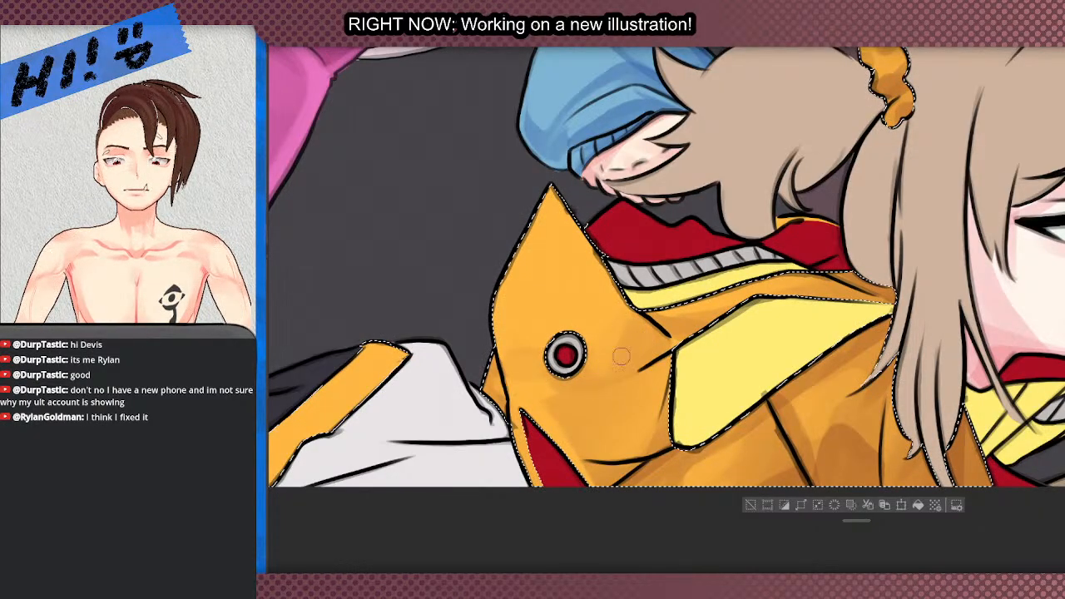
scroll(624, 355, "down", 1)
scroll(661, 291, "down", 1)
scroll(595, 281, "up", 1)
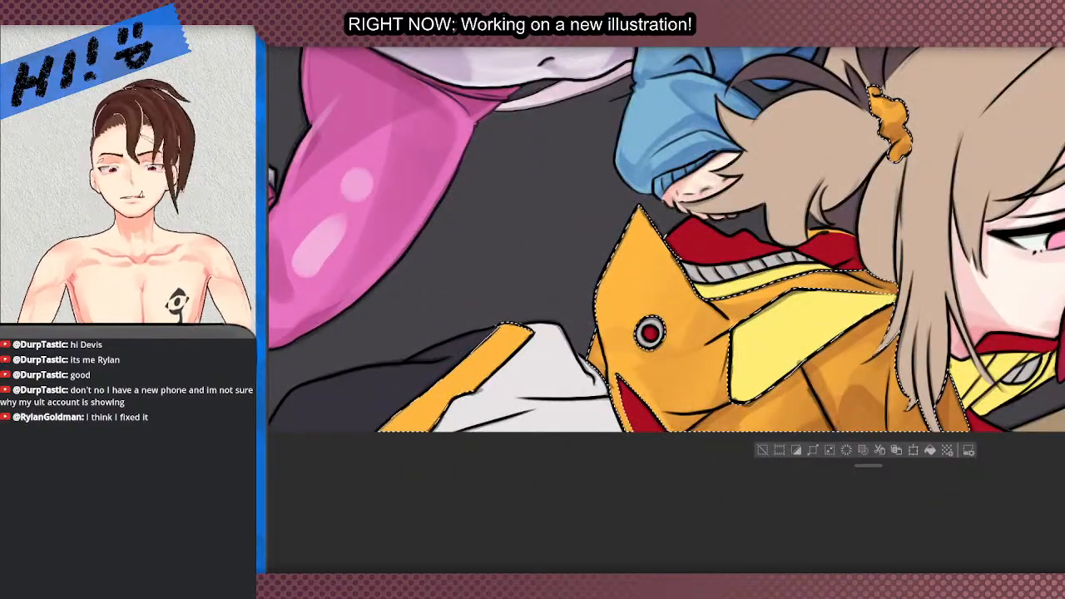
- Shade the orange stripe between the white and dark clothing in darker orange, deepest toward the canvas edge
scroll(457, 252, "down", 2)
scroll(537, 329, "up", 3)
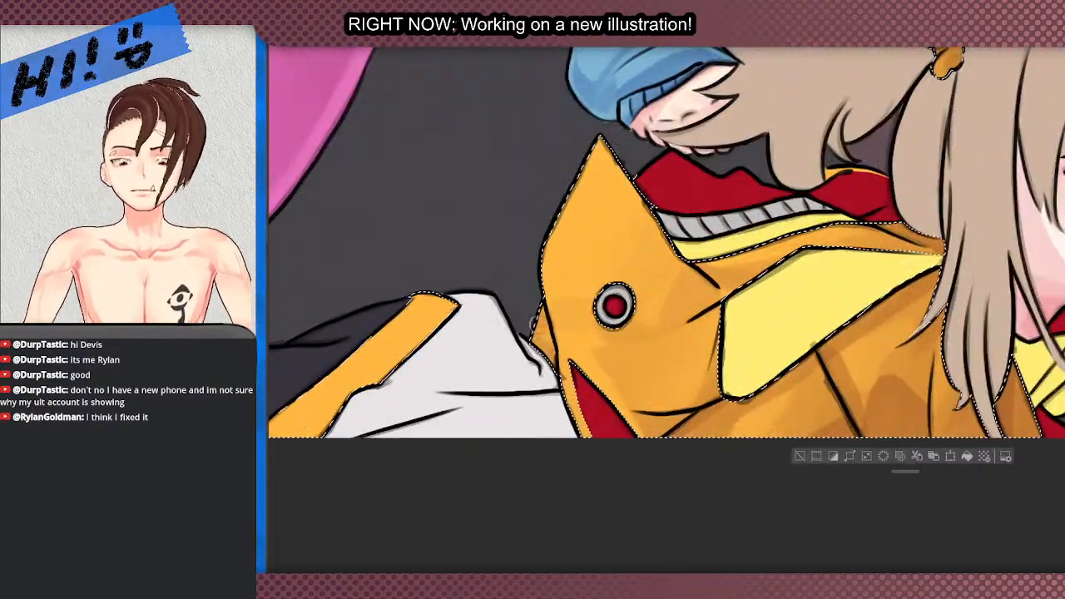
scroll(548, 409, "down", 2)
scroll(499, 317, "up", 2)
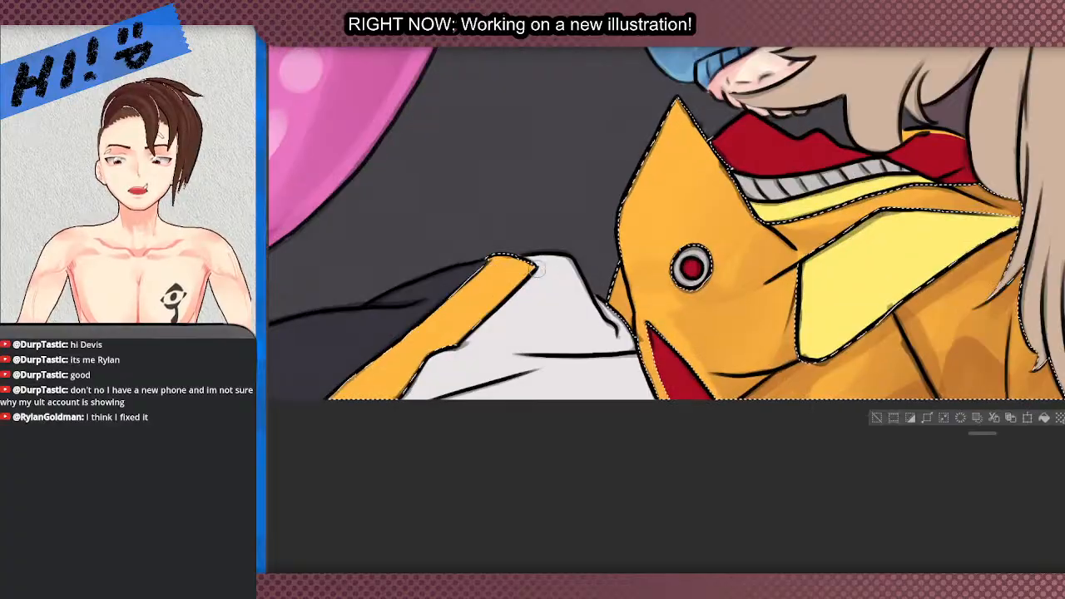
scroll(541, 228, "down", 2)
scroll(442, 499, "up", 2)
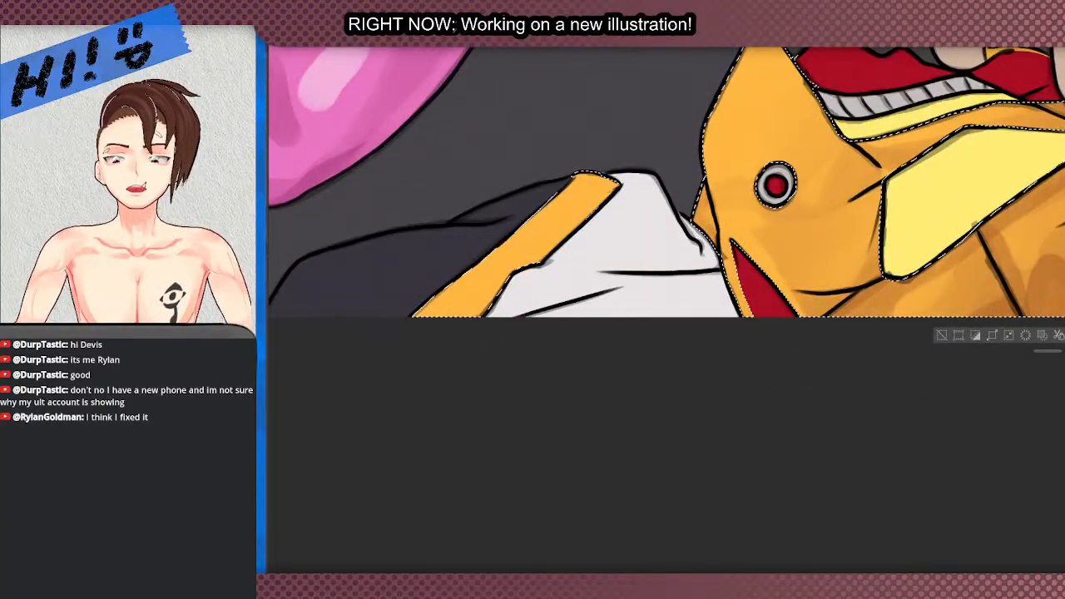
key("minus")
key("minus")
key("minus")
key("minus")
key("minus")
scroll(491, 500, "down", 3)
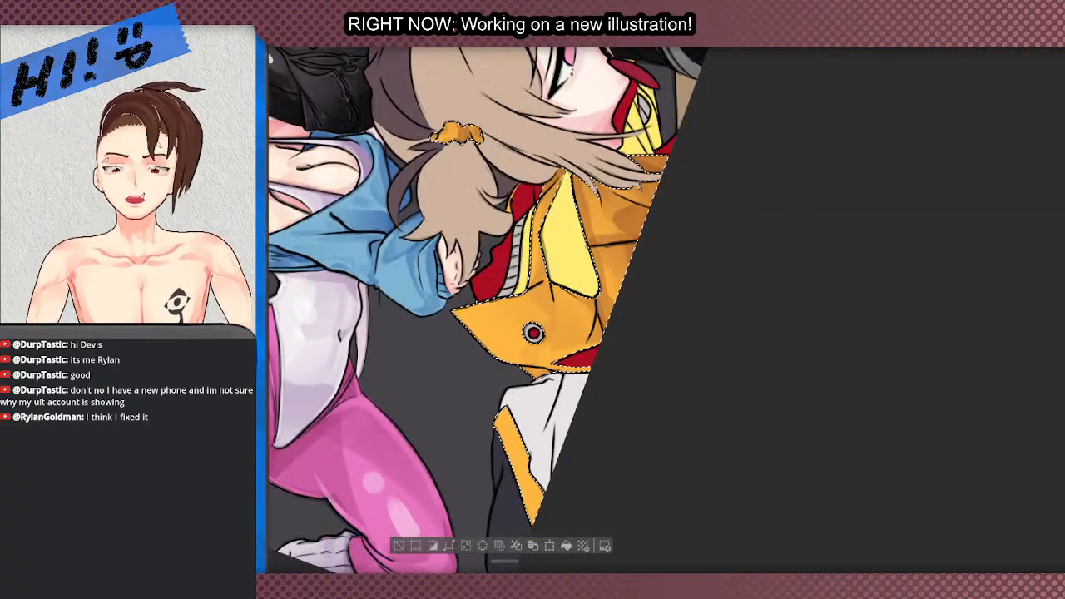
scroll(605, 188, "up", 2)
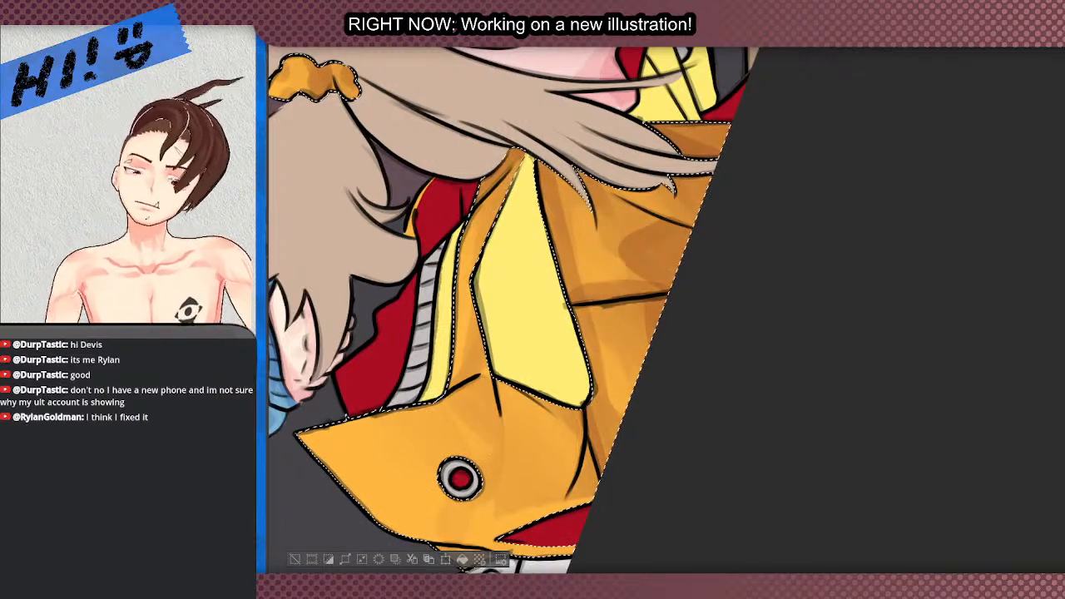
scroll(891, 103, "down", 2)
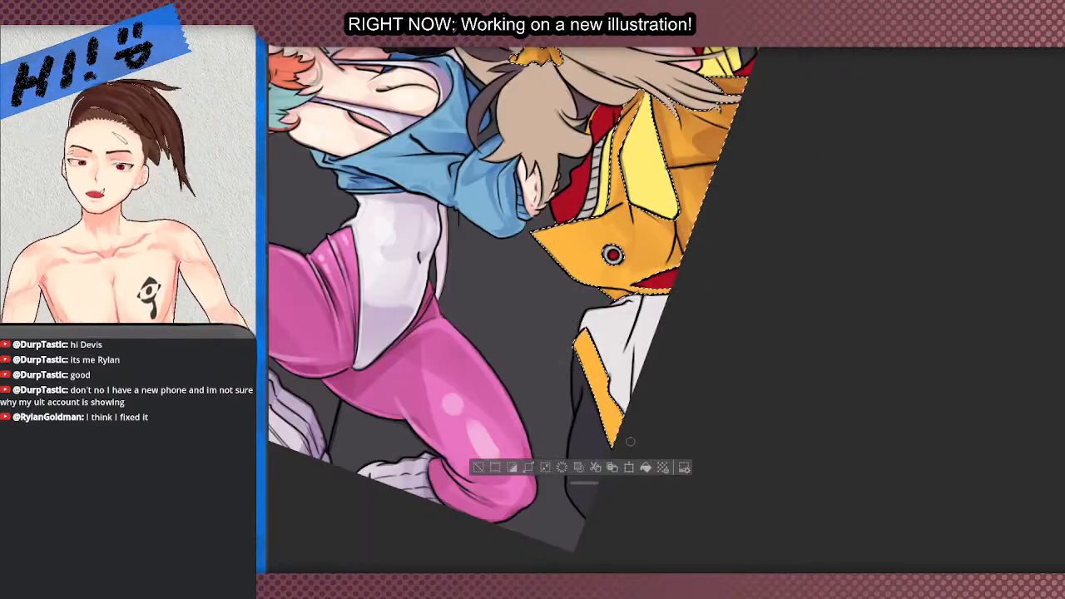
scroll(626, 439, "up", 1)
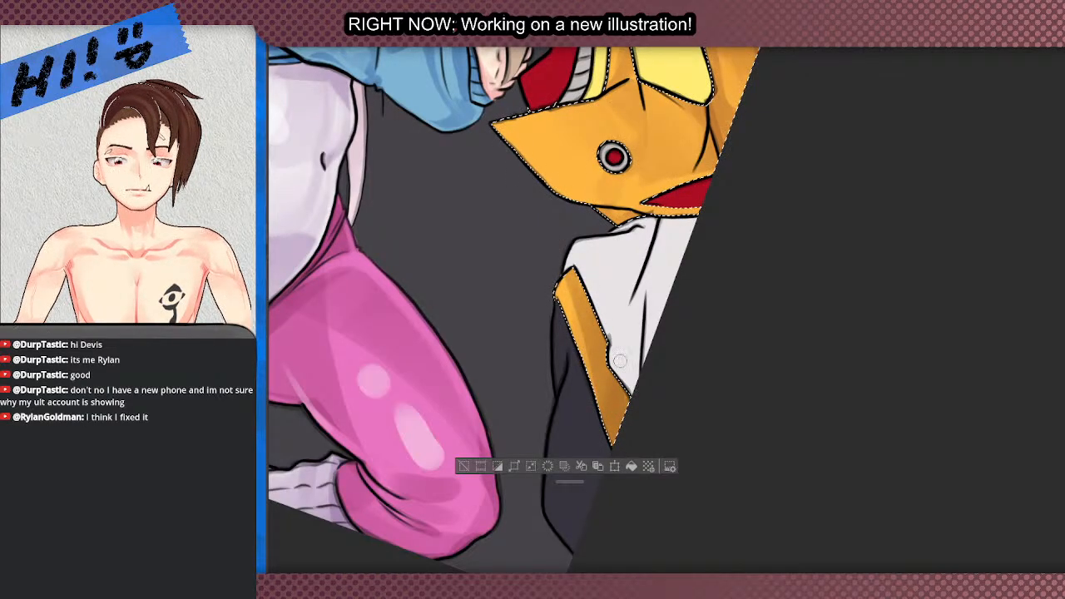
- Shade the small orange flap under the pointed buttoned section, next to the white cloth, in darker orange
scroll(565, 195, "down", 1)
scroll(566, 196, "up", 1)
scroll(570, 195, "down", 2)
scroll(579, 196, "up", 2)
scroll(530, 444, "down", 2)
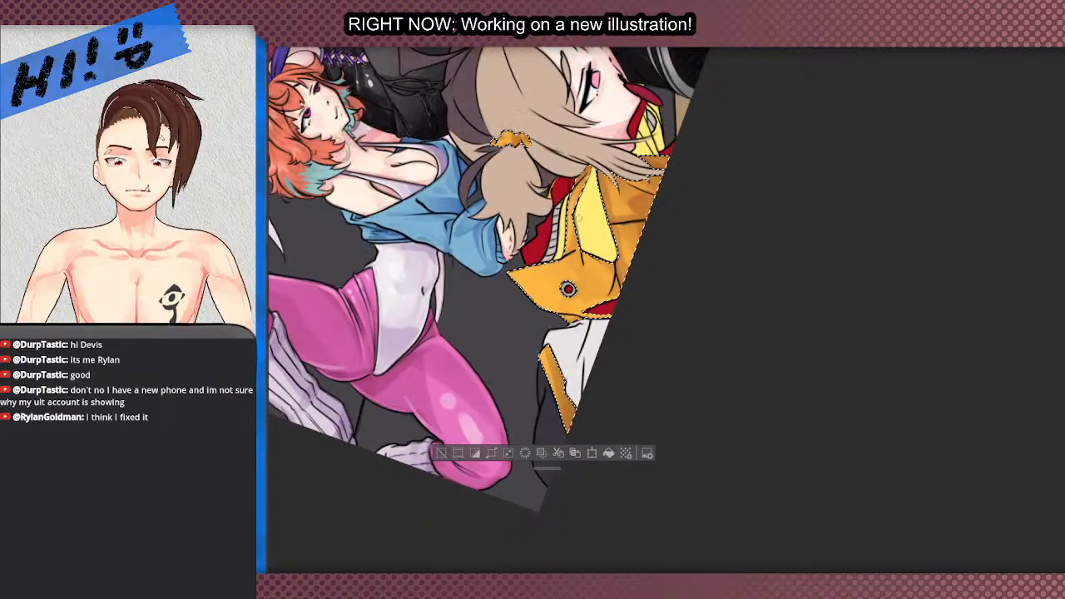
scroll(525, 375, "up", 2)
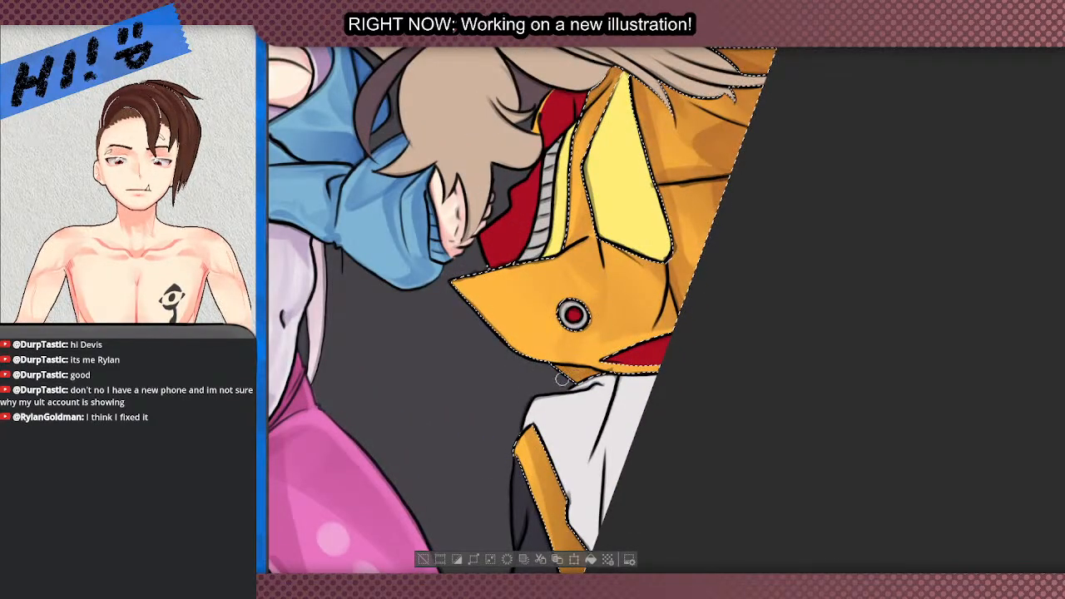
scroll(556, 380, "down", 1)
scroll(541, 384, "up", 1)
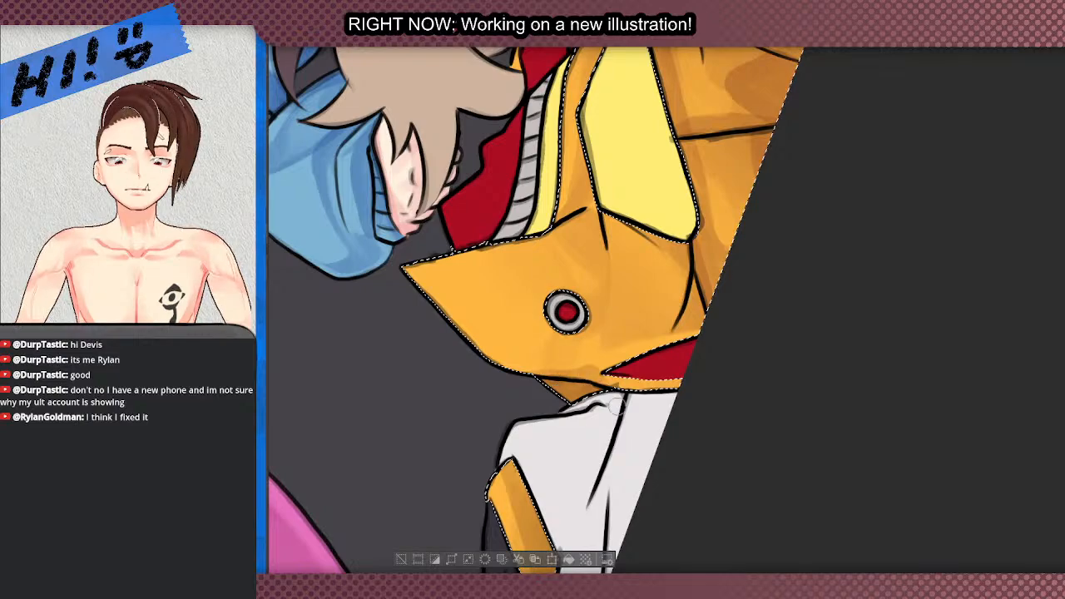
scroll(647, 385, "down", 2)
scroll(647, 384, "up", 2)
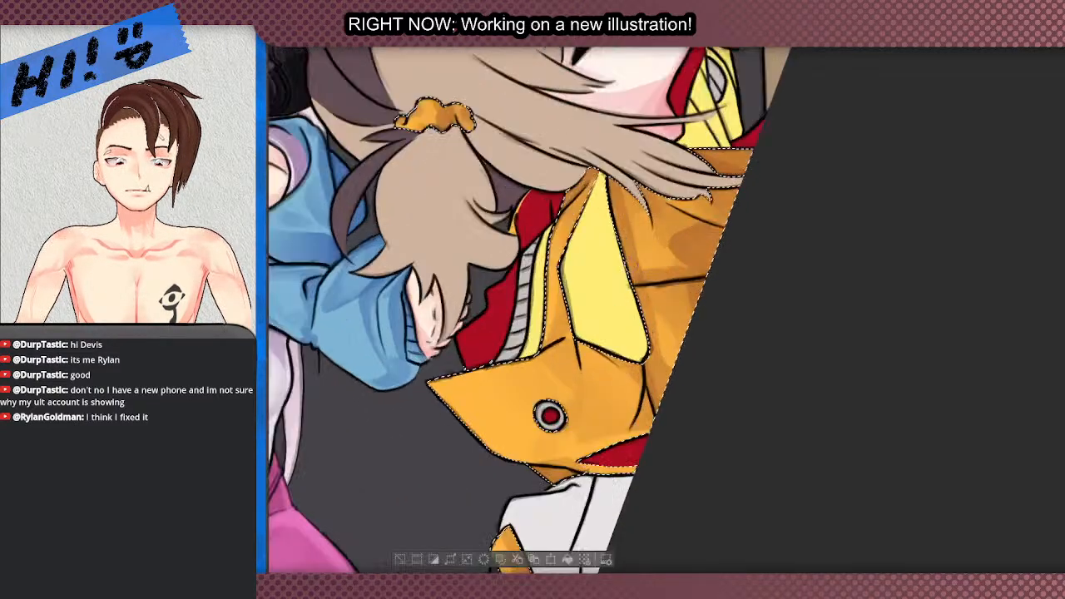
- Replace the orange selection with the jacket's yellow areas: the large panel, the zipper trim and the collar
scroll(647, 385, "down", 3)
scroll(495, 333, "up", 3)
scroll(495, 333, "down", 2)
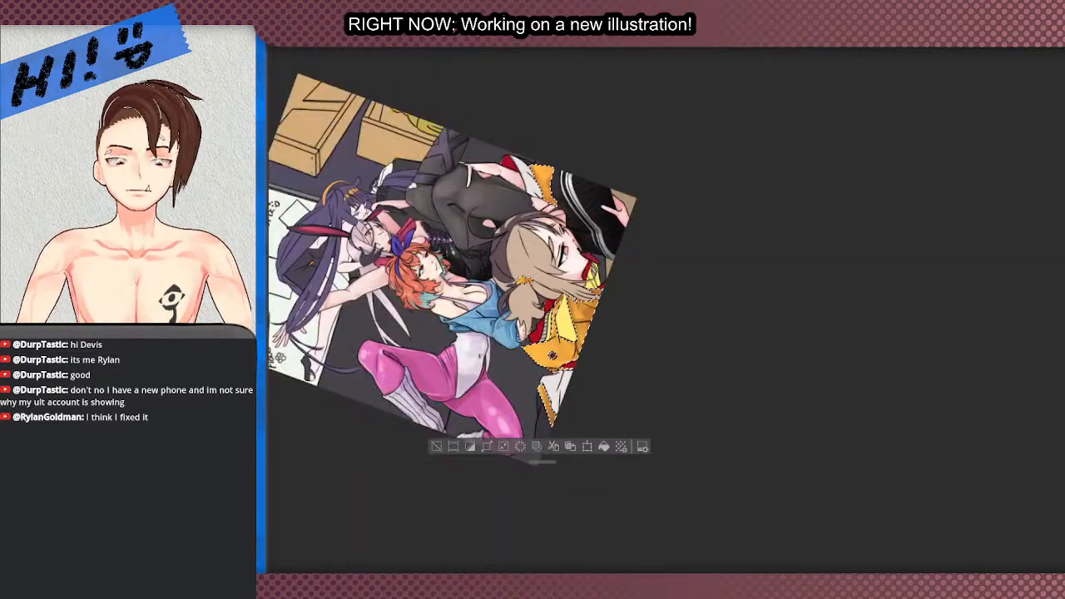
scroll(495, 333, "up", 2)
scroll(508, 160, "up", 2)
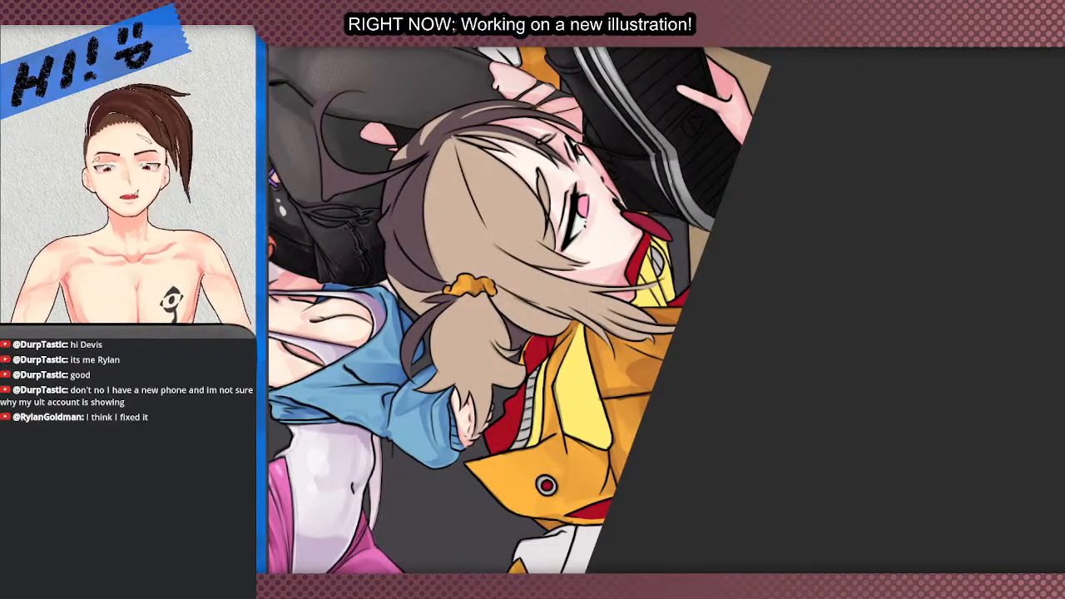
left_click(542, 421)
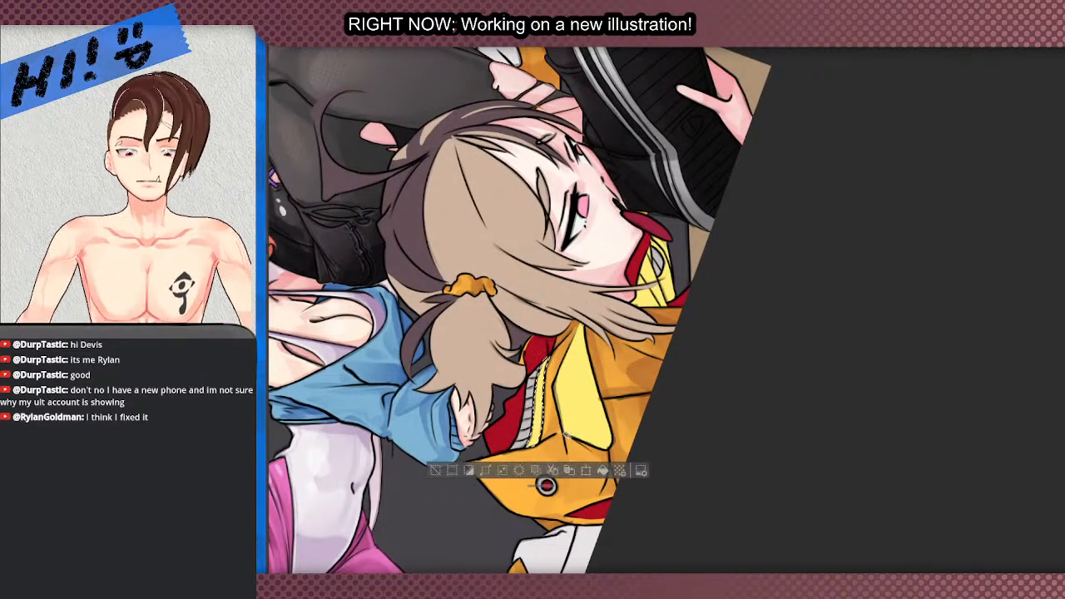
left_click(654, 258, "shift")
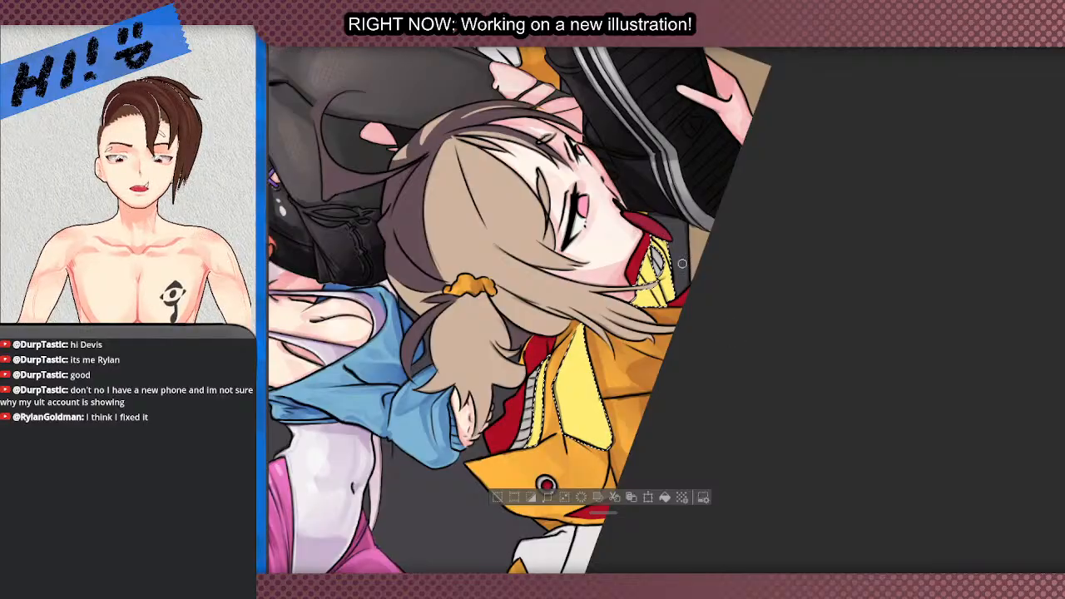
- Shade the yellow collar area around the zipper pull beneath the girl's chin in darker yellow
scroll(667, 291, "up", 2)
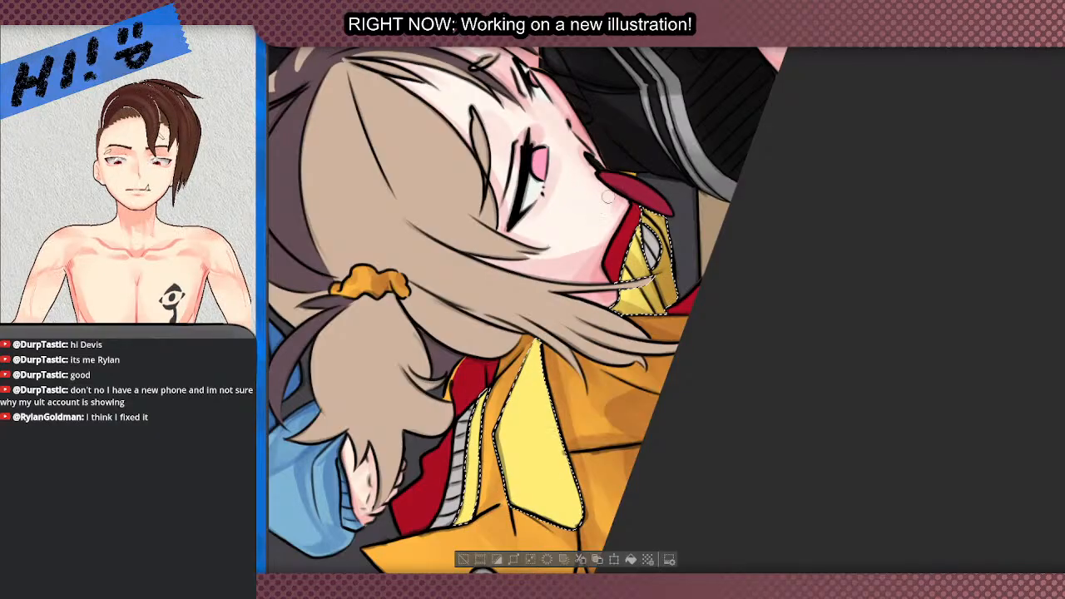
scroll(666, 324, "up", 3)
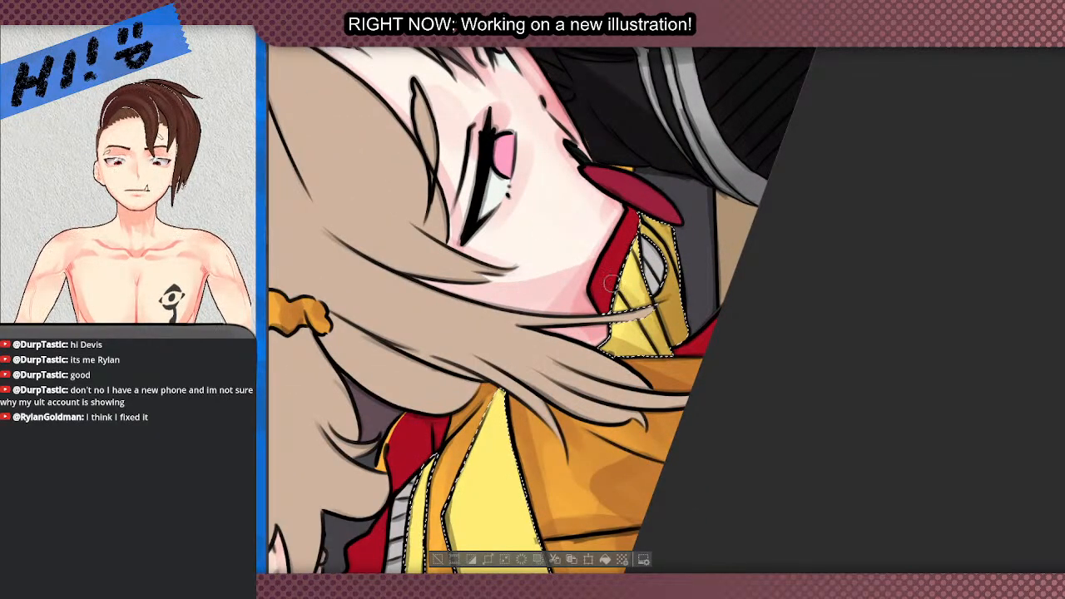
scroll(595, 256, "down", 3)
scroll(591, 418, "up", 1)
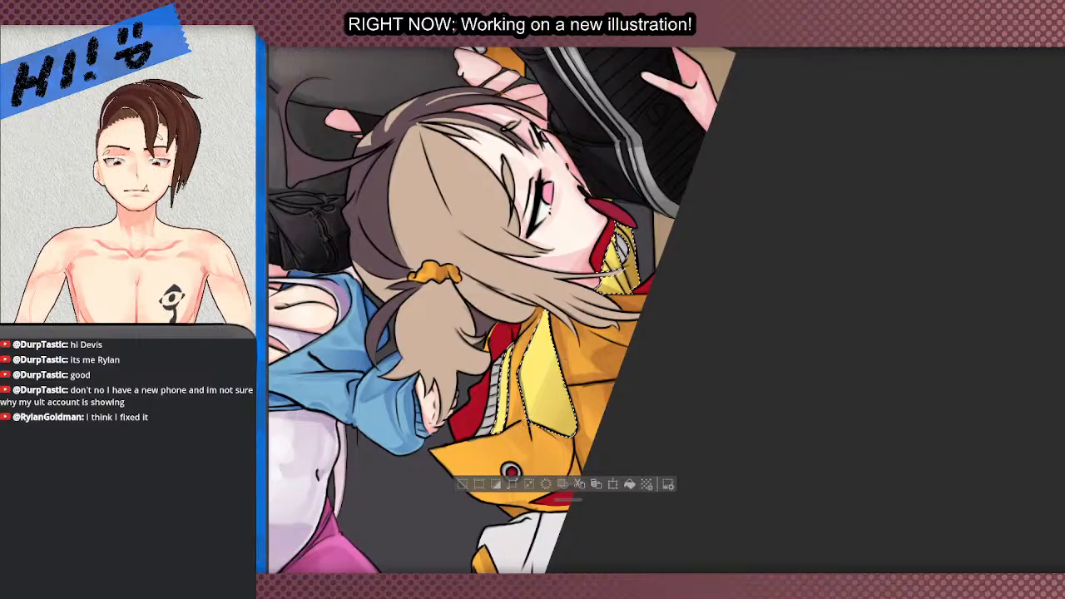
- Brush darker yellow shading down the large yellow panel and undo the last stroke
mouse_move(524, 376)
left_mouse_down()
mouse_move(572, 425)
mouse_move(563, 412)
mouse_move(542, 420)
left_mouse_up()
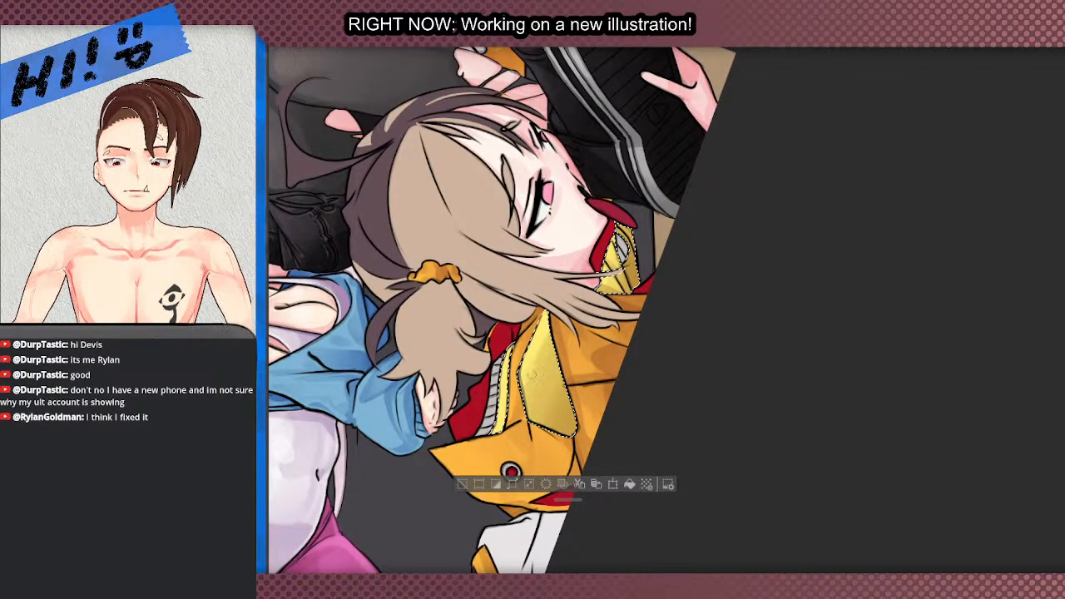
mouse_move(532, 350)
left_mouse_down()
mouse_move(572, 416)
mouse_move(566, 392)
mouse_move(548, 406)
mouse_move(555, 323)
mouse_move(541, 392)
mouse_move(512, 401)
mouse_move(568, 426)
mouse_move(542, 399)
mouse_move(531, 431)
left_mouse_up()
mouse_move(554, 379)
left_mouse_down()
mouse_move(536, 405)
mouse_move(551, 326)
left_mouse_up()
key("ctrl+z")
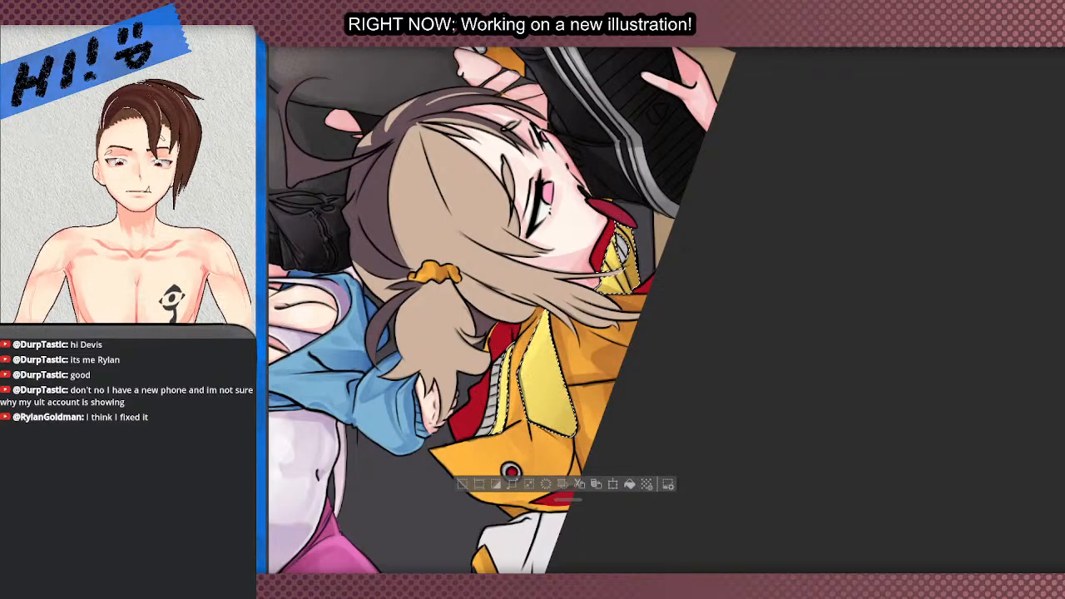
- Rework the large yellow panel's shading with long darker yellow strokes along its length, undoing the unwanted ones
mouse_move(513, 367)
left_mouse_down()
mouse_move(552, 426)
mouse_move(574, 117)
left_mouse_up()
scroll(574, 116, "down", 1)
scroll(575, 117, "up", 2)
mouse_move(560, 209)
left_mouse_down()
mouse_move(563, 264)
mouse_move(574, 215)
mouse_move(586, 208)
mouse_move(574, 260)
mouse_move(560, 191)
mouse_move(586, 259)
mouse_move(595, 173)
mouse_move(617, 216)
mouse_move(616, 165)
mouse_move(647, 223)
mouse_move(670, 179)
left_mouse_up()
key("ctrl+z")
key("ctrl+z")
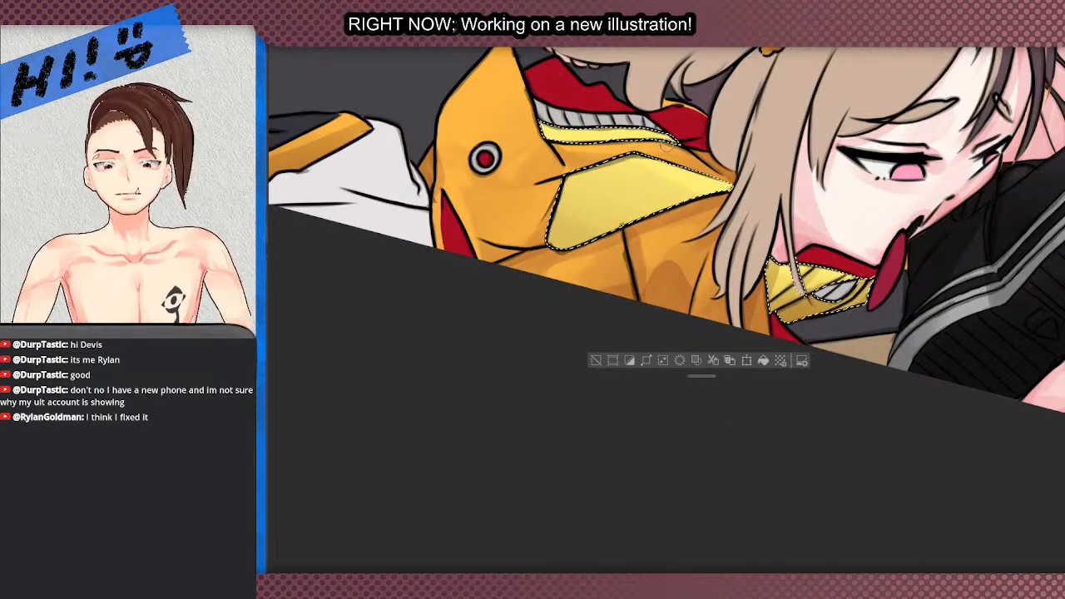
scroll(666, 144, "down", 2)
scroll(666, 144, "up", 4)
mouse_move(525, 200)
left_mouse_down()
mouse_move(515, 296)
mouse_move(542, 230)
mouse_move(548, 264)
mouse_move(576, 168)
mouse_move(599, 242)
mouse_move(608, 171)
mouse_move(623, 263)
mouse_move(633, 205)
mouse_move(659, 229)
mouse_move(675, 184)
mouse_move(692, 213)
mouse_move(706, 190)
left_mouse_up()
scroll(699, 185, "down", 1)
scroll(816, 259, "down", 1)
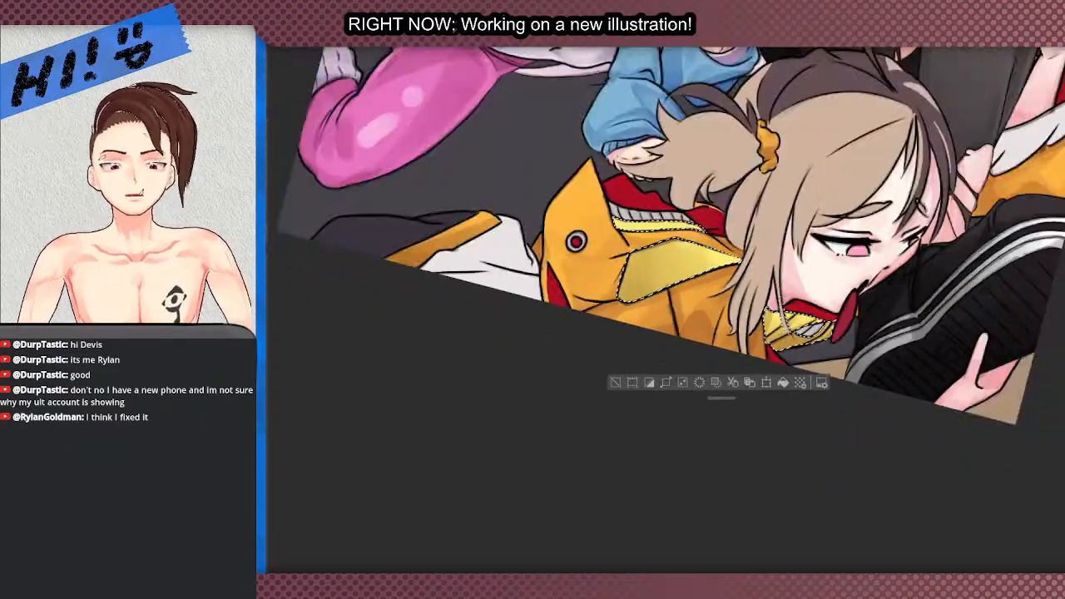
- Check the shading on the jacket's large yellow panel, zipper trim and collar up close and from a distance
scroll(537, 287, "up", 2)
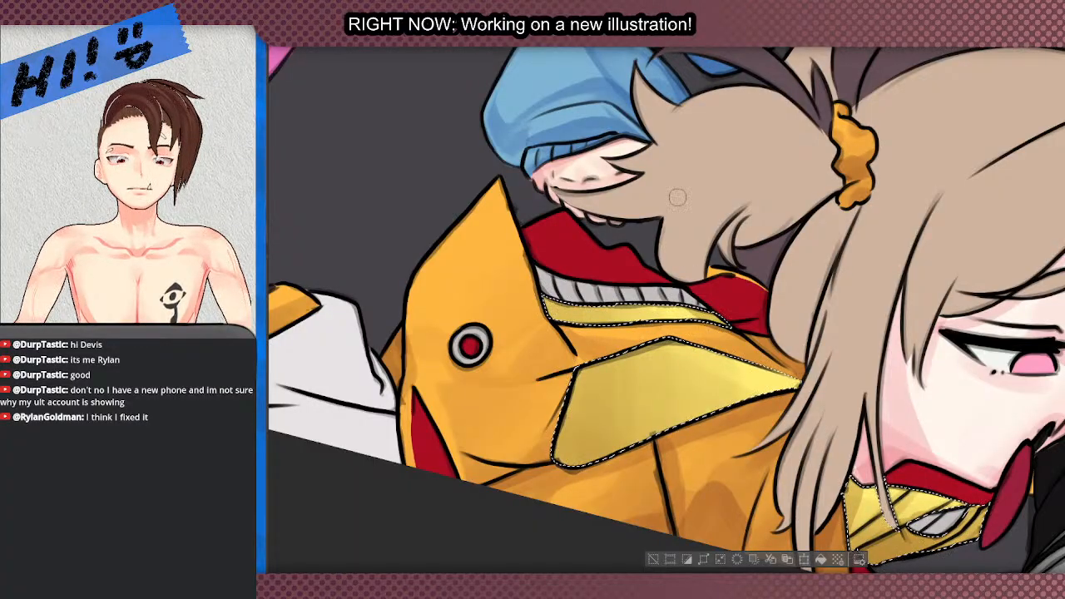
key("ctrl+plus")
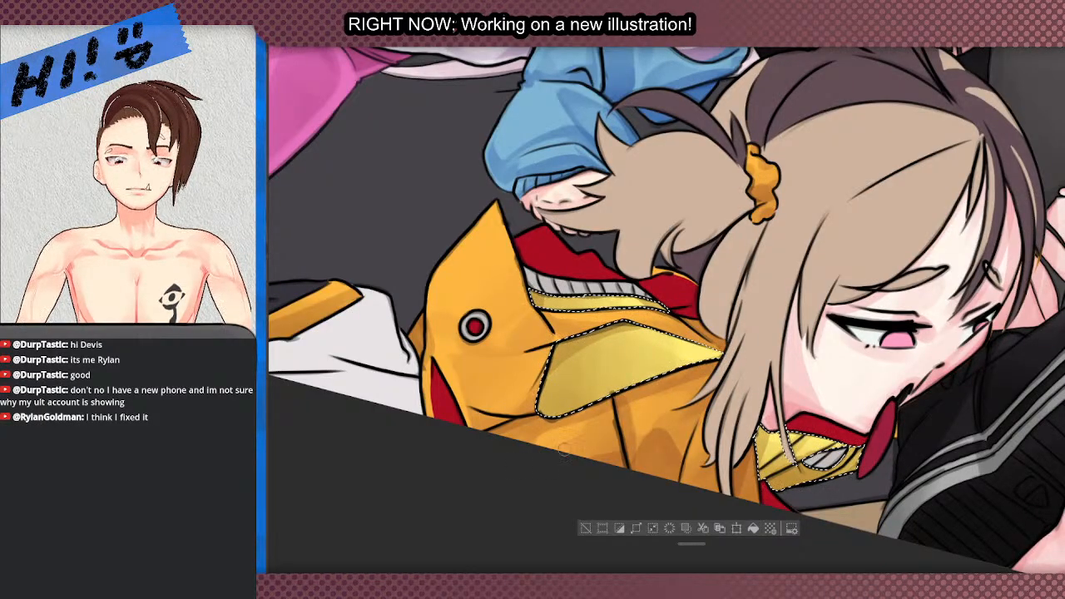
scroll(730, 226, "down", 2)
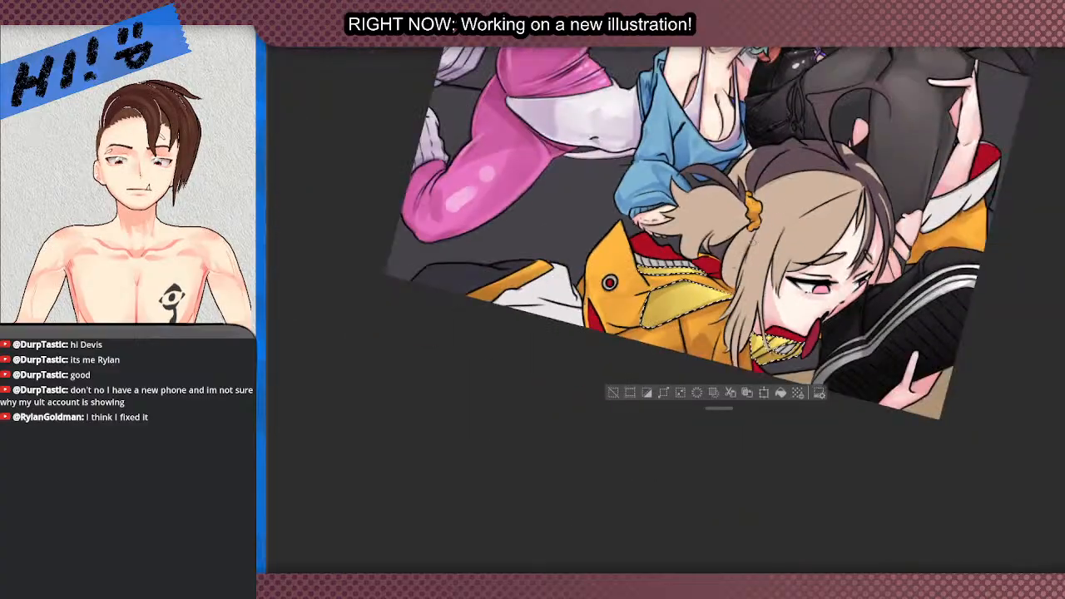
scroll(642, 266, "up", 2)
scroll(633, 324, "down", 2)
scroll(732, 350, "up", 2)
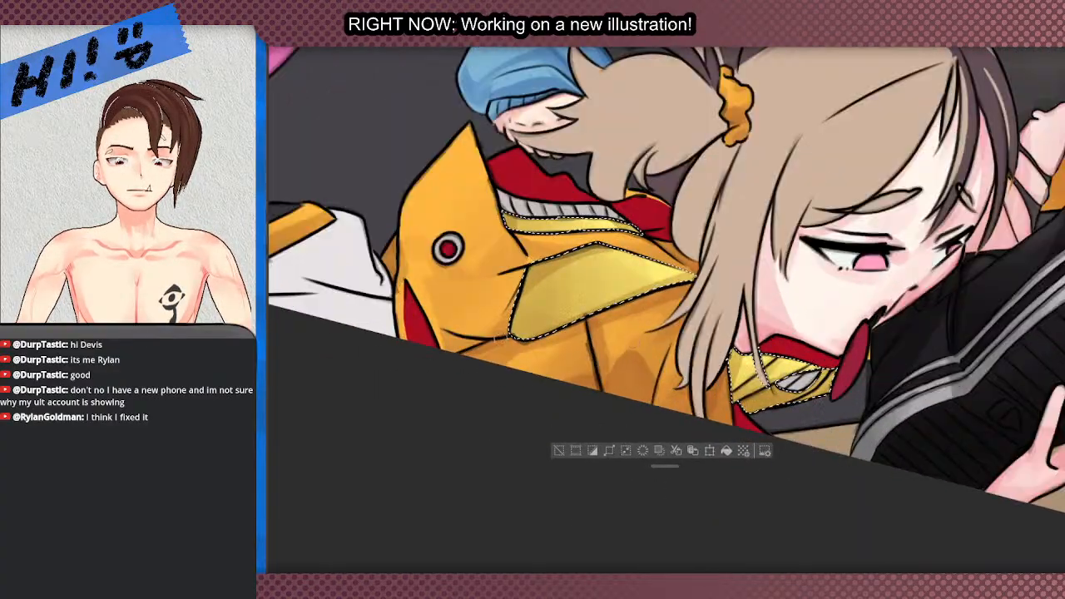
scroll(516, 391, "down", 3)
scroll(499, 385, "up", 2)
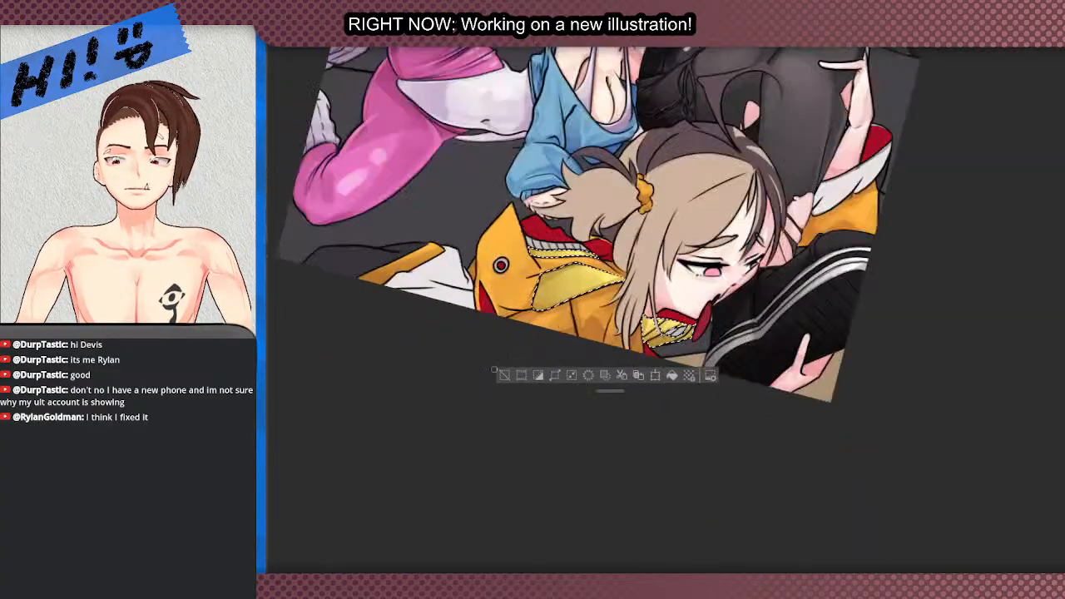
- Replace the yellow selection with the jacket's red areas: the lining pieces near the ponytail, the lower edge pieces and the collar
key("ctrl+d")
scroll(499, 388, "down", 2)
scroll(635, 325, "up", 2)
scroll(635, 326, "down", 2)
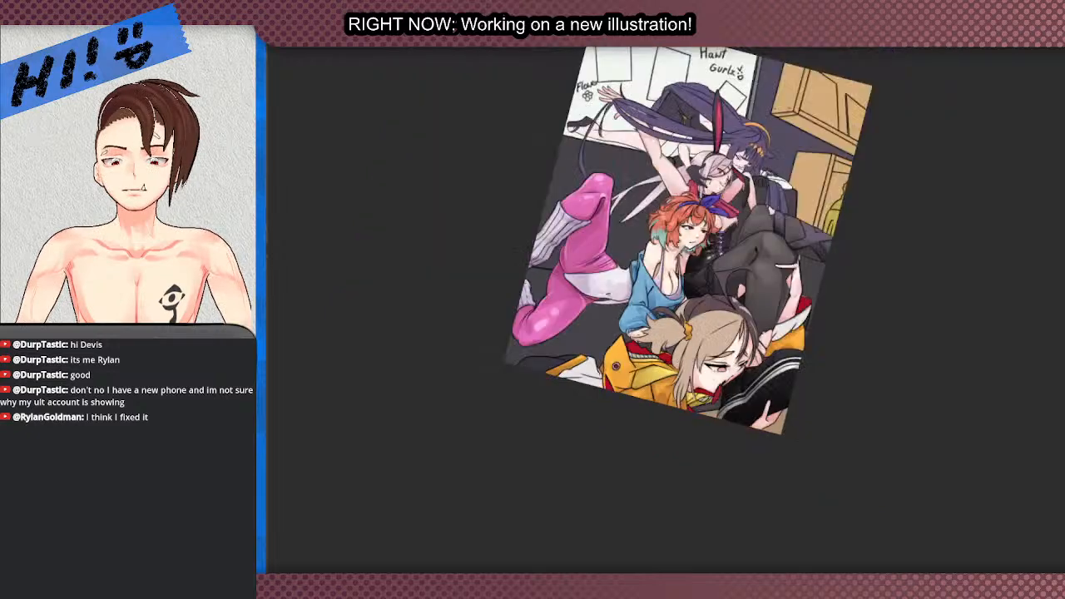
scroll(748, 373, "up", 2)
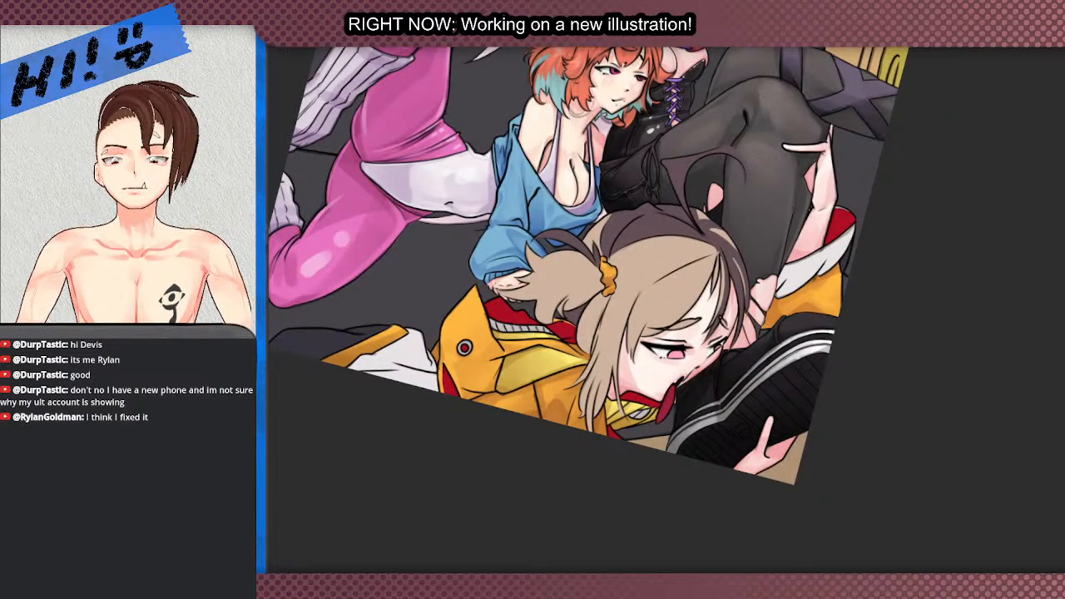
scroll(552, 306, "up", 2)
left_click(497, 315)
left_click(567, 337, "shift")
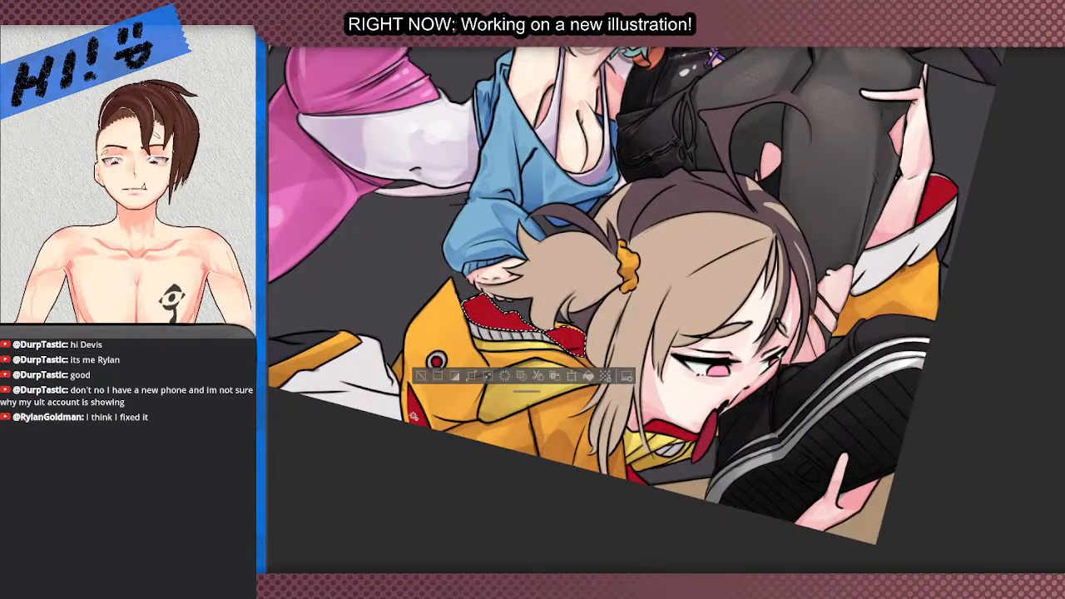
left_click(415, 414, "shift")
left_click(635, 476, "shift")
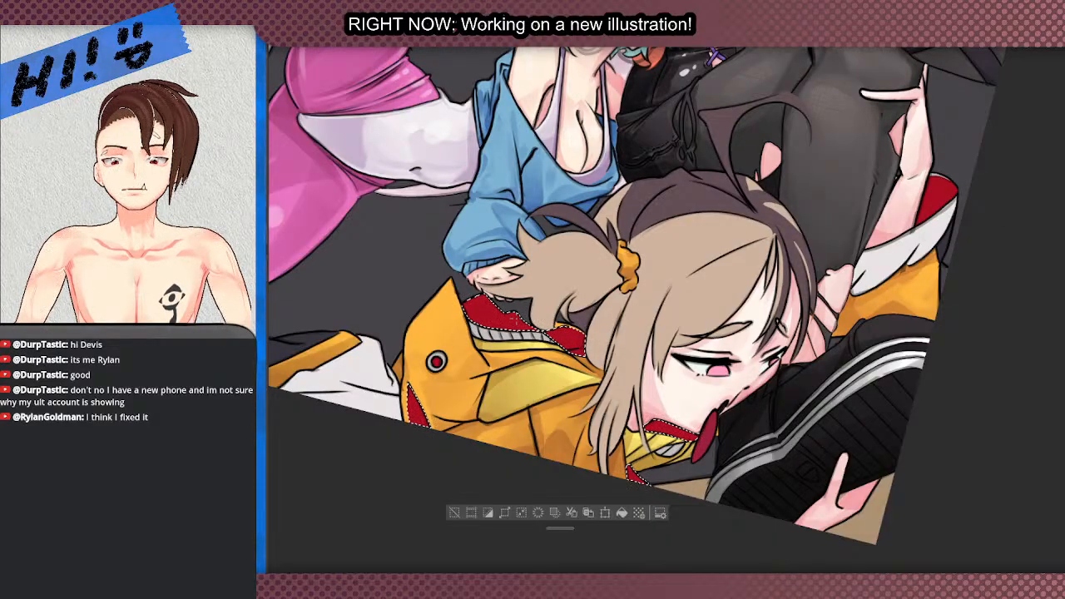
- Brush darker red shading onto the selected collar beneath the chin and the lining pieces beside the ponytail
scroll(636, 433, "up", 2)
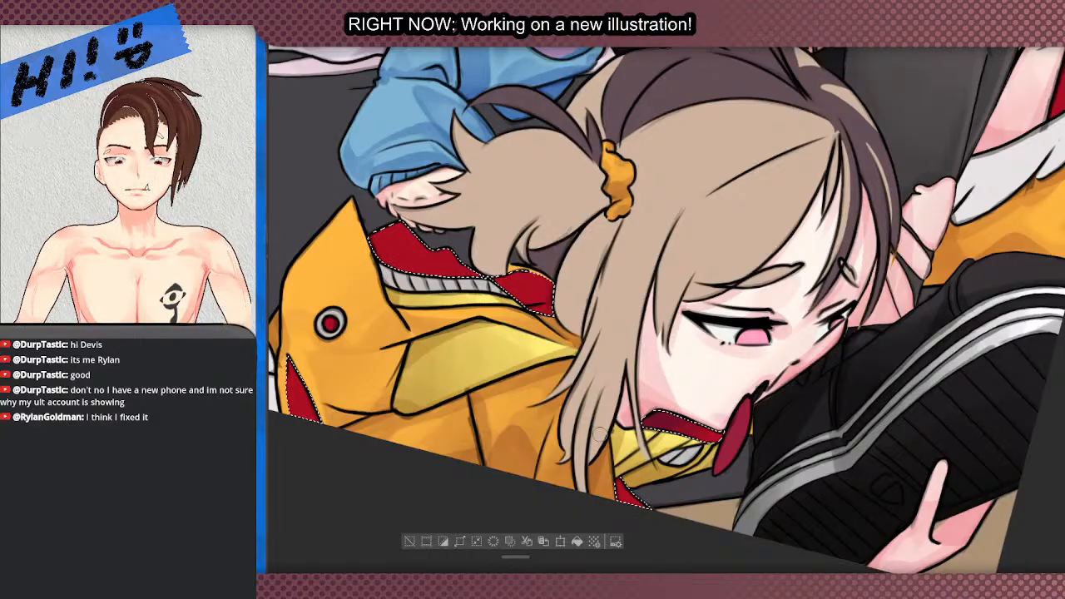
scroll(657, 391, "down", 3)
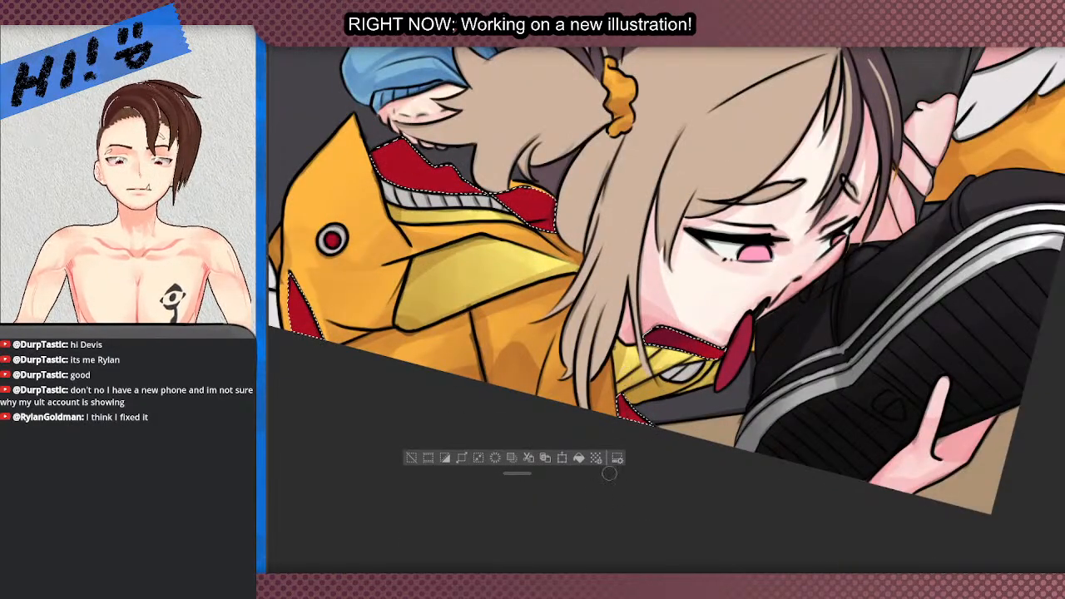
scroll(582, 392, "down", 2)
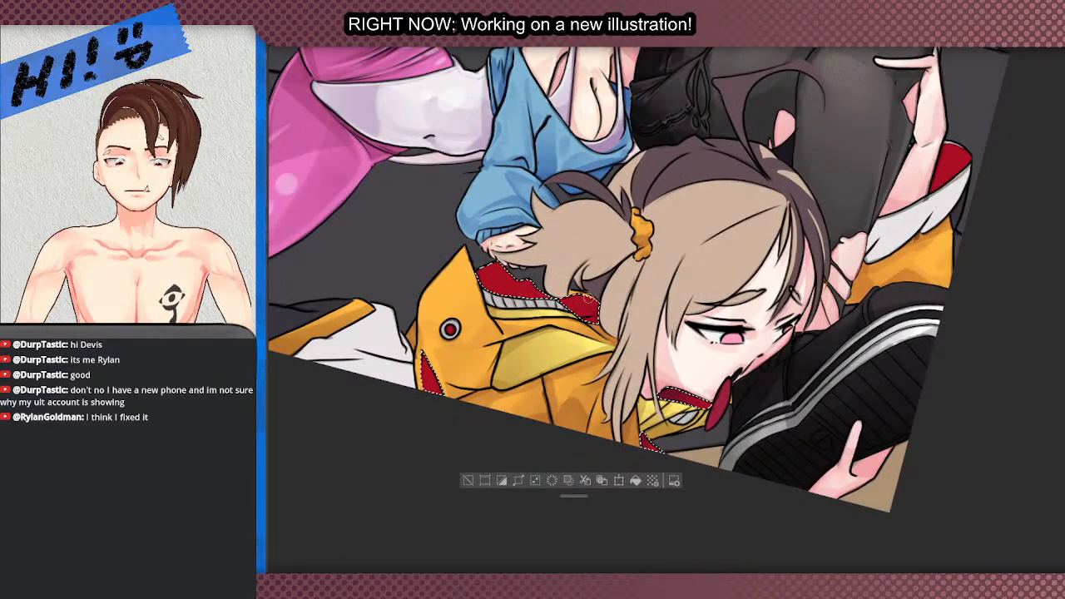
left_click_drag(491, 316, 549, 441)
scroll(549, 441, "down", 1)
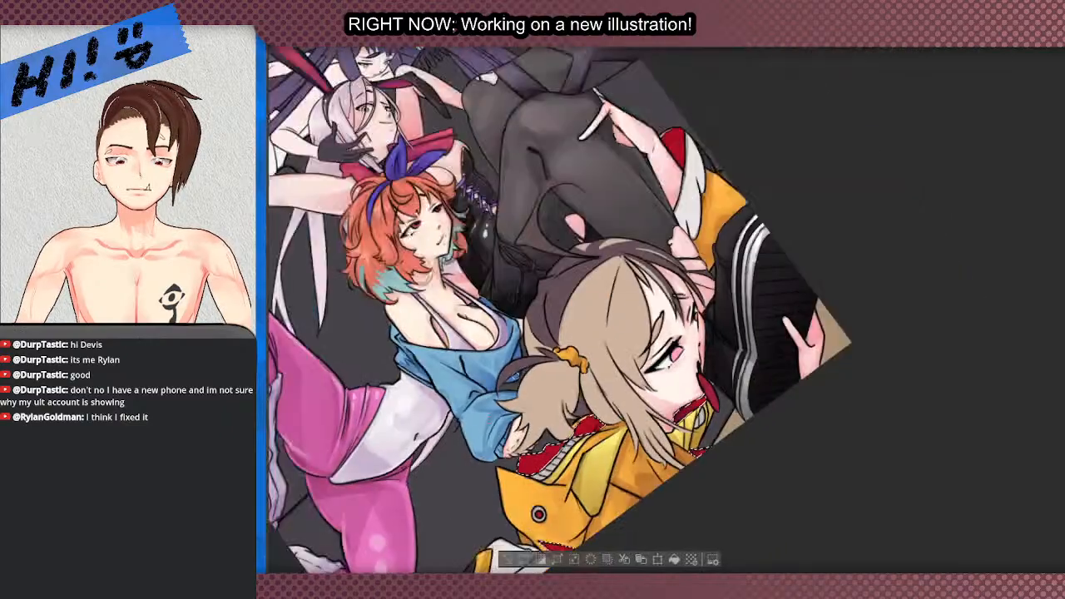
scroll(545, 443, "up", 1)
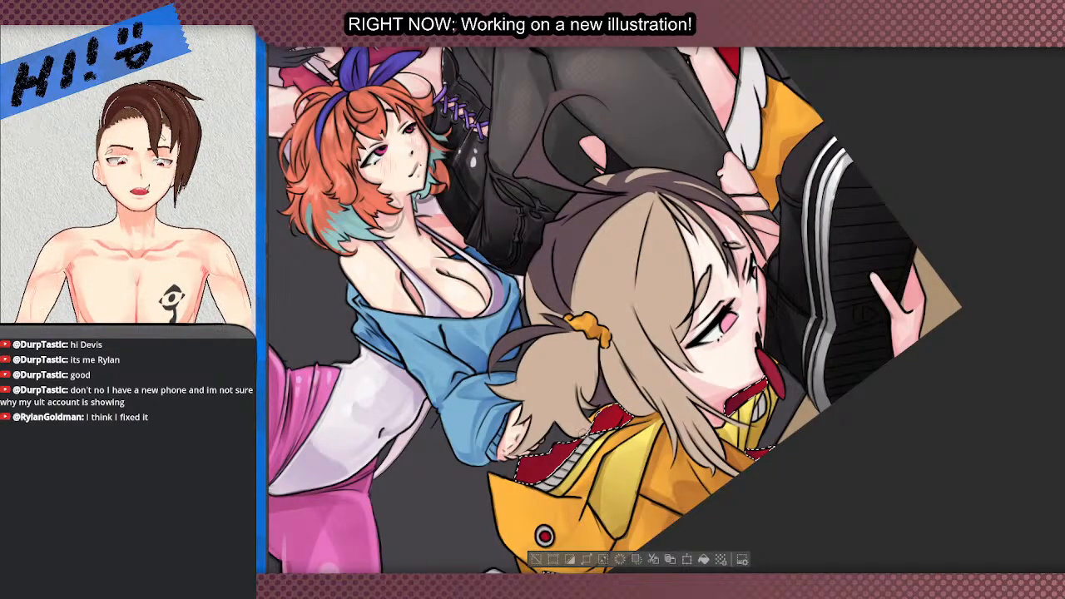
key("ctrl+minus")
key("ctrl+plus")
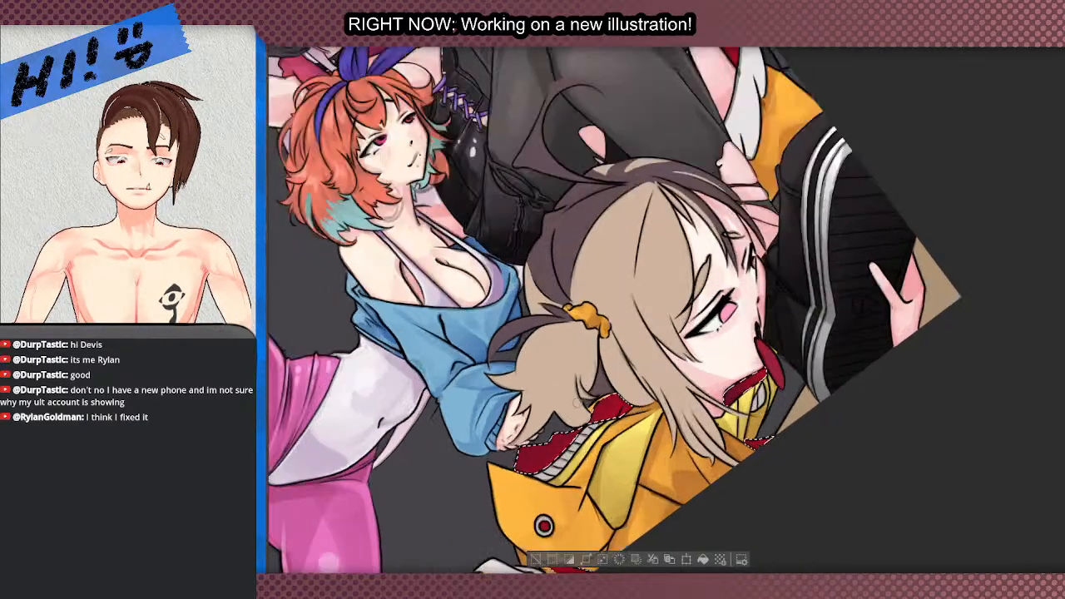
key("ctrl+minus")
key("ctrl+plus")
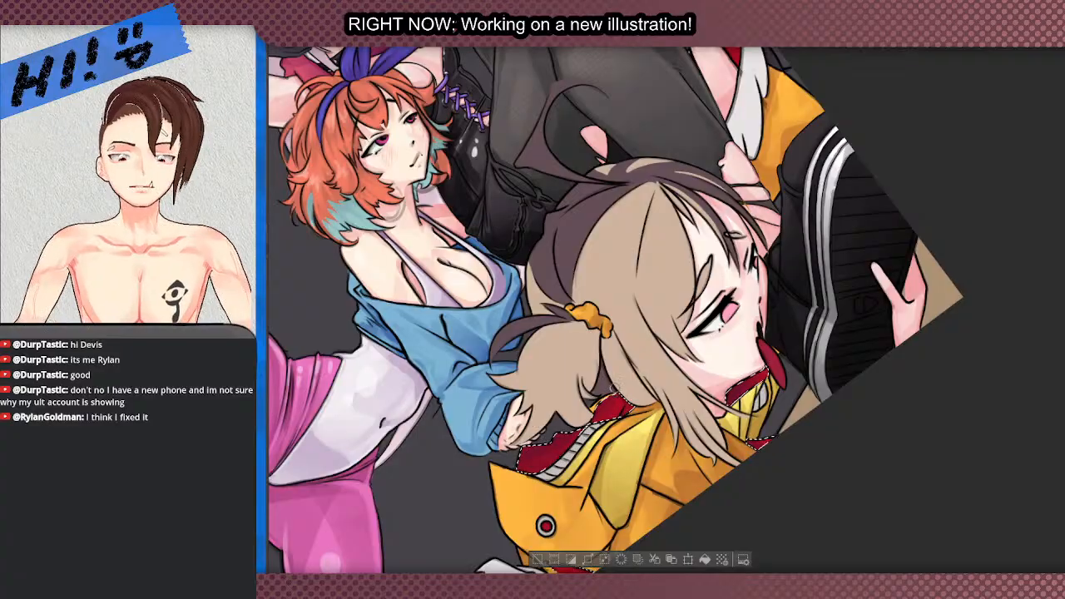
- Finish the darker red shading on the jacket's lining, including the small piece below the round button, and clear the selection
scroll(593, 458, "down", 4)
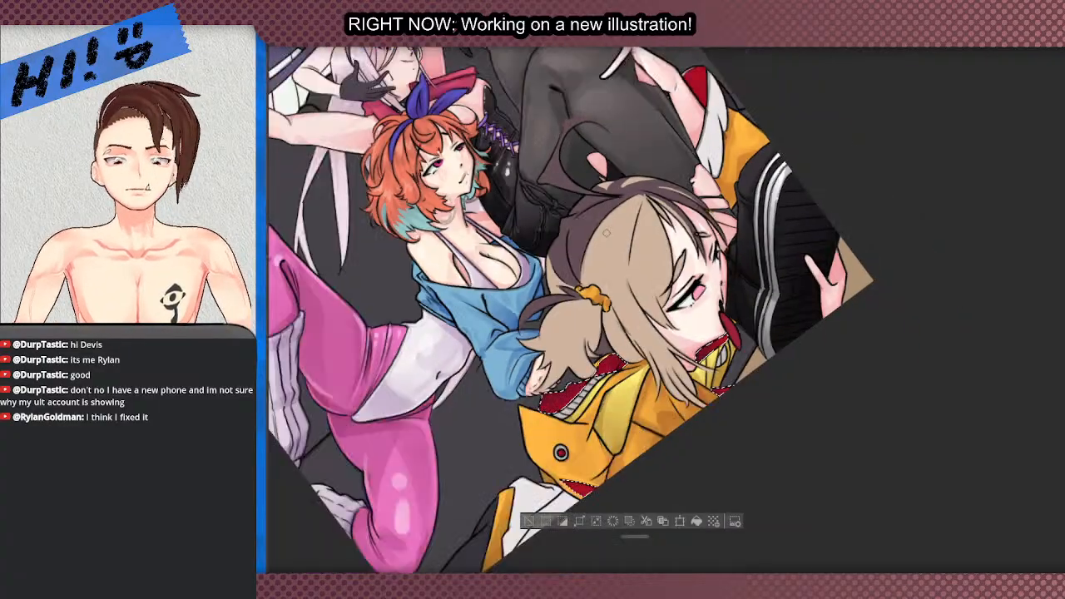
scroll(596, 509, "up", 6)
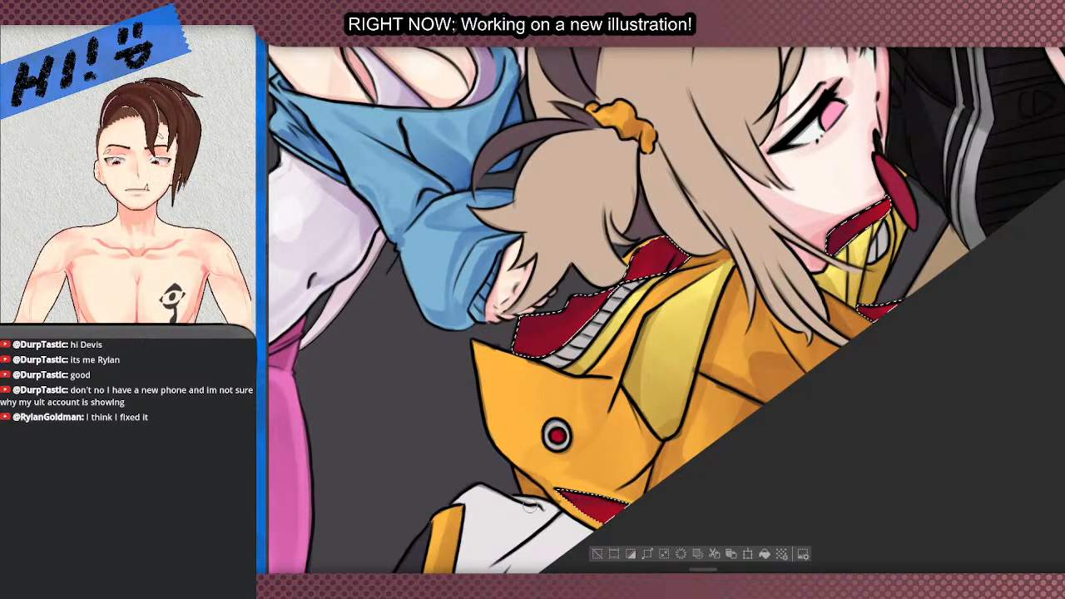
scroll(566, 373, "up", 2)
scroll(566, 373, "down", 3)
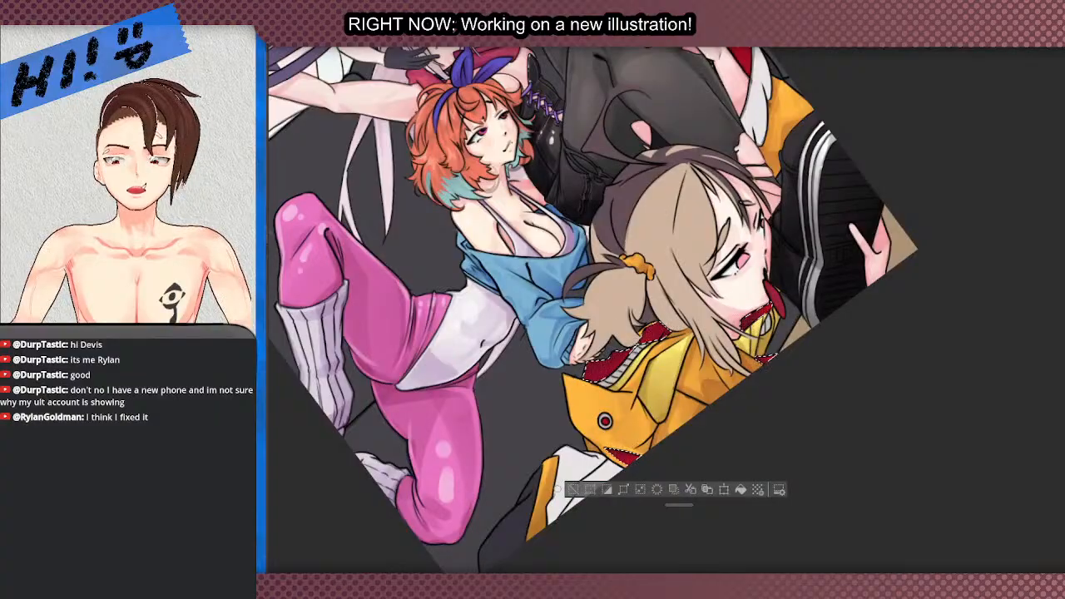
scroll(566, 372, "down", 3)
scroll(566, 373, "up", 3)
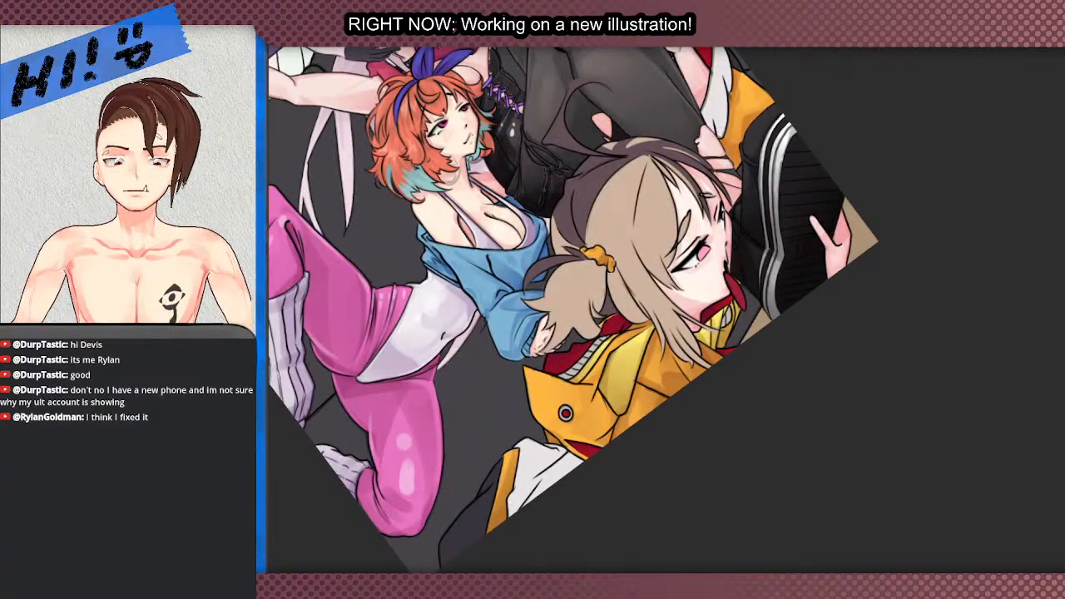
- Select the red lining inside the cuff of the girl's outstretched sleeve and shade it in darker red
left_click_drag(568, 303, 547, 324)
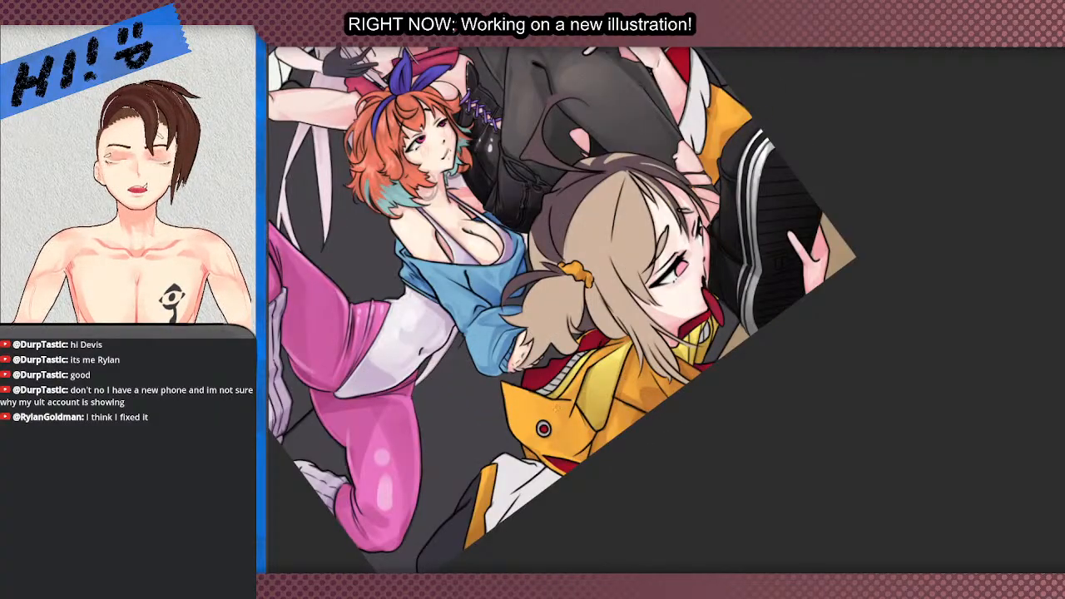
scroll(562, 309, "down", 3)
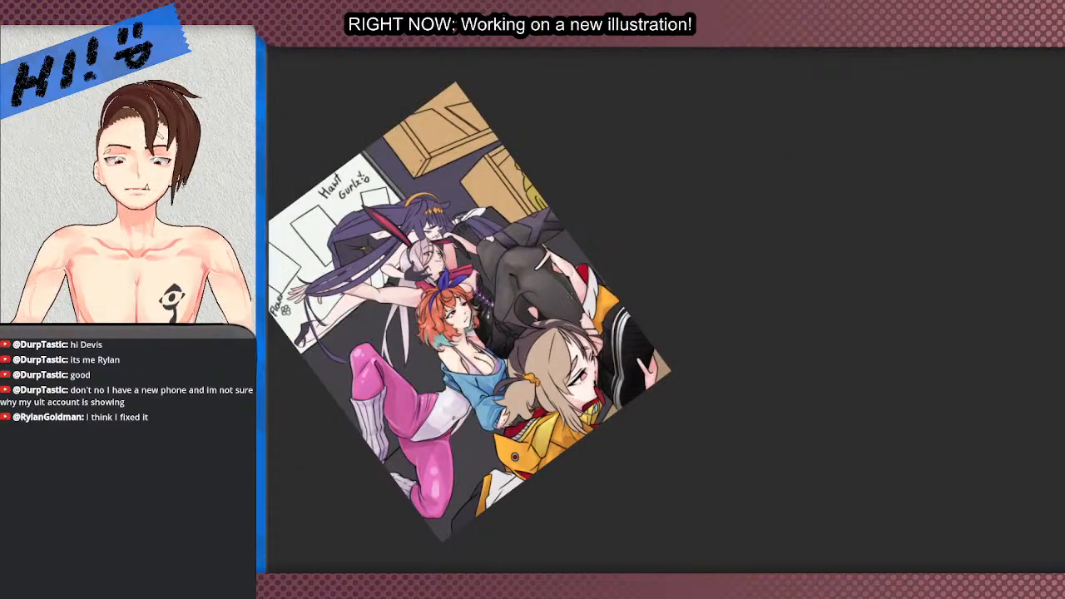
scroll(547, 285, "up", 3)
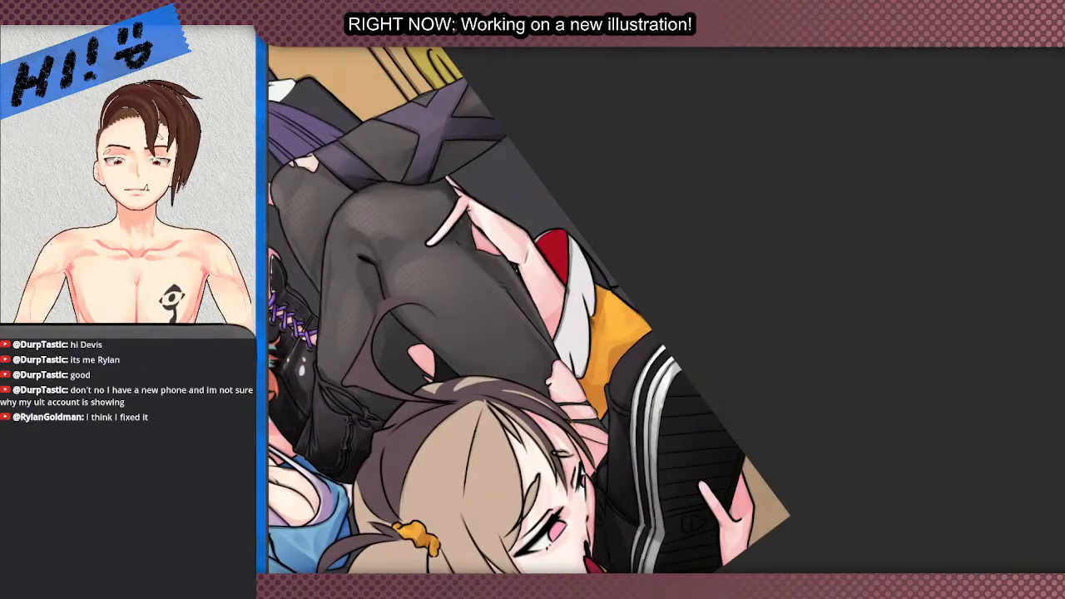
left_click(556, 252)
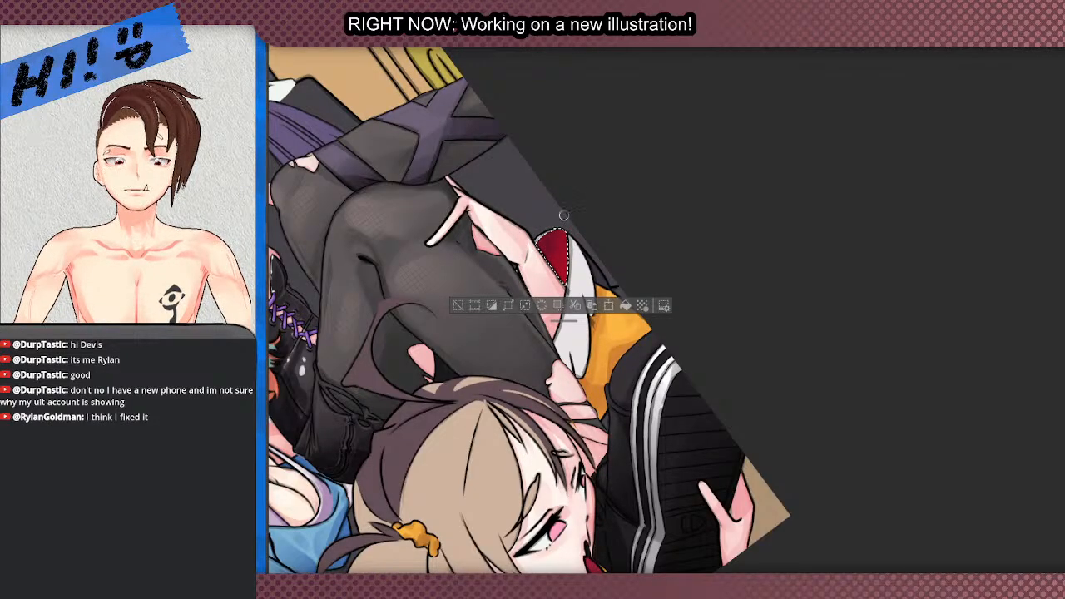
scroll(541, 290, "down", 5)
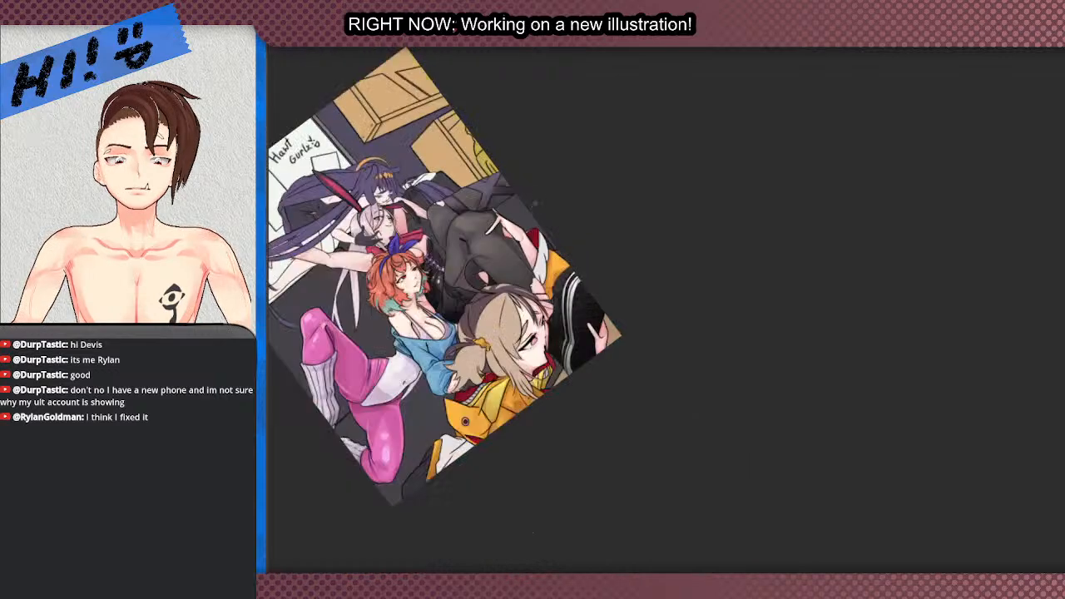
scroll(575, 165, "up", 6)
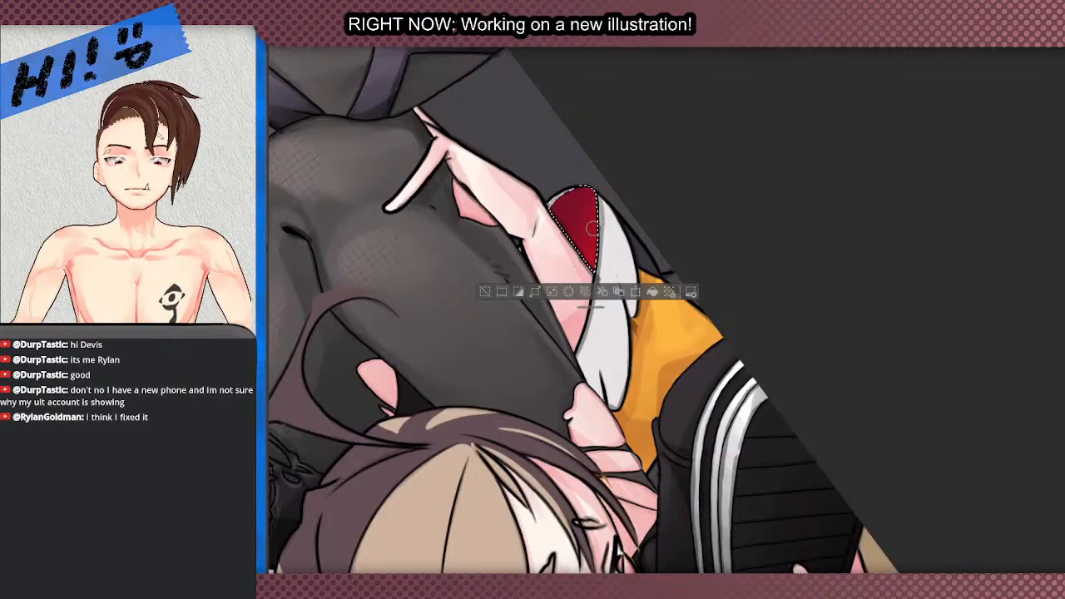
scroll(592, 228, "down", 2)
scroll(499, 283, "down", 2)
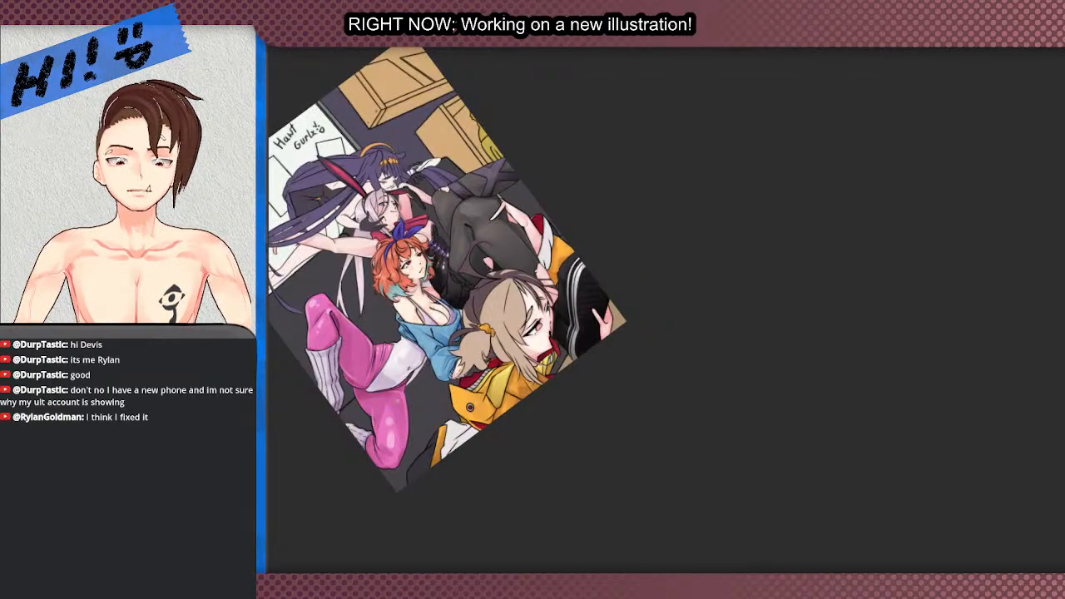
scroll(391, 349, "up", 2)
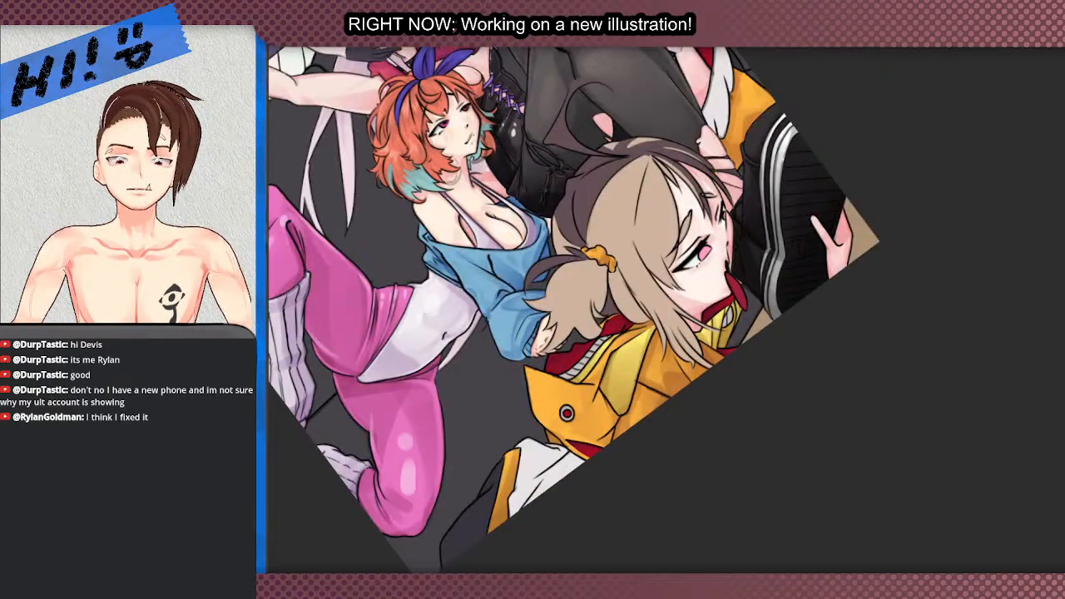
scroll(388, 253, "down", 2)
key("Escape")
- Straighten the canvas and select the jacket's white areas: the cuff band and the piece beside the orange stripe
scroll(388, 253, "up", 2)
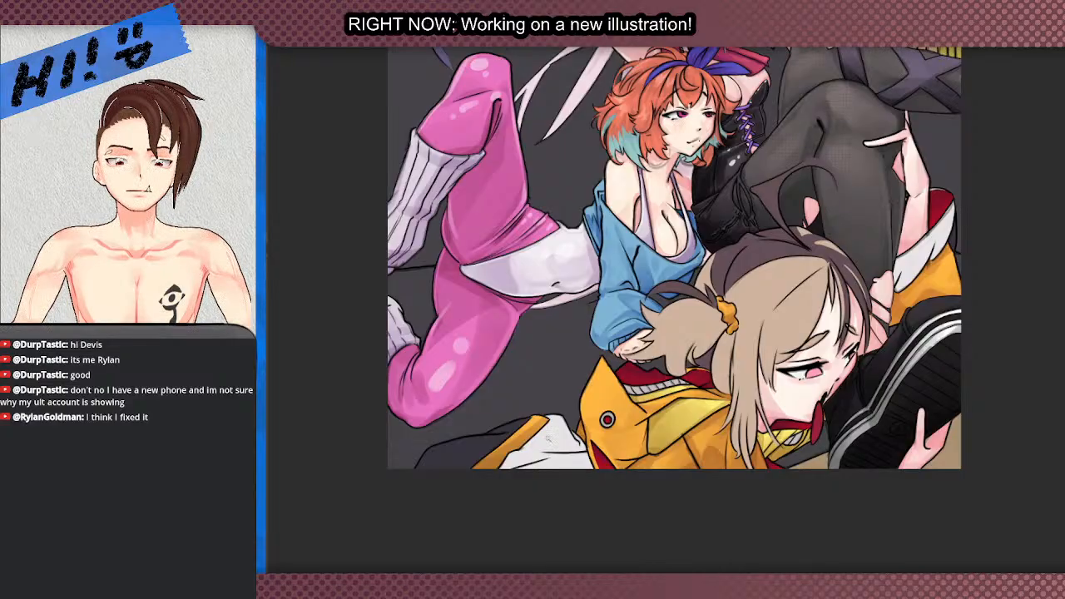
scroll(674, 258, "down", 2)
scroll(533, 308, "up", 2)
left_click(751, 382)
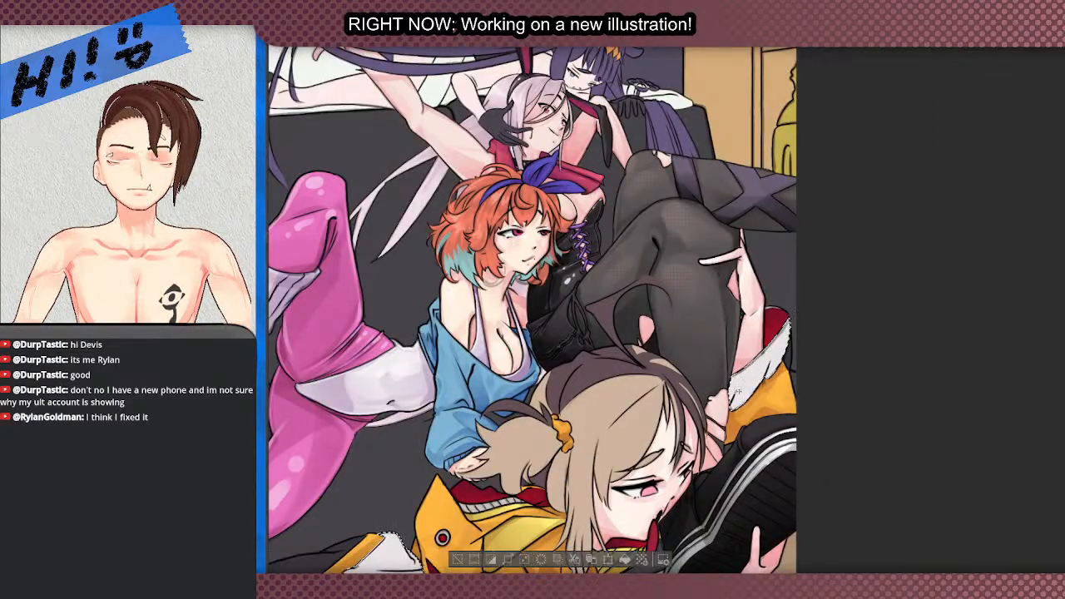
- Brush grey shading onto the selected white cuff band of the girl's outstretched sleeve
scroll(649, 298, "down", 2)
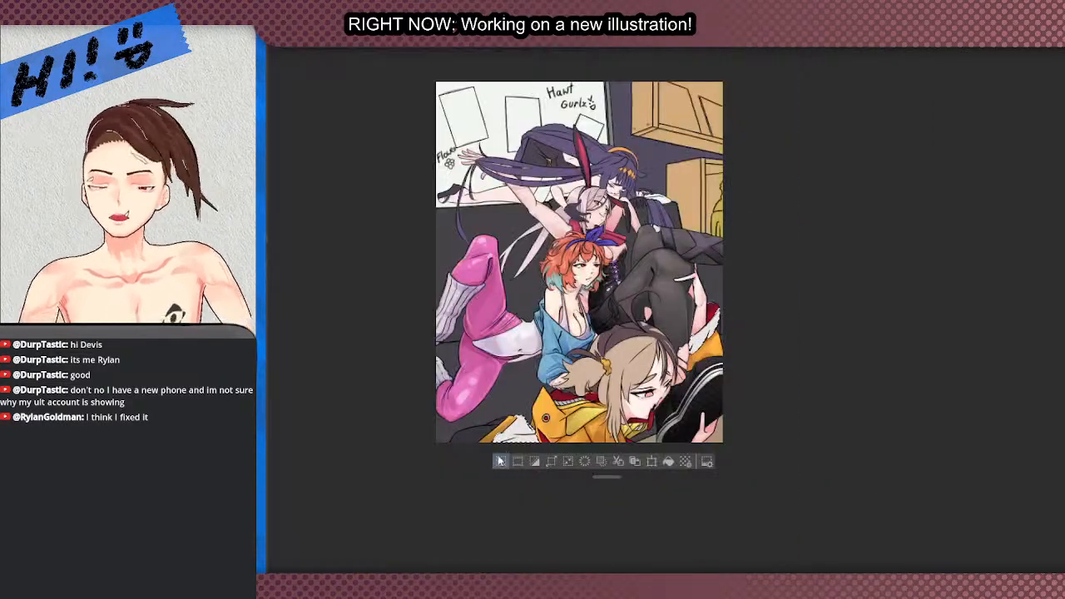
scroll(583, 332, "up", 2)
scroll(499, 375, "down", 2)
scroll(411, 455, "up", 2)
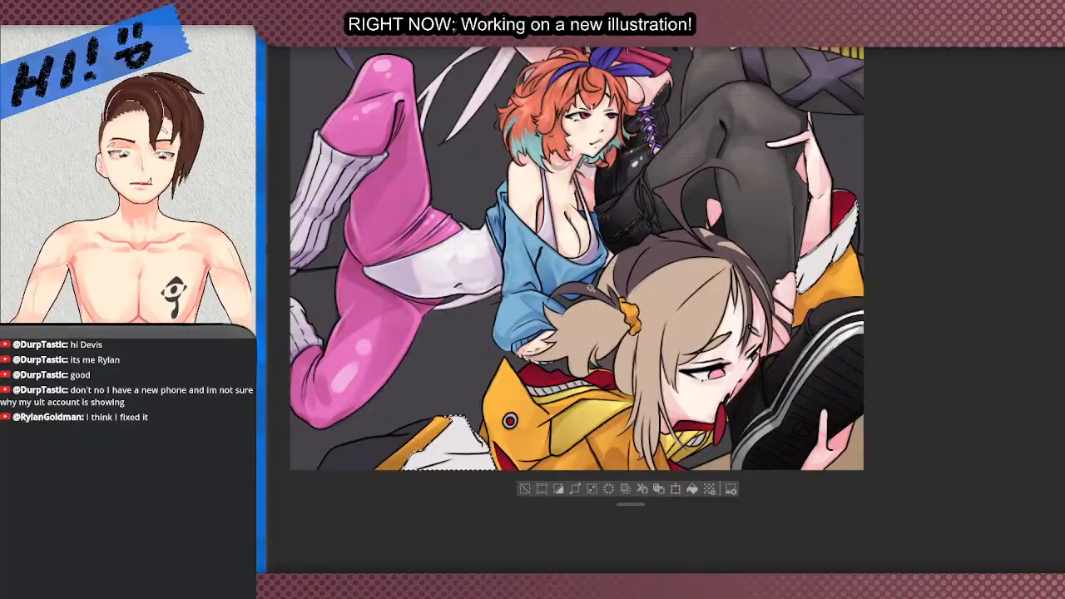
scroll(411, 456, "down", 2)
scroll(449, 452, "up", 2)
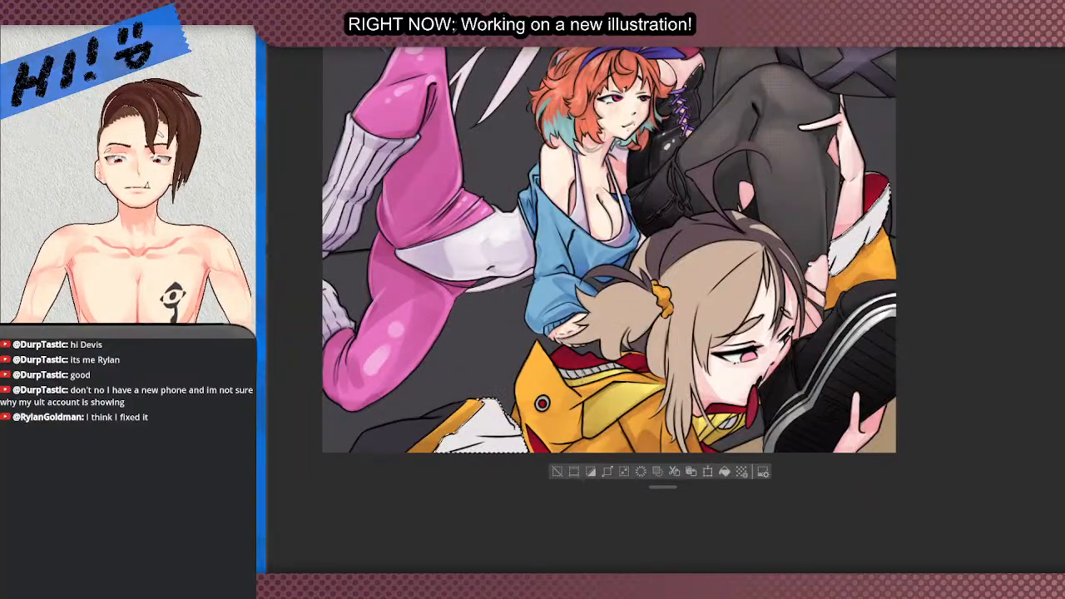
scroll(905, 223, "up", 2)
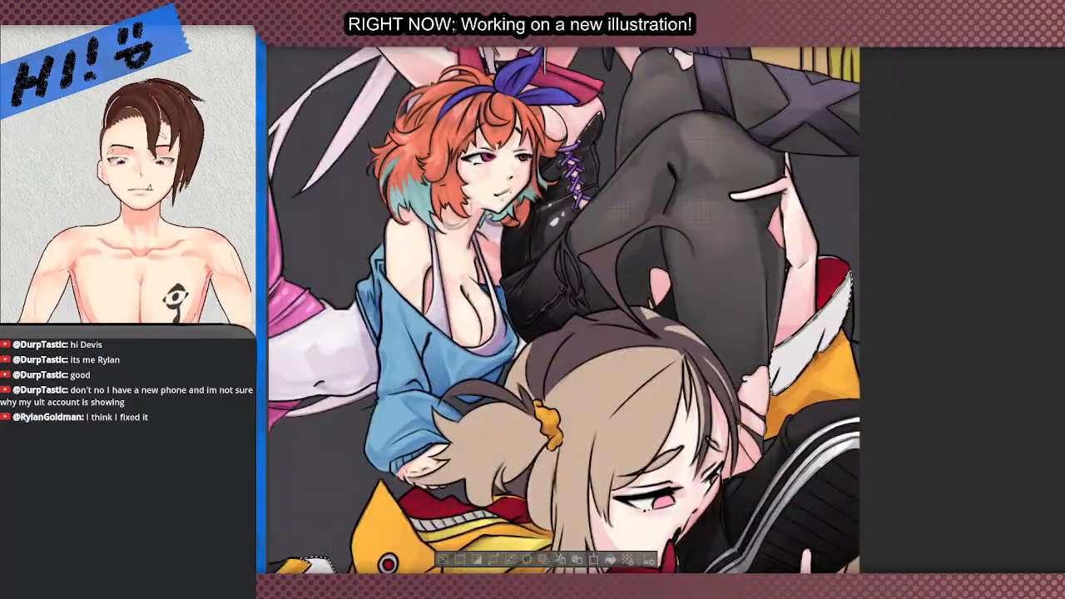
left_click_drag(916, 171, 819, 522)
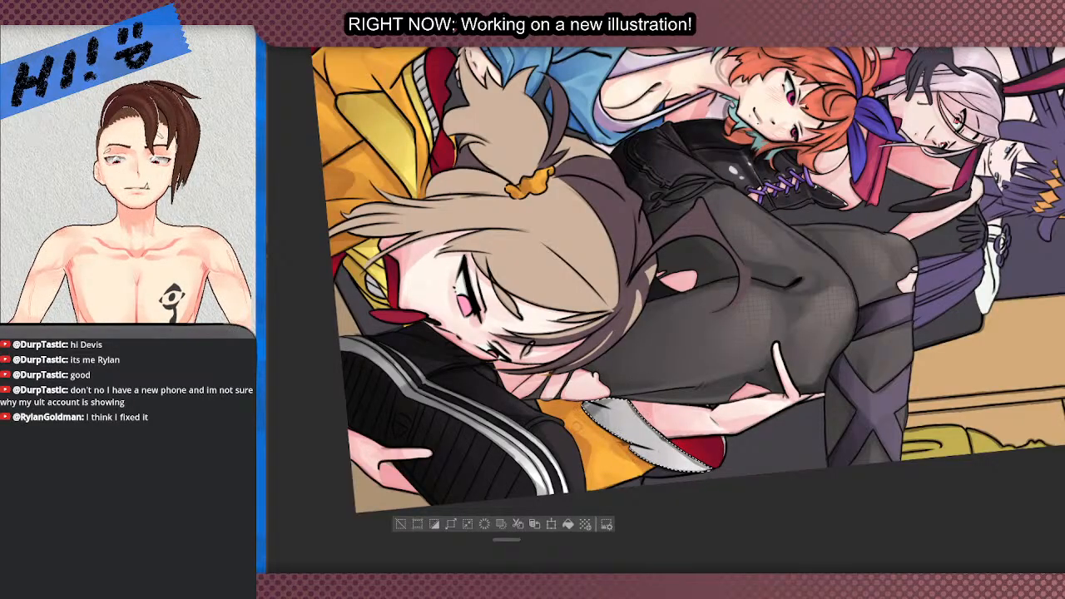
mouse_move(581, 417)
left_mouse_down()
mouse_move(629, 382)
mouse_move(607, 422)
mouse_move(642, 403)
mouse_move(634, 449)
mouse_move(666, 463)
mouse_move(678, 454)
left_mouse_up()
key("ctrl+minus")
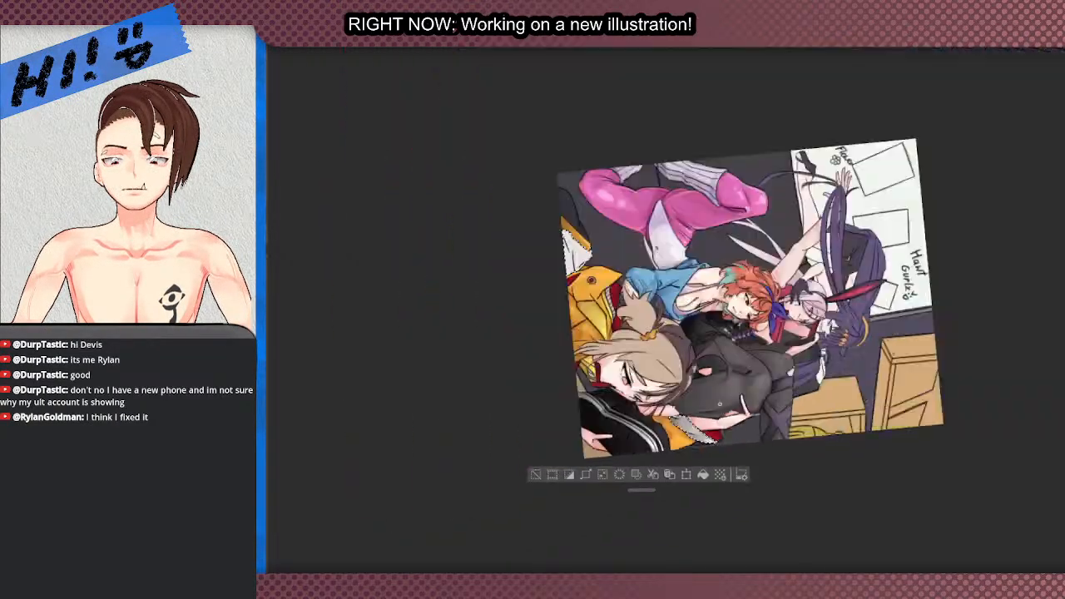
key("ctrl+d")
scroll(592, 473, "up", 3)
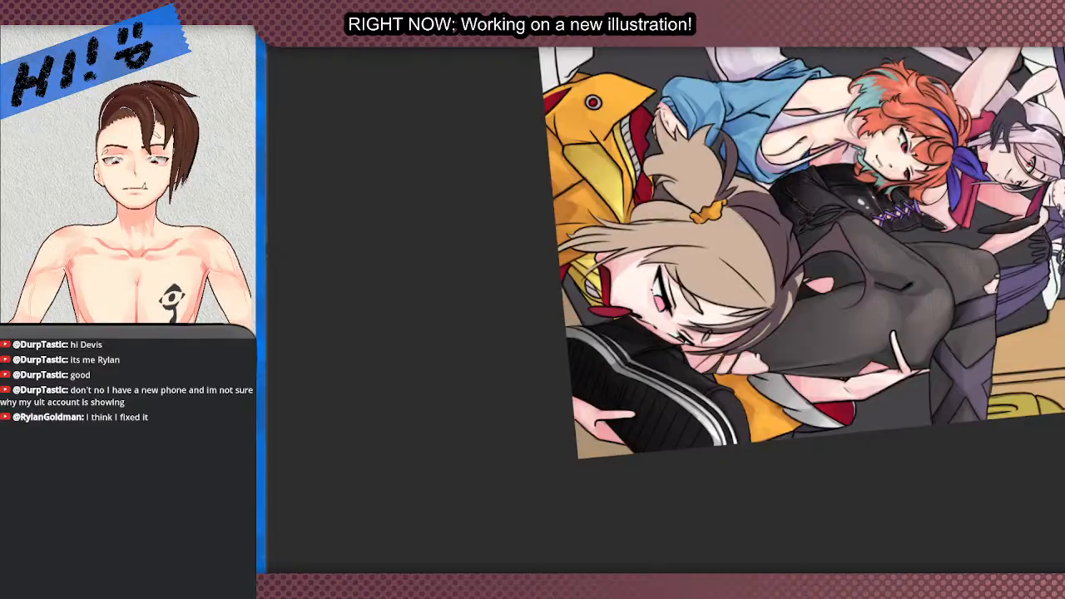
key("ctrl+at")
scroll(816, 248, "up", 3)
left_click_drag(725, 335, 742, 257)
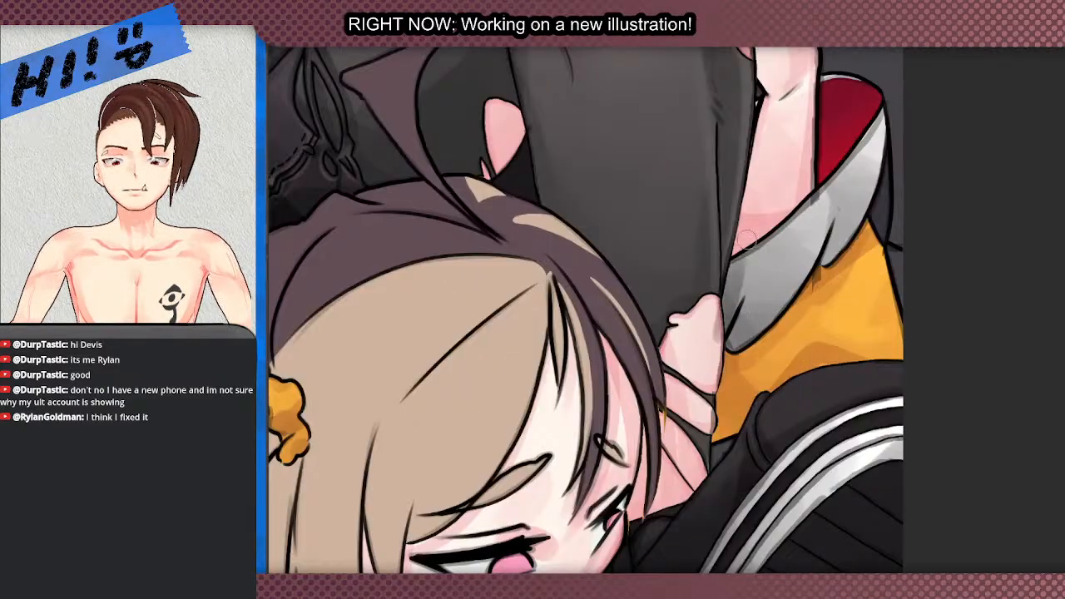
key("ctrl+z")
key("ctrl+z")
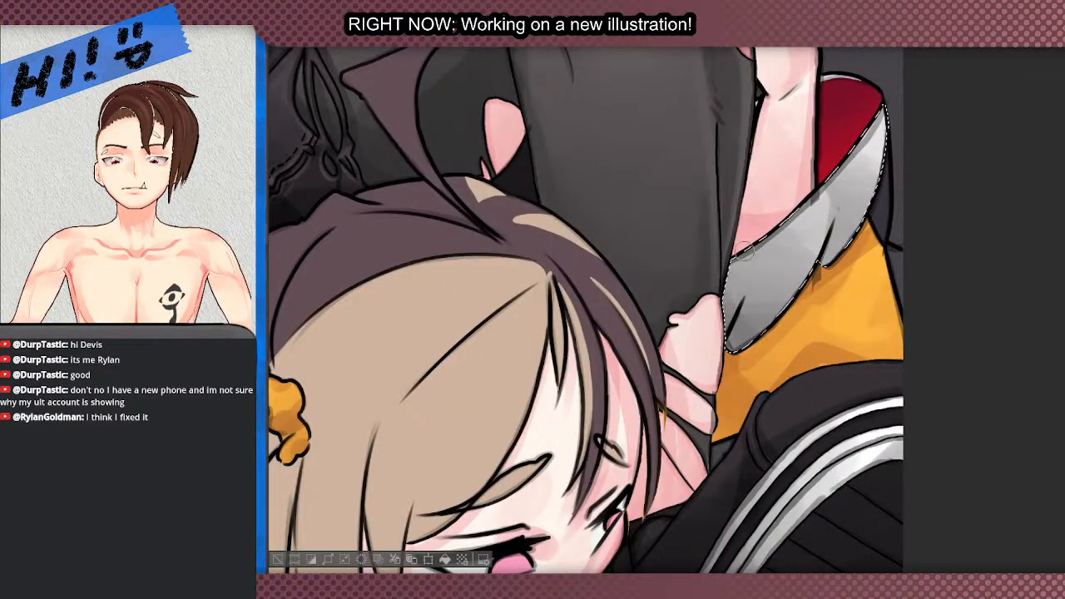
- Refine the cuff band's shading with darker grey toward its lower end and along the folds
scroll(766, 448, "down", 3)
scroll(792, 304, "up", 3)
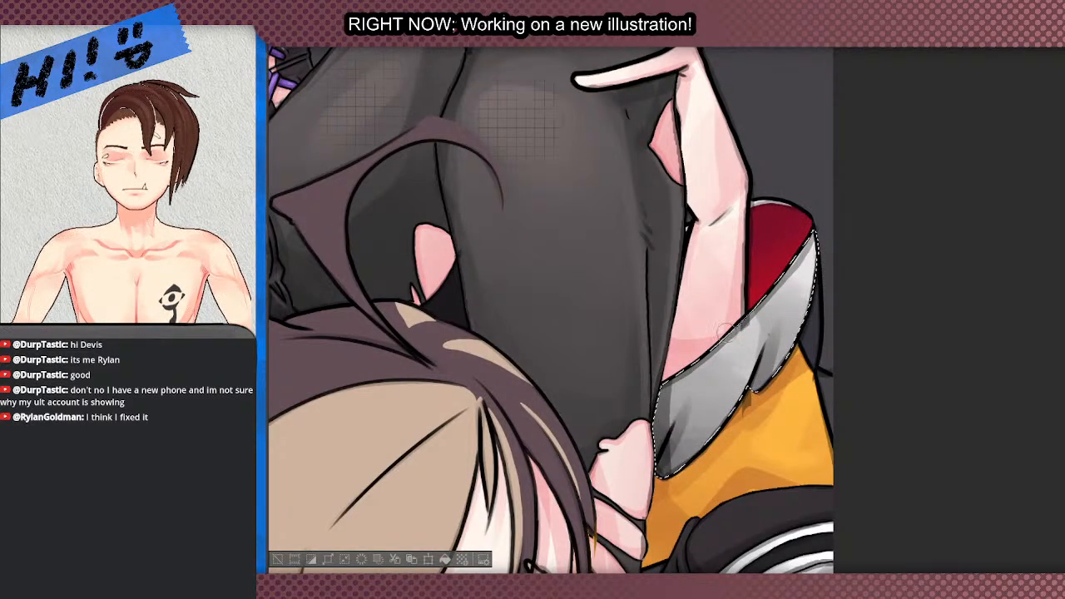
scroll(805, 268, "down", 1)
scroll(804, 268, "up", 1)
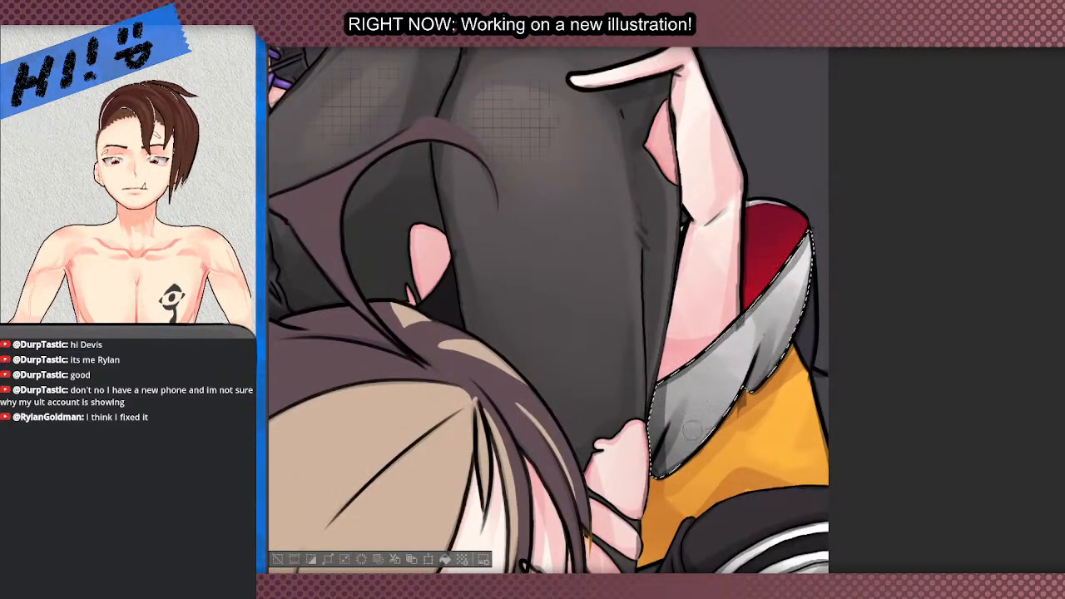
scroll(635, 476, "down", 3)
scroll(713, 379, "up", 3)
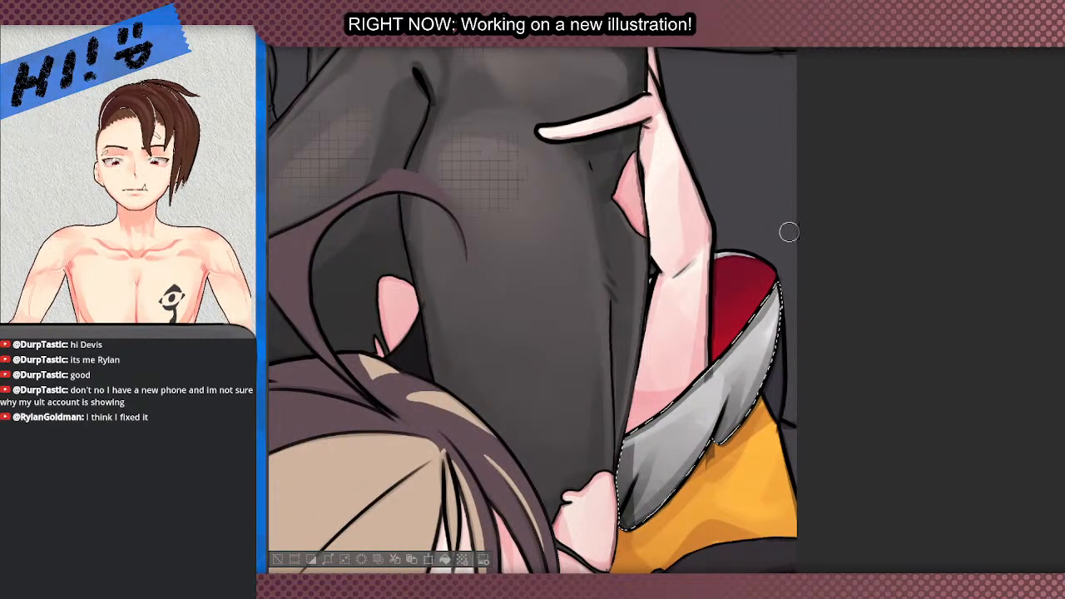
- Brush the first light grey shading onto the selected white jacket piece beside the orange stripe
scroll(755, 261, "down", 3)
scroll(755, 262, "down", 3)
scroll(755, 261, "up", 3)
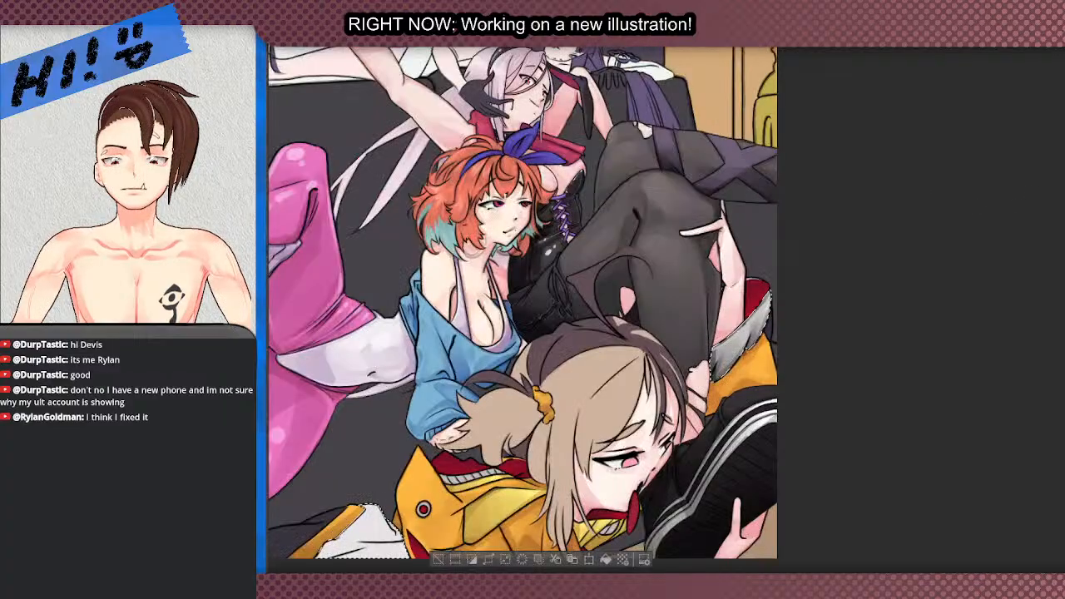
scroll(755, 261, "down", 4)
scroll(639, 392, "up", 2)
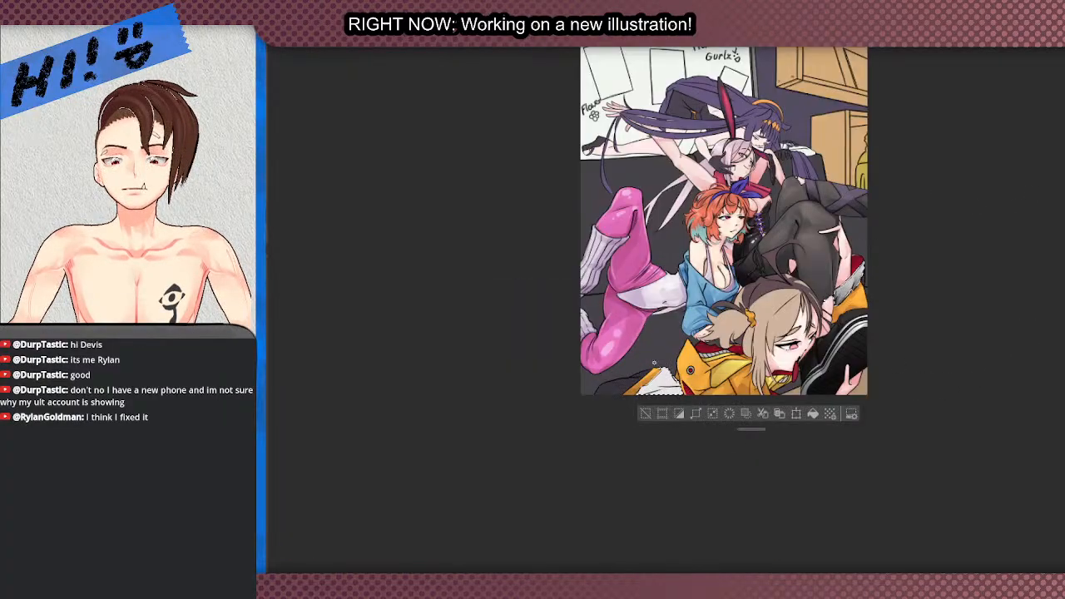
scroll(684, 406, "up", 3)
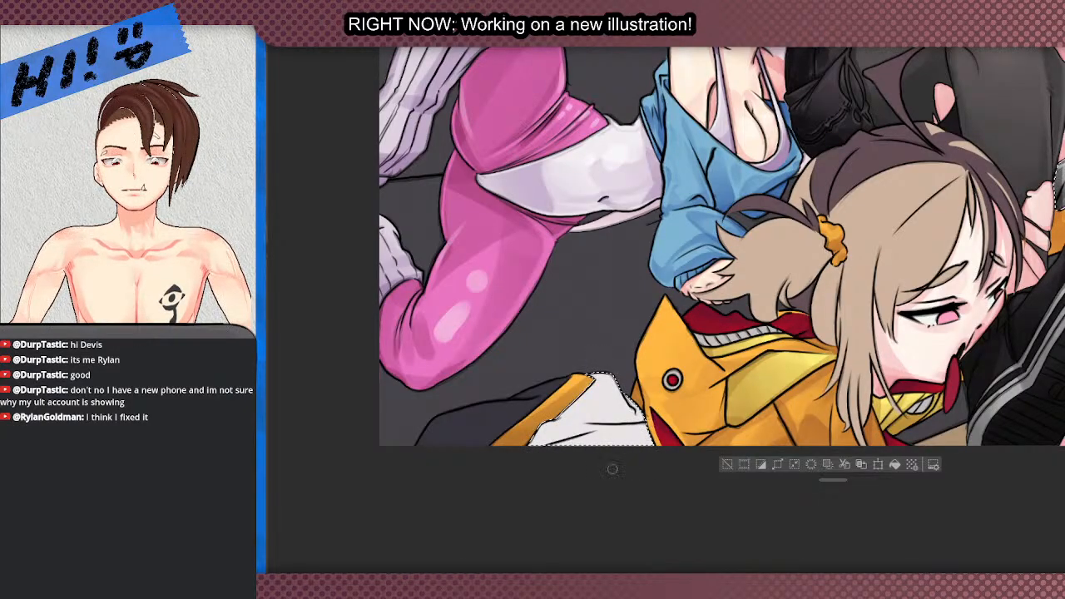
mouse_move(337, 250)
left_mouse_down()
mouse_move(387, 516)
mouse_move(425, 569)
left_mouse_up()
scroll(566, 450, "down", 2)
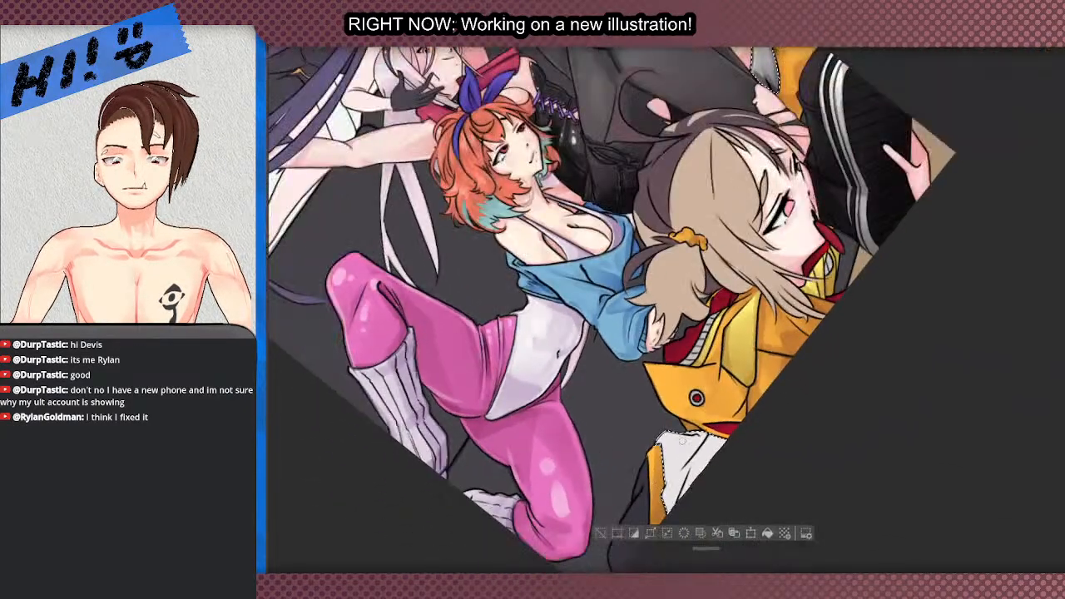
scroll(633, 491, "up", 2)
left_click_drag(753, 358, 701, 432)
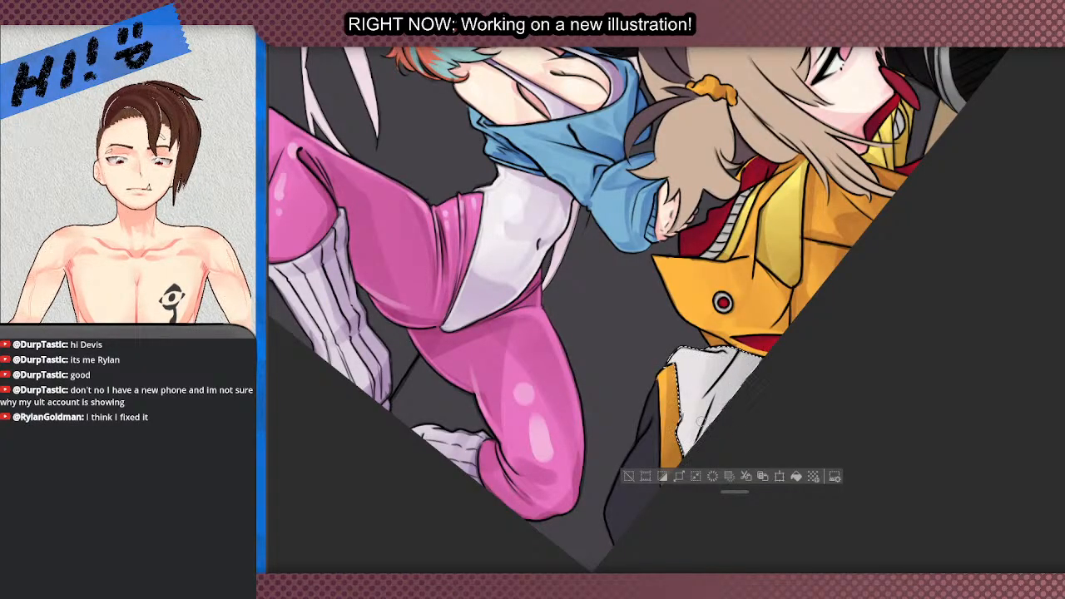
- Deepen the grey shading along the folds and lower edge of the white jacket piece and clear the selection
left_click_drag(711, 390, 630, 521)
key("ctrl+z")
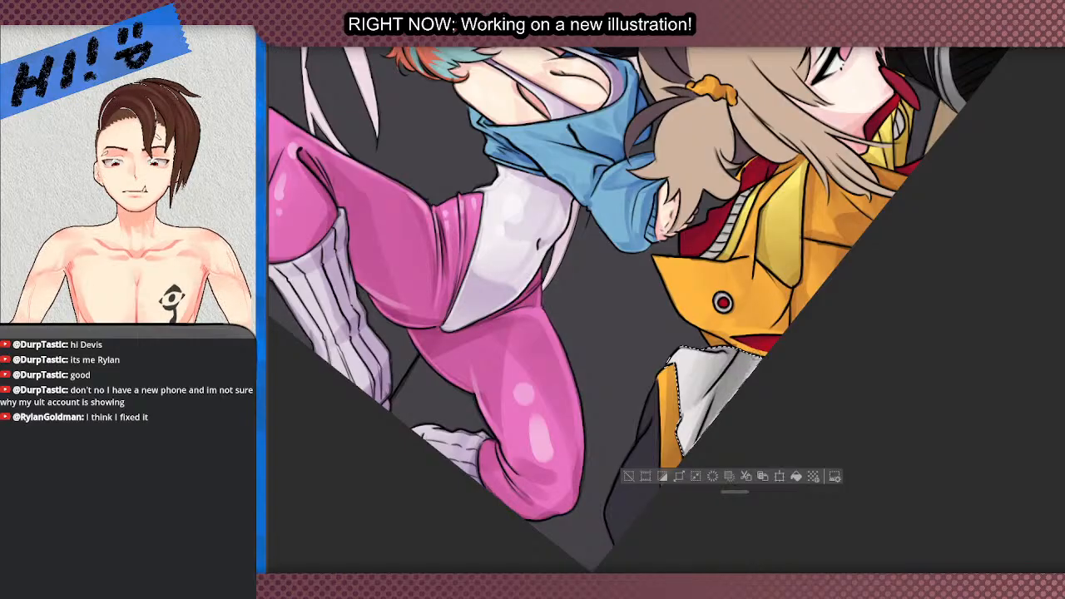
scroll(655, 459, "down", 3)
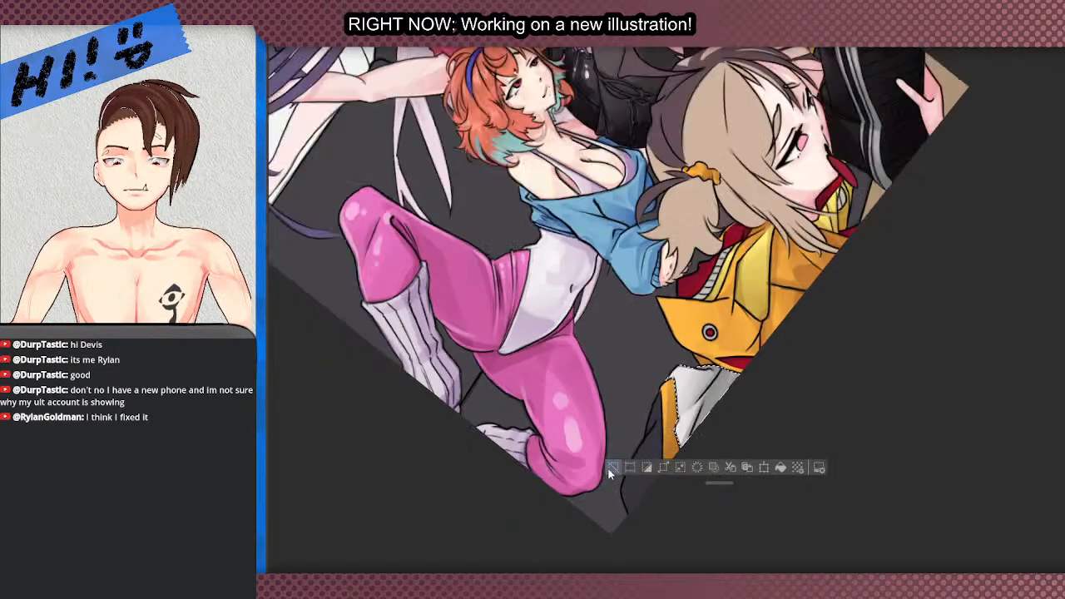
scroll(614, 437, "up", 3)
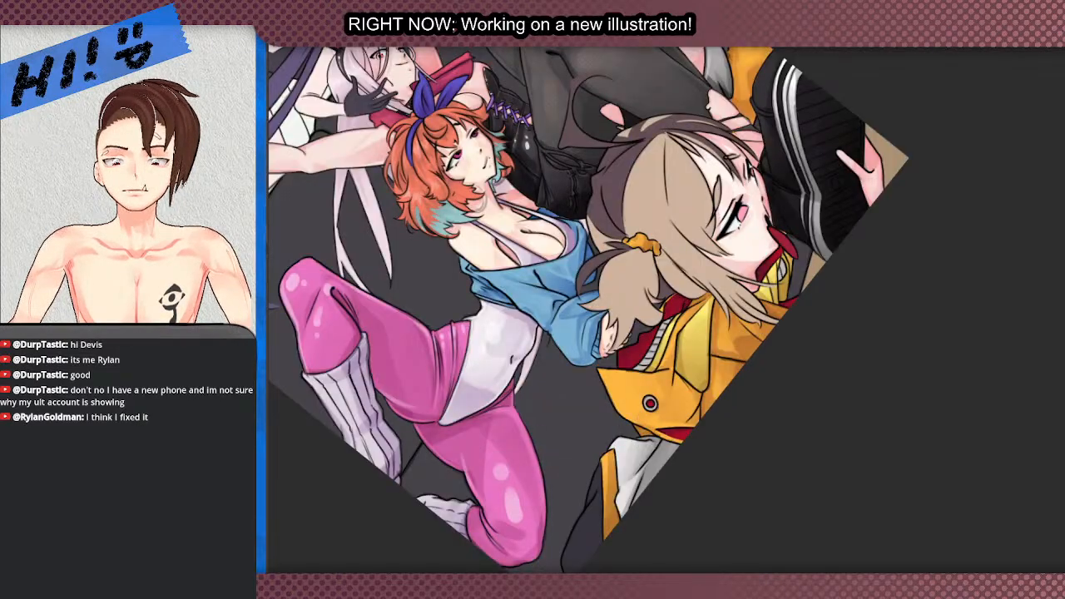
key("Escape")
- Select the dark jacket piece on the outer side of the orange stripe, shade it in near-black, and clear the selection
left_click_drag(485, 519, 548, 582)
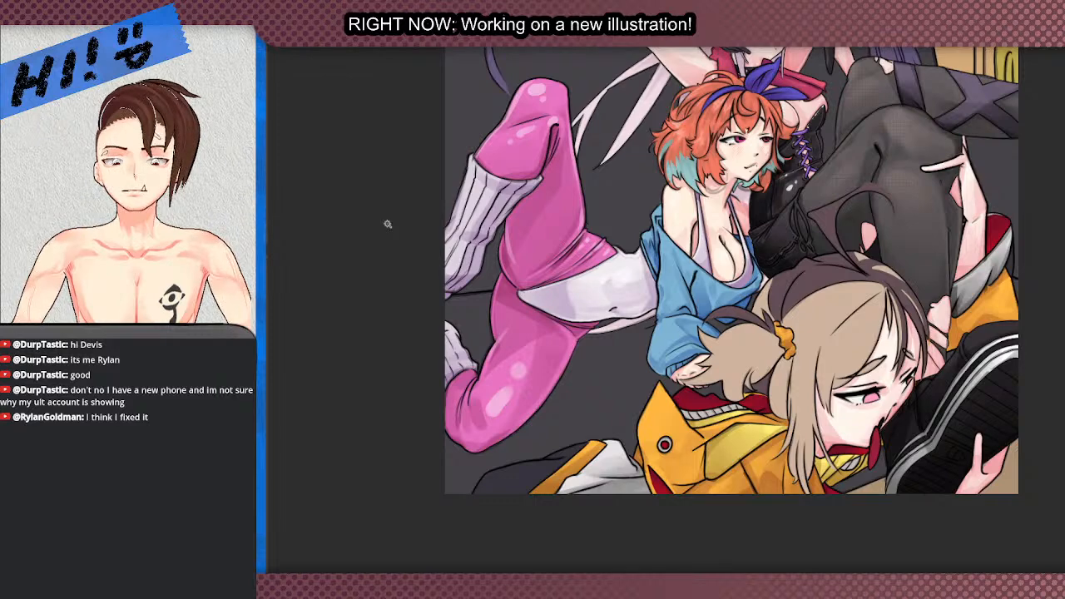
scroll(514, 487, "up", 2)
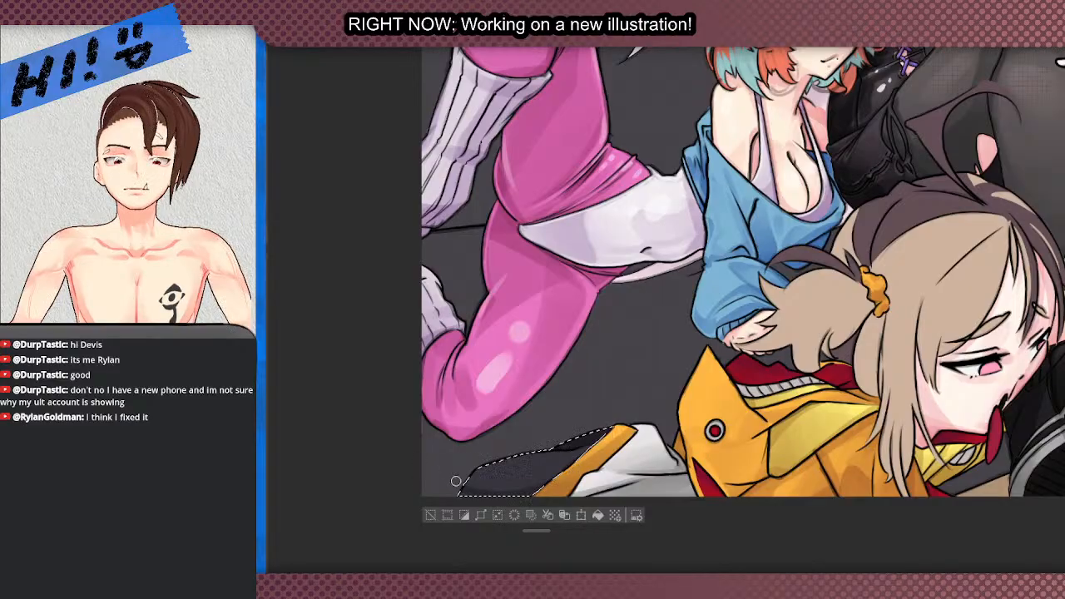
left_click_drag(501, 480, 488, 273)
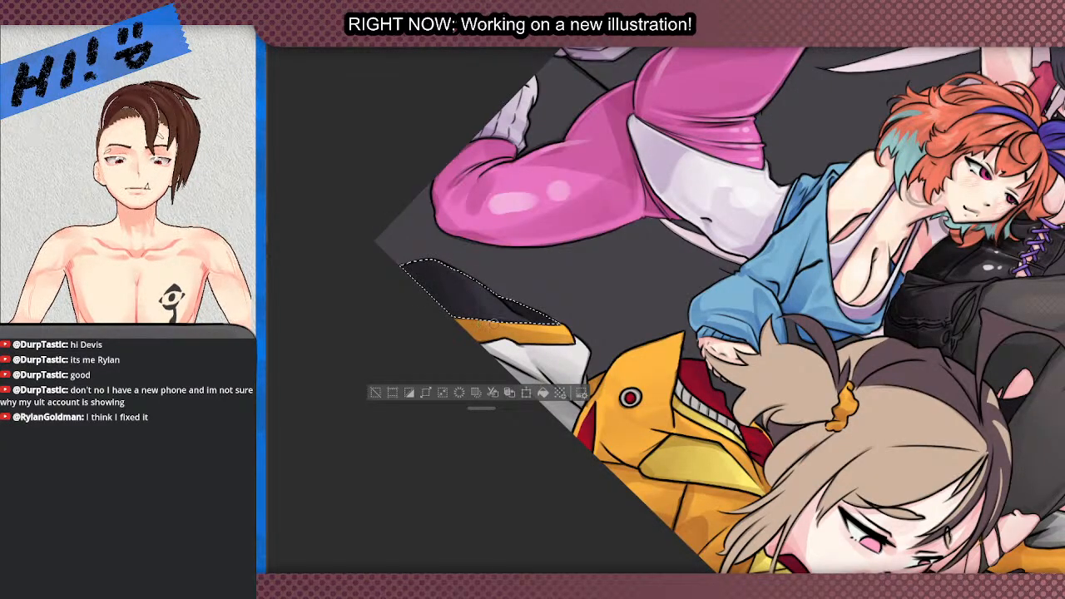
scroll(498, 308, "down", 2)
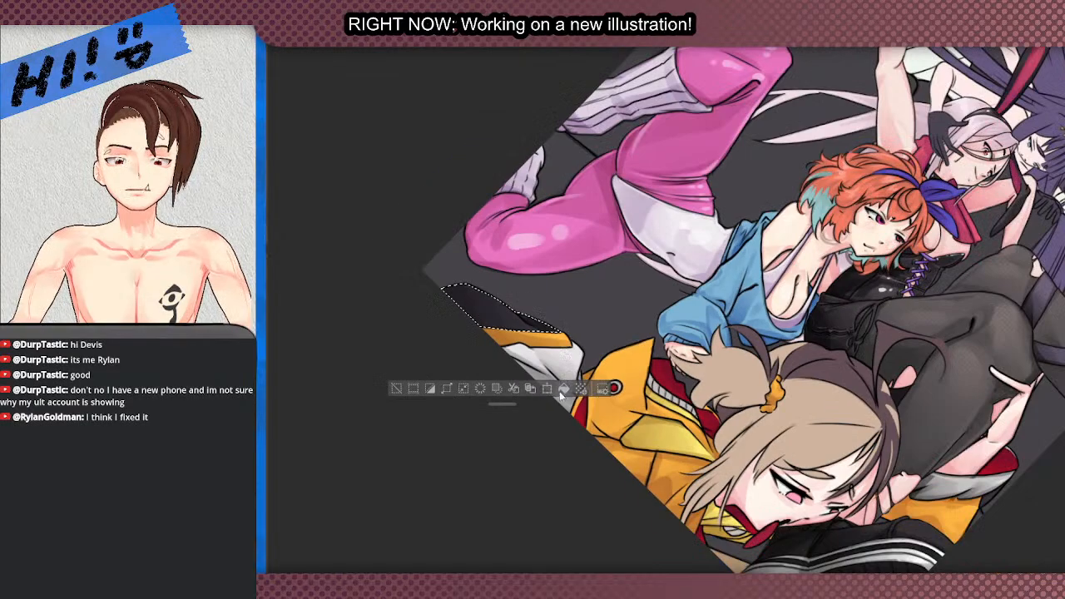
scroll(516, 307, "up", 5)
scroll(378, 274, "down", 2)
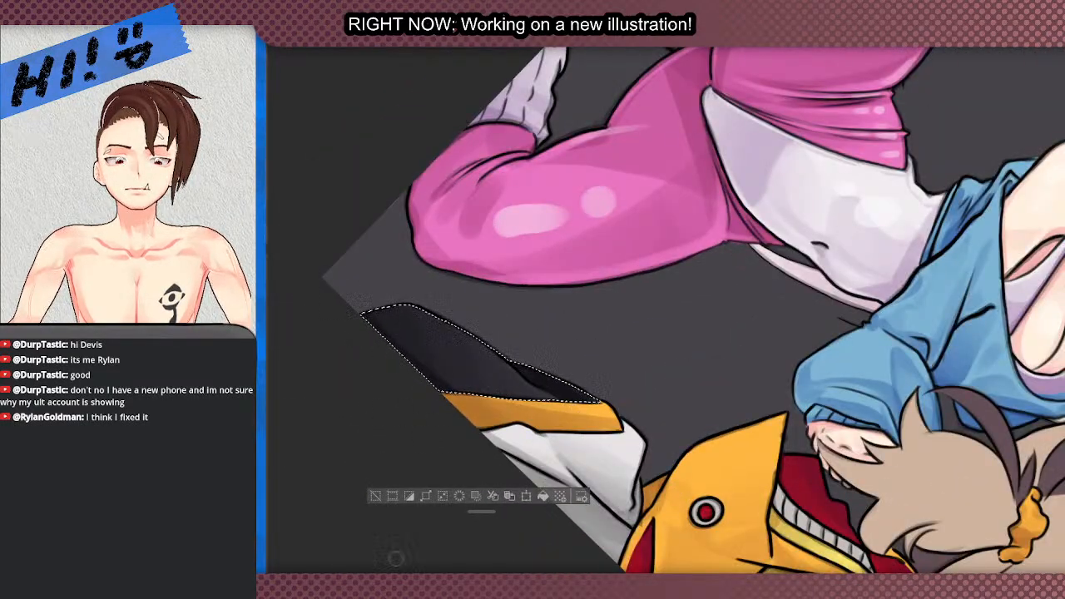
key("minus")
scroll(578, 441, "down", 2)
scroll(577, 441, "up", 2)
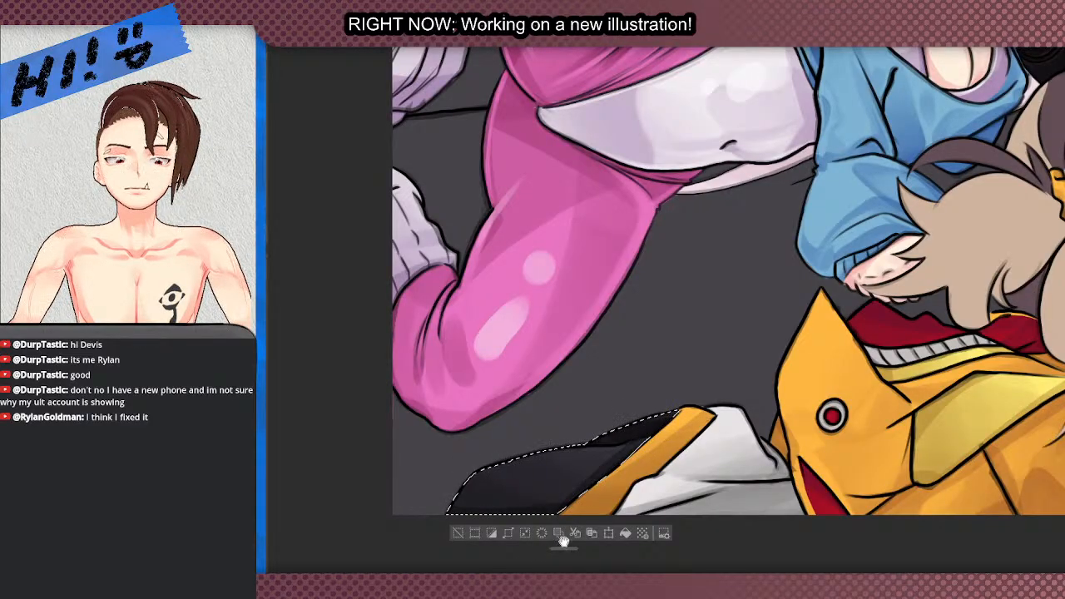
scroll(563, 542, "down", 2)
key("ctrl+d")
- Select the jacket's white ribbed trim below the ponytail and the small white trim piece beneath the chin
scroll(536, 385, "down", 2)
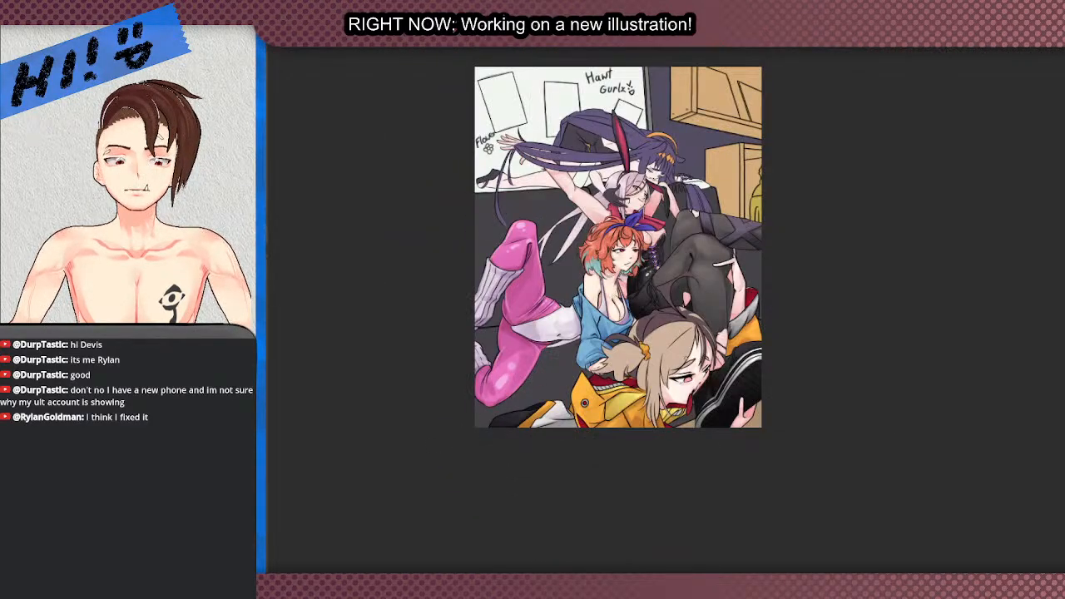
scroll(666, 391, "up", 2)
scroll(666, 391, "down", 2)
scroll(666, 391, "up", 2)
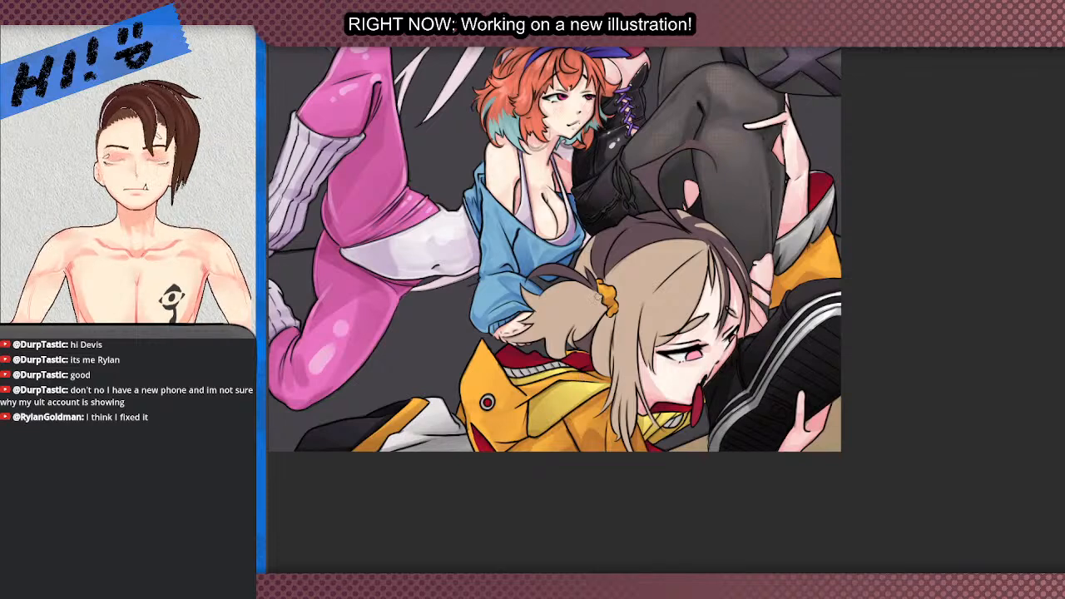
scroll(579, 375, "up", 1)
left_click(522, 369)
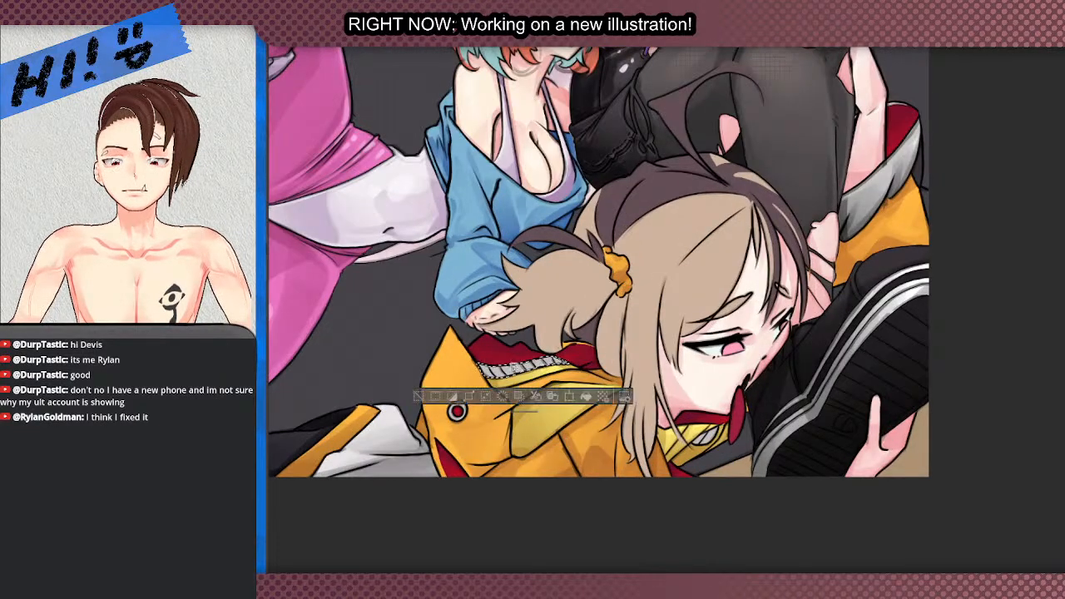
left_click(705, 437, "shift")
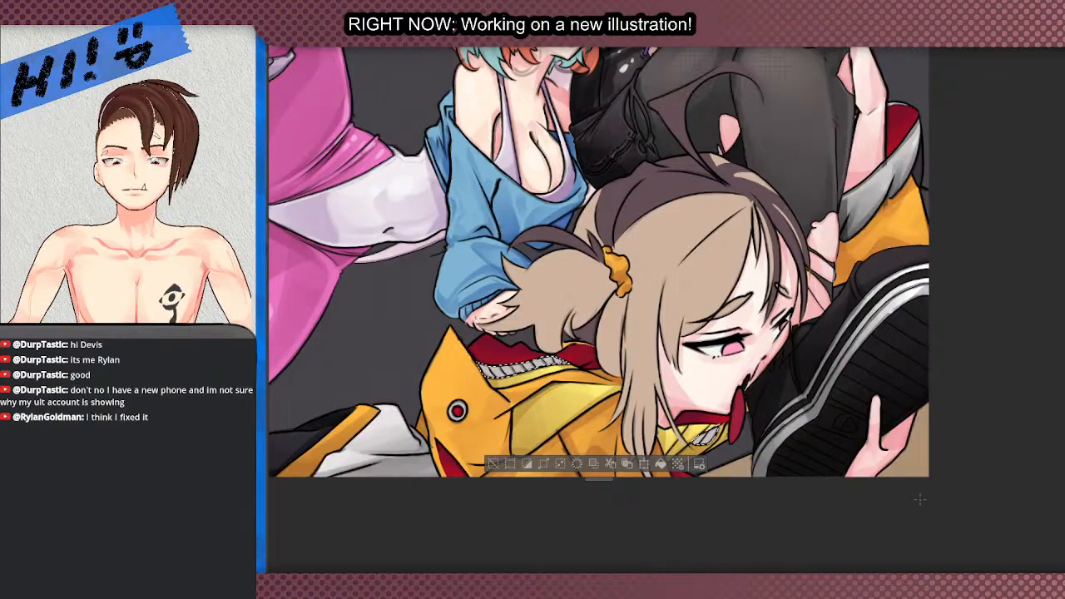
- Brush grey shading onto the selected small white trim piece beneath the chin
scroll(701, 414, "up", 3)
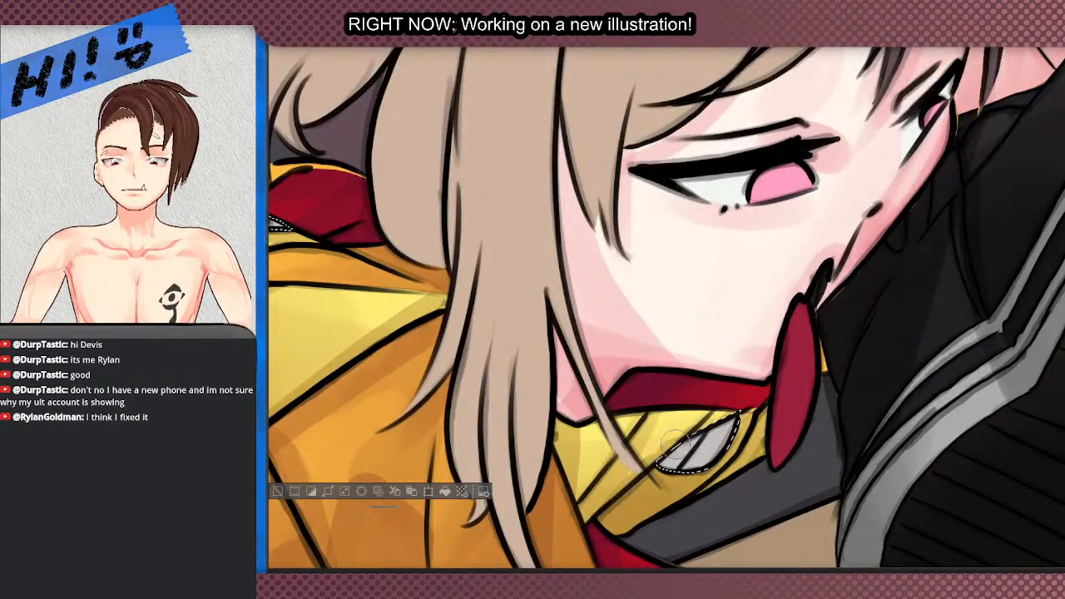
mouse_move(658, 470)
left_mouse_down()
mouse_move(694, 446)
mouse_move(676, 496)
mouse_move(760, 401)
mouse_move(666, 492)
mouse_move(678, 490)
mouse_move(757, 410)
mouse_move(651, 499)
mouse_move(749, 430)
mouse_move(626, 498)
mouse_move(729, 402)
mouse_move(629, 504)
mouse_move(720, 426)
left_mouse_up()
scroll(722, 423, "down", 4)
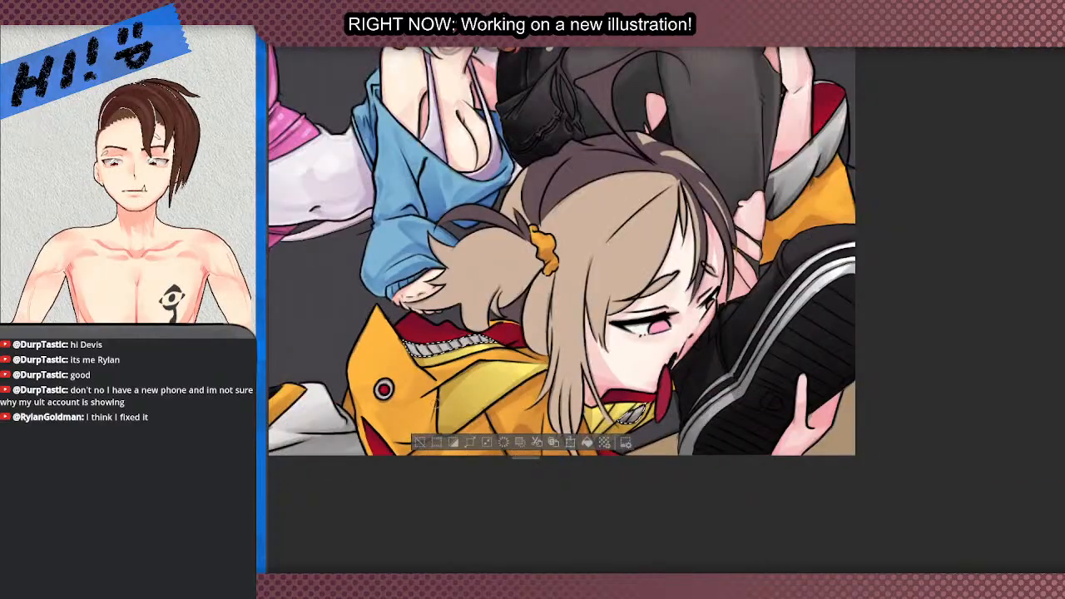
- Shade the ribbed trim between the red lining and the yellow edge in darker grey and clear the selection
scroll(466, 316, "up", 1)
scroll(418, 278, "up", 1)
left_click_drag(421, 556, 487, 278)
scroll(487, 277, "down", 1)
scroll(591, 135, "up", 2)
mouse_move(638, 249)
left_mouse_down()
mouse_move(658, 339)
mouse_move(662, 286)
mouse_move(650, 319)
mouse_move(623, 257)
mouse_move(610, 269)
mouse_move(588, 204)
mouse_move(582, 287)
left_mouse_up()
key("ctrl+z")
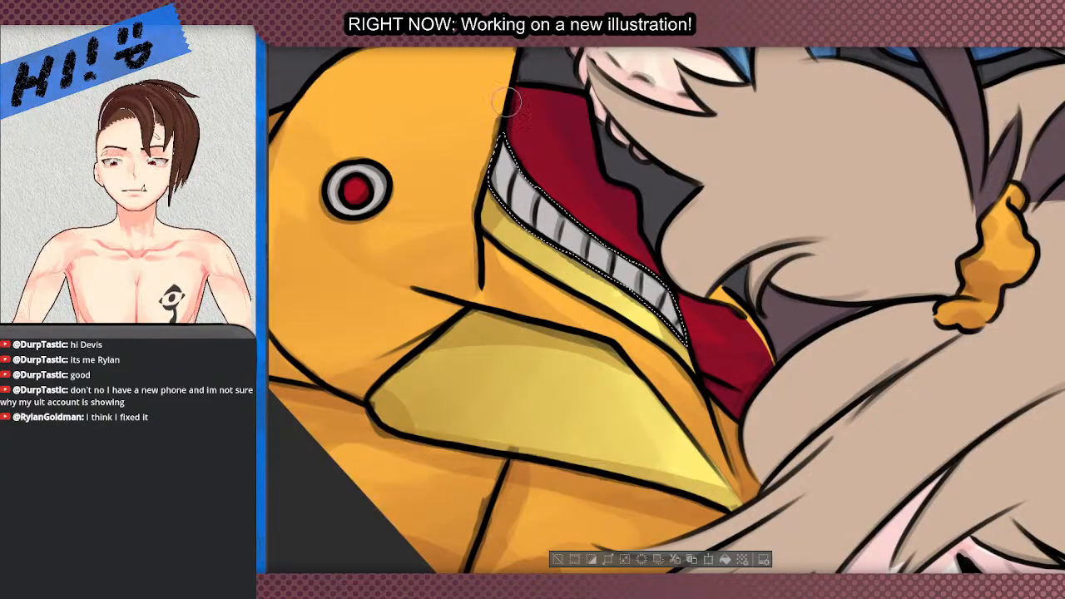
left_click_drag(507, 103, 505, 142)
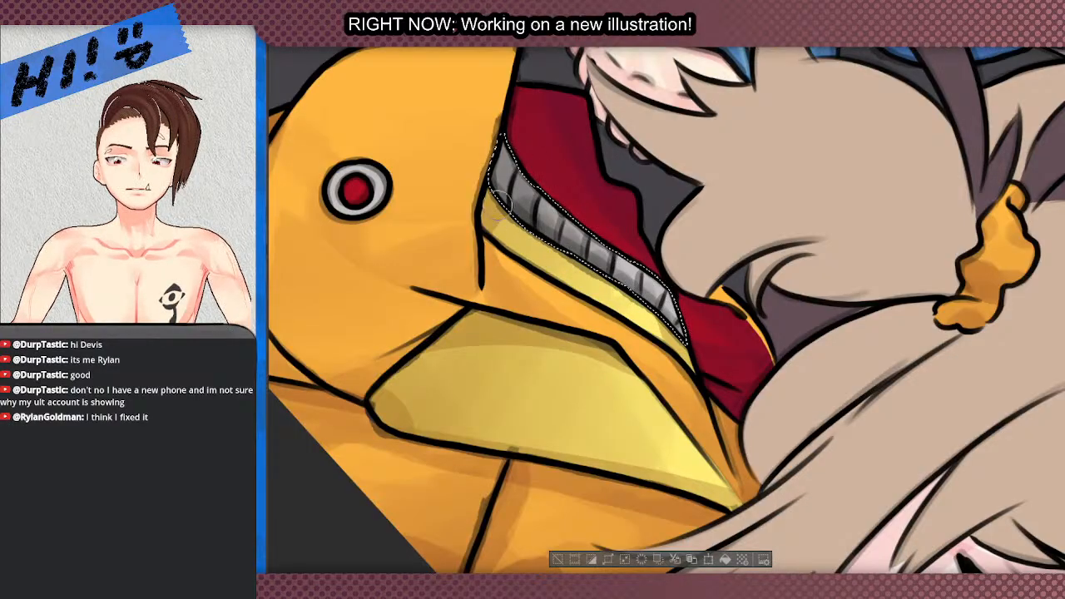
scroll(516, 160, "down", 5)
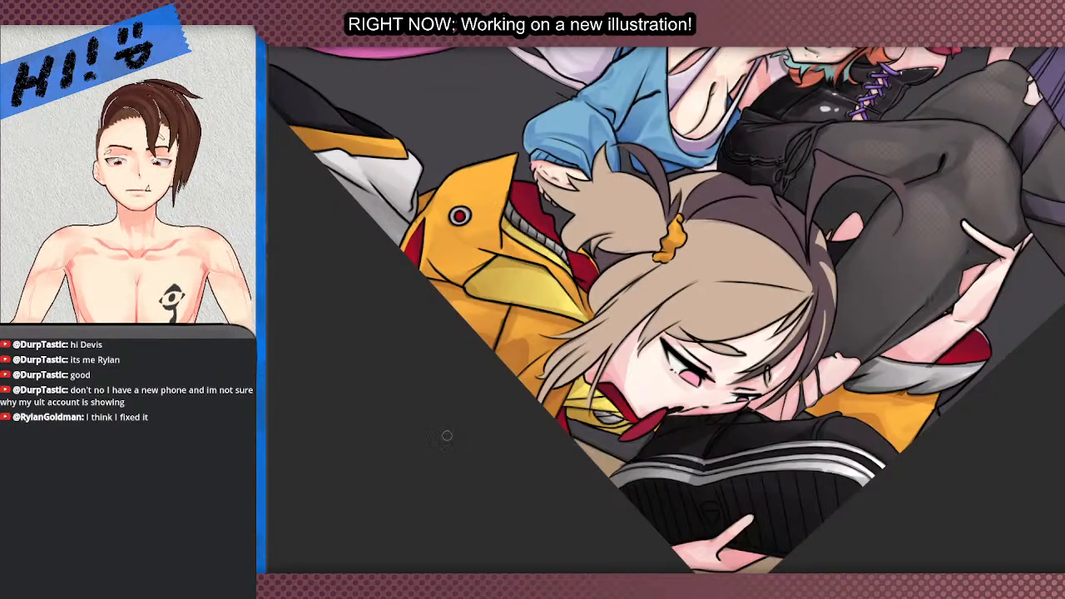
- Select the red collar tab just below the foreground girl's mouth
scroll(445, 435, "down", 5)
scroll(491, 172, "up", 5)
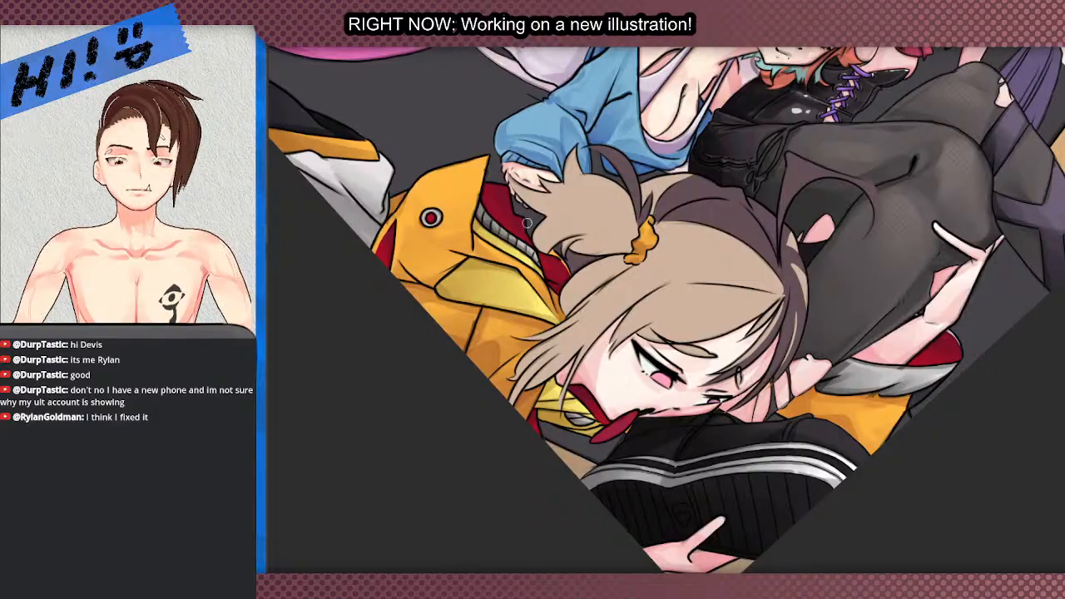
scroll(527, 222, "up", 2)
scroll(515, 177, "down", 2)
scroll(275, 118, "up", 3)
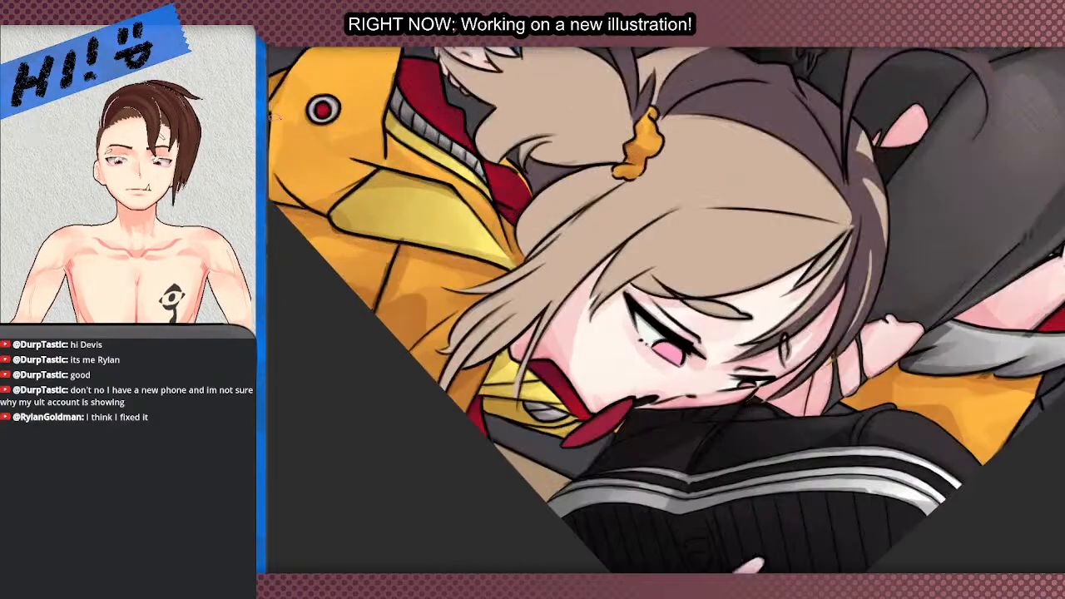
scroll(395, 279, "up", 3)
scroll(638, 451, "down", 4)
scroll(669, 475, "up", 3)
left_click(678, 469)
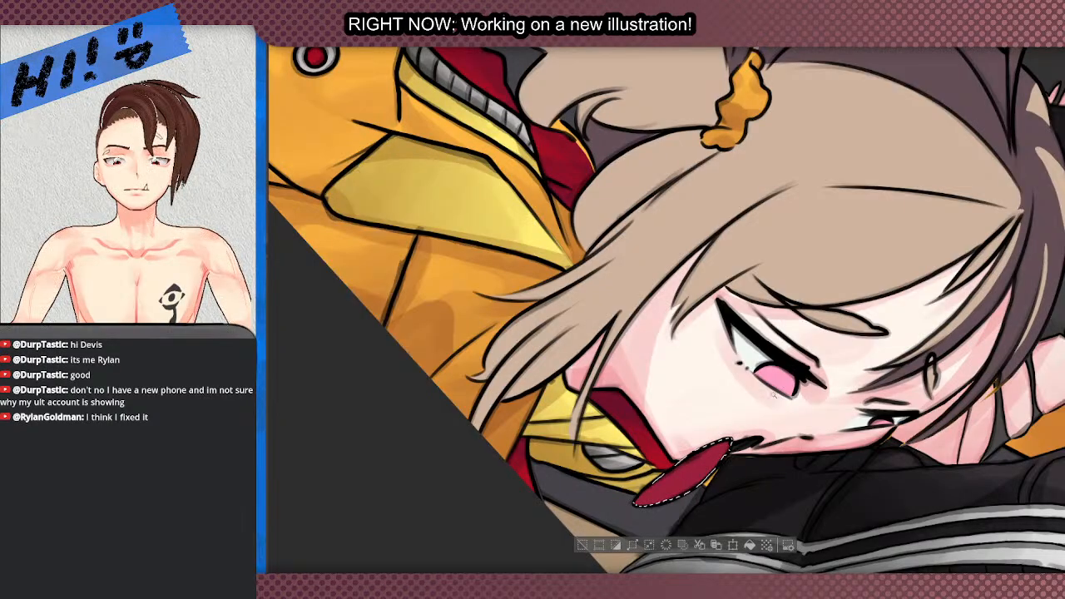
scroll(832, 395, "down", 2)
scroll(758, 316, "up", 2)
scroll(828, 474, "down", 2)
scroll(741, 387, "up", 2)
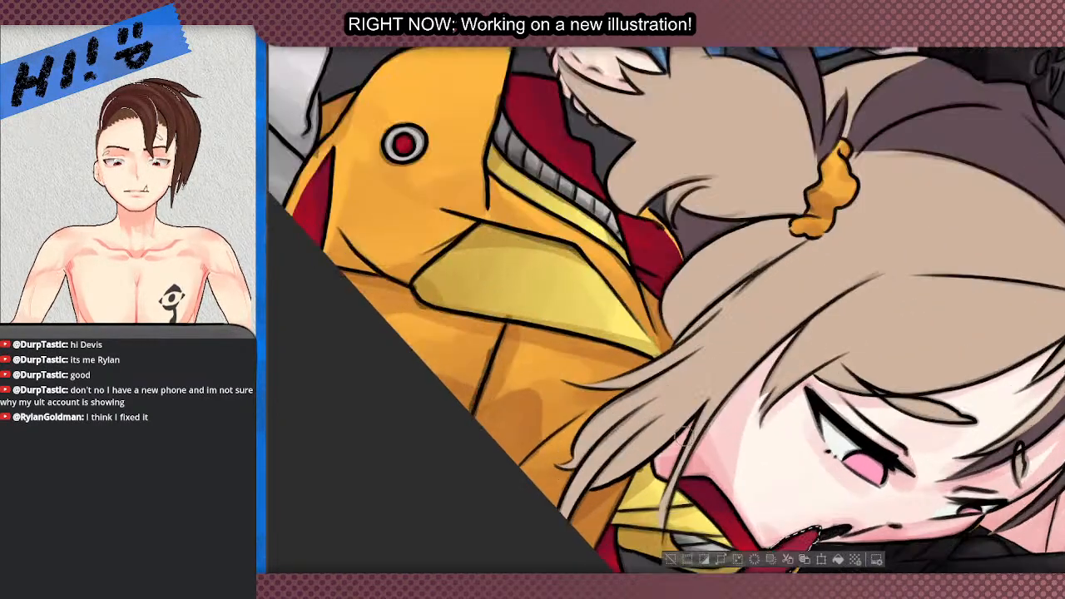
scroll(774, 300, "down", 2)
scroll(832, 408, "up", 3)
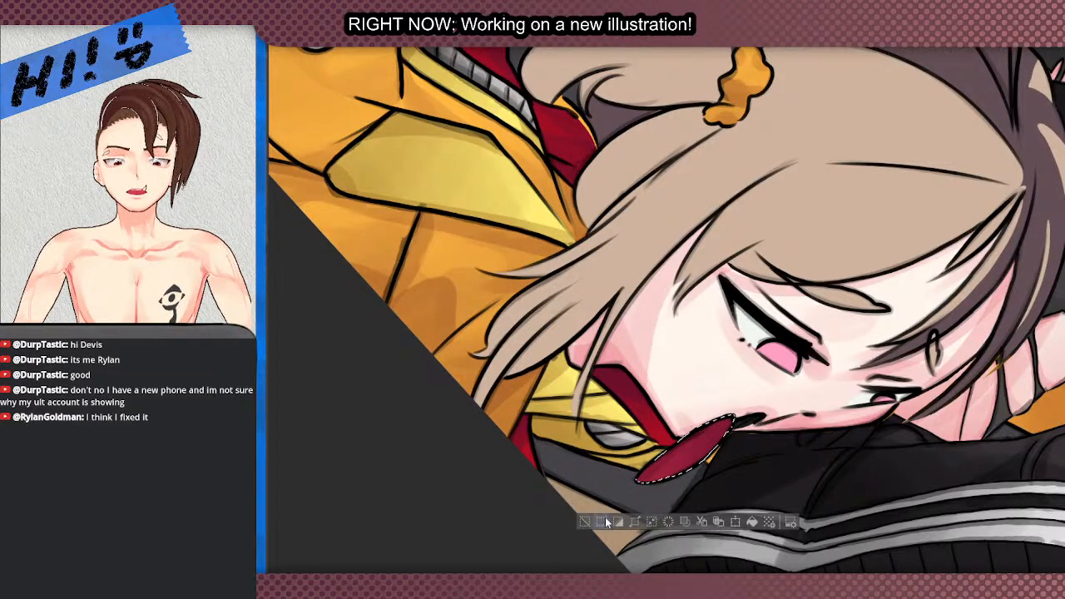
- Return the canvas to its upright orientation and examine the foreground girl's shading against the whole illustration
scroll(712, 447, "down", 4)
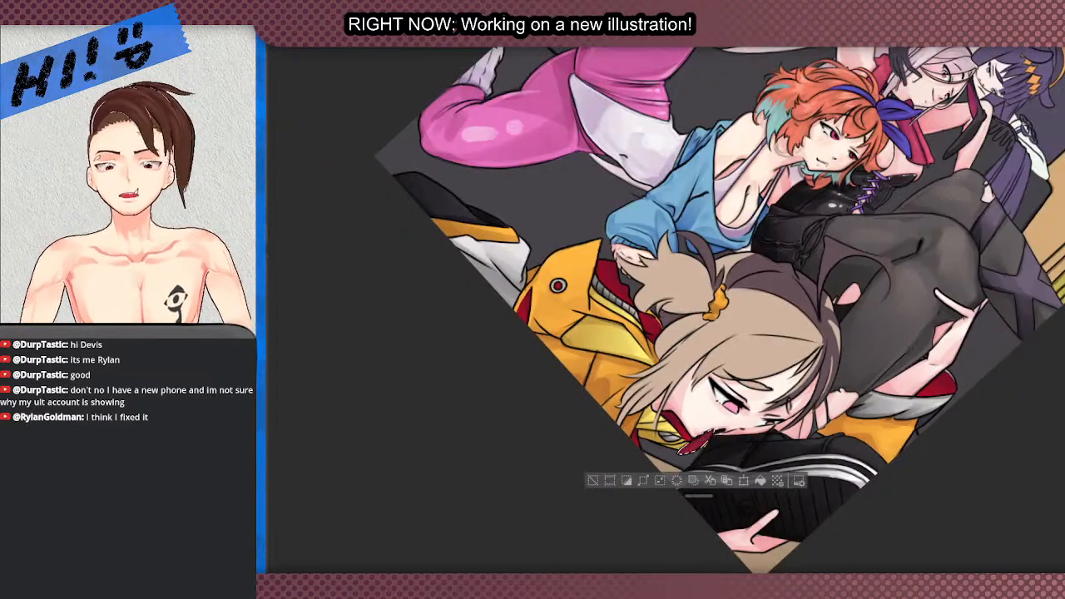
key("ctrl+@")
scroll(804, 395, "down", 3)
scroll(485, 461, "up", 2)
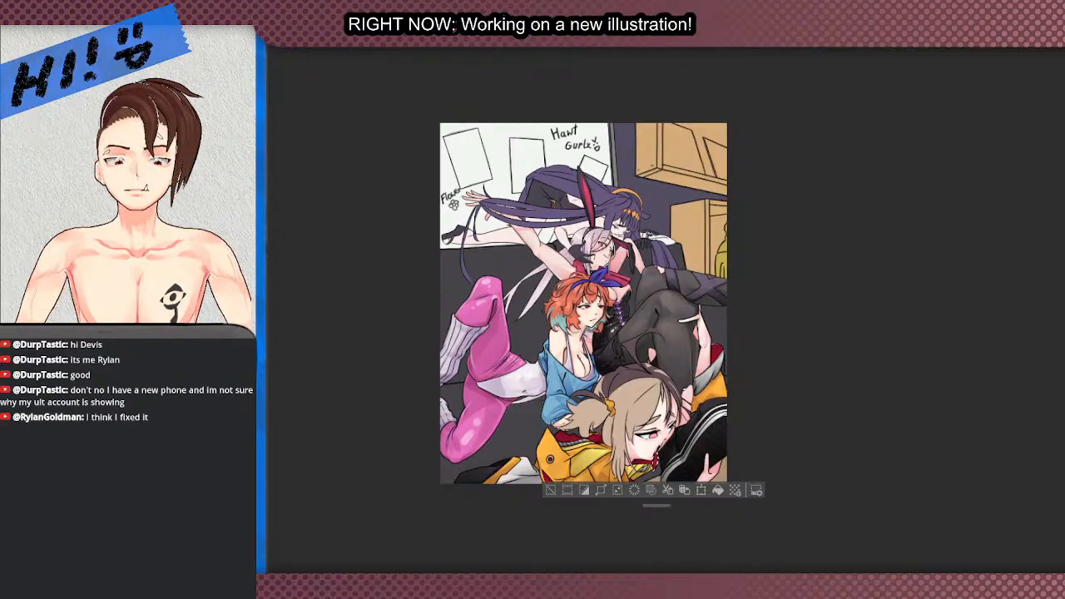
scroll(703, 363, "down", 1)
scroll(577, 370, "up", 3)
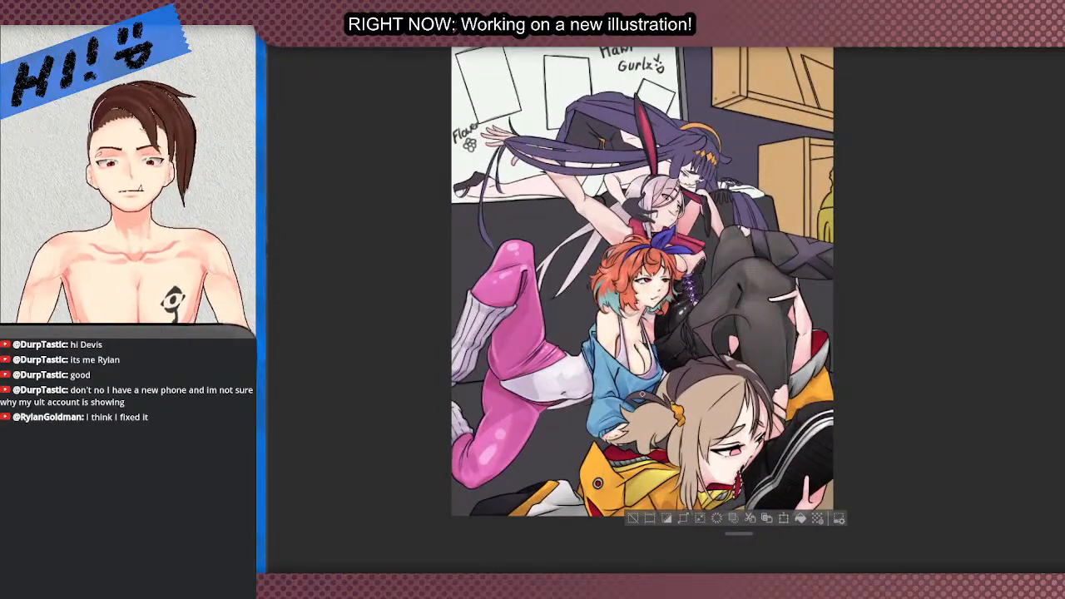
scroll(643, 394, "down", 2)
scroll(643, 394, "up", 3)
scroll(776, 361, "down", 2)
scroll(776, 361, "up", 1)
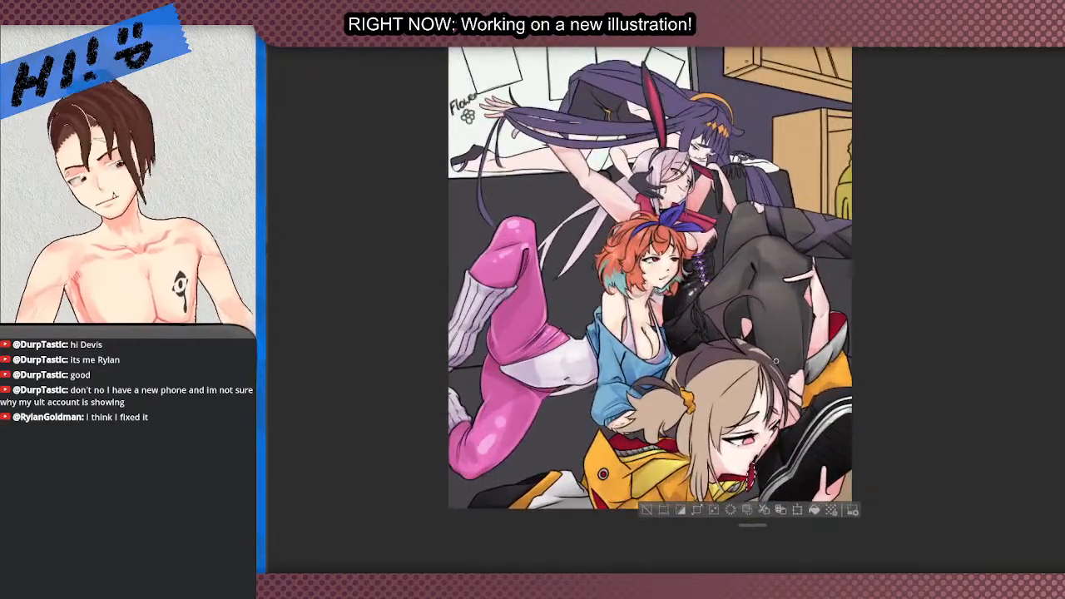
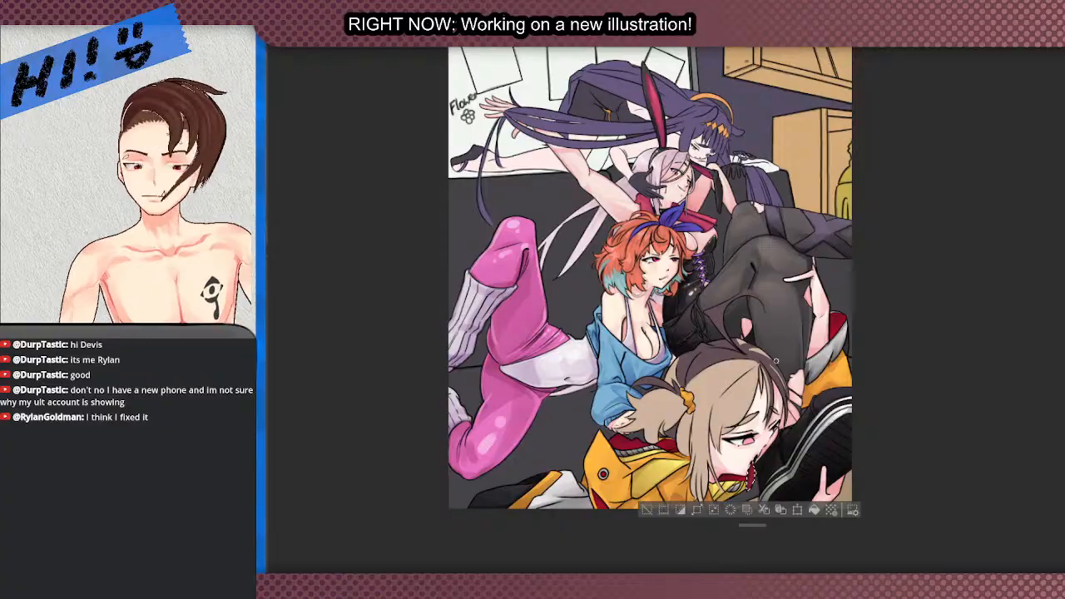
scroll(509, 435, "down", 2)
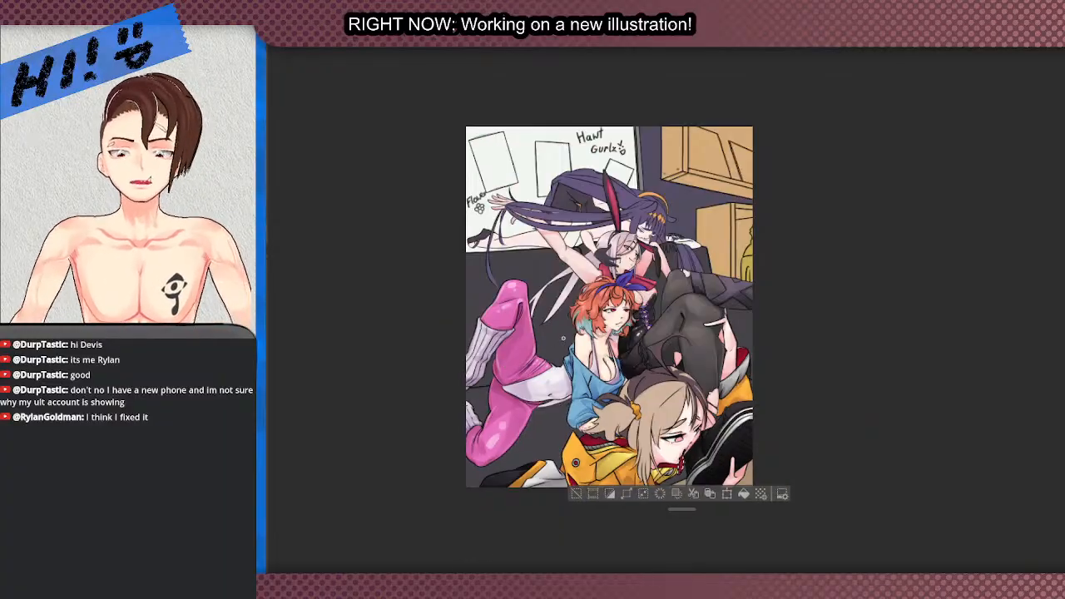
scroll(679, 466, "up", 2)
scroll(679, 466, "down", 2)
scroll(679, 466, "up", 3)
scroll(678, 462, "down", 1)
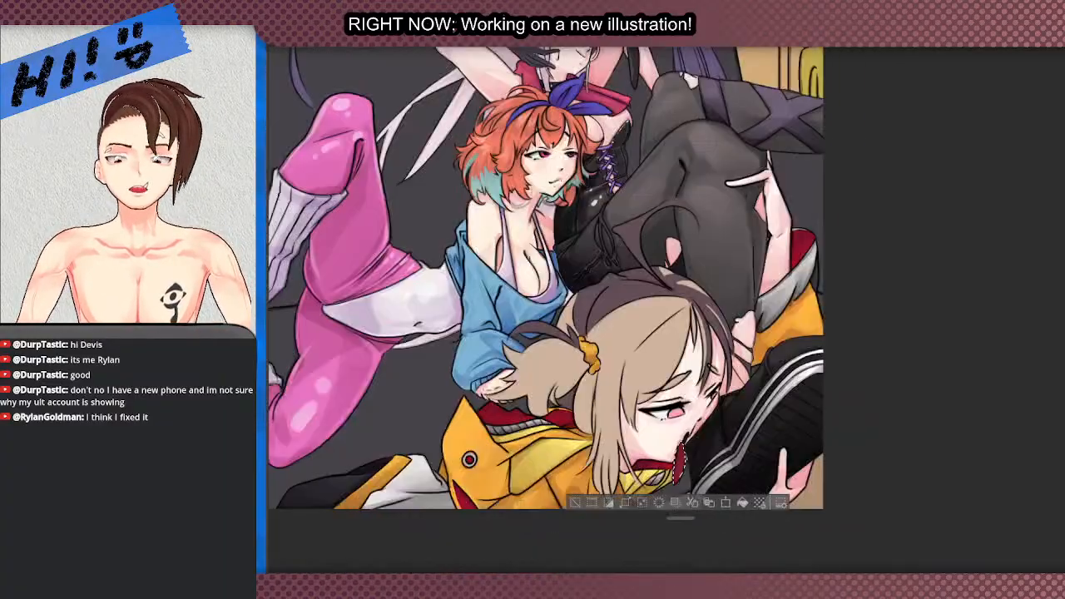
- Clear the selection and brush a darker pink shadow onto the iris of the foreground girl's nearer eye
left_click(576, 502)
left_click_drag(575, 503, 426, 559)
scroll(472, 483, "up", 3)
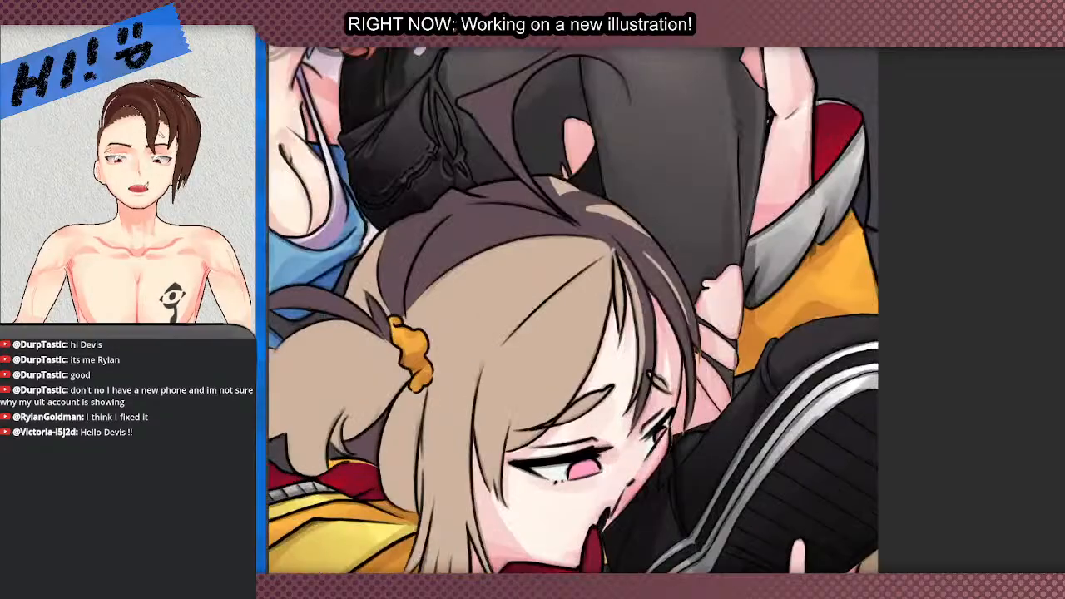
left_click_drag(485, 454, 516, 263)
scroll(516, 267, "up", 2)
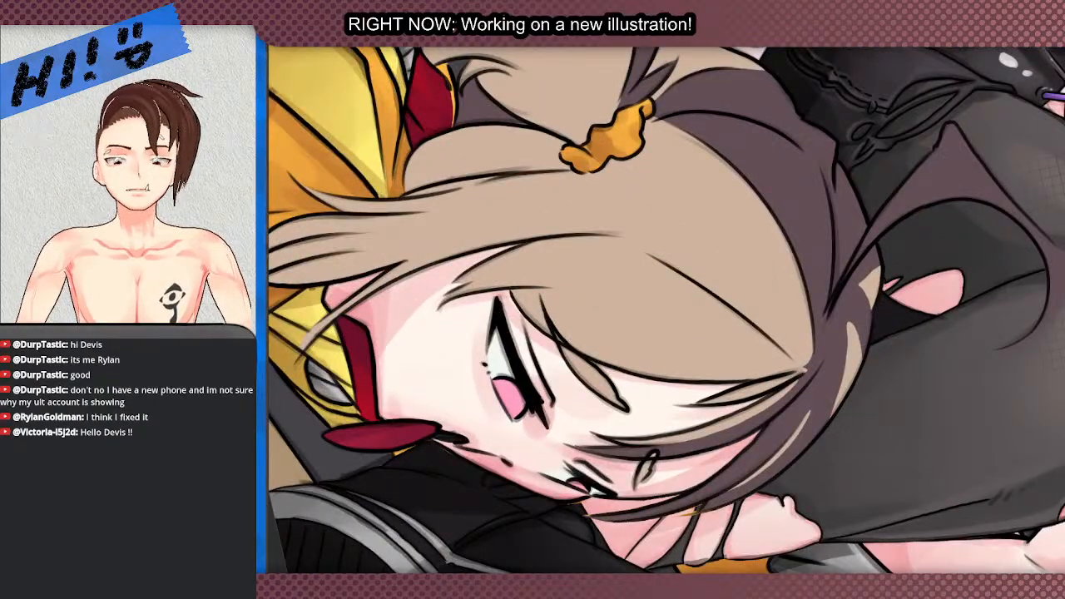
scroll(623, 258, "down", 1)
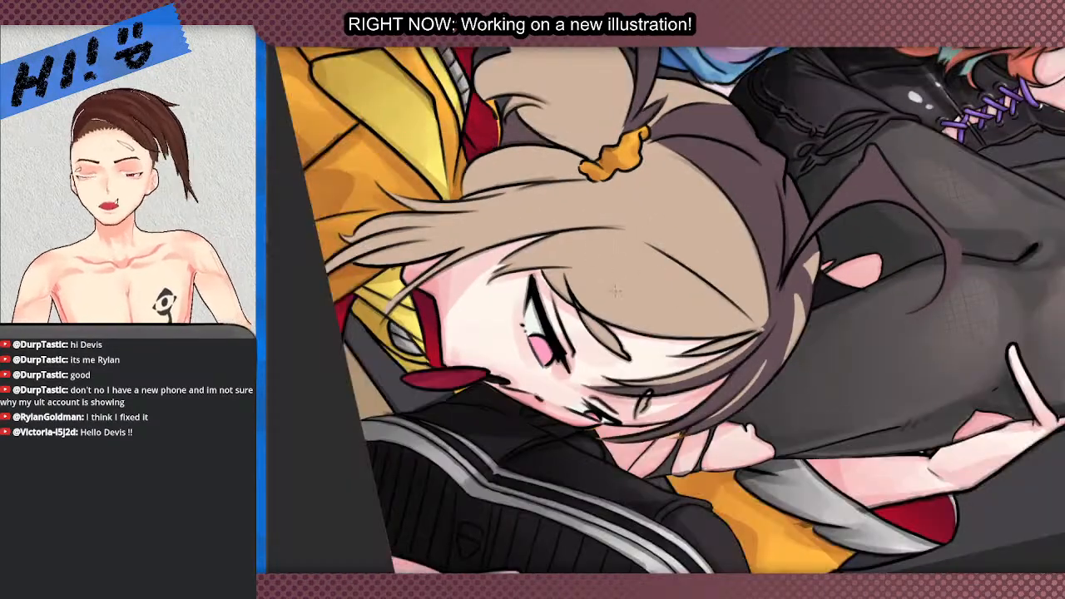
scroll(608, 317, "up", 1)
scroll(566, 333, "down", 1)
scroll(520, 349, "up", 2)
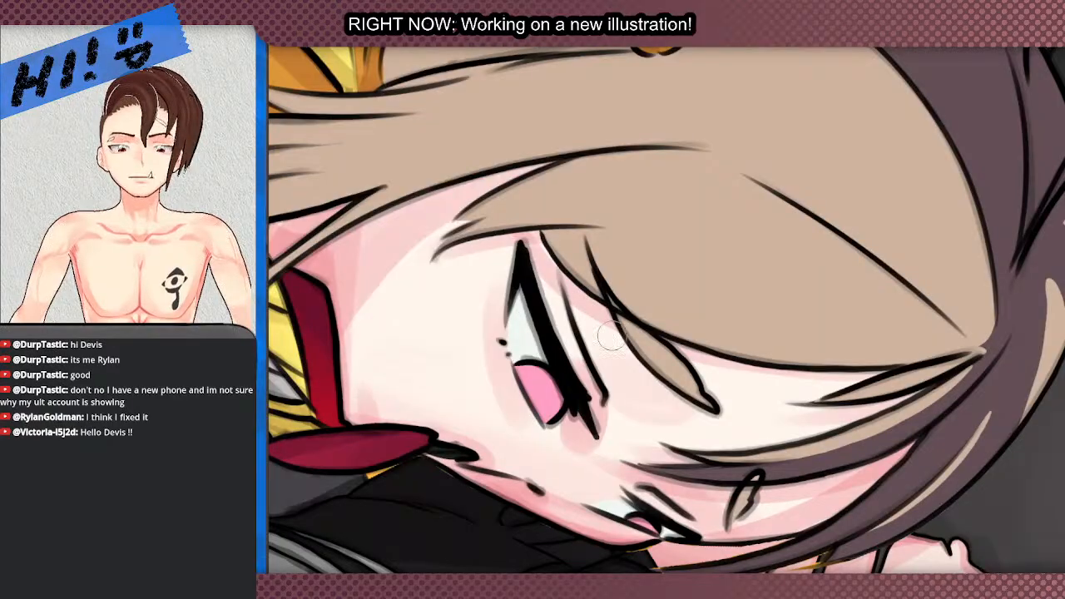
scroll(519, 329, "up", 1)
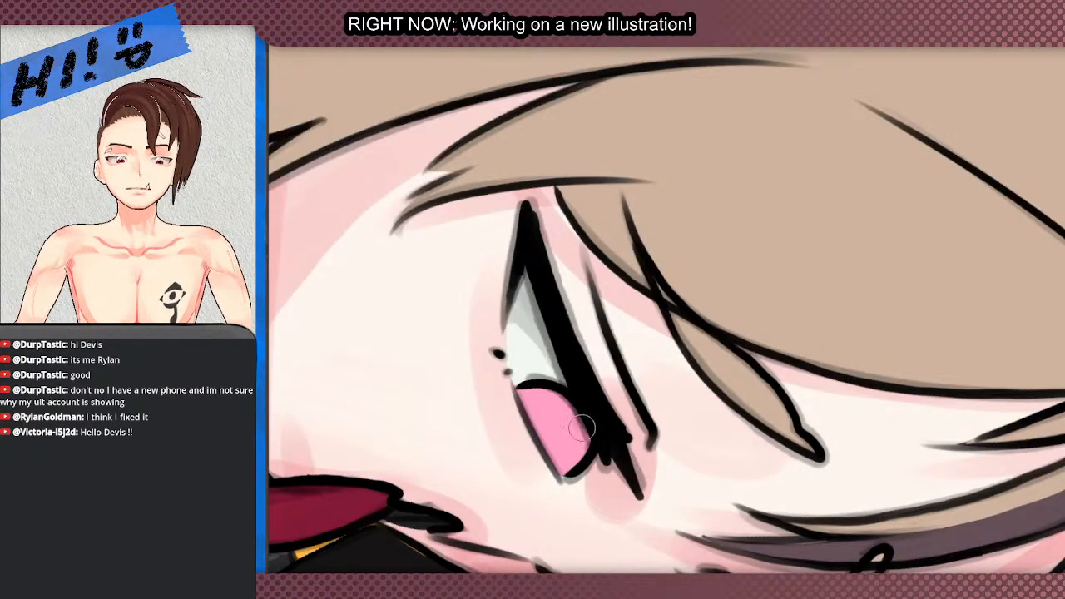
scroll(574, 453, "down", 1)
scroll(589, 383, "up", 1)
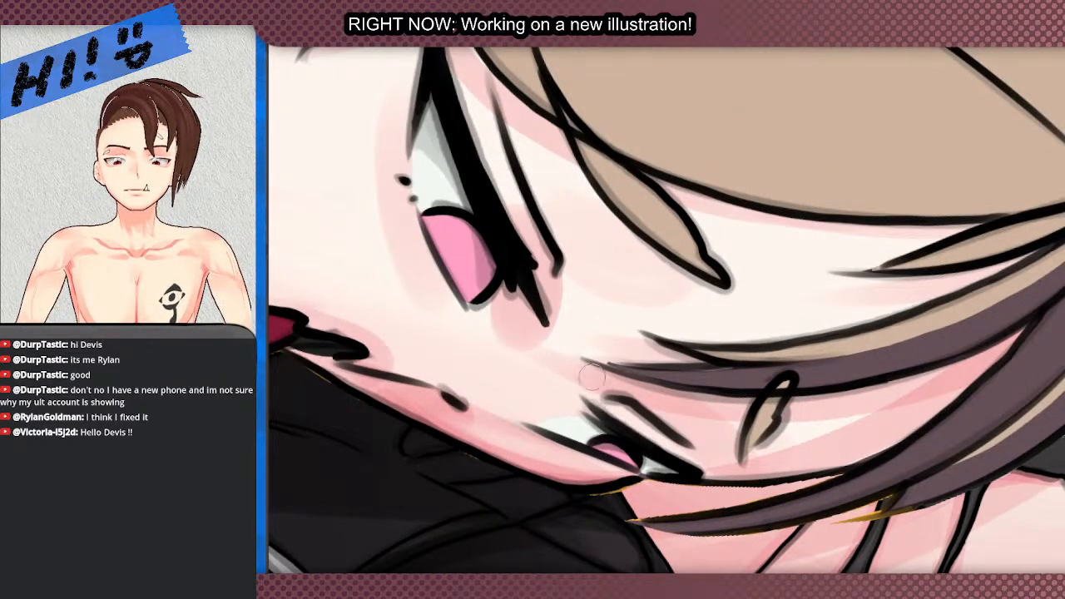
- Shade the iris of the foreground girl's farther eye in a darker mauve pink
scroll(550, 374, "down", 2)
scroll(517, 287, "up", 2)
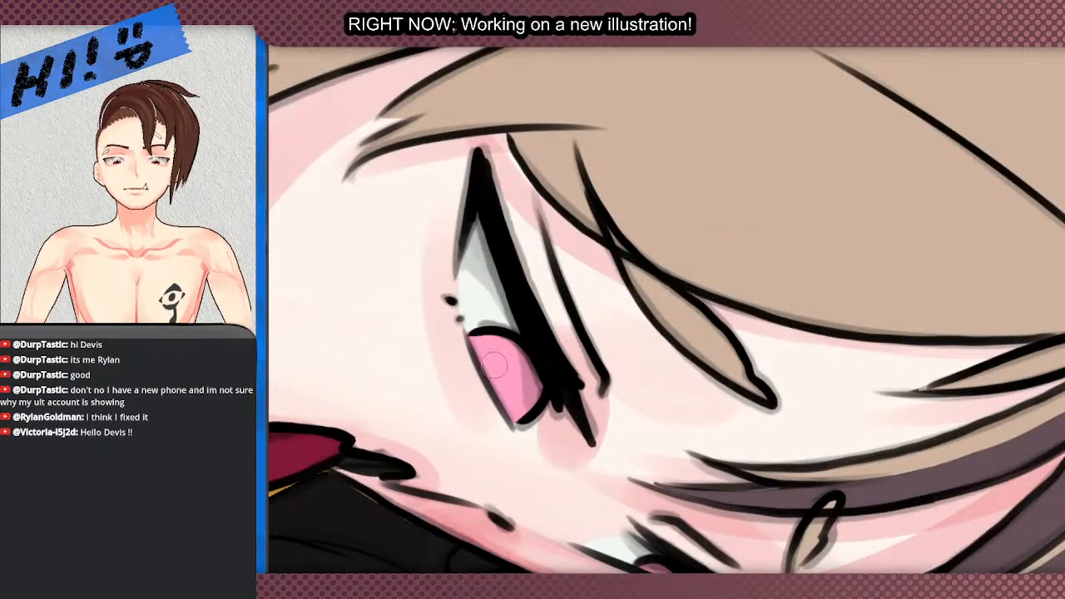
scroll(504, 364, "down", 2)
scroll(491, 279, "up", 2)
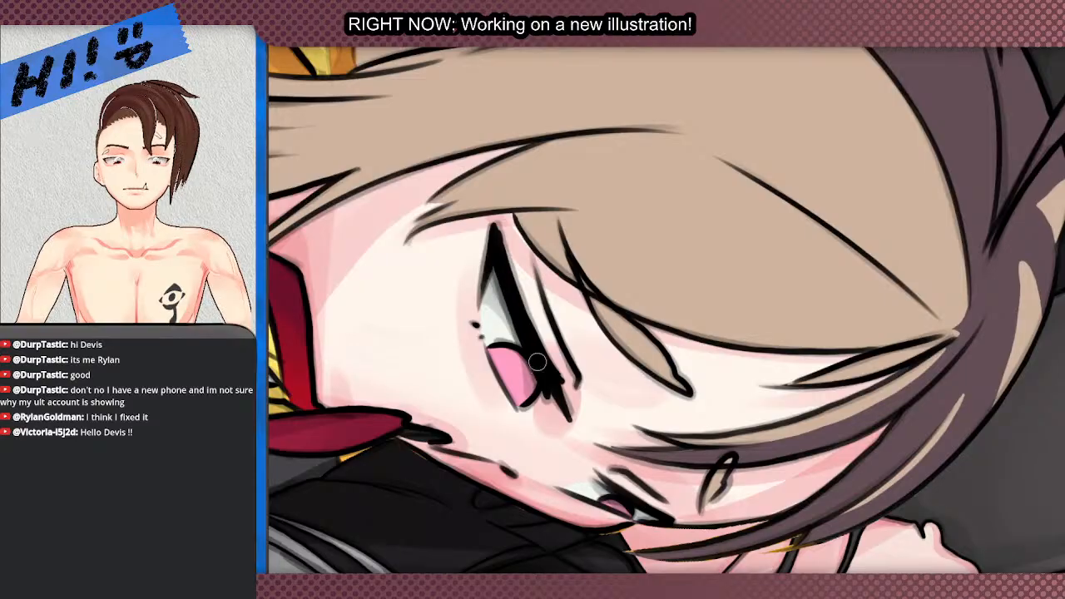
scroll(536, 367, "down", 2)
scroll(510, 342, "up", 2)
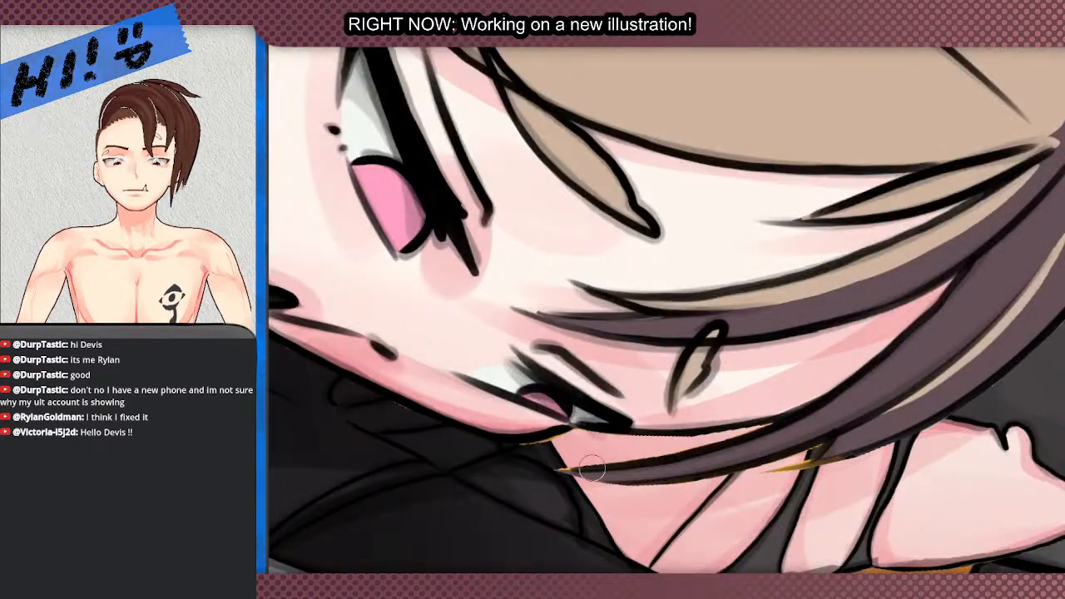
- Examine the foreground girl's shaded eyes and jacket beside the neighbouring characters, with the canvas tilted and upright
scroll(506, 369, "down", 3)
scroll(454, 317, "up", 2)
scroll(492, 341, "down", 4)
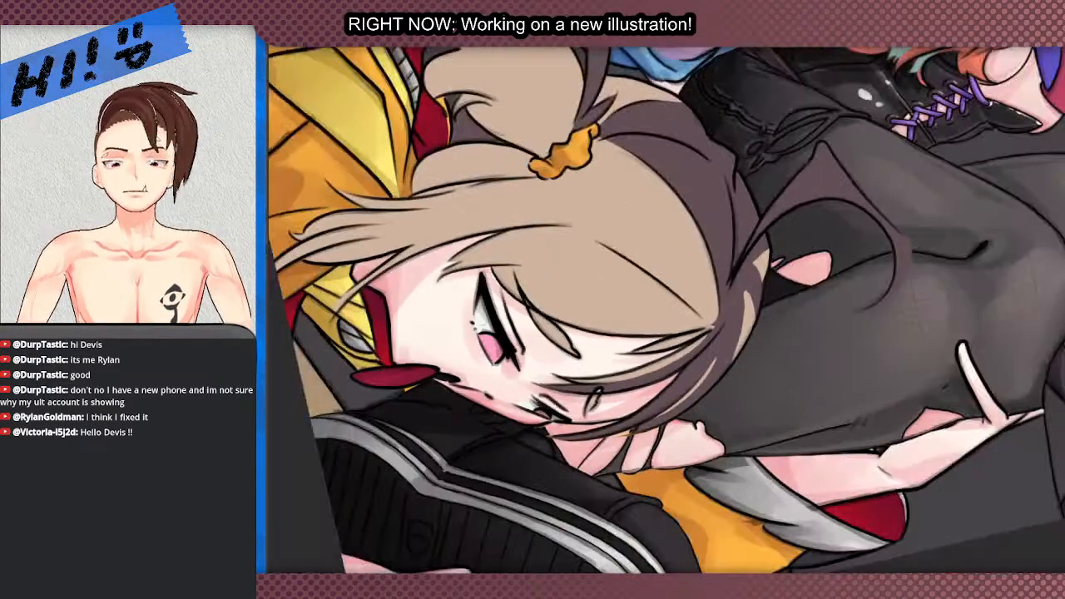
scroll(496, 340, "up", 1)
scroll(497, 340, "down", 1)
scroll(497, 339, "up", 1)
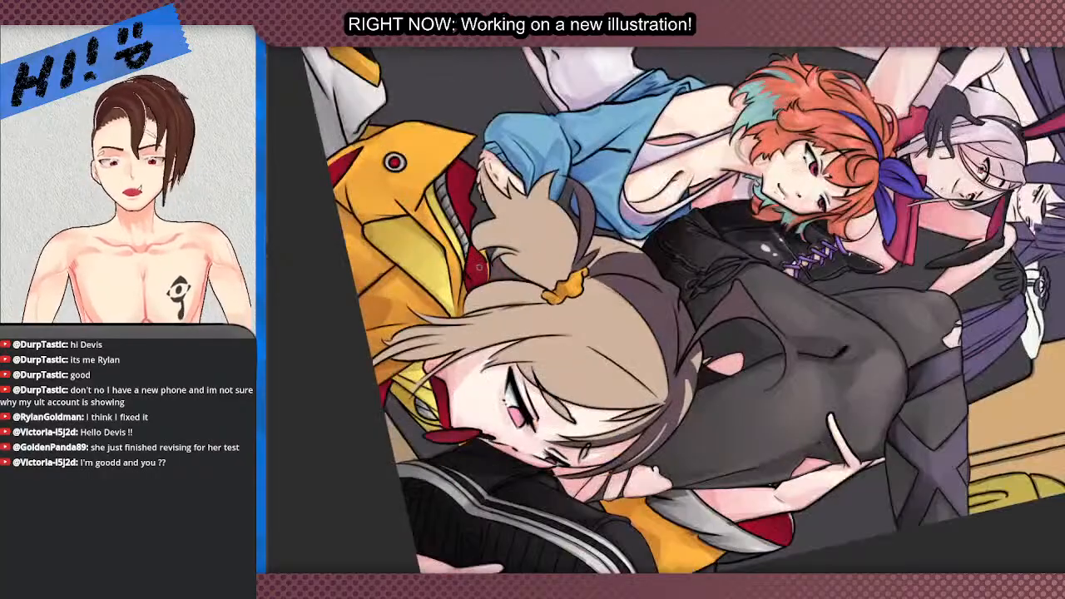
scroll(484, 278, "down", 1)
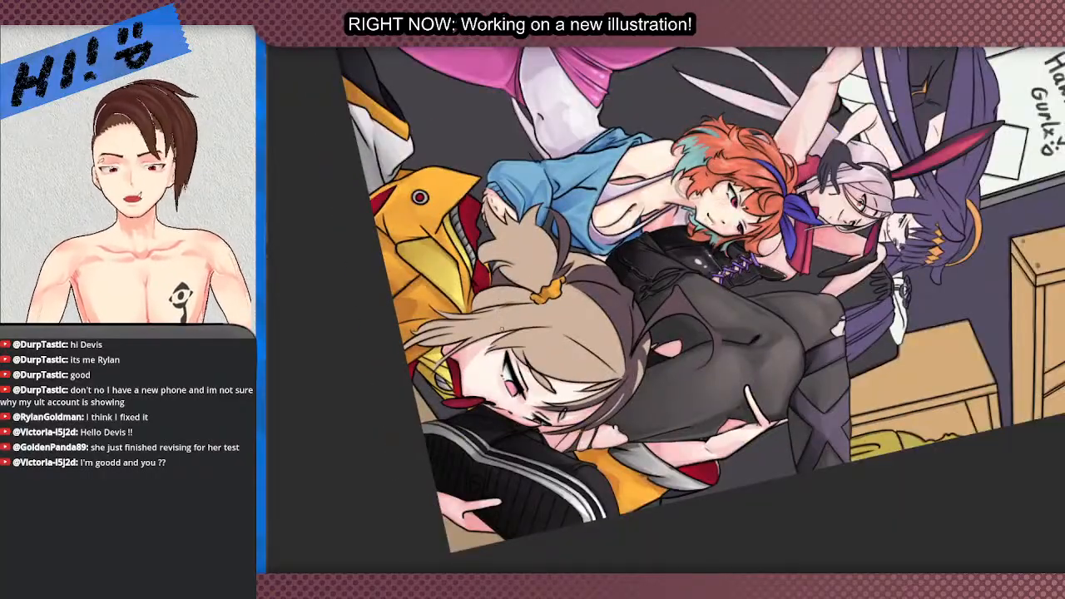
scroll(545, 341, "down", 3)
scroll(545, 341, "up", 3)
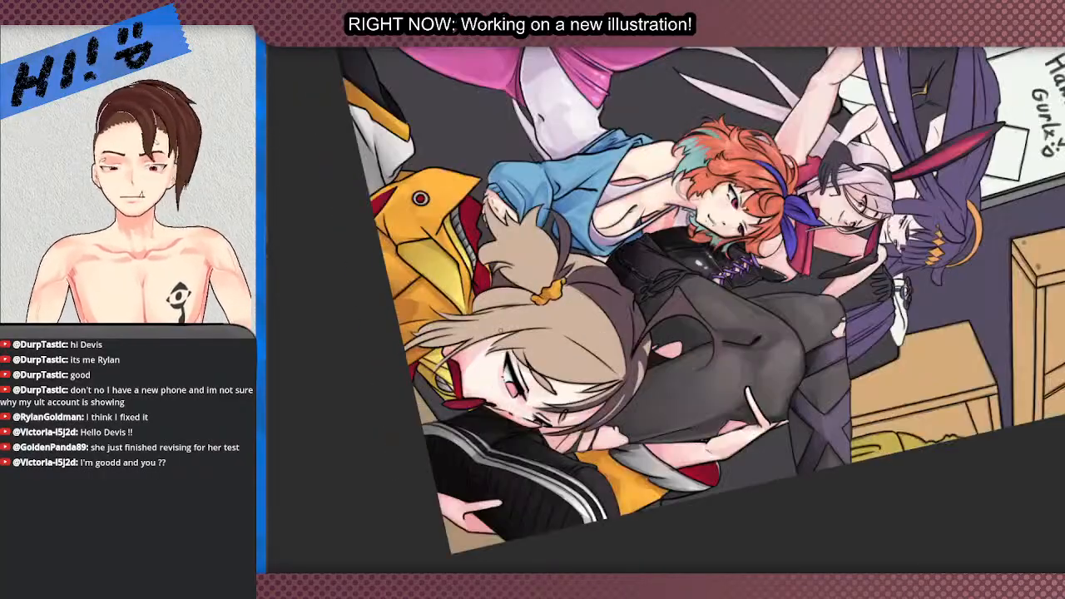
scroll(547, 343, "down", 3)
scroll(483, 350, "up", 3)
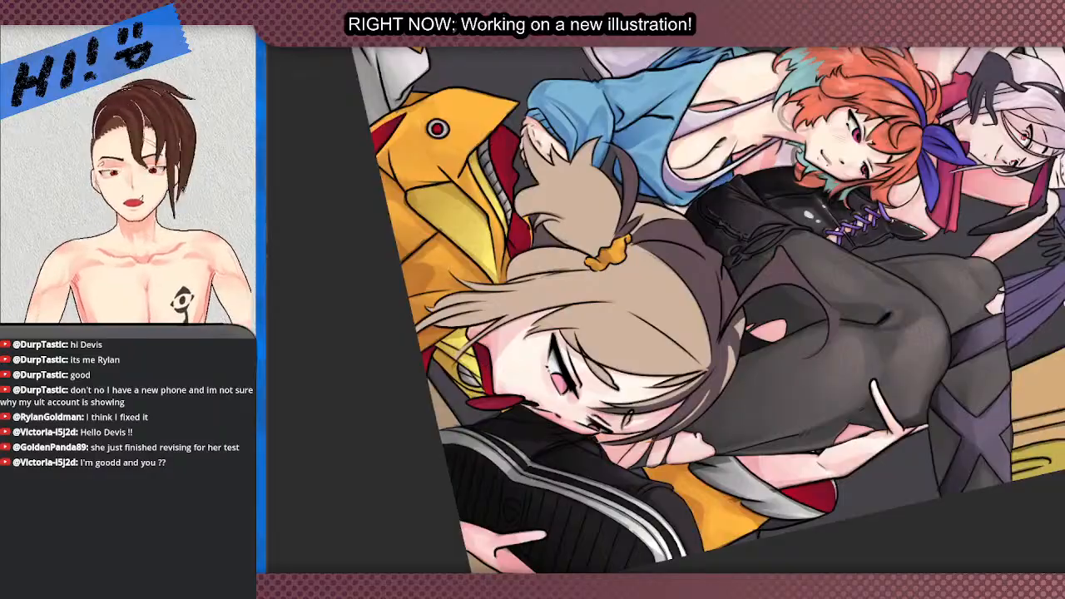
key("5")
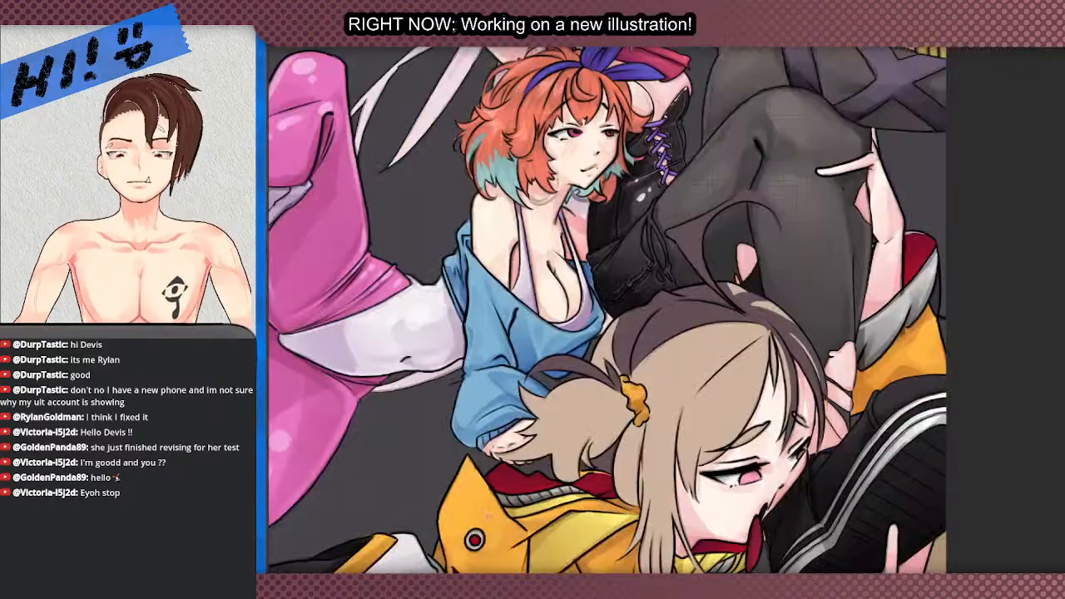
scroll(587, 259, "down", 1)
scroll(778, 383, "down", 3)
scroll(772, 399, "up", 5)
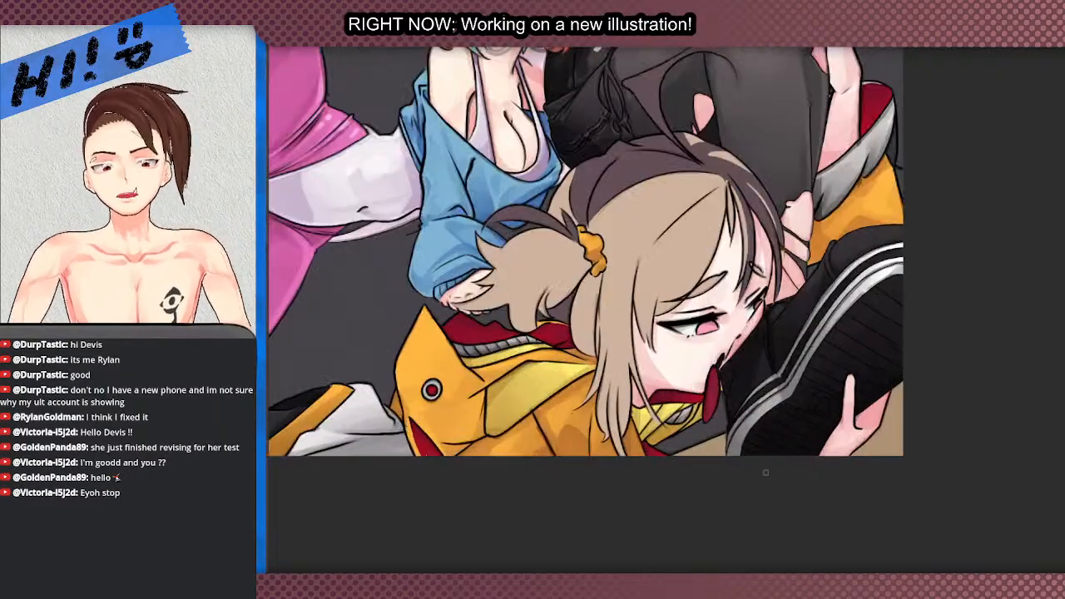
scroll(765, 471, "down", 1)
scroll(772, 406, "up", 1)
scroll(775, 177, "down", 1)
scroll(758, 209, "up", 1)
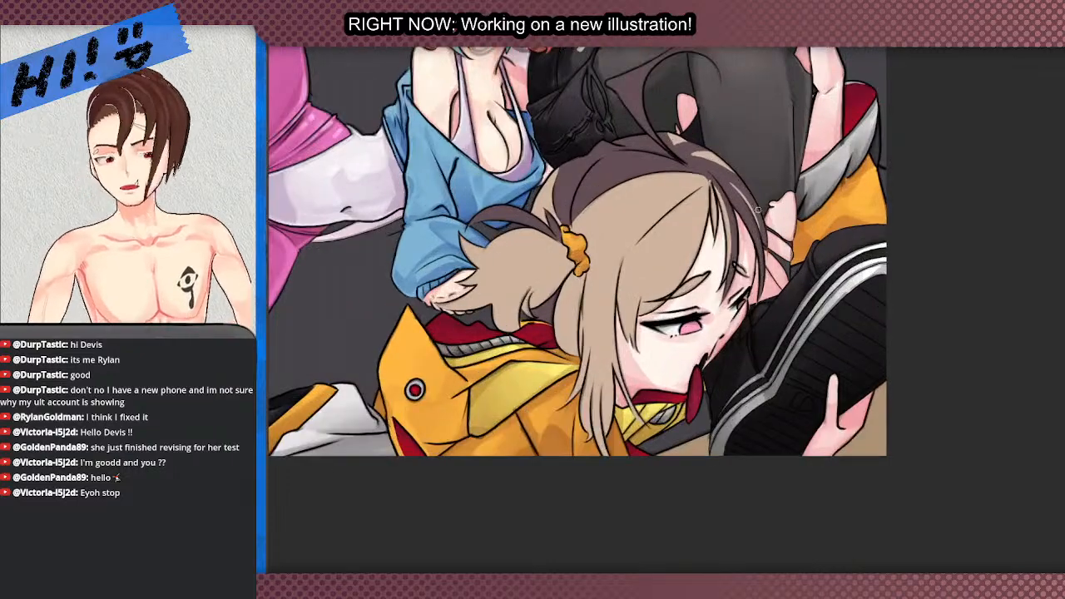
scroll(707, 300, "up", 4)
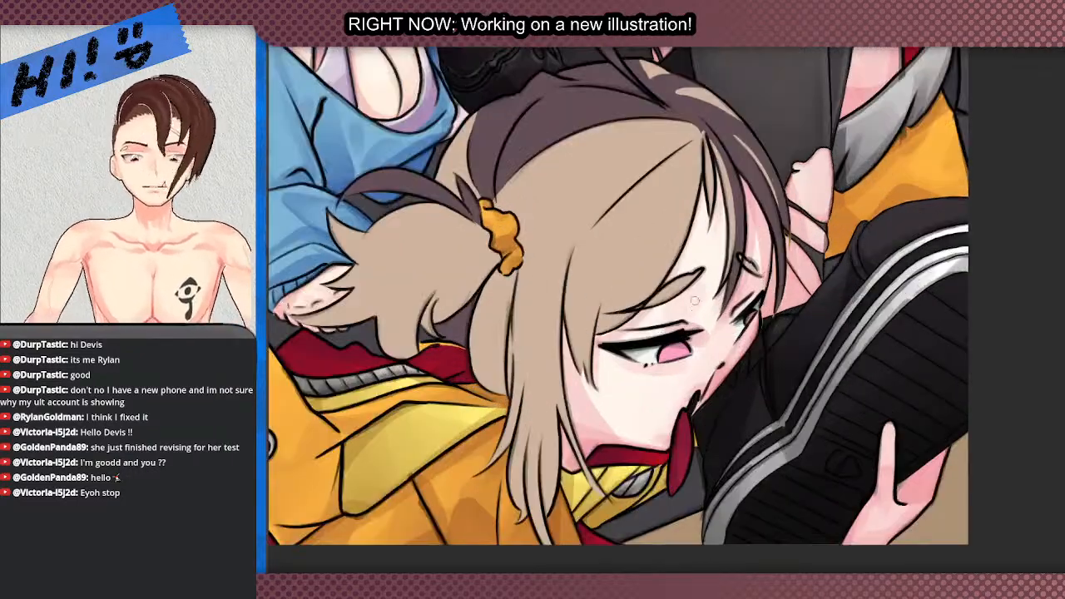
- Extend the darker pink shadow on the nearer eye's iris along the edge beneath the upper lashes
scroll(586, 438, "up", 1)
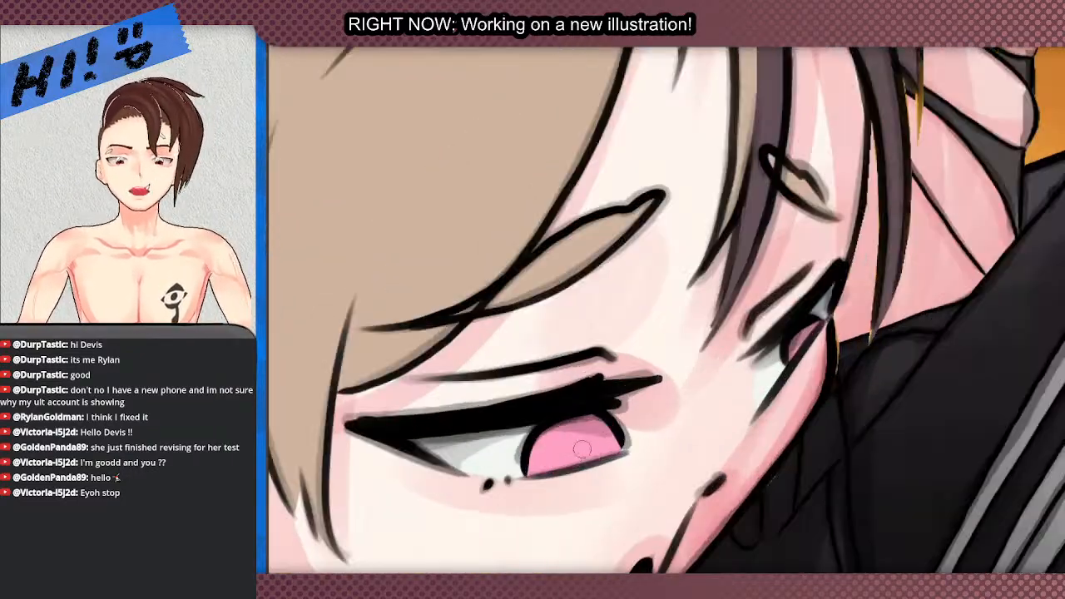
scroll(578, 441, "down", 2)
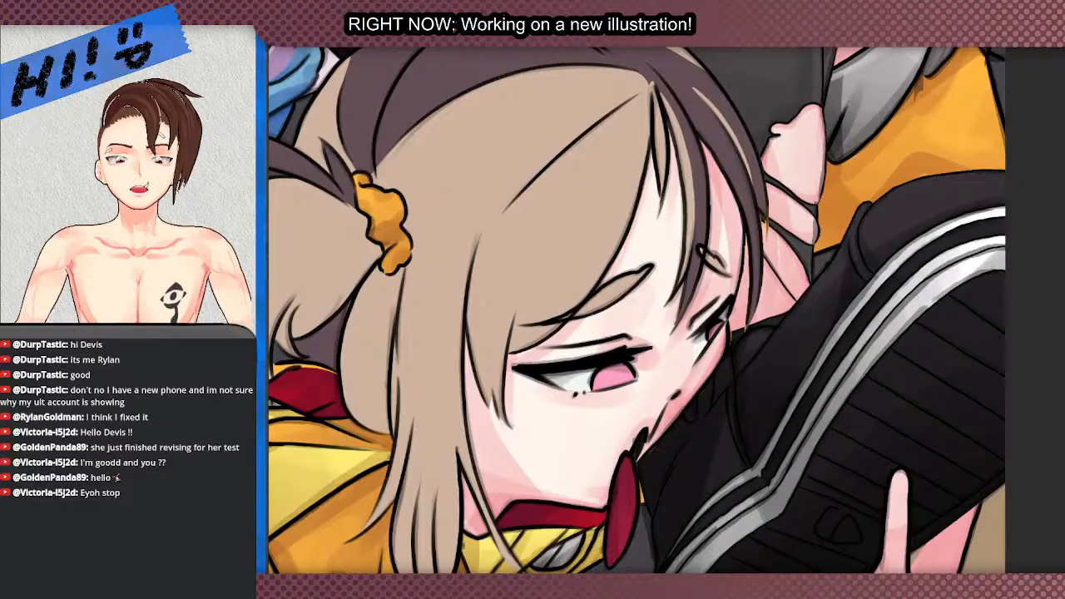
left_click_drag(582, 91, 424, 395)
scroll(425, 395, "down", 1)
scroll(680, 476, "up", 4)
left_click_drag(654, 308, 664, 352)
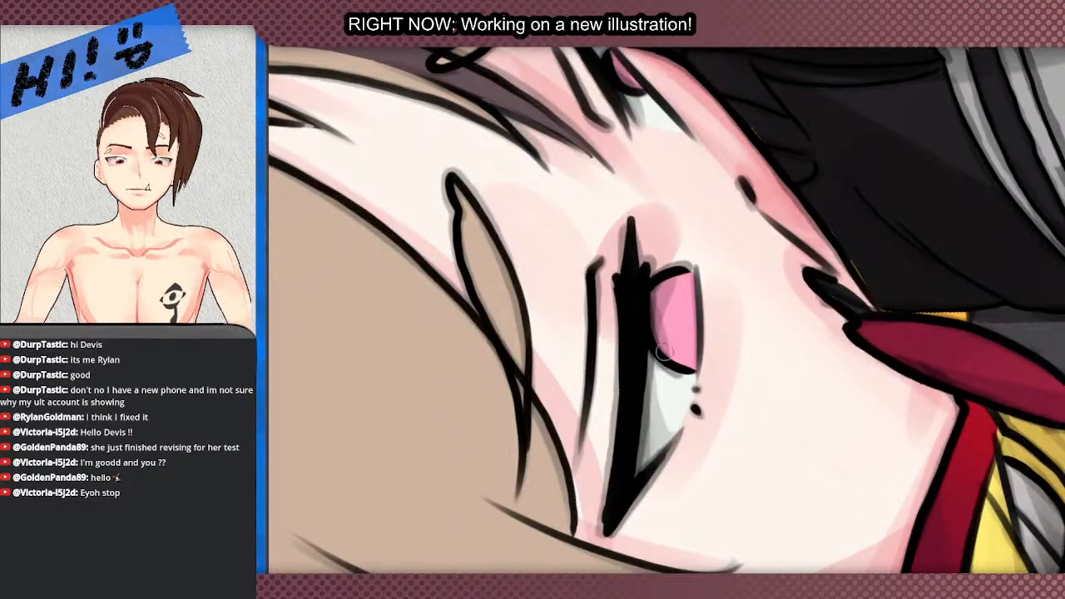
mouse_move(657, 301)
left_mouse_down()
mouse_move(675, 367)
mouse_move(663, 306)
left_mouse_up()
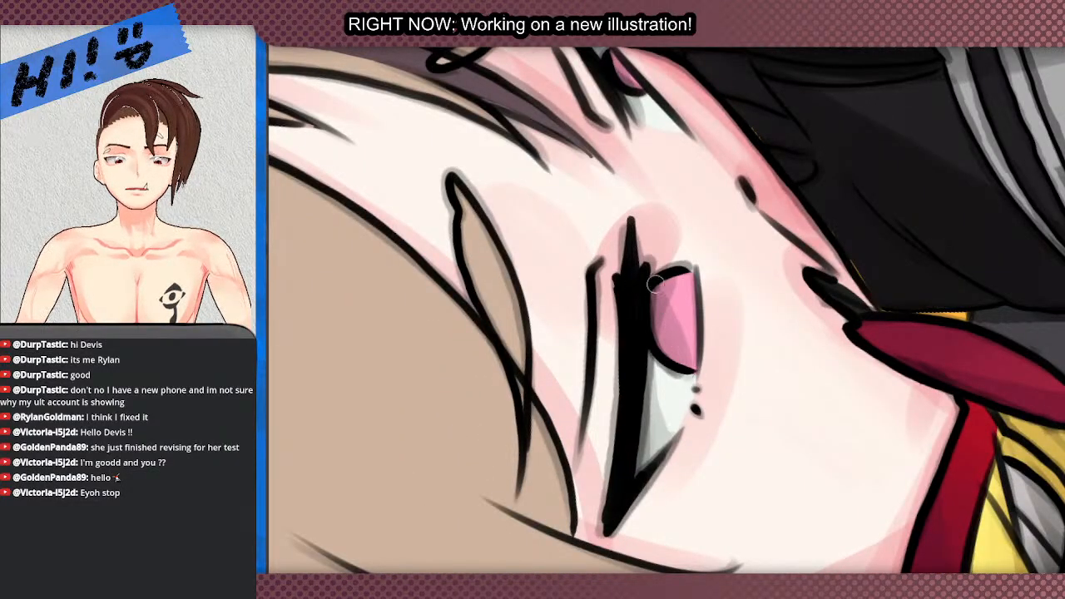
scroll(680, 286, "down", 2)
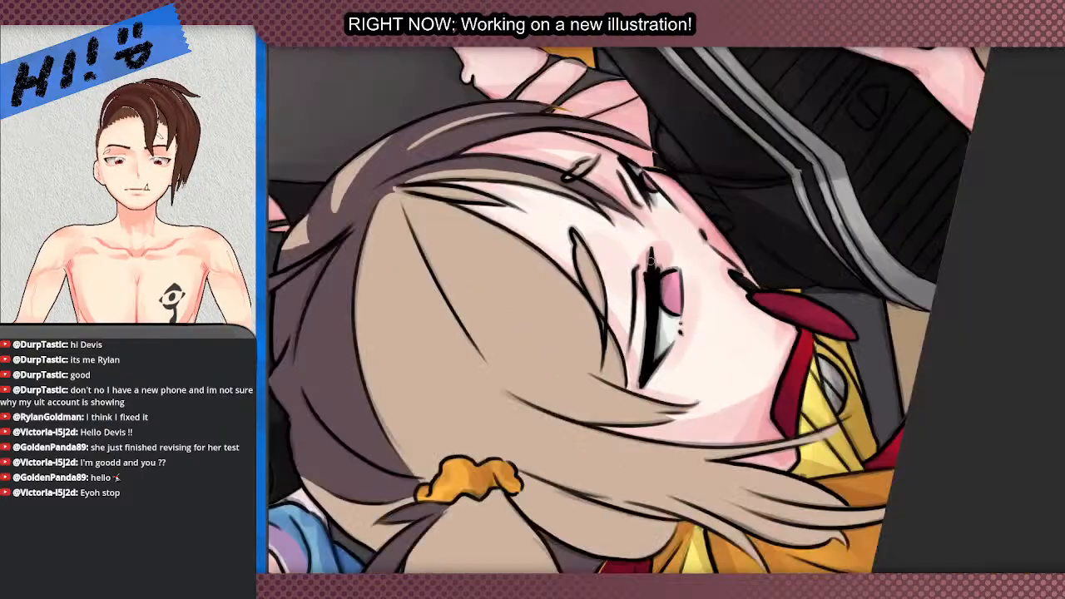
scroll(646, 133, "up", 2)
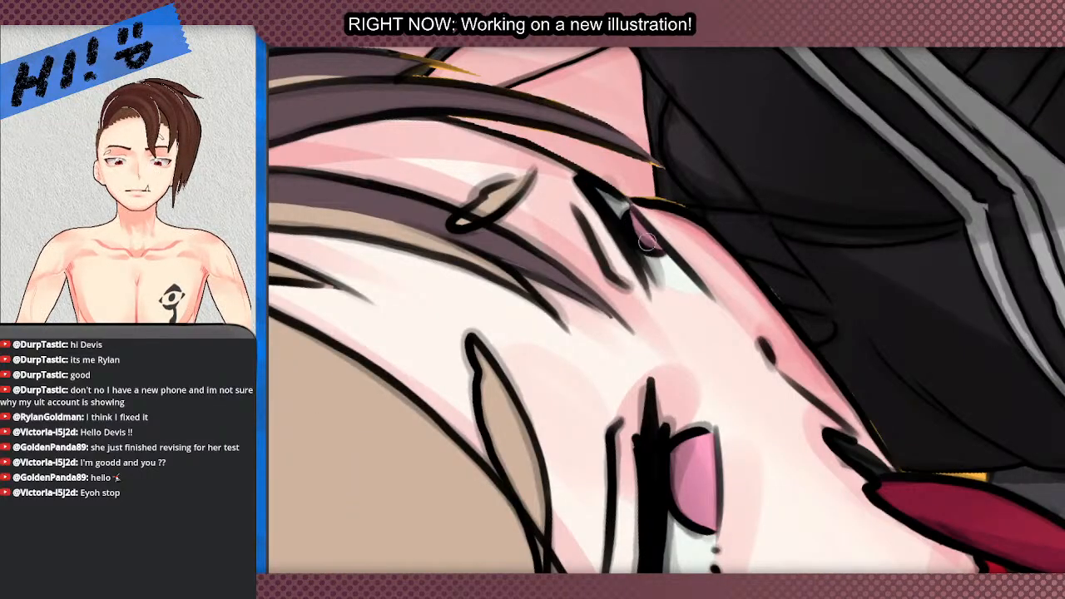
scroll(647, 241, "down", 2)
scroll(652, 307, "up", 2)
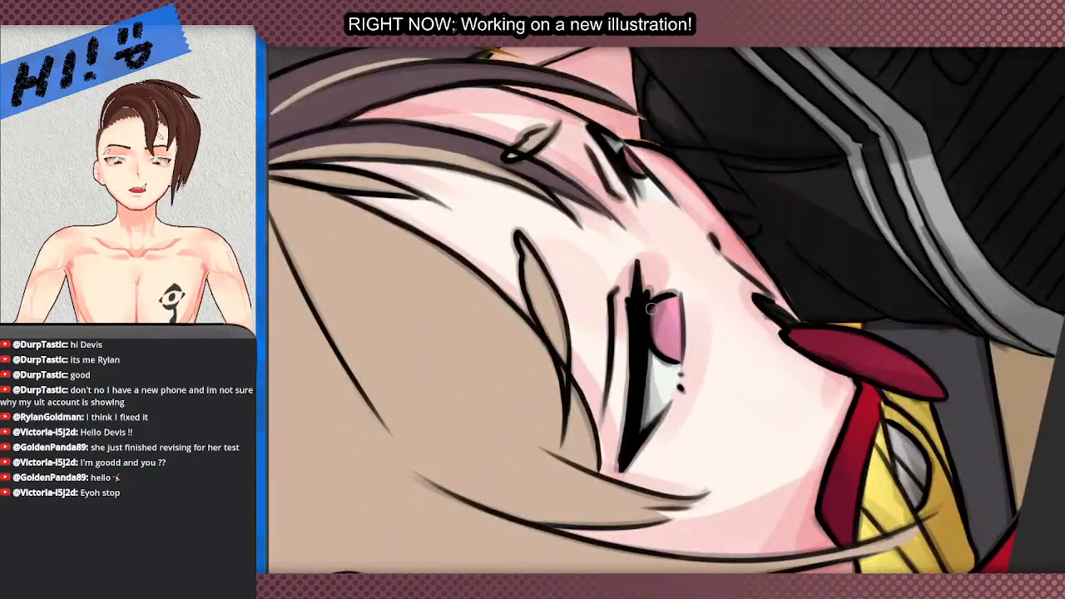
left_click_drag(651, 308, 645, 345)
key("ctrl+z")
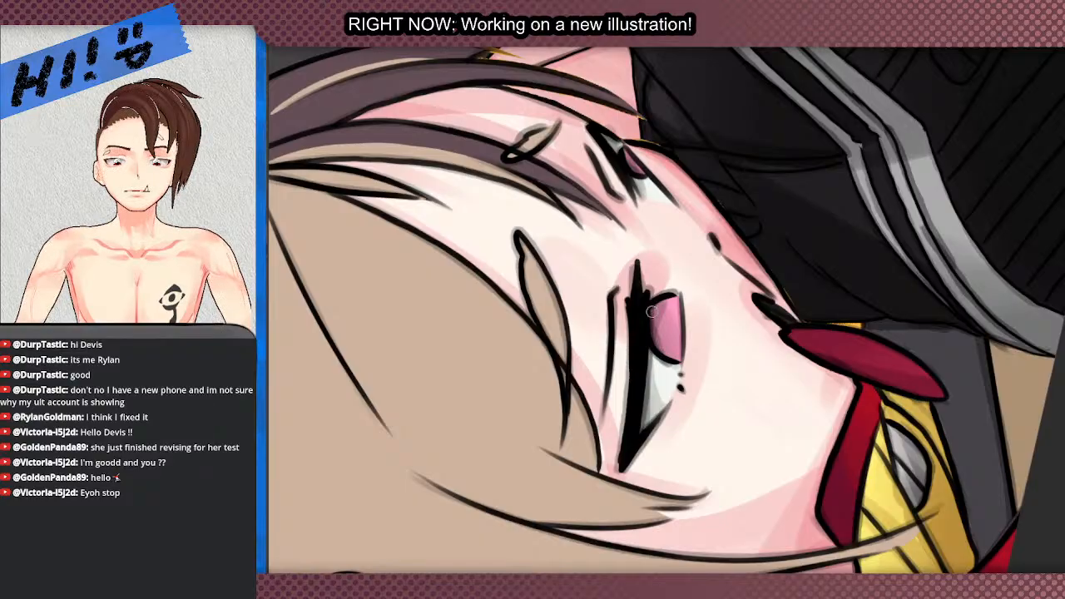
- Select the main beige hair area, including the side ponytail, of the character in the yellow jacket
scroll(651, 311, "down", 3)
scroll(571, 208, "down", 1)
scroll(447, 387, "down", 2)
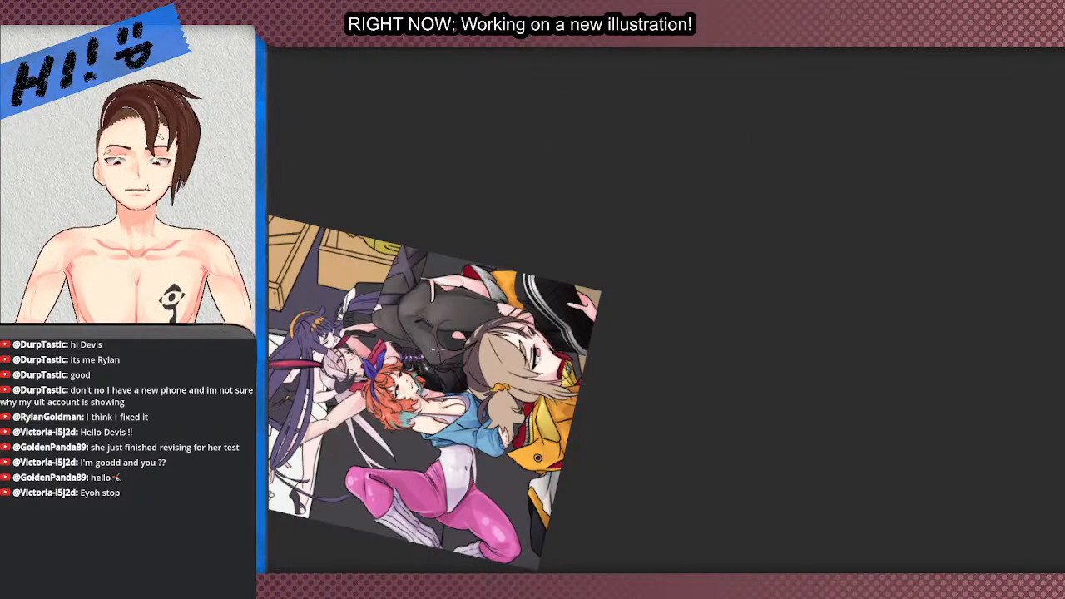
scroll(447, 387, "up", 2)
left_click_drag(573, 316, 335, 524)
key("ctrl+at")
scroll(533, 176, "down", 4)
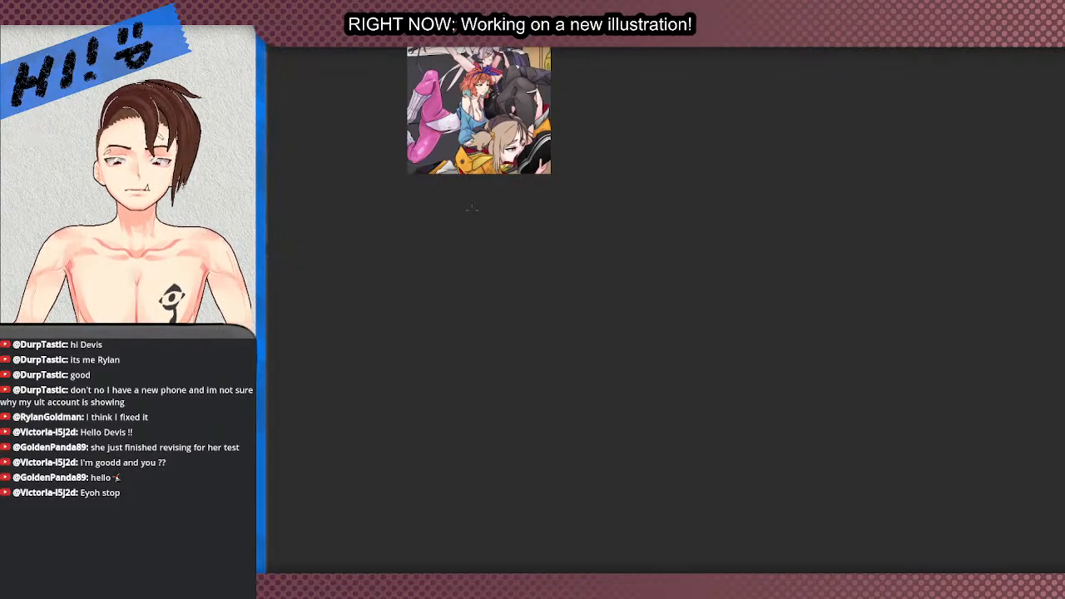
scroll(439, 70, "up", 5)
scroll(540, 299, "down", 1)
scroll(632, 301, "down", 2)
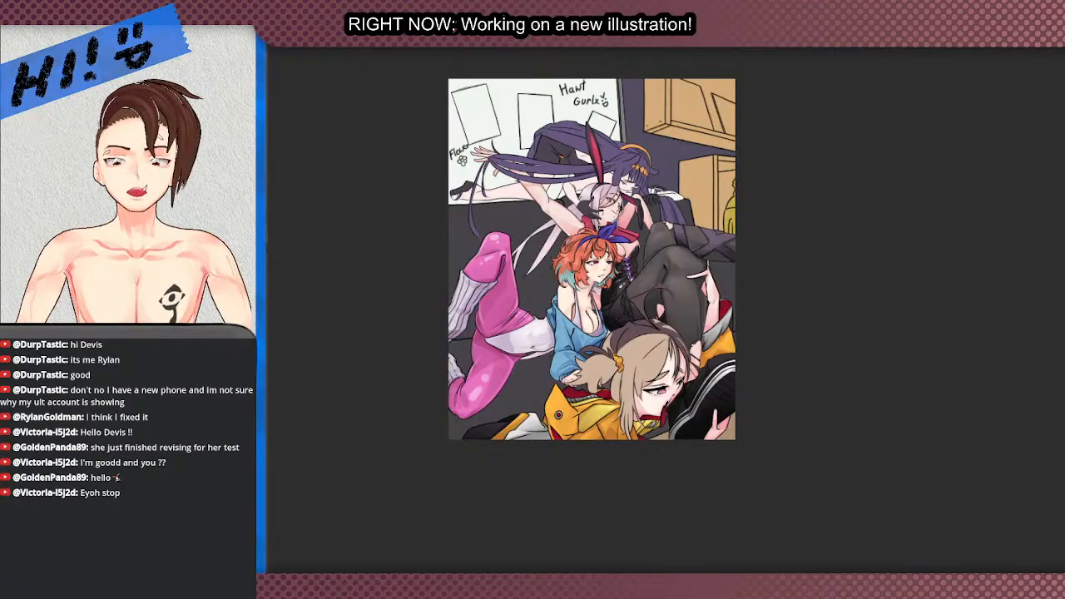
scroll(614, 317, "up", 2)
left_click(614, 317)
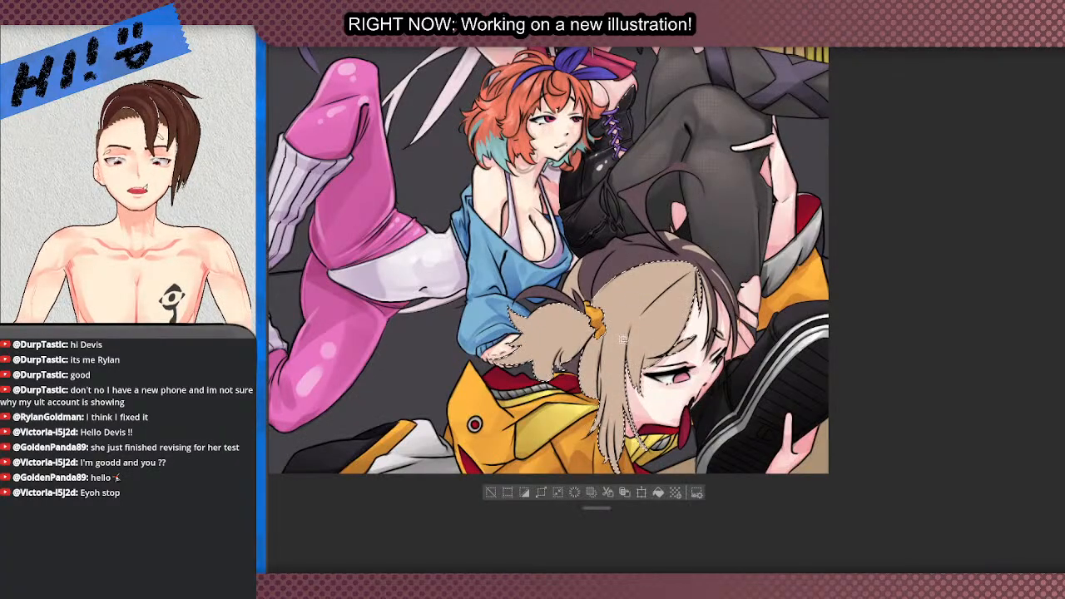
- Add the small beige strands beside the forehead and the beige streaks on the crown to the hair selection
scroll(614, 317, "up", 2)
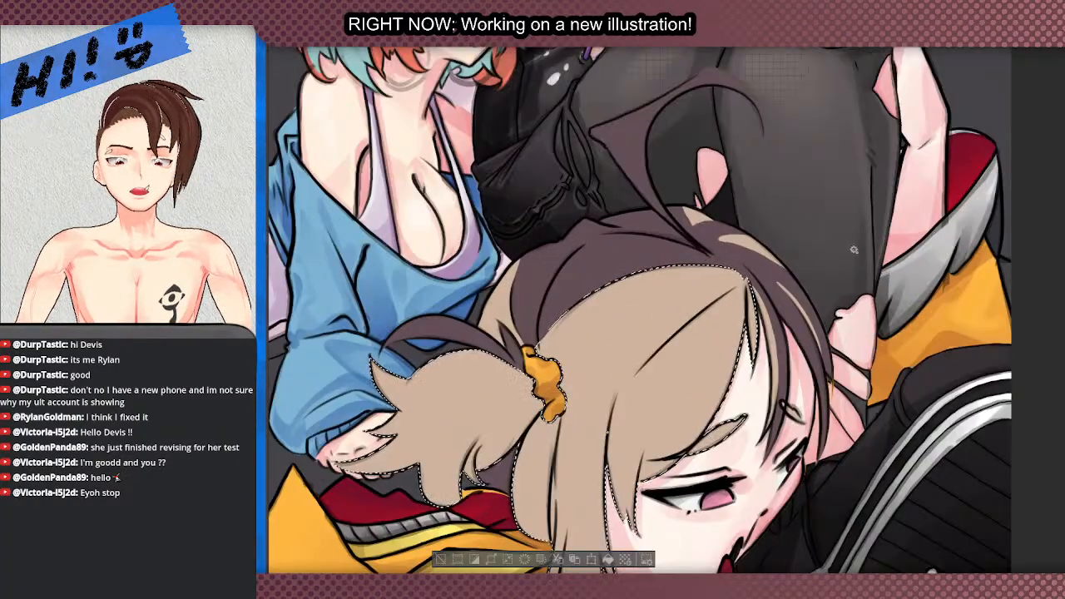
scroll(739, 371, "up", 1)
left_click(737, 373)
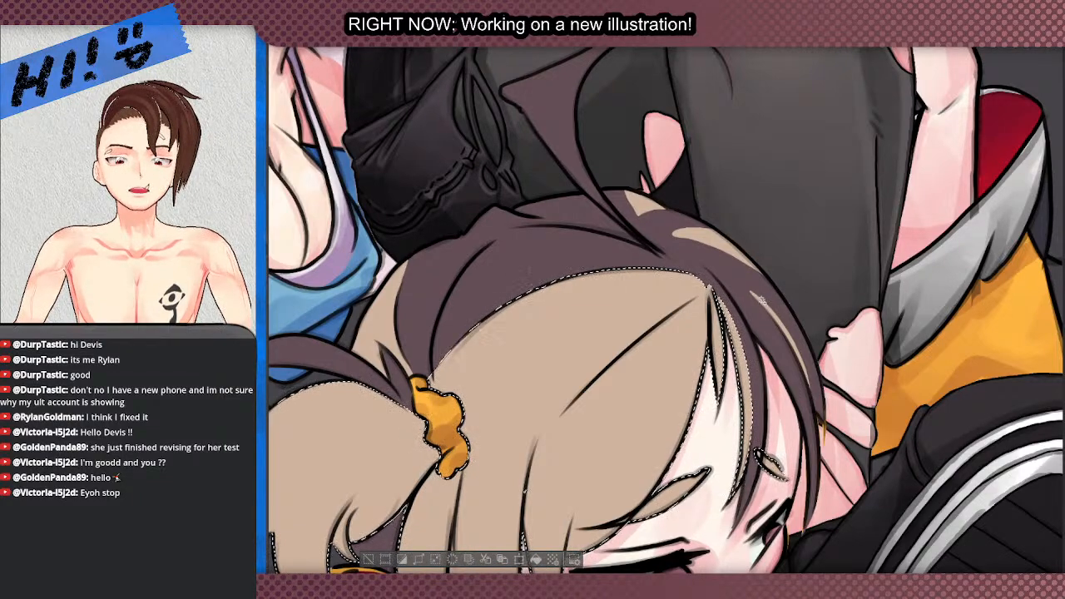
left_click(764, 358)
left_click(665, 207)
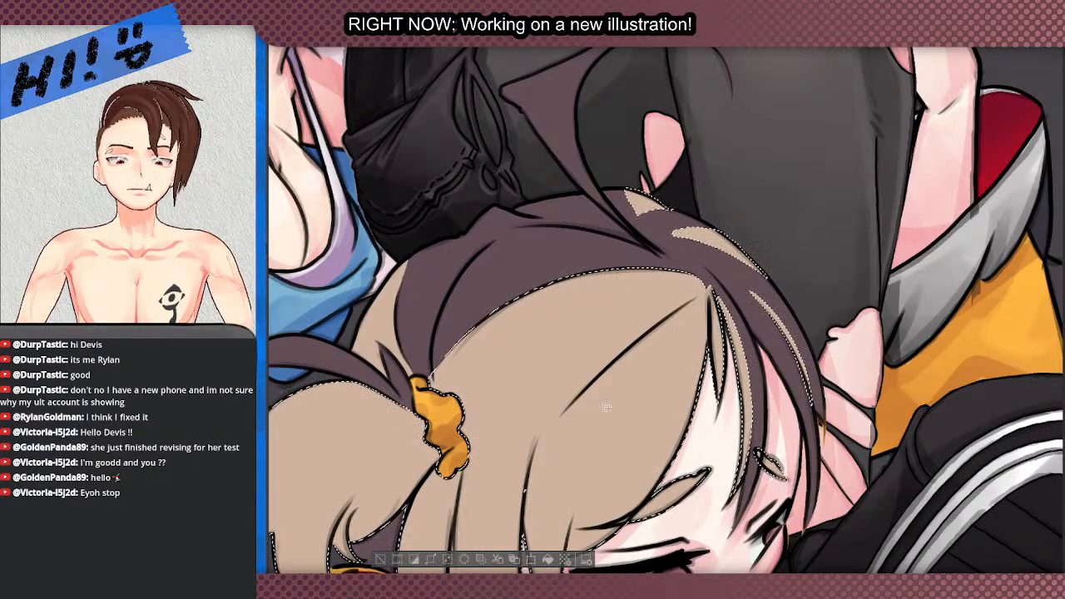
- Add the dark brown hair, including the long curled strand above the head, to the selection
scroll(512, 202, "down", 1)
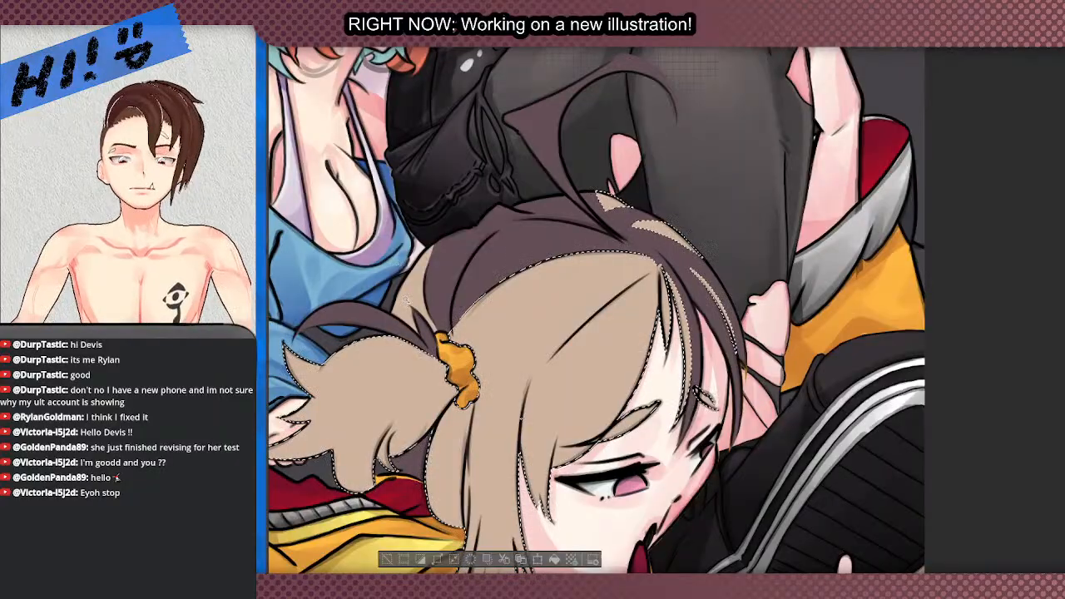
scroll(491, 267, "down", 1)
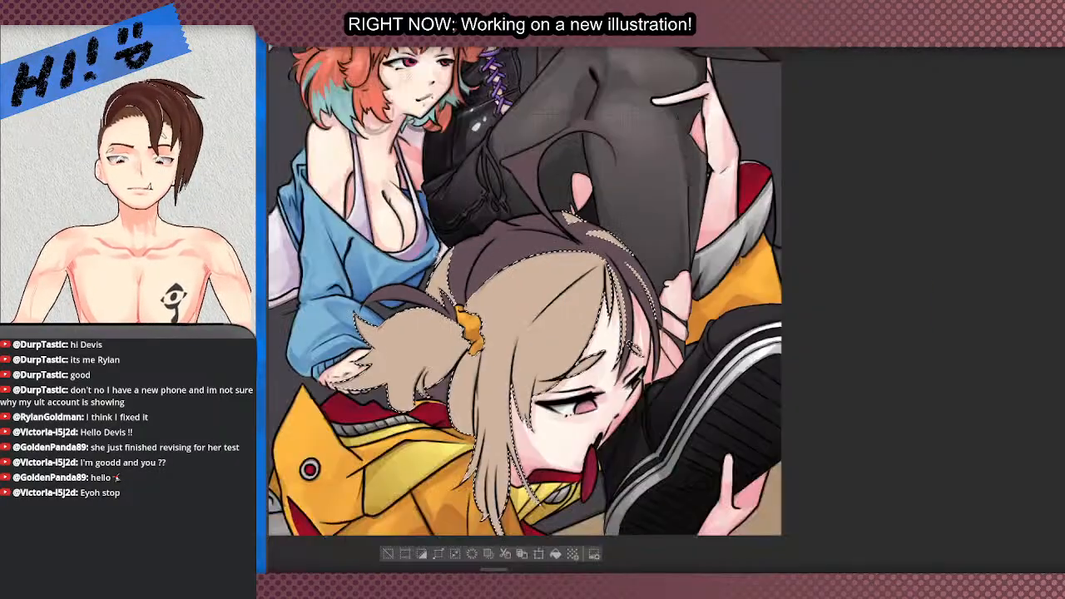
left_click(567, 215)
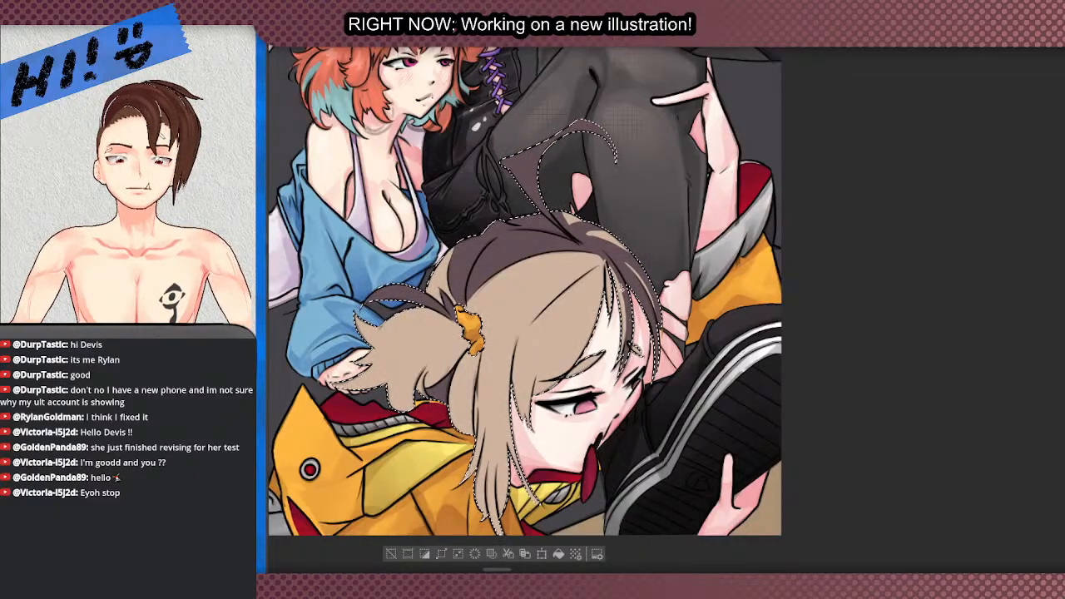
- Paint a darker shadow along the back of the head within the selected hair
scroll(524, 291, "down", 5)
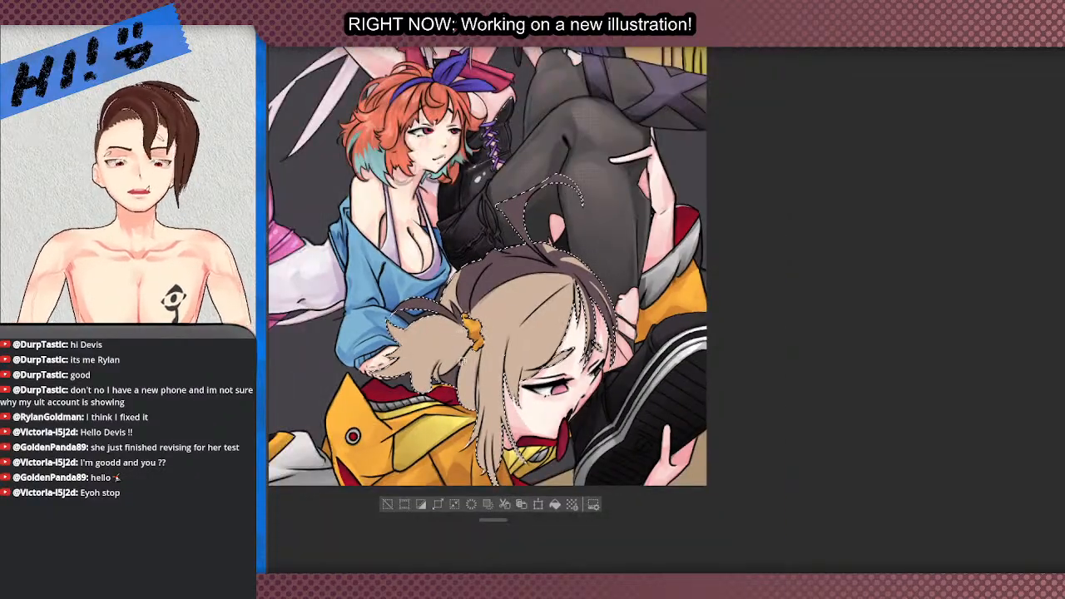
scroll(380, 349, "up", 3)
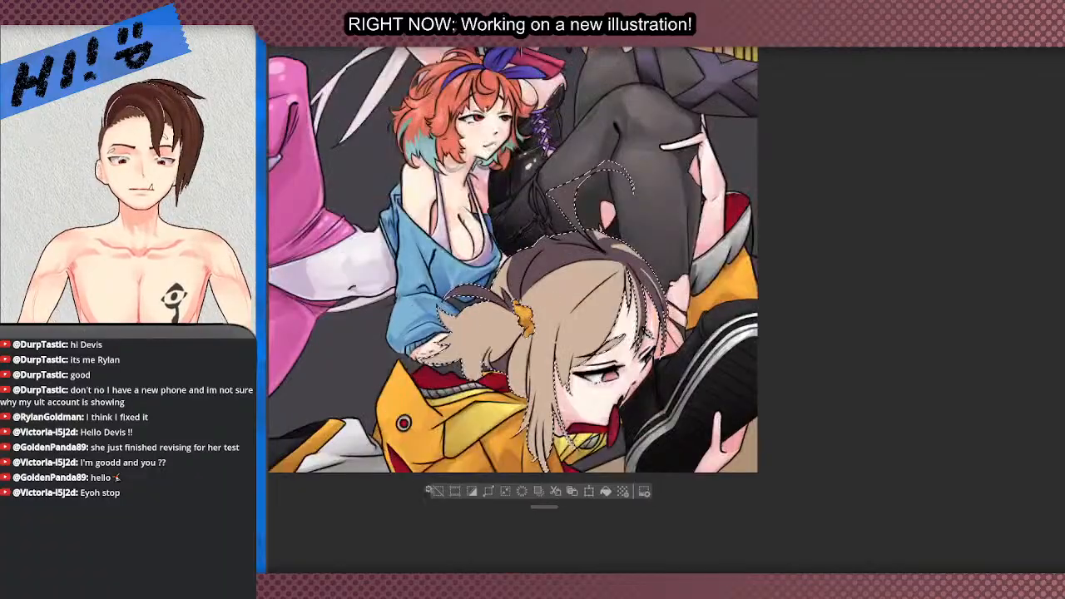
scroll(533, 349, "down", 4)
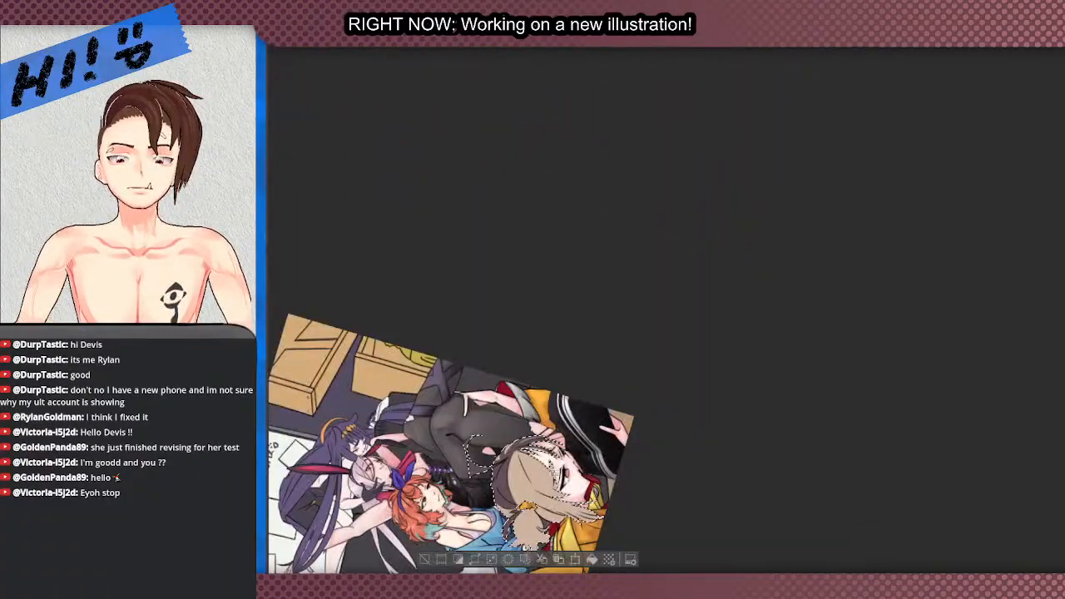
scroll(499, 516, "up", 4)
left_click(454, 499, "alt")
scroll(454, 499, "down", 3)
scroll(500, 499, "up", 4)
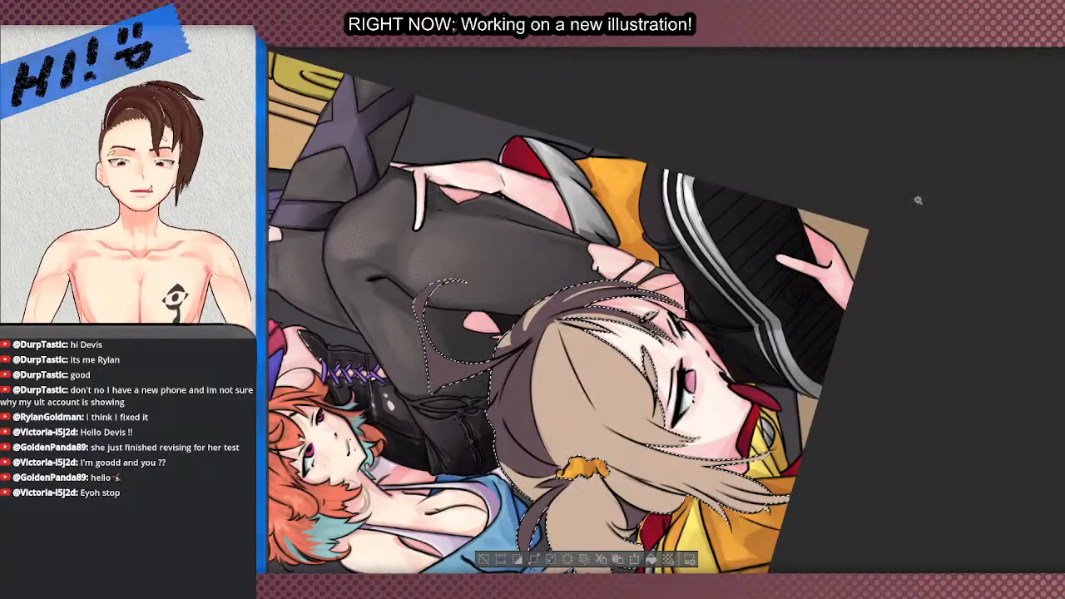
scroll(521, 365, "down", 3)
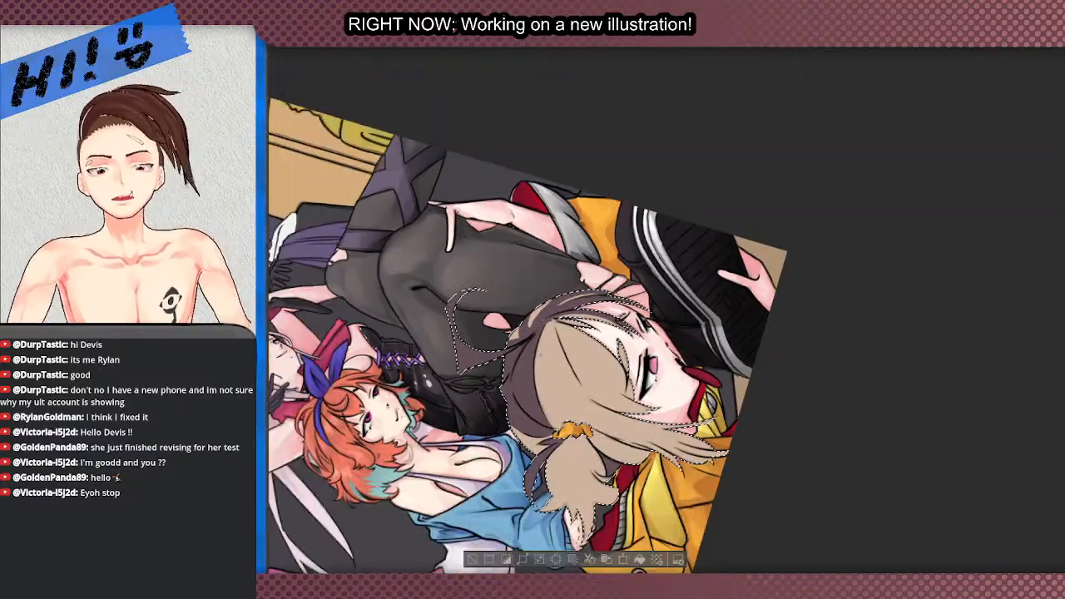
scroll(521, 365, "up", 3)
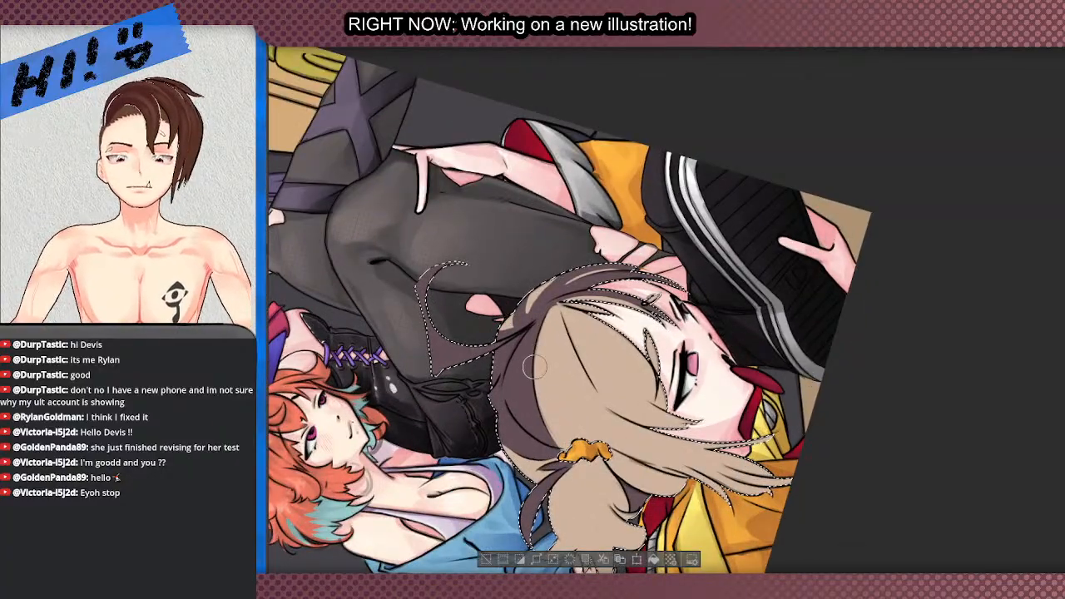
scroll(471, 461, "down", 3)
scroll(471, 460, "up", 3)
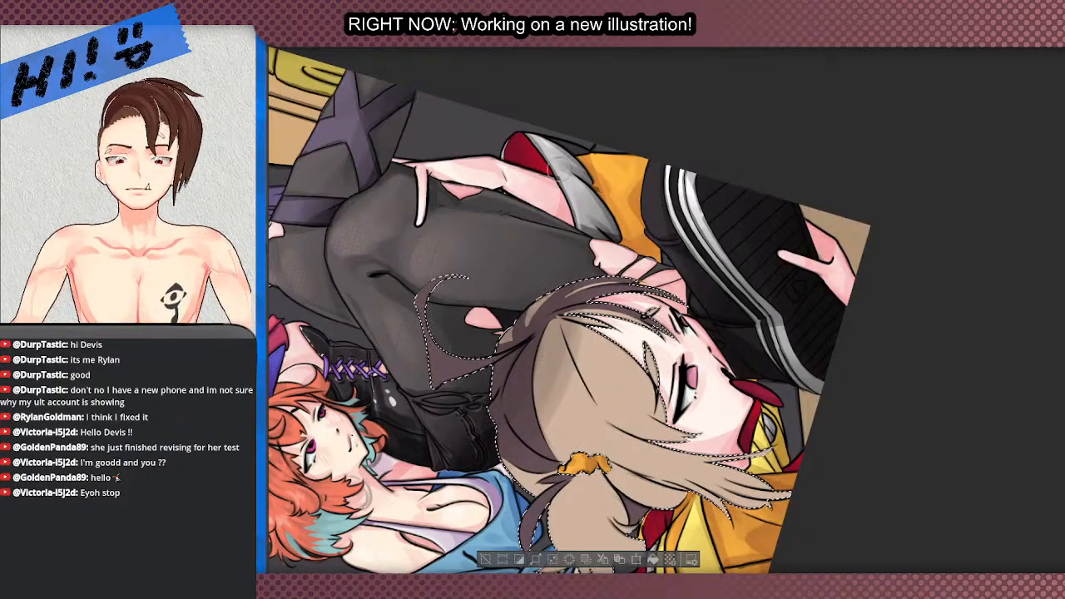
- Undo the last shadow stroke and repaint the shading around the crown of the selected hair
scroll(582, 325, "down", 2)
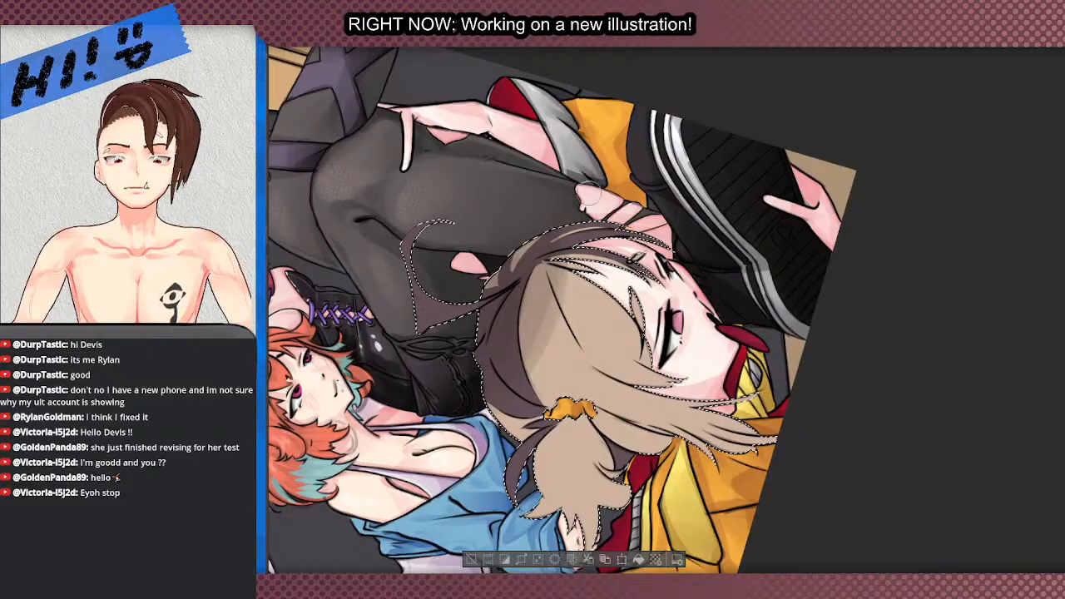
key("ctrl+z")
mouse_move(516, 233)
left_mouse_down()
mouse_move(522, 345)
mouse_move(492, 361)
mouse_move(514, 308)
mouse_move(505, 314)
mouse_move(507, 260)
left_mouse_up()
scroll(523, 248, "down", 2)
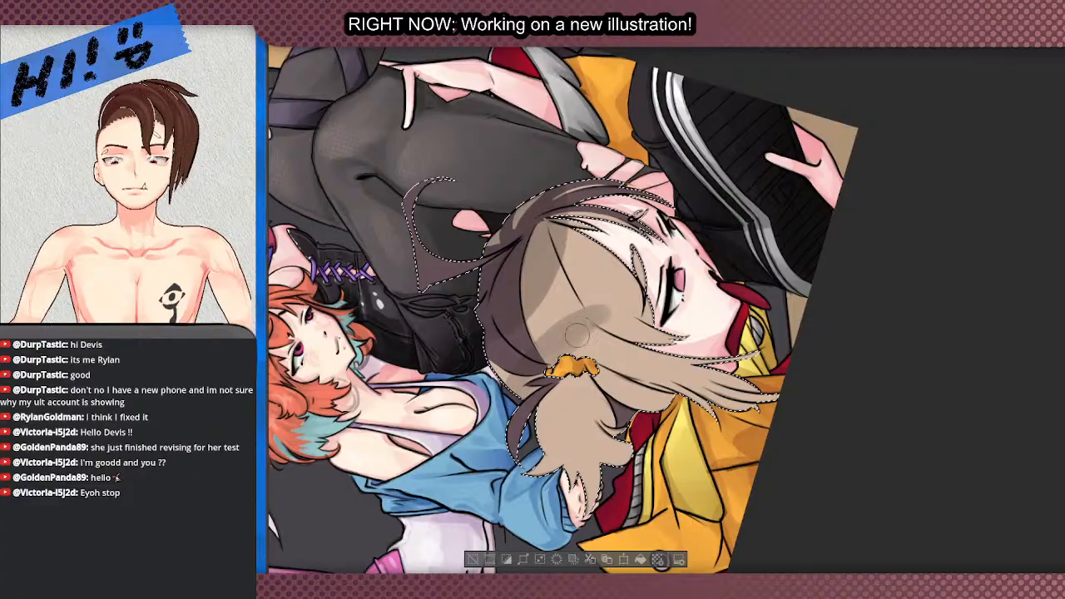
- Extend the soft shadow across the middle of the beige hair, the fringe and the top of the ponytail
left_click_drag(576, 336, 596, 359)
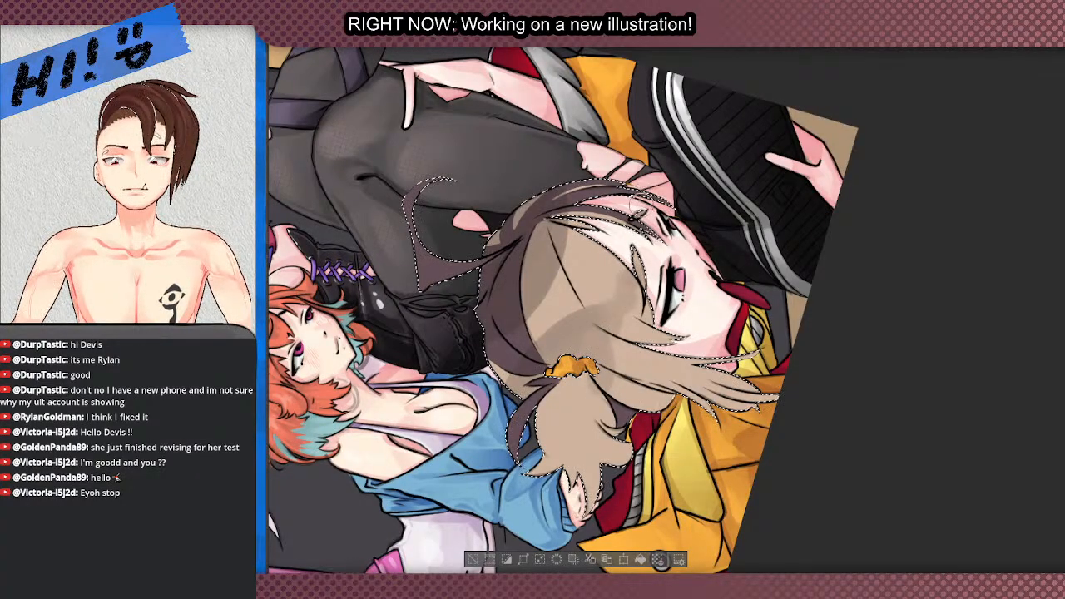
scroll(657, 190, "down", 5)
scroll(612, 226, "up", 5)
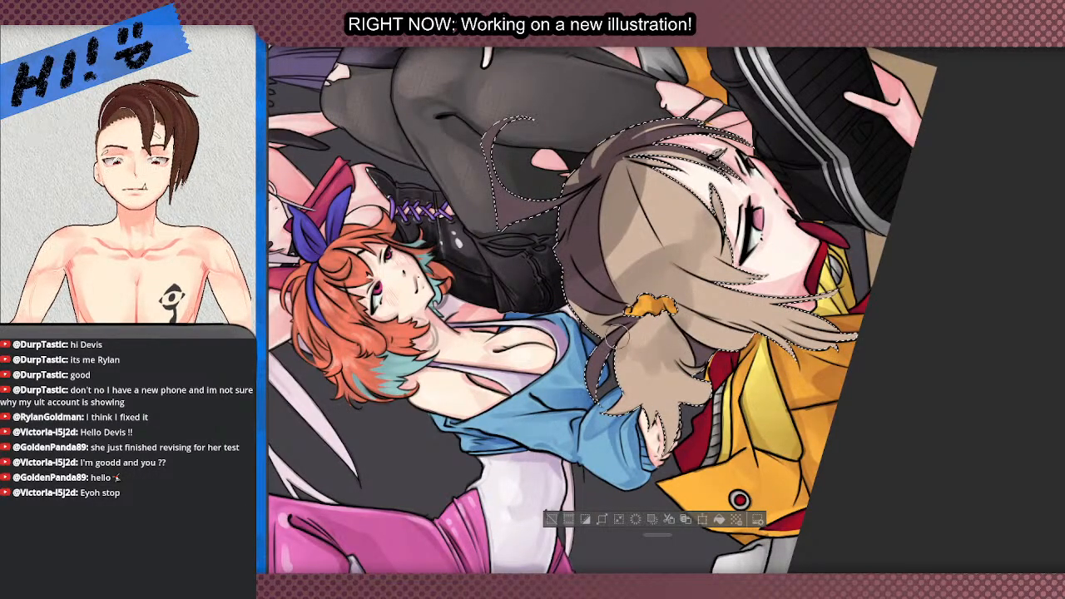
- Paint soft, light highlight spots on the beige crown and the dark brown hair at the back of the head
scroll(617, 339, "down", 5)
scroll(618, 339, "up", 3)
scroll(617, 339, "down", 3)
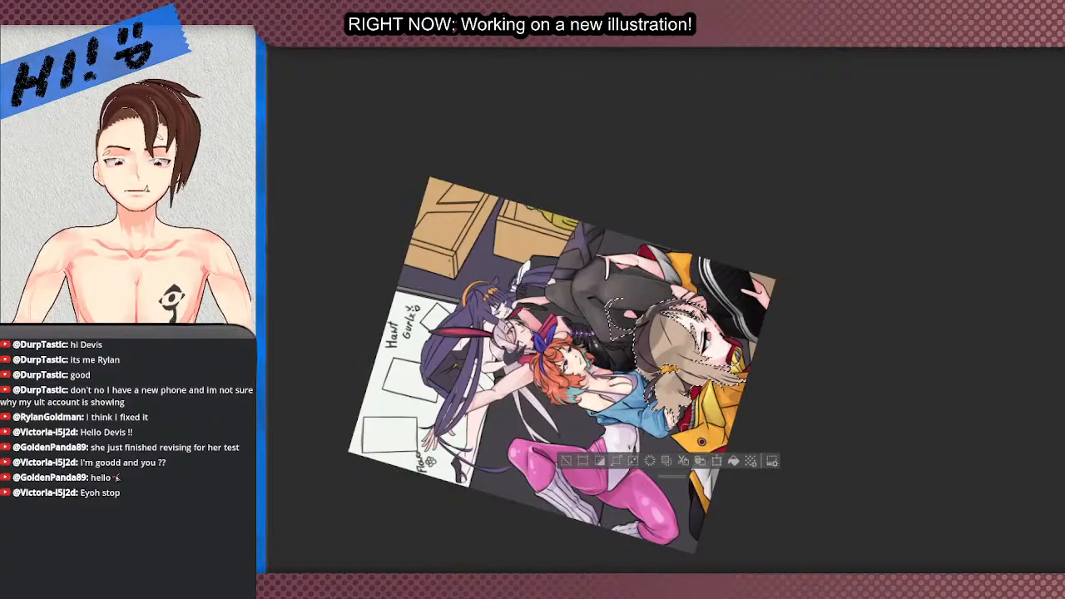
scroll(708, 326, "up", 3)
scroll(716, 323, "up", 2)
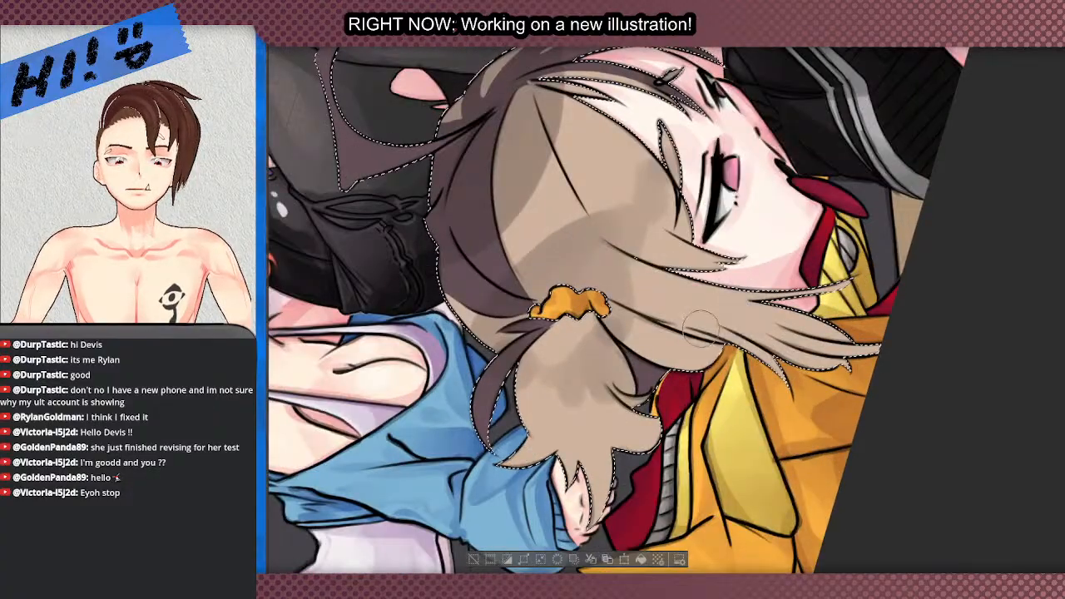
scroll(702, 329, "down", 3)
scroll(674, 260, "up", 2)
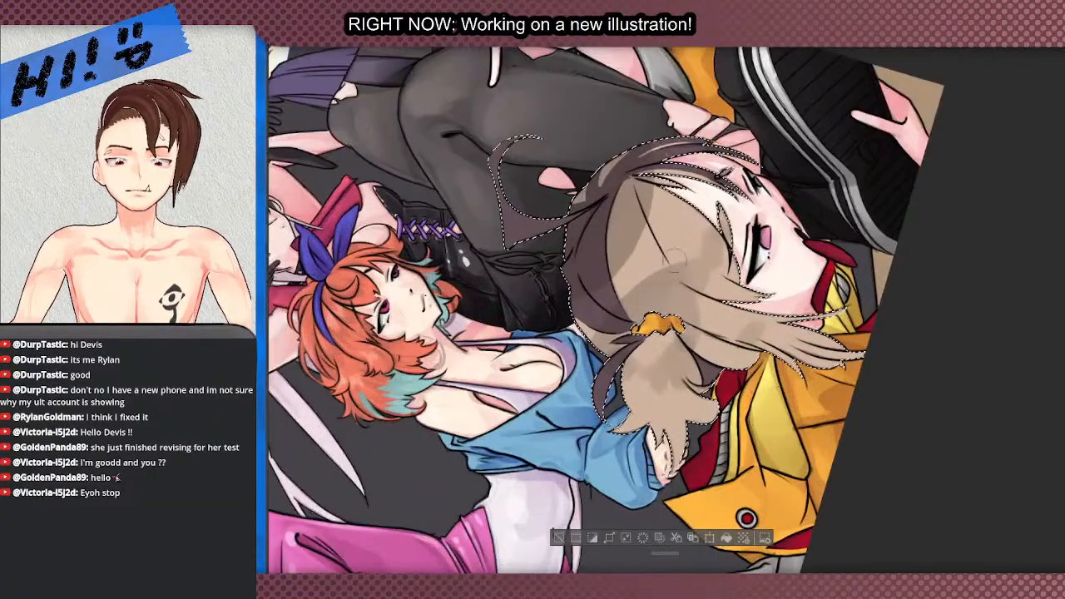
scroll(673, 255, "up", 1)
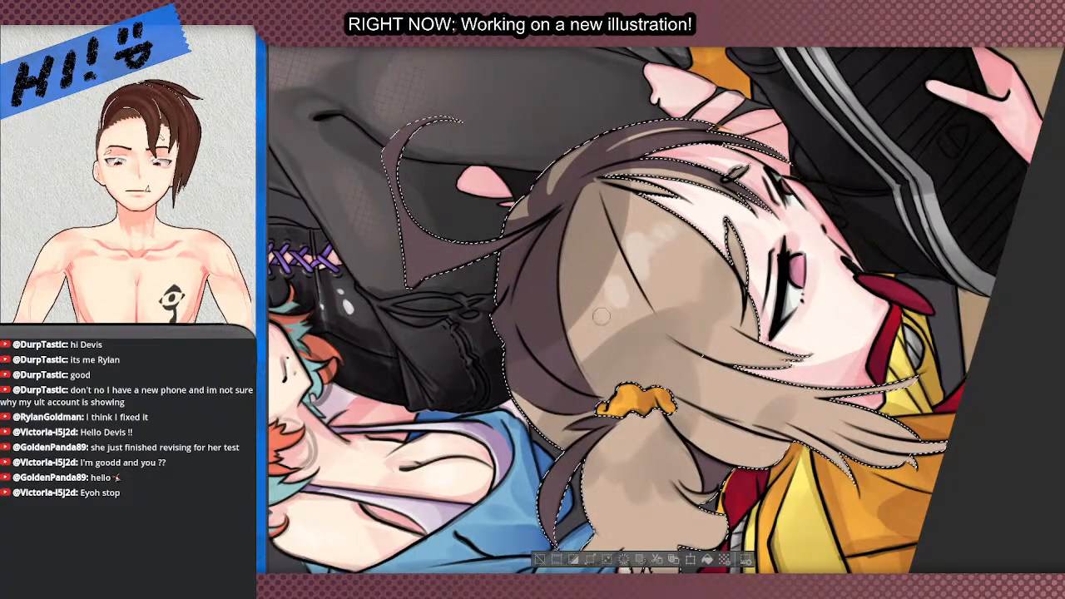
left_click_drag(585, 337, 555, 346)
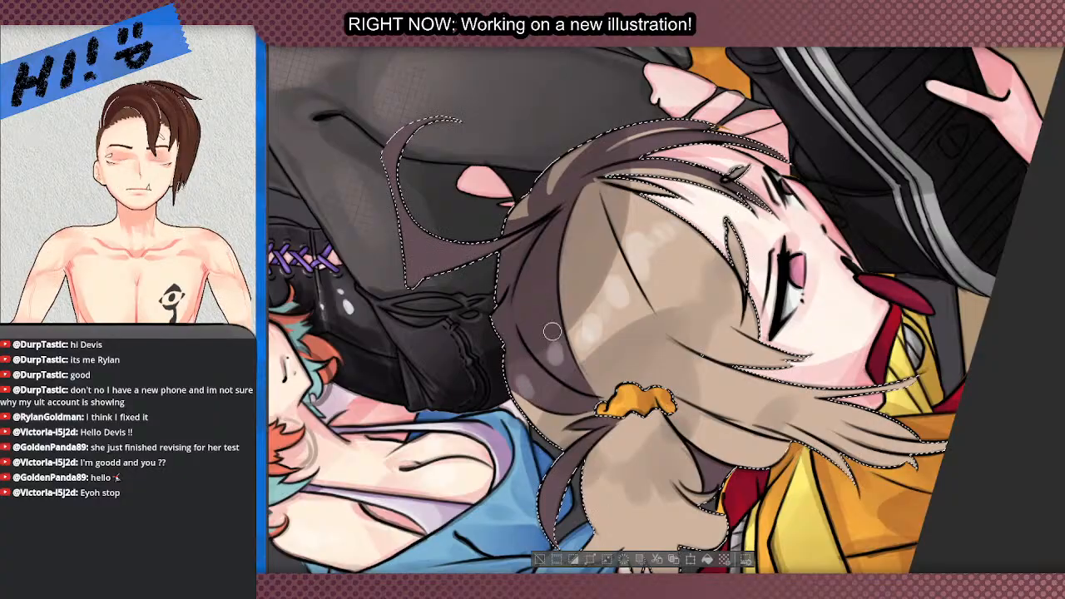
- Add soft highlight spots to the ponytail and the long beige side lock beside the hair tie
scroll(533, 366, "down", 4)
scroll(594, 389, "up", 3)
scroll(594, 389, "up", 2)
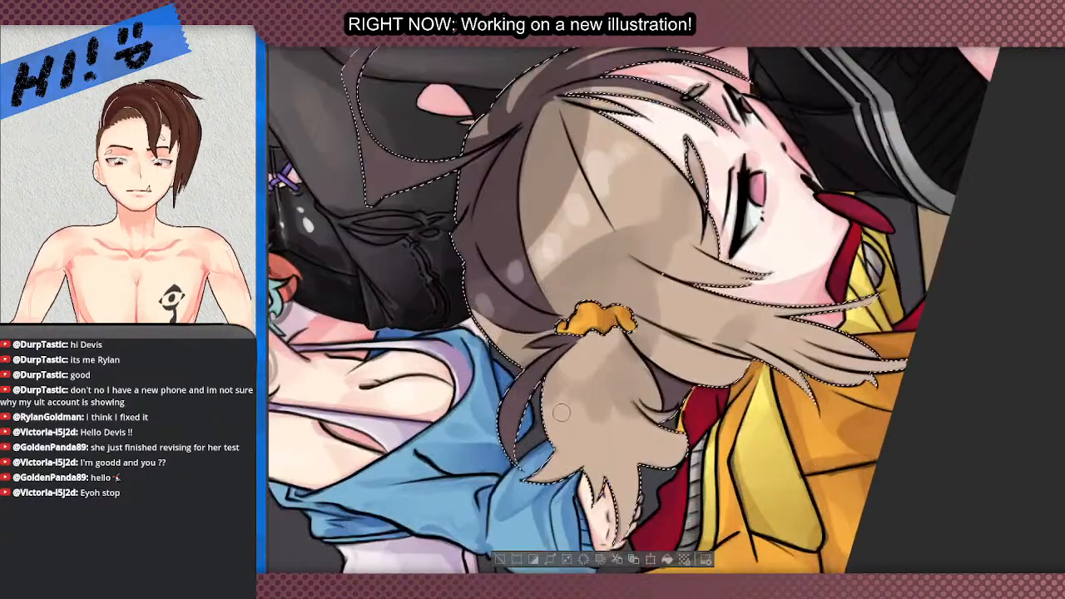
scroll(643, 404, "down", 4)
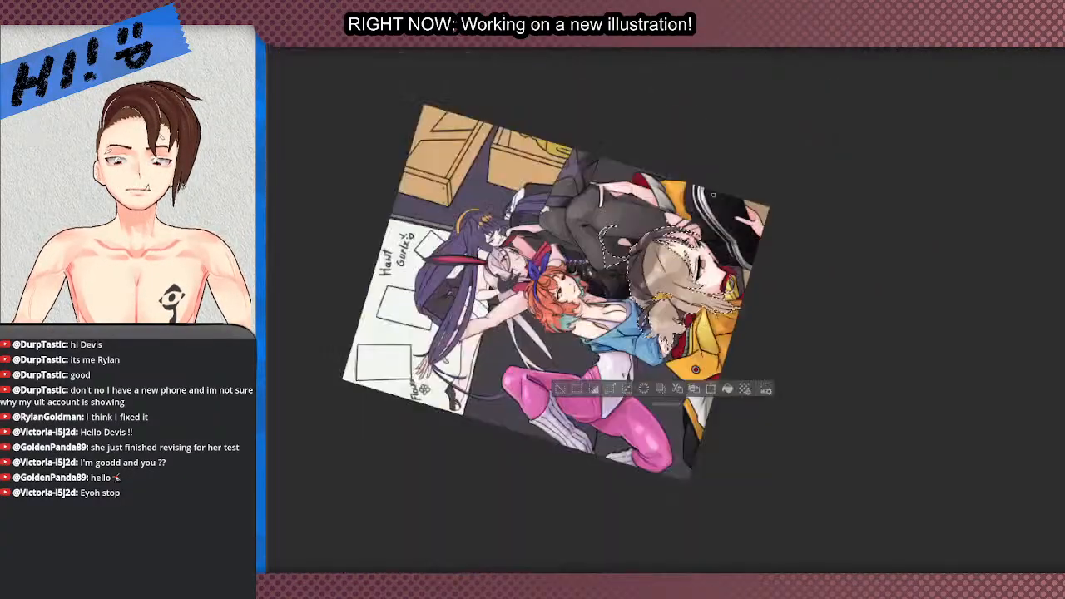
scroll(646, 384, "up", 3)
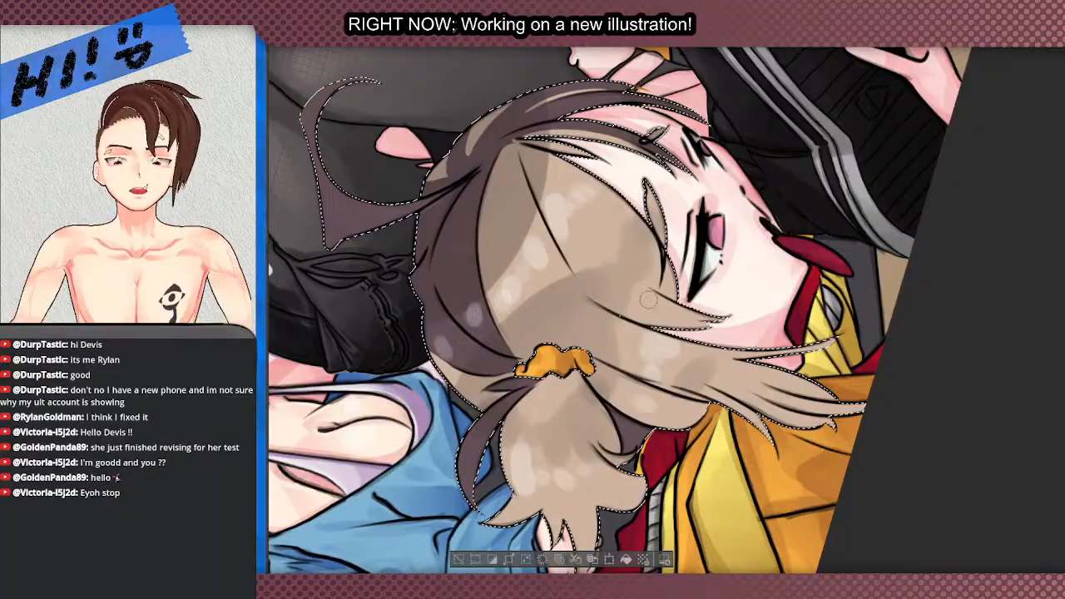
scroll(648, 300, "down", 4)
scroll(530, 283, "up", 4)
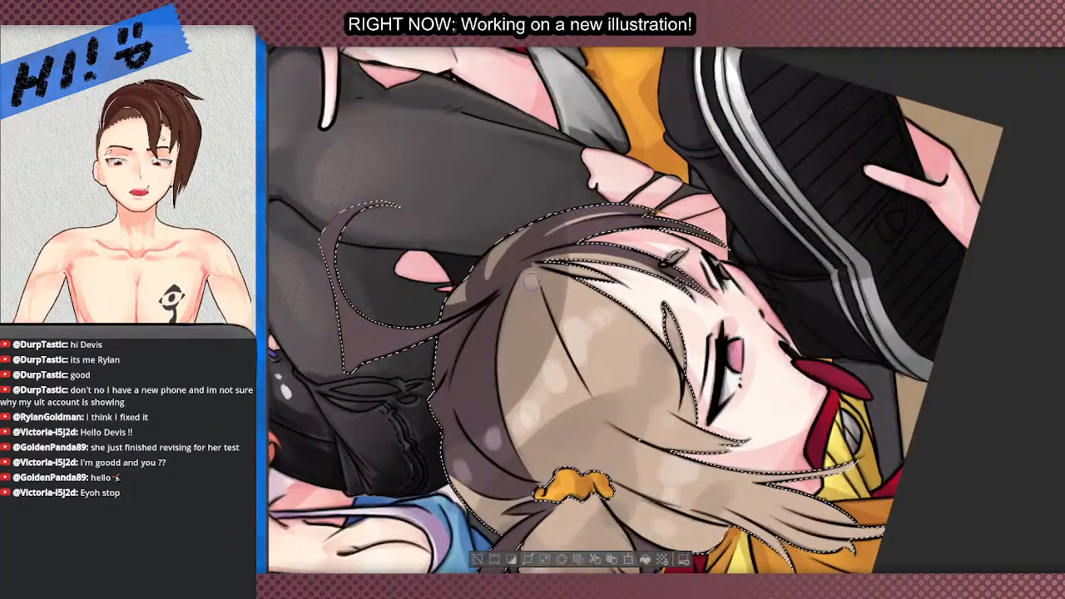
scroll(530, 283, "down", 4)
scroll(539, 281, "up", 3)
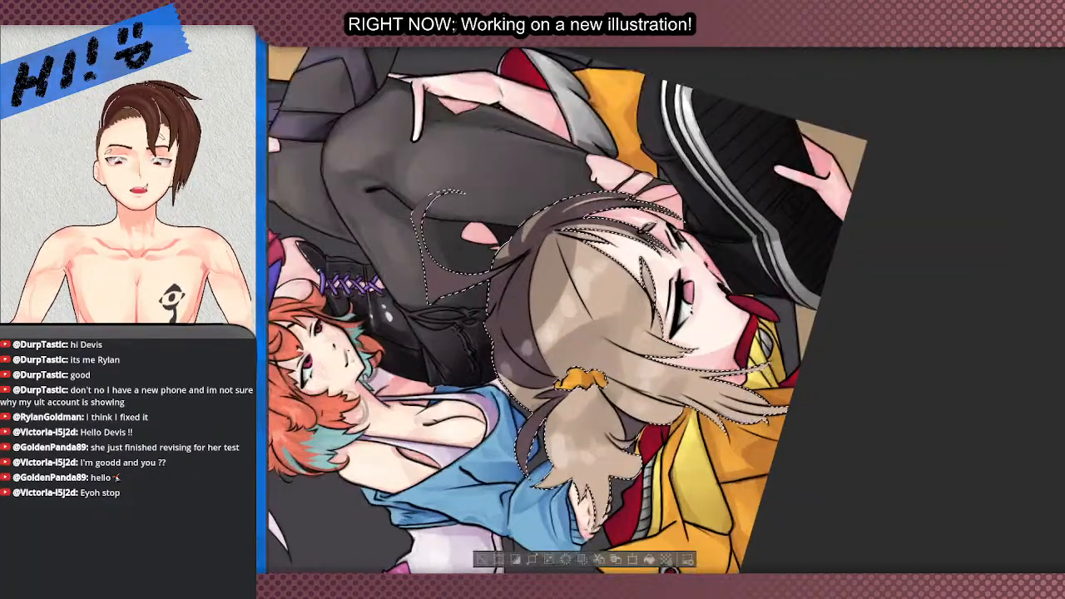
left_click_drag(911, 195, 418, 516)
scroll(607, 321, "down", 4)
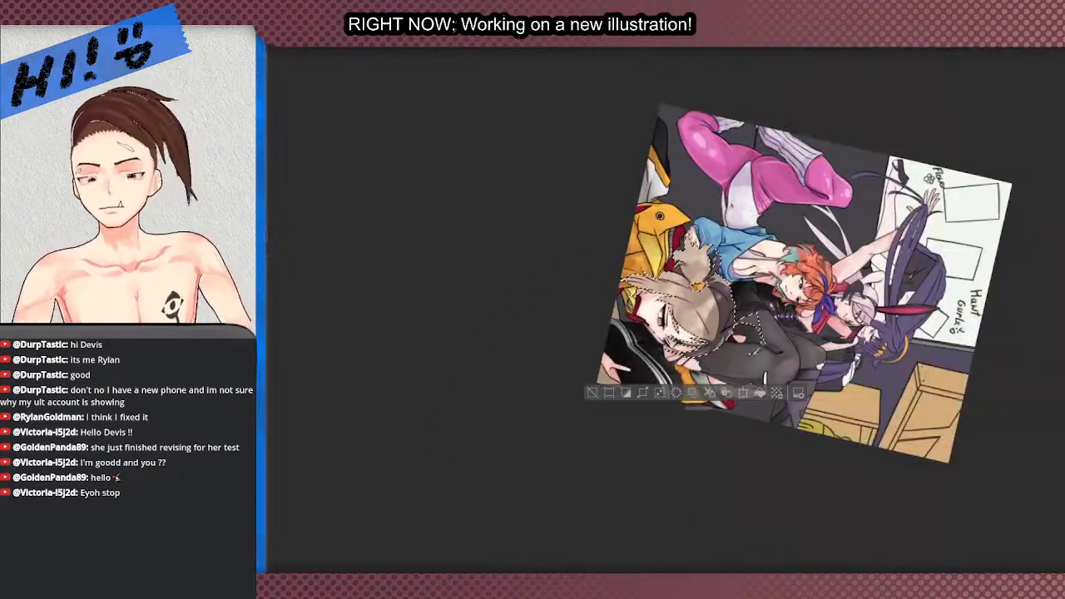
- Reset the canvas rotation and touch up the soft highlights on the beige fringe of the selected hair
scroll(724, 366, "up", 3)
scroll(724, 366, "down", 3)
scroll(724, 367, "up", 3)
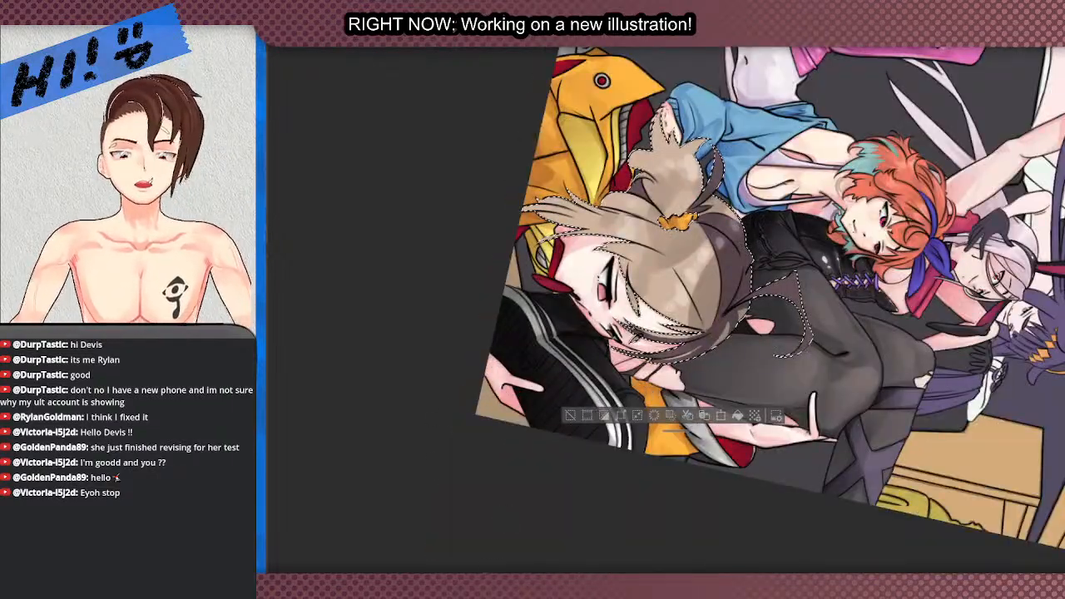
key("ctrl+@")
scroll(511, 292, "down", 3)
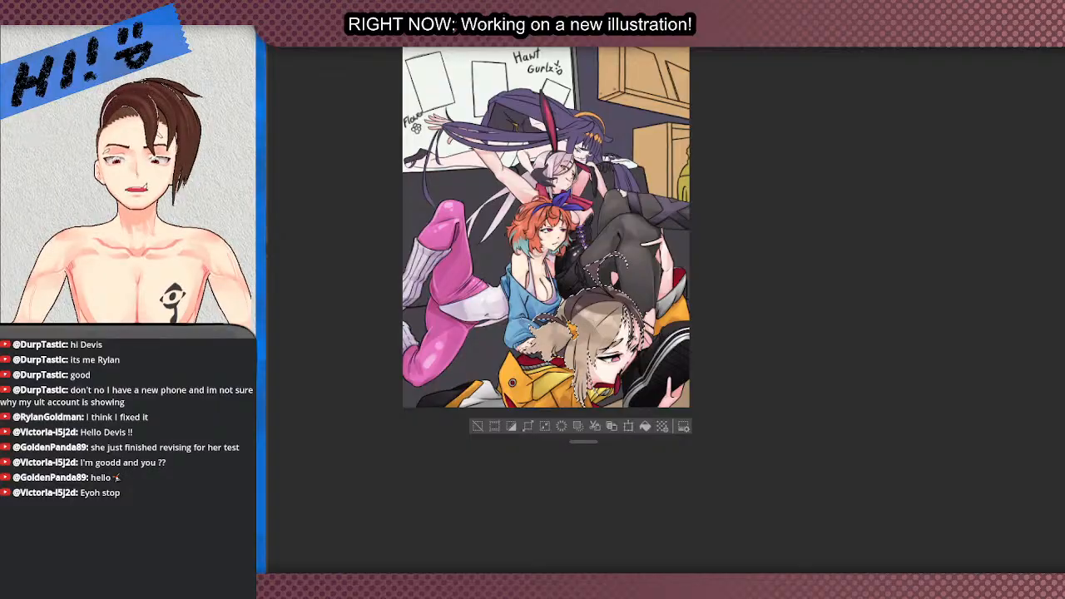
scroll(591, 373, "up", 5)
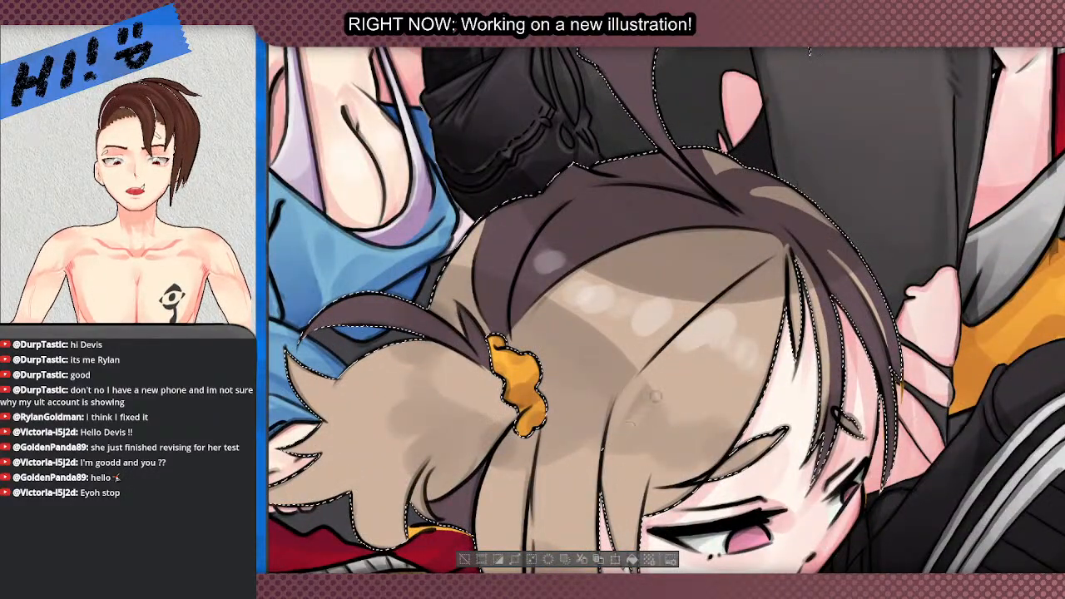
left_click_drag(727, 408, 735, 392)
scroll(715, 442, "down", 2)
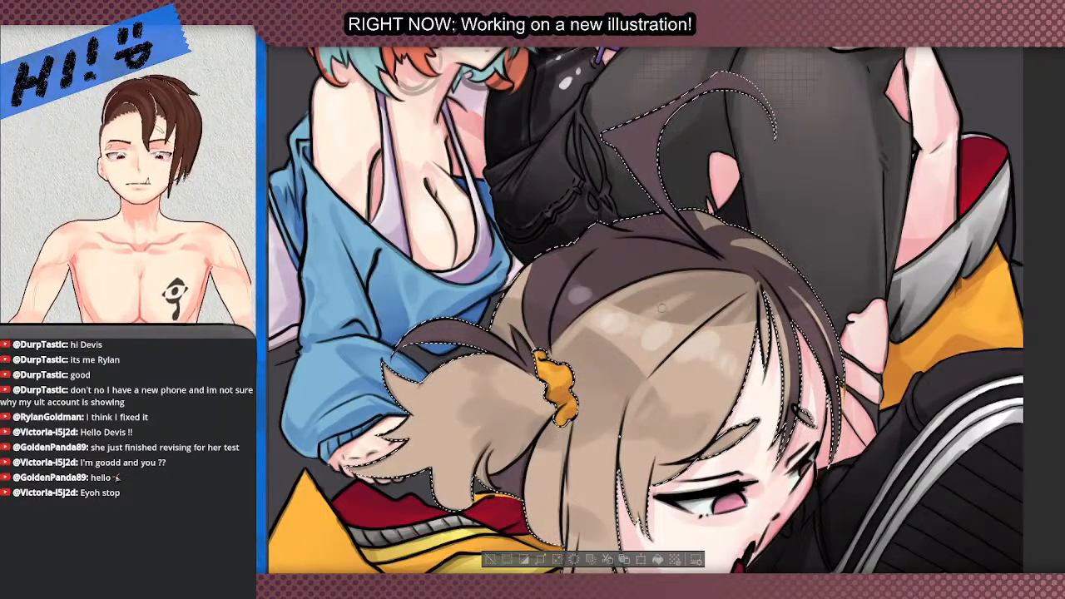
- Paint soft, light highlight spots near the tips of the ponytail and on the long beige side lock
scroll(637, 307, "down", 3)
scroll(637, 307, "up", 5)
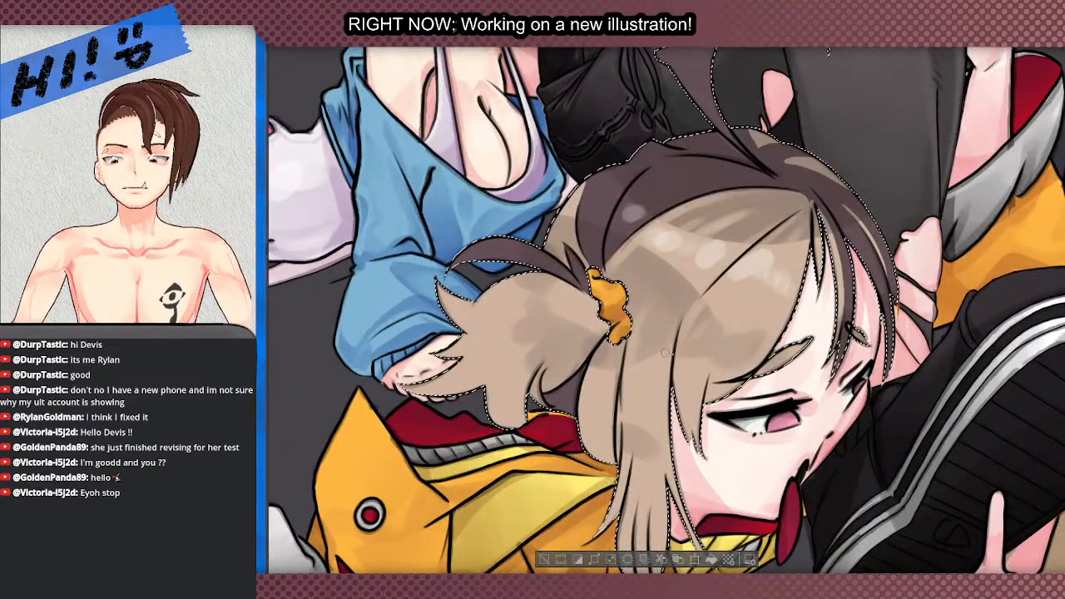
scroll(702, 278, "down", 3)
scroll(666, 260, "up", 3)
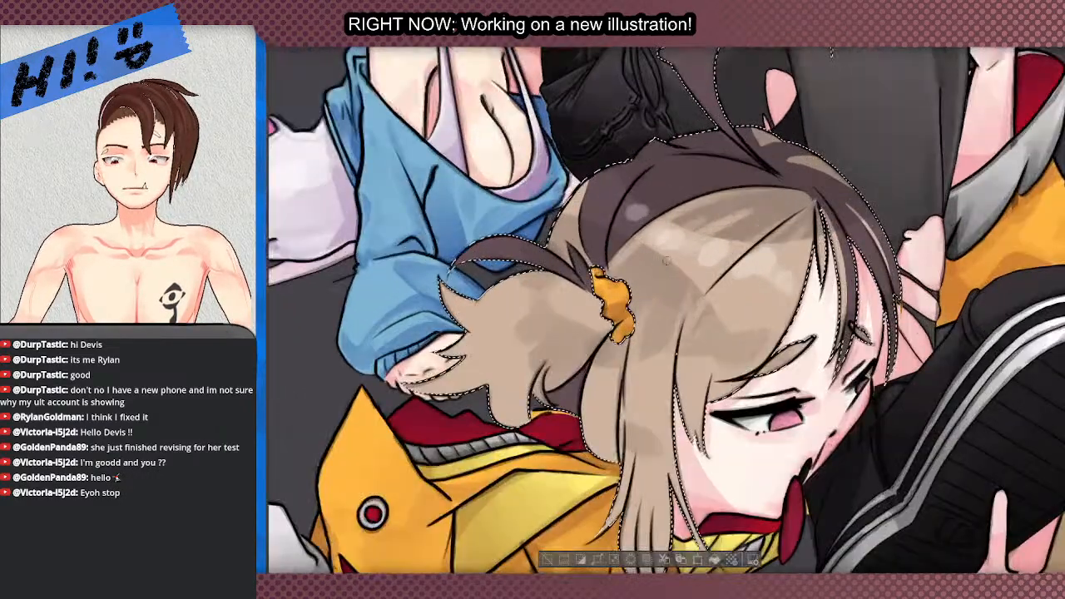
scroll(651, 273, "down", 3)
scroll(610, 270, "up", 3)
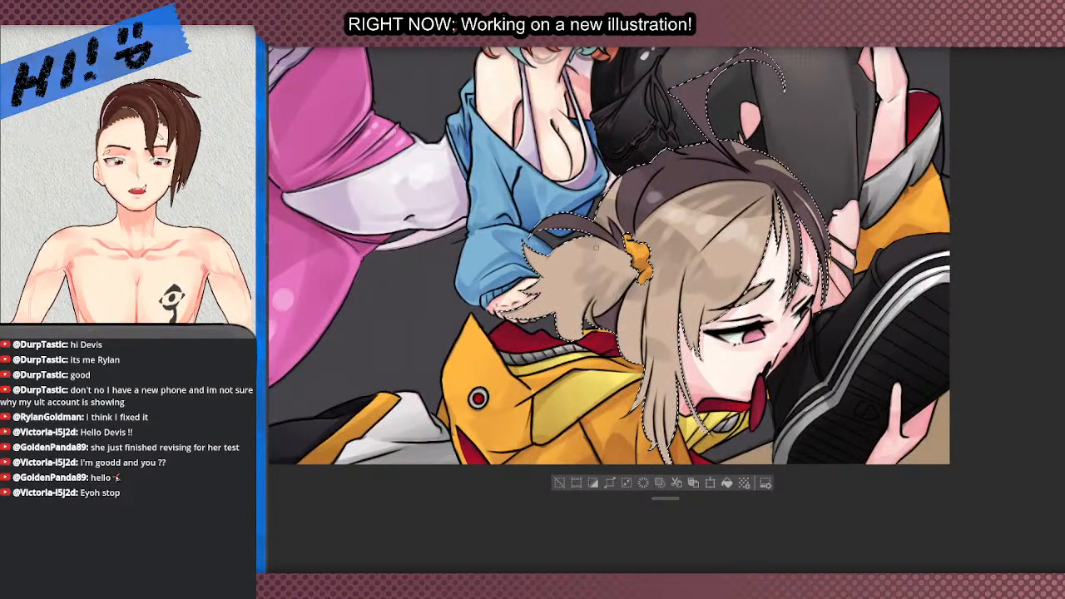
scroll(608, 196, "up", 2)
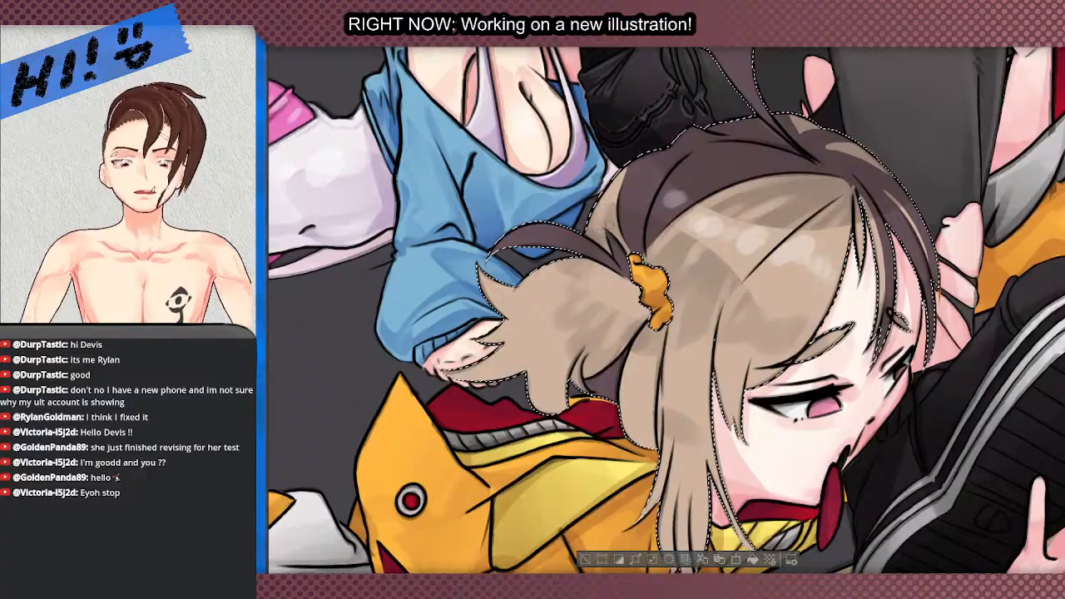
scroll(414, 227, "down", 2)
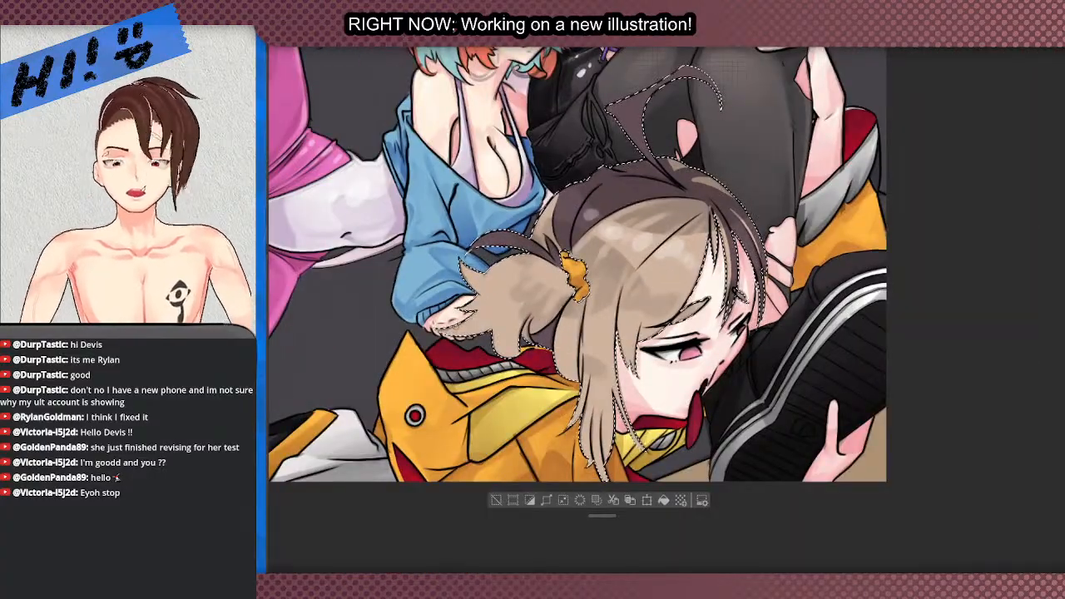
left_click_drag(423, 459, 431, 435)
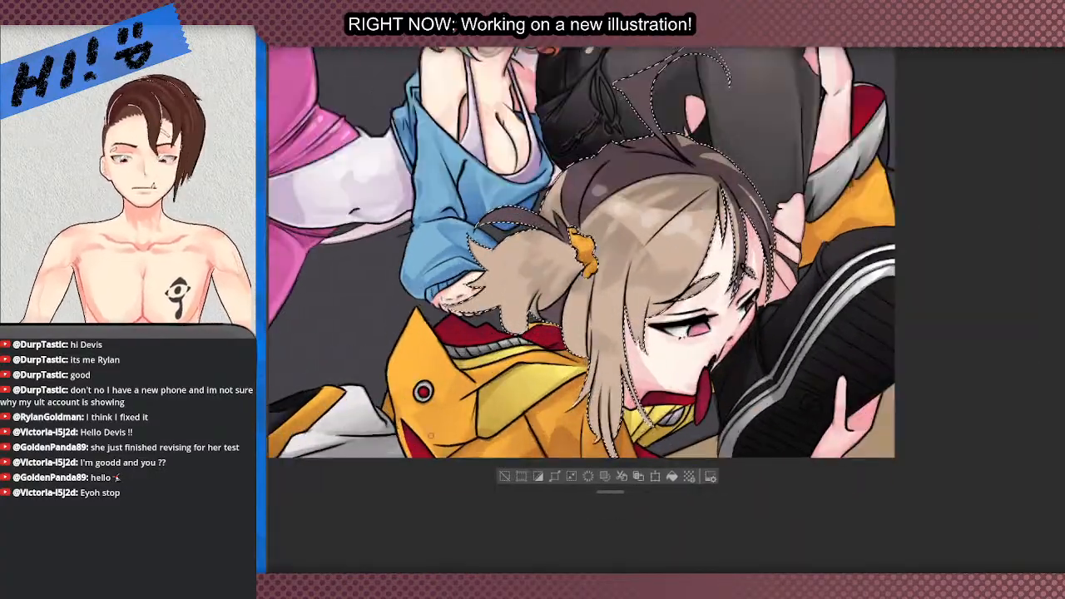
scroll(471, 248, "up", 4)
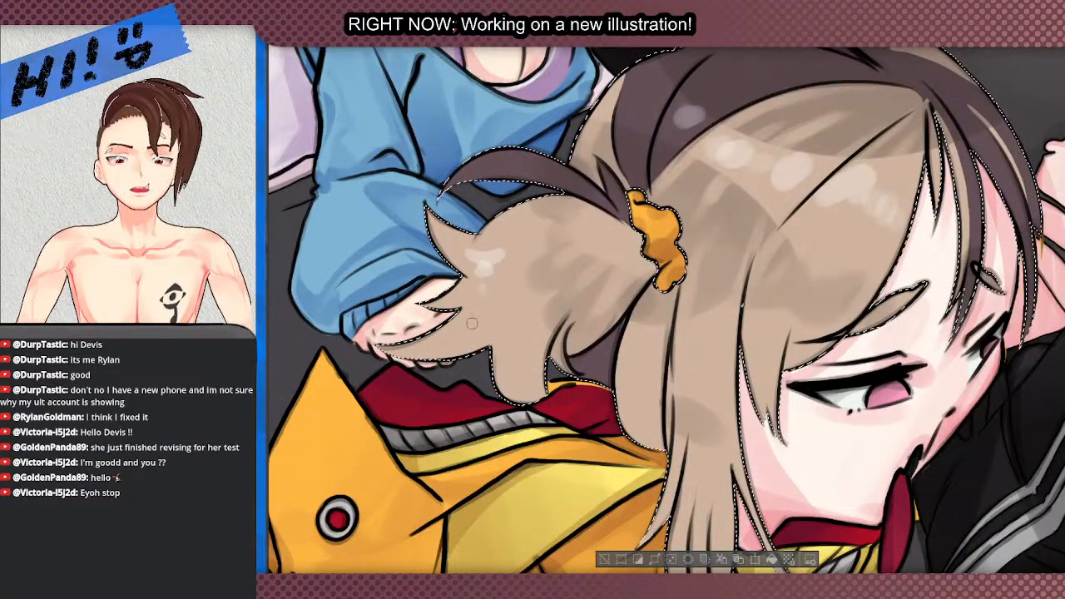
scroll(500, 333, "down", 3)
scroll(565, 333, "up", 2)
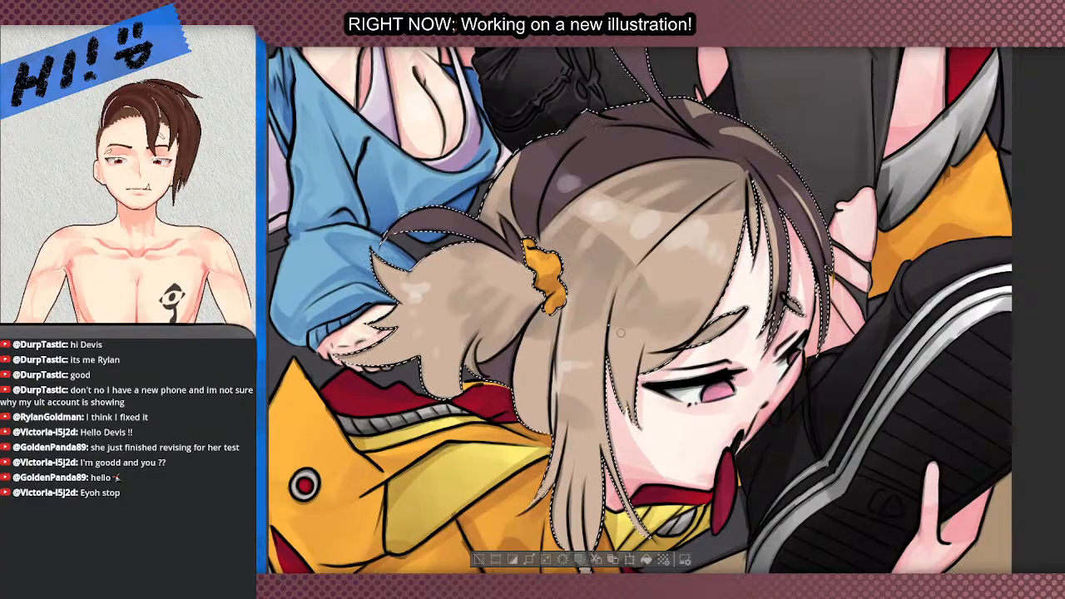
- Deselect the yellow-jacketed character's hair
scroll(569, 364, "down", 5)
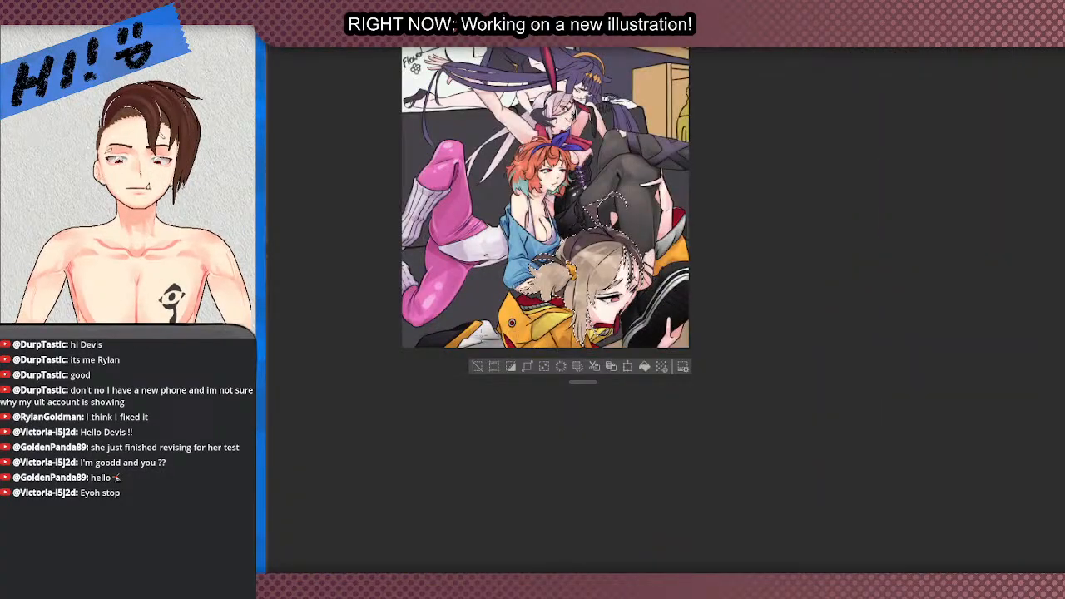
left_click(477, 366)
scroll(516, 250, "down", 3)
scroll(516, 250, "up", 3)
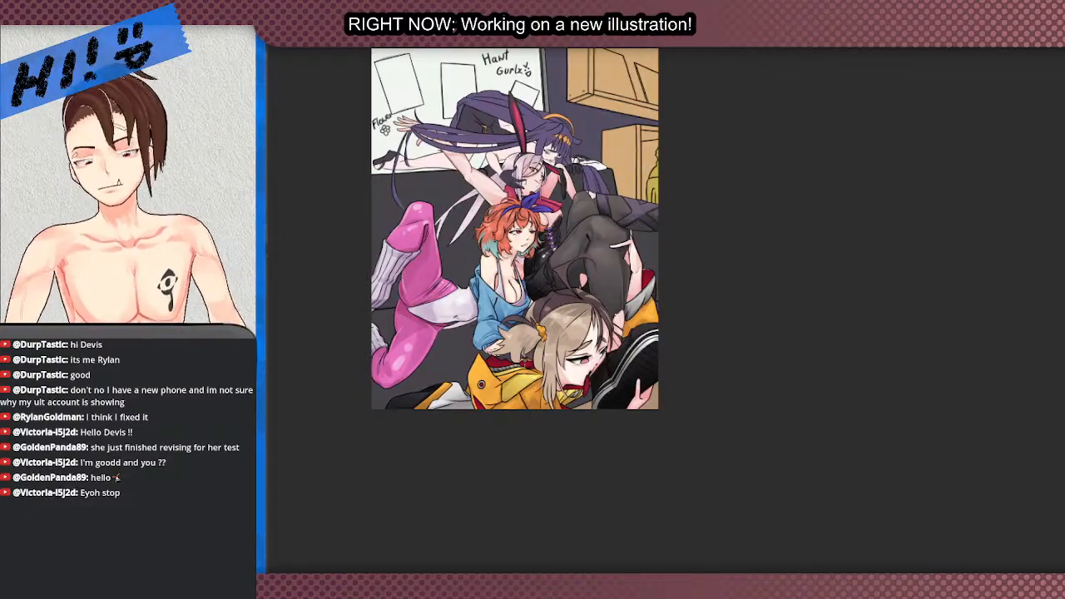
- Examine the shaded and highlighted hair both up close and against the whole illustration
scroll(560, 520, "up", 5)
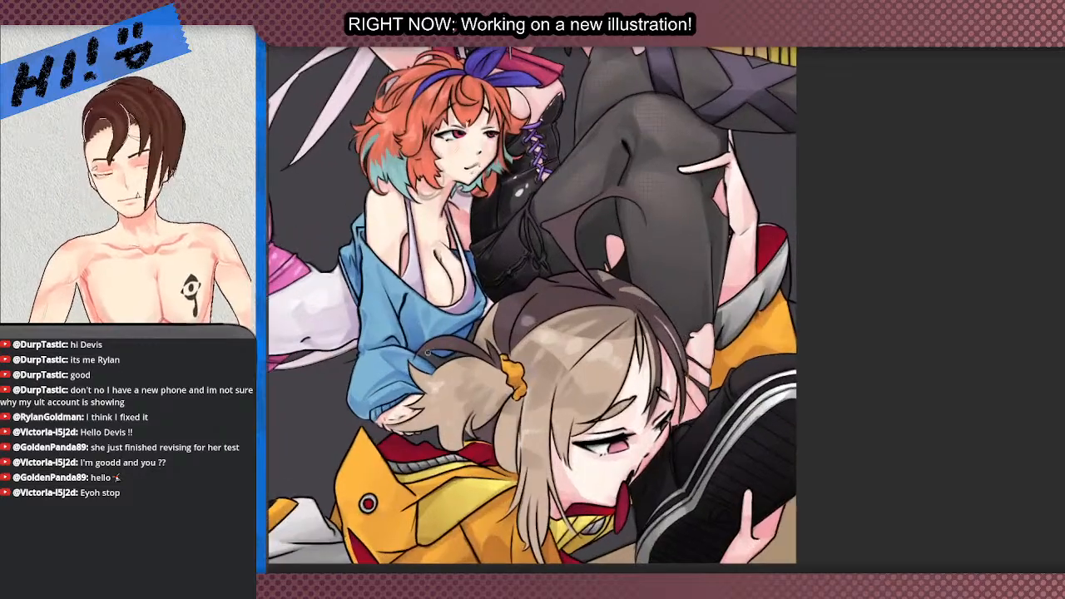
scroll(418, 363, "down", 5)
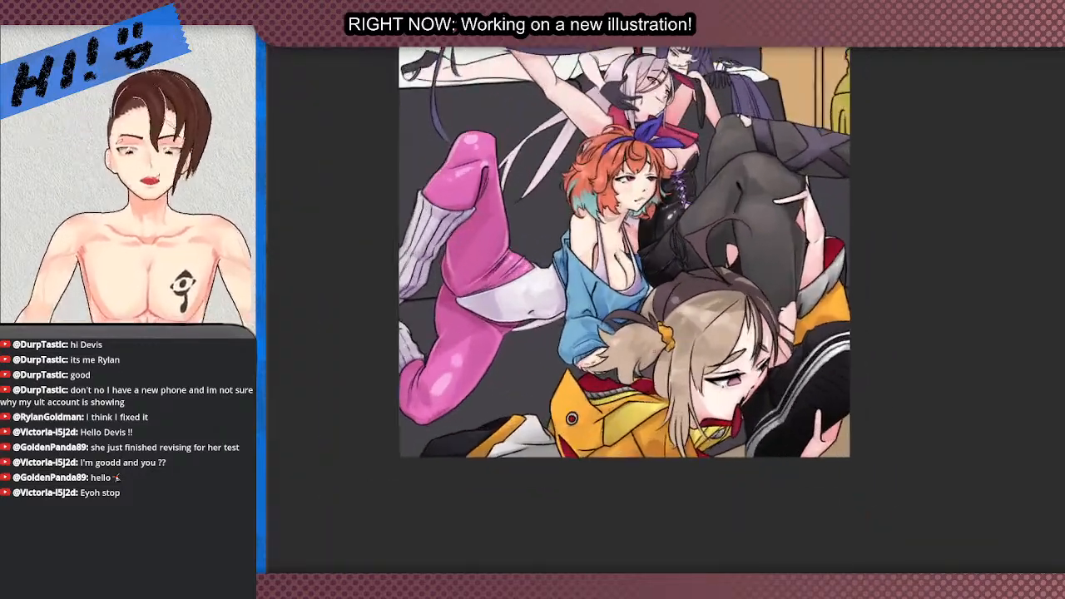
scroll(615, 405, "up", 2)
scroll(724, 305, "down", 4)
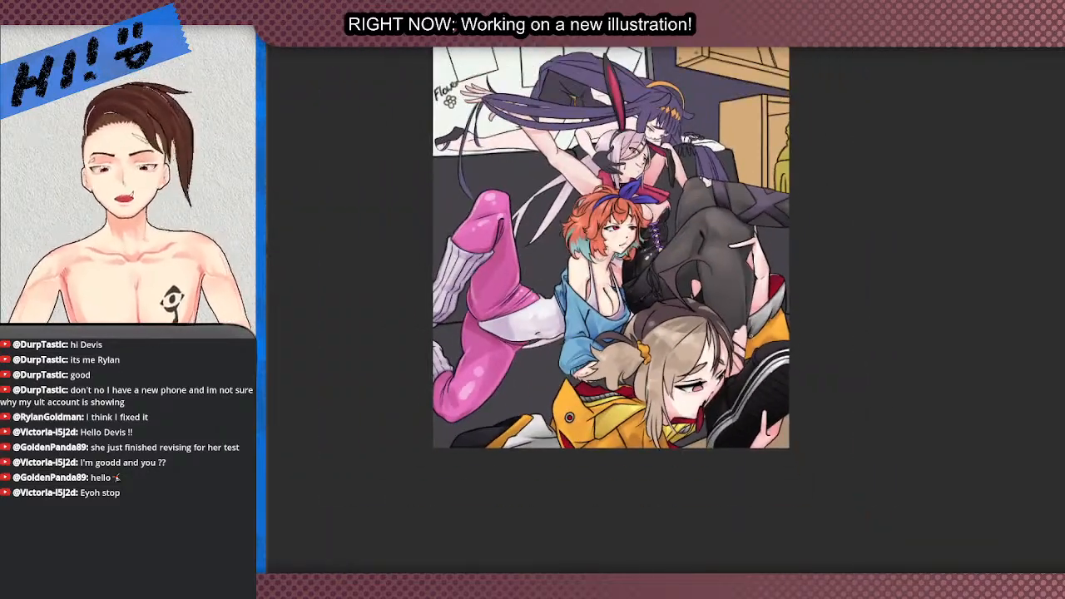
scroll(616, 241, "up", 3)
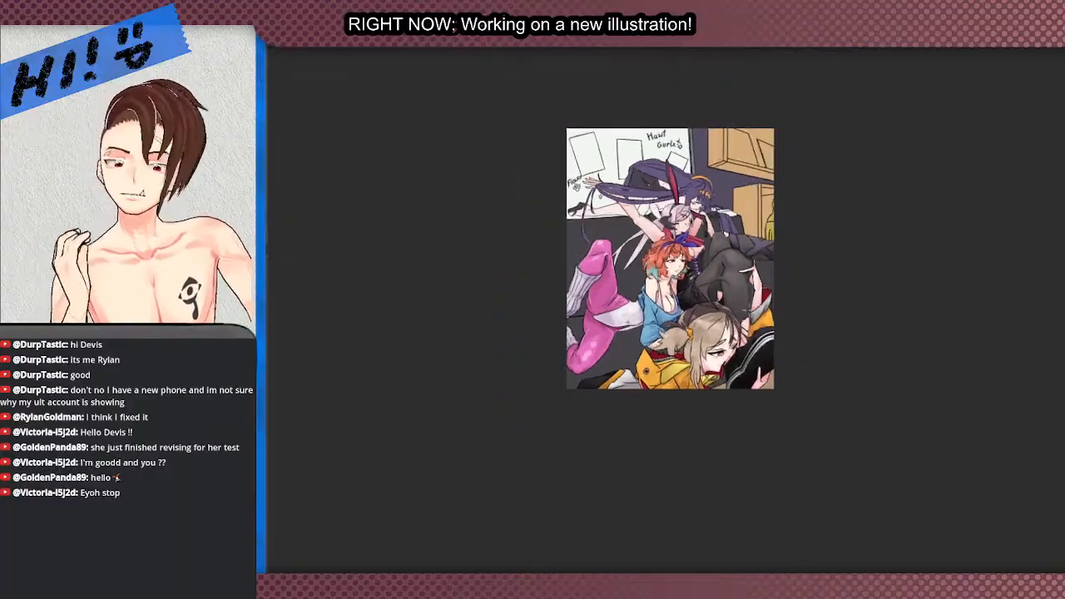
scroll(701, 304, "up", 2)
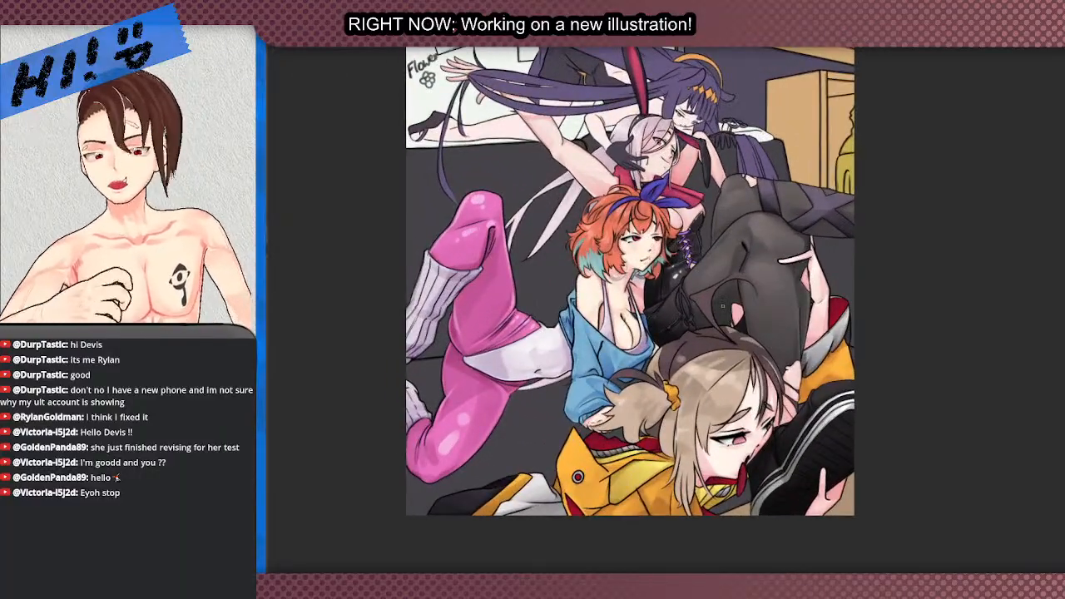
scroll(703, 388, "down", 2)
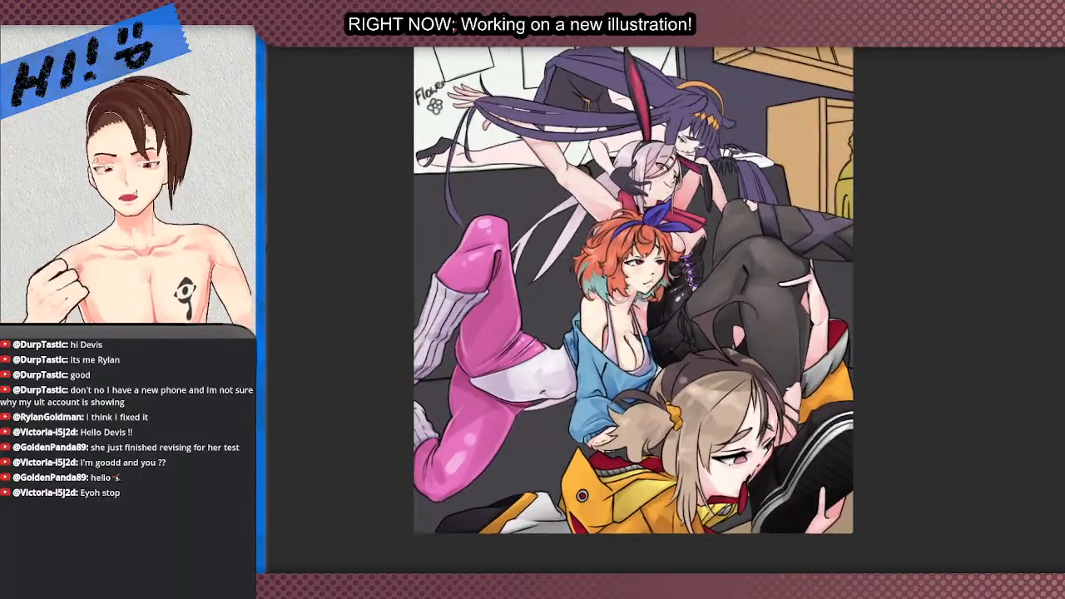
scroll(749, 333, "up", 1)
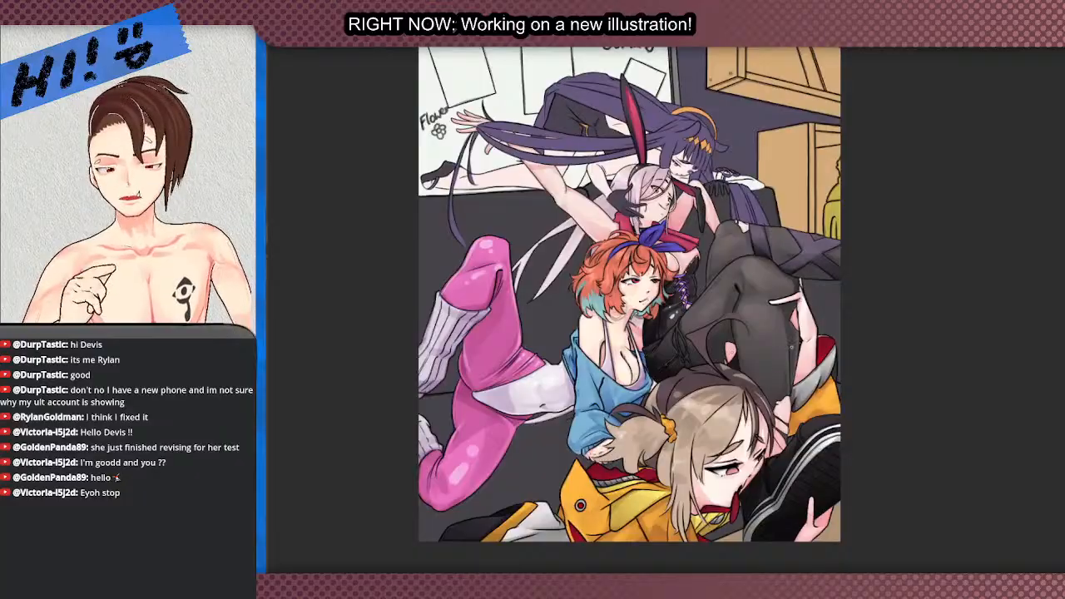
scroll(781, 340, "up", 1)
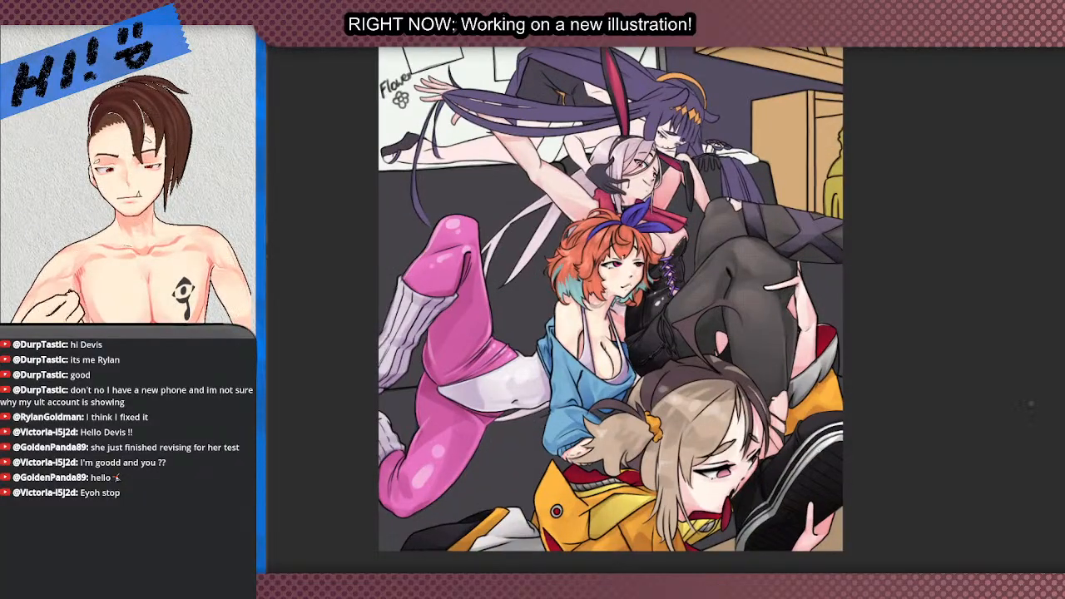
scroll(545, 301, "up", 1)
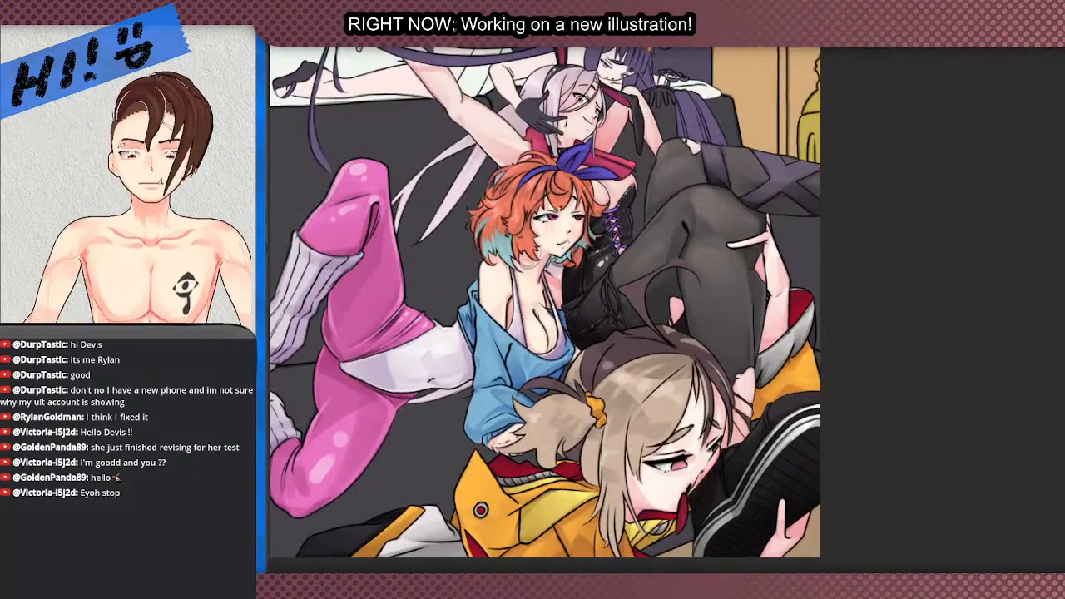
left_click_drag(544, 350, 521, 256)
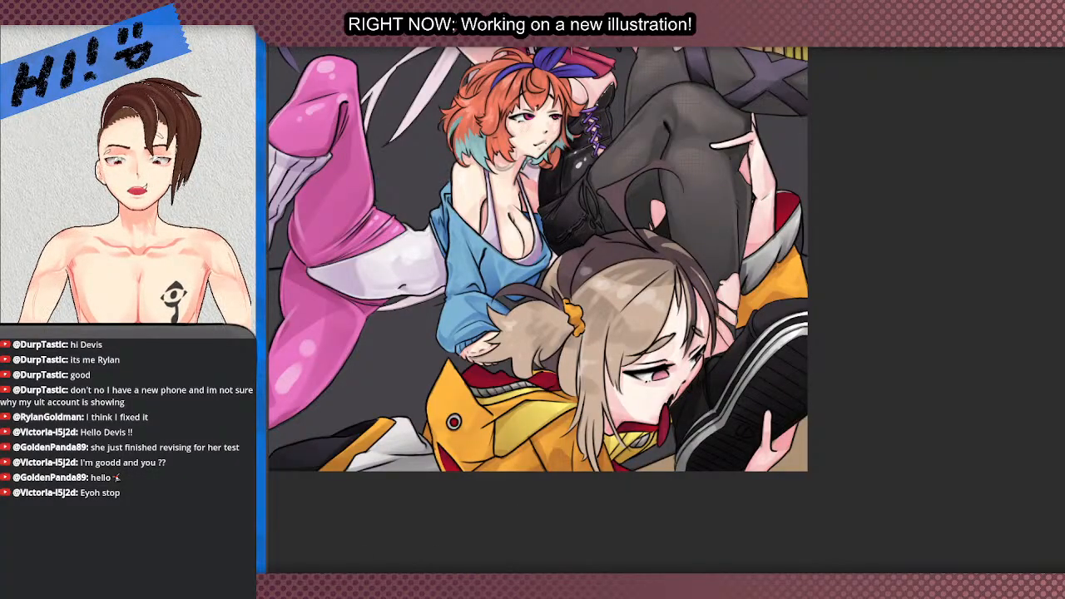
- Paint a white glint beside each iris and a thin white highlight along its lower edge in both eyes
scroll(652, 399, "up", 5)
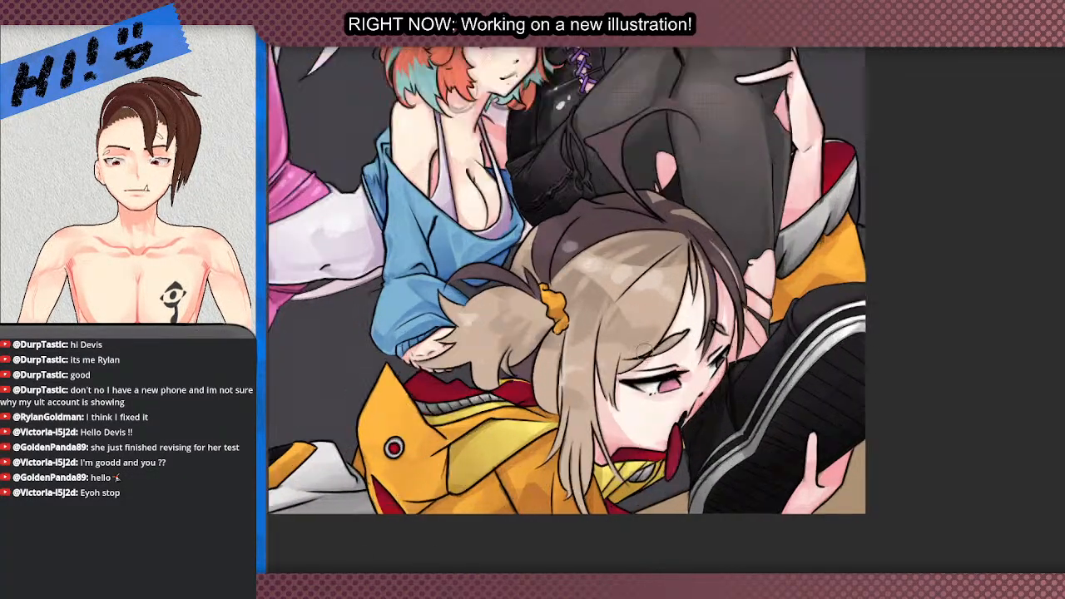
left_click_drag(648, 411, 620, 423)
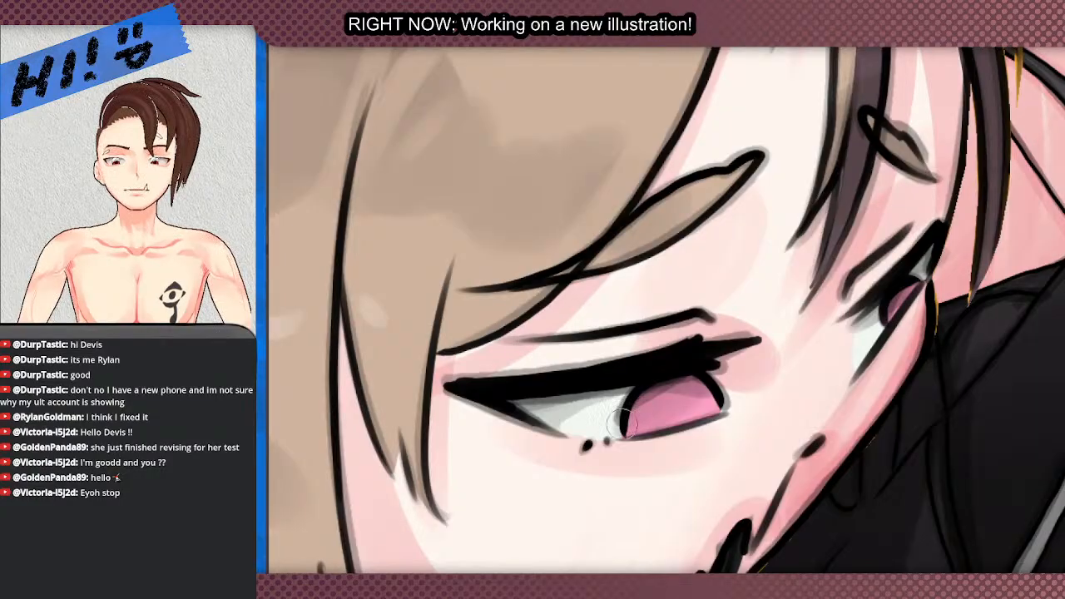
mouse_move(703, 391)
left_mouse_down()
mouse_move(721, 407)
mouse_move(630, 432)
left_mouse_up()
key("ctrl+z")
left_click_drag(719, 409, 633, 432)
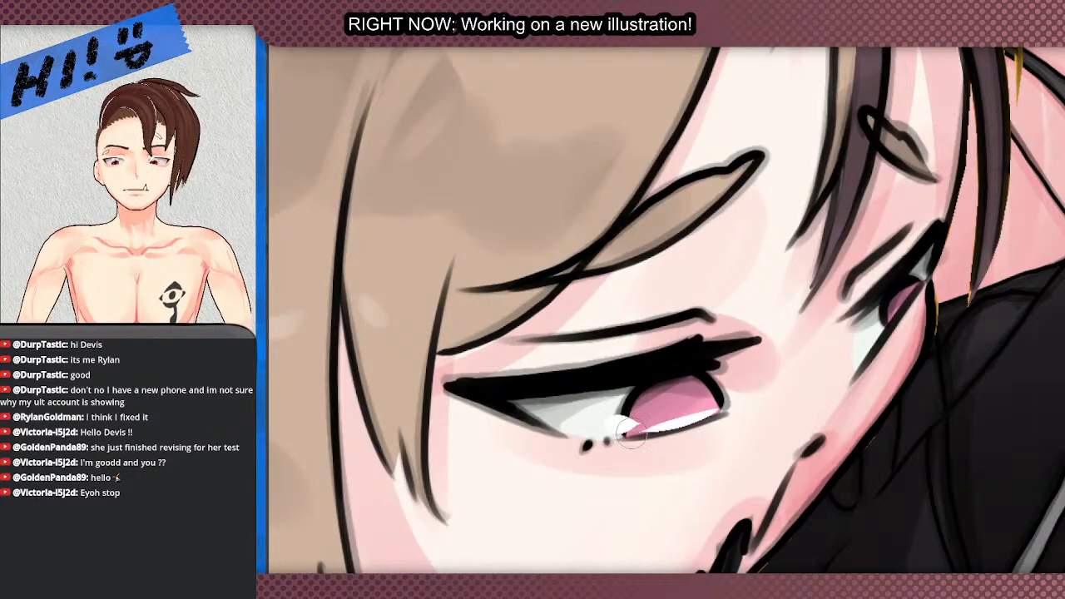
key("ctrl+z")
left_click_drag(717, 406, 640, 432)
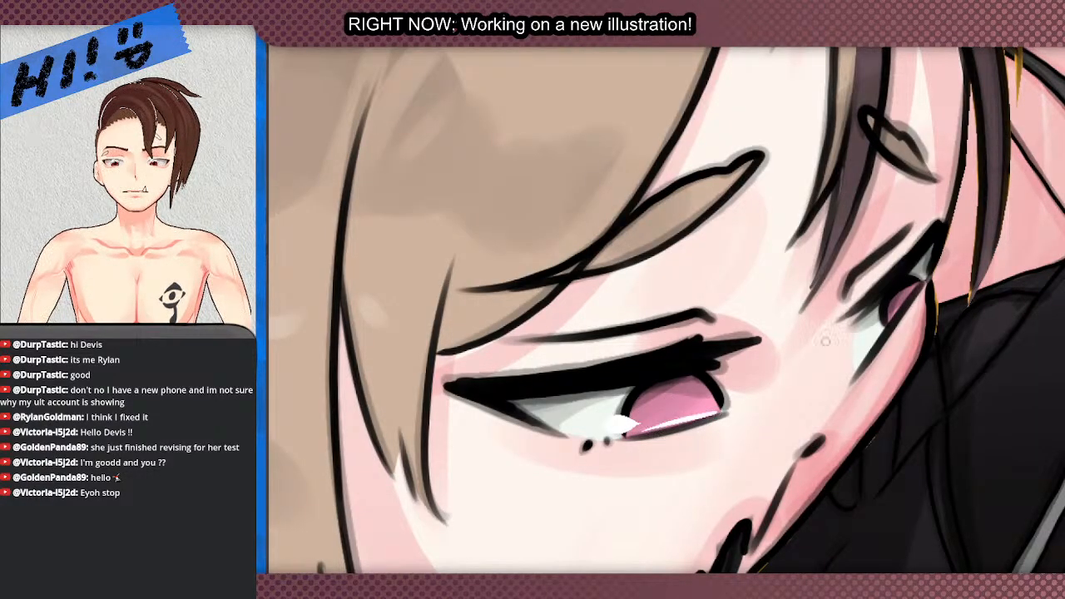
left_click_drag(919, 287, 885, 331)
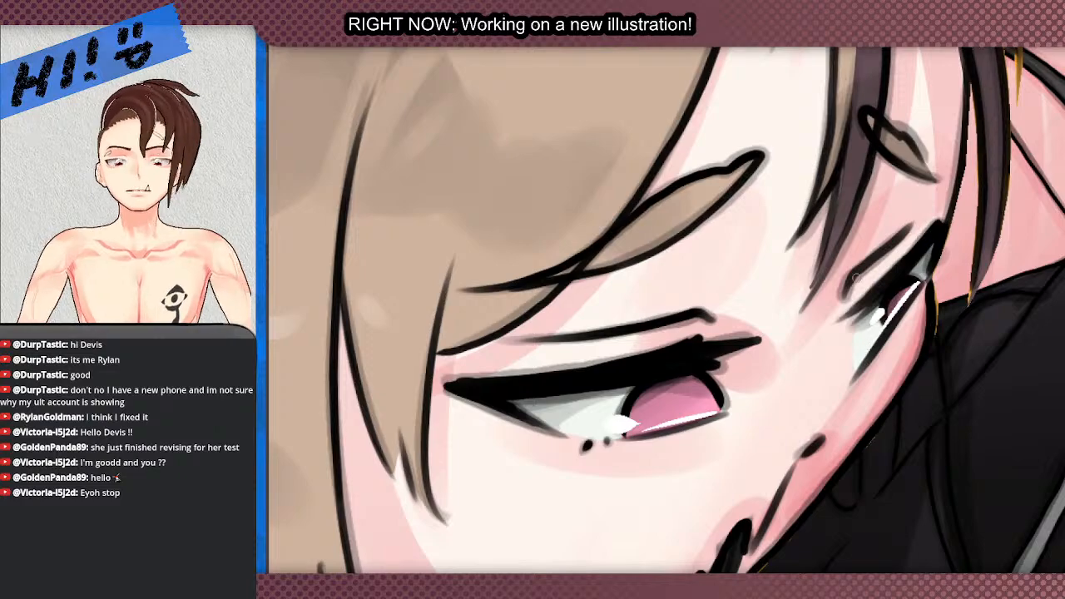
- Add small pale highlight spots to the dark red oval hanging below the character's mouth
scroll(743, 301, "down", 4)
scroll(553, 268, "down", 2)
scroll(657, 460, "up", 8)
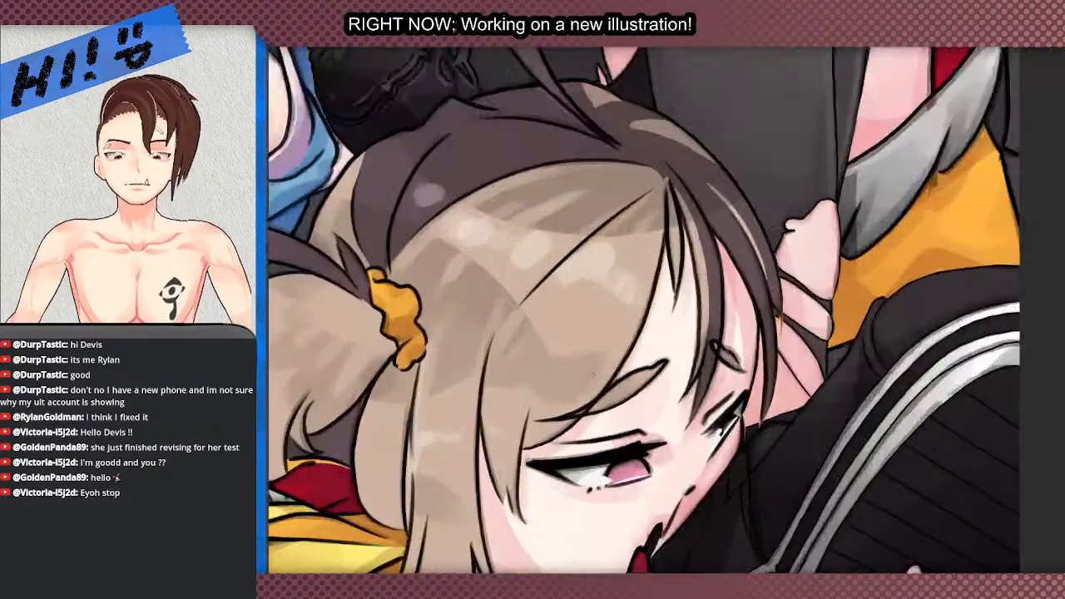
scroll(663, 458, "down", 5)
scroll(641, 451, "up", 4)
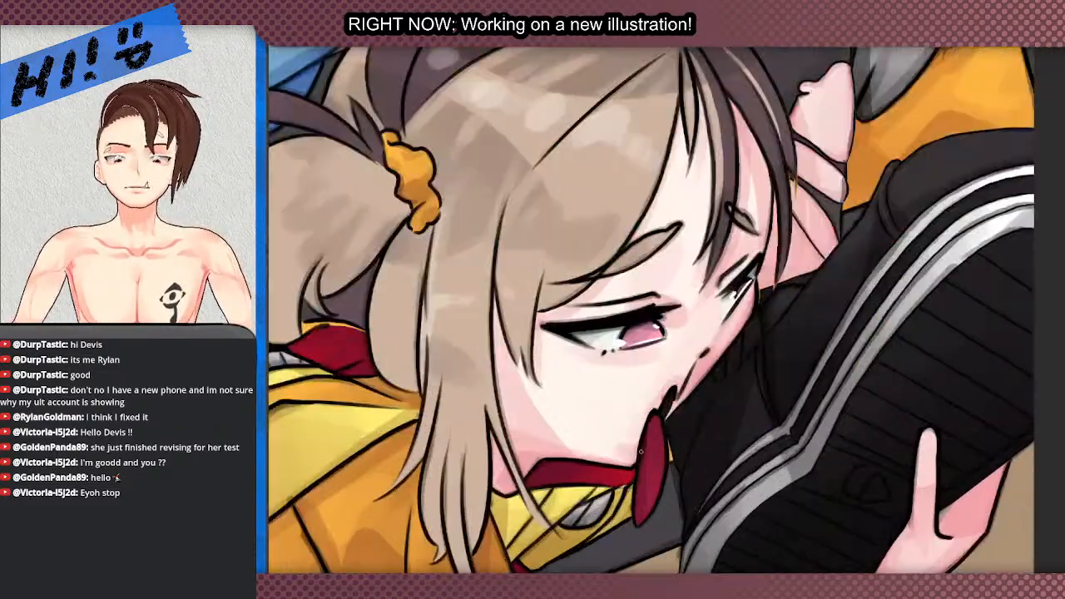
scroll(665, 499, "up", 2)
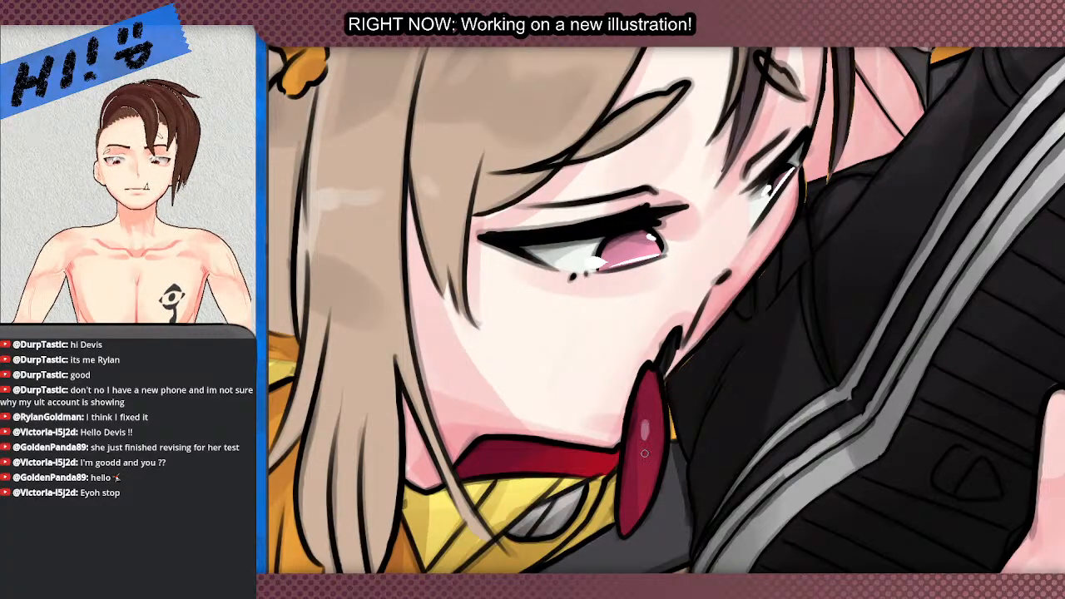
scroll(643, 454, "down", 1)
scroll(635, 398, "down", 3)
scroll(617, 360, "up", 3)
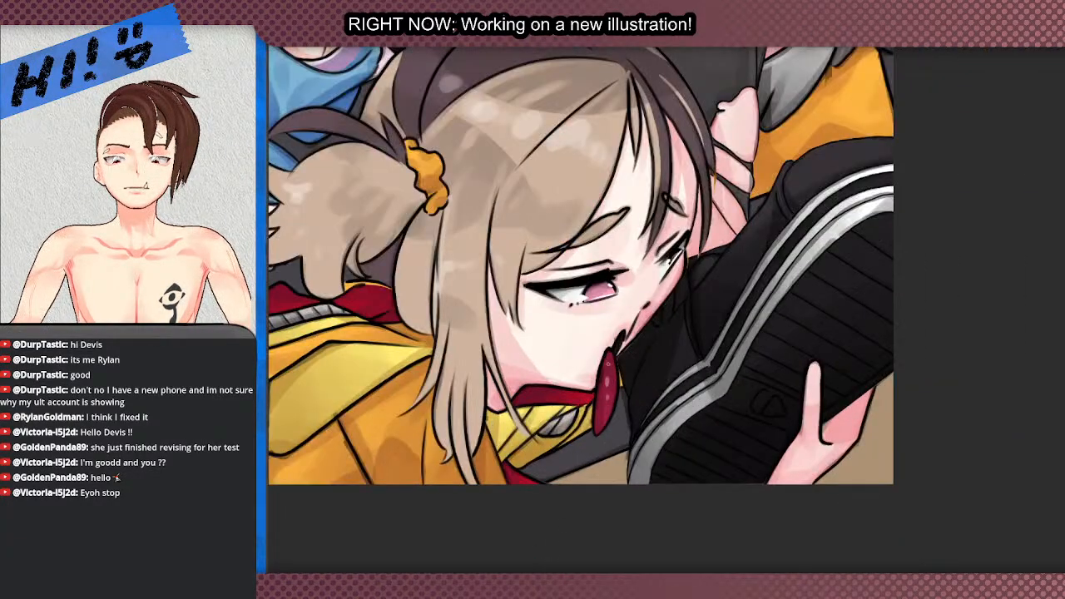
- Try a long stroke down the length of the dark red oval below the mouth
mouse_move(616, 361)
left_mouse_down()
mouse_move(600, 457)
mouse_move(613, 371)
mouse_move(589, 464)
left_mouse_up()
key("ctrl+z")
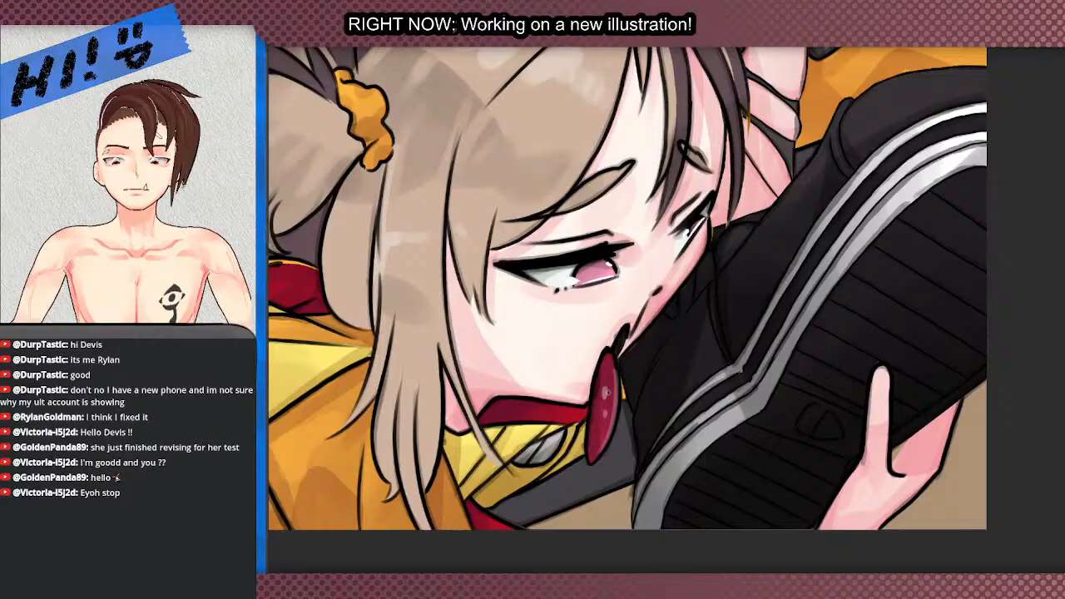
scroll(591, 458, "down", 5)
scroll(549, 333, "up", 3)
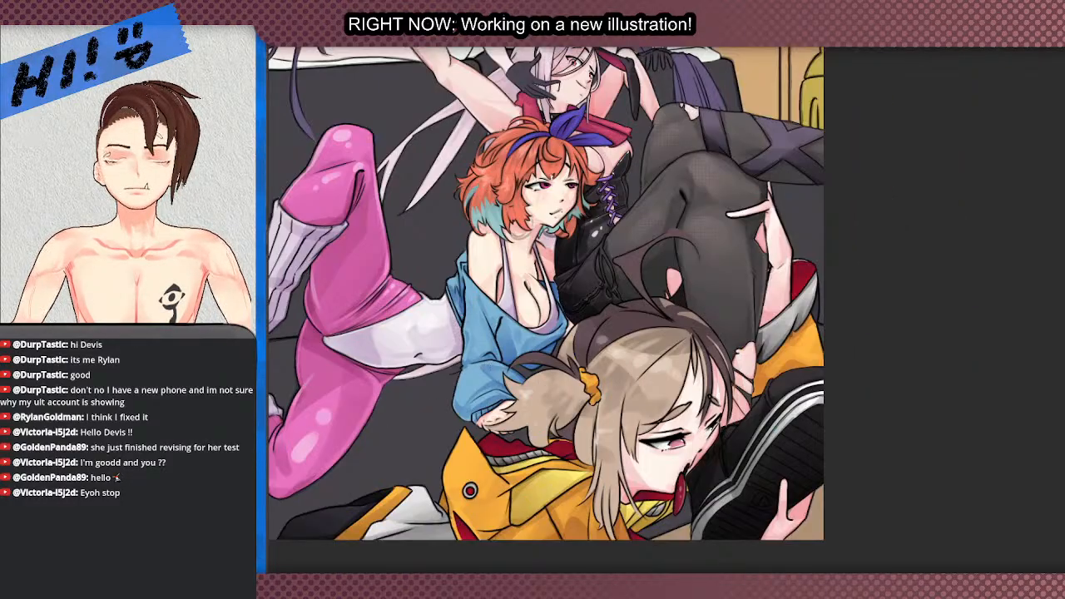
- Brighten the grey ribbed trim along the yellow jacket's opening with light highlights between the rib lines
scroll(549, 316, "down", 5)
scroll(549, 316, "up", 2)
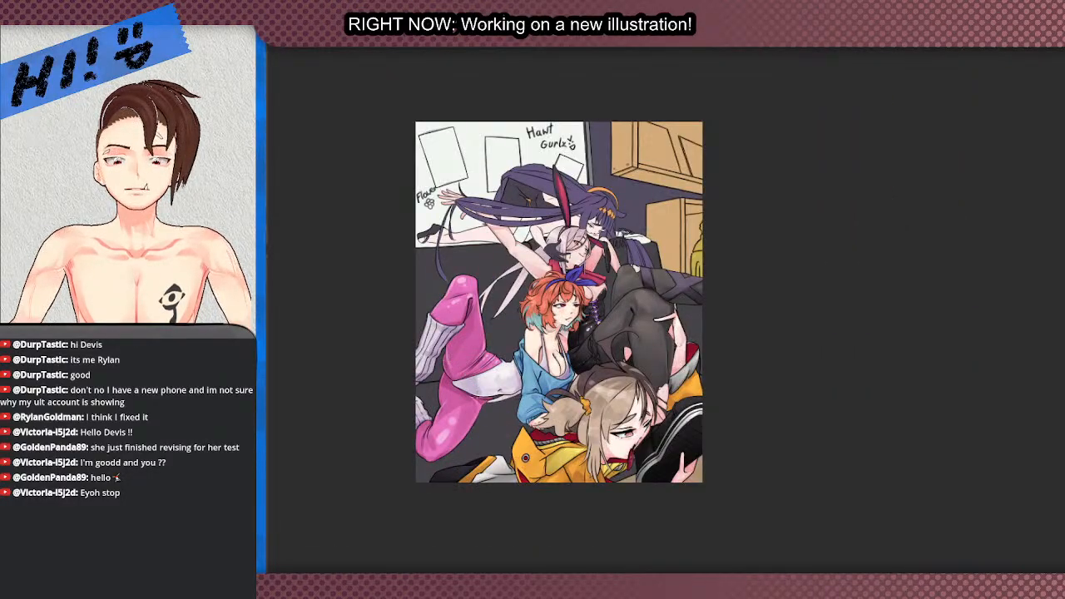
scroll(453, 479, "up", 3)
left_click_drag(466, 466, 707, 532)
scroll(760, 339, "up", 4)
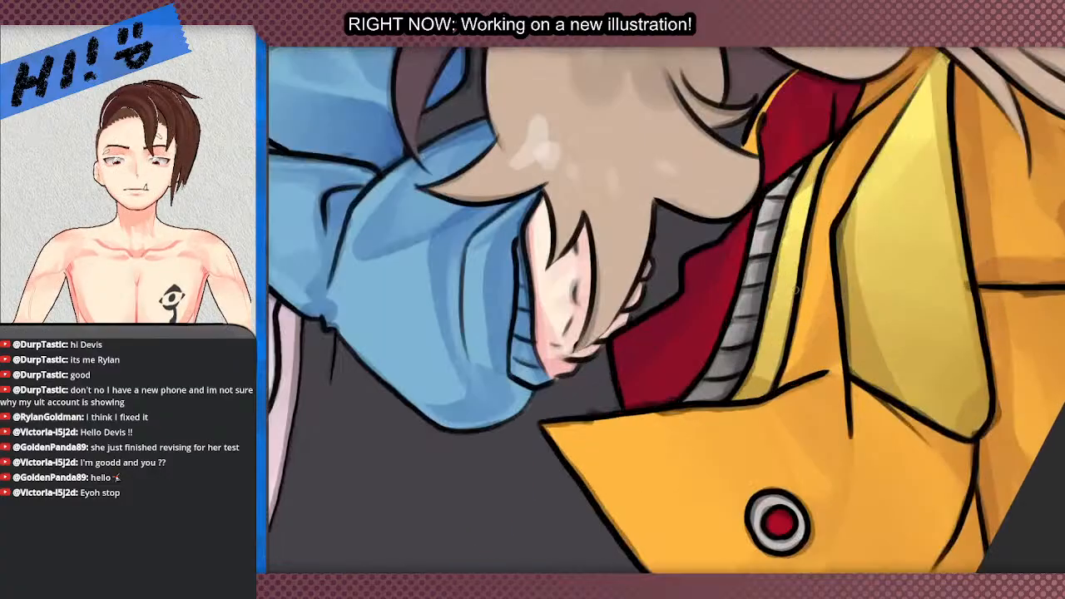
left_click_drag(753, 259, 746, 279)
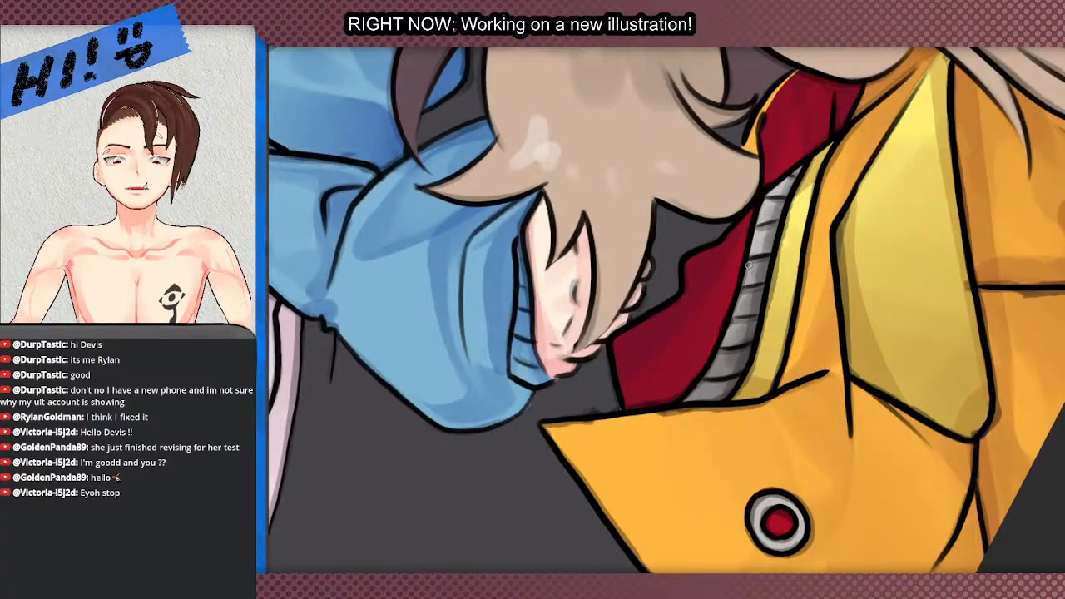
scroll(813, 207, "up", 2)
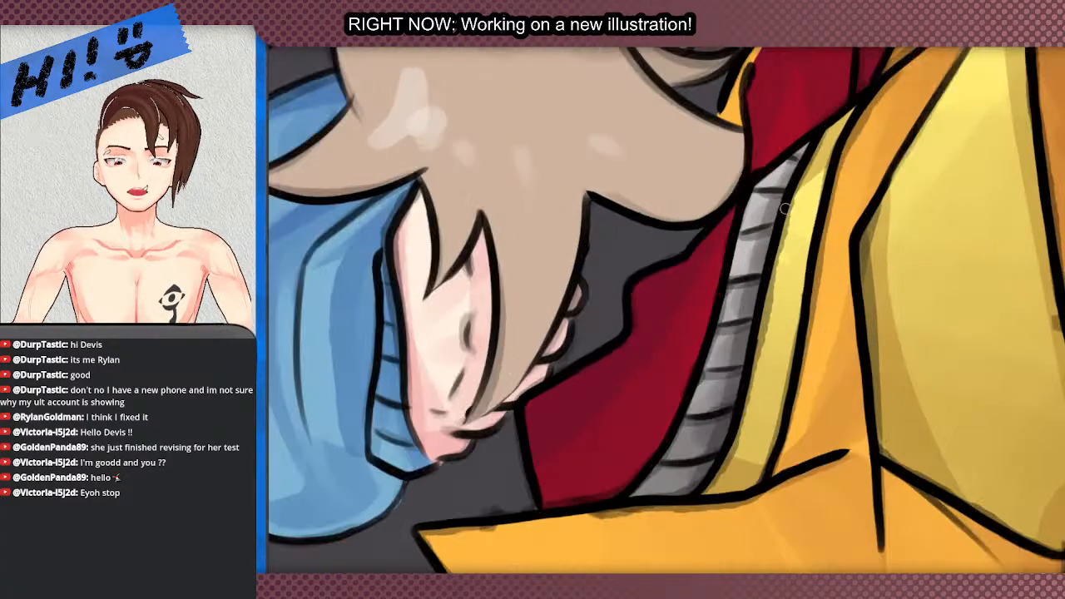
mouse_move(767, 190)
left_mouse_down()
mouse_move(681, 424)
mouse_move(646, 472)
left_mouse_up()
key("ctrl+z")
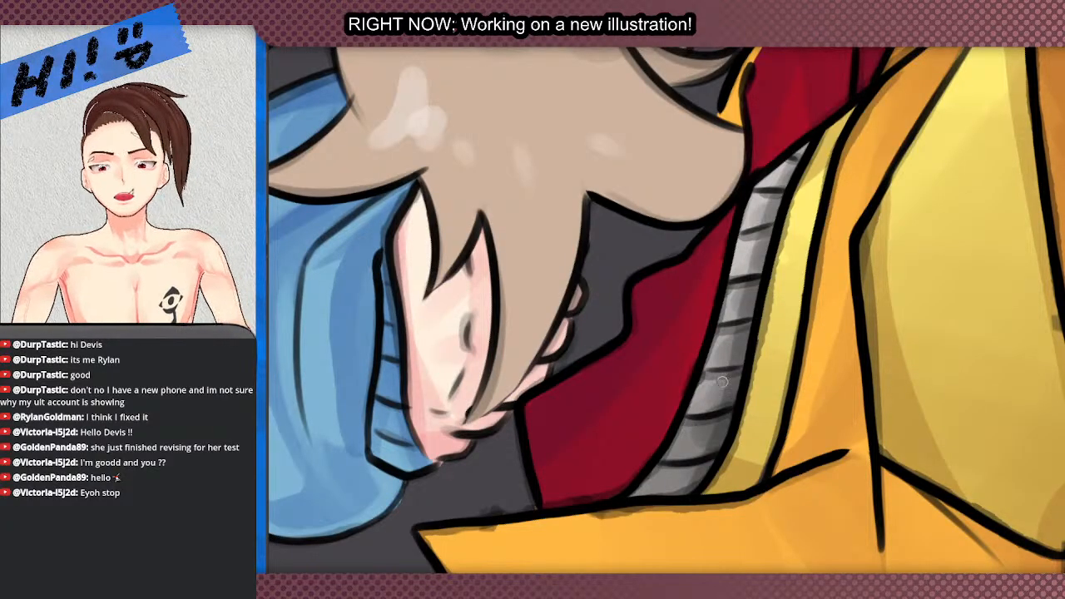
- Paint a thin pale rim highlight along the red-lining side of the grey ribbed trim, redoing the stroke
mouse_move(683, 425)
left_mouse_down()
mouse_move(647, 488)
mouse_move(721, 311)
left_mouse_up()
key("ctrl+z")
mouse_move(685, 405)
left_mouse_down()
mouse_move(644, 488)
mouse_move(668, 459)
mouse_move(722, 300)
left_mouse_up()
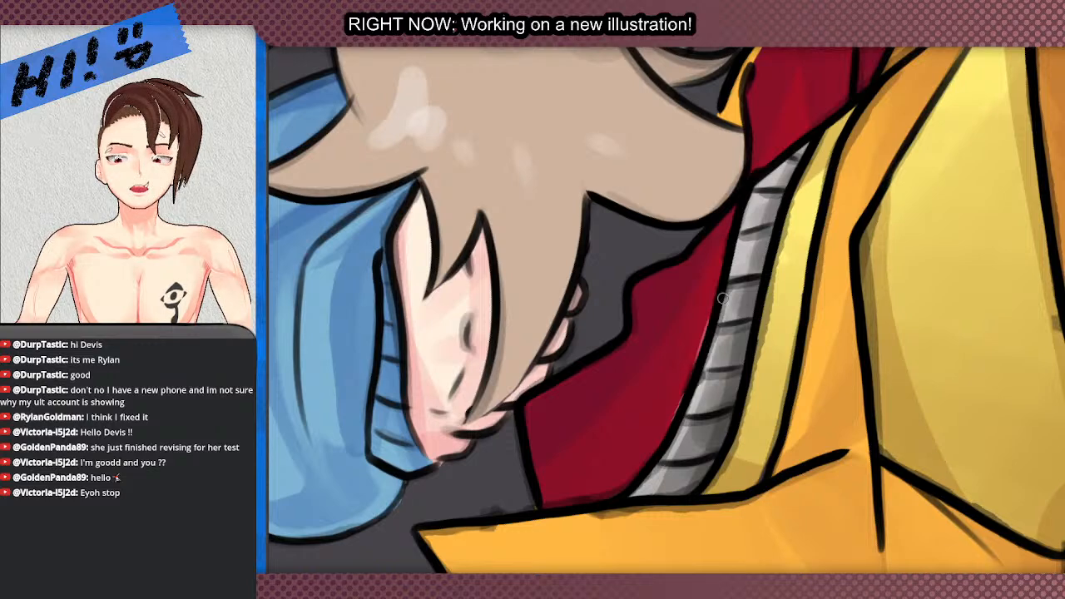
key("ctrl+z")
mouse_move(779, 172)
left_mouse_down()
mouse_move(746, 213)
mouse_move(698, 401)
mouse_move(641, 492)
mouse_move(717, 412)
mouse_move(706, 383)
mouse_move(741, 279)
mouse_move(734, 250)
mouse_move(766, 218)
mouse_move(749, 241)
mouse_move(749, 200)
mouse_move(774, 188)
mouse_move(790, 146)
left_mouse_up()
scroll(790, 144, "down", 5)
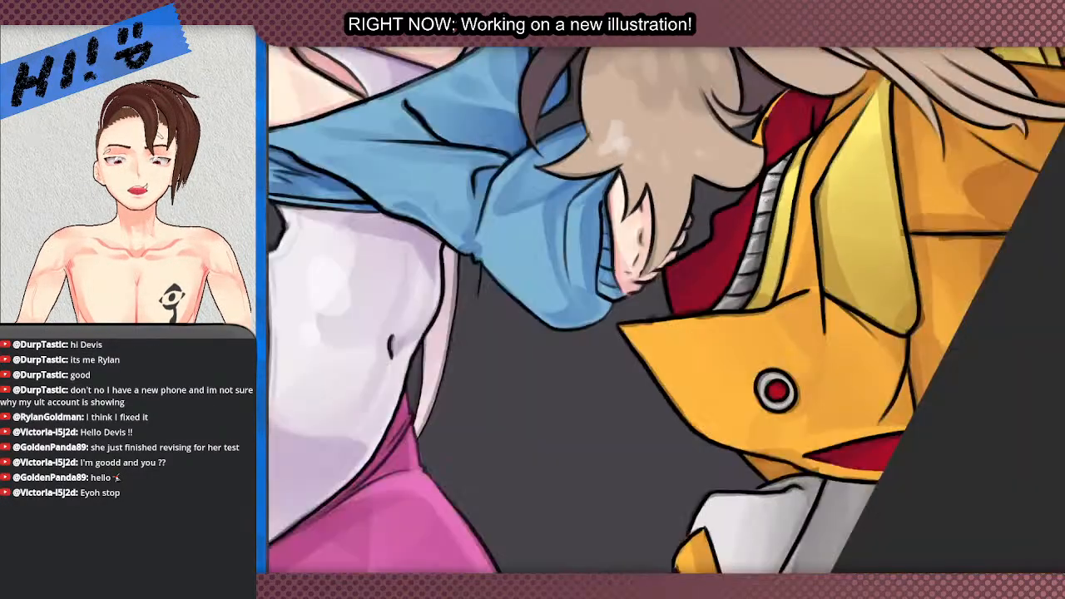
- Add light highlights to the small grey rounded piece on the yellow collar beneath the dark red oval
scroll(882, 133, "up", 5)
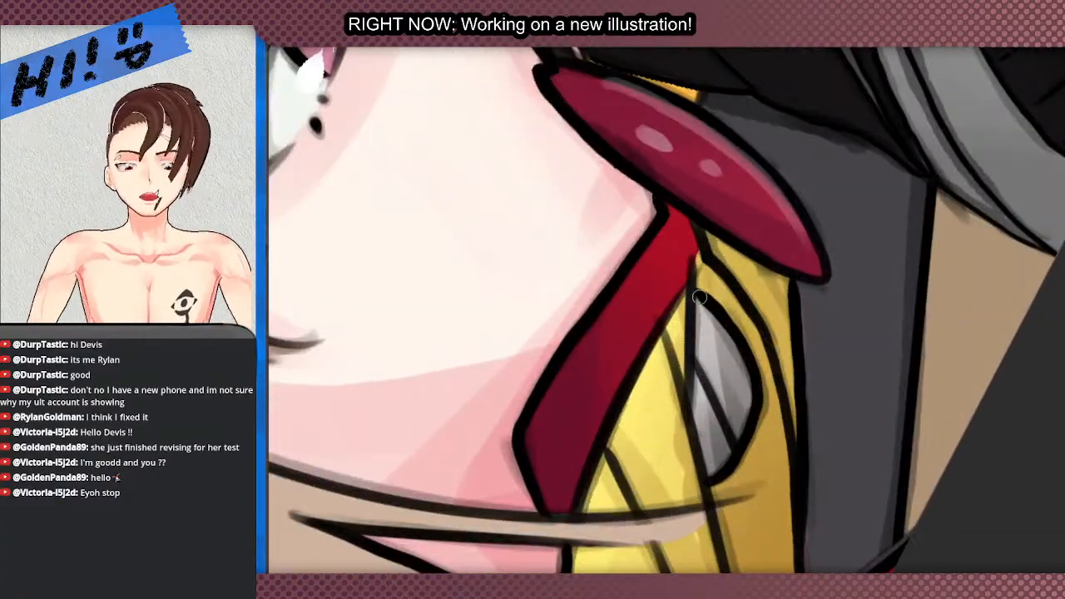
mouse_move(700, 297)
left_mouse_down()
mouse_move(696, 399)
mouse_move(720, 425)
mouse_move(702, 335)
mouse_move(691, 391)
left_mouse_up()
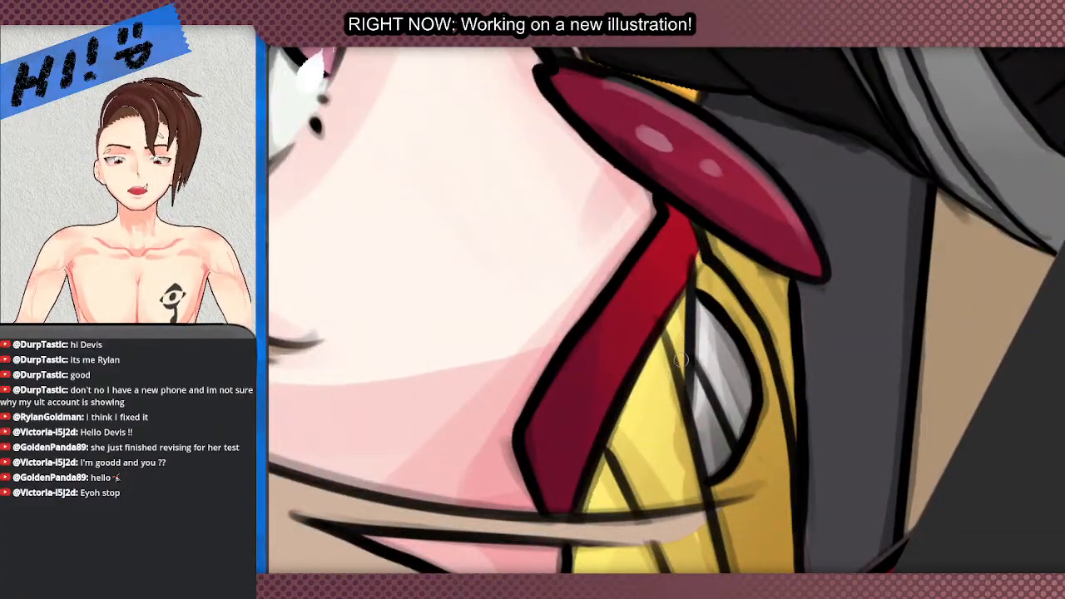
scroll(682, 358, "down", 2)
scroll(435, 150, "down", 2)
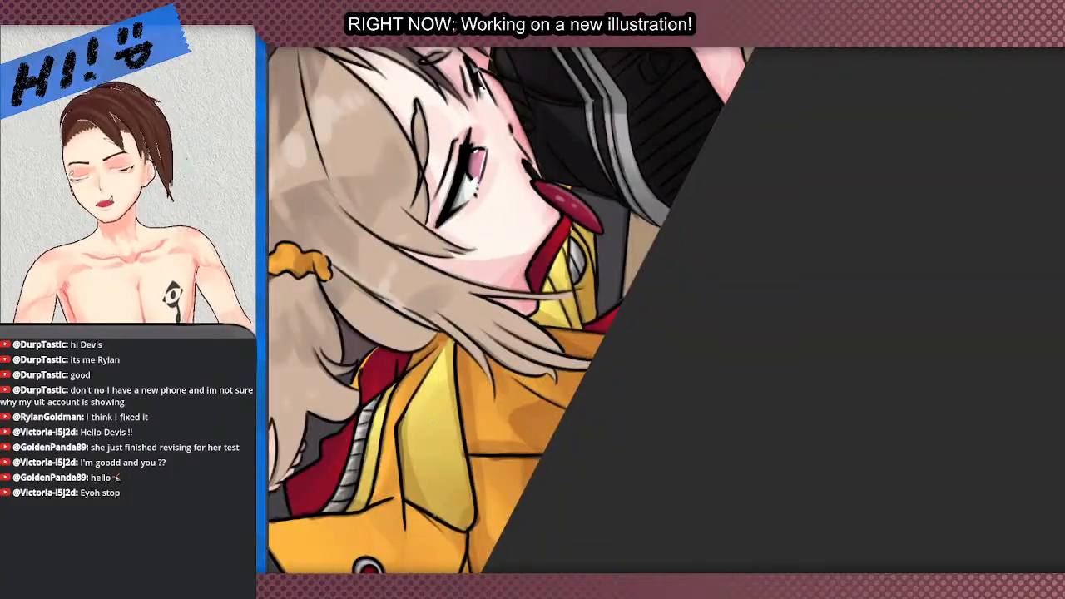
scroll(530, 377, "down", 5)
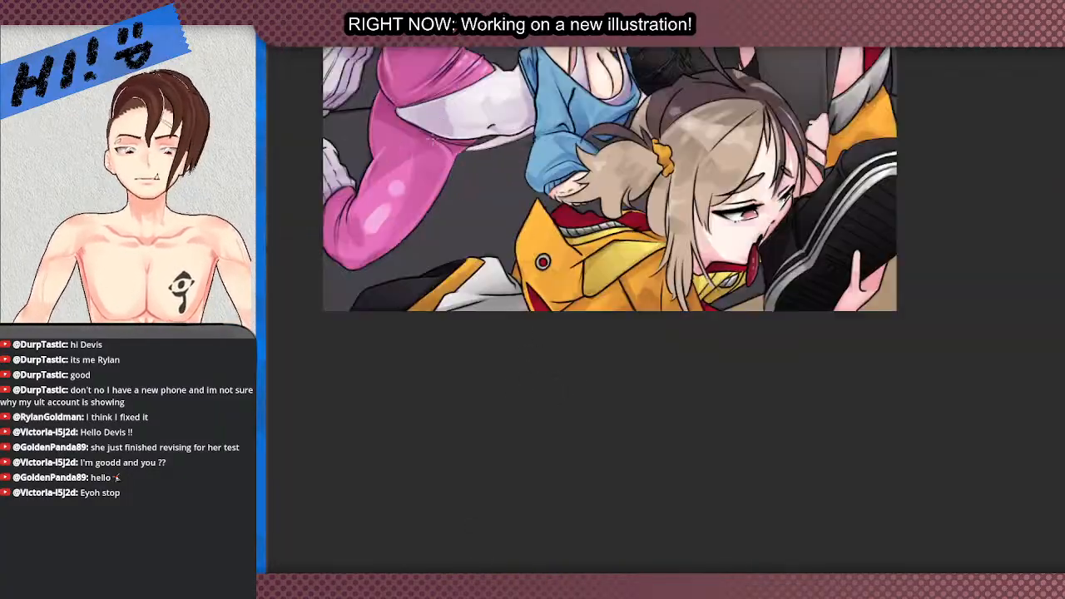
- Paint white highlights on the grey ring and brighten the red centre of the yellow jacket's round button
scroll(470, 235, "up", 2)
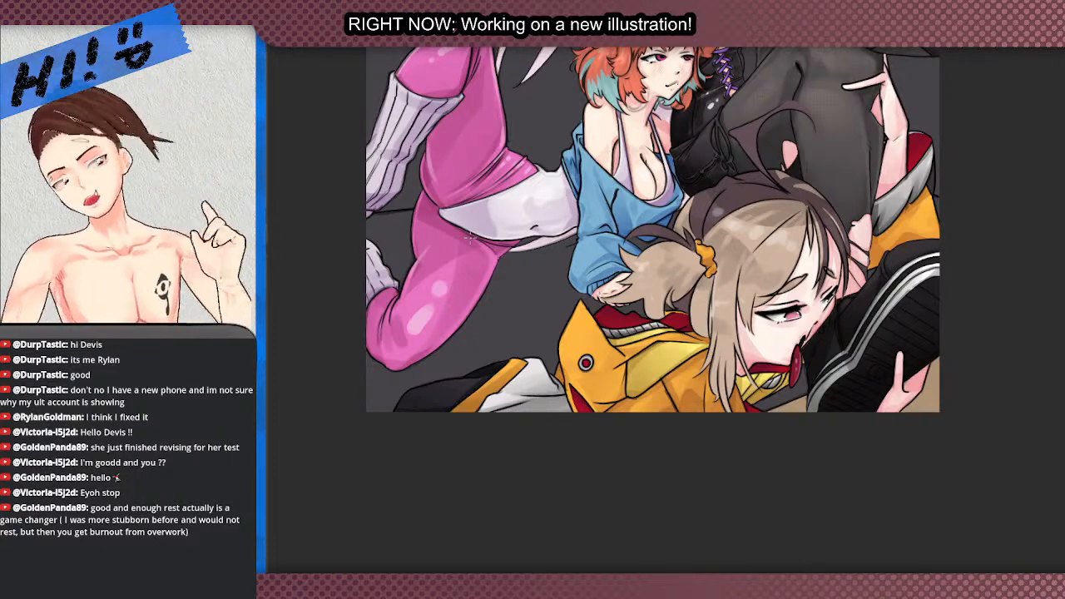
key("ctrl+minus")
scroll(583, 366, "up", 5)
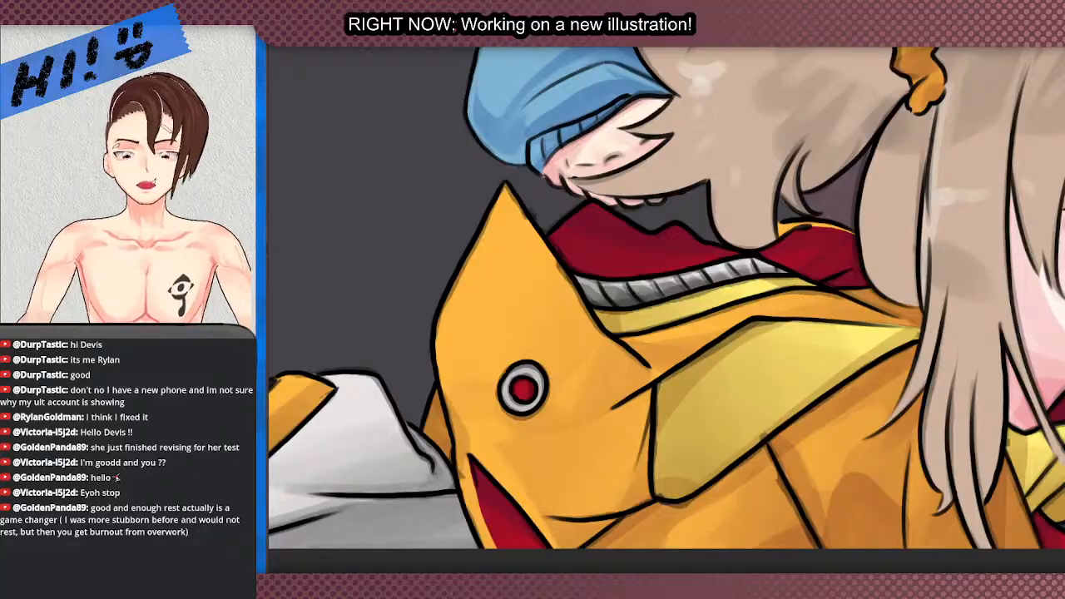
left_click_drag(832, 333, 716, 184)
scroll(591, 411, "up", 5)
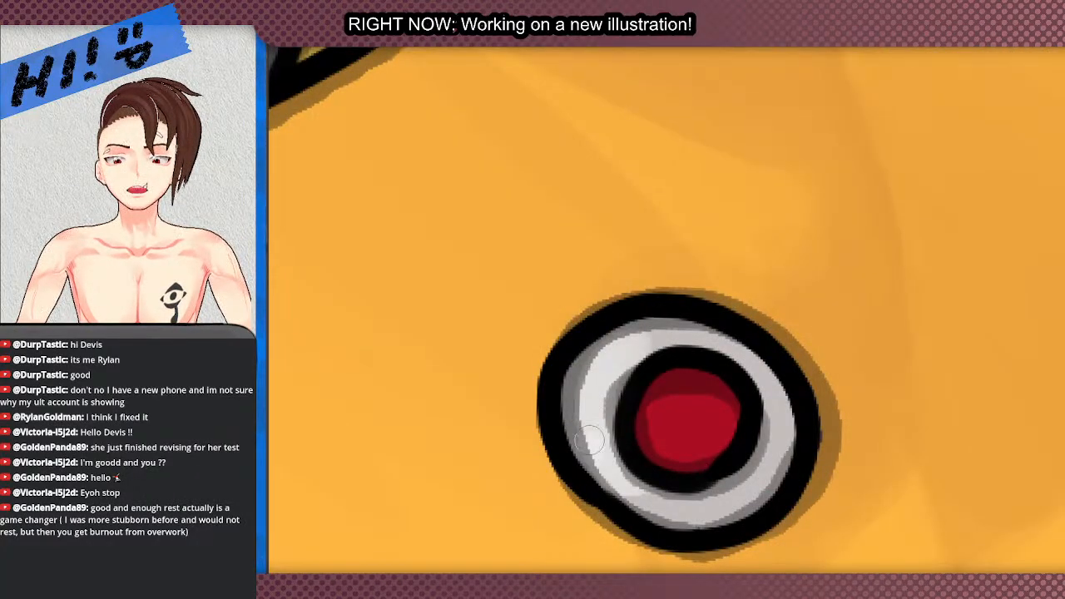
scroll(653, 308, "down", 3)
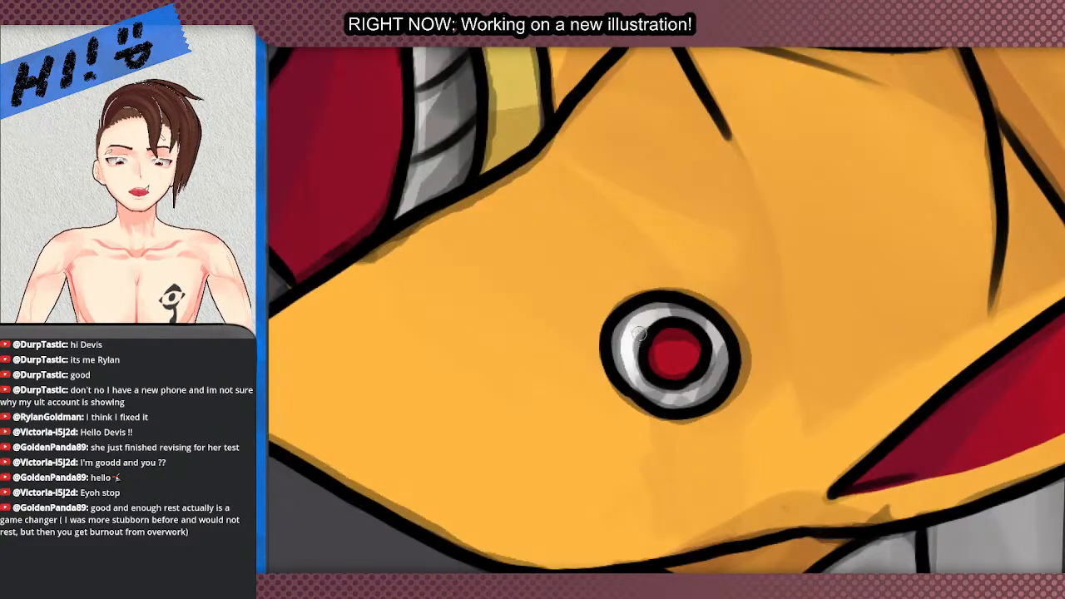
scroll(633, 333, "down", 3)
scroll(633, 333, "up", 2)
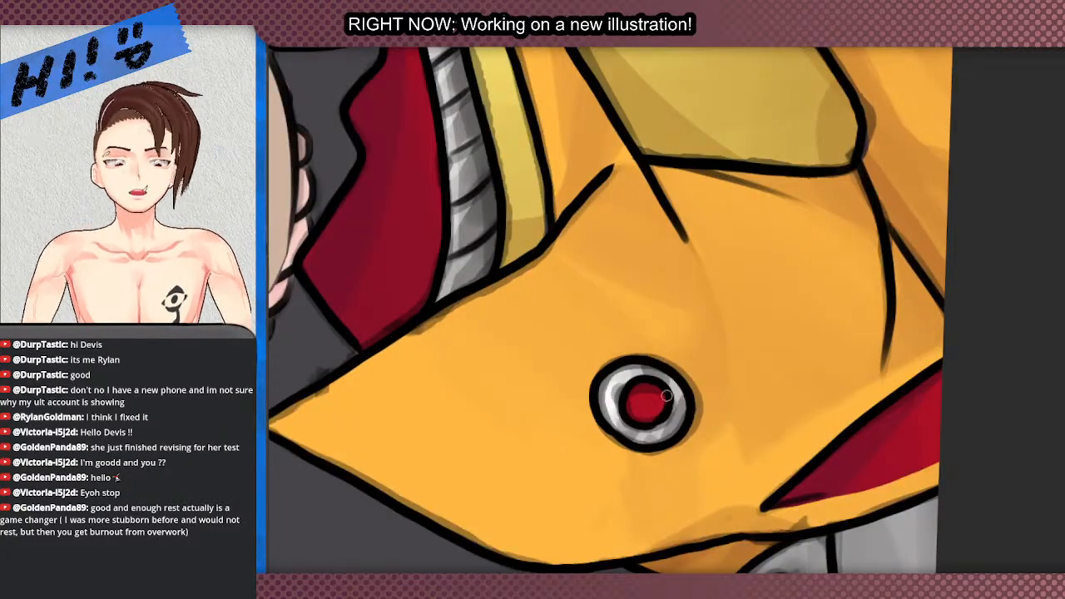
scroll(533, 383, "down", 3)
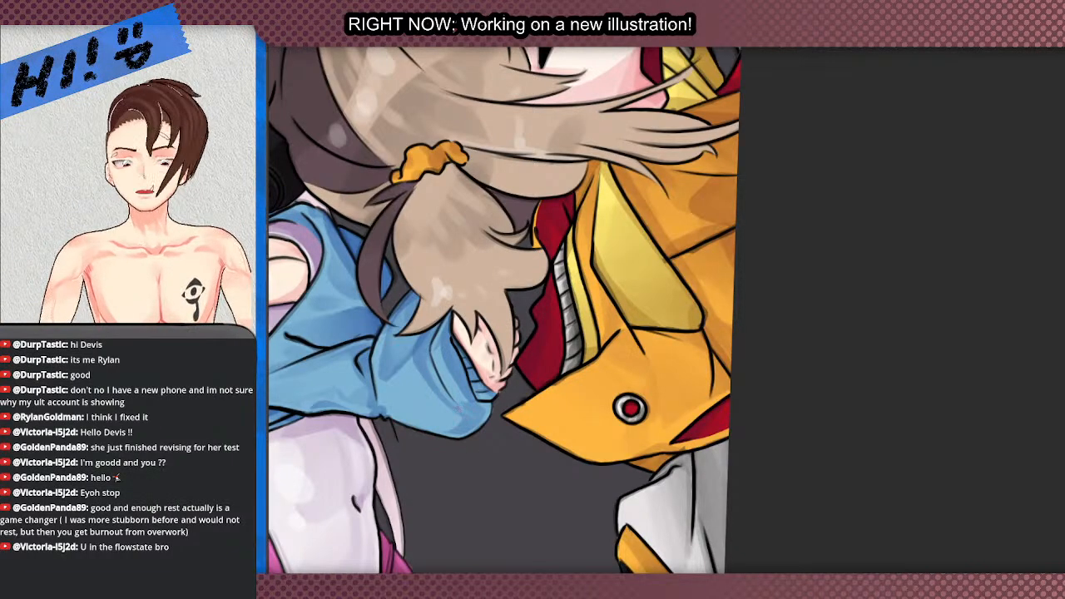
- Select the skin area of the purple-haired character's outstretched lower leg
scroll(589, 374, "down", 4)
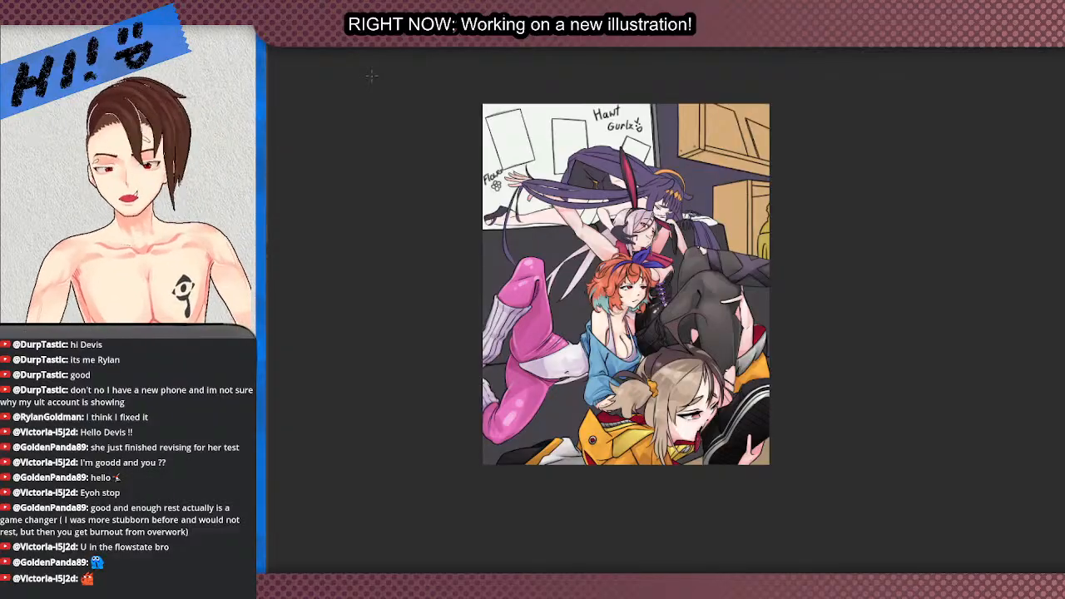
scroll(674, 187, "up", 3)
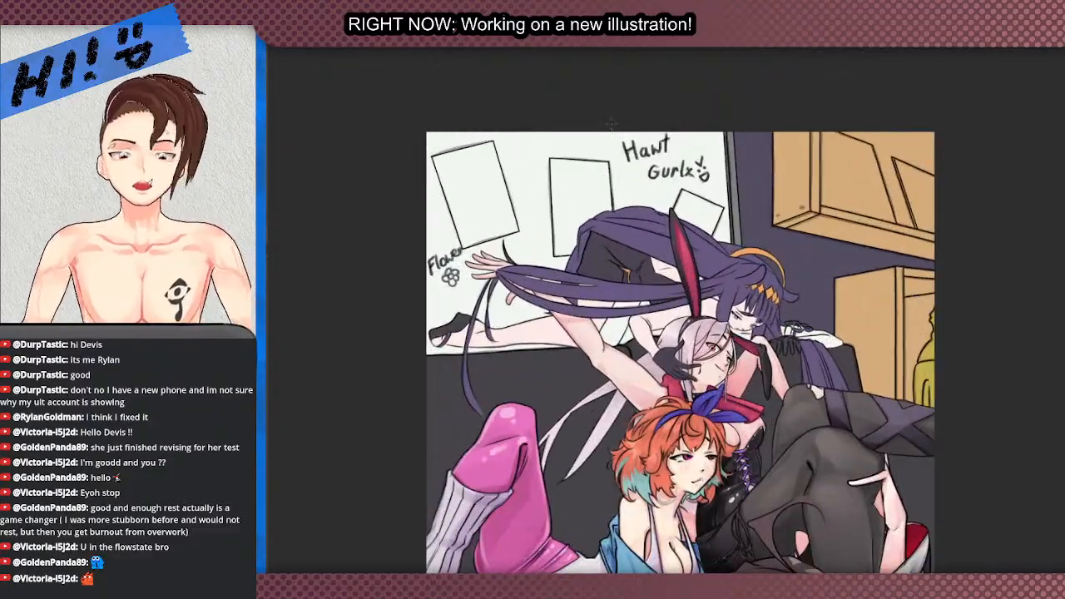
scroll(737, 361, "up", 3)
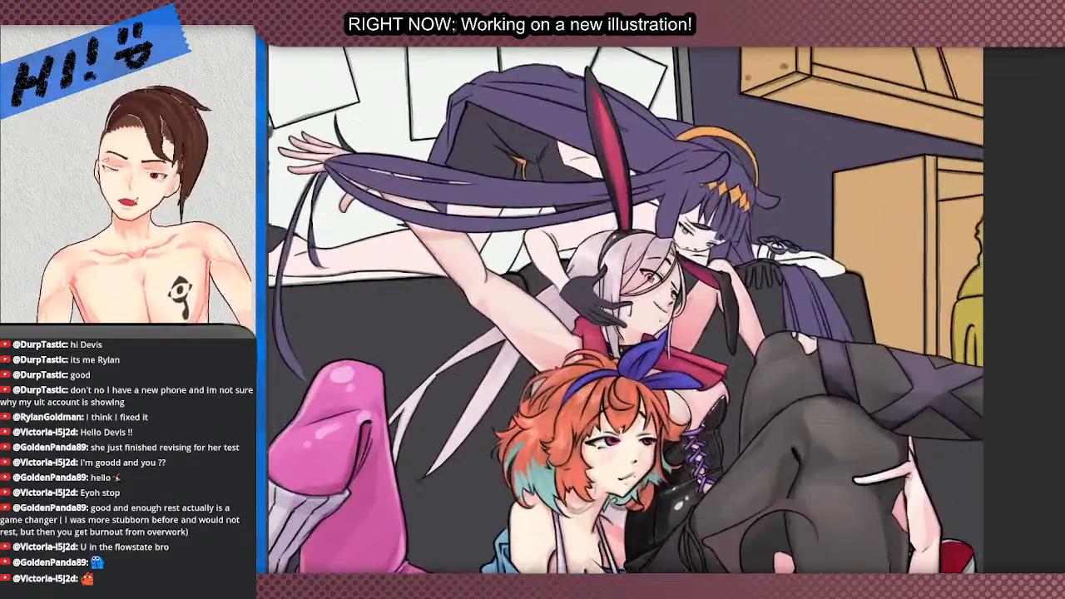
scroll(847, 286, "down", 1)
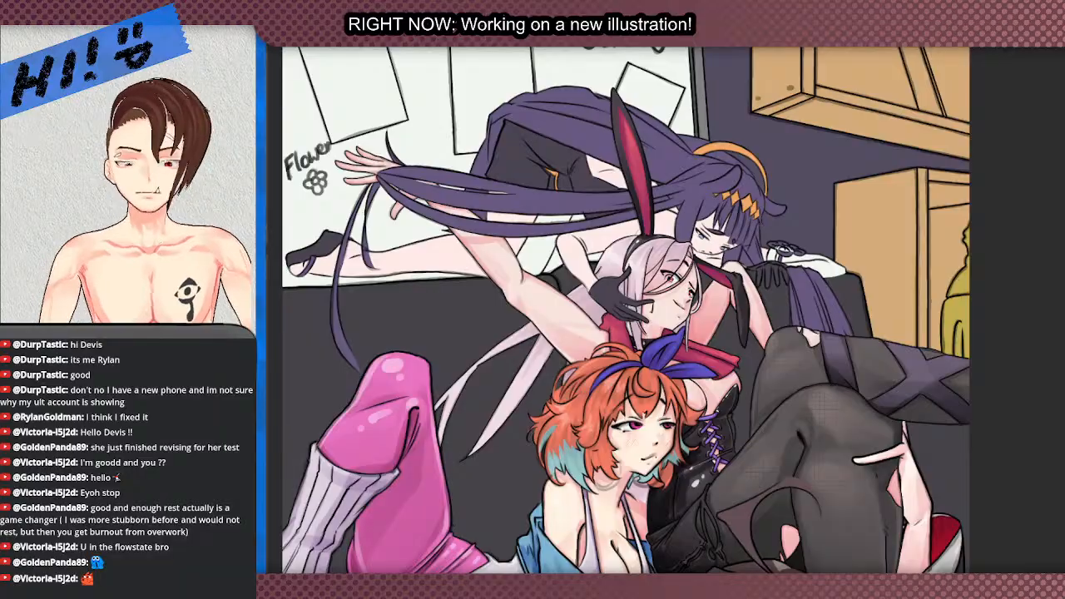
scroll(541, 226, "down", 1)
scroll(669, 204, "up", 2)
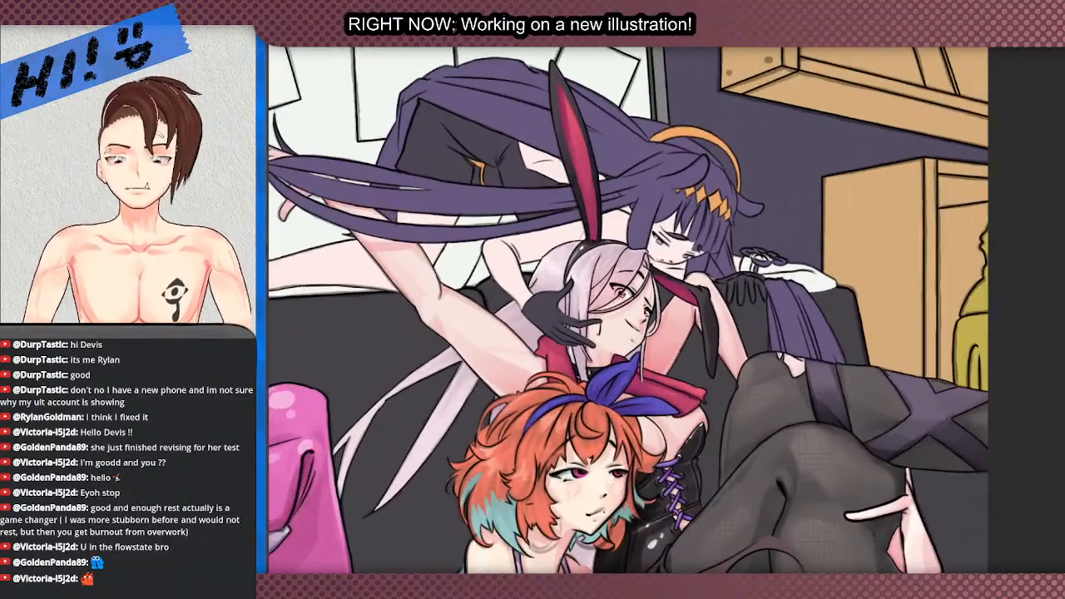
scroll(635, 229, "down", 1)
scroll(463, 260, "up", 2)
left_click(437, 268)
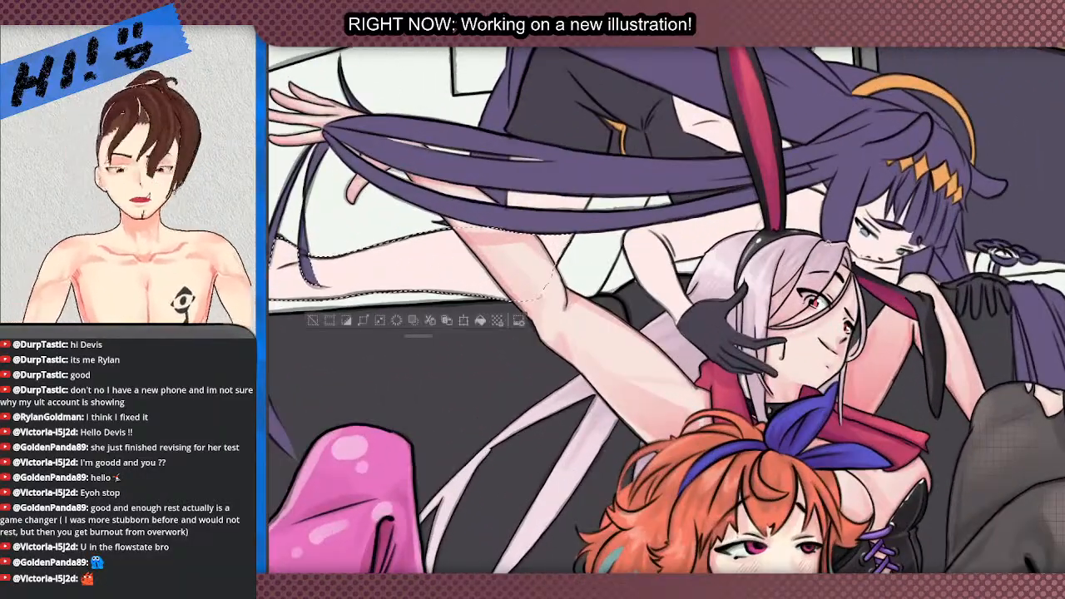
- Select the skin of the purple-haired character's foot between the dark shoe and the hanging hair strand
scroll(466, 259, "down", 2)
scroll(510, 213, "up", 2)
scroll(509, 213, "up", 2)
scroll(583, 217, "down", 2)
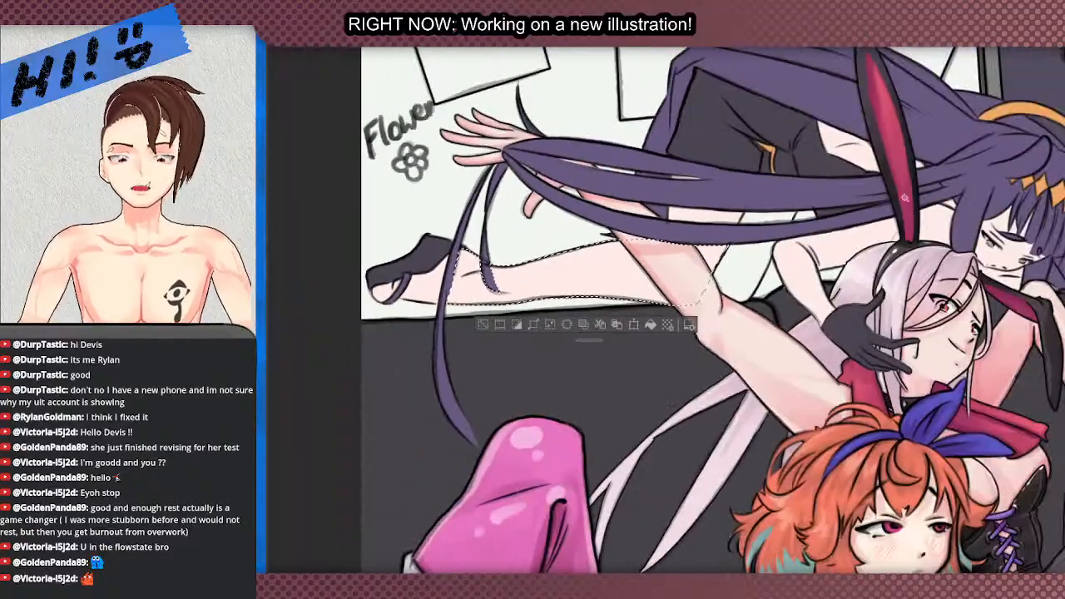
scroll(814, 223, "up", 2)
scroll(814, 223, "down", 2)
scroll(435, 269, "up", 2)
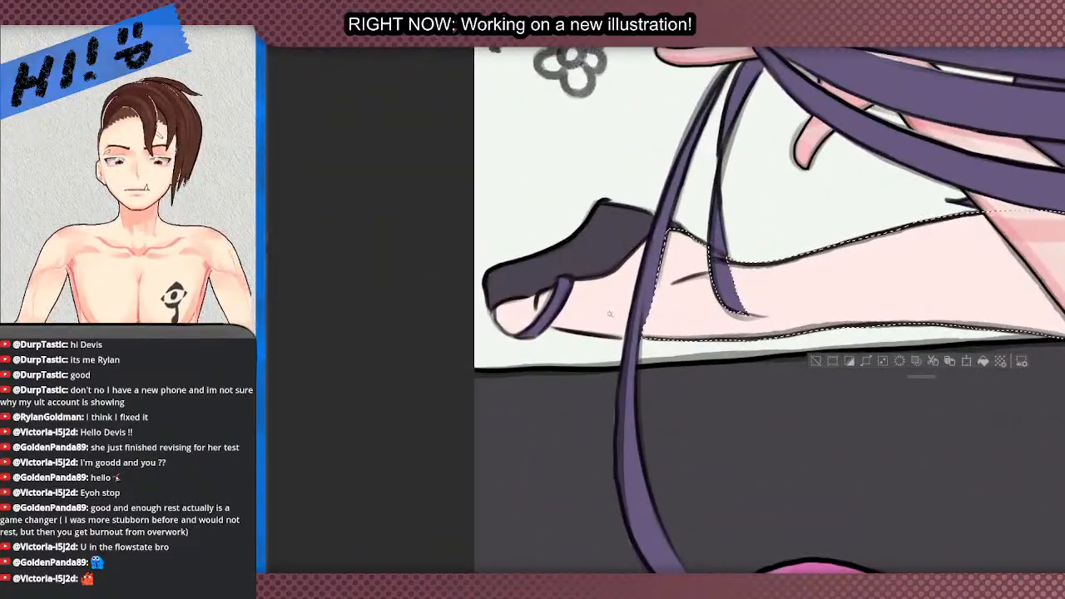
scroll(560, 309, "up", 1)
scroll(560, 309, "down", 3)
scroll(528, 262, "up", 2)
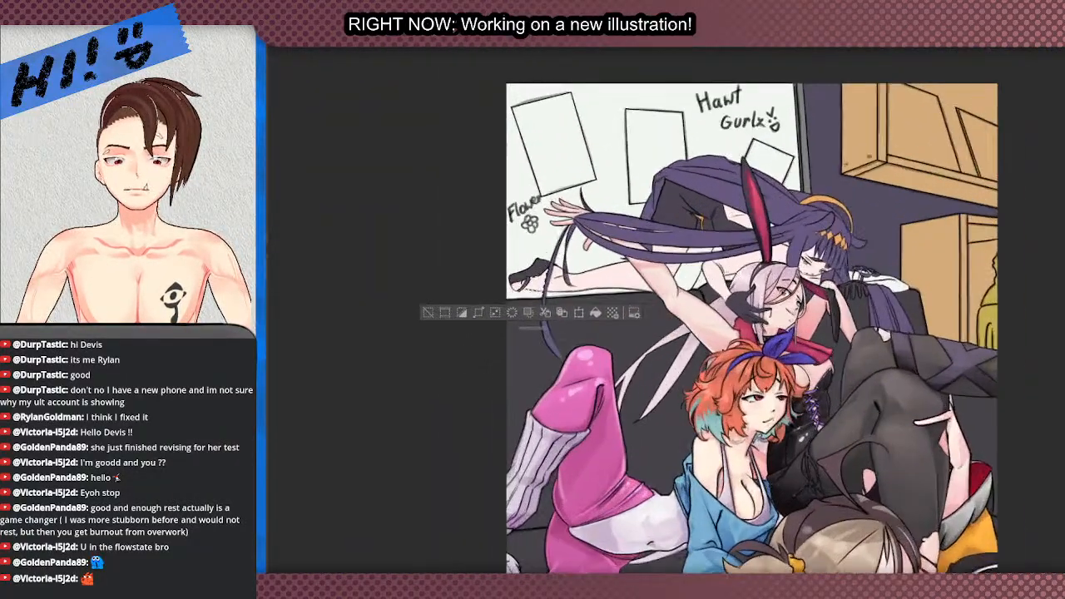
scroll(660, 258, "up", 1)
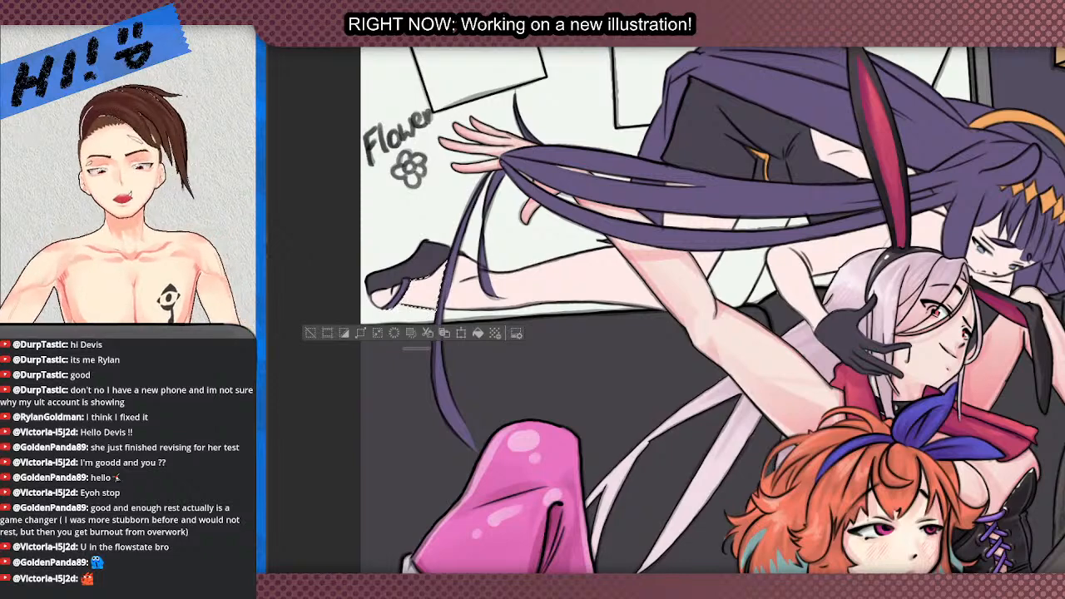
- Add the purple-haired character's leg and the small gaps between her long hair strands to the foot selection
scroll(590, 142, "up", 1)
scroll(590, 143, "down", 1)
scroll(634, 225, "up", 2)
scroll(635, 224, "down", 1)
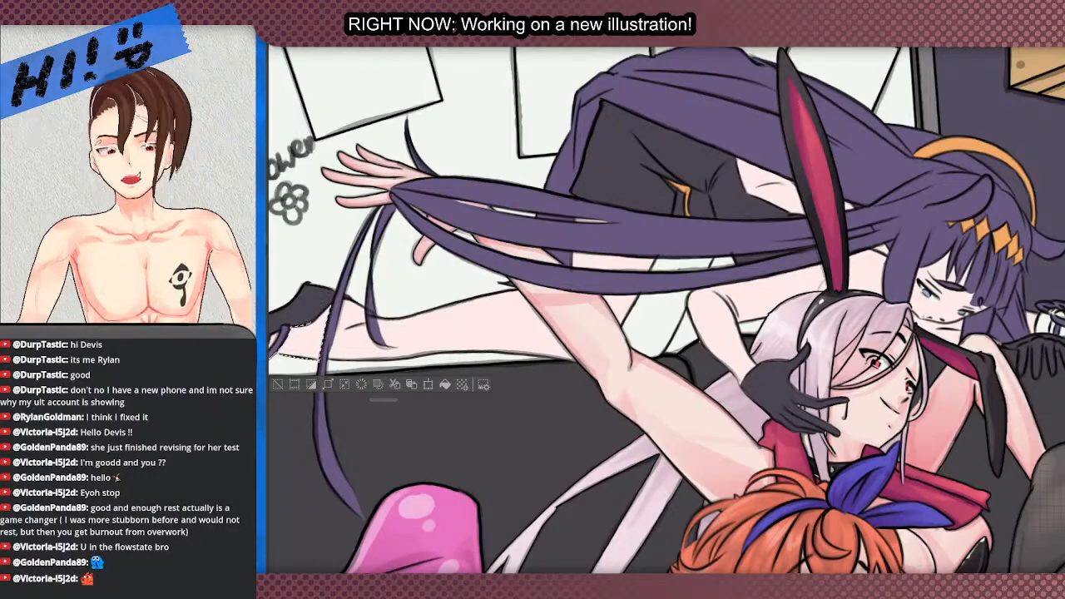
scroll(600, 295, "down", 3)
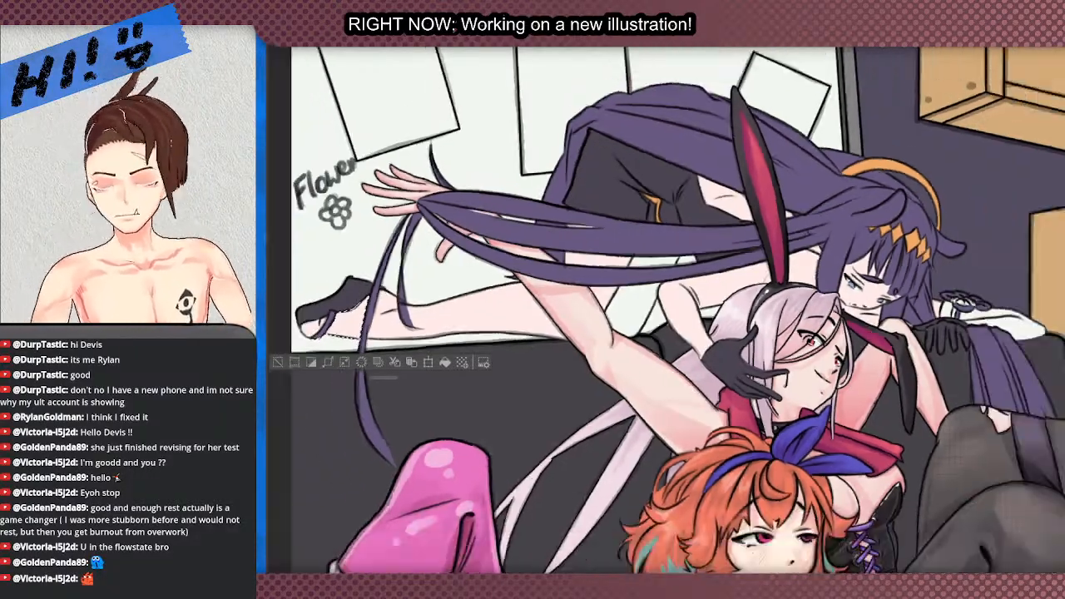
scroll(600, 295, "up", 5)
scroll(599, 296, "down", 3)
scroll(599, 295, "up", 5)
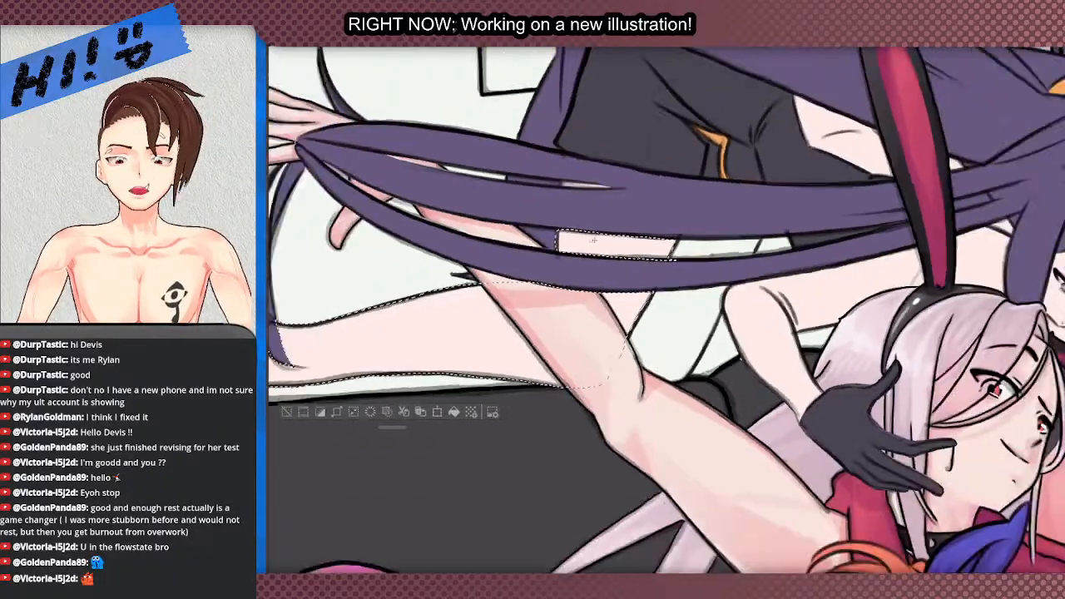
scroll(471, 174, "down", 5)
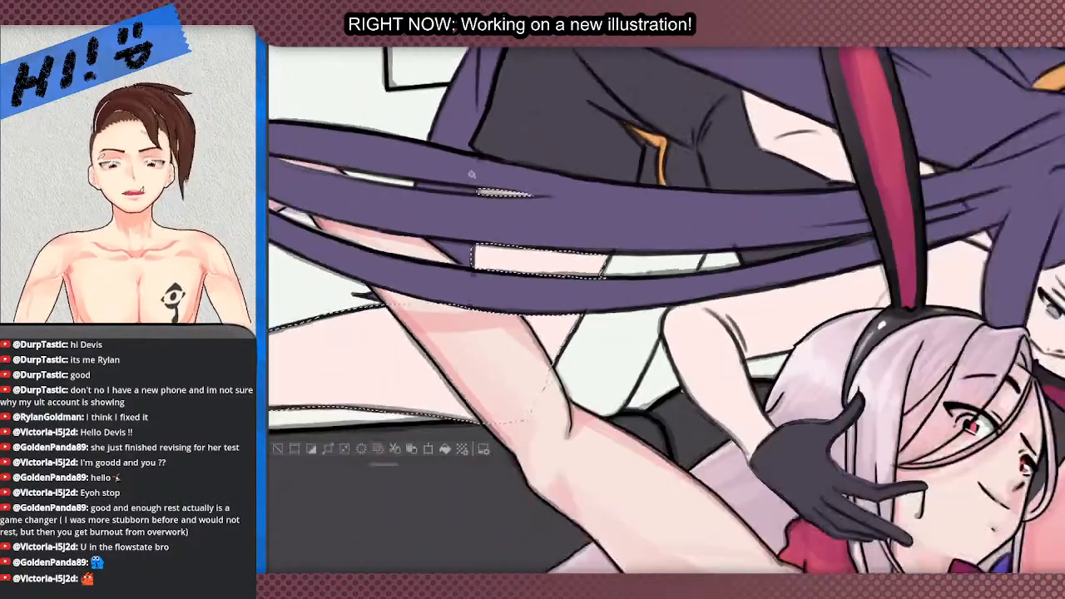
scroll(372, 296, "up", 3)
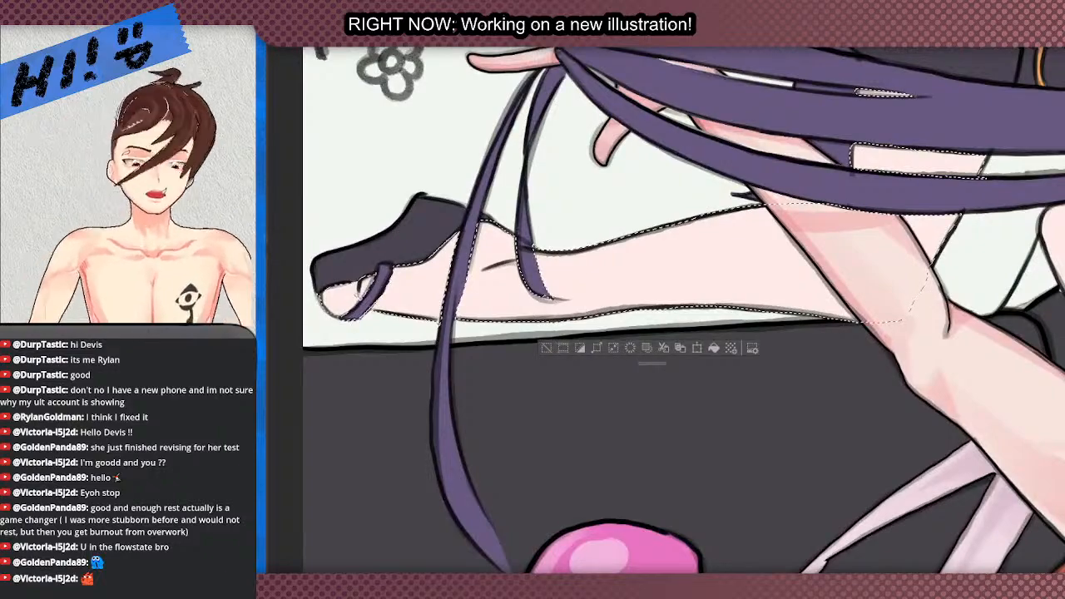
- Add the purple-haired character's bent arm, shoulder and face, including skin showing between her bangs, to the selection
scroll(666, 308, "down", 4)
scroll(583, 349, "up", 3)
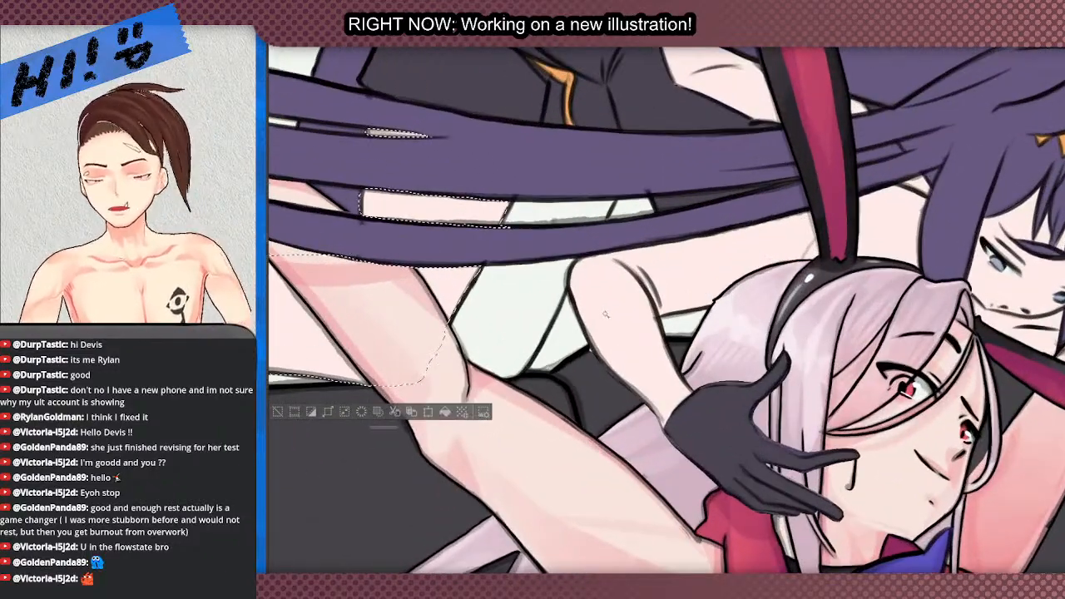
scroll(636, 268, "down", 3)
scroll(787, 197, "up", 4)
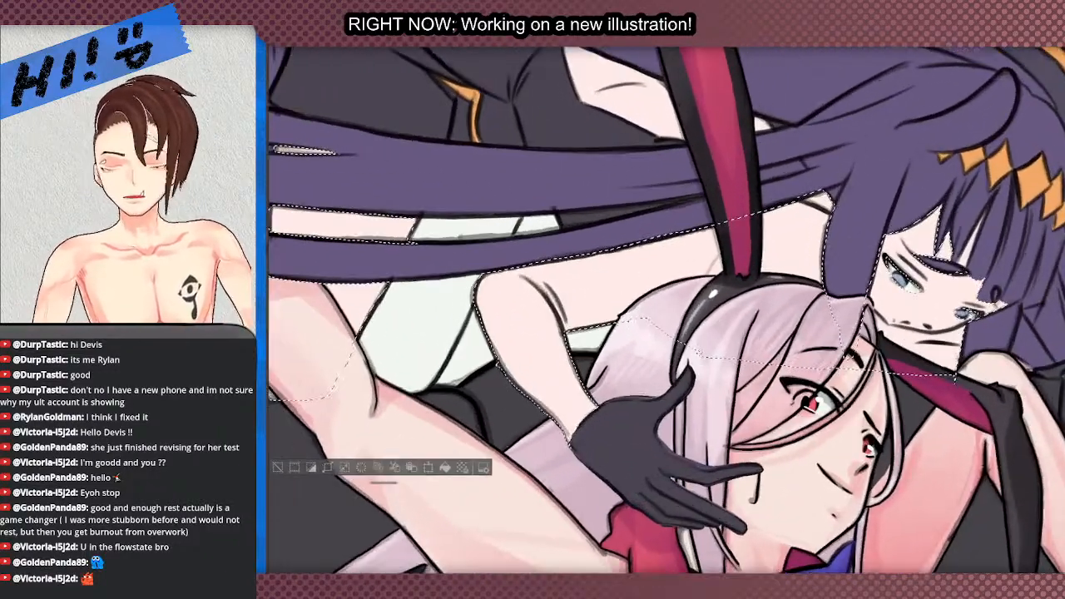
scroll(787, 197, "up", 2)
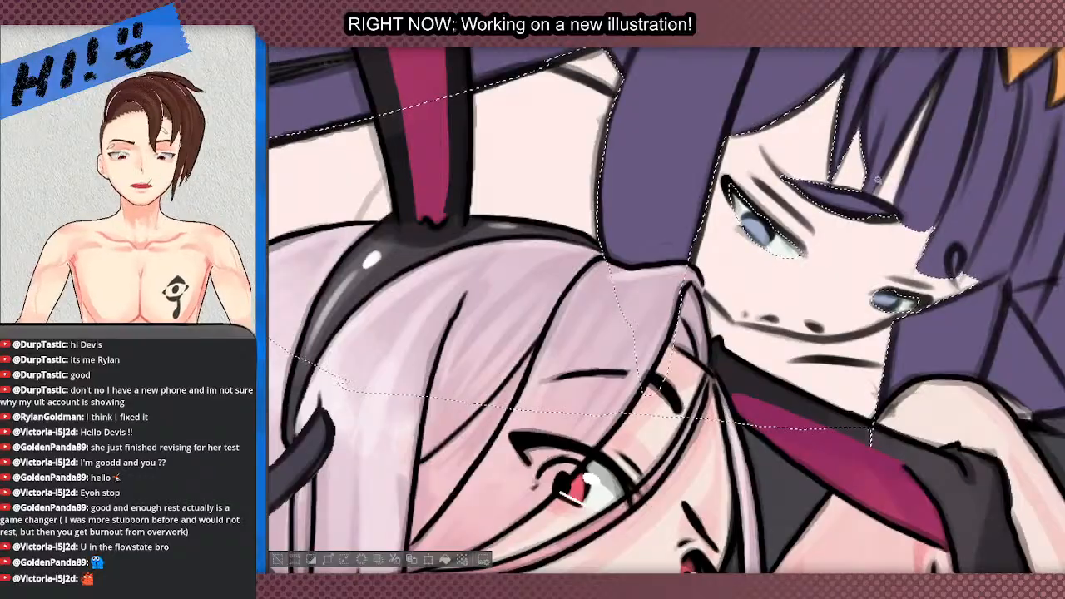
- Add the small patch of the purple-haired character's skin between her hair and white sleeve to the selection
scroll(666, 308, "down", 3)
scroll(582, 250, "up", 3)
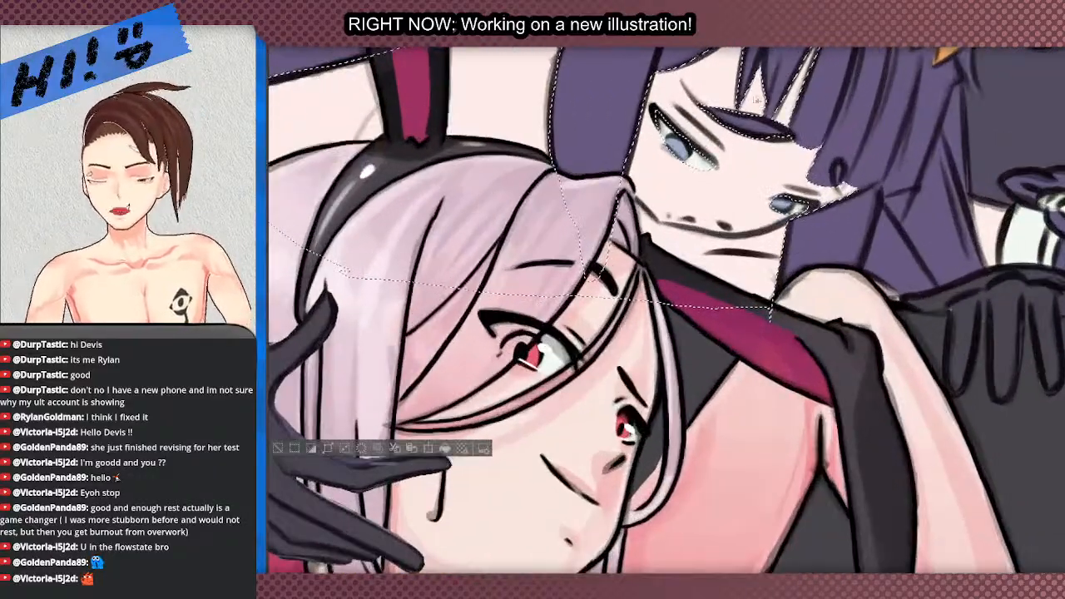
scroll(665, 308, "up", 3)
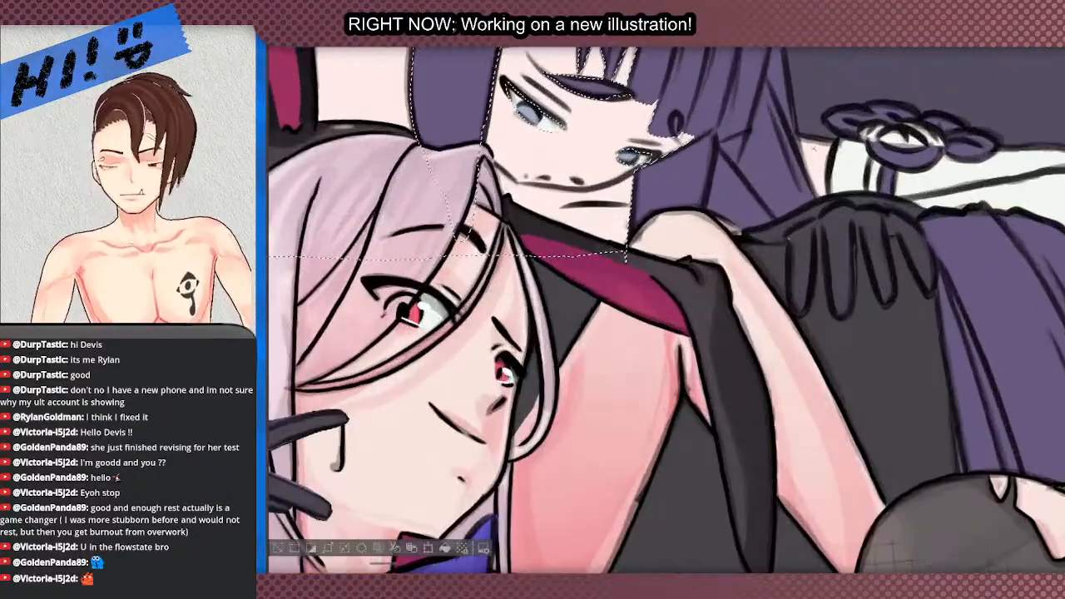
scroll(666, 308, "down", 5)
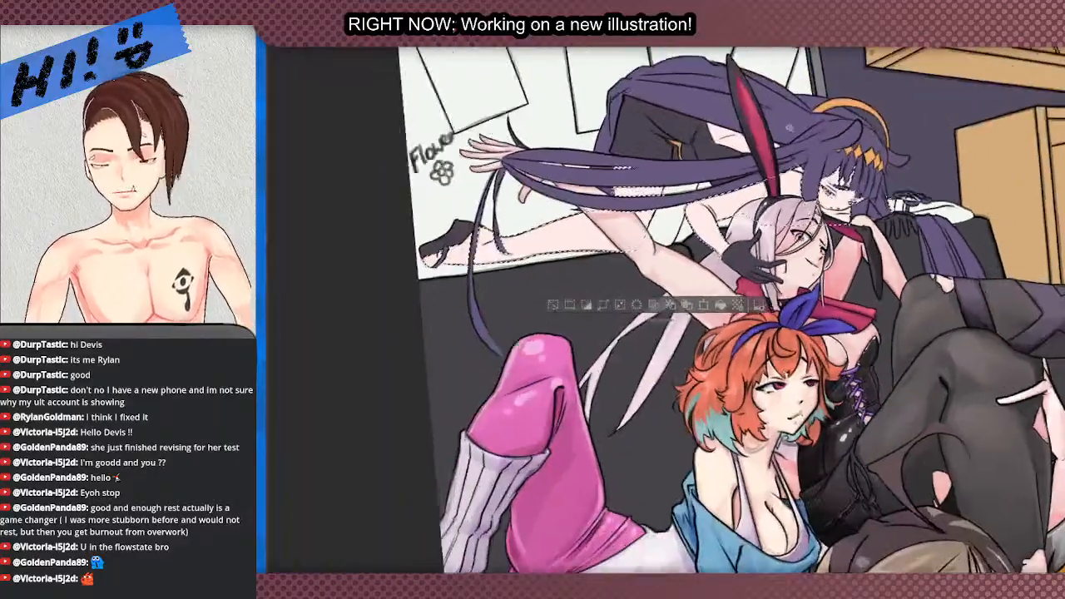
- Examine the selected skin areas of the purple-haired character against the whole illustration
scroll(666, 308, "up", 3)
scroll(585, 197, "down", 3)
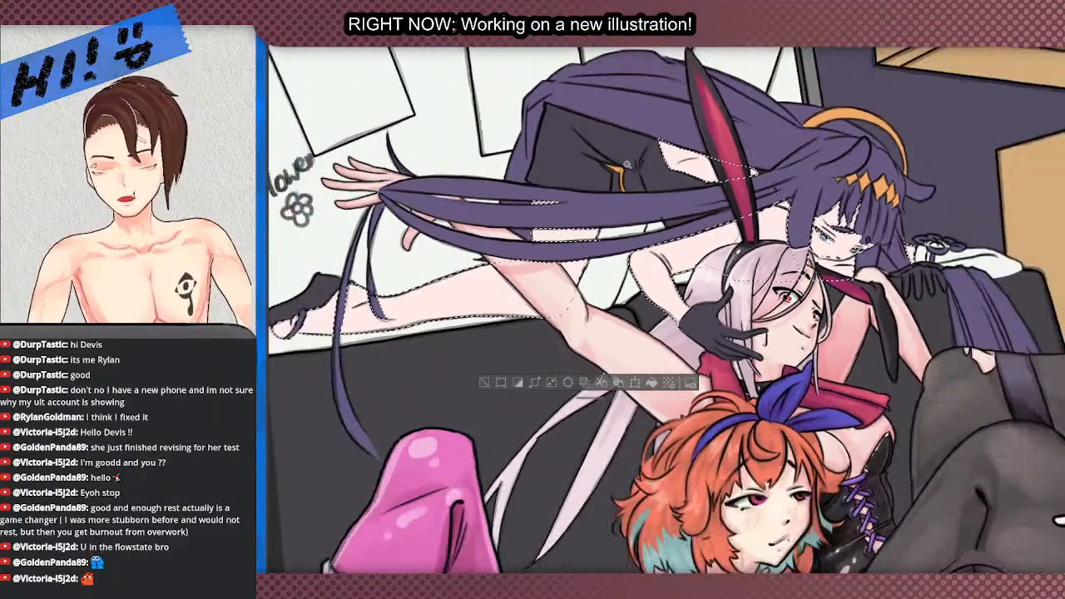
scroll(585, 197, "down", 3)
scroll(585, 197, "up", 2)
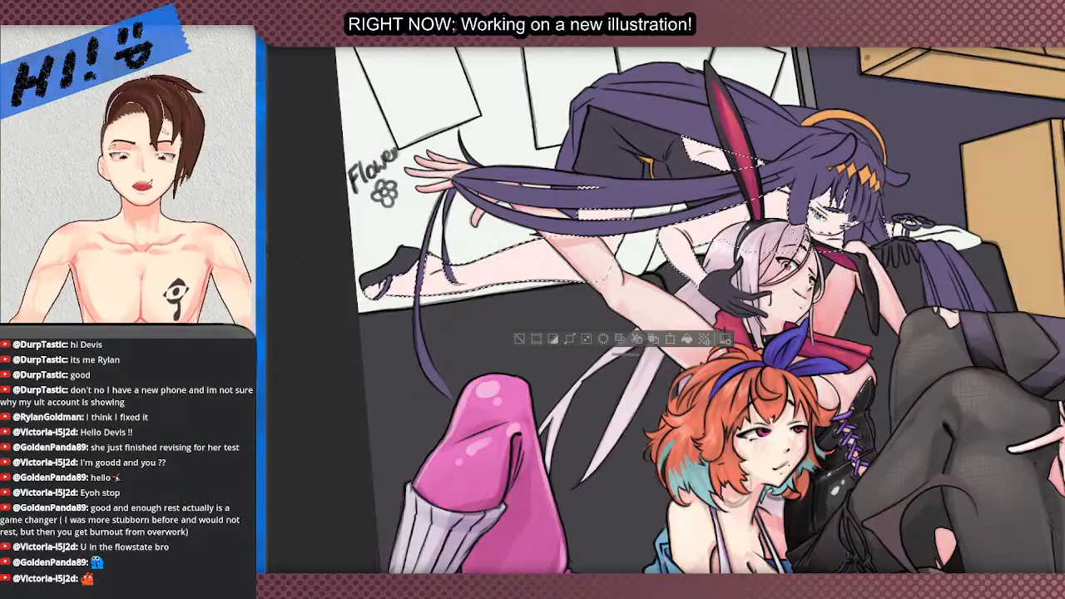
scroll(666, 308, "down", 3)
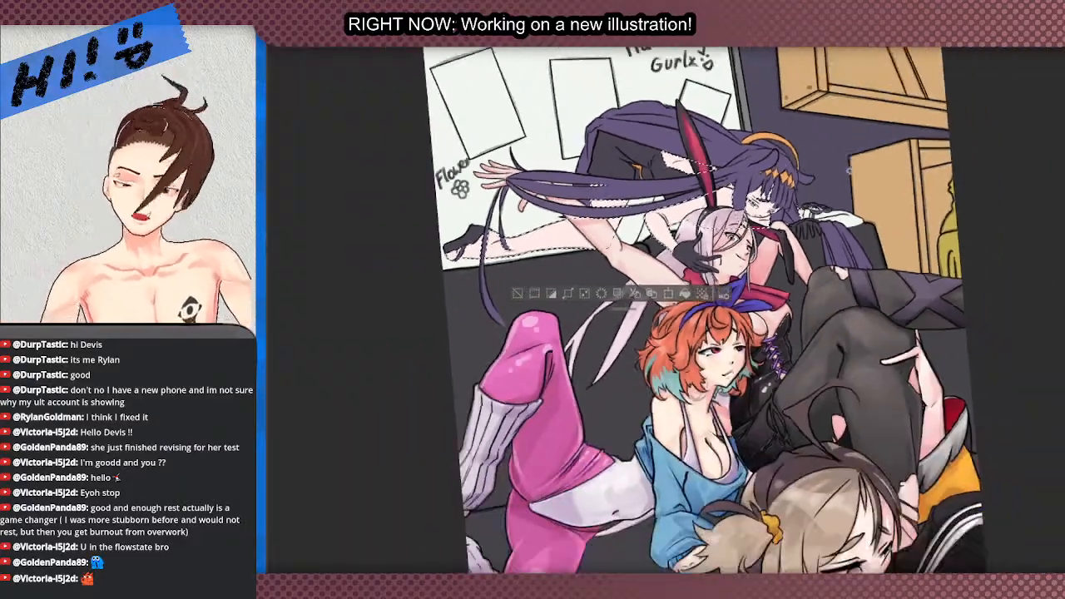
scroll(666, 308, "down", 1)
scroll(666, 308, "down", 2)
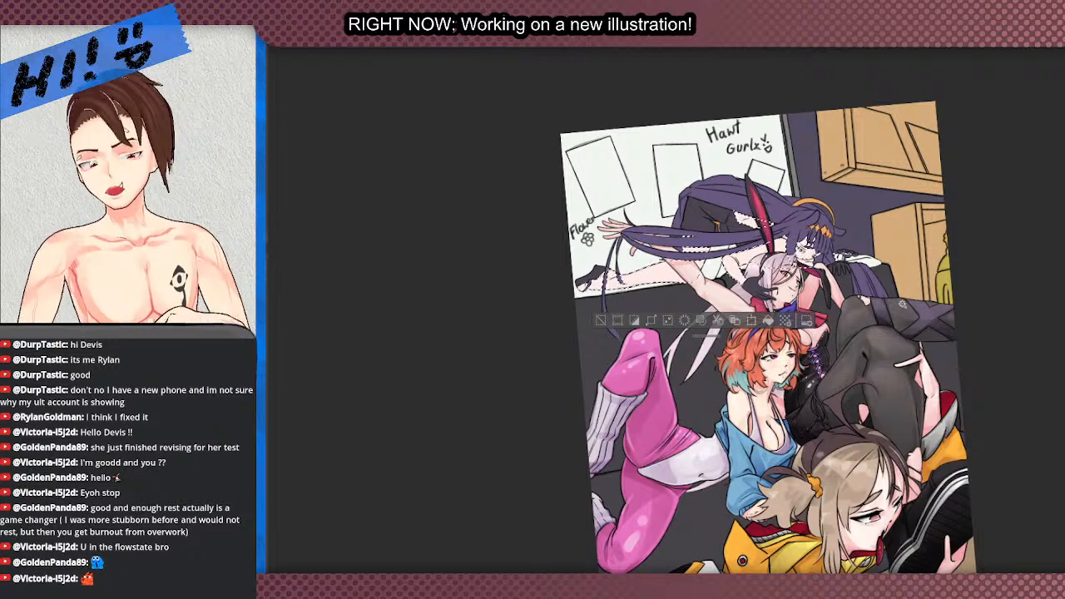
scroll(902, 304, "down", 5)
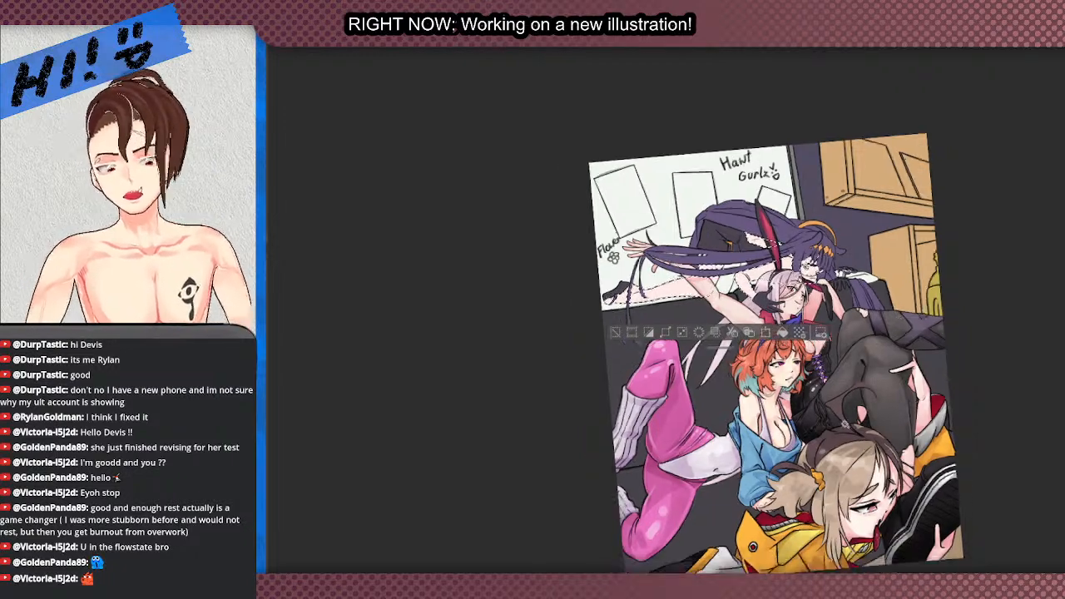
scroll(918, 404, "up", 6)
scroll(716, 299, "up", 4)
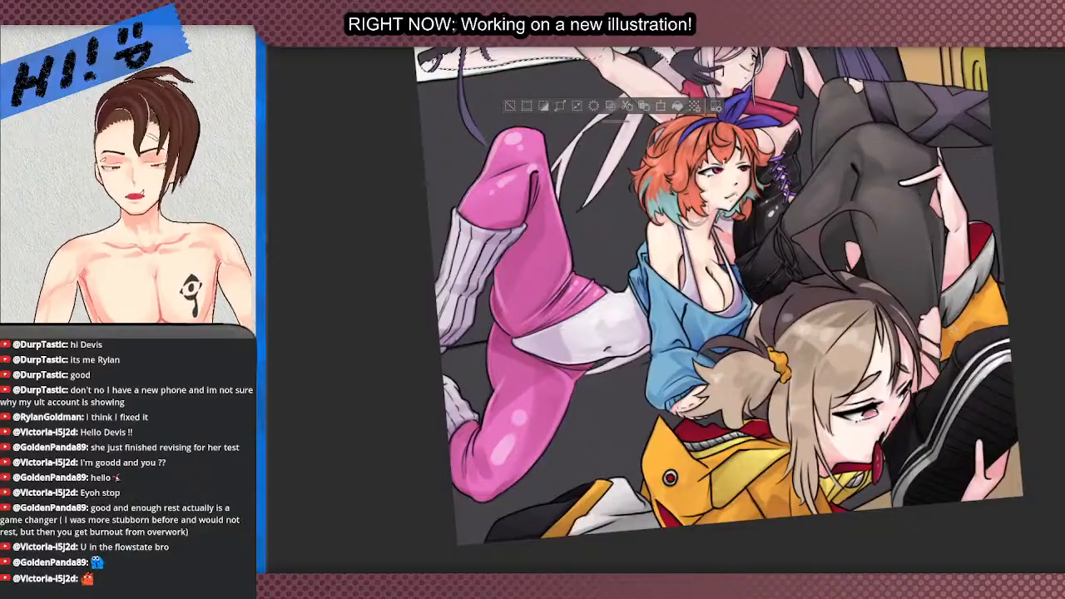
scroll(932, 342, "down", 3)
scroll(940, 348, "up", 3)
scroll(941, 348, "down", 2)
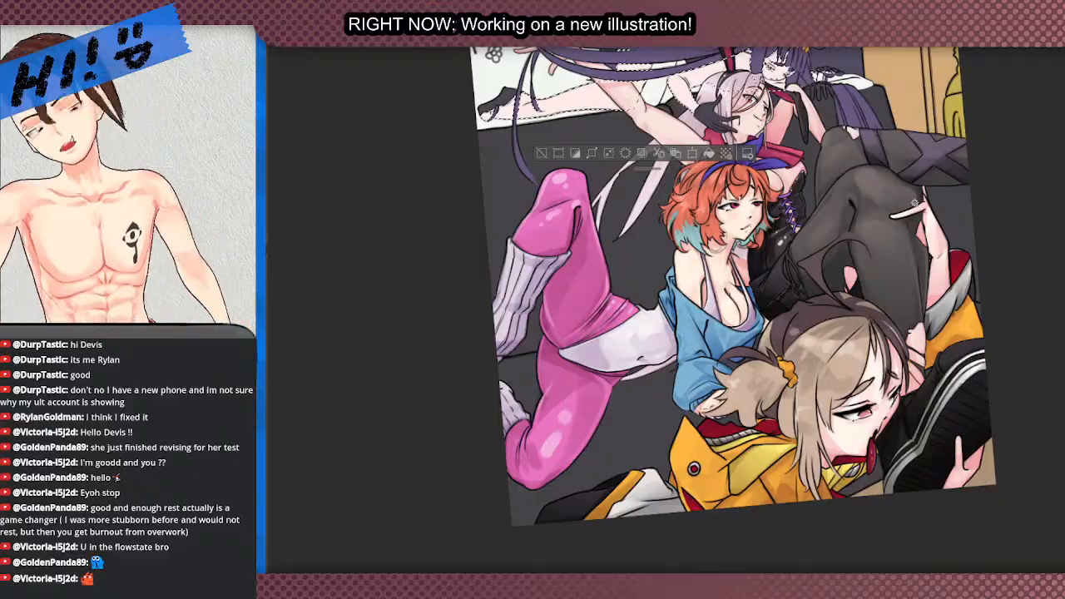
- Brush soft pink shading onto the selected skin of the purple-haired character's outstretched lower leg
left_click_drag(914, 202, 1001, 209)
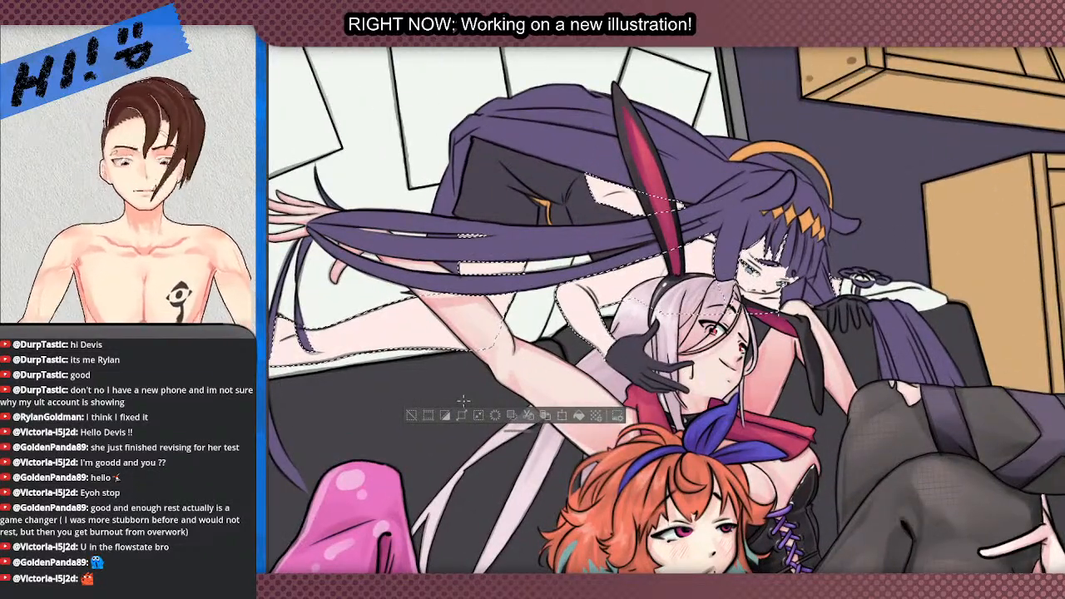
left_click_drag(465, 437, 593, 558)
mouse_move(441, 366)
left_mouse_down()
mouse_move(521, 364)
mouse_move(478, 366)
left_mouse_up()
mouse_move(509, 407)
left_mouse_down()
mouse_move(533, 387)
mouse_move(543, 443)
mouse_move(596, 408)
mouse_move(592, 440)
mouse_move(609, 460)
mouse_move(639, 441)
mouse_move(630, 462)
mouse_move(699, 289)
left_mouse_up()
key("ctrl+minus")
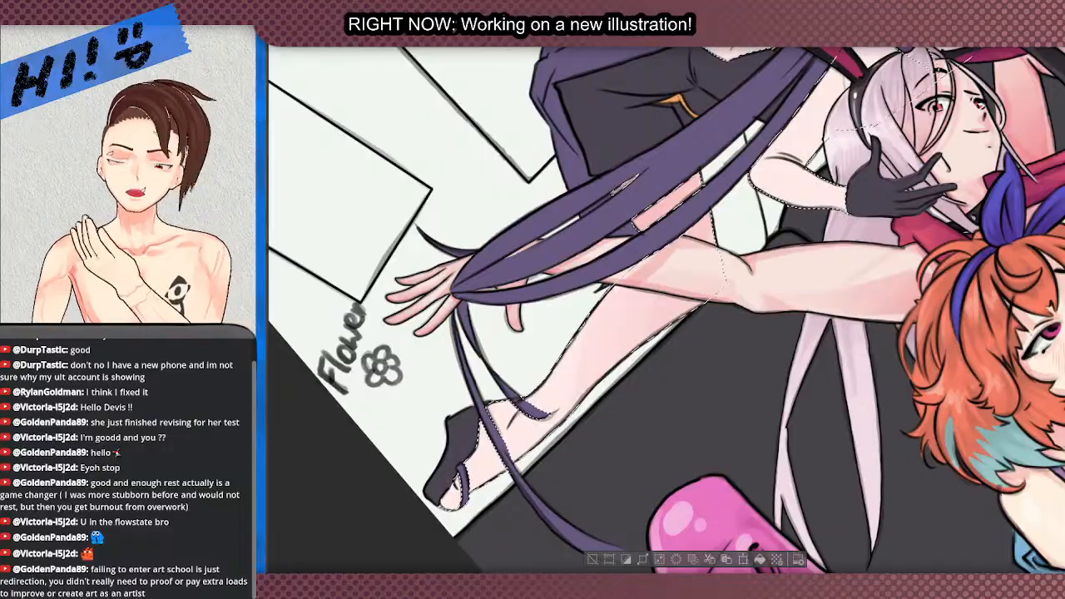
key("ctrl+minus")
key("ctrl+minus")
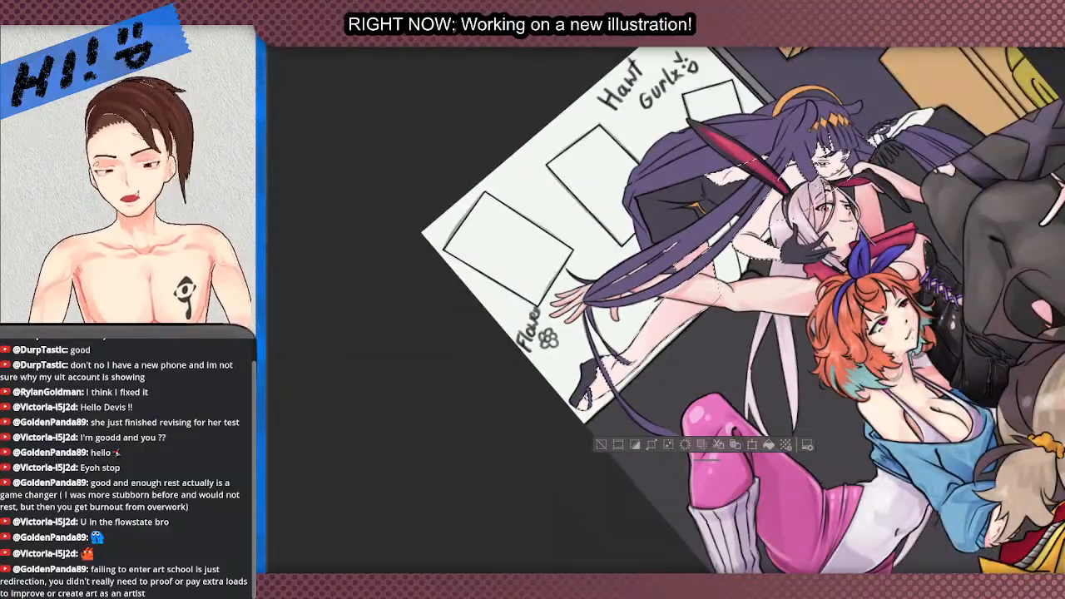
- Deepen the pink shading on the purple-haired character's leg around the overlapping arm and between her long hair strands
key("ctrl+plus")
key("r")
key("ctrl+minus")
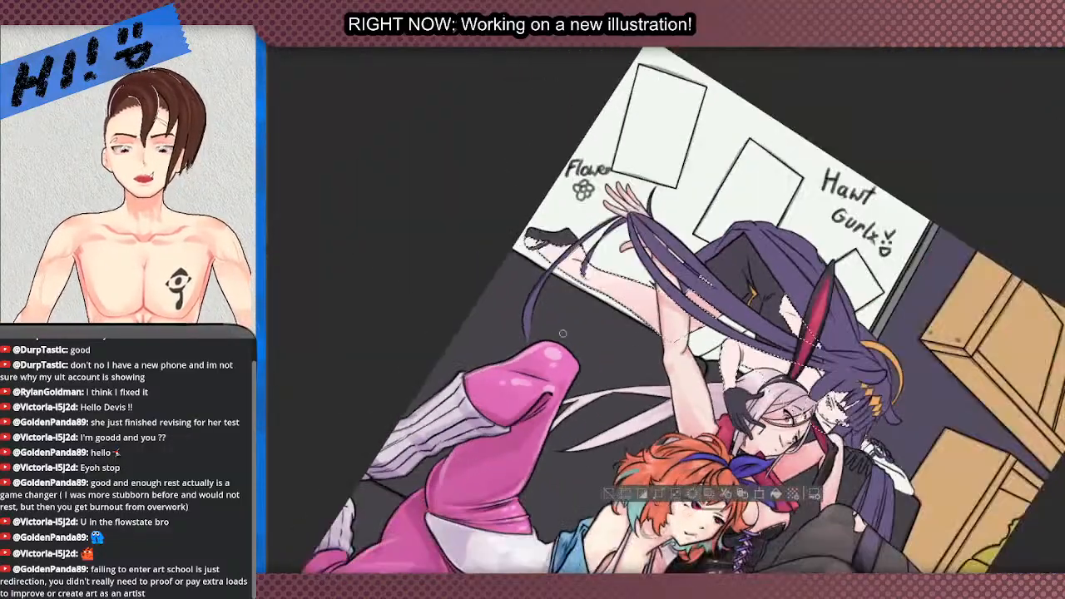
key("ctrl+plus")
key("ctrl+plus")
key("ctrl+plus")
key("ctrl+minus")
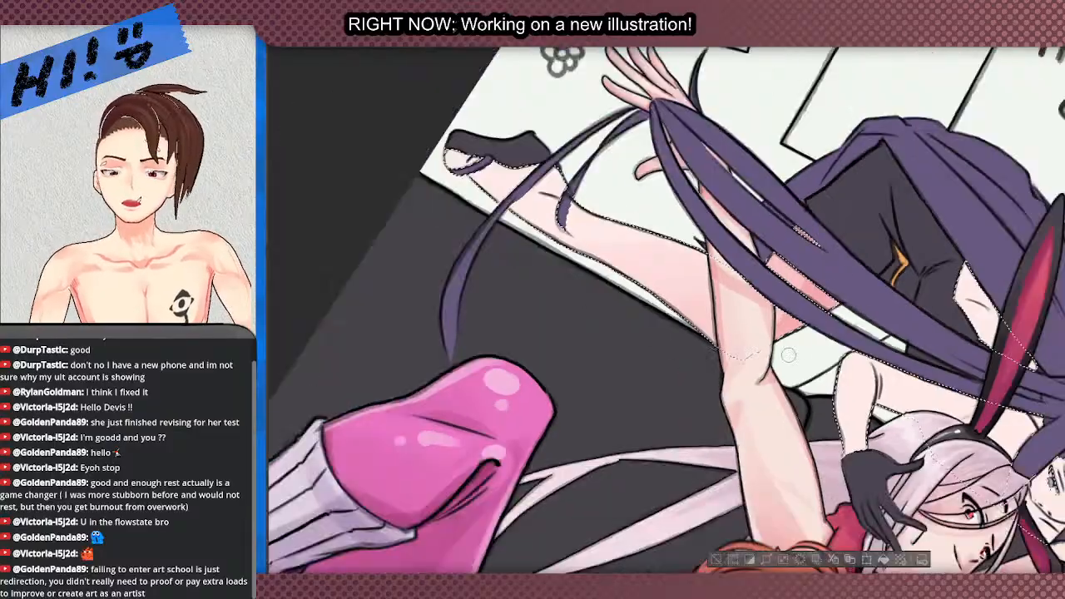
key("ctrl+plus")
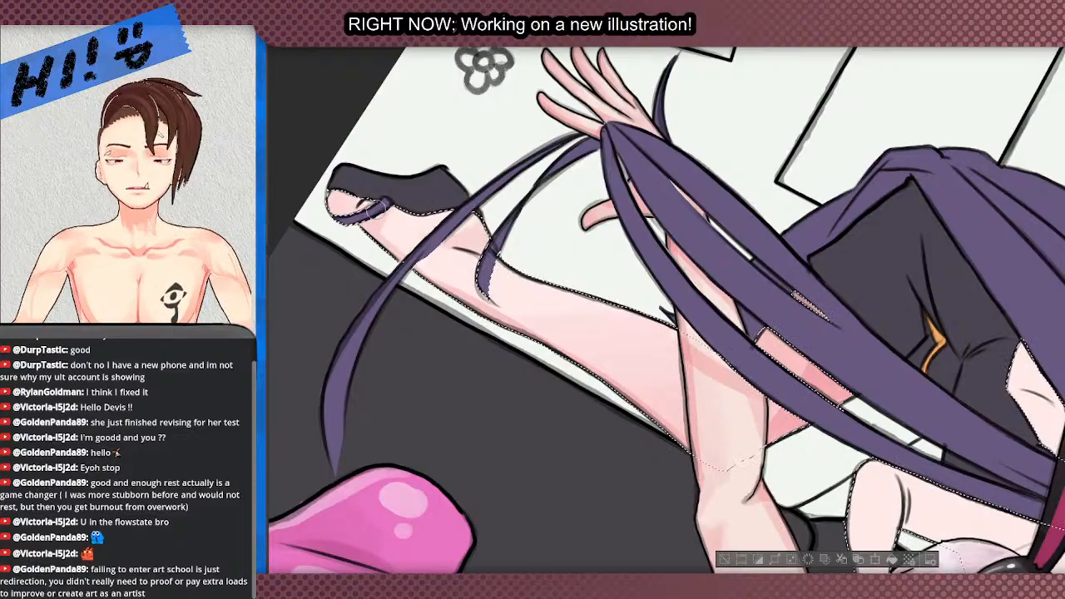
- Check the purple-haired character's leg shading at different canvas rotations and magnifications
scroll(471, 243, "down", 2)
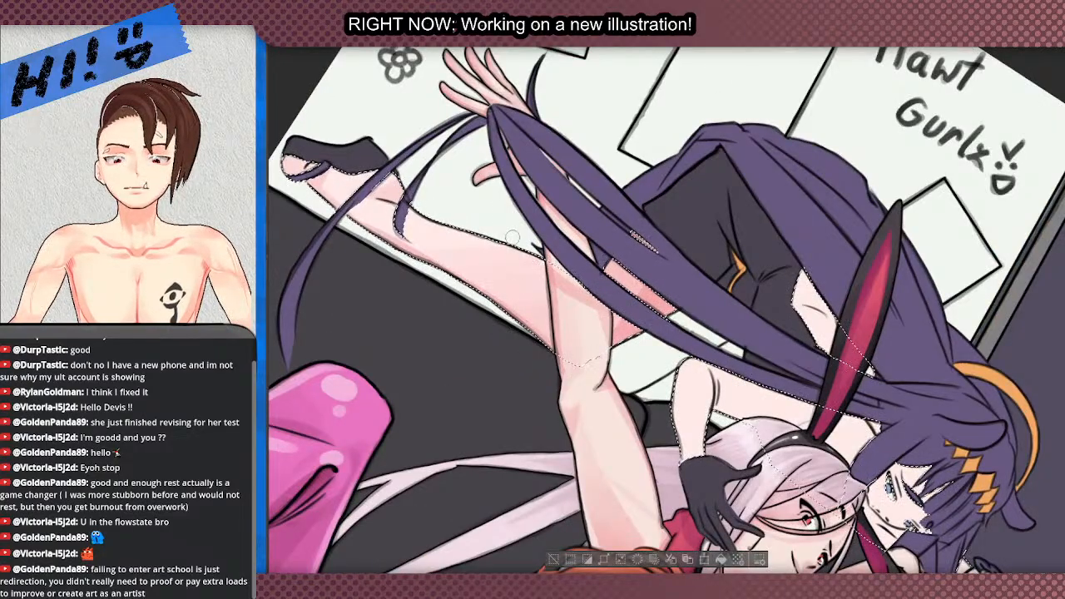
scroll(516, 300, "down", 2)
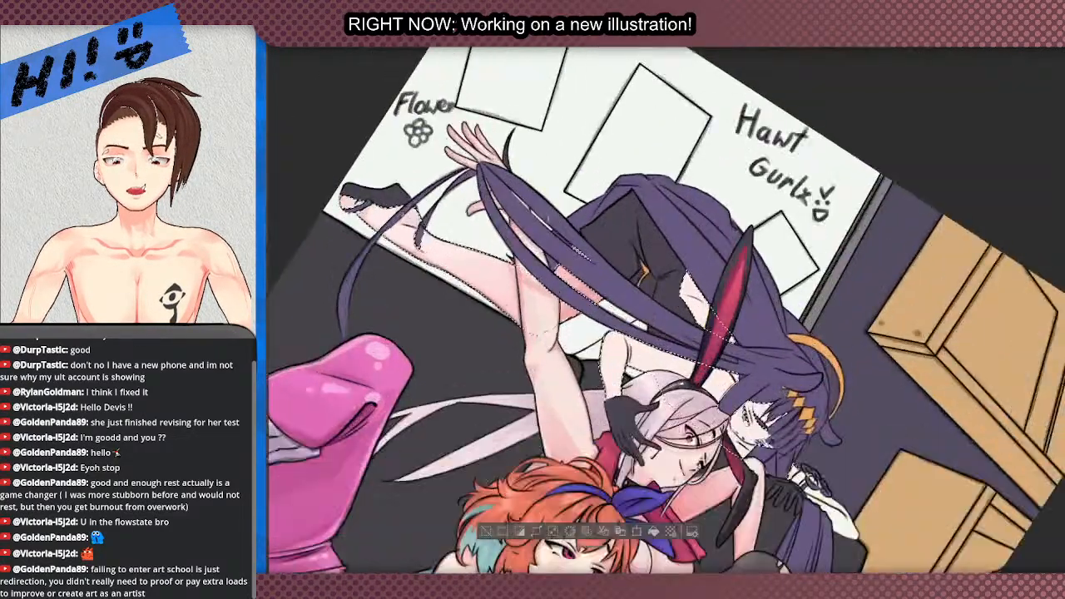
scroll(583, 452, "up", 1)
scroll(582, 452, "down", 3)
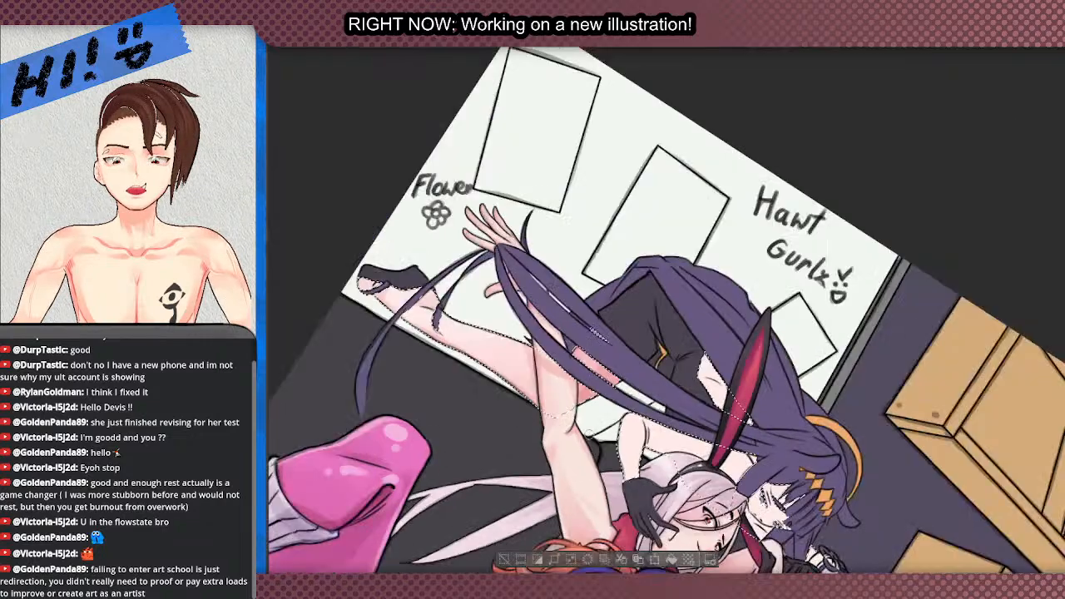
scroll(571, 385, "up", 5)
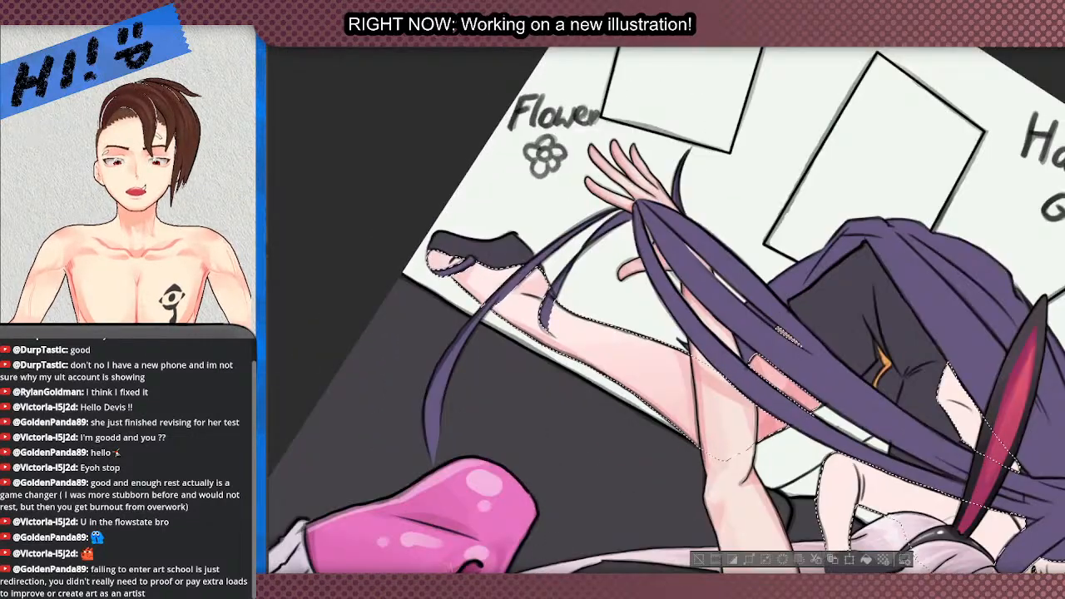
left_click_drag(487, 95, 455, 516)
scroll(456, 516, "down", 3)
scroll(685, 470, "up", 2)
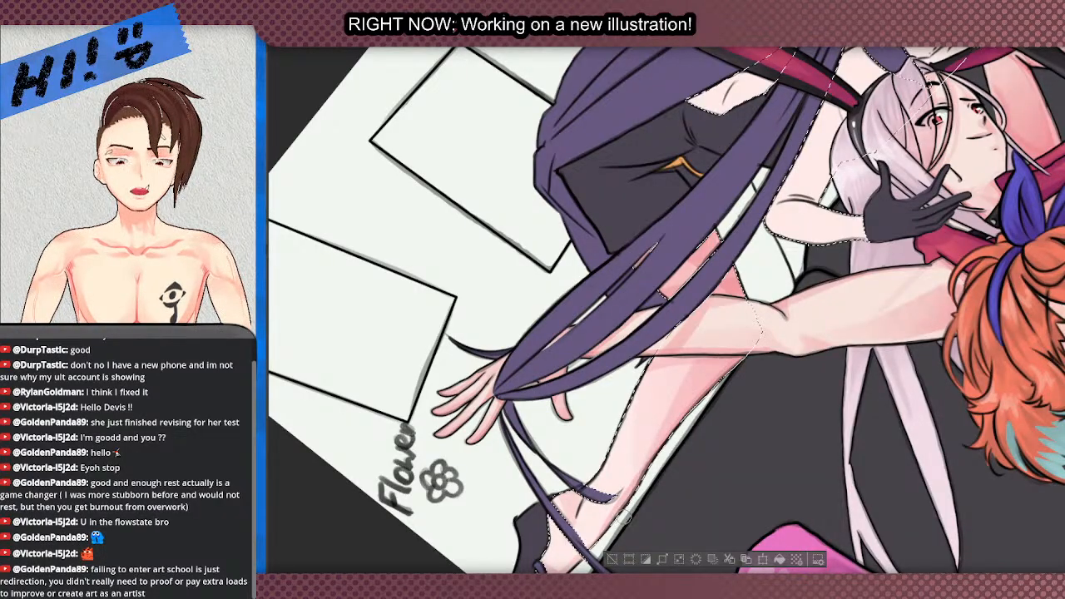
- Shade the purple-haired character's foot and ankle around the dark shoe and the hanging hair strands
scroll(669, 453, "down", 3)
scroll(684, 480, "up", 4)
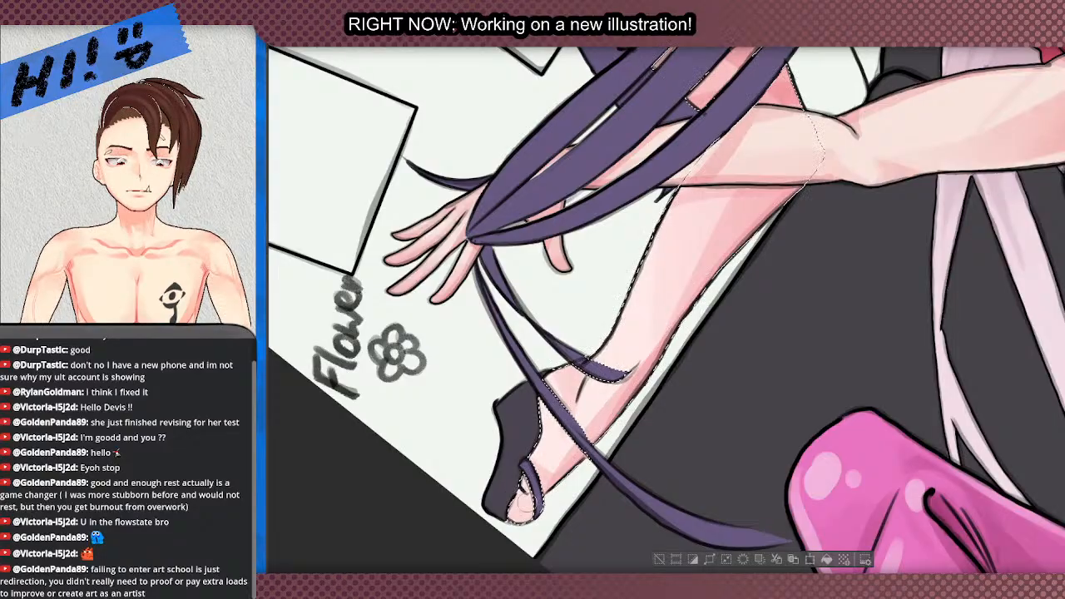
scroll(561, 371, "down", 3)
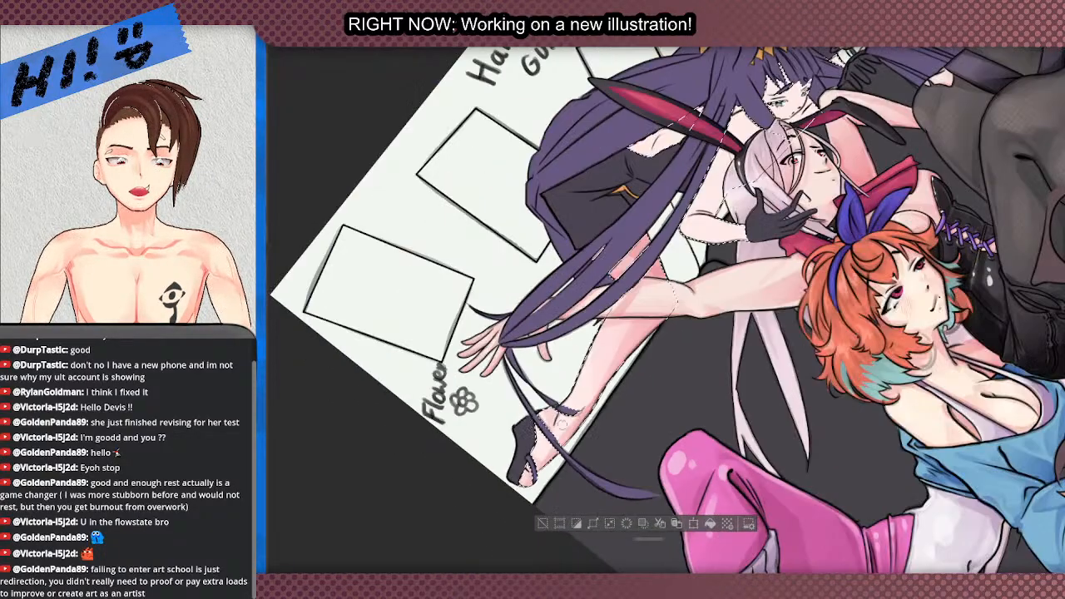
scroll(561, 371, "up", 3)
scroll(562, 372, "down", 1)
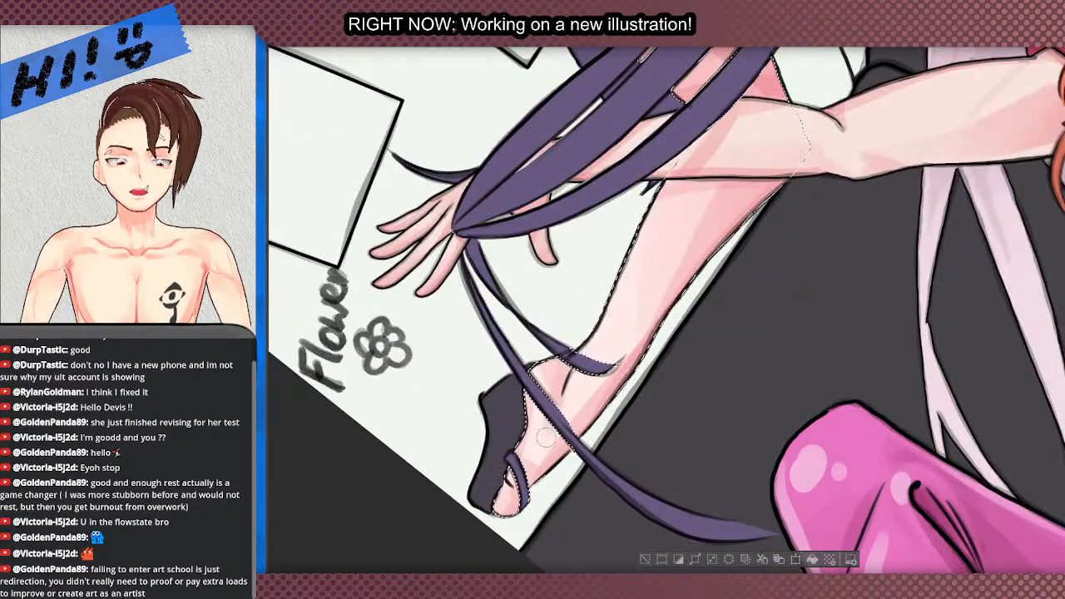
scroll(562, 372, "down", 3)
scroll(537, 415, "up", 2)
scroll(537, 415, "up", 3)
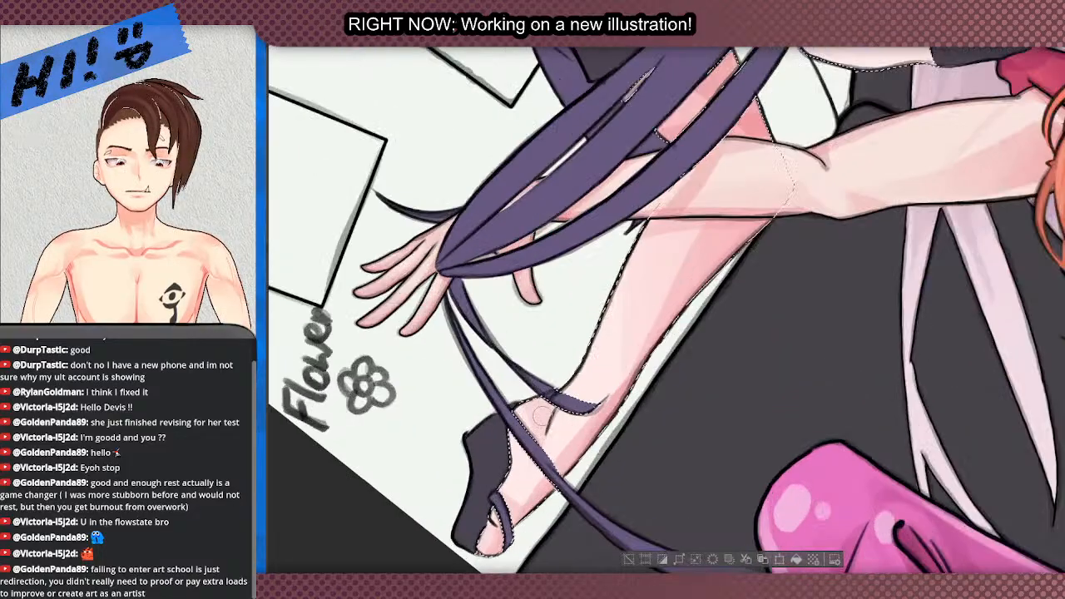
scroll(556, 460, "down", 3)
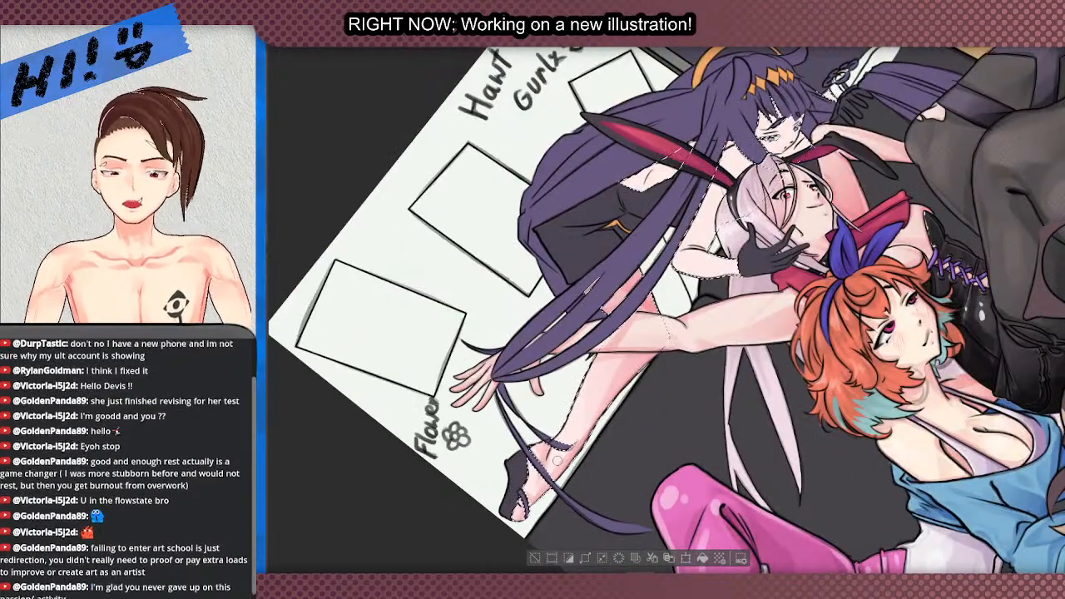
- Shade the purple-haired character's exposed skin patch between the black garment and the bunny ear in pink
scroll(526, 337, "down", 1)
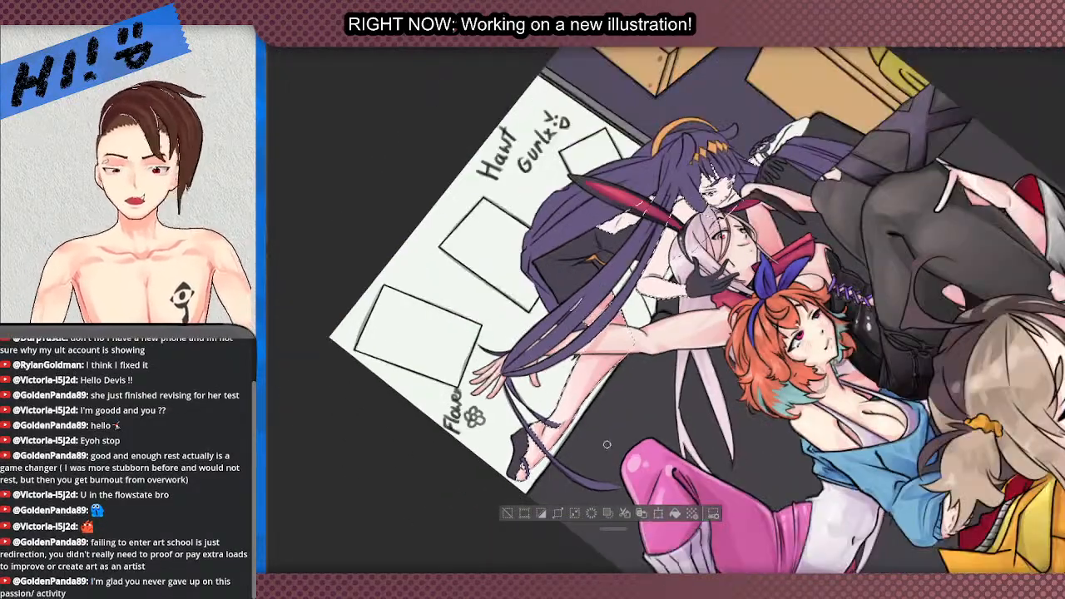
scroll(526, 337, "down", 2)
scroll(541, 324, "up", 3)
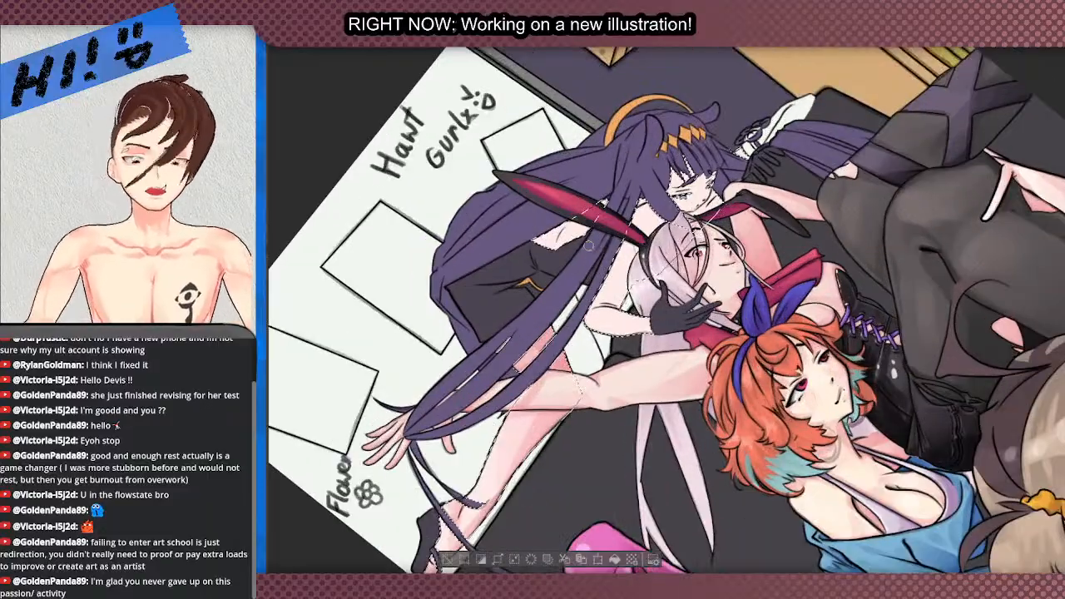
scroll(549, 316, "down", 2)
scroll(549, 316, "up", 4)
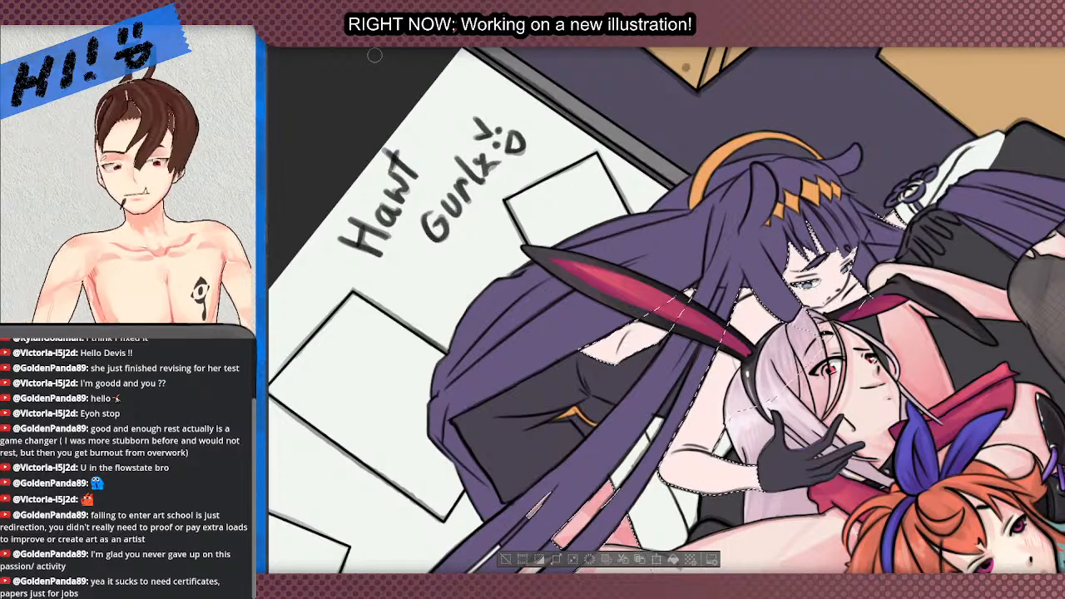
scroll(534, 203, "up", 2)
scroll(622, 436, "down", 2)
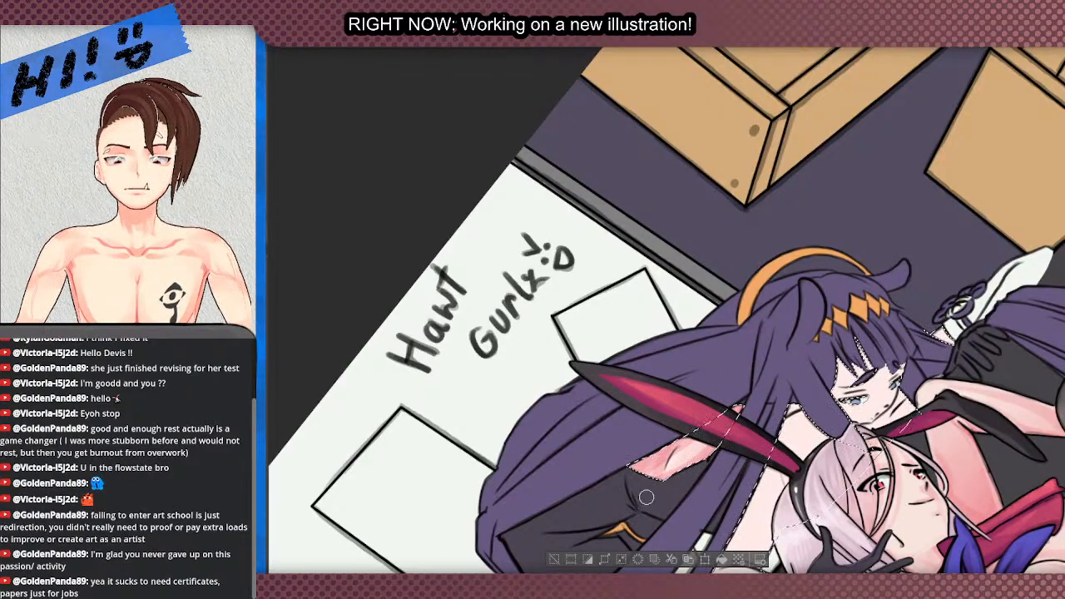
scroll(665, 444, "down", 3)
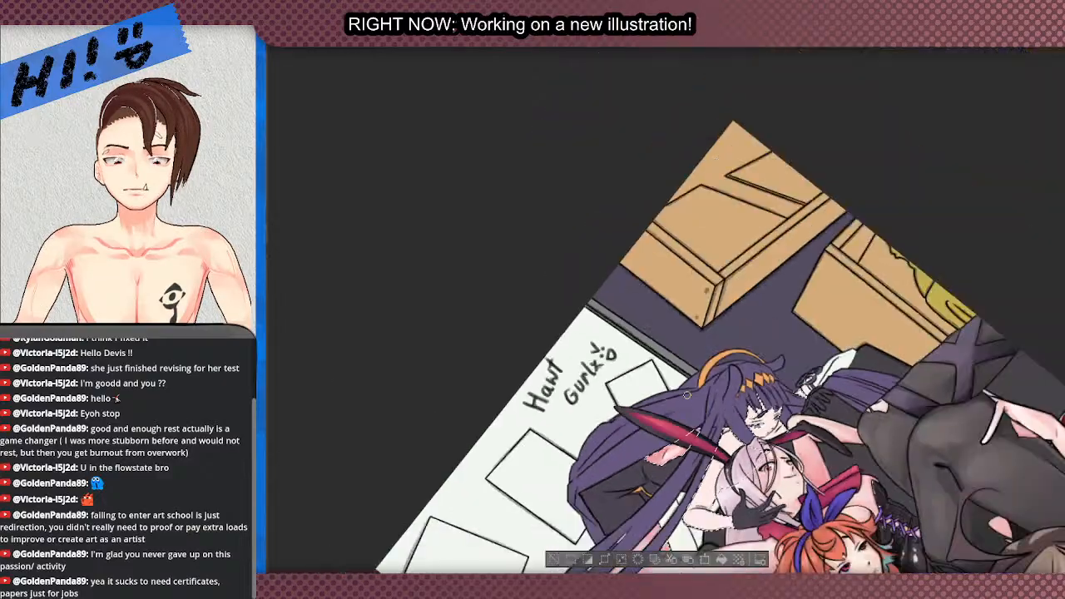
- Shade the purple-haired character's forehead and upper face in light pink beneath the bangs and between the hair strands
scroll(666, 444, "up", 1)
left_click_drag(766, 395, 732, 366)
scroll(723, 379, "up", 3)
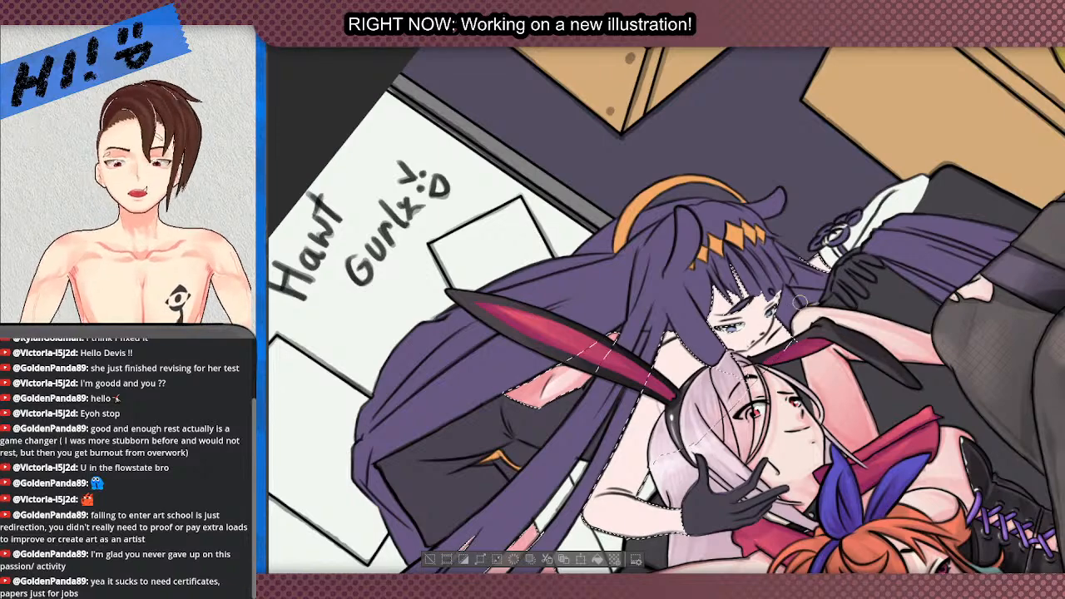
scroll(741, 340, "up", 2)
scroll(769, 469, "down", 3)
scroll(744, 335, "up", 4)
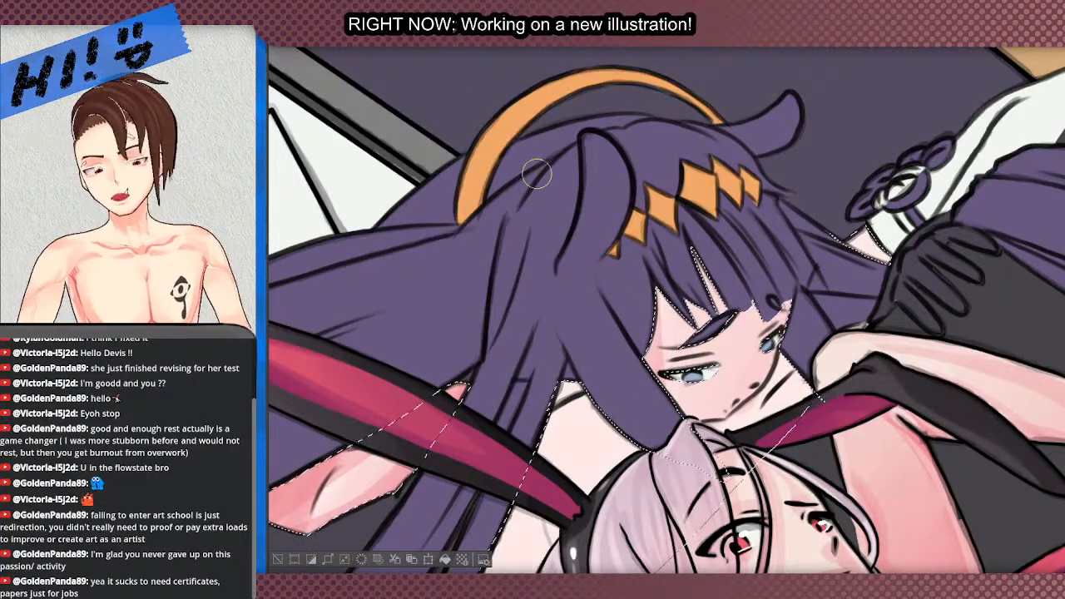
scroll(508, 193, "down", 3)
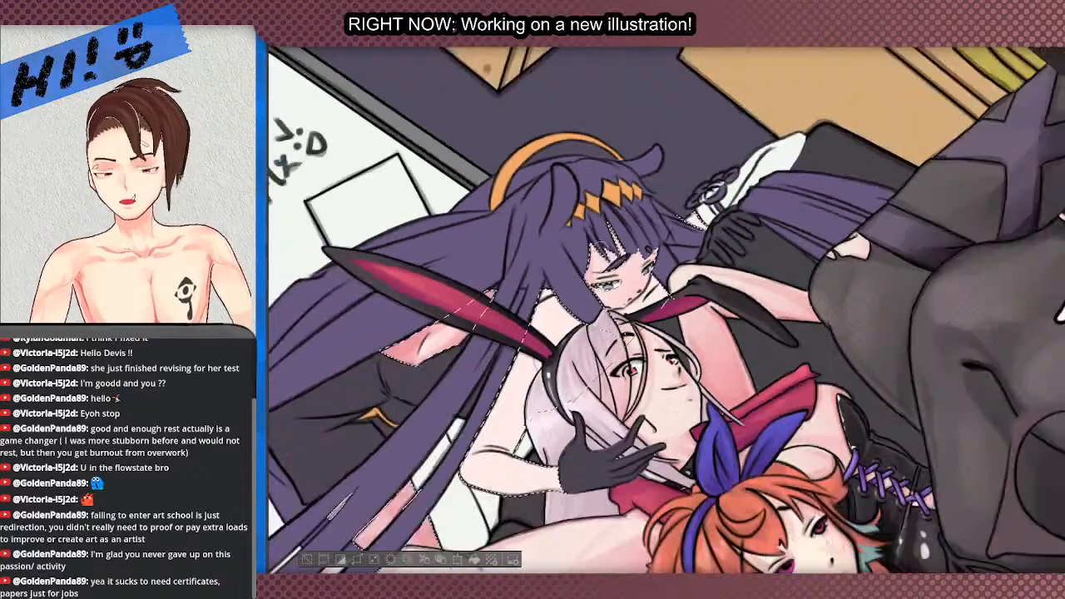
scroll(595, 184, "up", 3)
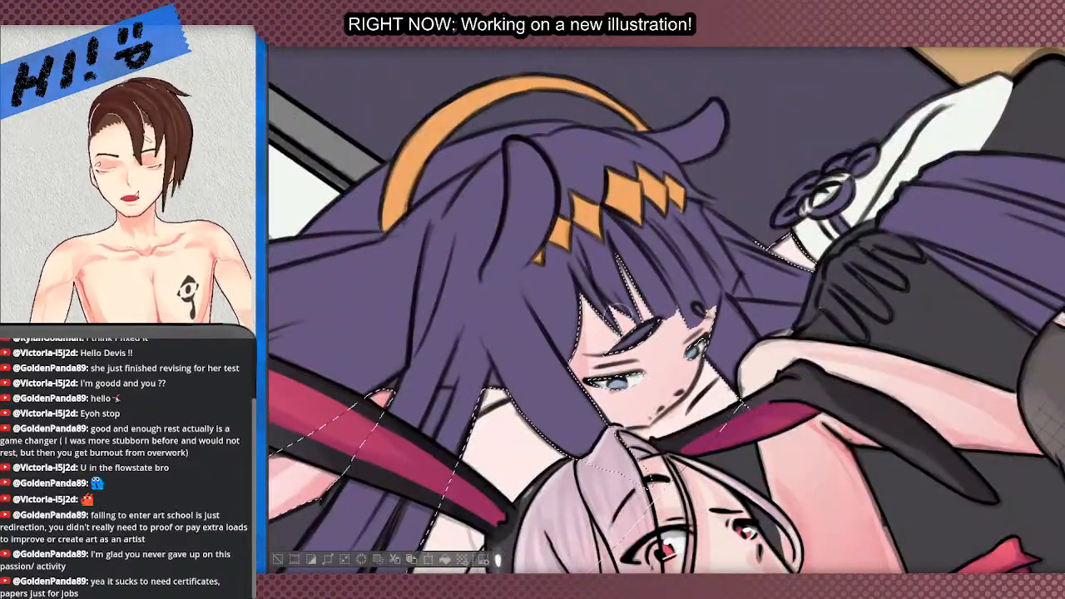
scroll(614, 287, "up", 2)
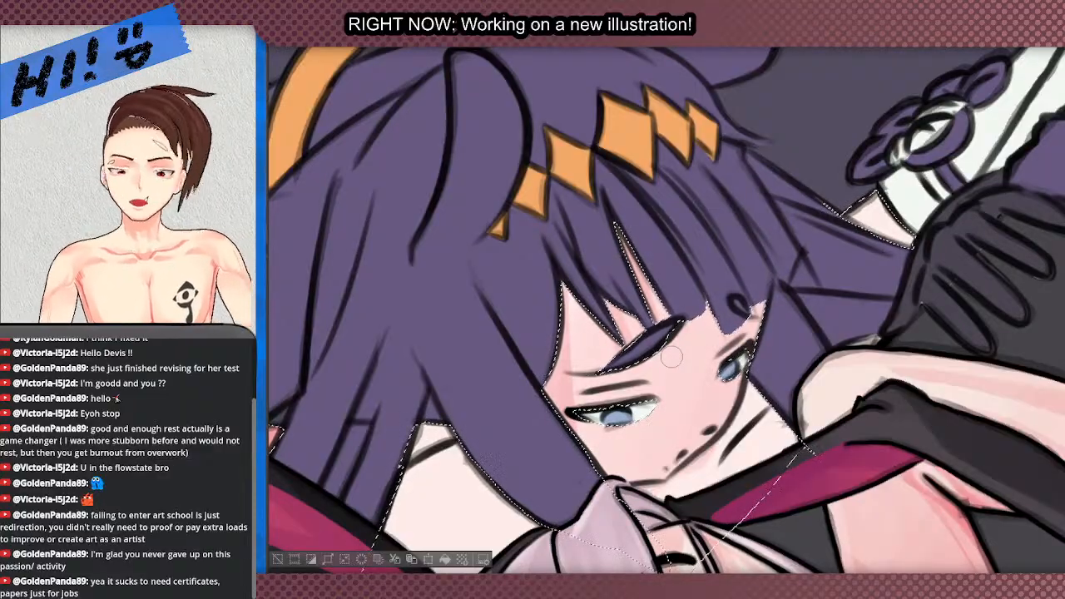
scroll(672, 356, "up", 2)
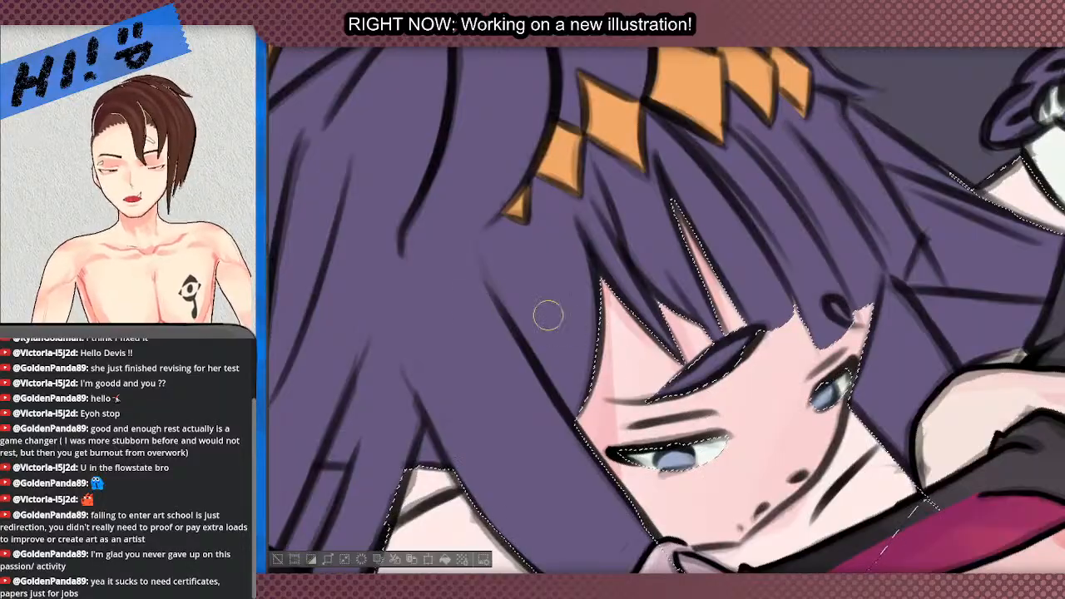
scroll(549, 315, "down", 3)
scroll(526, 173, "up", 2)
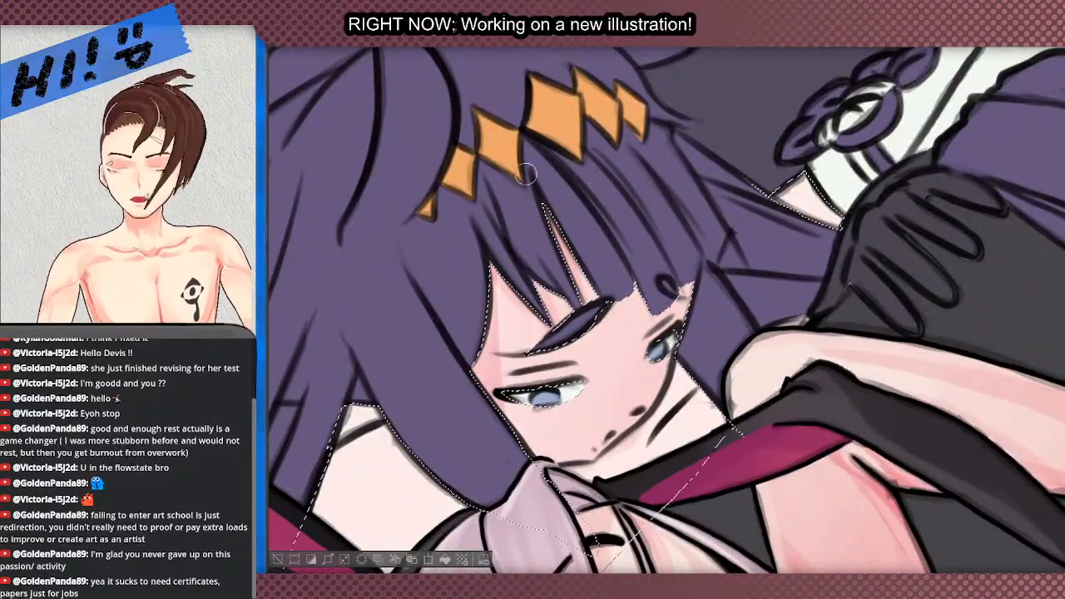
scroll(596, 302, "up", 1)
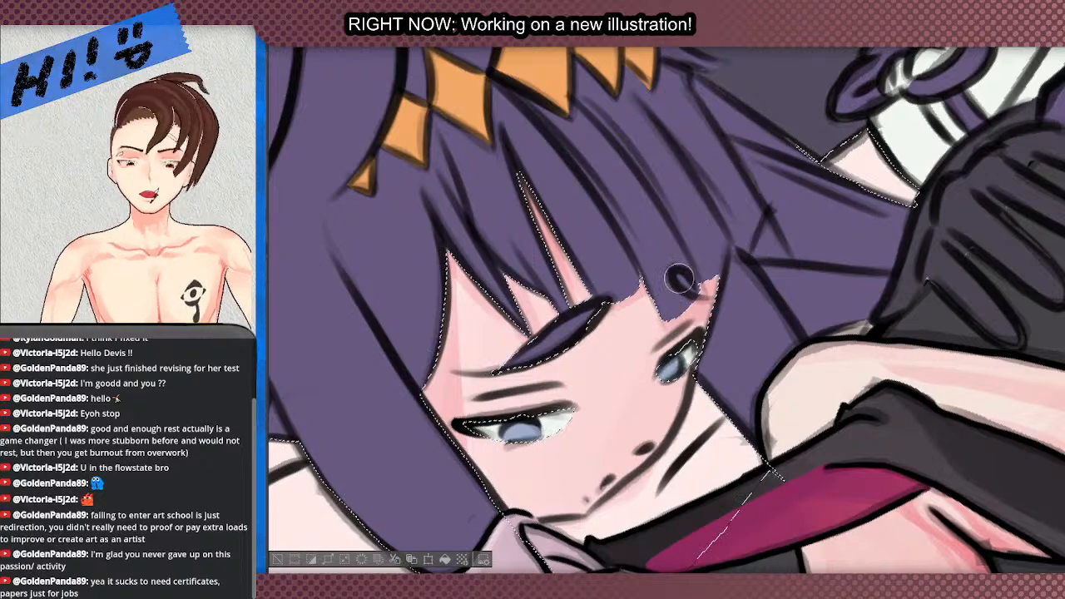
- Shade the purple-haired character's neck below the jawline in pink, down to the edge of the black bunny ear
scroll(679, 279, "down", 3)
scroll(609, 379, "up", 2)
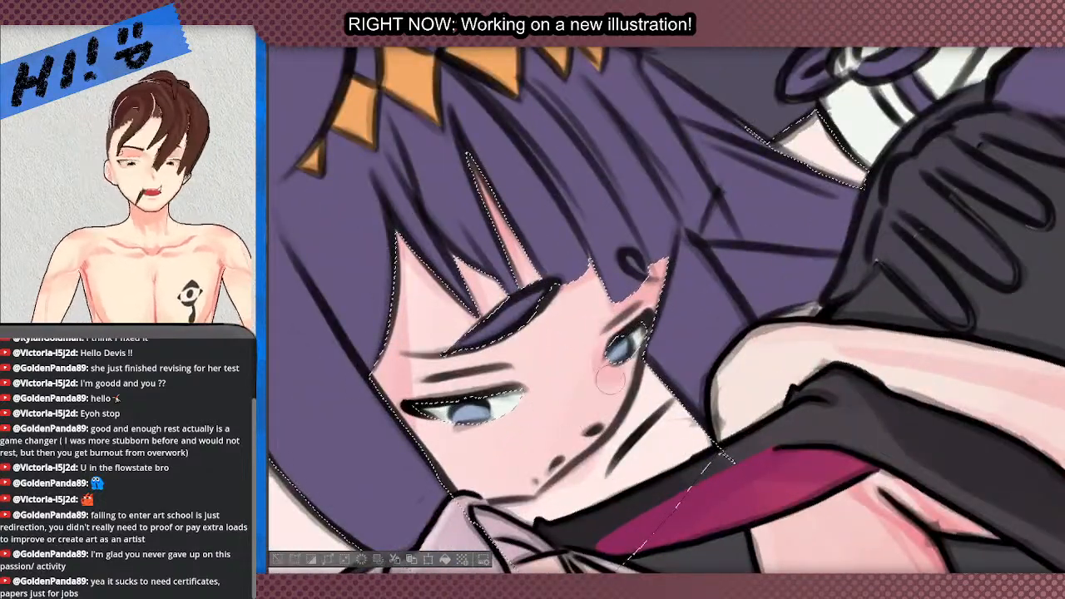
left_click_drag(583, 478, 512, 526)
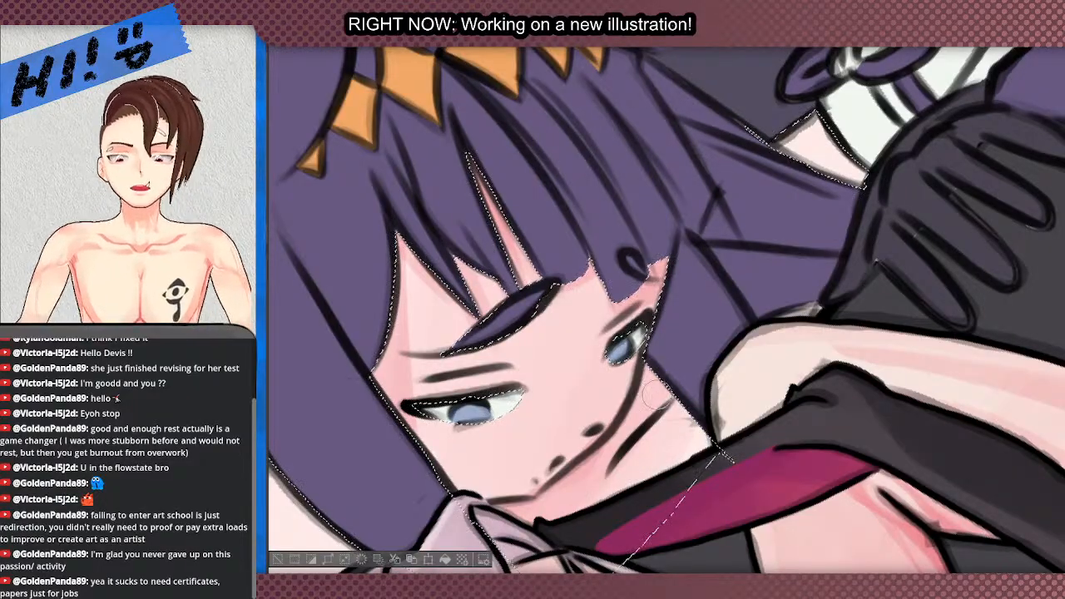
scroll(656, 393, "down", 1)
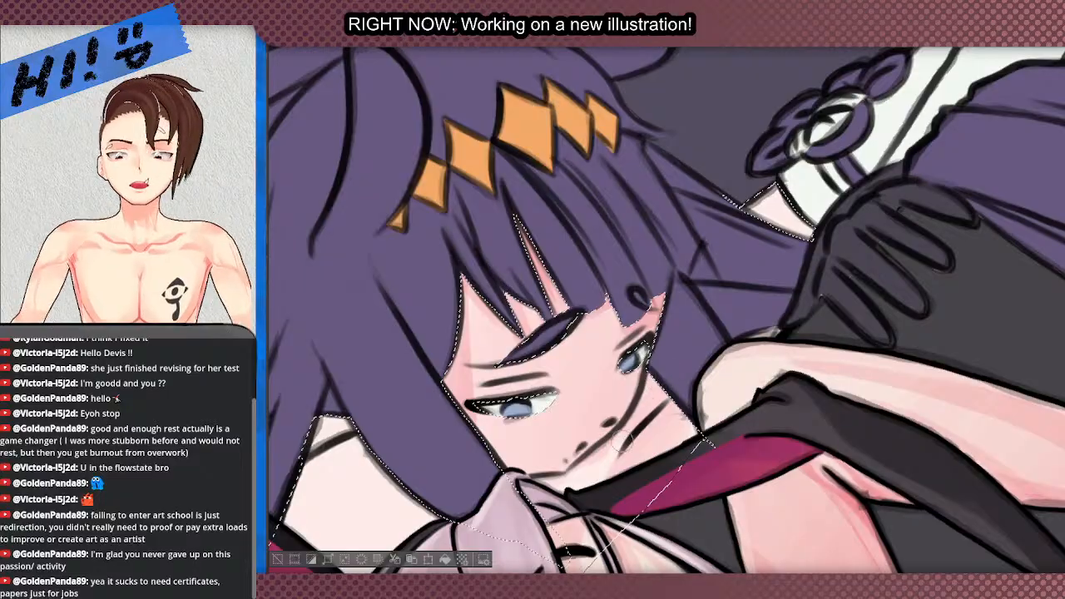
scroll(520, 493, "down", 4)
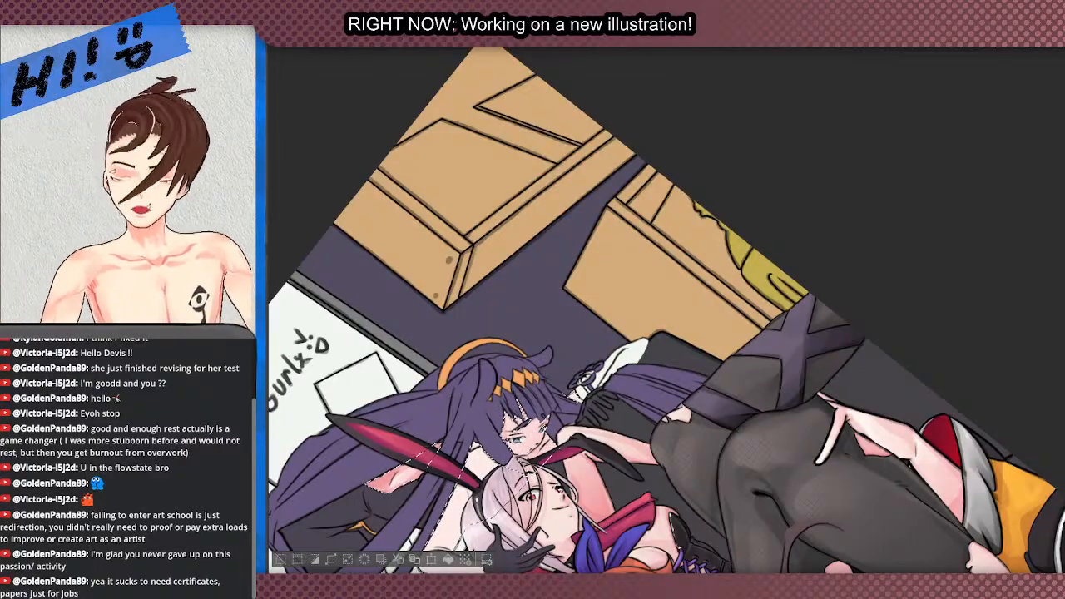
- Deepen the pink shading around the purple-haired character's far eye and the temple beneath the bangs
scroll(524, 452, "up", 6)
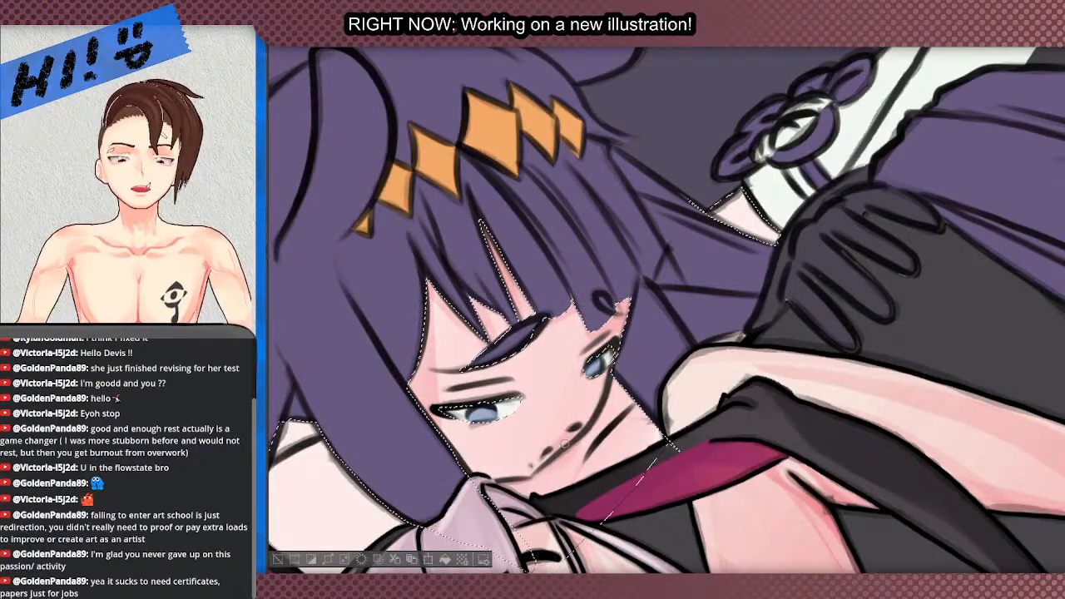
left_click_drag(585, 419, 583, 370)
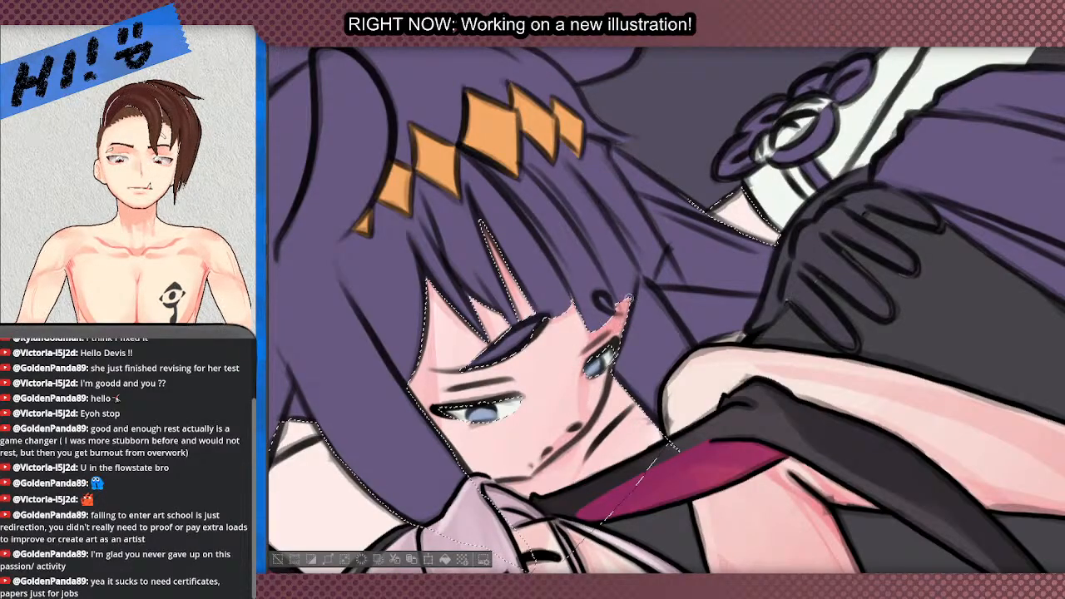
scroll(600, 389, "down", 4)
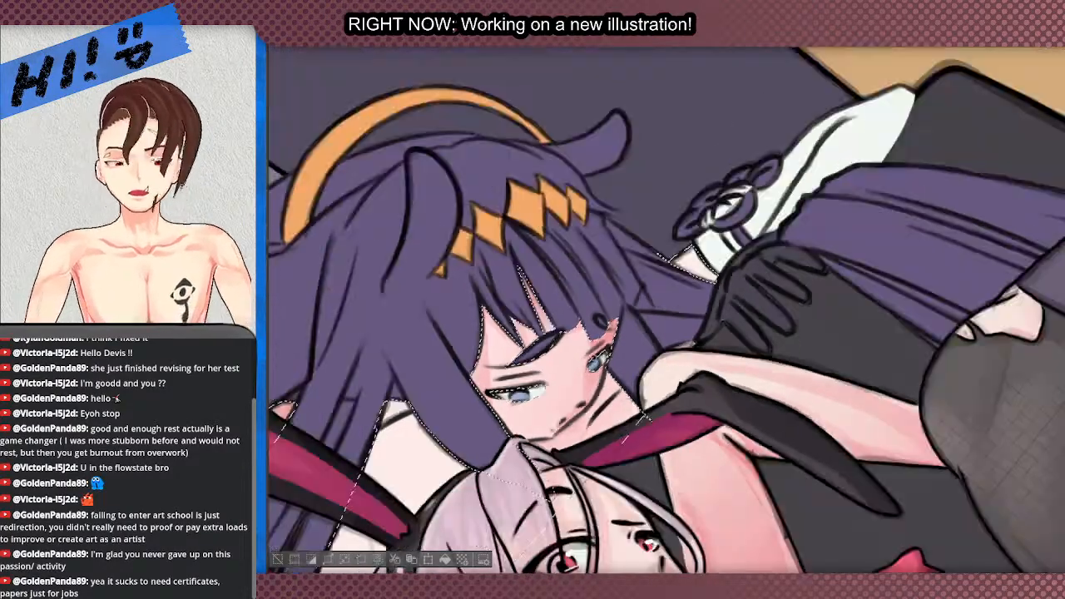
scroll(606, 466, "up", 1)
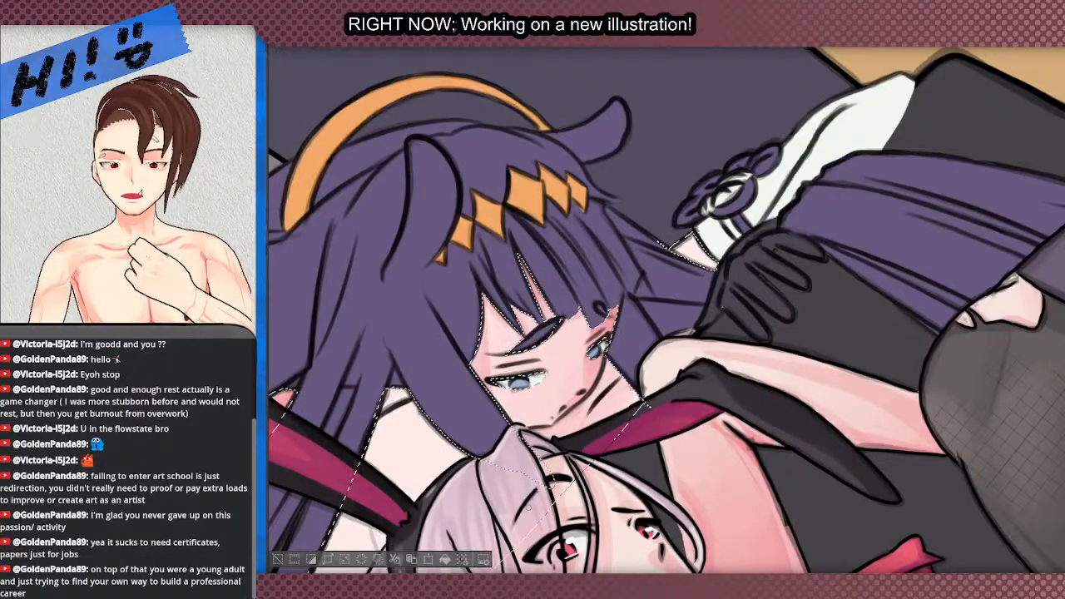
key("ctrl+plus")
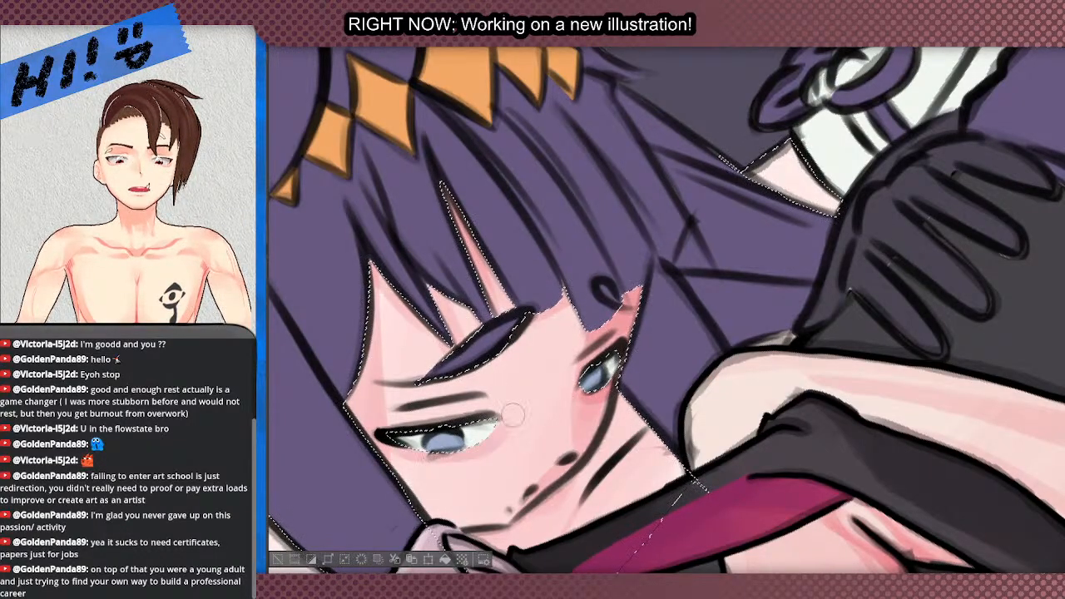
- Blend pink shading over the purple-haired character's nose bridge between the eyes and up to the edge of the bangs
scroll(466, 429, "down", 5)
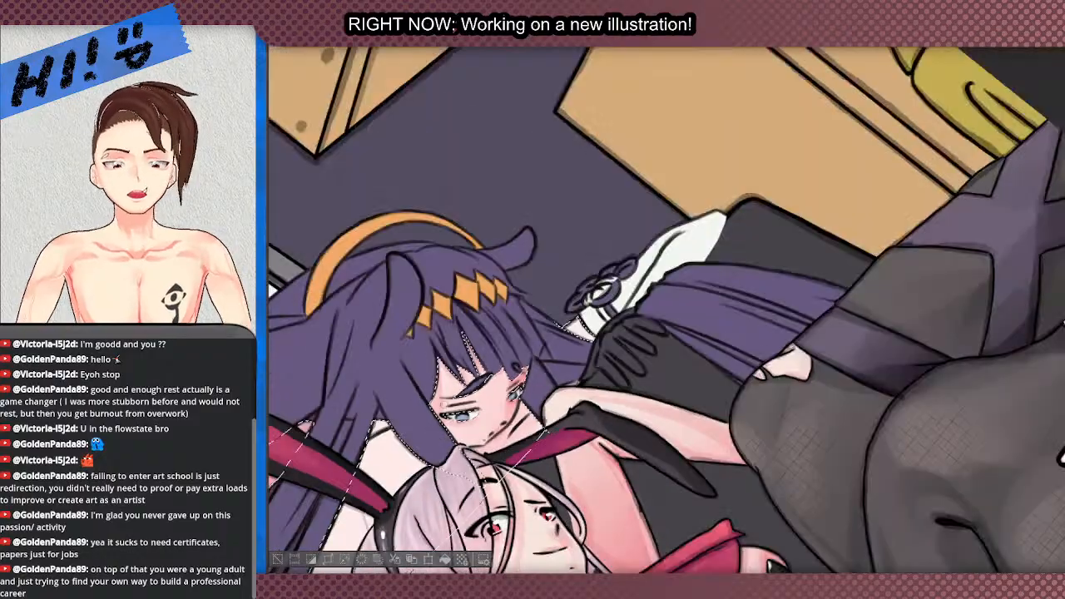
scroll(499, 391, "up", 5)
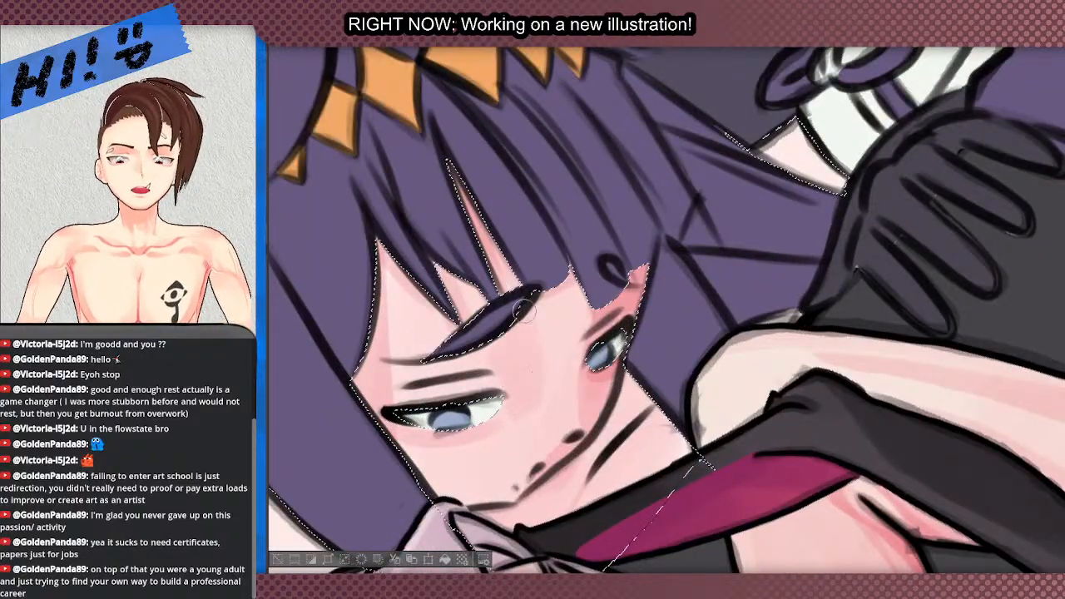
left_click_drag(535, 383, 517, 407)
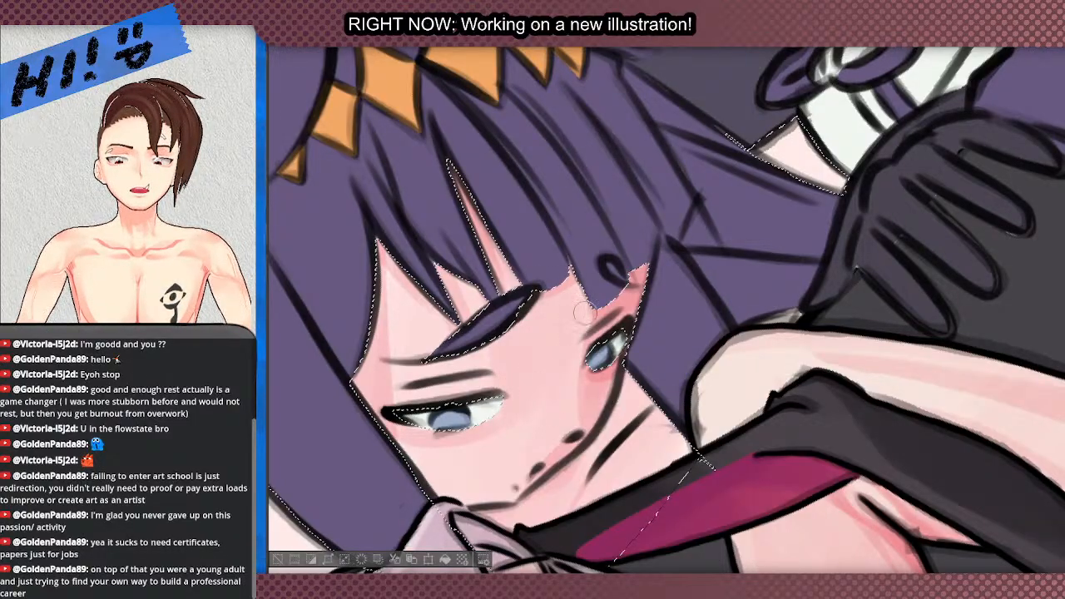
scroll(585, 312, "down", 5)
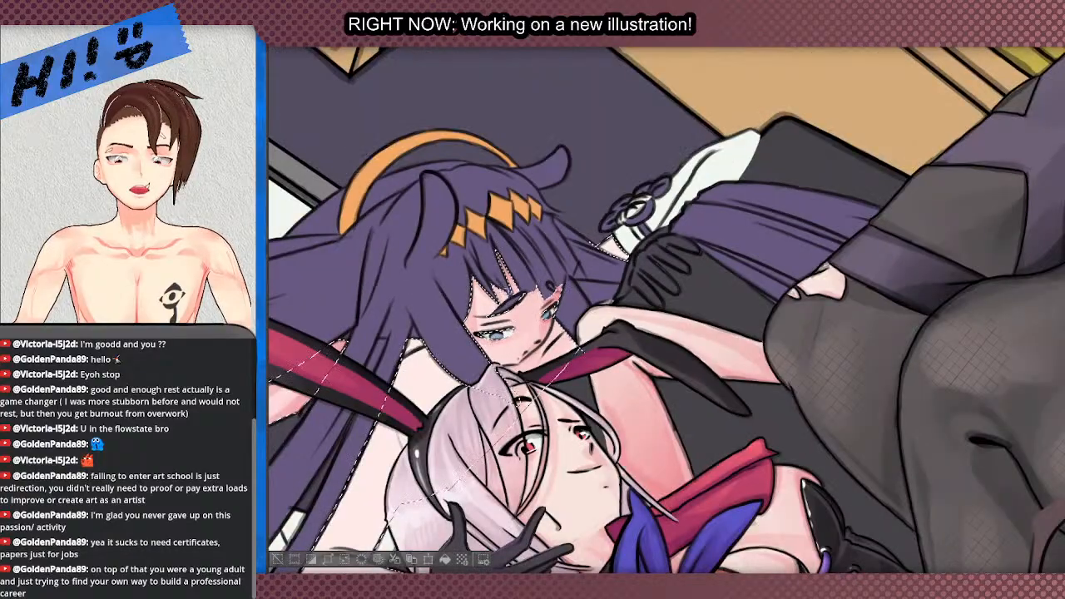
scroll(507, 295, "up", 3)
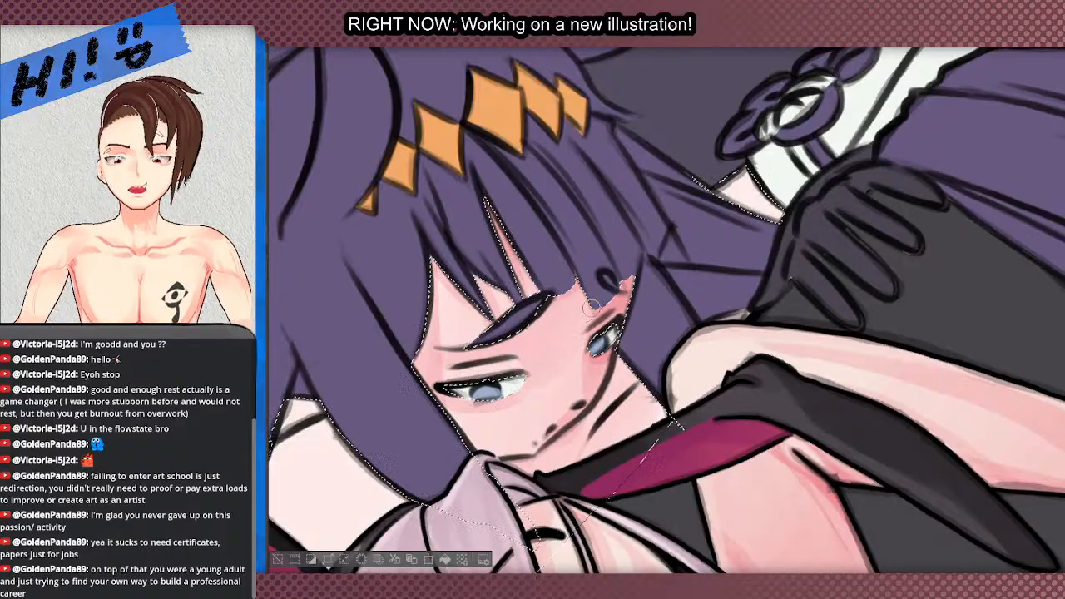
scroll(556, 376, "down", 3)
scroll(559, 379, "up", 4)
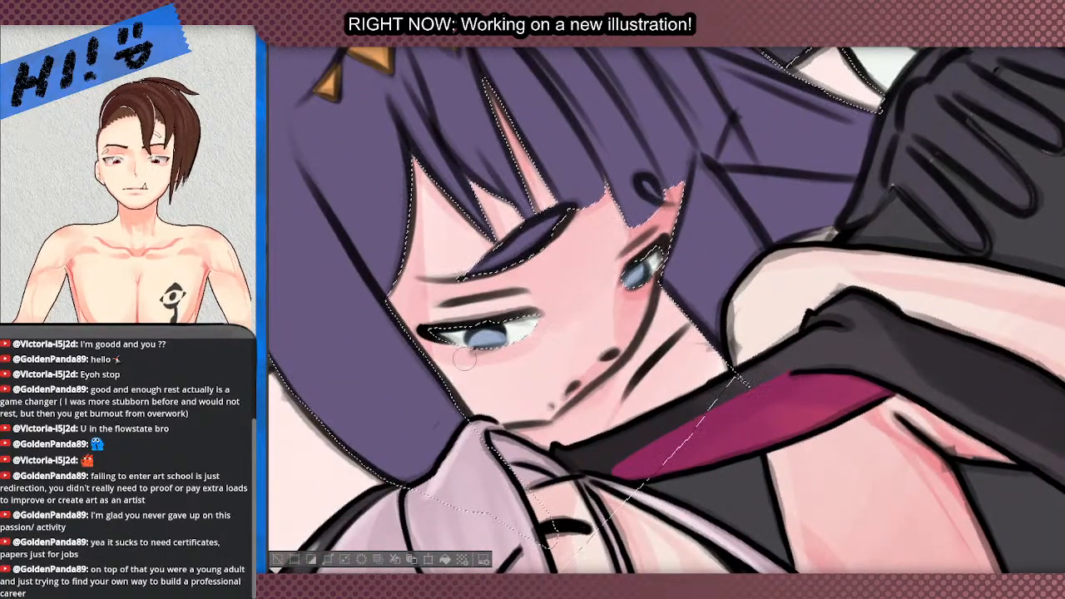
- Check the purple-haired character's face shading against the surrounding figures at different canvas rotations
scroll(522, 408, "down", 5)
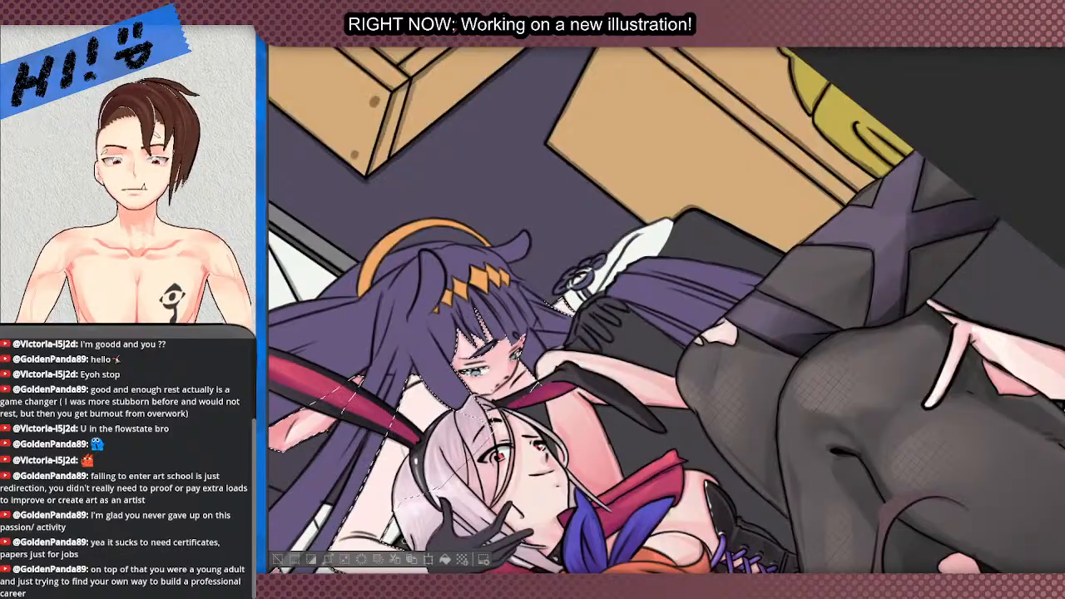
left_click_drag(441, 384, 606, 95)
scroll(632, 241, "down", 2)
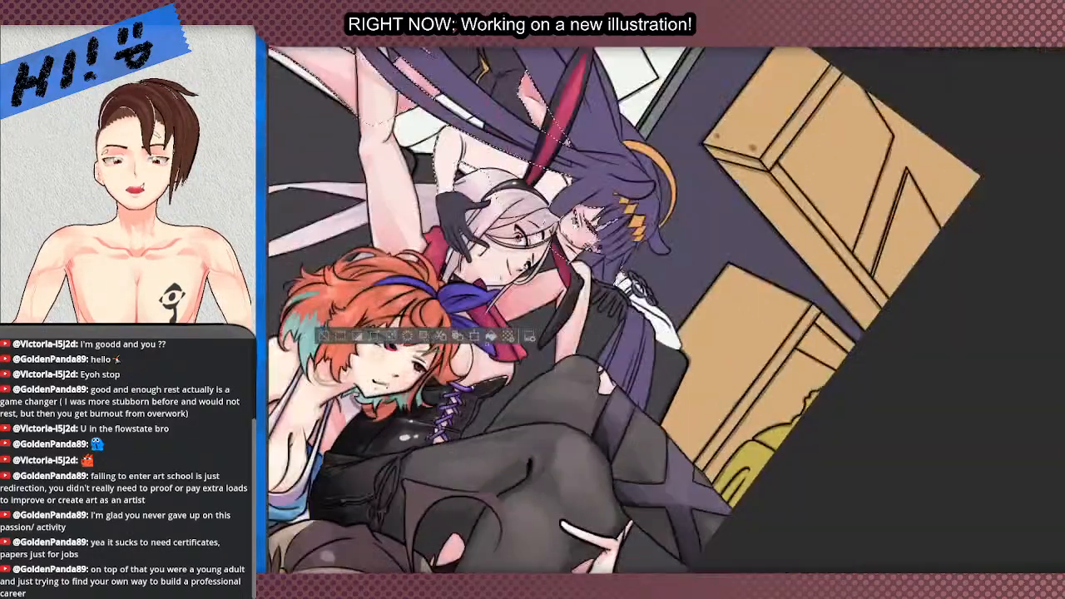
scroll(644, 230, "up", 6)
scroll(644, 230, "down", 3)
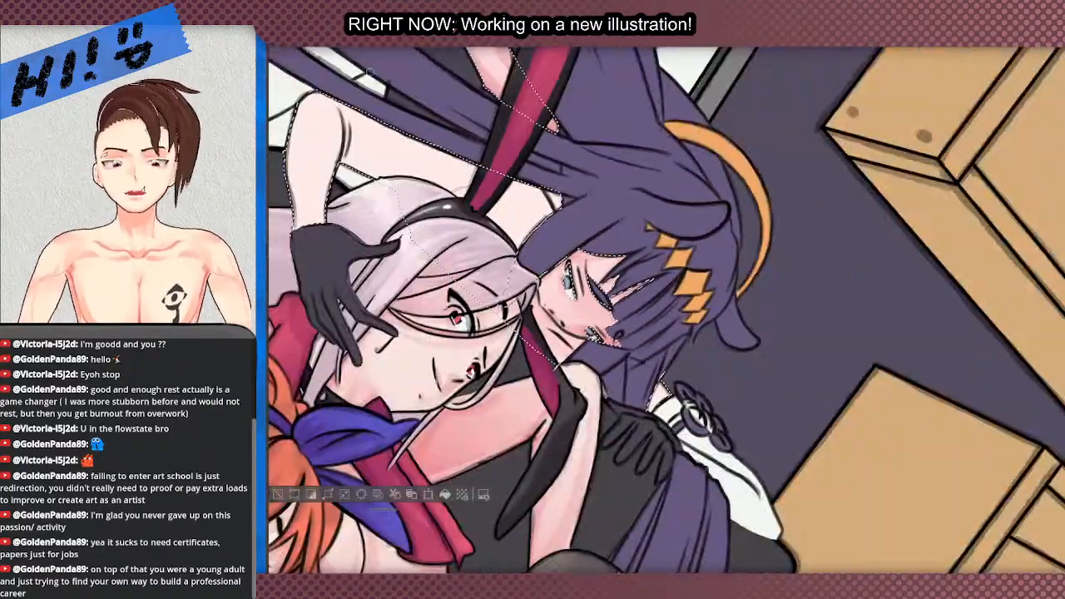
scroll(477, 150, "down", 2)
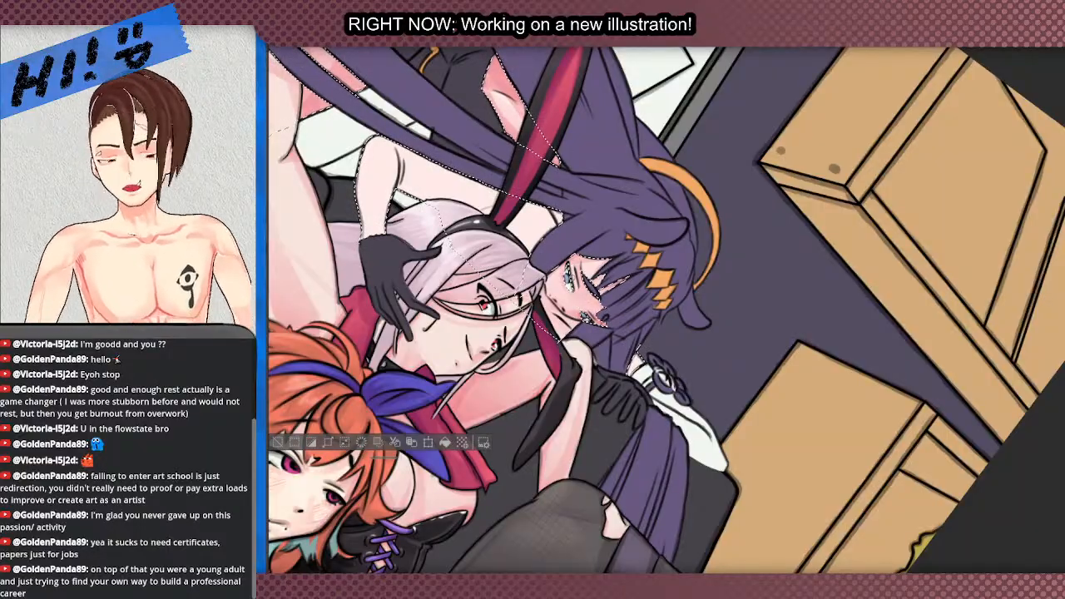
left_click_drag(582, 291, 611, 416)
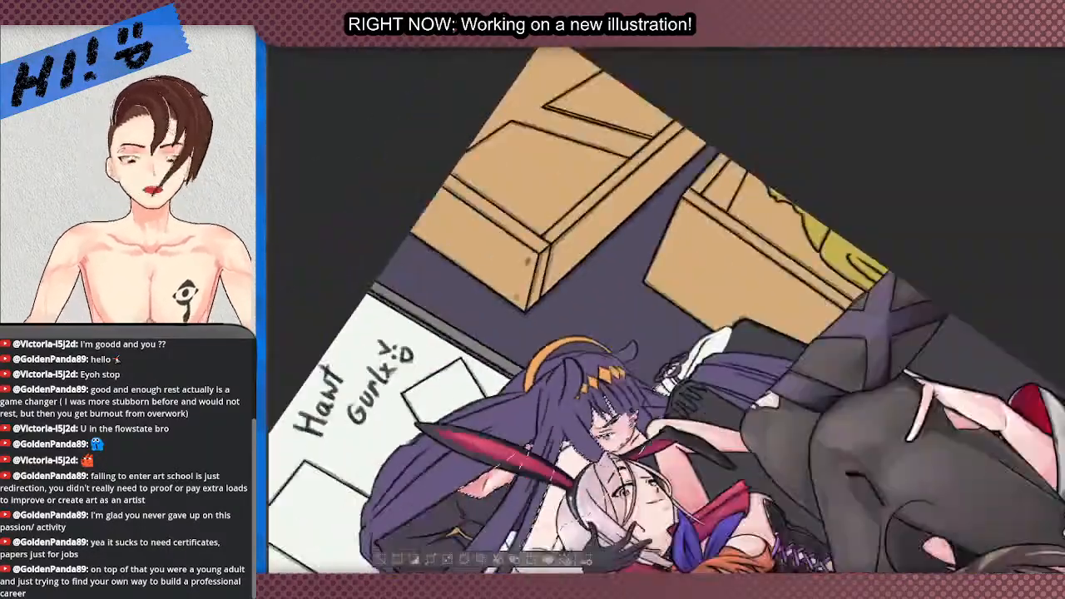
- Deepen the pink shading at the purple-haired character's temple beside the near eye and along the nose bridge
scroll(611, 375, "up", 4)
scroll(562, 341, "up", 3)
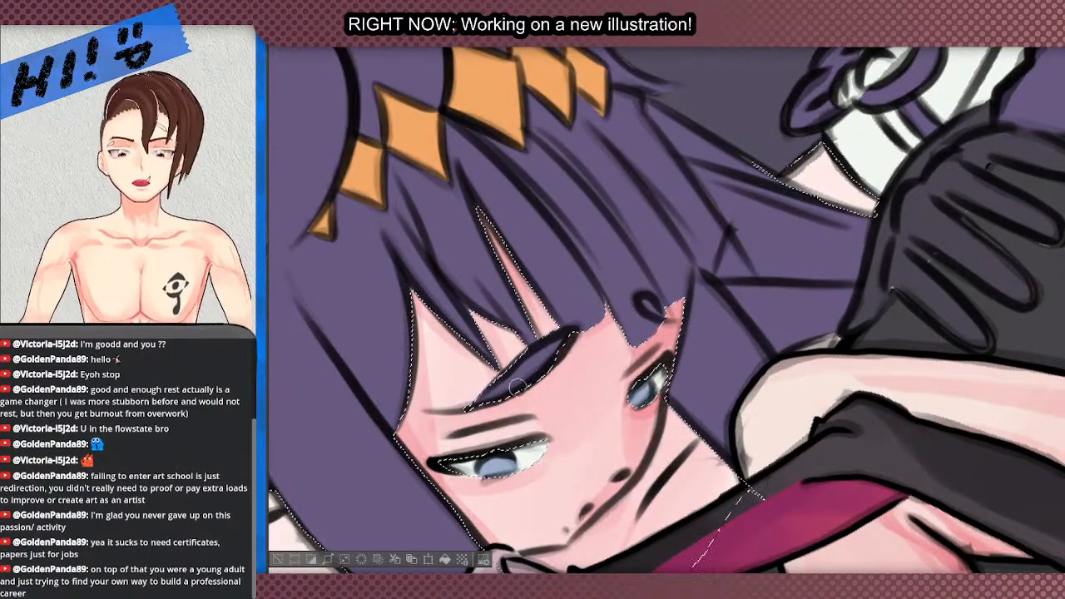
scroll(548, 260, "down", 3)
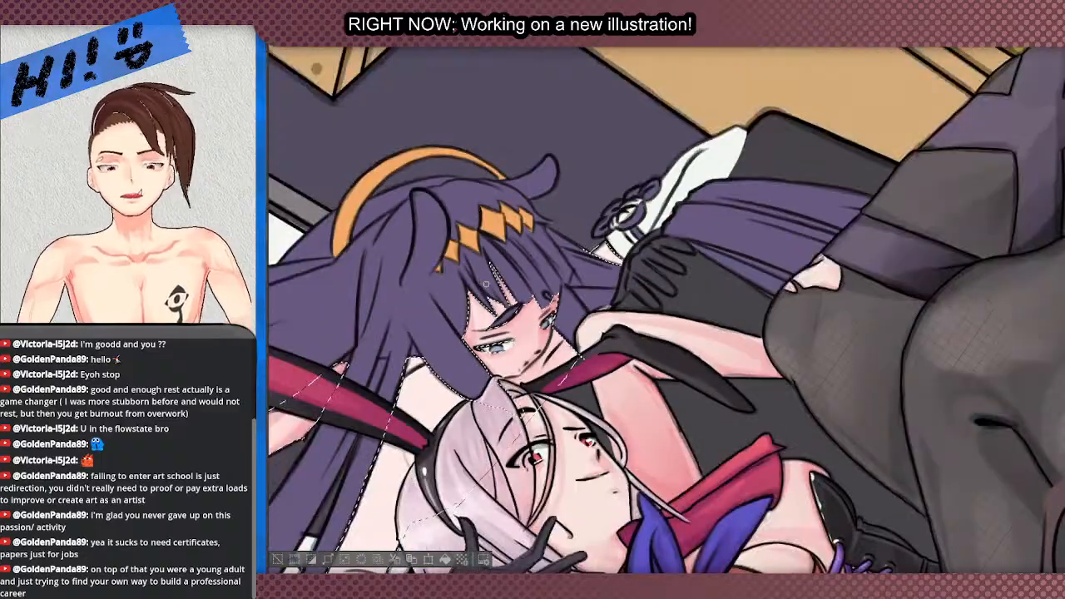
scroll(541, 275, "down", 1)
scroll(526, 326, "up", 4)
scroll(526, 325, "down", 1)
scroll(541, 416, "up", 2)
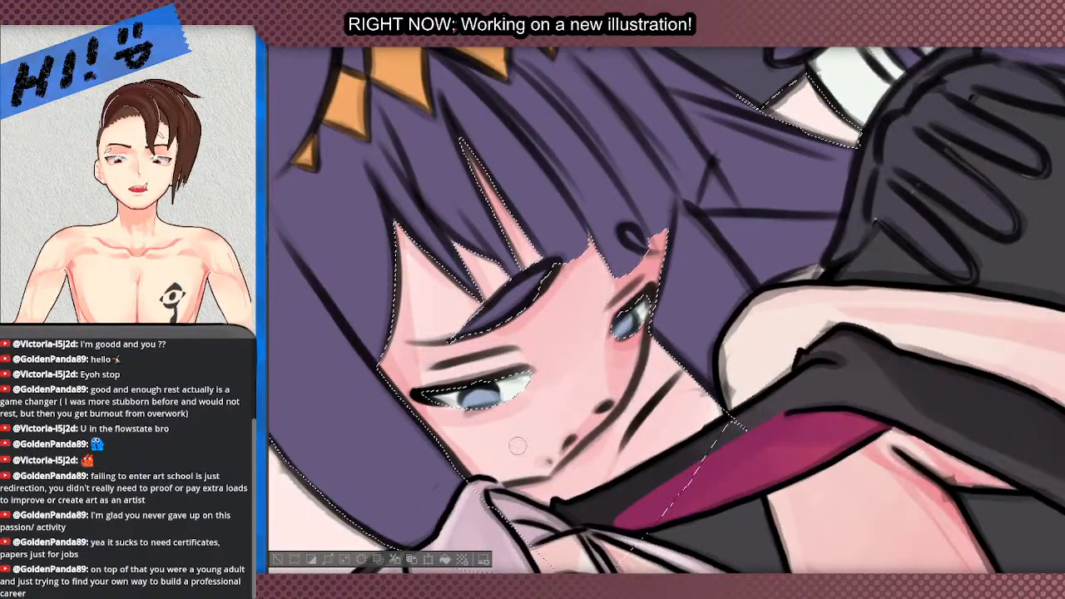
- Compare the purple-haired character's face shading with the neighbouring characters' skin at several magnifications
scroll(546, 456, "down", 3)
scroll(504, 333, "down", 2)
scroll(526, 389, "up", 2)
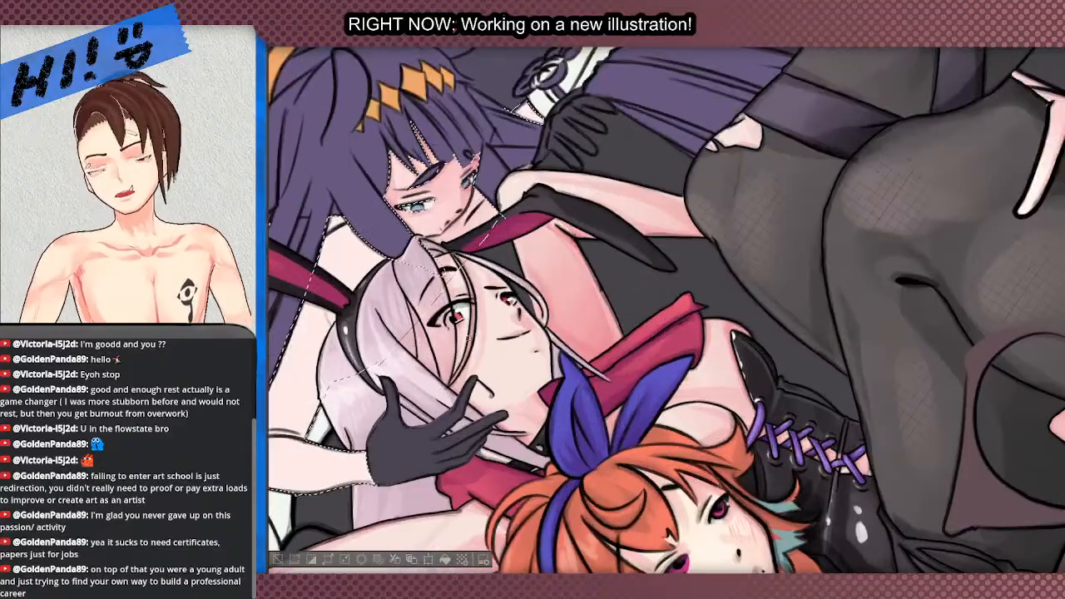
scroll(530, 388, "down", 2)
scroll(529, 389, "up", 2)
scroll(529, 388, "up", 3)
scroll(528, 388, "down", 3)
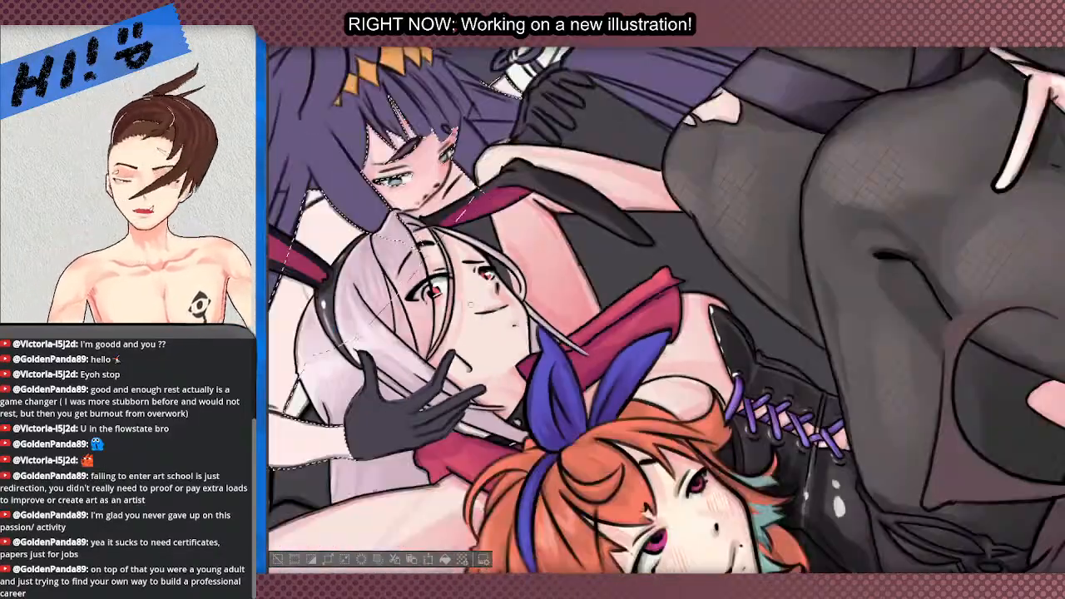
scroll(529, 388, "up", 1)
scroll(364, 180, "up", 4)
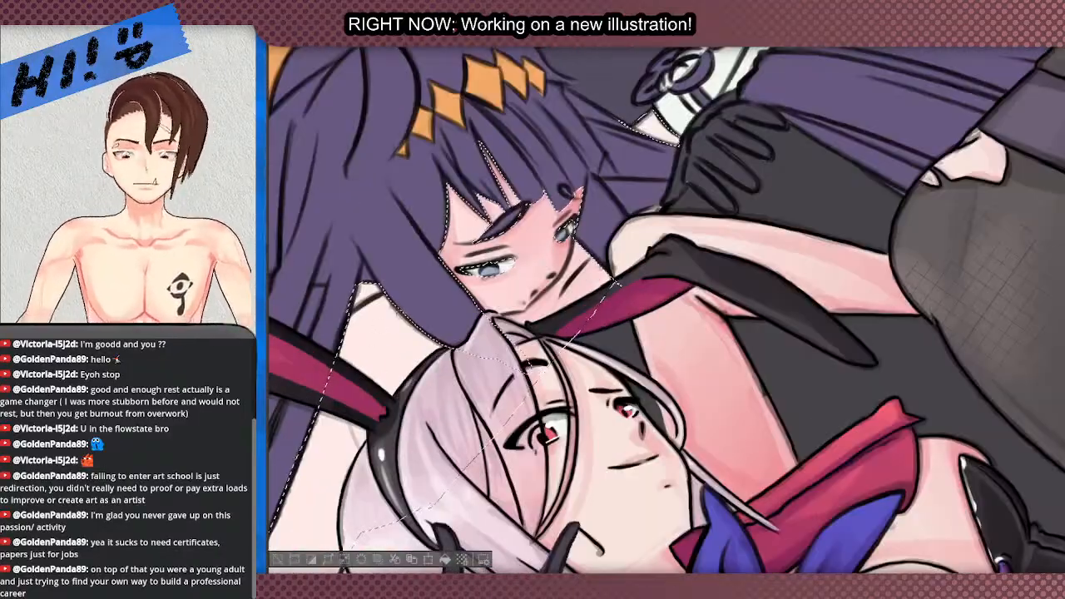
scroll(533, 399, "down", 3)
scroll(535, 447, "up", 3)
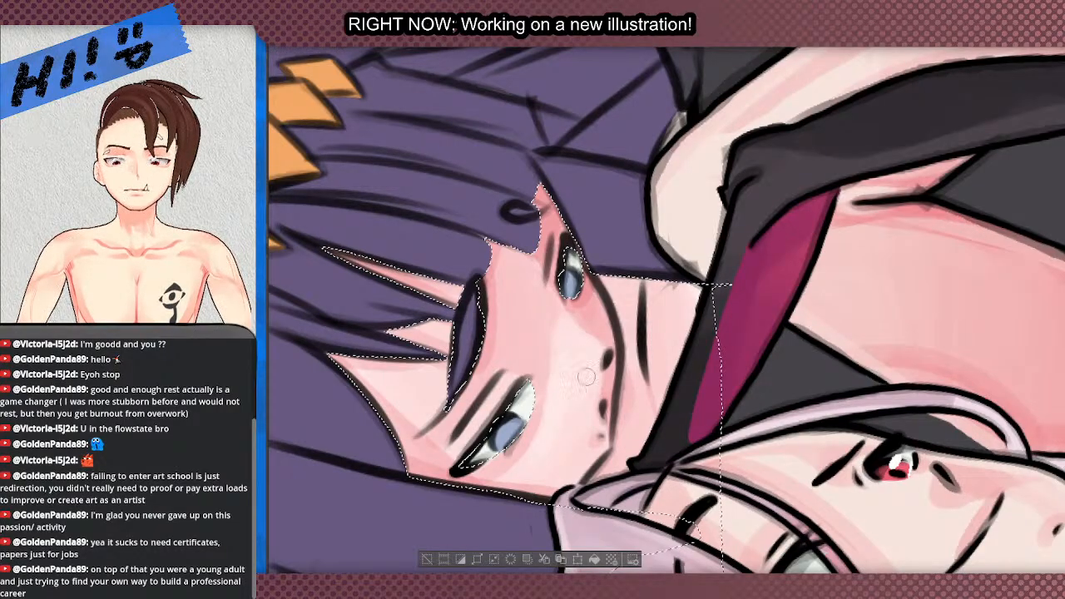
- Check the purple-haired character's finished face shading close up and within the whole group of figures
scroll(630, 303, "down", 3)
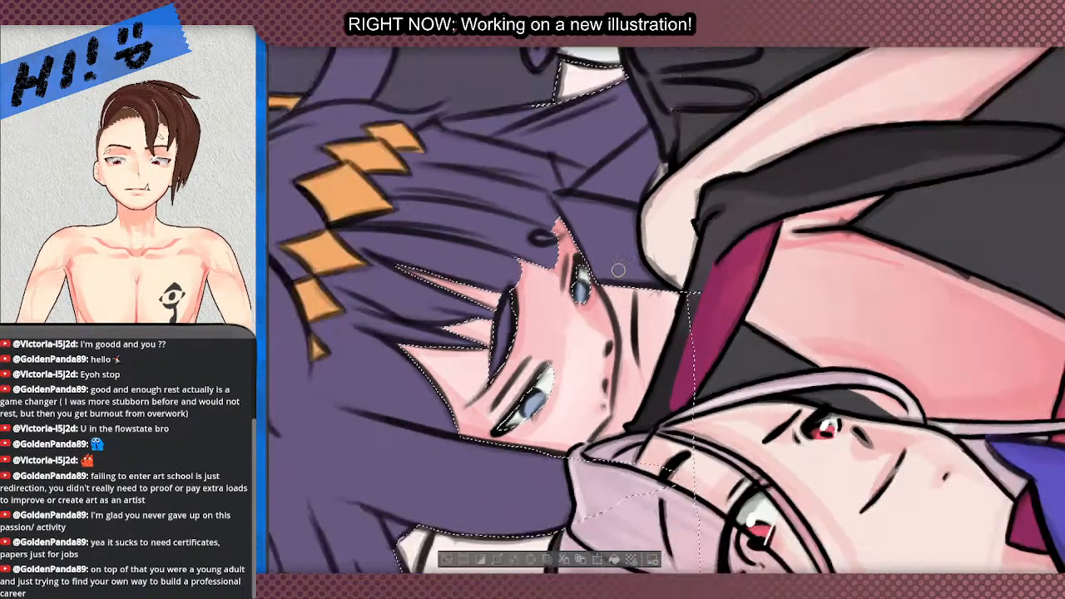
scroll(620, 310, "up", 3)
scroll(546, 440, "down", 4)
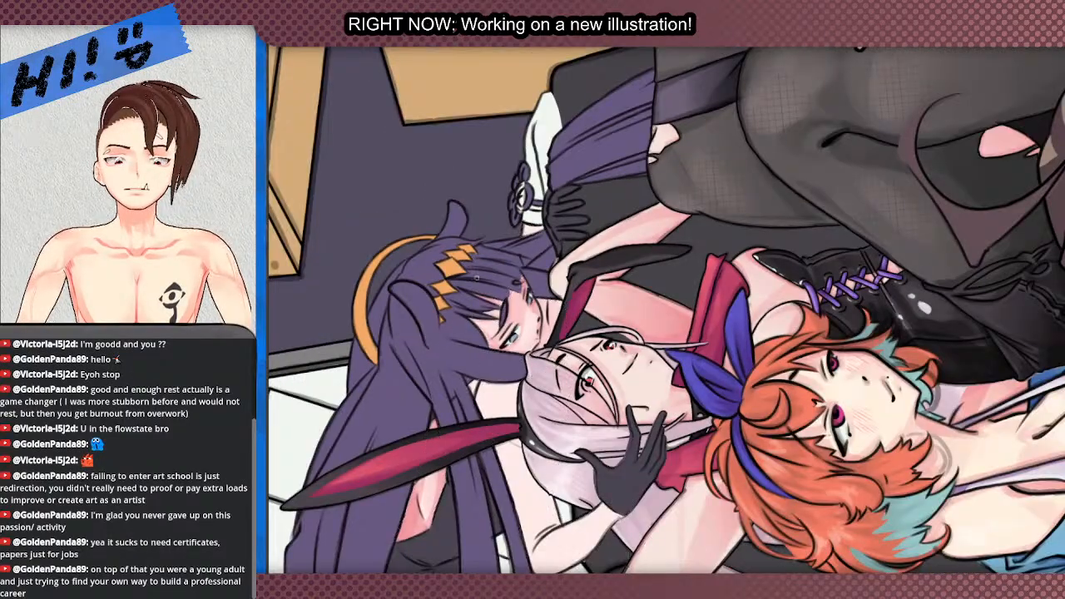
scroll(414, 566, "down", 4)
scroll(414, 566, "up", 2)
left_click_drag(478, 297, 474, 287)
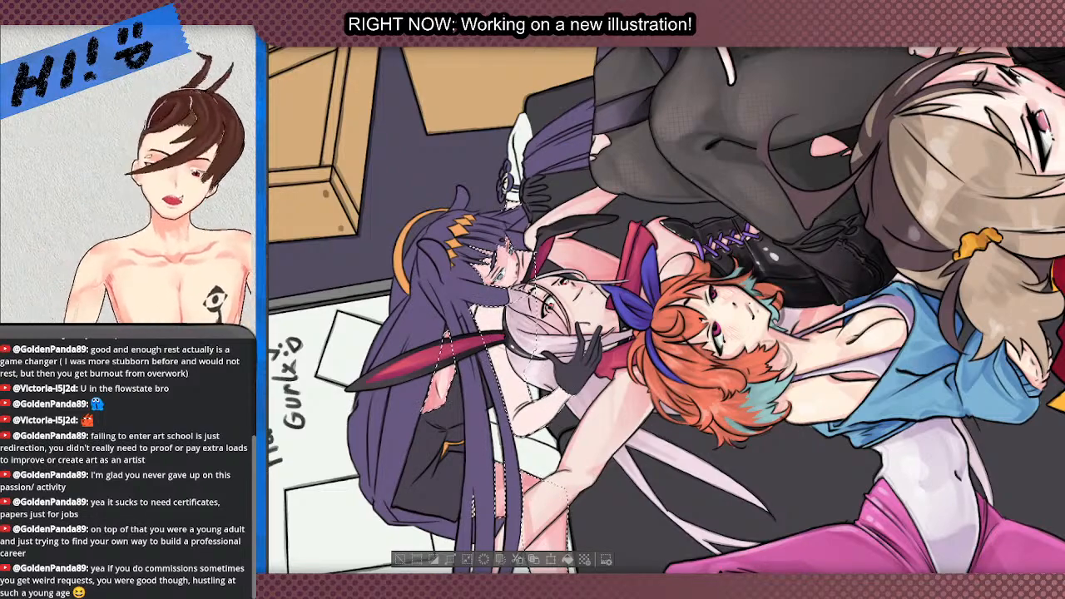
- Blend pink shading over the purple-haired character's shoulder and upper arm beneath the hanging hair
left_click_drag(790, 383, 532, 466)
scroll(433, 474, "down", 3)
scroll(545, 408, "up", 3)
scroll(433, 241, "up", 3)
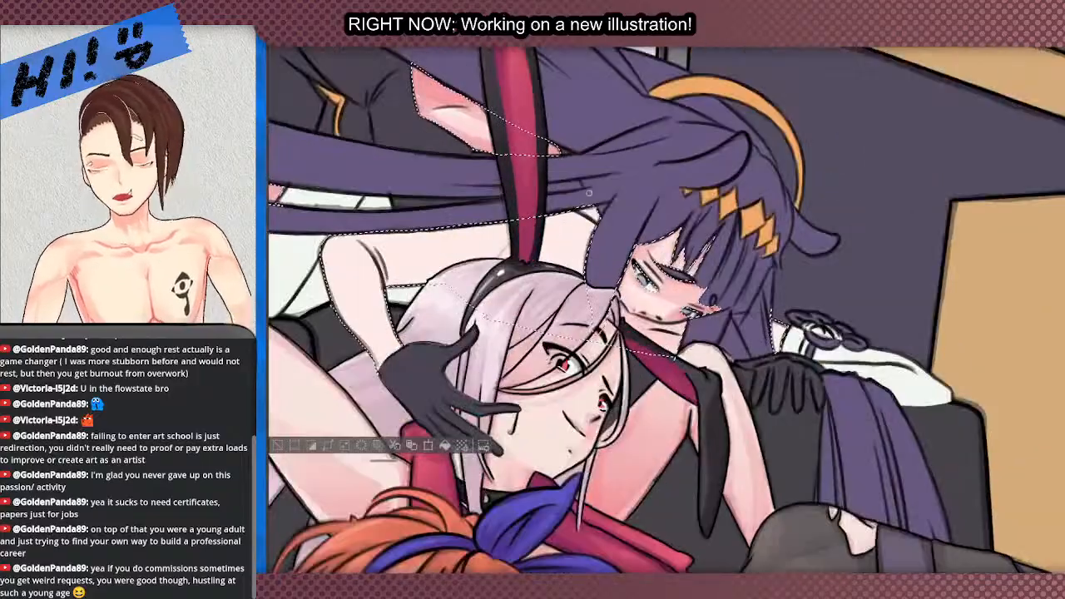
left_click_drag(407, 208, 439, 247)
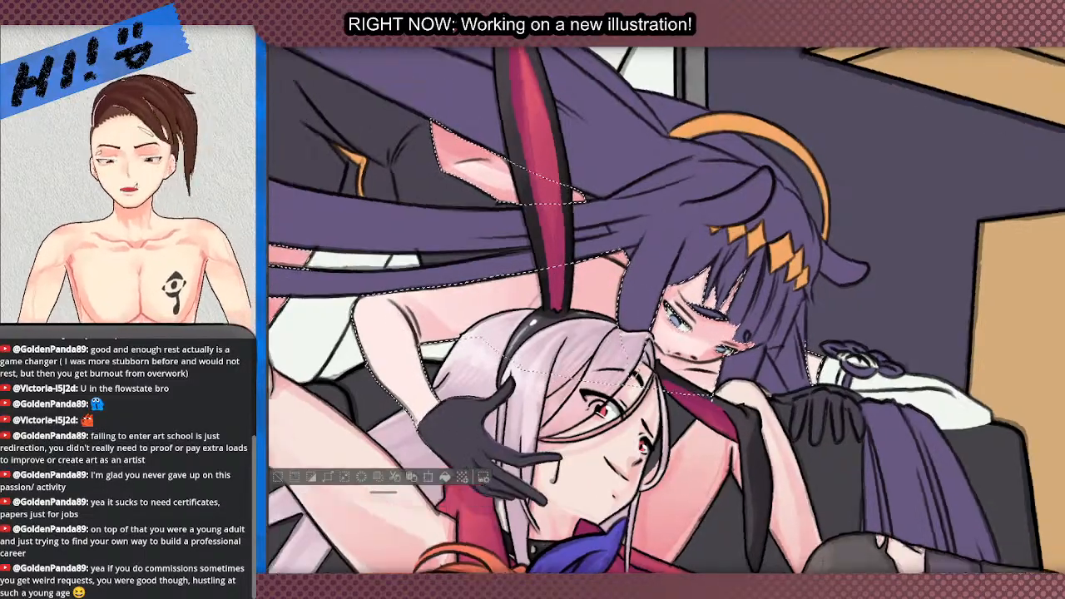
left_click_drag(575, 92, 422, 435)
- Compare the purple-haired character's arm and shoulder shading with the neighbouring characters' skin at several magnifications
scroll(666, 310, "down", 3)
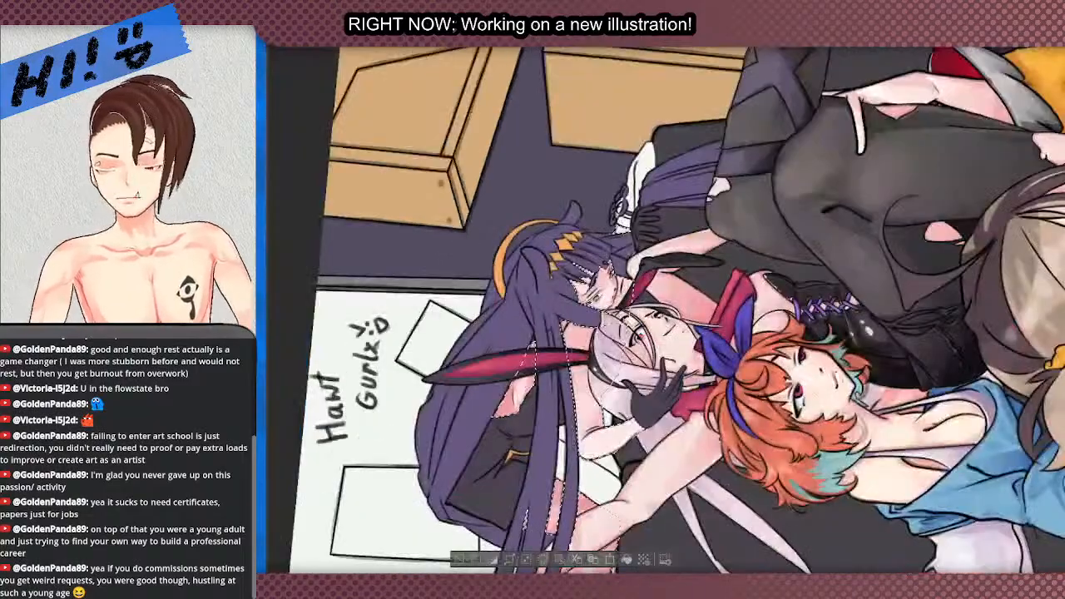
scroll(554, 251, "up", 3)
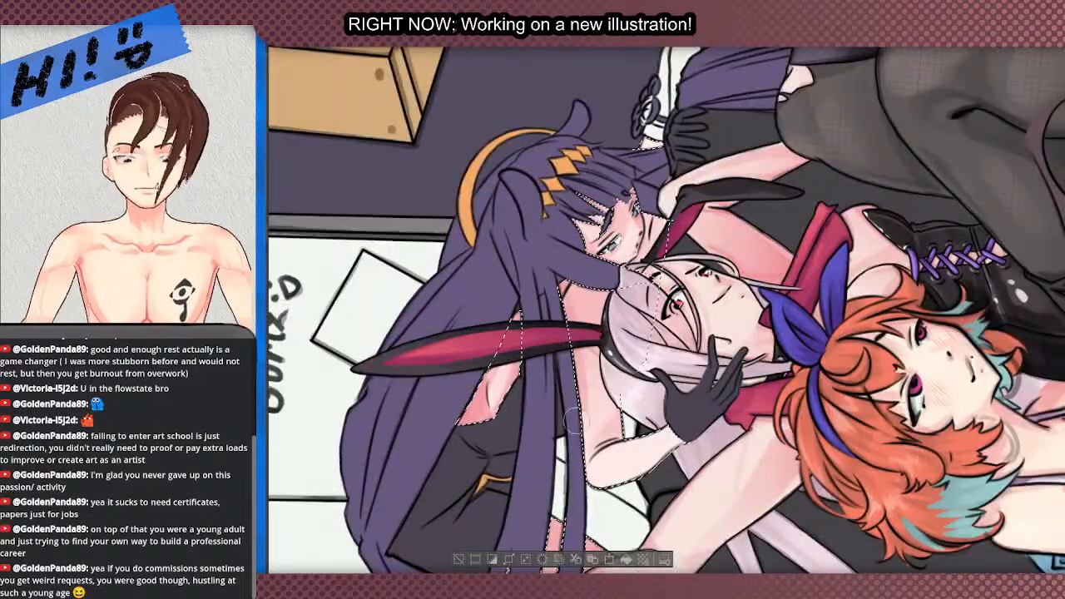
scroll(558, 376, "down", 3)
scroll(671, 289, "up", 4)
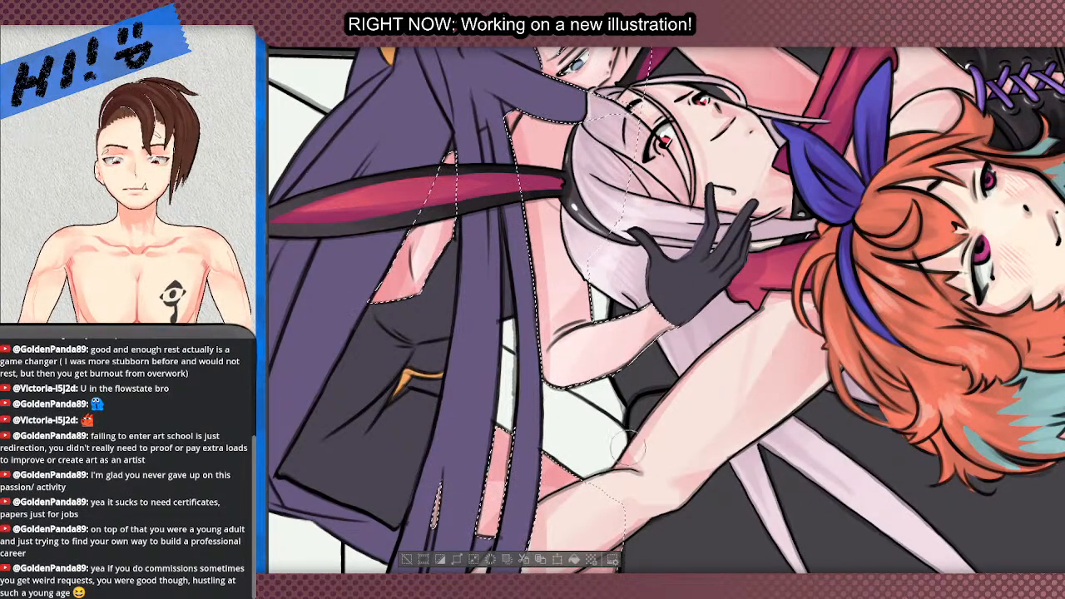
scroll(616, 315, "down", 2)
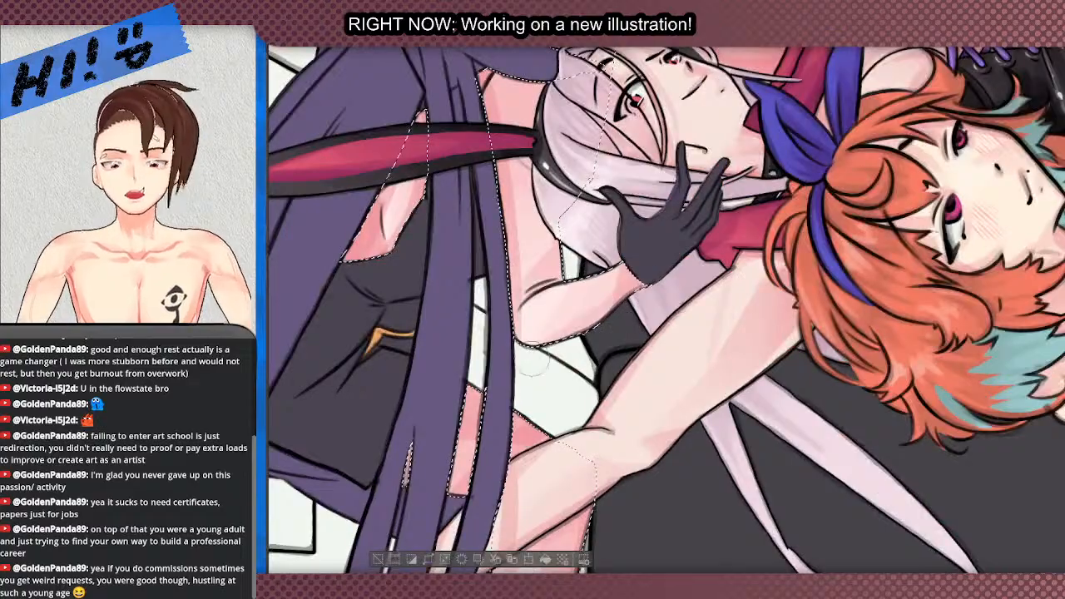
scroll(616, 314, "down", 2)
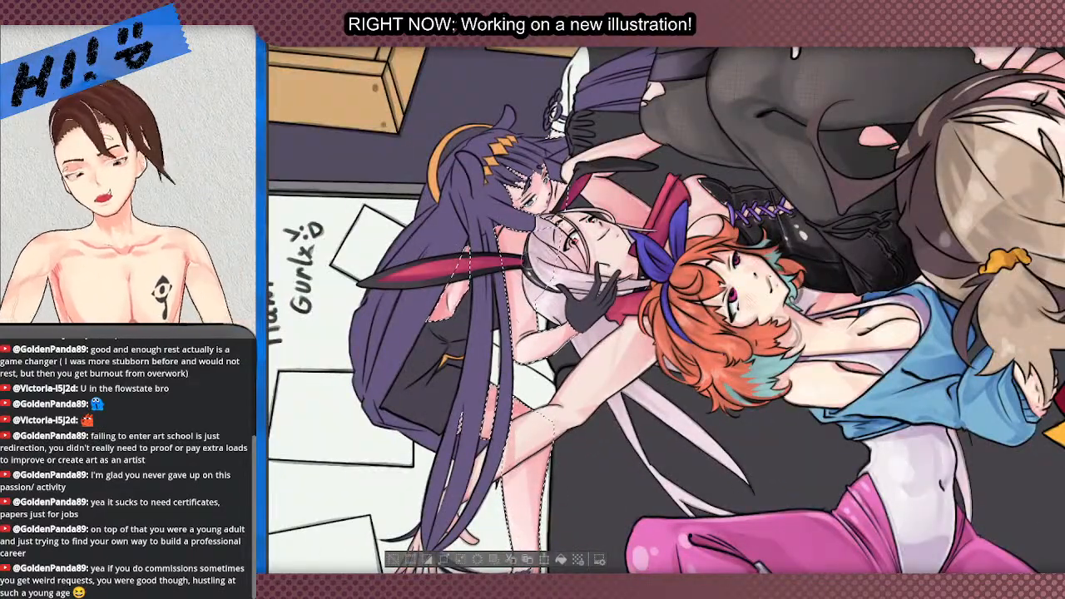
scroll(513, 463, "up", 2)
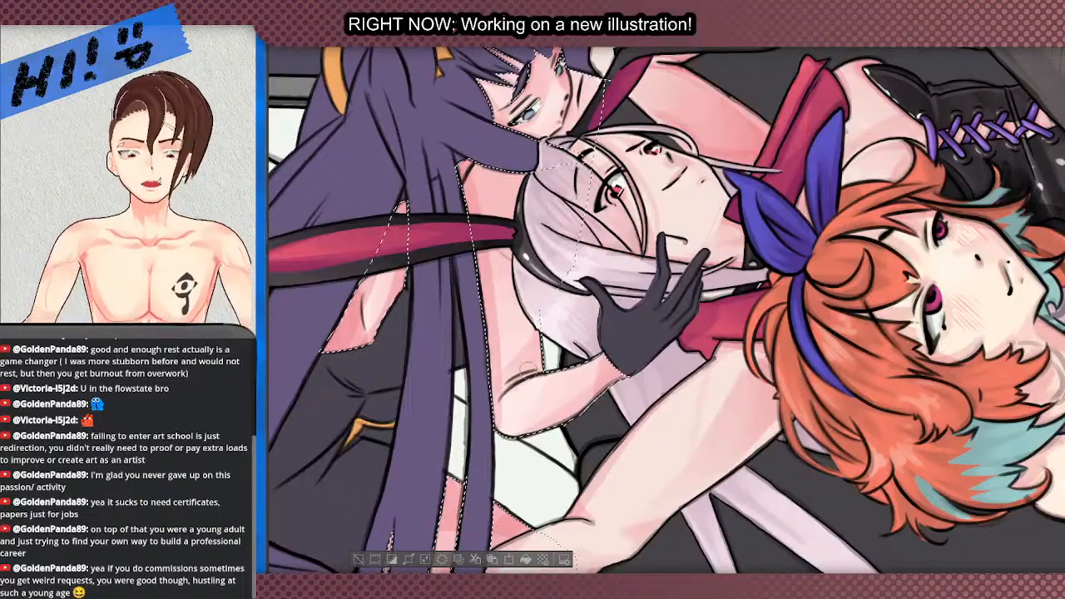
scroll(529, 347, "down", 3)
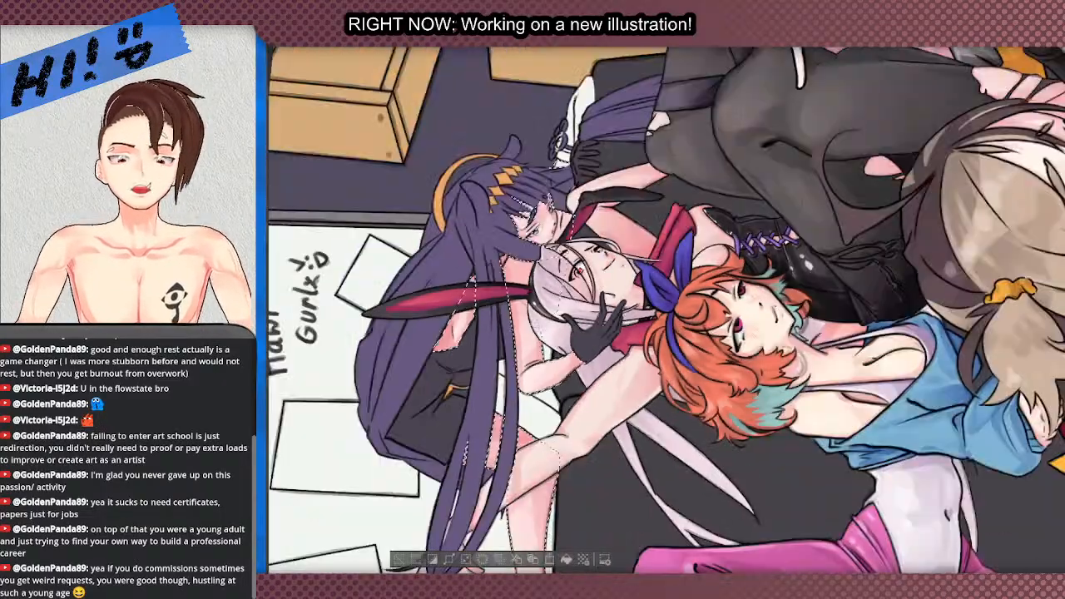
scroll(548, 276, "up", 3)
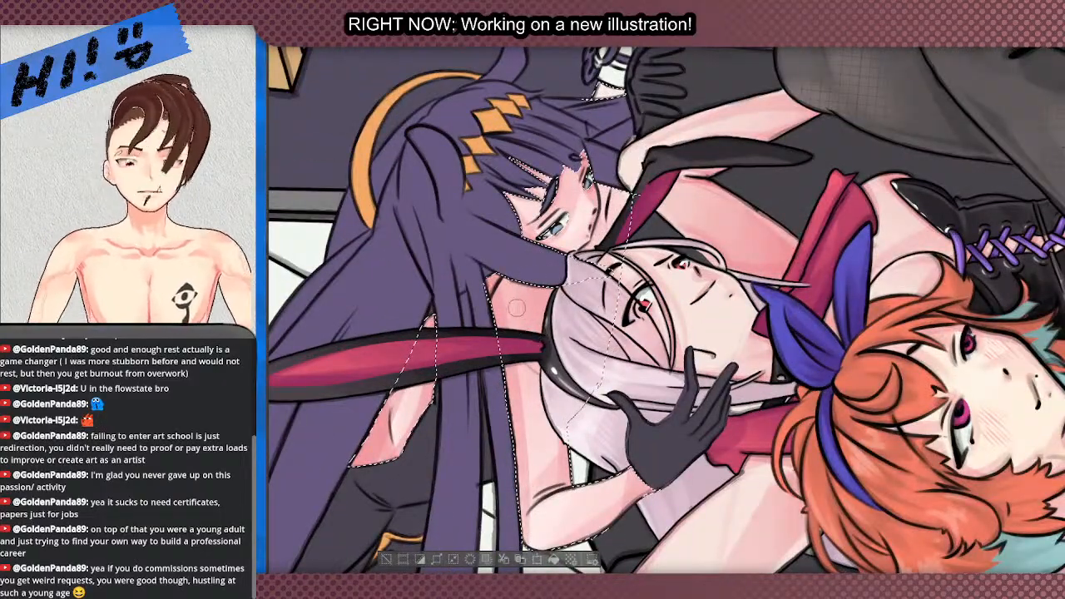
scroll(516, 308, "down", 2)
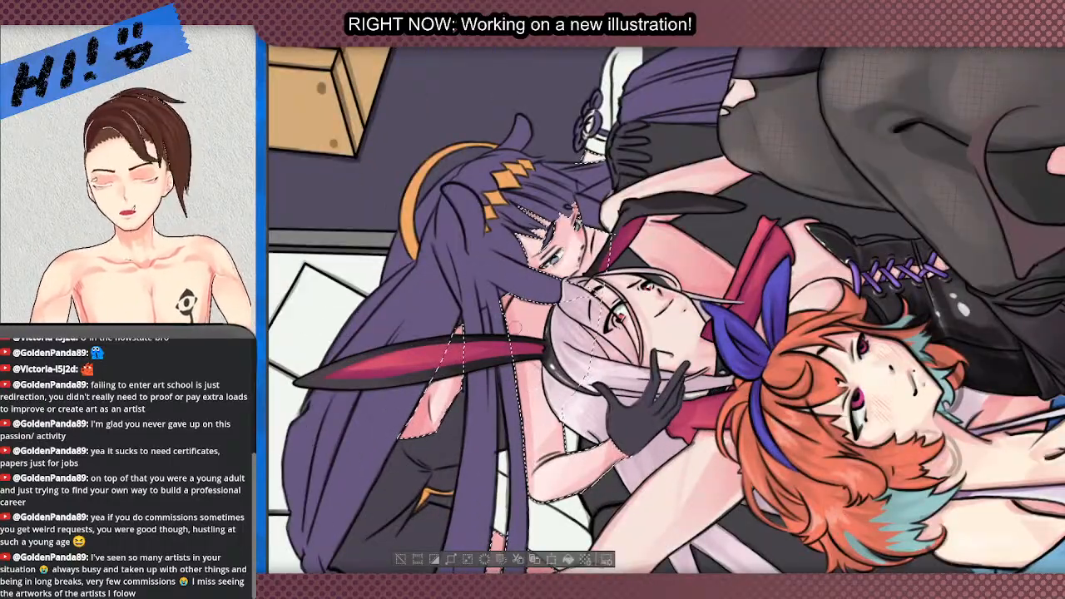
scroll(513, 325, "up", 2)
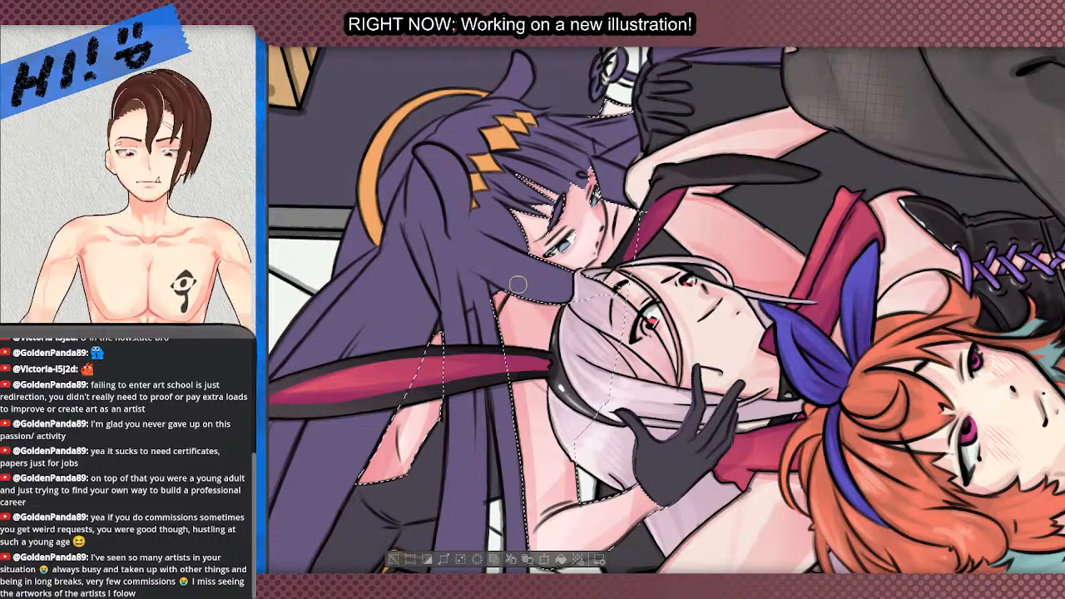
scroll(541, 358, "up", 3)
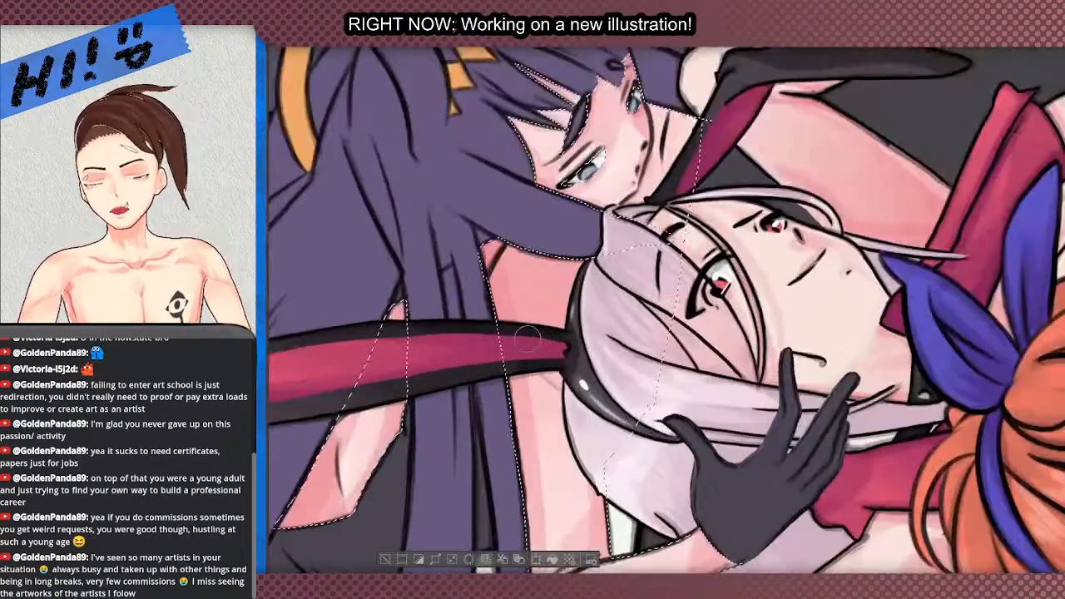
scroll(541, 357, "down", 5)
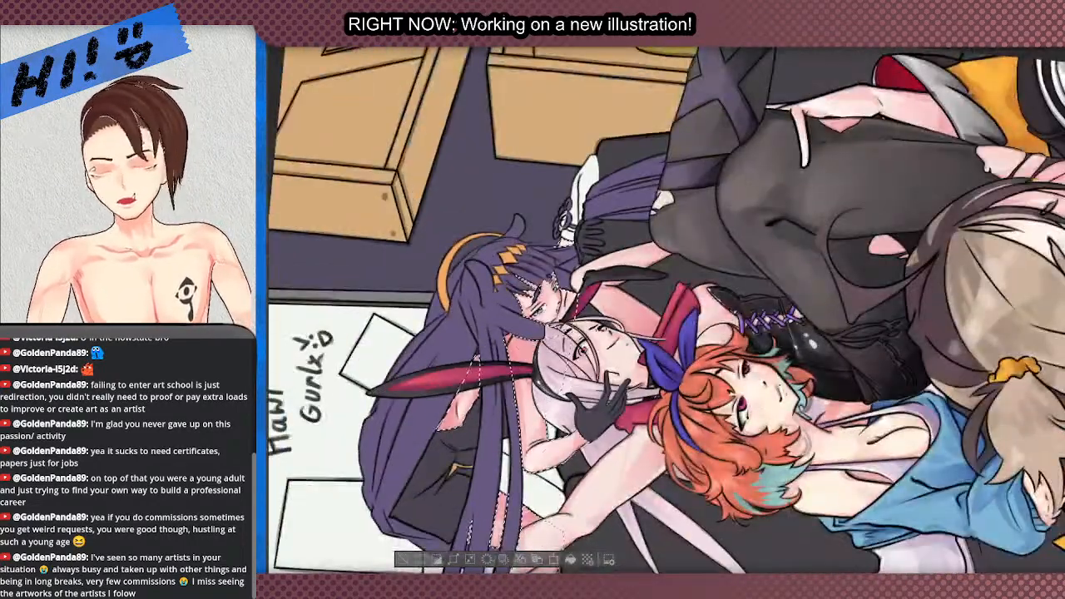
scroll(541, 358, "up", 5)
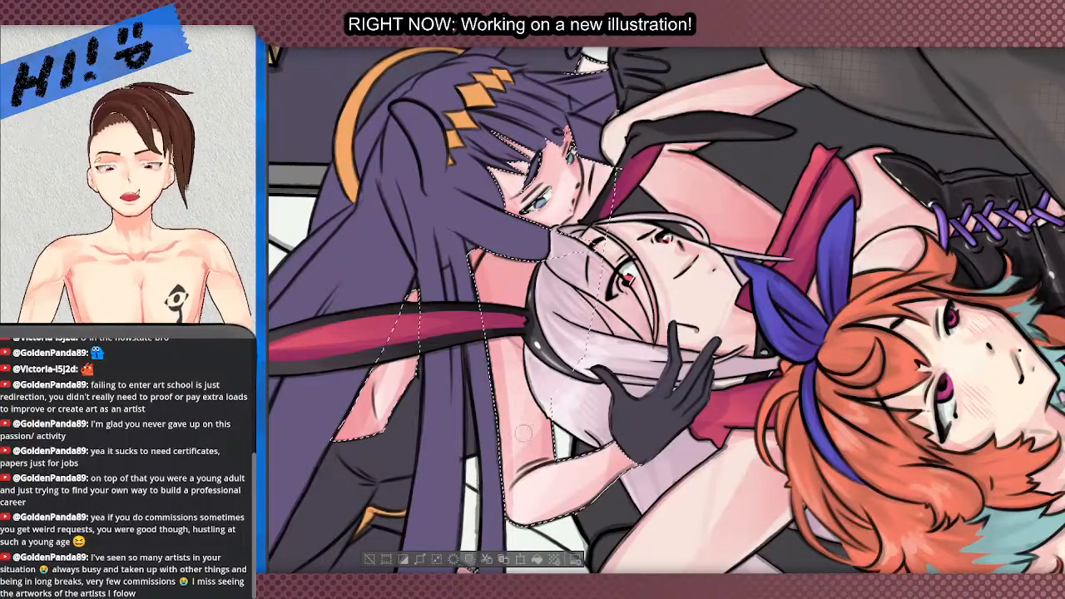
- Clear the skin selection and return the canvas to its upright orientation
scroll(533, 416, "down", 1)
scroll(577, 425, "down", 3)
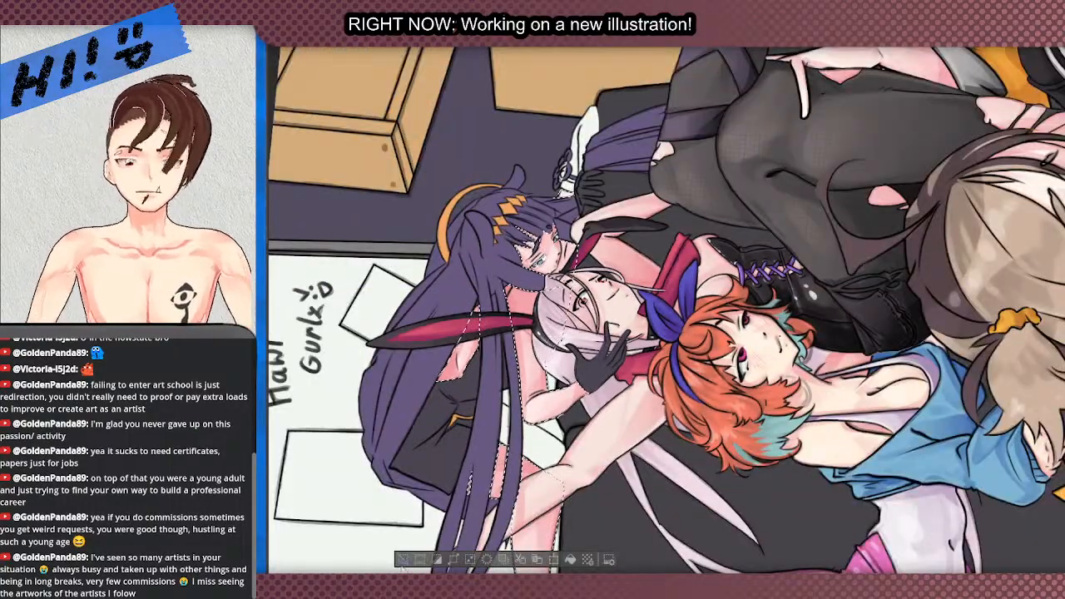
scroll(491, 337, "up", 1)
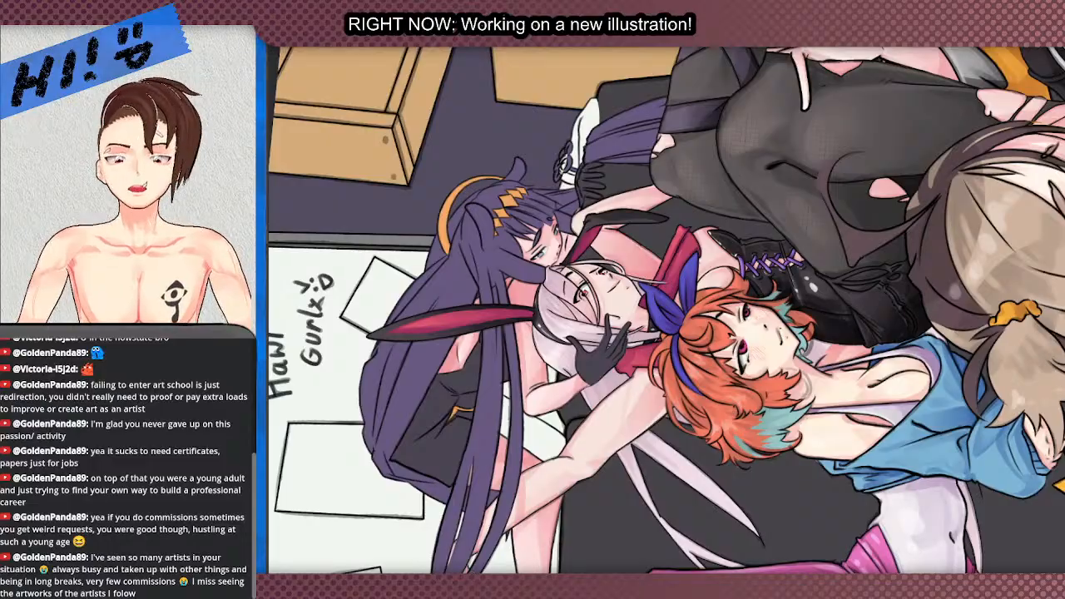
key("5")
scroll(520, 337, "down", 1)
scroll(467, 84, "up", 1)
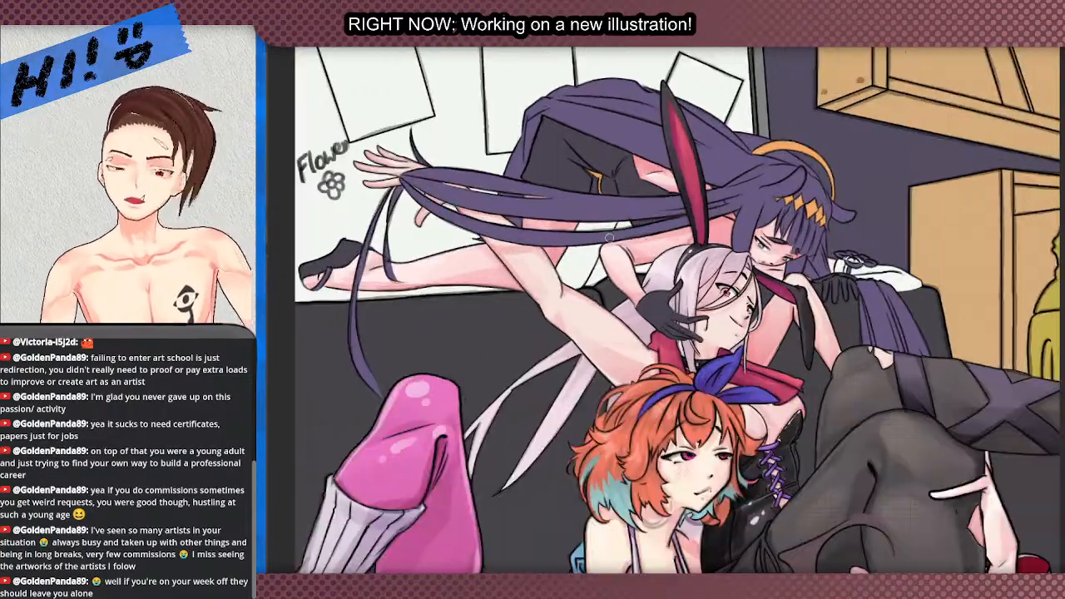
- Review the purple-haired character's skin shading against the whole illustration in upright view
scroll(681, 310, "up", 2)
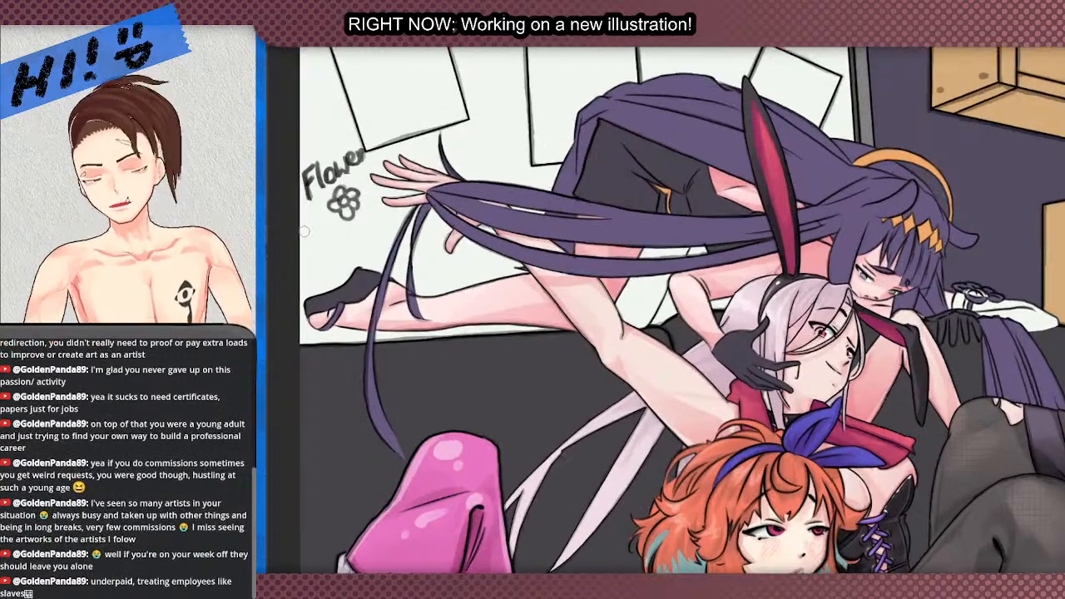
scroll(572, 209, "down", 3)
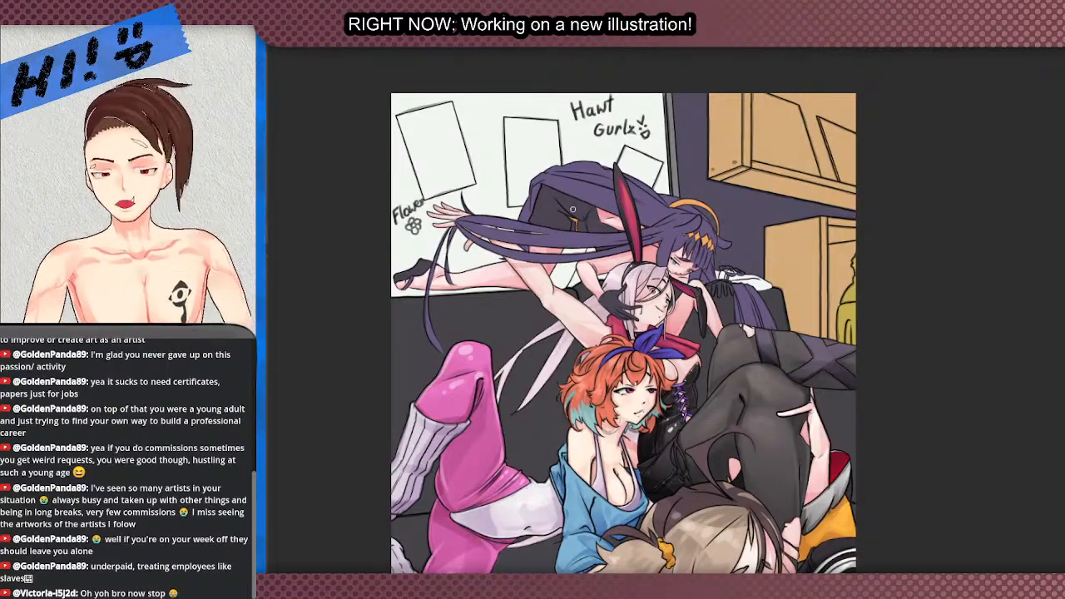
scroll(573, 209, "up", 3)
scroll(572, 209, "down", 2)
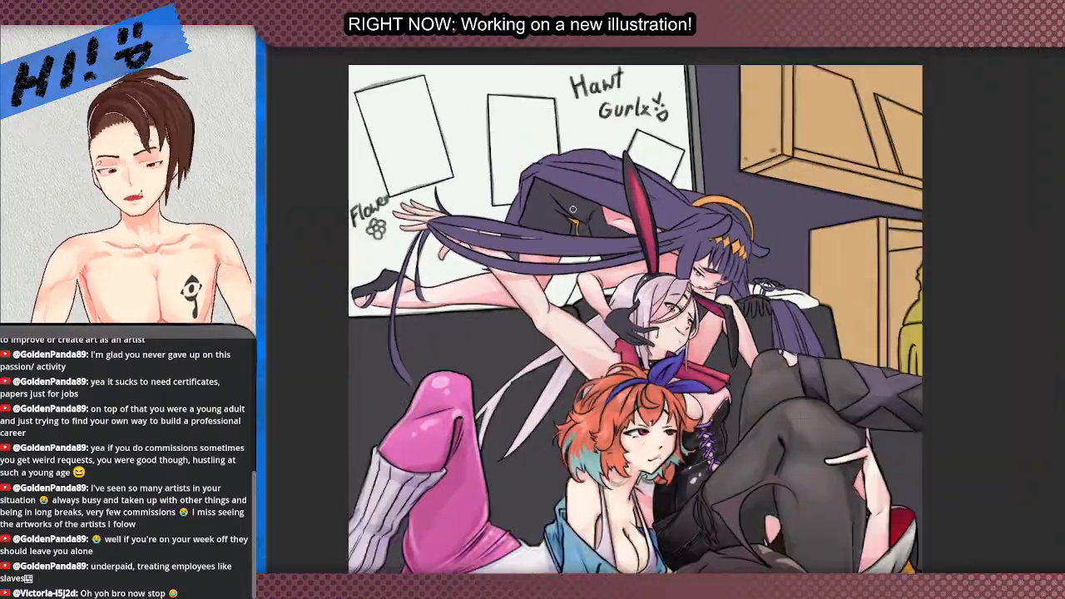
scroll(573, 209, "up", 1)
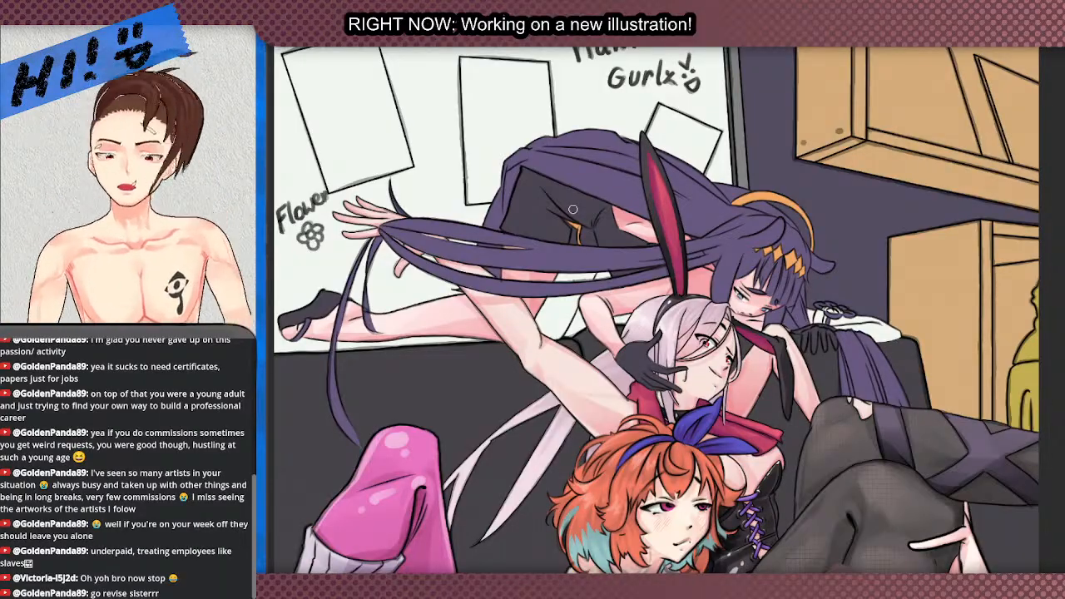
scroll(573, 209, "down", 3)
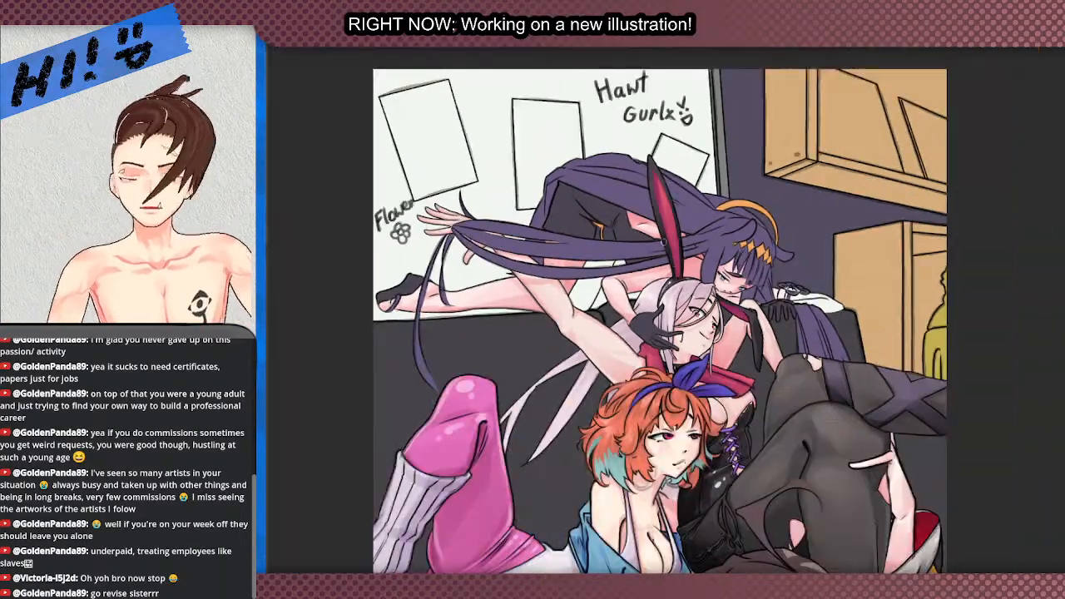
scroll(572, 209, "up", 4)
scroll(482, 255, "down", 3)
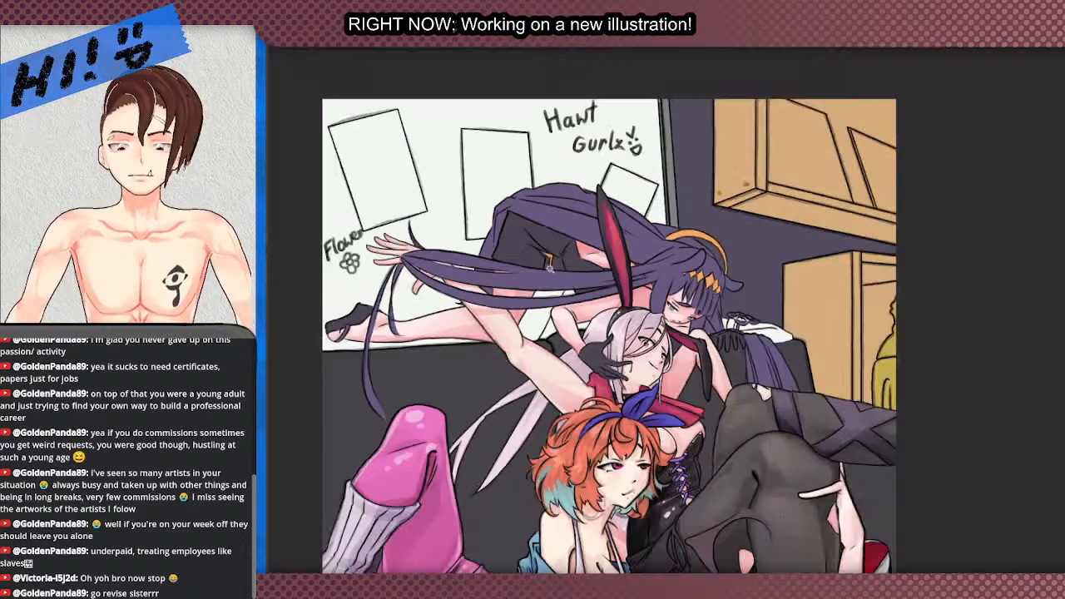
- Select the purple-haired character's black outfit areas: the torso, the sliver between the hair strands and the covered foot
scroll(482, 255, "up", 3)
scroll(428, 233, "down", 3)
scroll(344, 188, "up", 4)
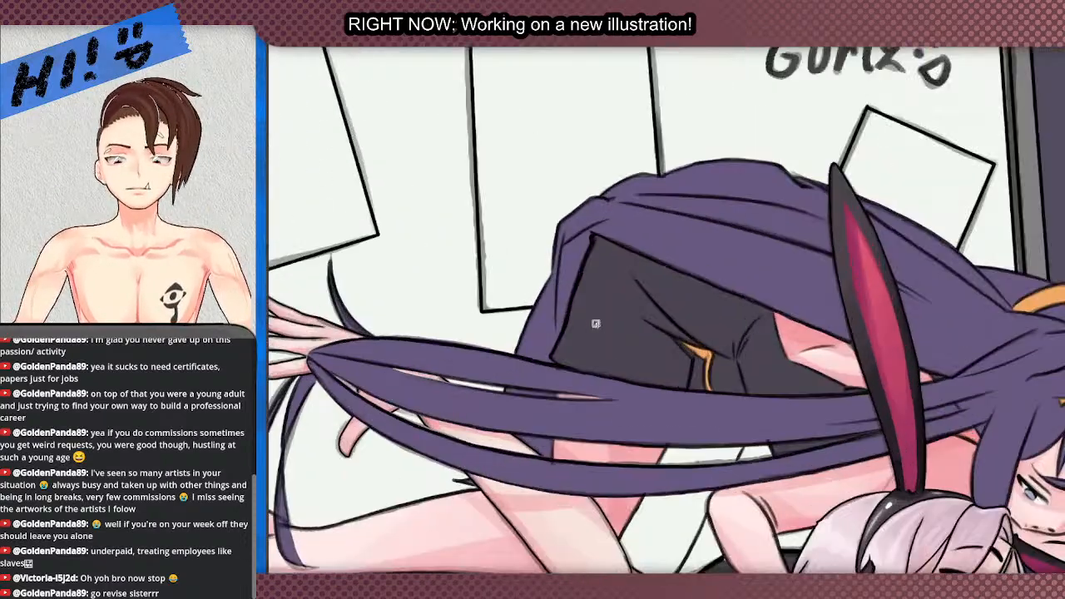
scroll(594, 316, "down", 2)
scroll(594, 316, "up", 2)
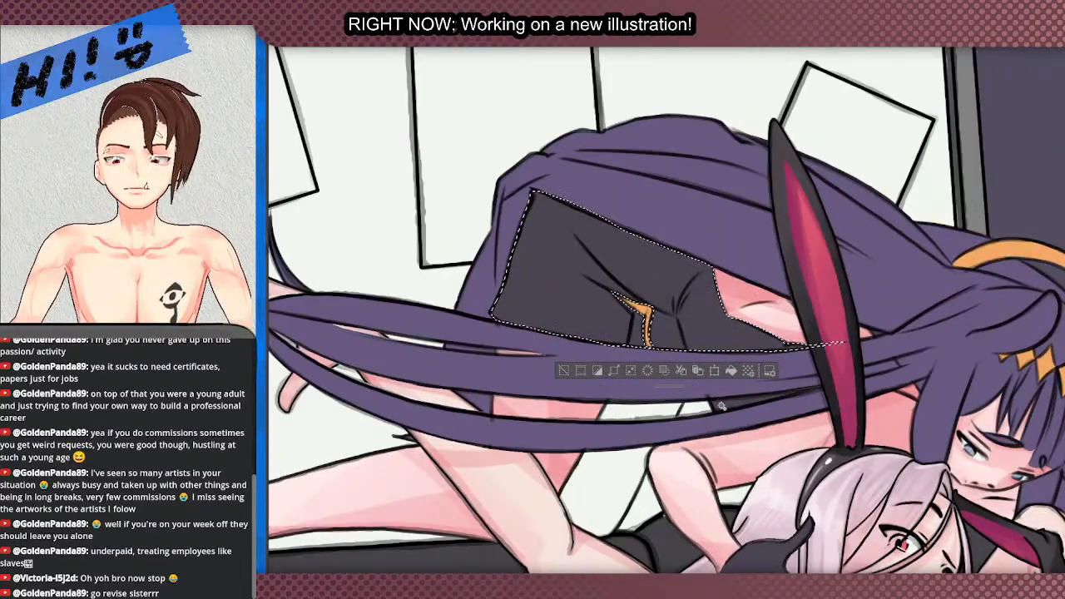
left_click(759, 399)
scroll(541, 386, "down", 3)
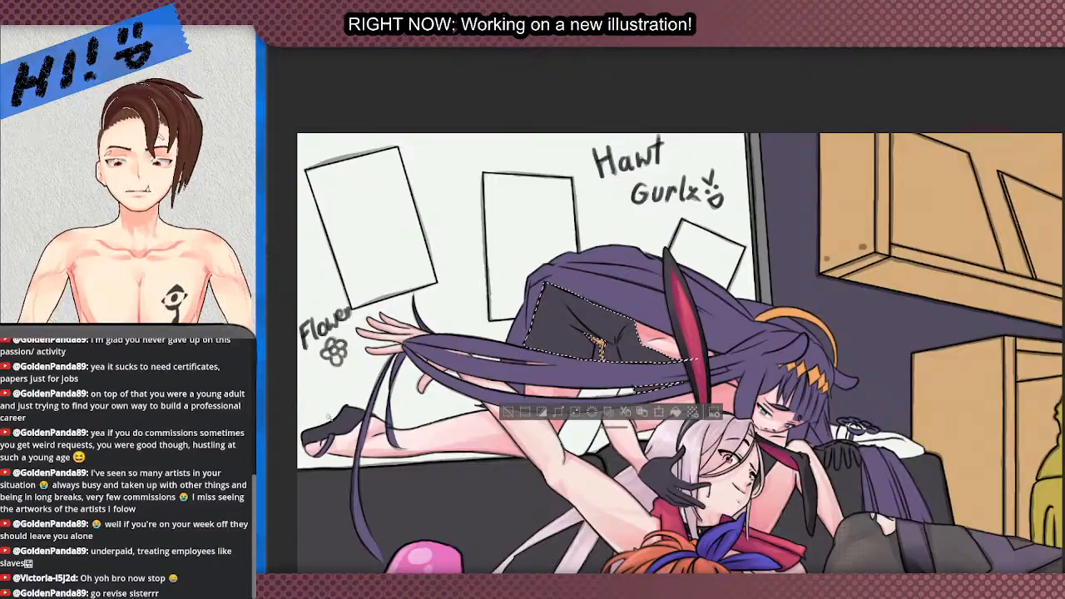
scroll(357, 424, "up", 3)
left_click(349, 429)
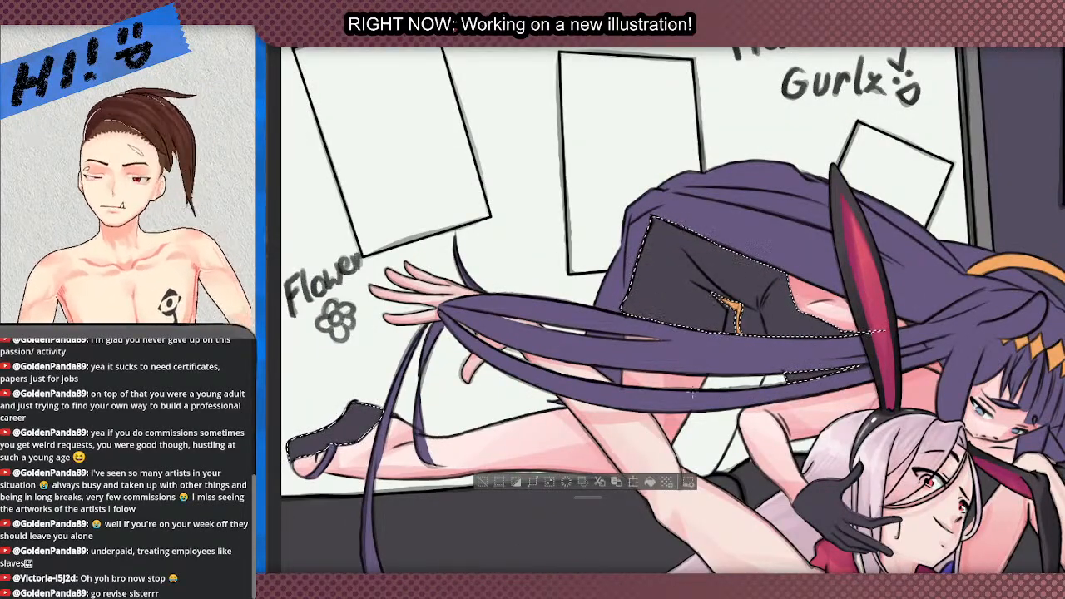
- Paint soft darker shadows over the lower torso of the black outfit, following the long folds near the hair edge
scroll(632, 496, "down", 2)
scroll(757, 503, "up", 2)
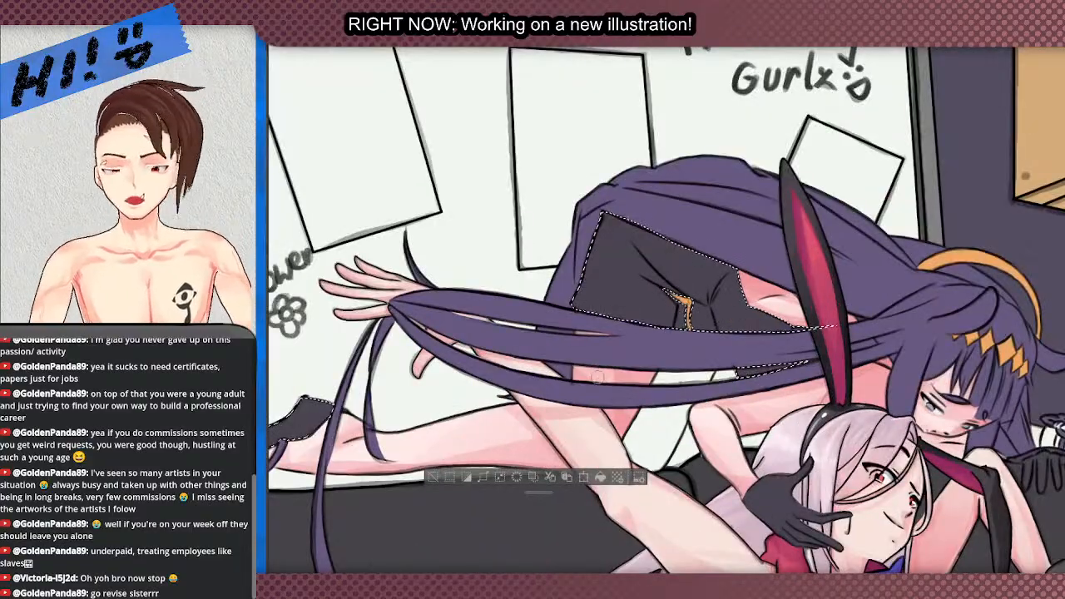
scroll(690, 350, "up", 2)
scroll(665, 383, "down", 2)
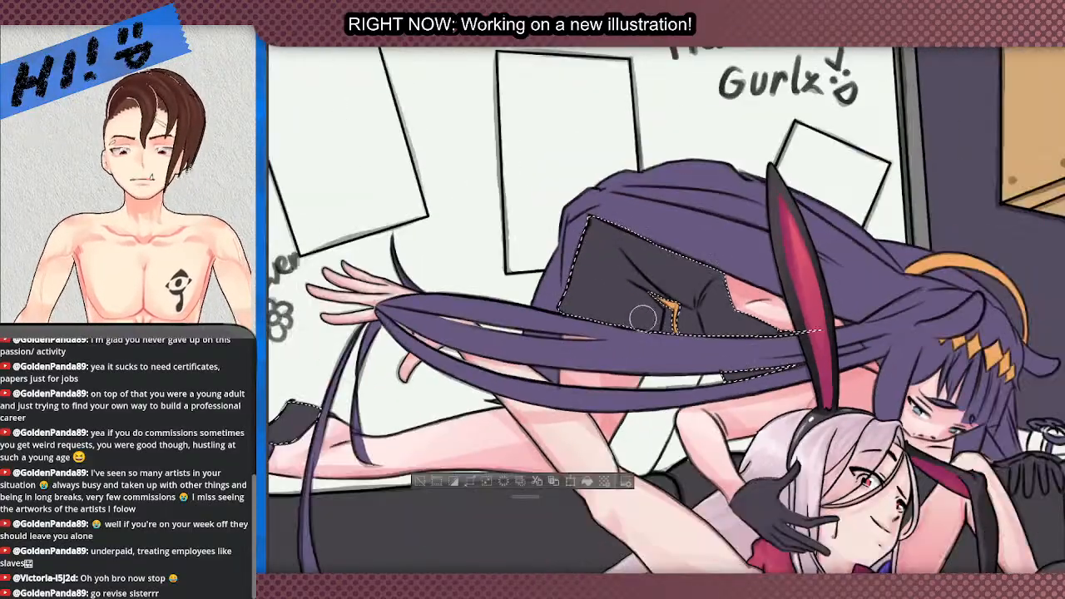
scroll(583, 466, "up", 2)
left_click_drag(506, 474, 541, 204)
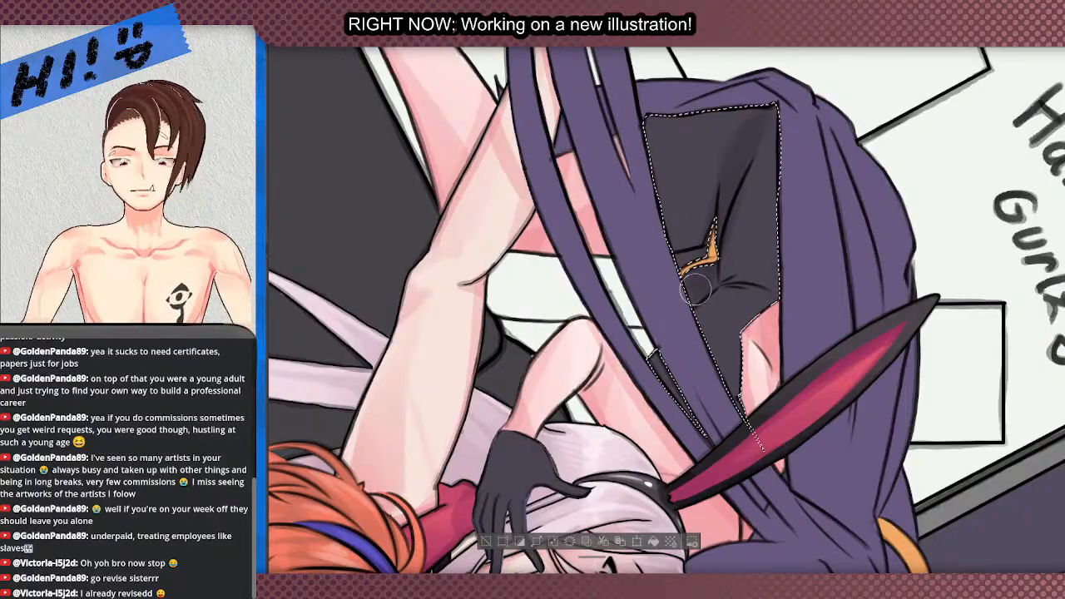
mouse_move(697, 260)
left_mouse_down()
mouse_move(721, 119)
mouse_move(673, 247)
mouse_move(663, 194)
left_mouse_up()
key("ctrl+z")
left_click_drag(746, 98, 730, 164)
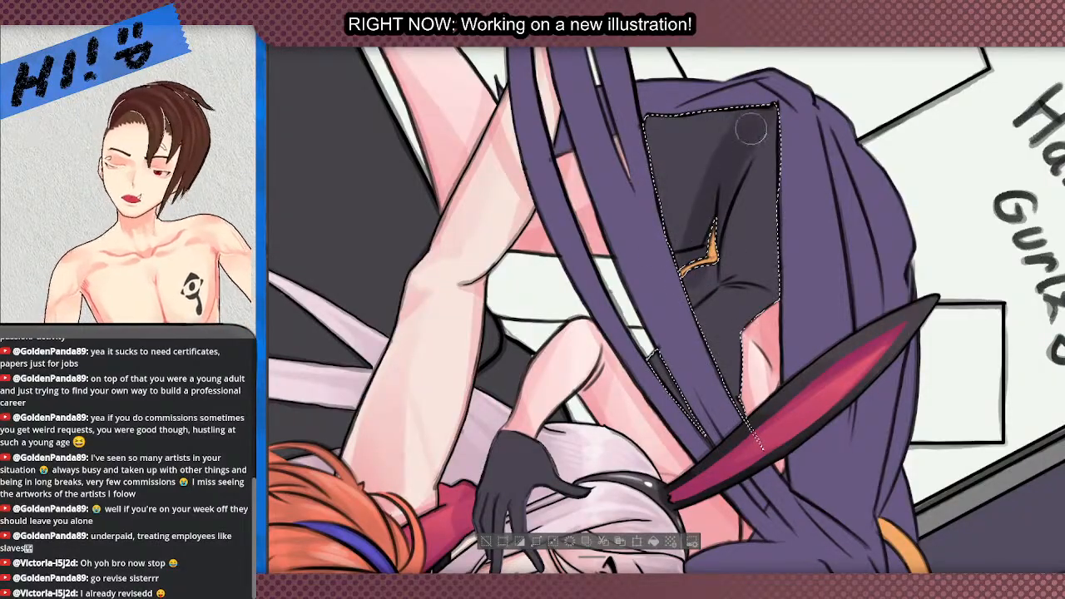
mouse_move(697, 292)
left_mouse_down()
mouse_move(722, 147)
mouse_move(684, 226)
mouse_move(691, 172)
mouse_move(668, 192)
left_mouse_up()
scroll(709, 189, "down", 1)
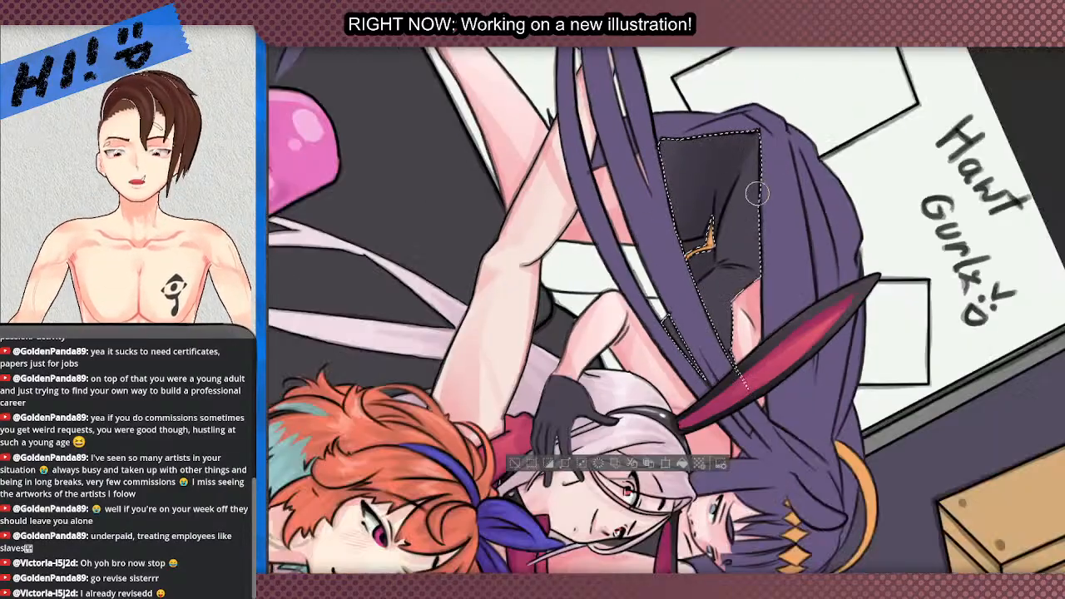
- Shade the black outfit's midsection and chest around the folds above the orange trim
scroll(738, 258, "up", 2)
mouse_move(800, 277)
left_mouse_down()
mouse_move(728, 255)
mouse_move(729, 226)
mouse_move(747, 290)
left_mouse_up()
left_click_drag(500, 520, 899, 333)
scroll(601, 284, "down", 1)
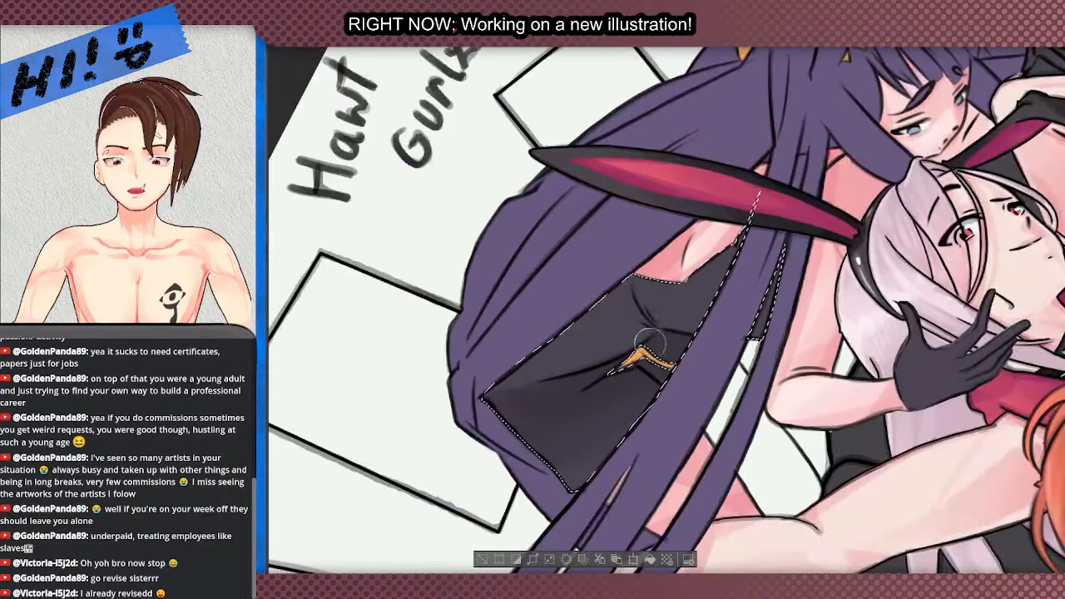
mouse_move(648, 340)
left_mouse_down()
mouse_move(623, 298)
mouse_move(615, 305)
left_mouse_up()
key("ctrl+z")
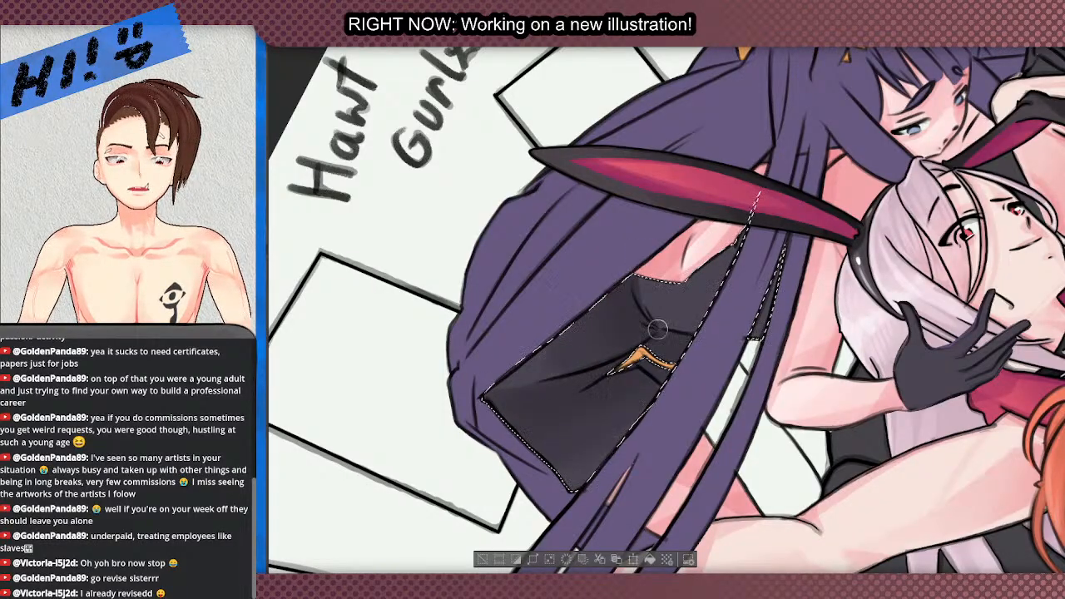
scroll(658, 330, "up", 2)
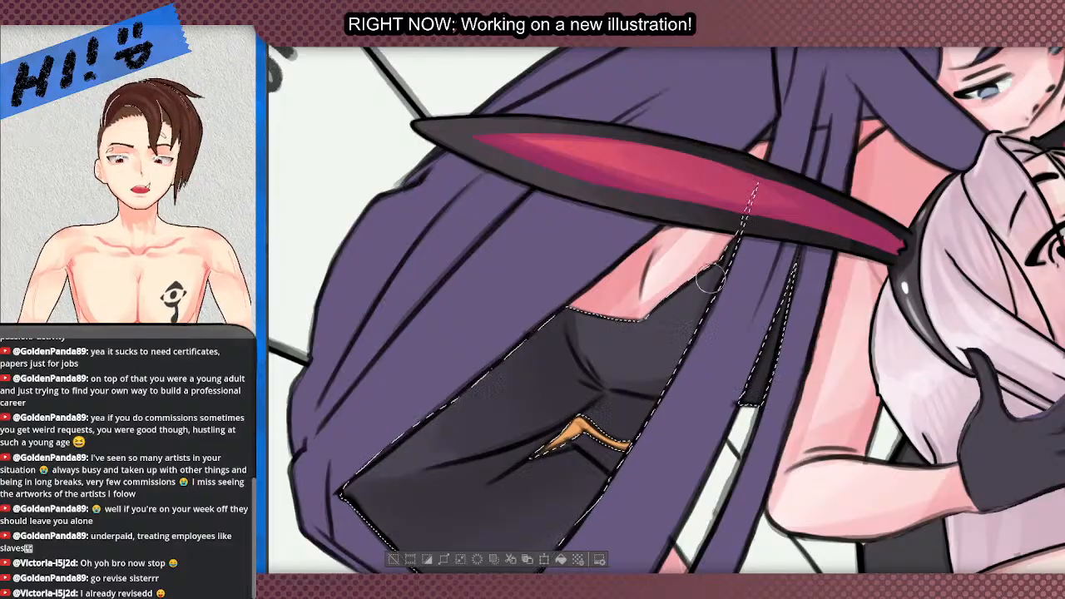
scroll(709, 279, "down", 2)
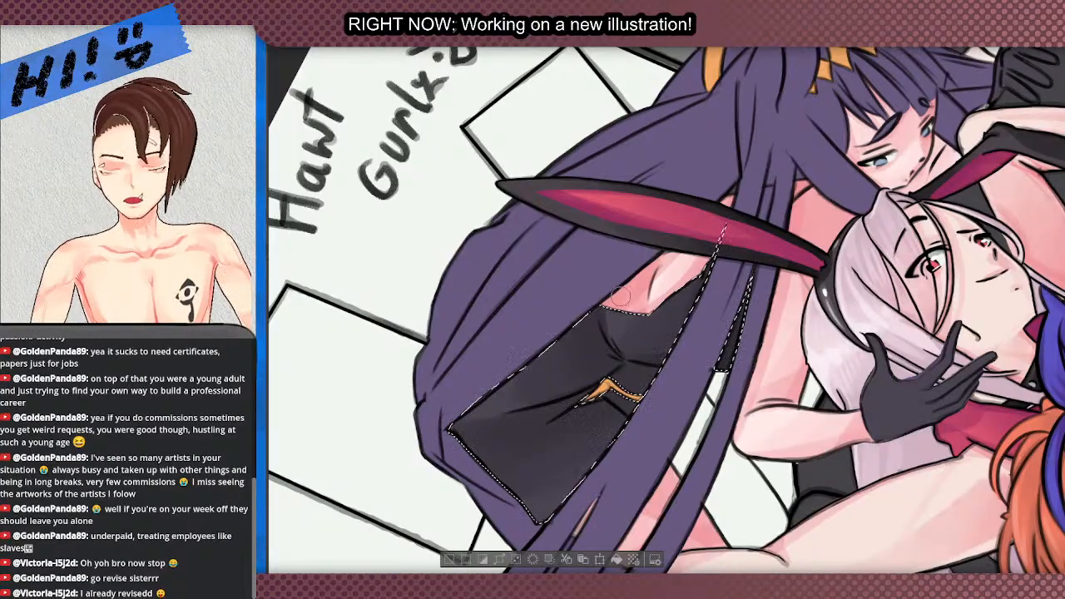
- Darken the curved crease under the bust of the black outfit with a smaller brush
scroll(613, 321, "down", 2)
scroll(591, 267, "up", 3)
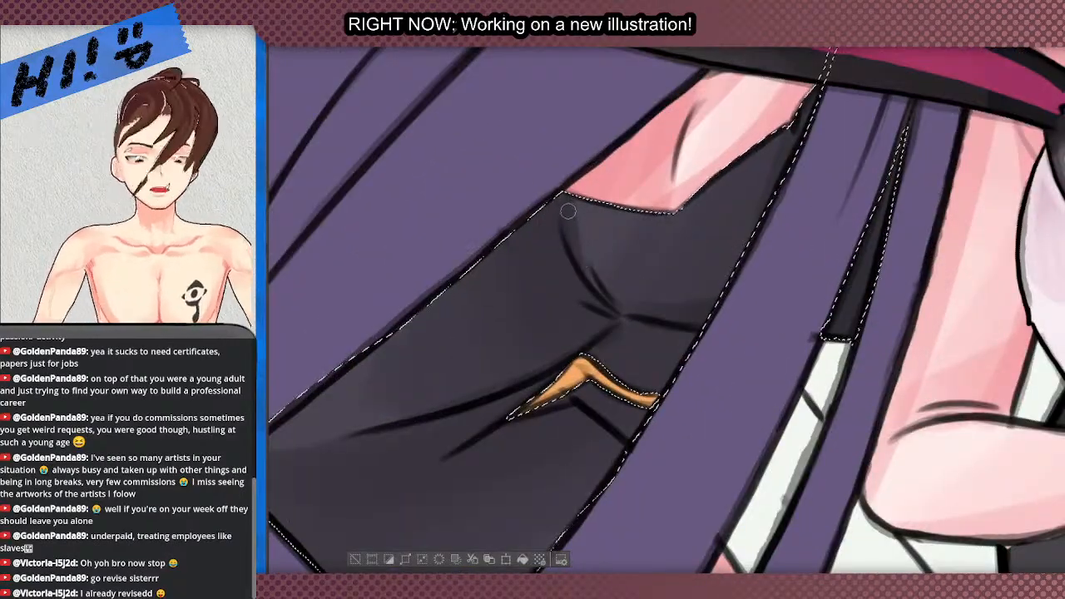
mouse_move(568, 222)
left_mouse_down()
mouse_move(628, 315)
mouse_move(564, 208)
mouse_move(630, 299)
mouse_move(593, 288)
mouse_move(582, 310)
mouse_move(565, 266)
left_mouse_up()
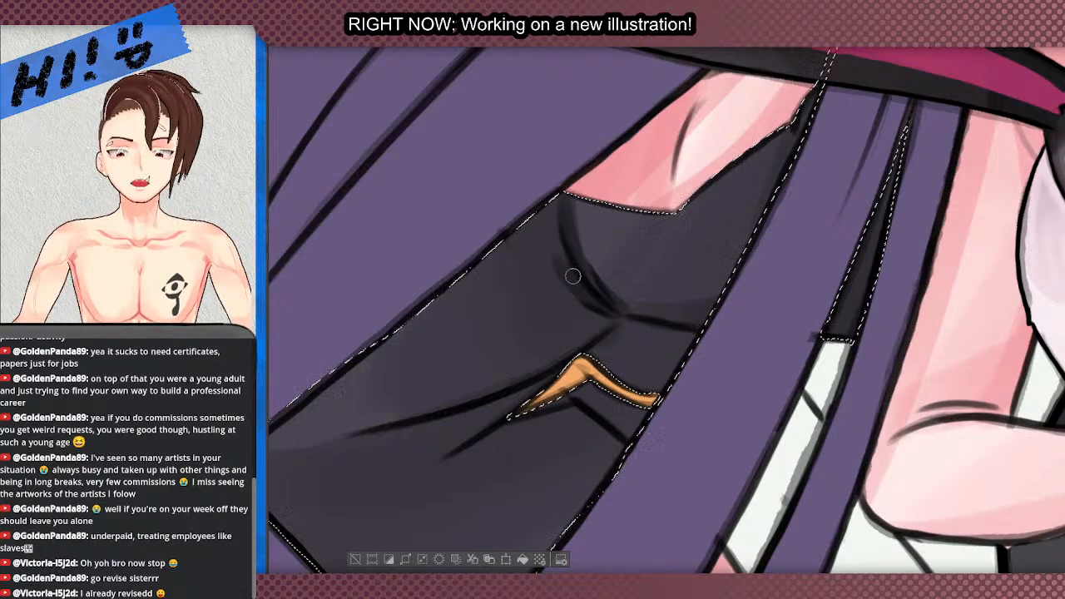
scroll(571, 274, "down", 3)
scroll(533, 199, "down", 2)
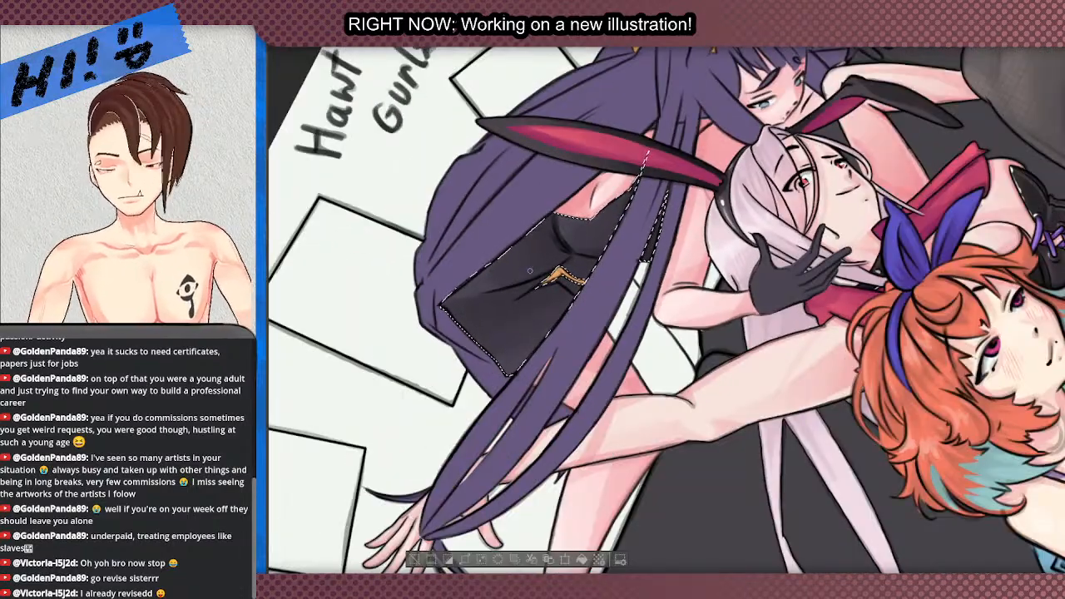
scroll(562, 266, "up", 3)
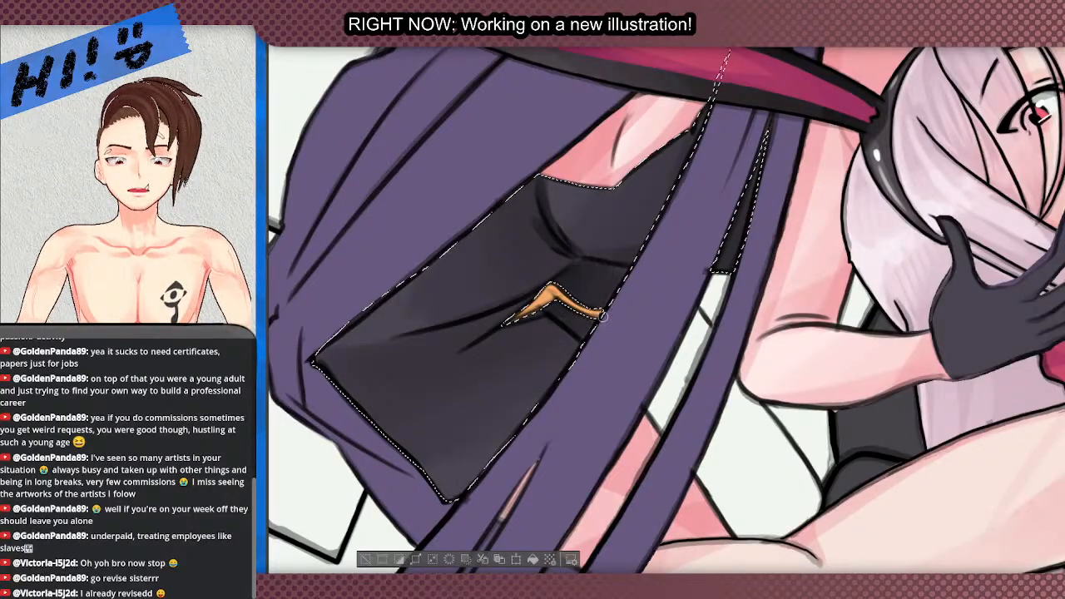
- Examine the black outfit's torso shading against the surrounding characters at several magnifications
scroll(625, 268, "down", 3)
scroll(624, 269, "up", 3)
scroll(624, 269, "down", 3)
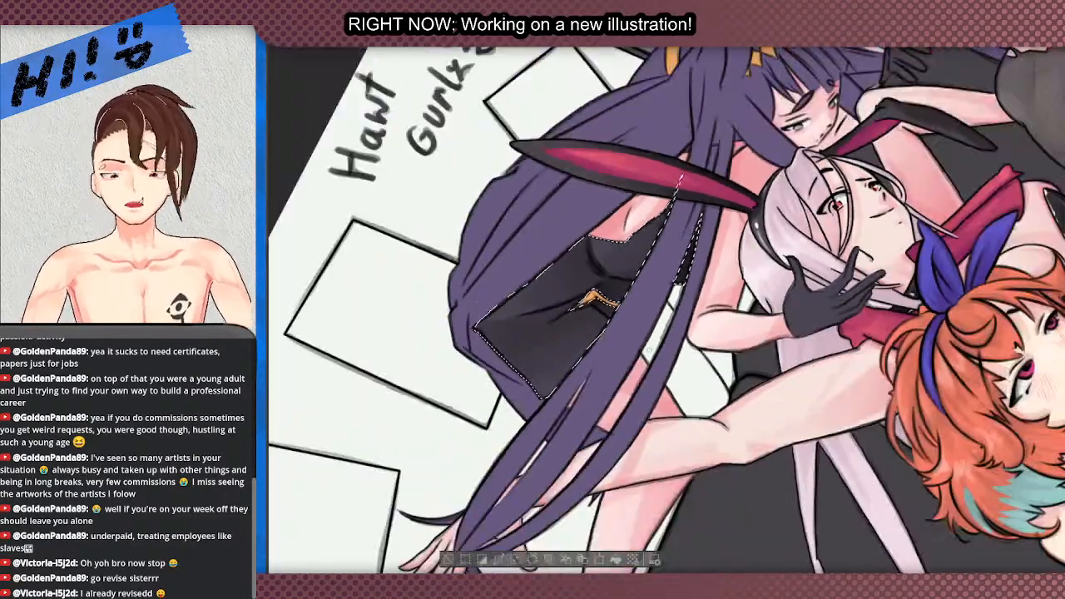
scroll(624, 268, "up", 2)
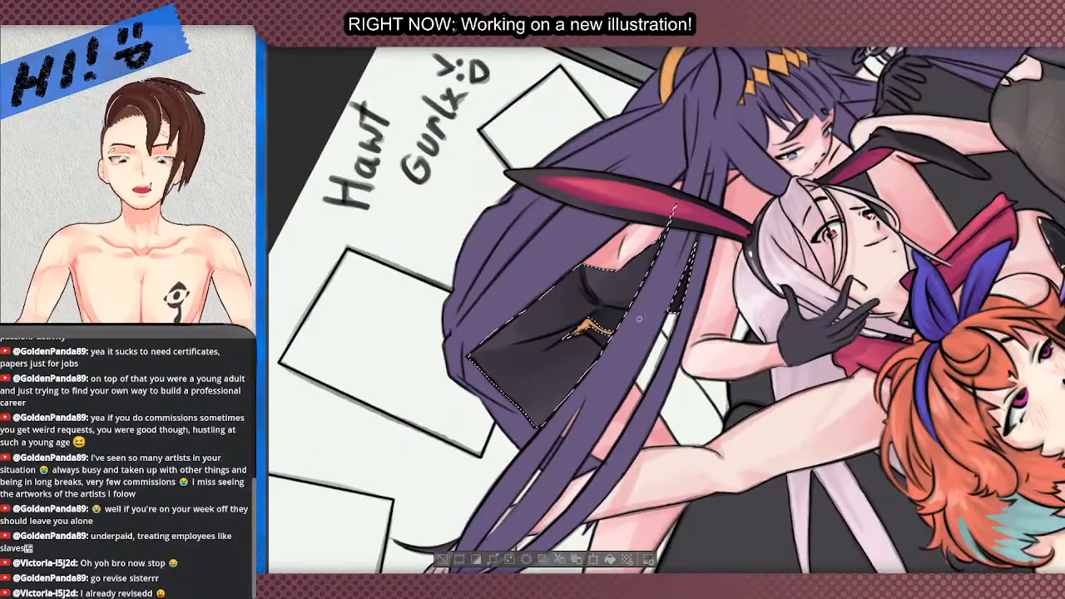
scroll(623, 329, "down", 1)
scroll(689, 265, "up", 2)
scroll(583, 283, "down", 3)
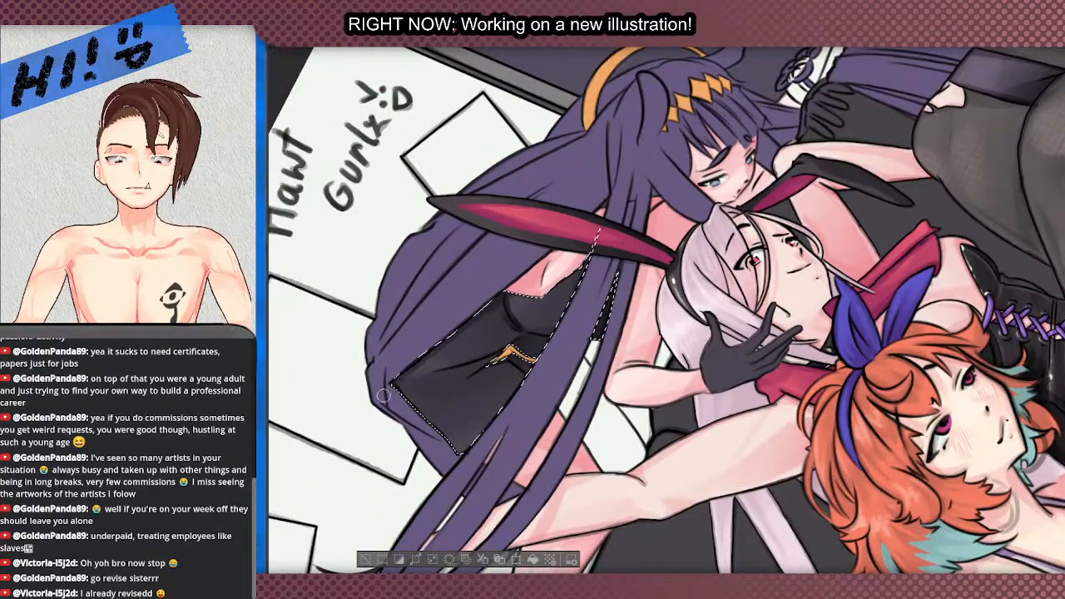
scroll(450, 378, "down", 2)
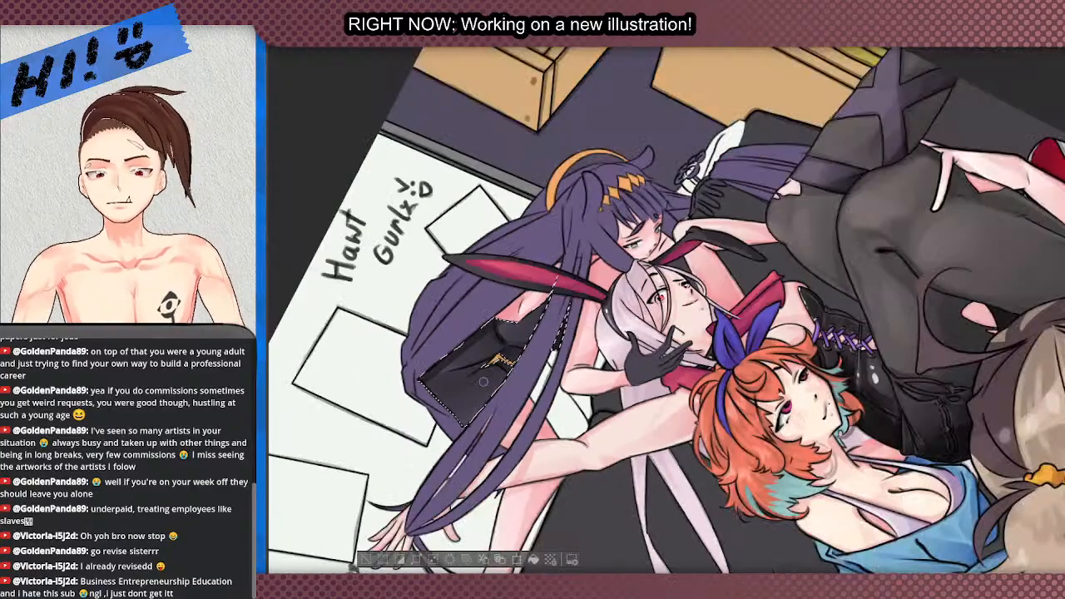
scroll(416, 433, "up", 3)
scroll(421, 354, "down", 2)
scroll(399, 341, "up", 3)
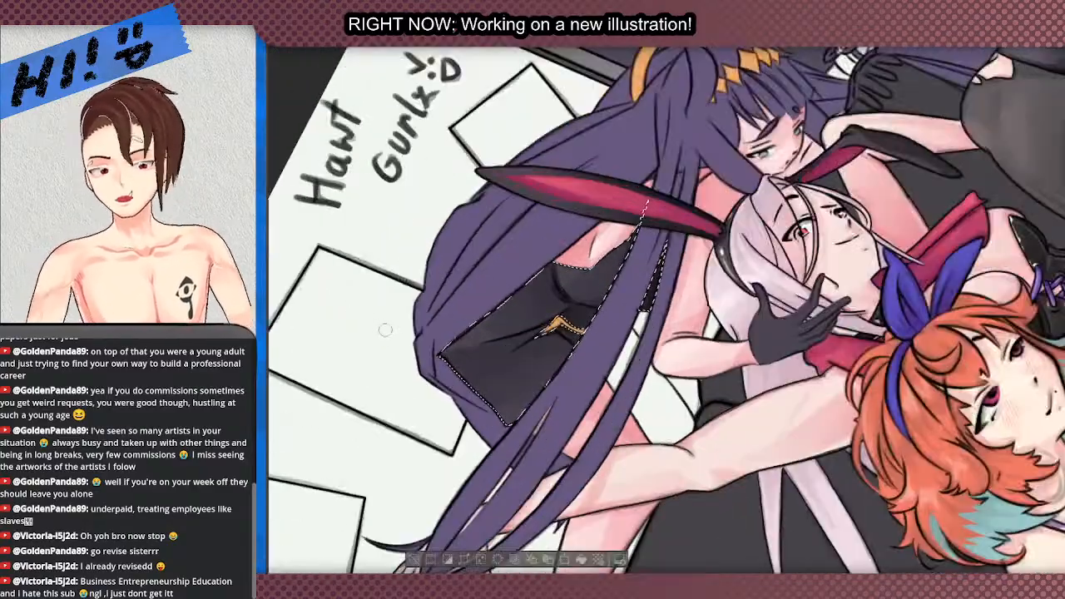
scroll(401, 337, "up", 2)
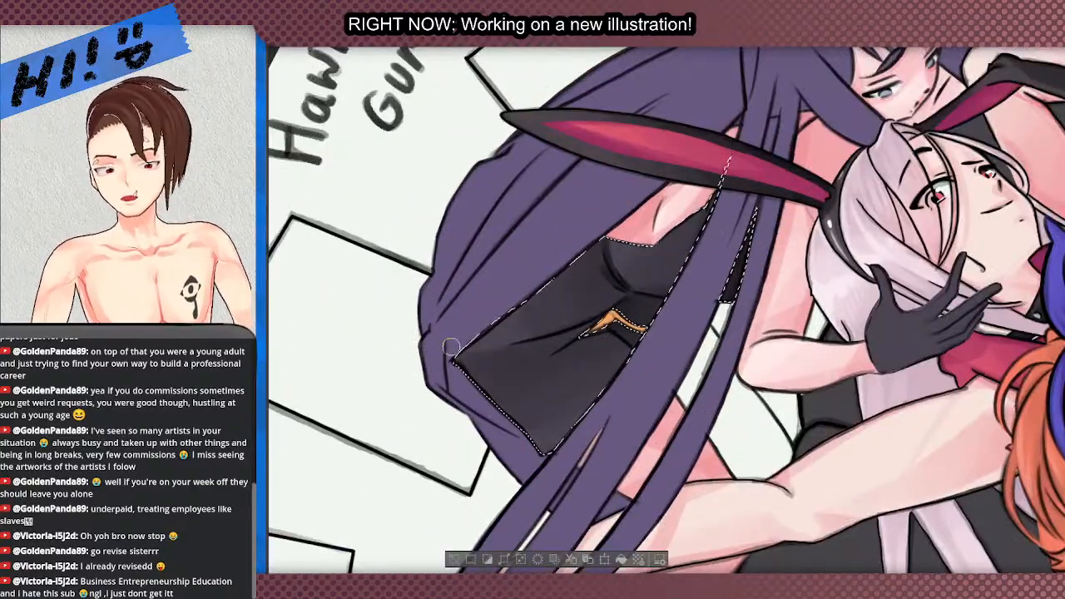
- Deepen the shadows along the black outfit's long folds between the lower corner and the orange trim
scroll(416, 333, "down", 1)
left_click_drag(457, 287, 471, 463)
scroll(471, 464, "down", 2)
scroll(612, 377, "up", 3)
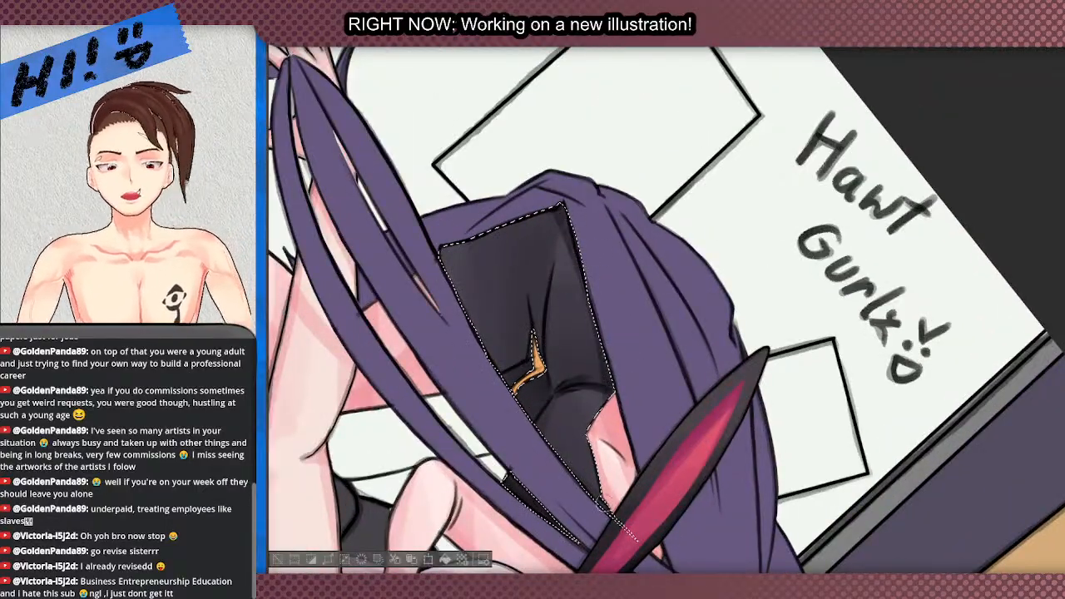
scroll(562, 286, "down", 3)
scroll(582, 285, "up", 3)
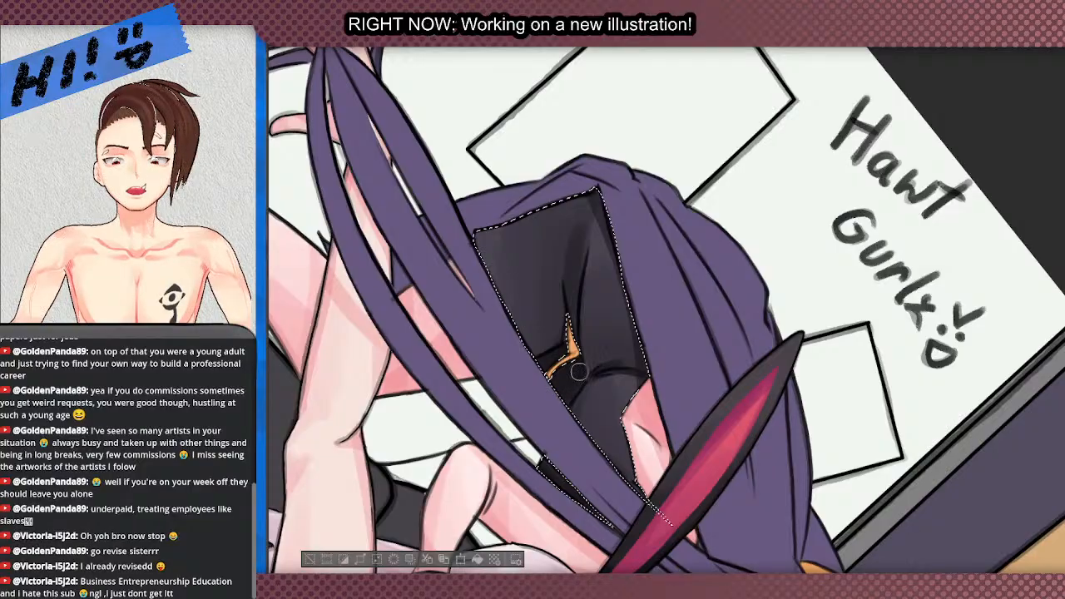
scroll(531, 317, "down", 5)
scroll(541, 312, "up", 4)
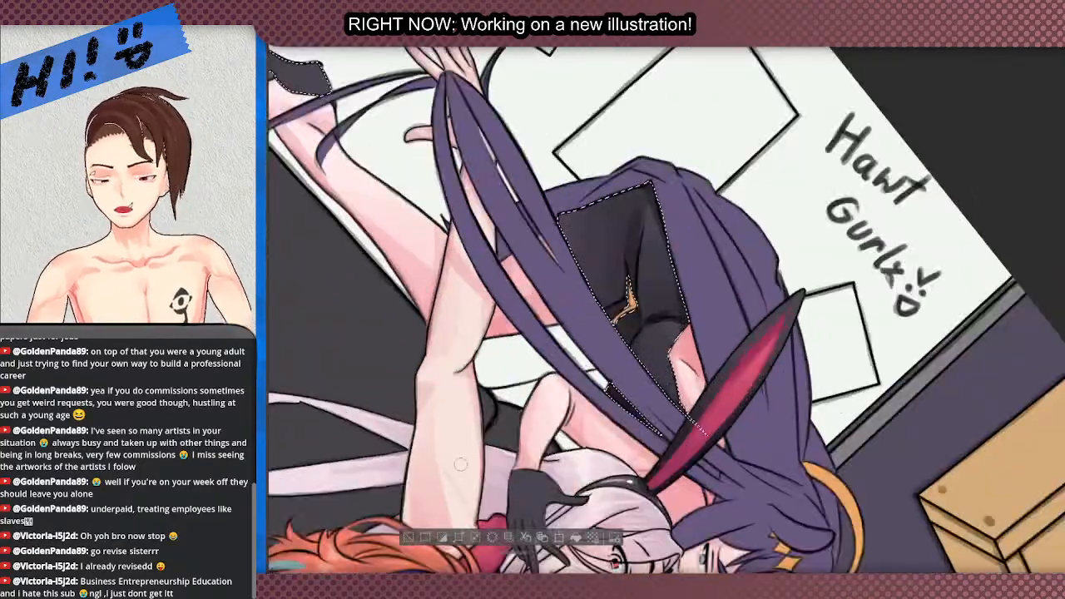
- Build up the dark shading along the torso's hair-side edge and around the waist folds of the black outfit
left_click_drag(532, 318, 791, 360)
scroll(666, 416, "up", 2)
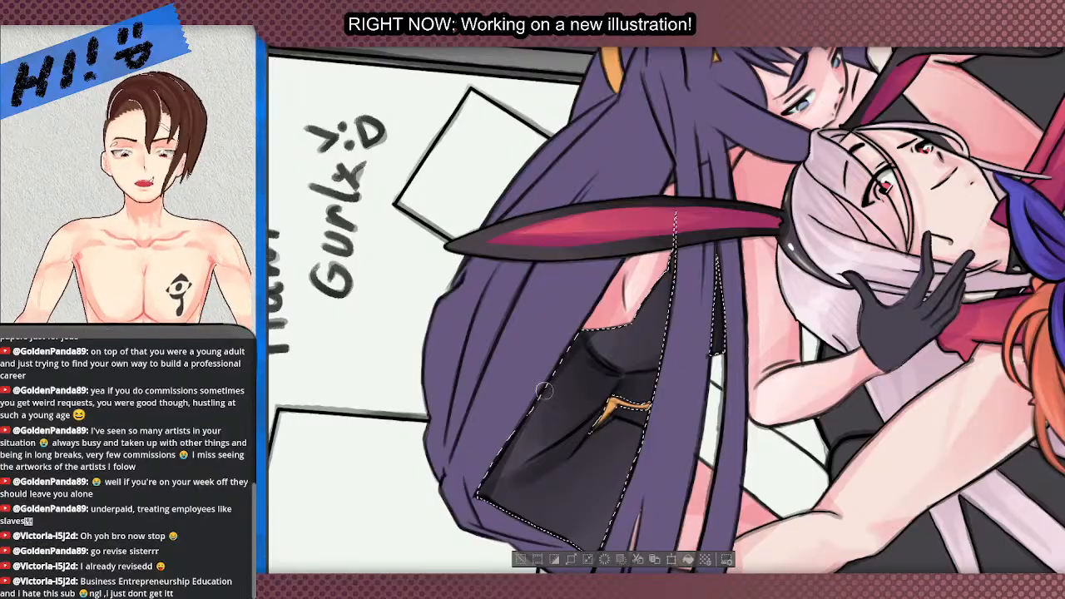
scroll(510, 474, "down", 3)
scroll(596, 385, "up", 3)
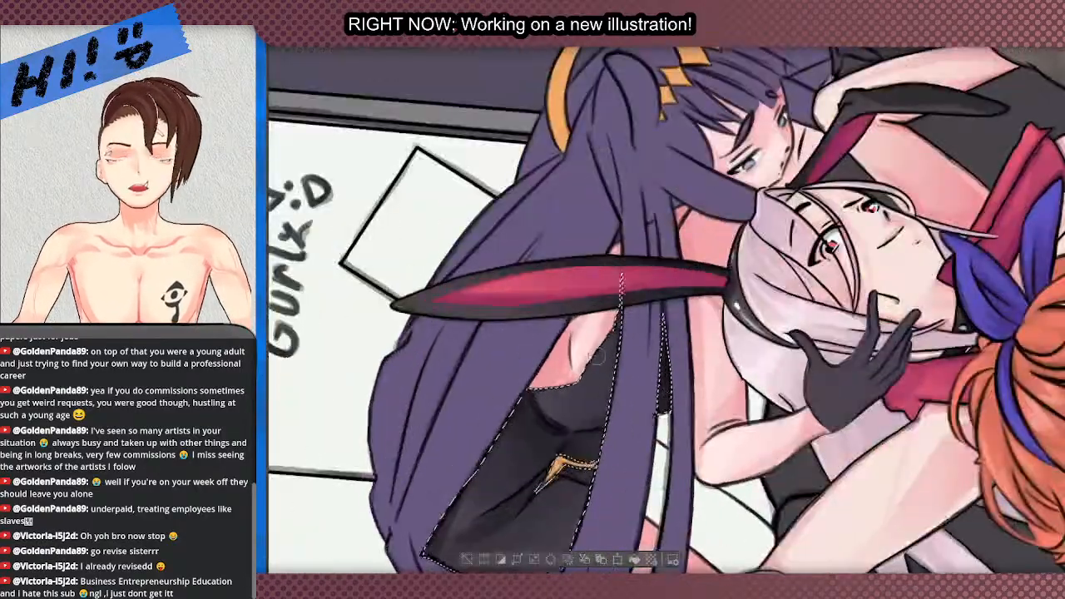
scroll(594, 463, "down", 3)
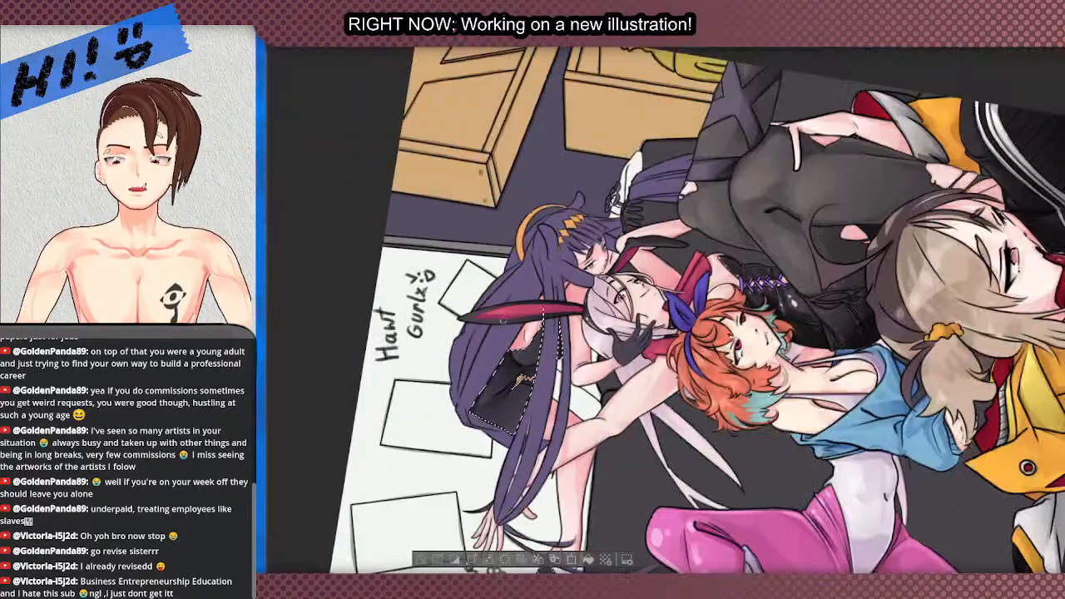
scroll(566, 464, "up", 3)
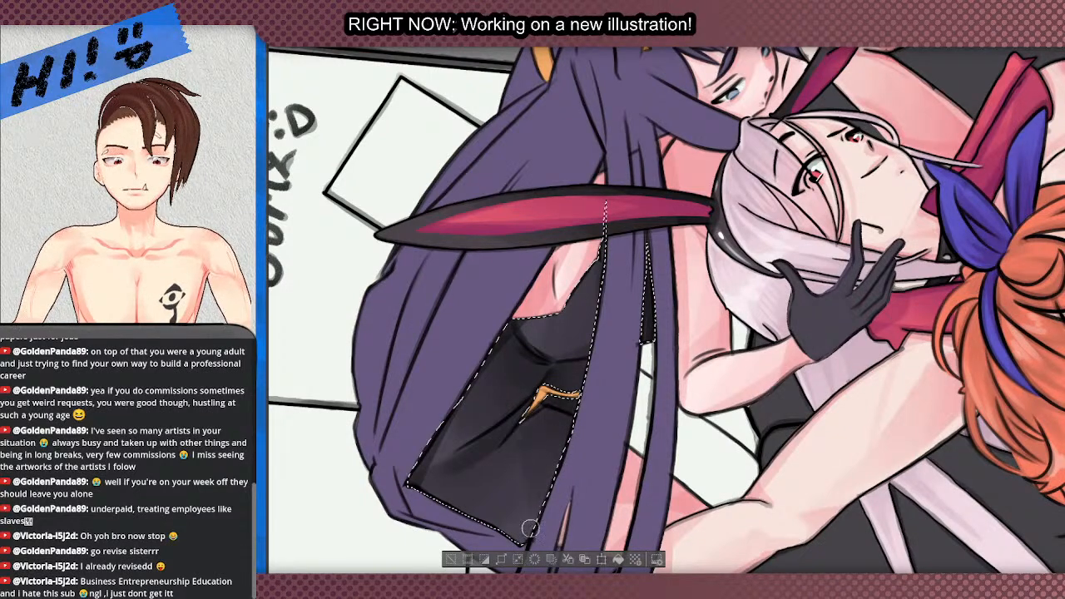
scroll(516, 527, "down", 3)
scroll(512, 466, "up", 2)
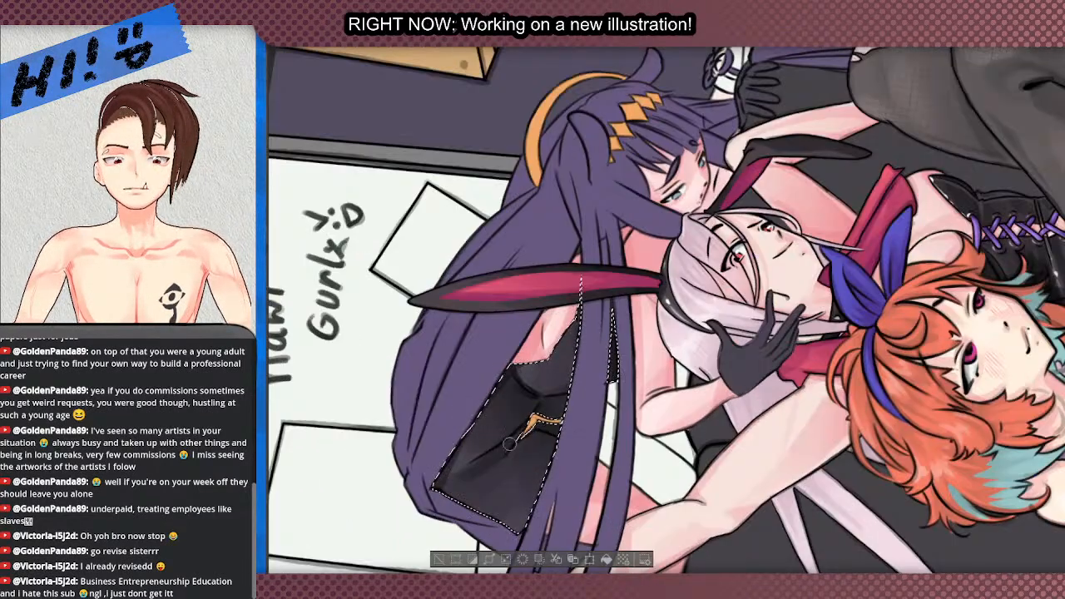
scroll(512, 461, "up", 1)
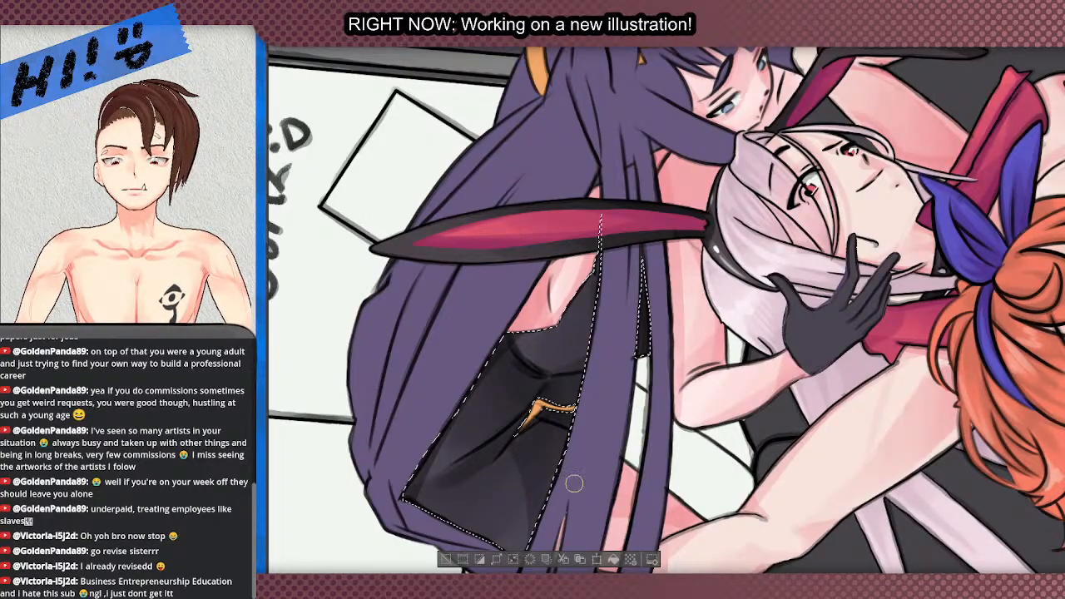
- Return the canvas upright and shade the black covering on the character's foot with darker tones around the arch and toes
scroll(575, 483, "down", 3)
key("ctrl+at")
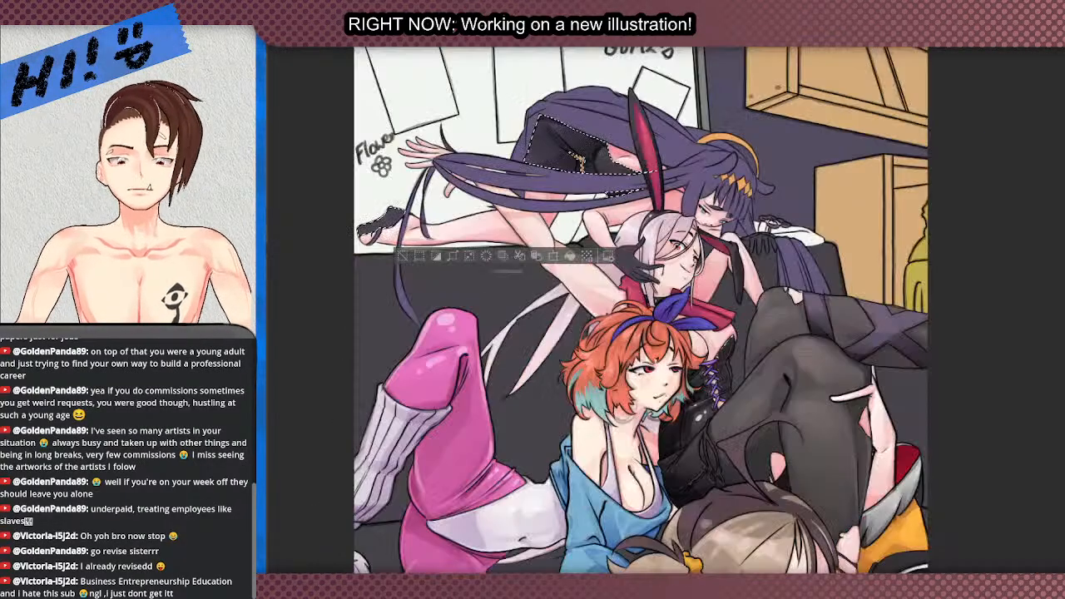
scroll(502, 470, "down", 2)
scroll(489, 300, "up", 3)
scroll(334, 383, "down", 2)
scroll(324, 396, "up", 3)
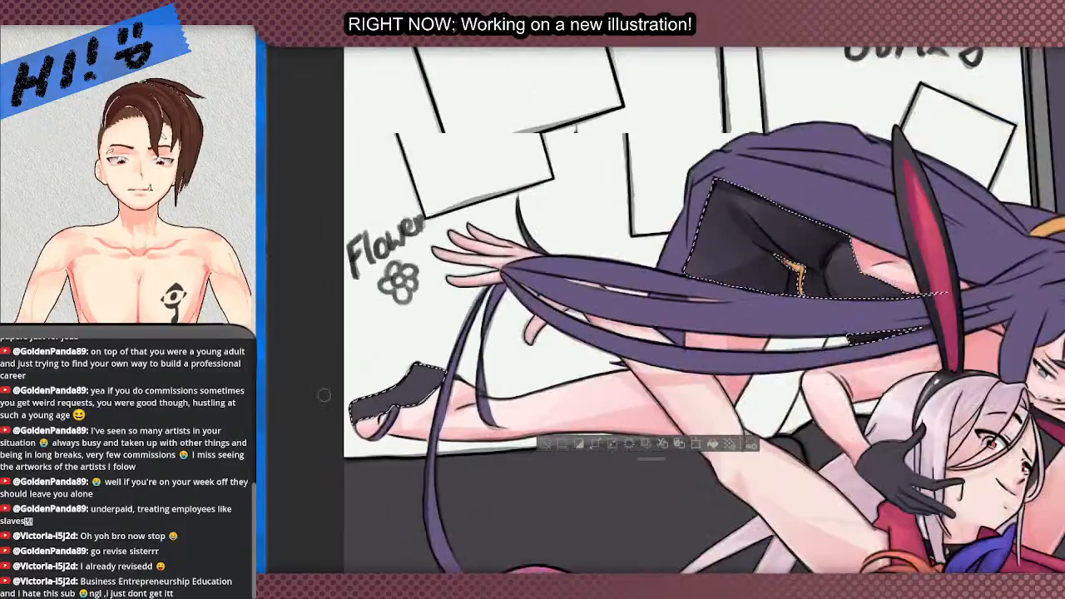
scroll(324, 395, "up", 3)
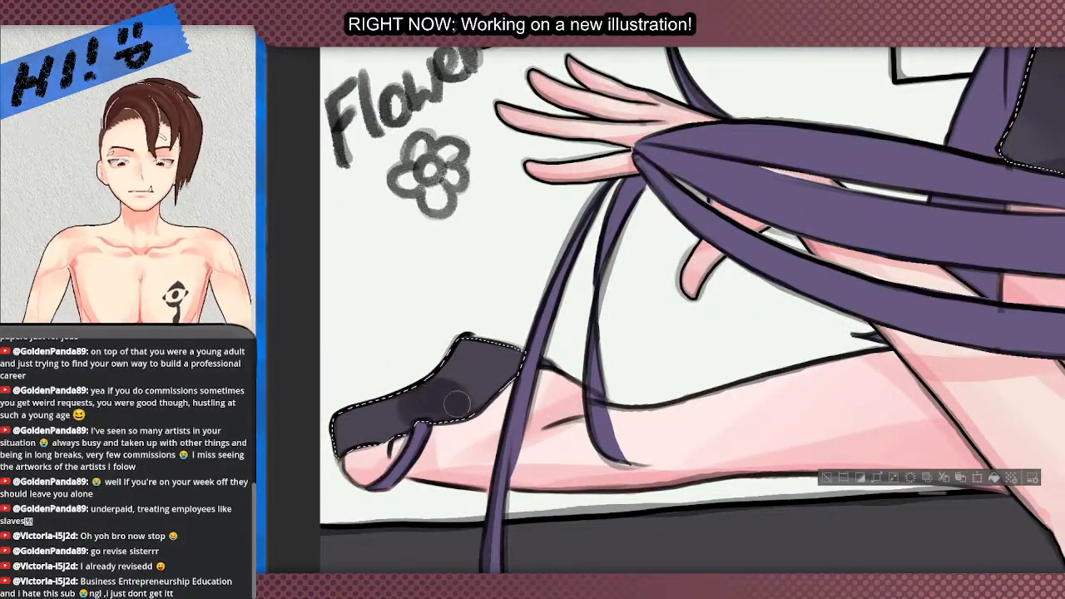
mouse_move(403, 383)
left_mouse_down()
mouse_move(411, 413)
mouse_move(451, 421)
left_mouse_up()
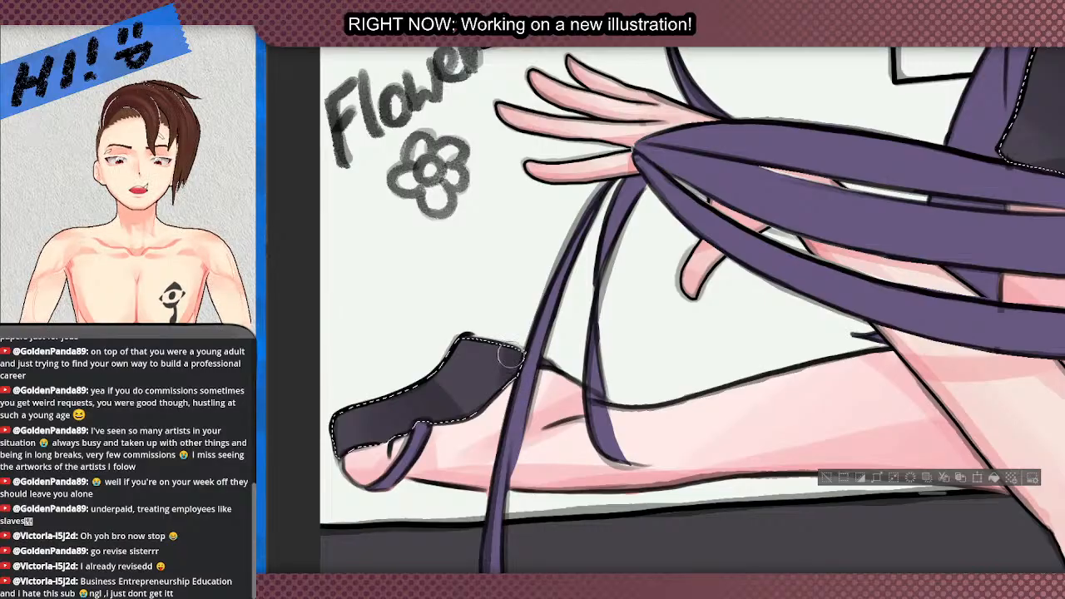
left_click_drag(364, 441, 389, 442)
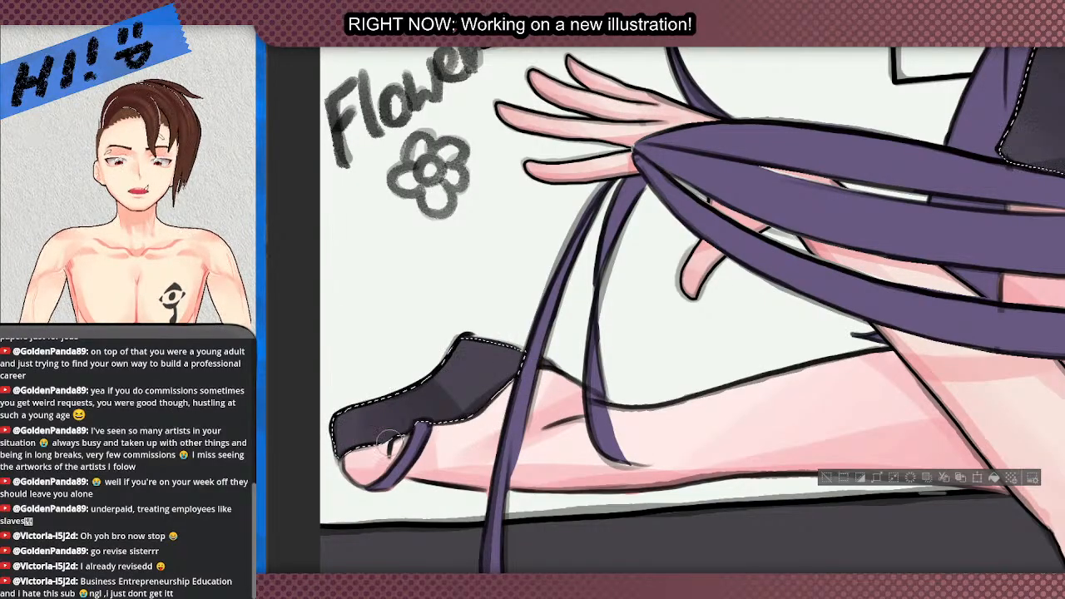
left_click_drag(331, 466, 336, 467)
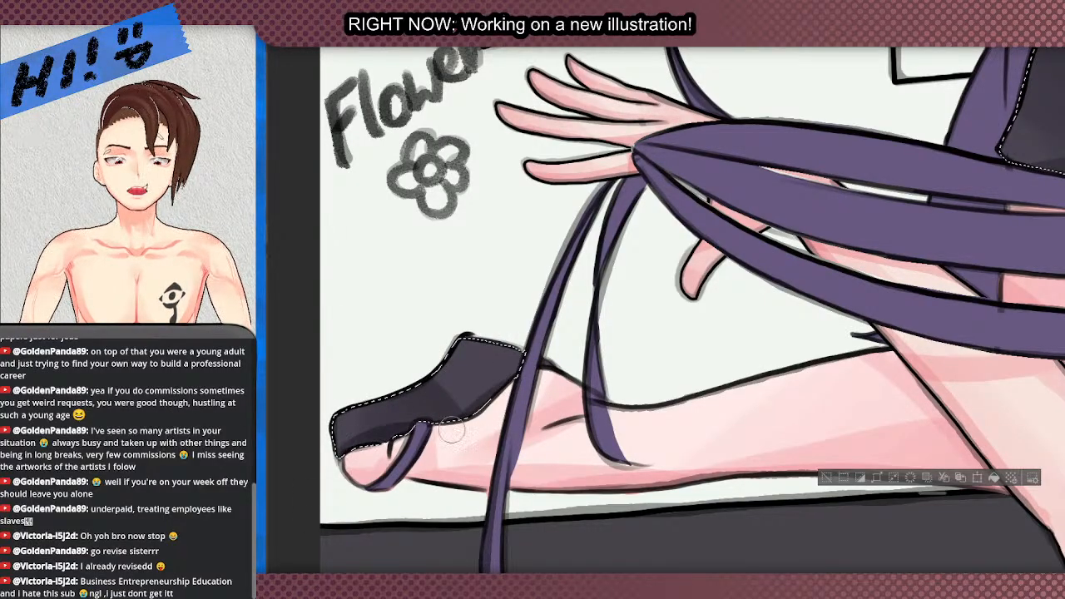
scroll(458, 566, "down", 3)
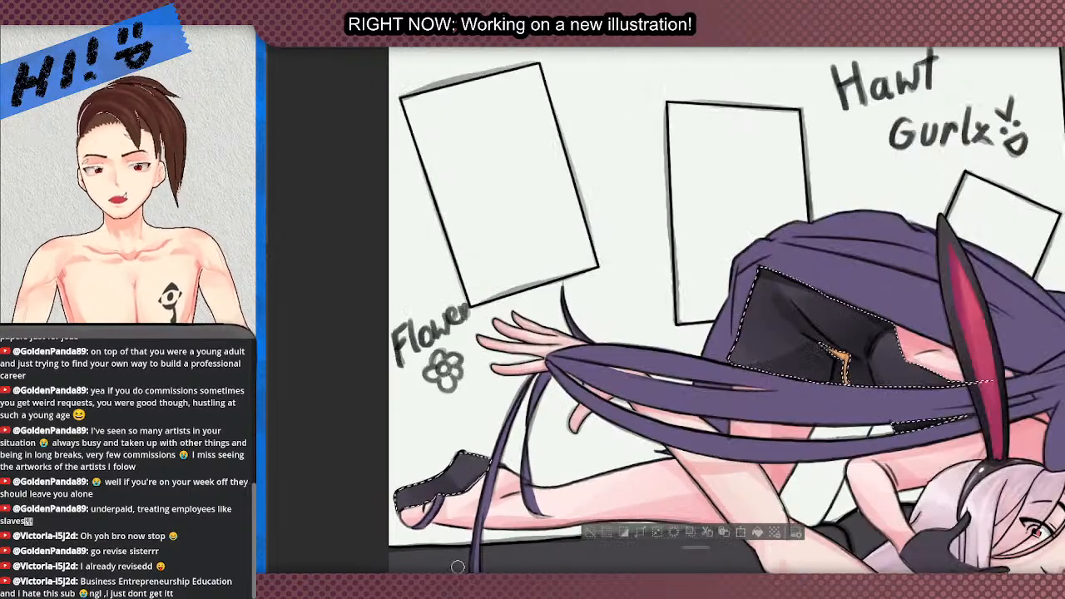
- Turn the canvas sideways and check the black foot covering's shading against the surrounding artwork at several magnifications
scroll(458, 566, "up", 3)
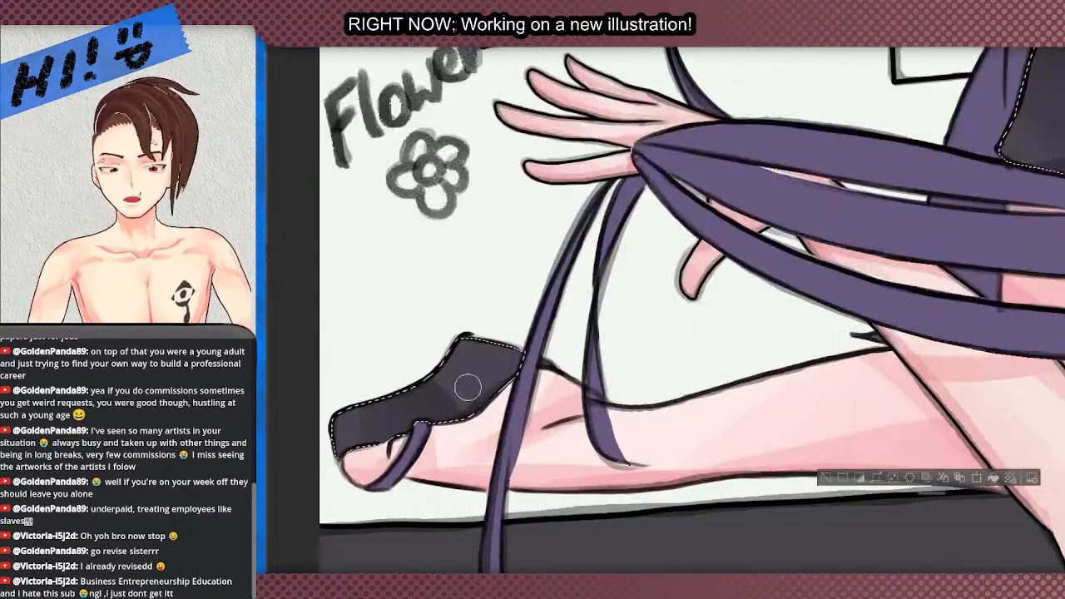
scroll(468, 386, "down", 3)
scroll(467, 386, "up", 3)
scroll(491, 412, "down", 3)
scroll(510, 435, "up", 3)
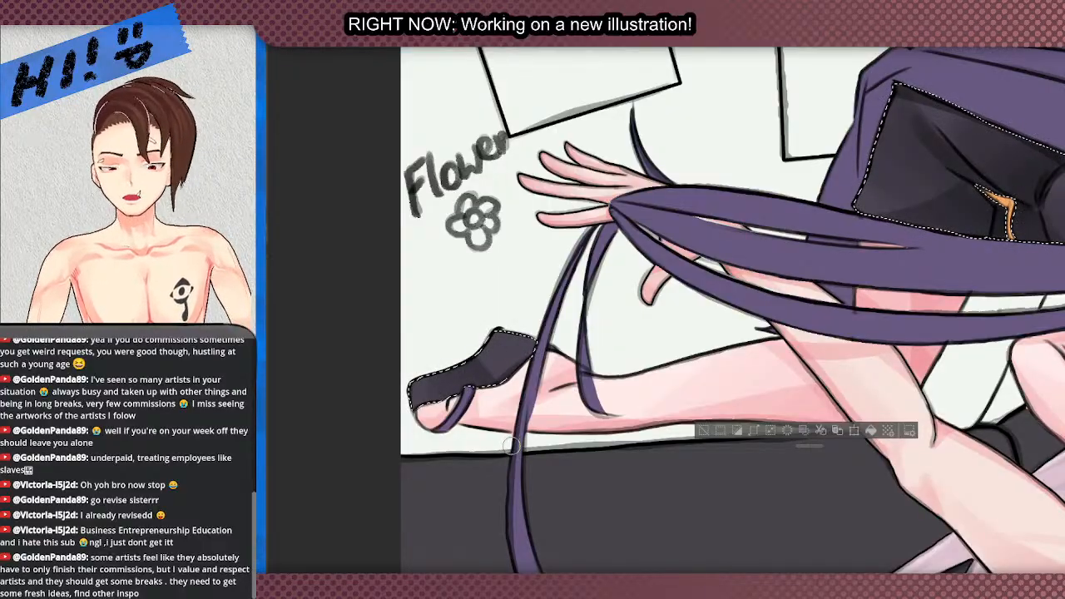
scroll(510, 445, "up", 2)
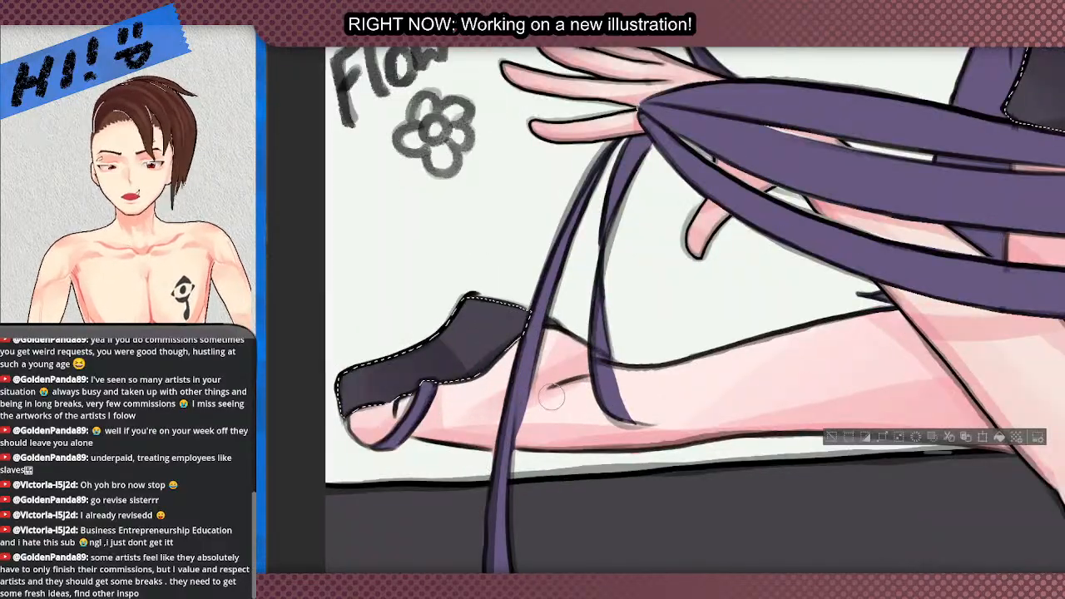
mouse_move(552, 397)
left_mouse_down()
mouse_move(736, 499)
mouse_move(786, 488)
left_mouse_up()
scroll(564, 329, "down", 3)
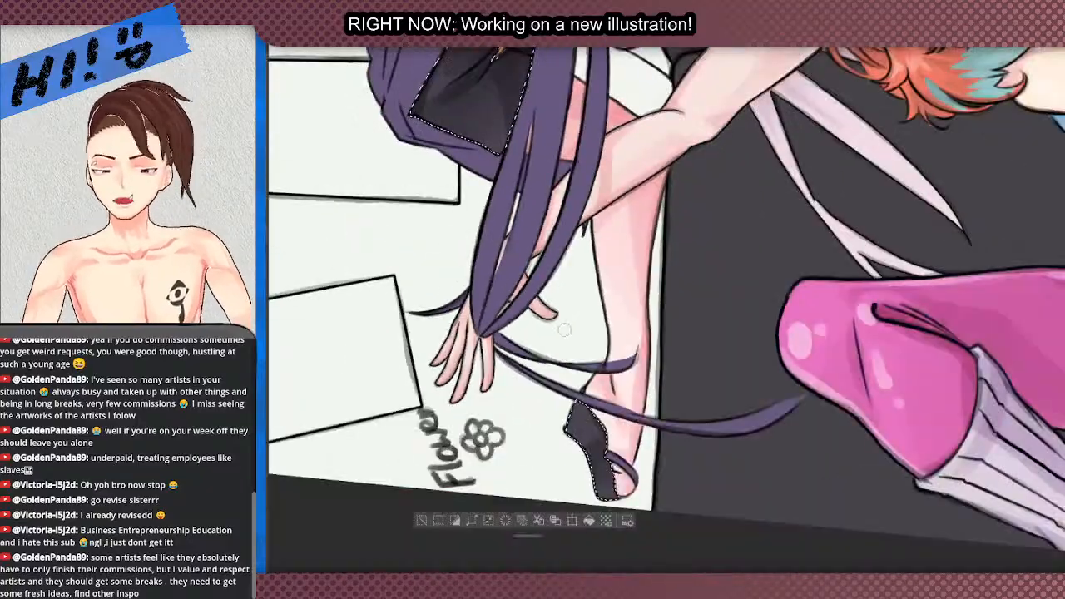
scroll(612, 453, "up", 3)
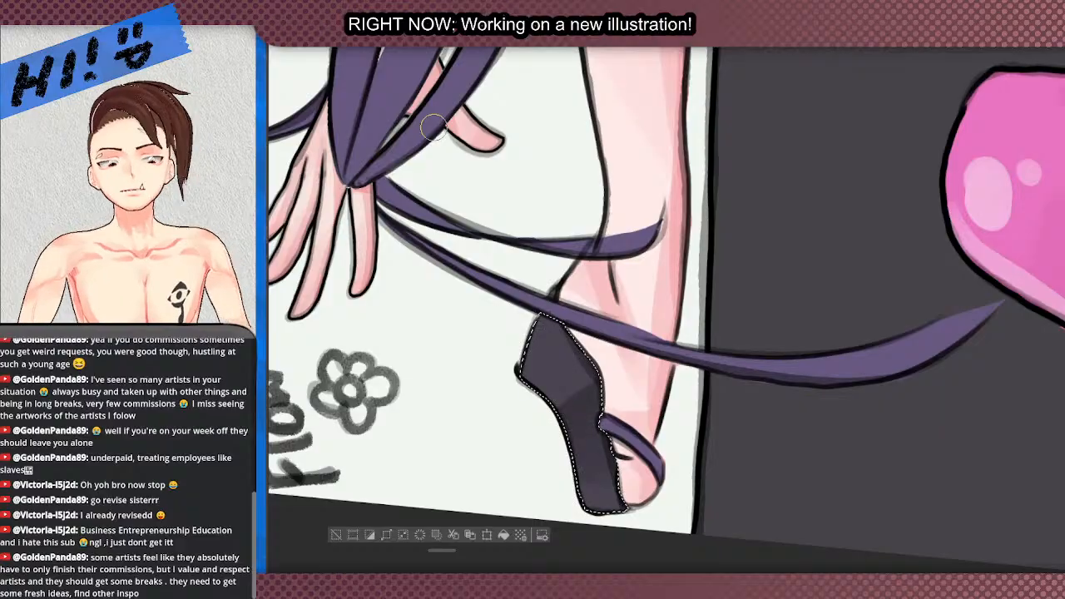
scroll(432, 125, "down", 4)
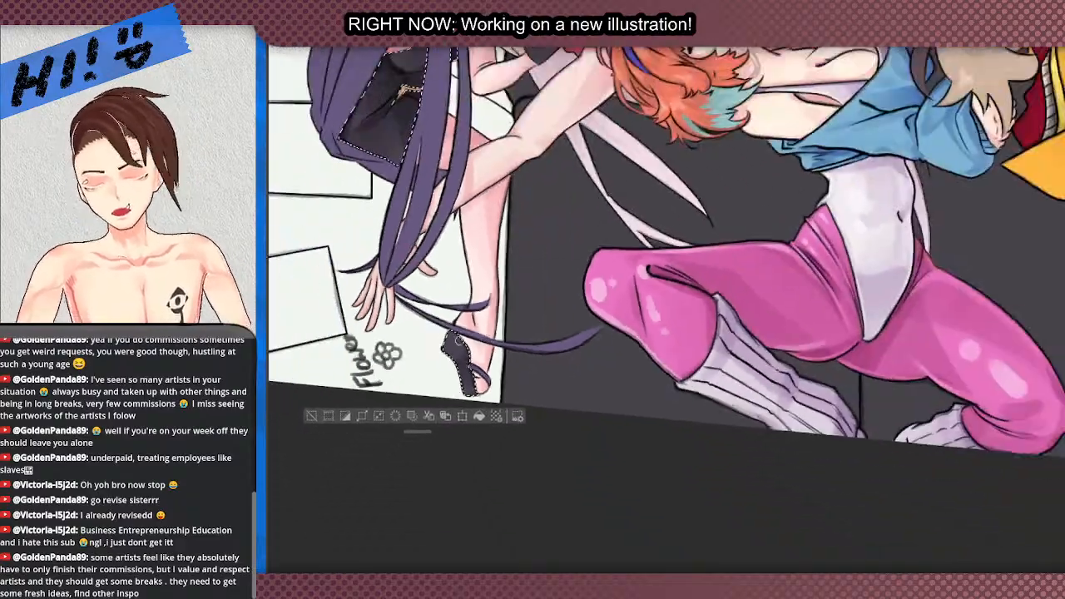
- Blend the dark shading across the heel and arch of the black foot covering into smoother tones
scroll(455, 372, "up", 4)
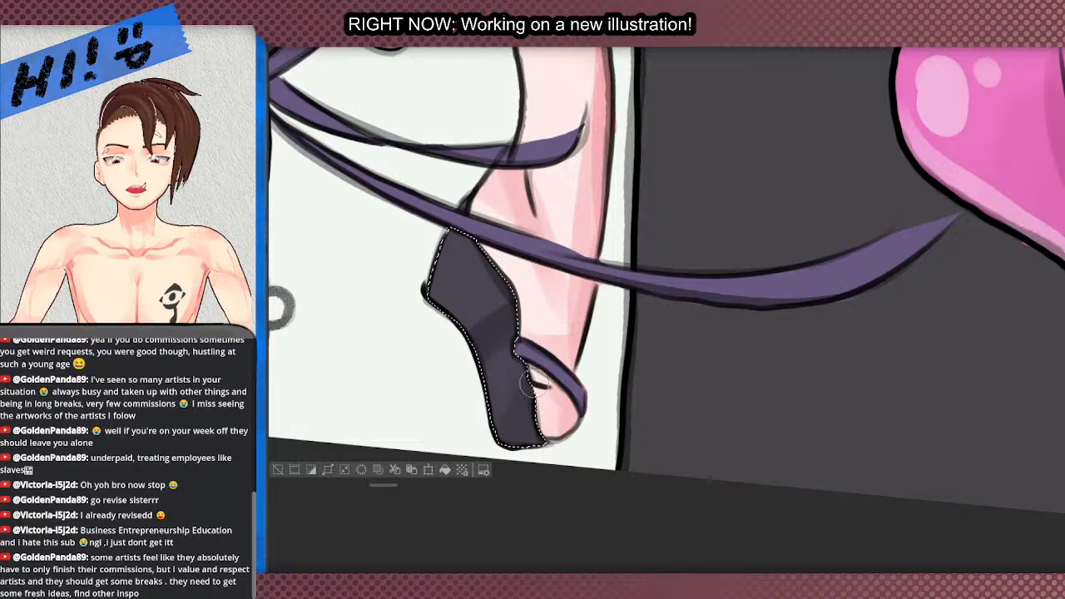
scroll(507, 375, "down", 3)
scroll(492, 297, "up", 5)
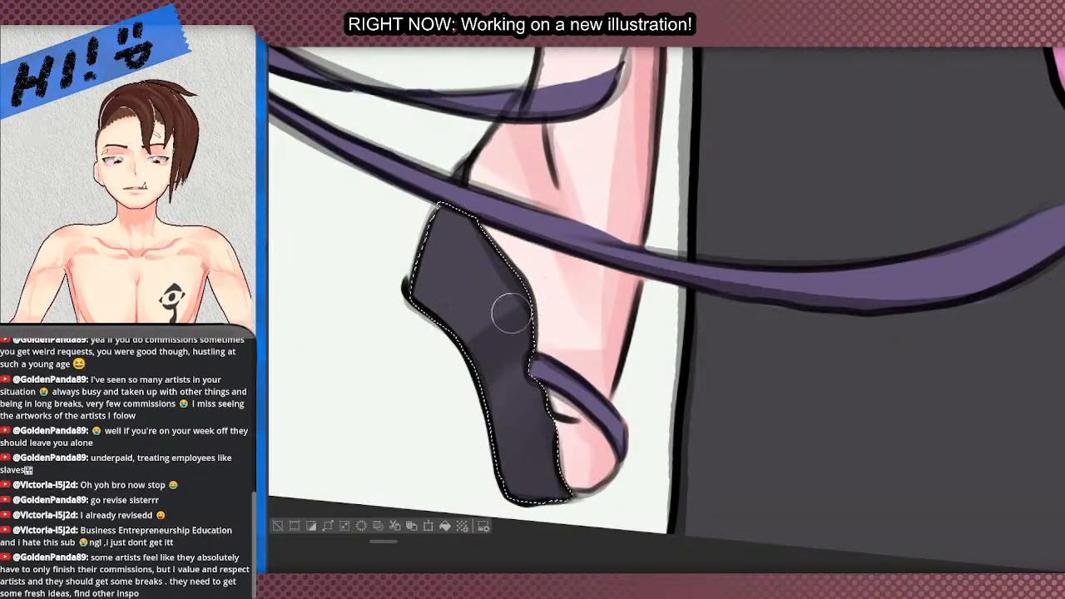
scroll(506, 324, "down", 1)
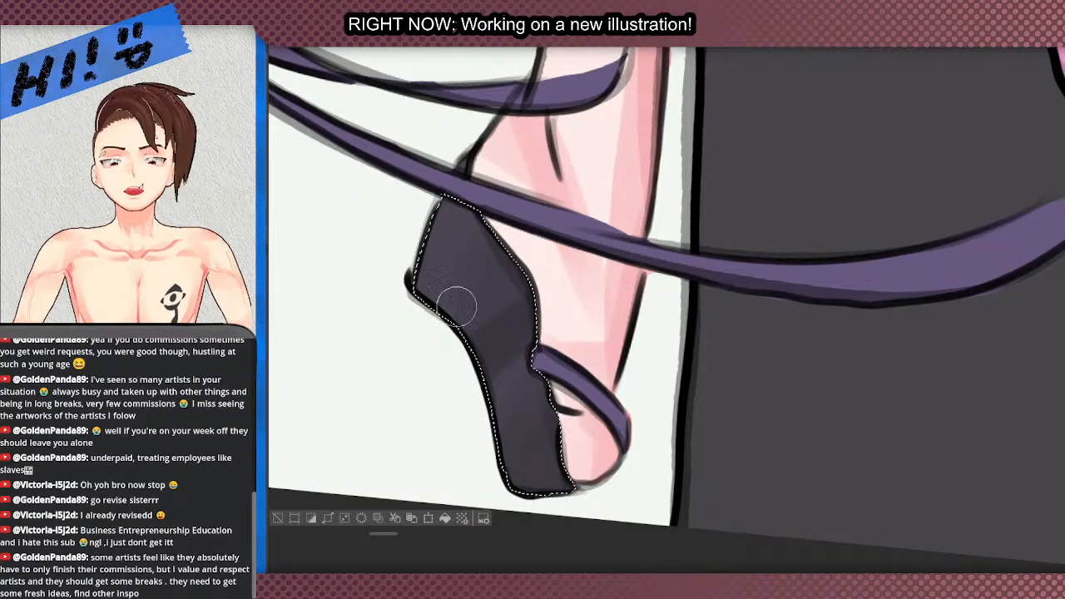
scroll(447, 241, "down", 1)
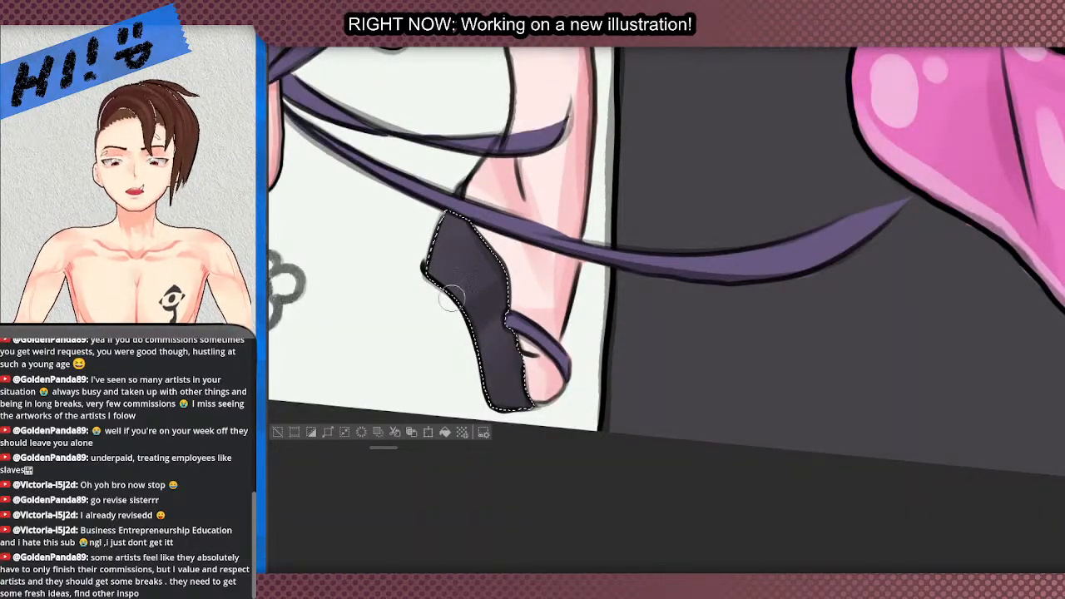
scroll(486, 290, "down", 1)
scroll(453, 212, "up", 1)
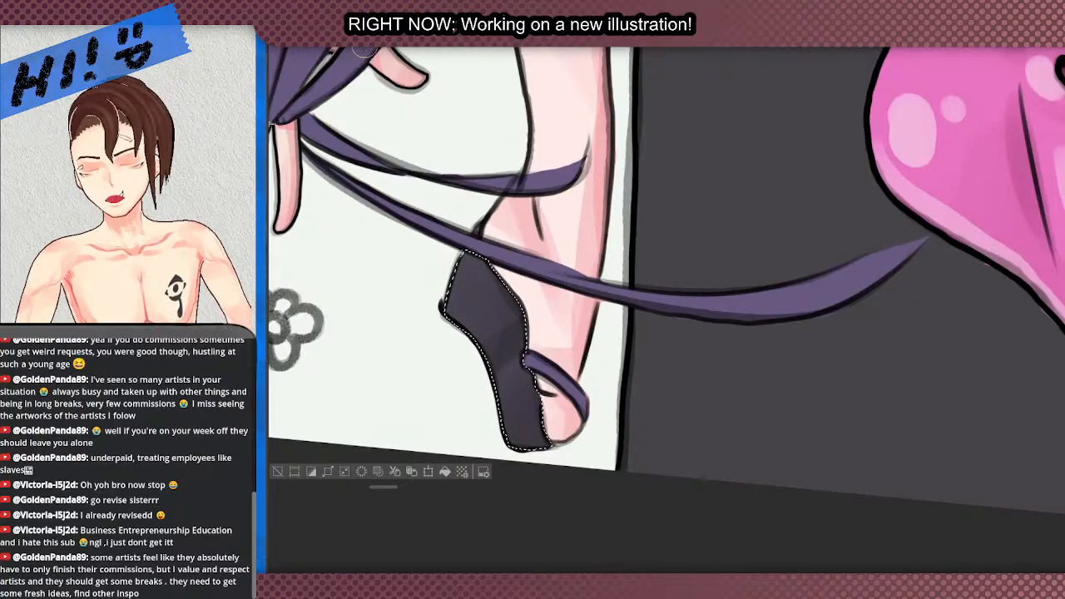
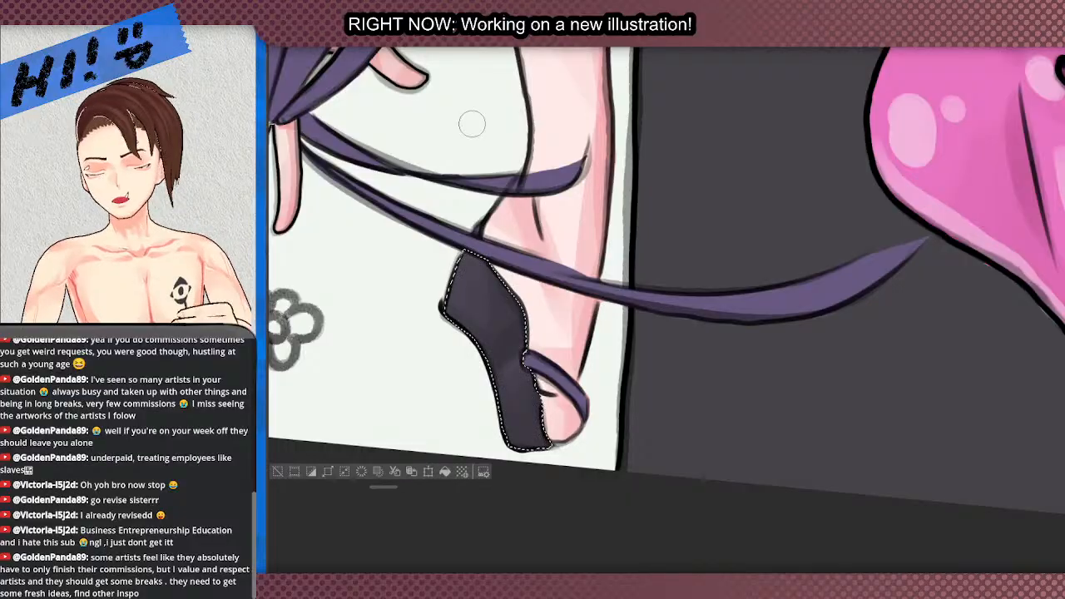
- Replace the foot selection with one around the purple-haired character's black glove on the sofa and start shading its fingers
scroll(472, 123, "down", 5)
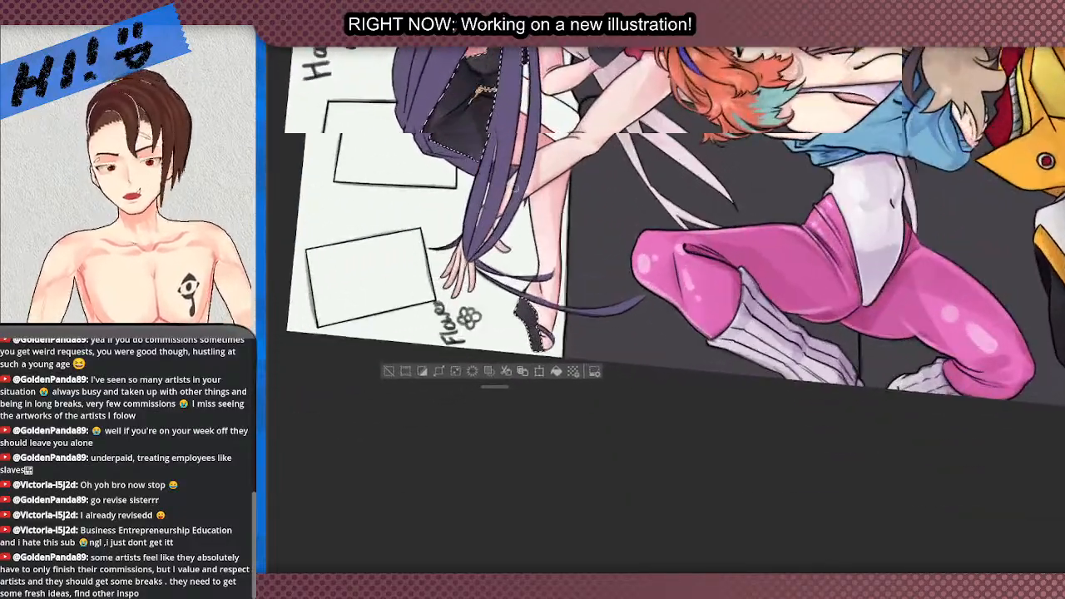
scroll(499, 83, "down", 3)
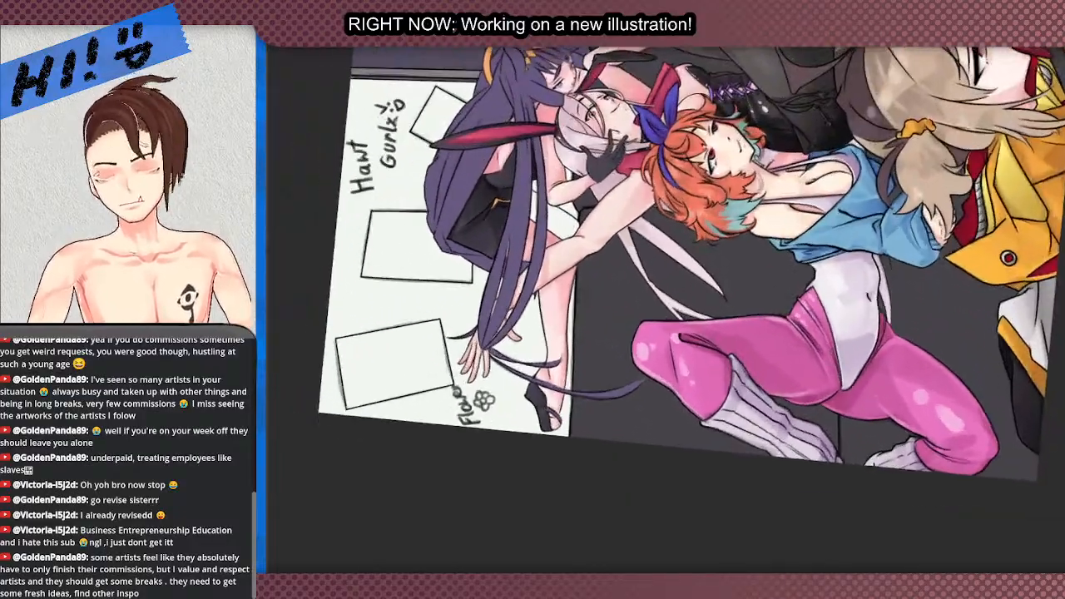
scroll(511, 84, "up", 8)
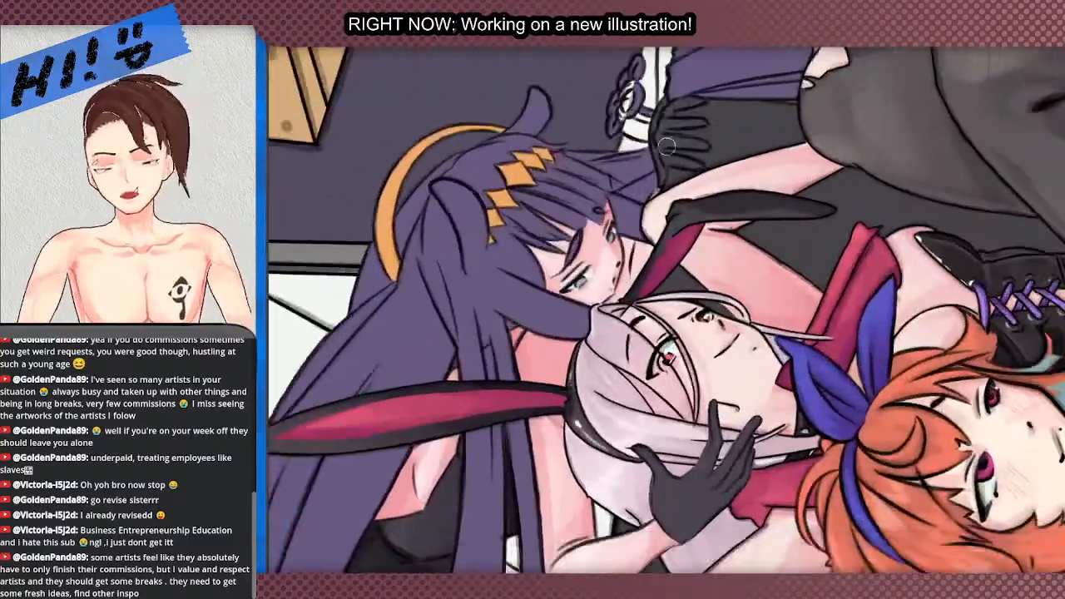
scroll(712, 104, "up", 4)
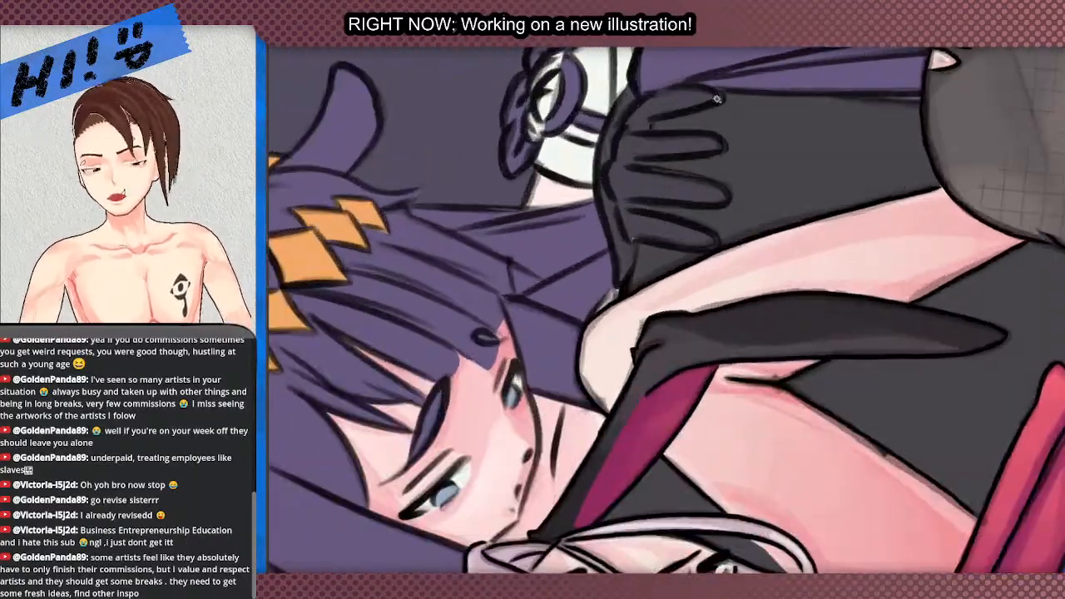
left_click(611, 247)
scroll(729, 109, "down", 2)
scroll(728, 109, "up", 1)
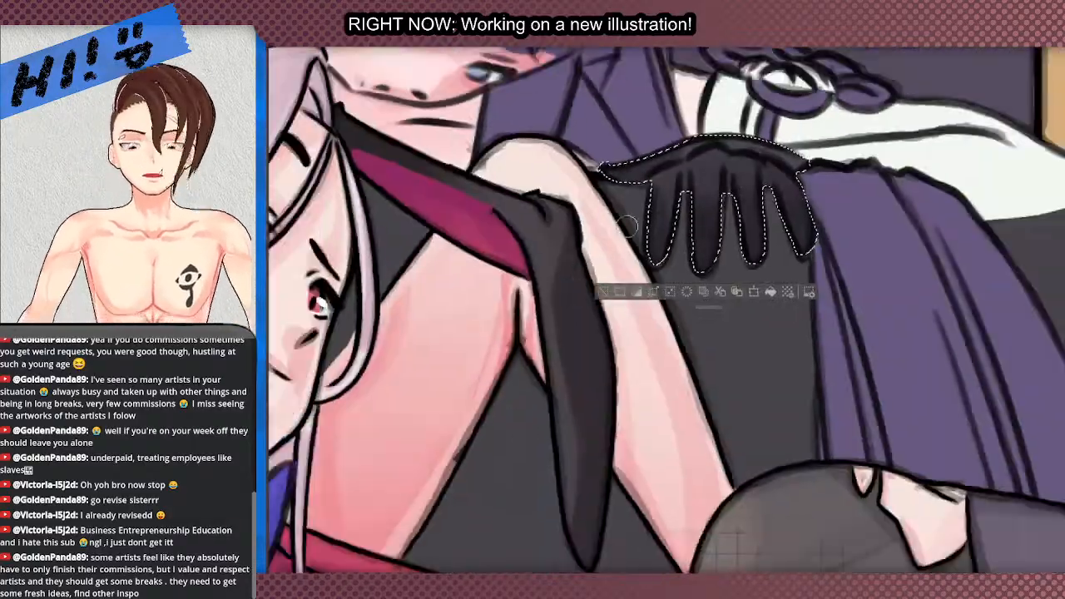
- Shade the black glove's fingers and the back of the hand with a smaller brush
scroll(649, 199, "up", 5)
key("bracketleft")
key("bracketleft")
key("bracketleft")
key("bracketleft")
left_click_drag(648, 232, 686, 125)
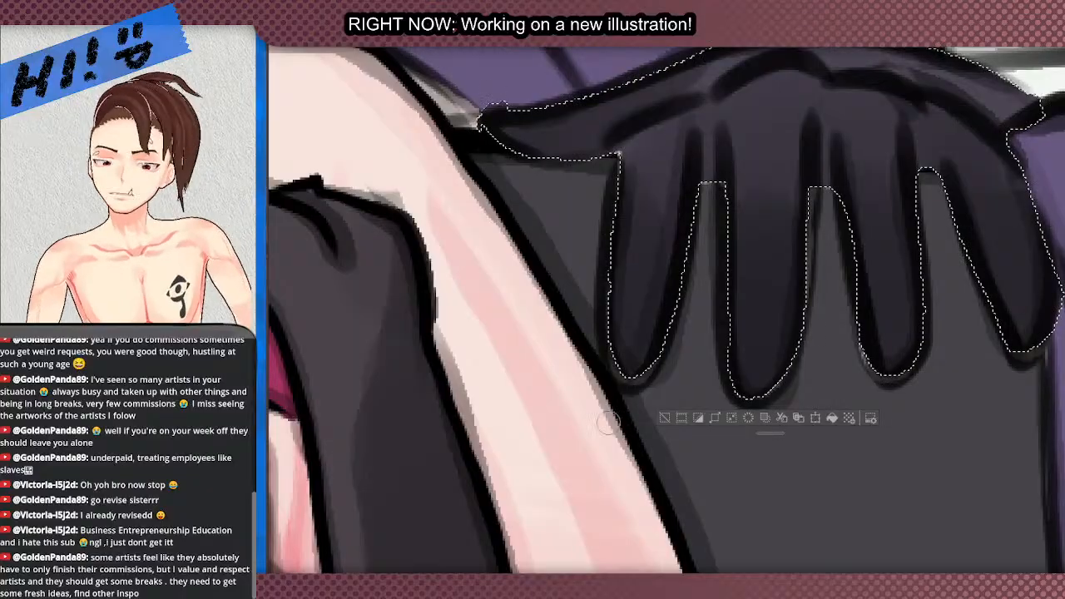
scroll(685, 270, "down", 3)
scroll(722, 255, "up", 3)
mouse_move(706, 219)
left_mouse_down()
mouse_move(702, 189)
mouse_move(755, 407)
mouse_move(687, 157)
mouse_move(674, 204)
mouse_move(708, 233)
mouse_move(789, 116)
mouse_move(801, 316)
mouse_move(844, 153)
mouse_move(868, 118)
mouse_move(927, 335)
mouse_move(883, 200)
mouse_move(895, 132)
mouse_move(982, 323)
mouse_move(974, 200)
left_mouse_up()
mouse_move(949, 430)
left_mouse_down()
mouse_move(998, 364)
mouse_move(865, 98)
mouse_move(827, 262)
mouse_move(854, 381)
mouse_move(807, 80)
mouse_move(861, 336)
mouse_move(759, 320)
mouse_move(740, 169)
mouse_move(770, 141)
mouse_move(707, 494)
left_mouse_up()
mouse_move(719, 214)
left_mouse_down()
mouse_move(694, 149)
mouse_move(704, 332)
left_mouse_up()
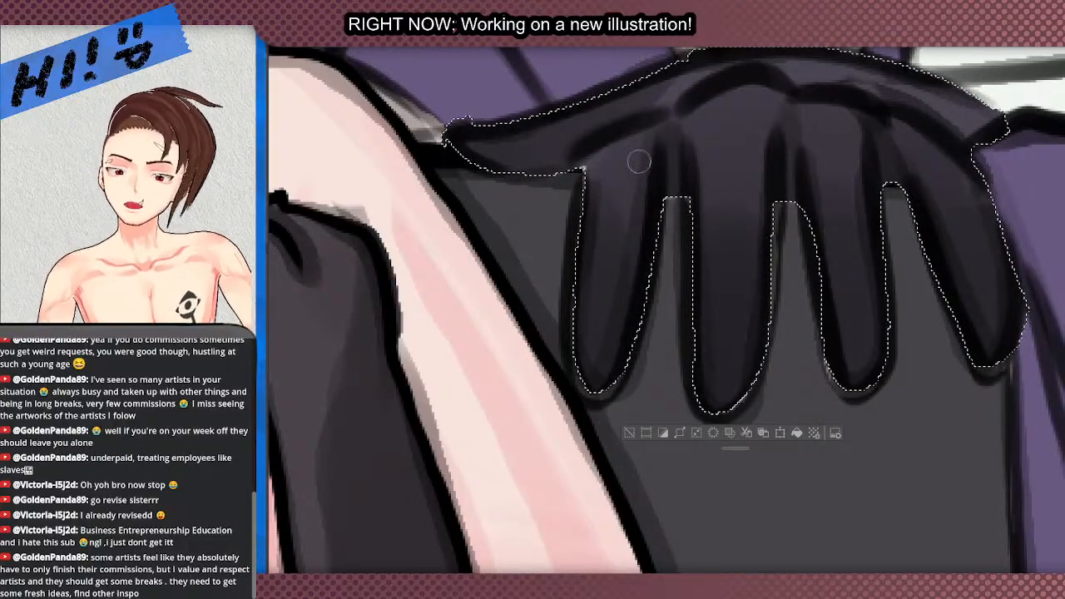
- Refine the dark shading around the knuckles and finger bases of the black glove
scroll(609, 317, "down", 5)
scroll(633, 288, "up", 8)
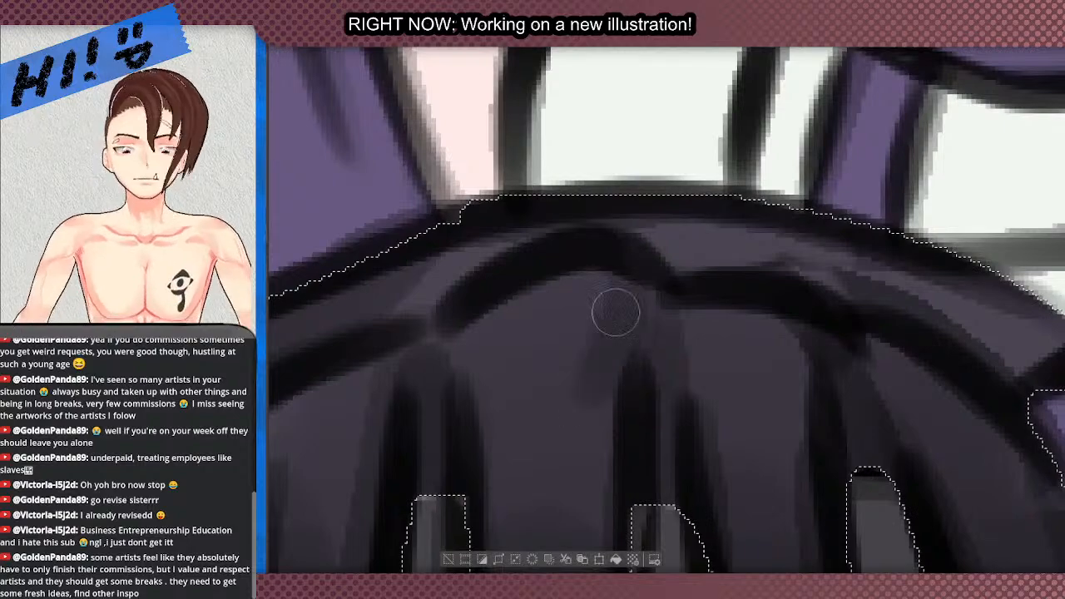
mouse_move(613, 309)
left_mouse_down()
mouse_move(583, 350)
mouse_move(536, 343)
mouse_move(542, 327)
mouse_move(575, 315)
mouse_move(529, 358)
mouse_move(549, 395)
left_mouse_up()
scroll(549, 408, "down", 5)
scroll(621, 228, "up", 3)
left_click_drag(621, 228, 602, 293)
scroll(601, 292, "down", 3)
scroll(720, 274, "up", 3)
scroll(665, 312, "down", 3)
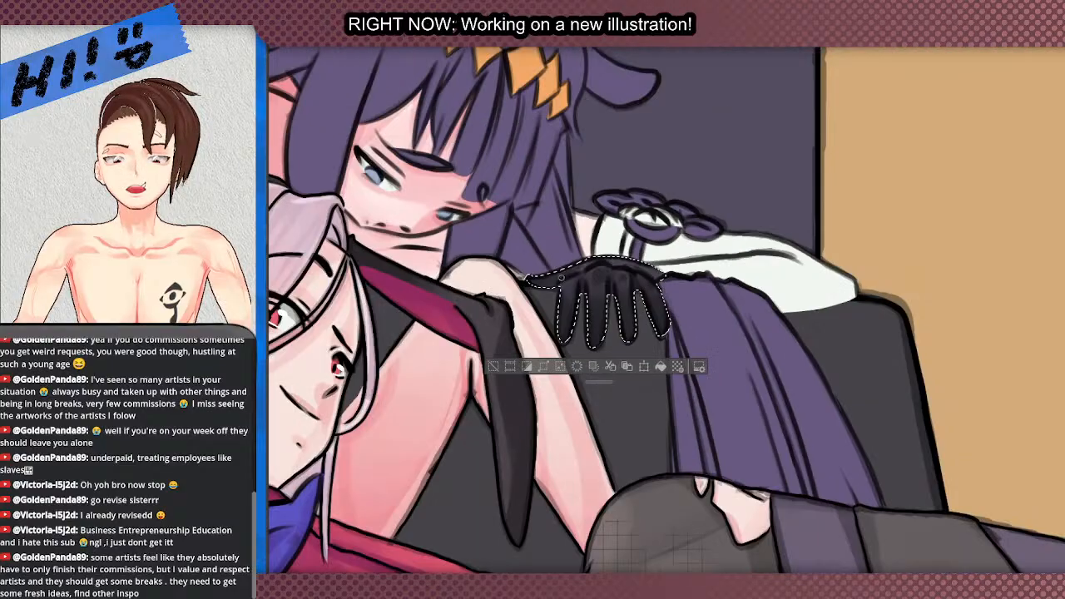
- Clear the glove's selection and compare its shading with the full illustration at several magnifications
scroll(616, 333, "up", 2)
scroll(616, 332, "down", 2)
scroll(616, 333, "up", 3)
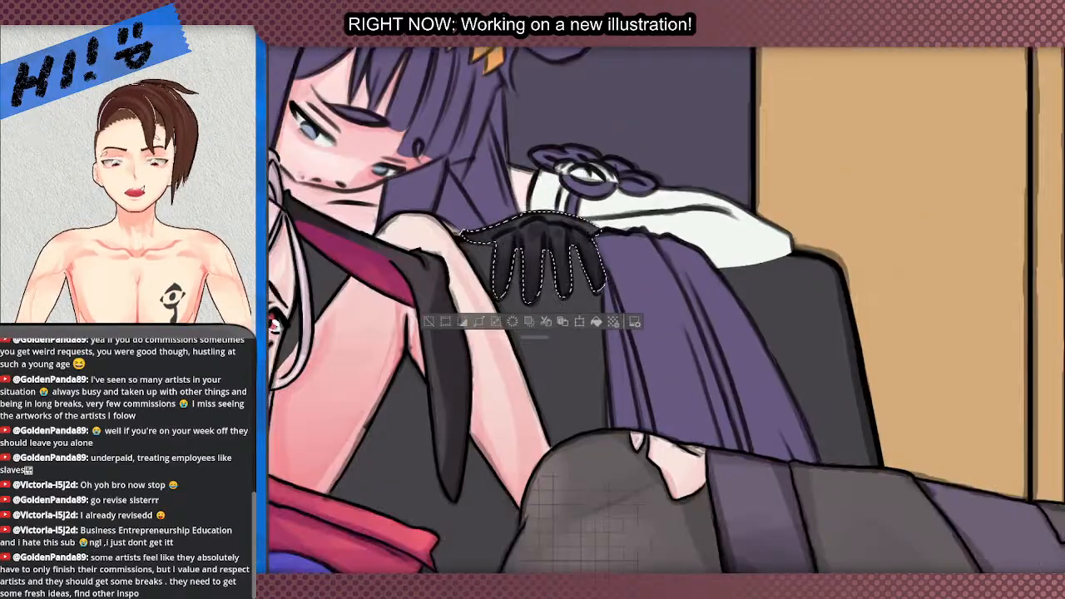
scroll(578, 326, "down", 4)
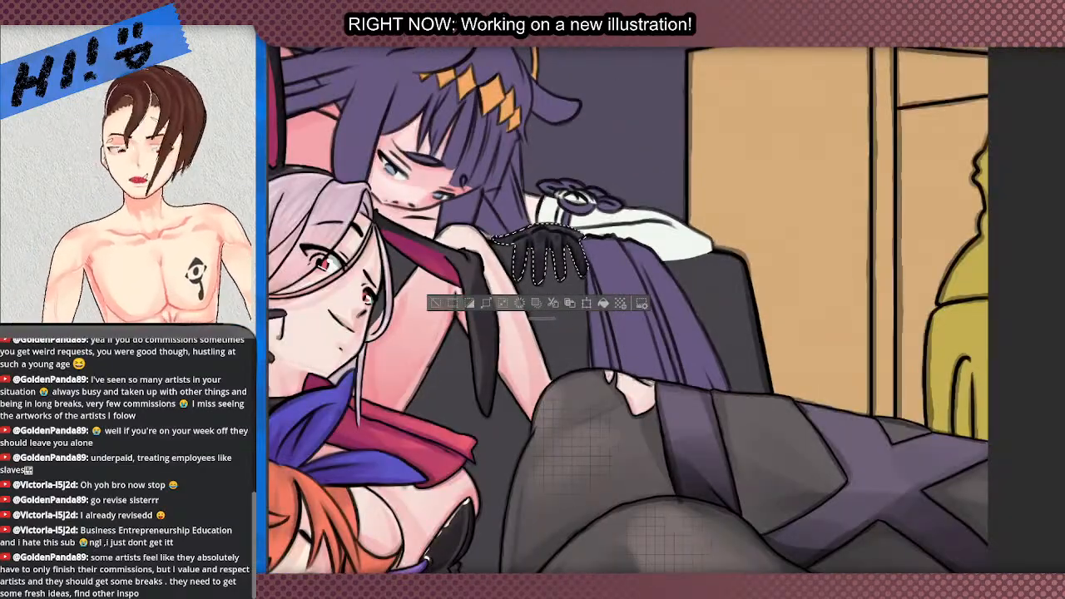
scroll(577, 326, "down", 3)
scroll(397, 233, "up", 3)
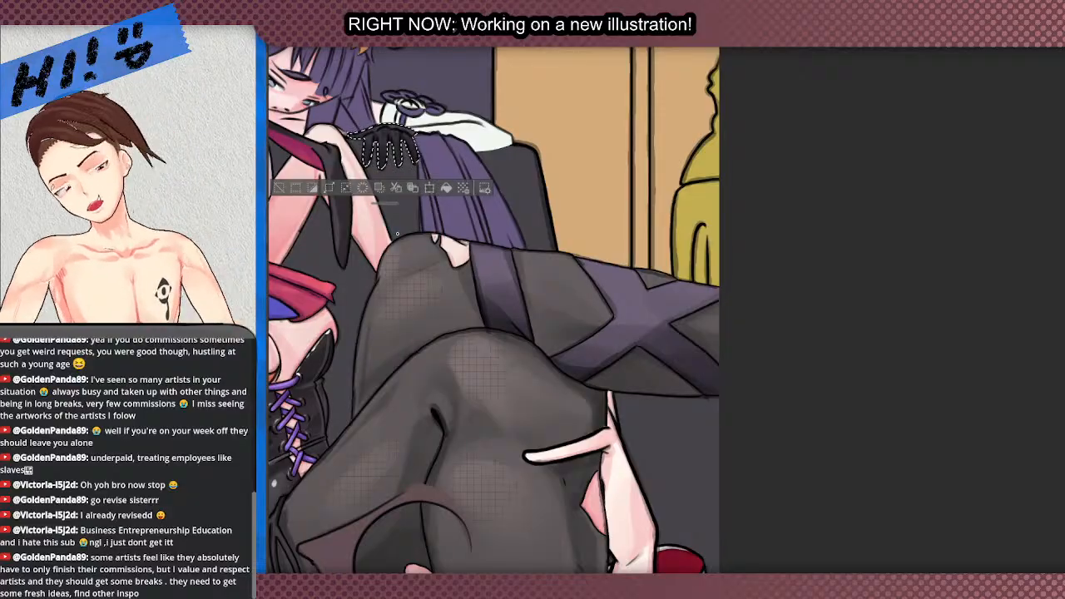
key("ctrl+minus")
key("ctrl+plus")
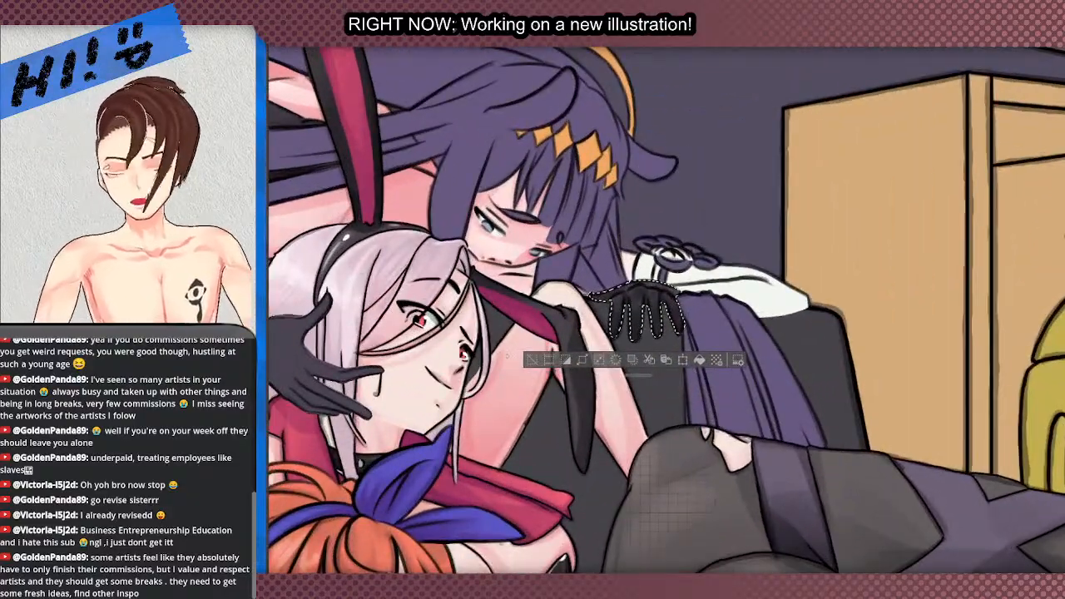
key("ctrl+minus")
key("ctrl+minus")
key("ctrl+minus")
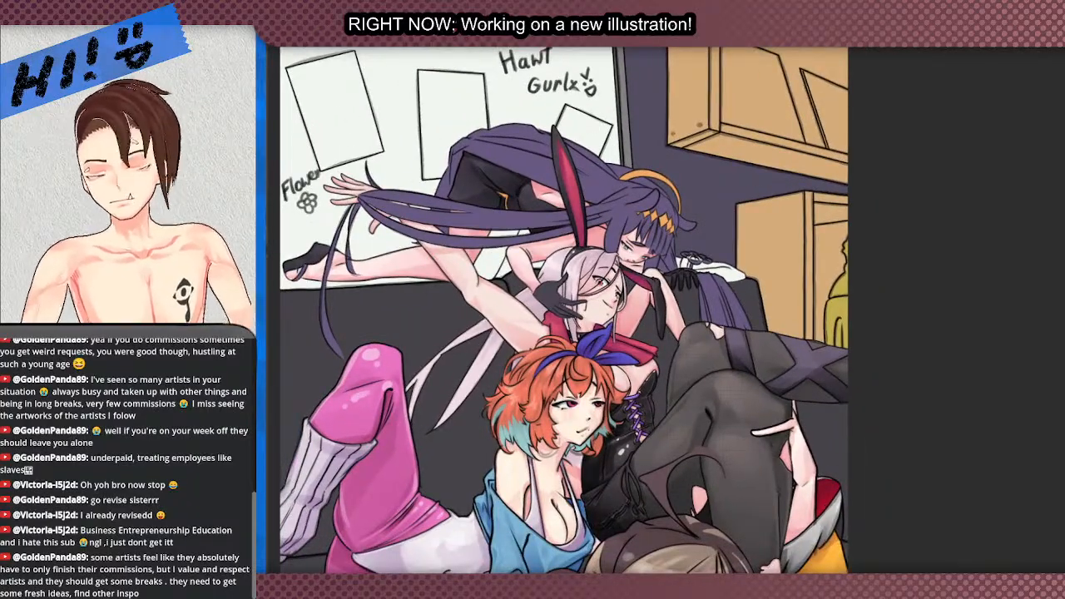
key("ctrl+minus")
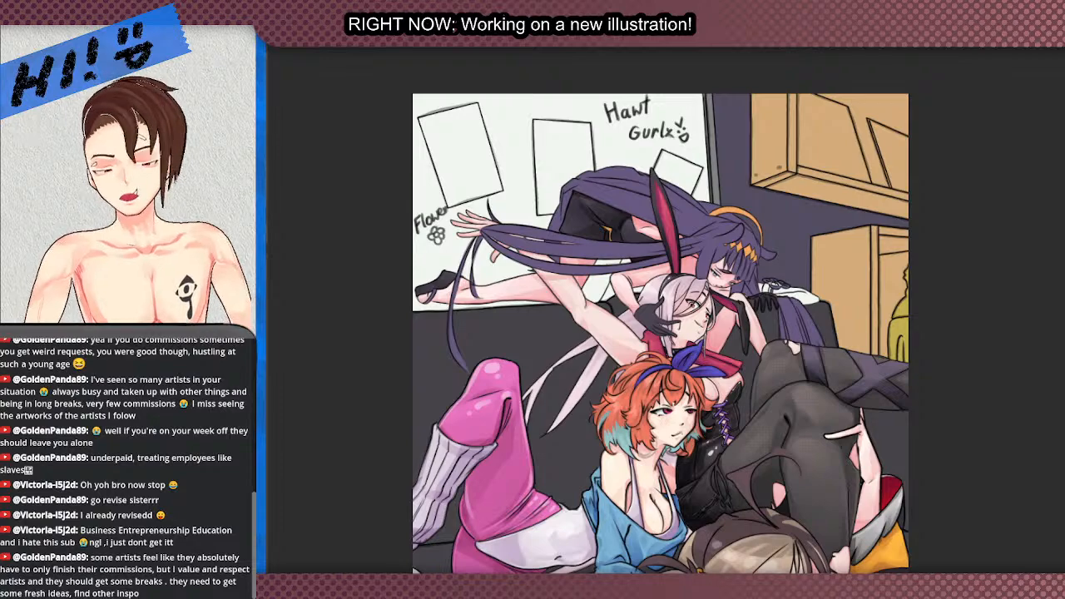
scroll(713, 306, "down", 3)
scroll(707, 308, "up", 2)
scroll(707, 308, "down", 2)
scroll(707, 308, "up", 2)
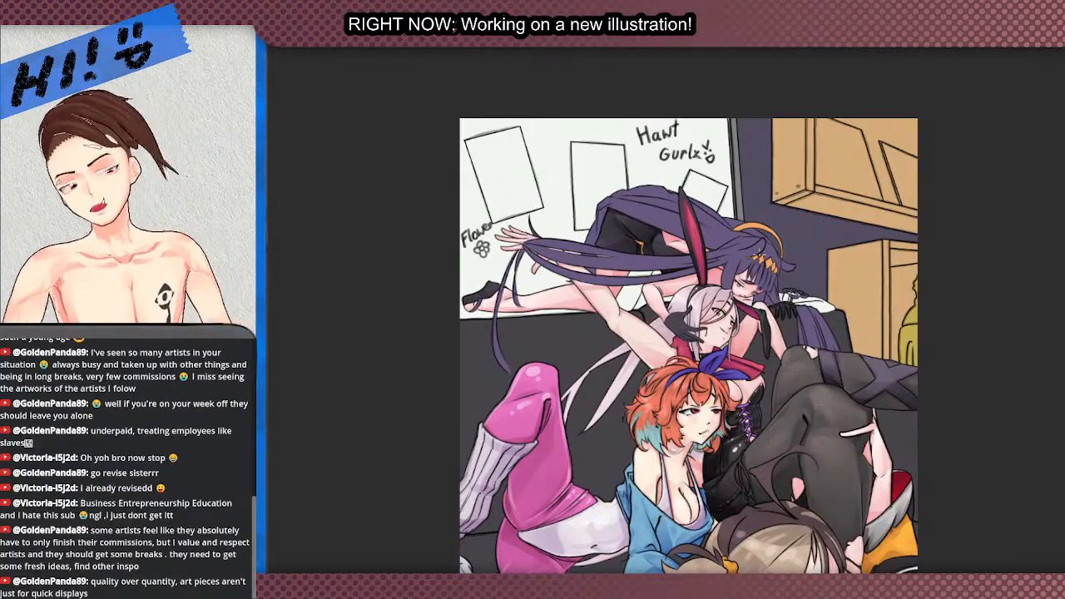
- Select the white background gap below the long purple hair, between the leg and the bent arm
scroll(755, 253, "down", 3)
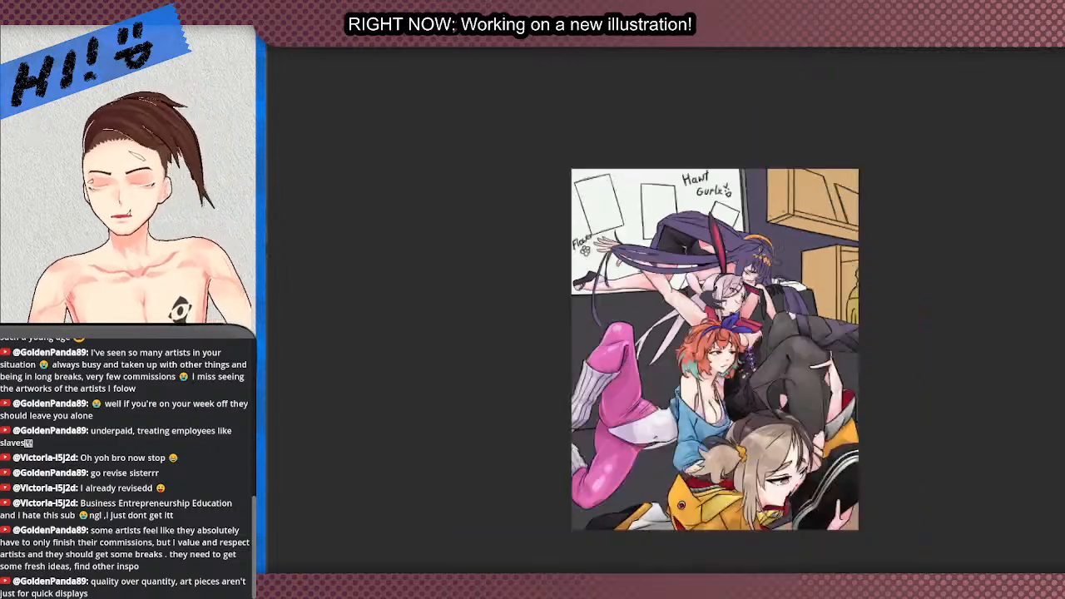
scroll(749, 255, "up", 5)
scroll(749, 256, "down", 3)
scroll(753, 262, "up", 3)
scroll(631, 291, "up", 2)
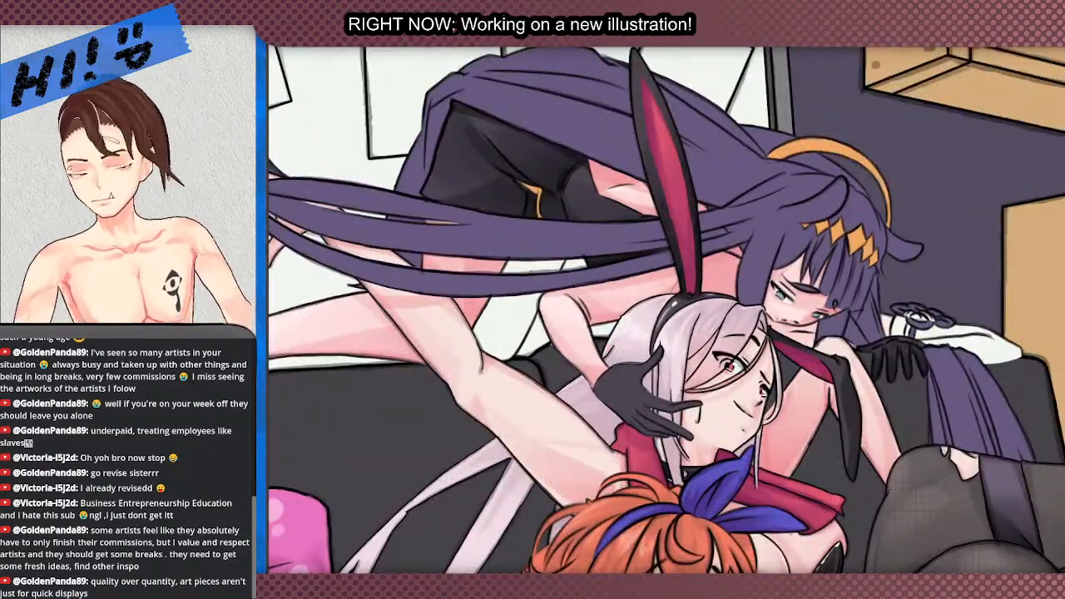
scroll(584, 239, "up", 4)
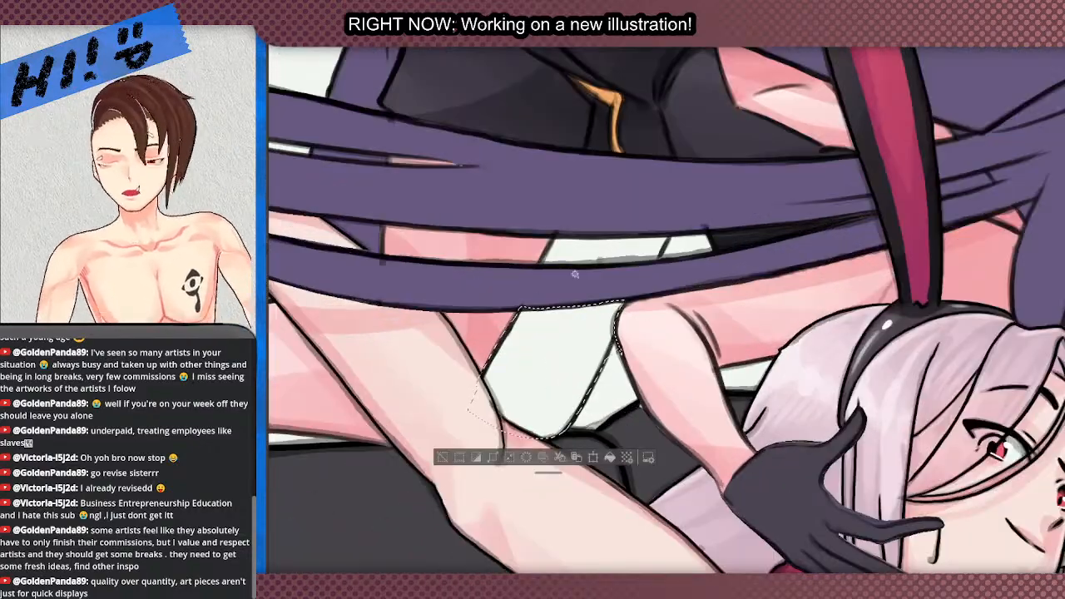
scroll(584, 238, "down", 4)
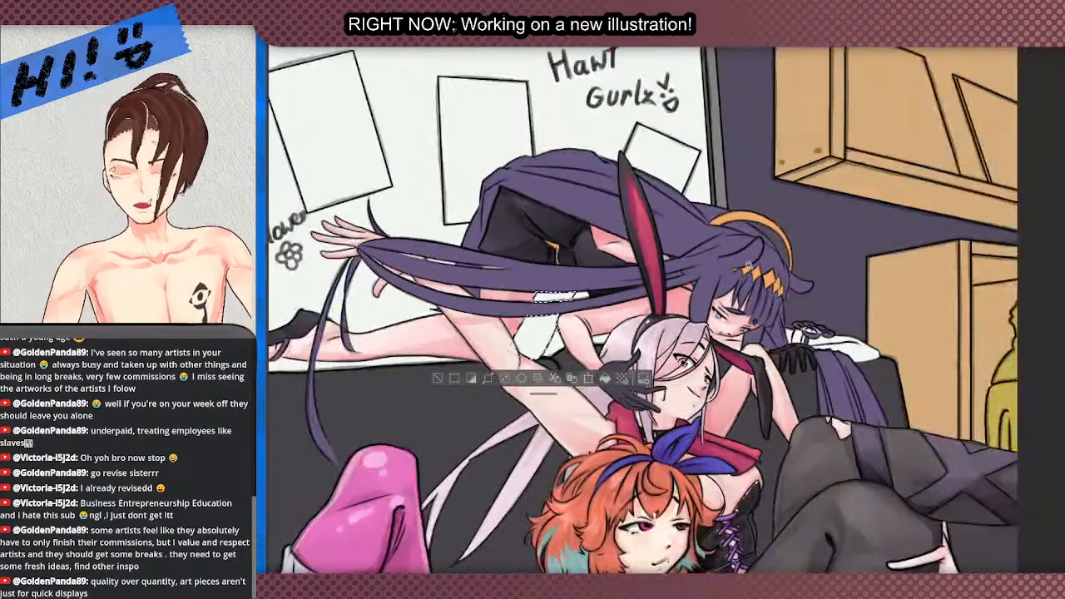
- Add the white sleeve beside the purple-haired character's black-gloved hand to the current selection
scroll(747, 265, "up", 3)
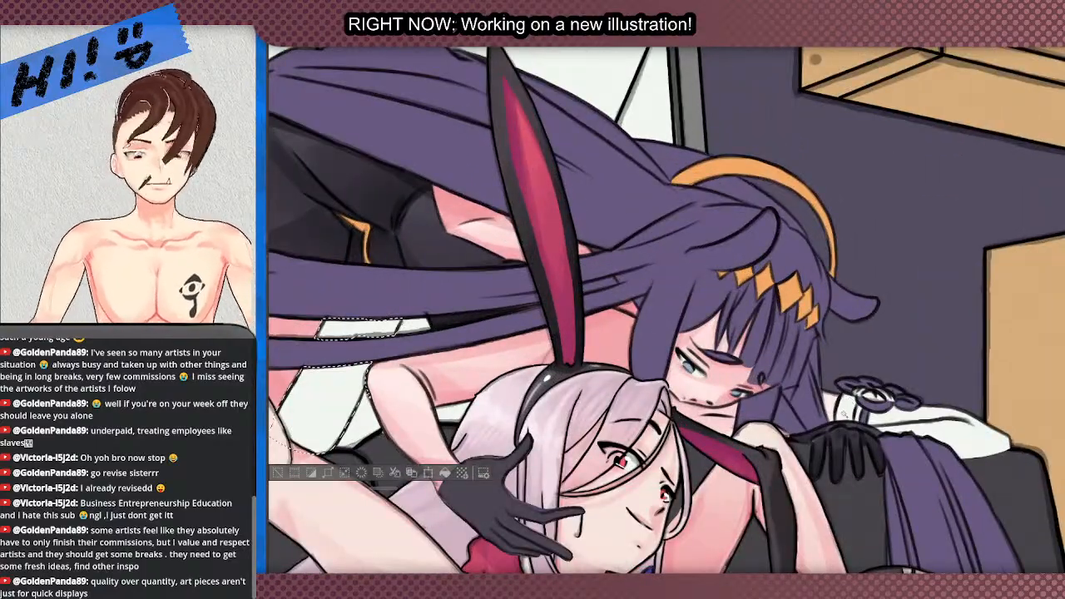
left_click(873, 404)
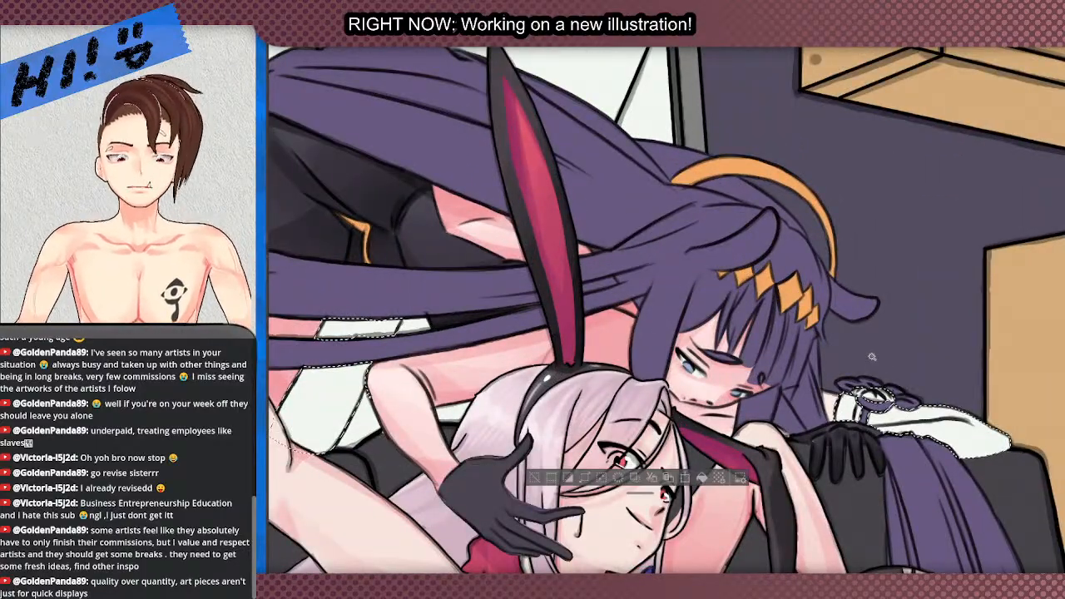
scroll(872, 356, "down", 2)
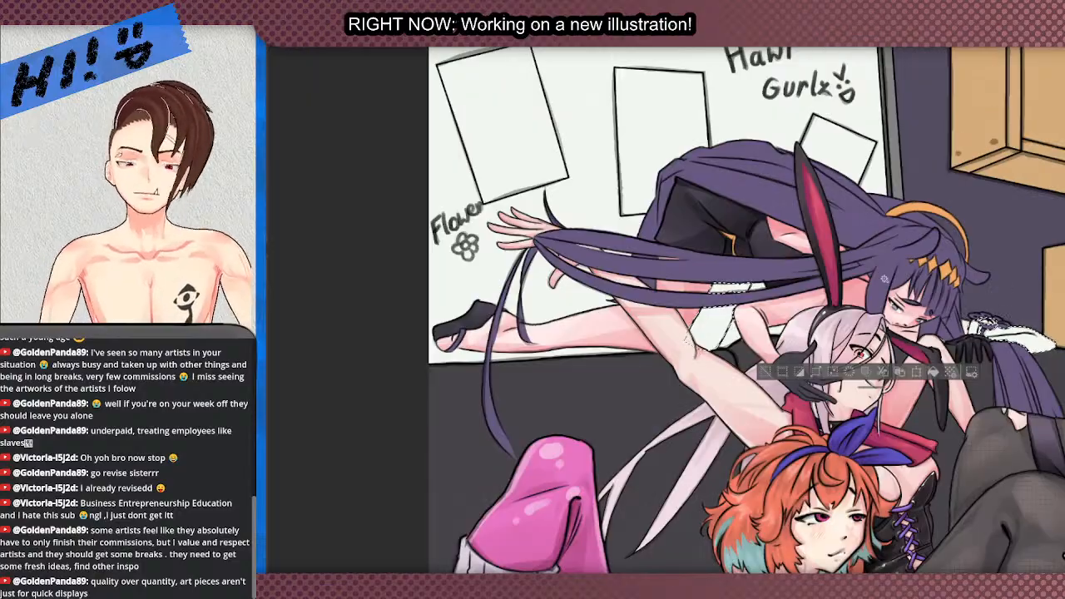
- Paint soft grey shading over the selected white areas between the leg, the arm and the long purple hair strands
scroll(688, 339, "up", 3)
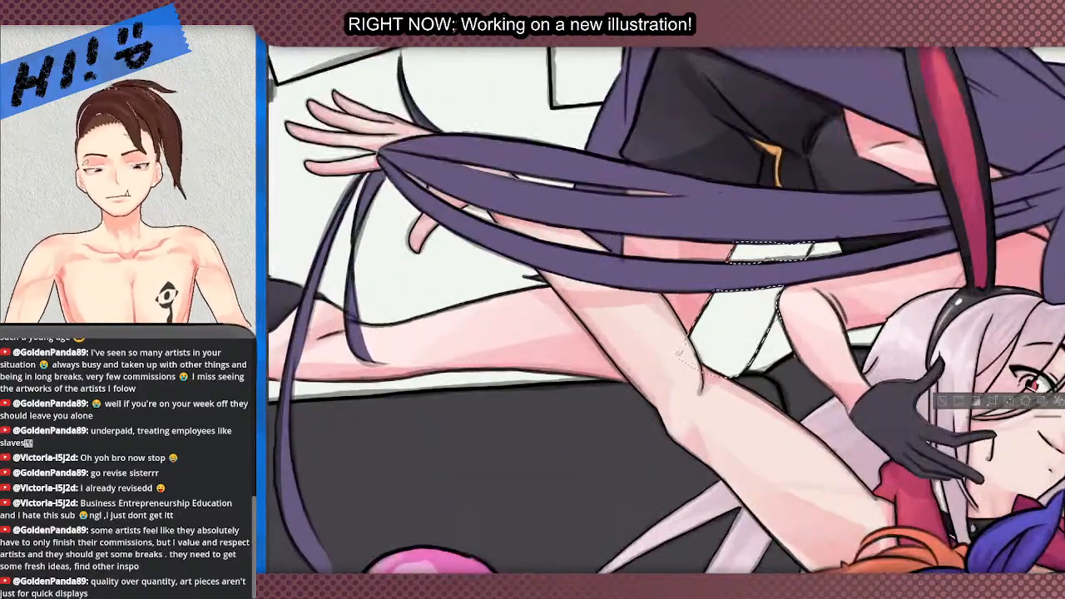
key("^")
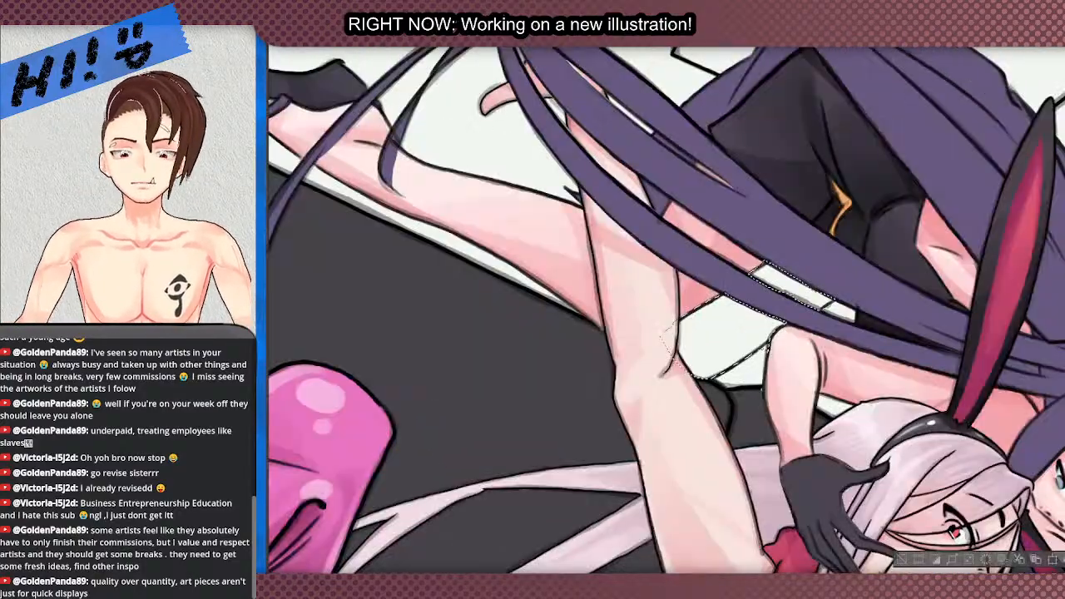
key("^")
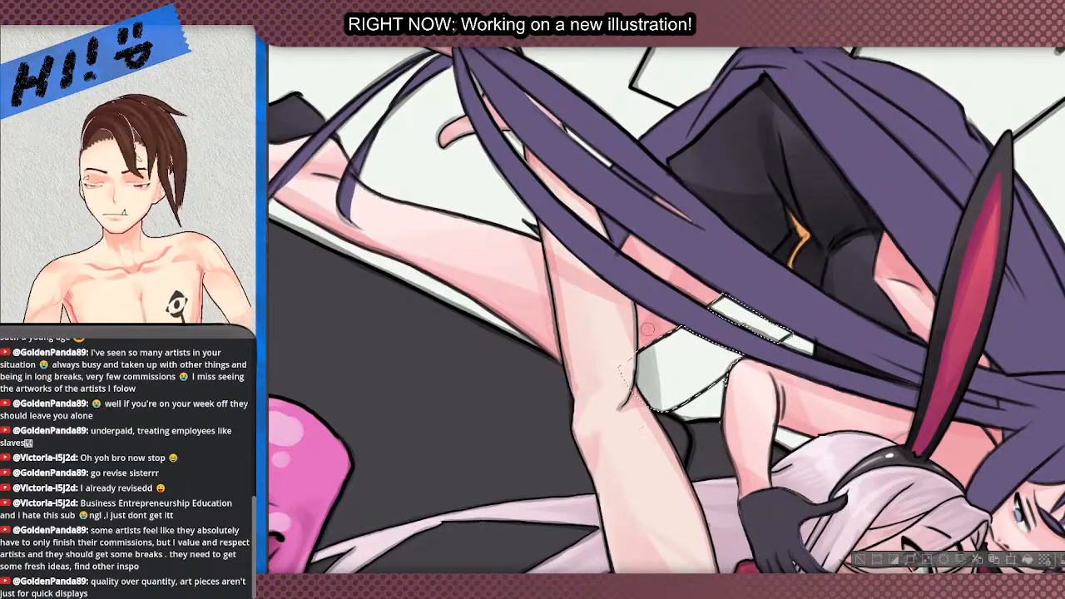
mouse_move(677, 394)
left_mouse_down()
mouse_move(676, 321)
mouse_move(698, 400)
mouse_move(729, 321)
left_mouse_up()
key("ctrl+z")
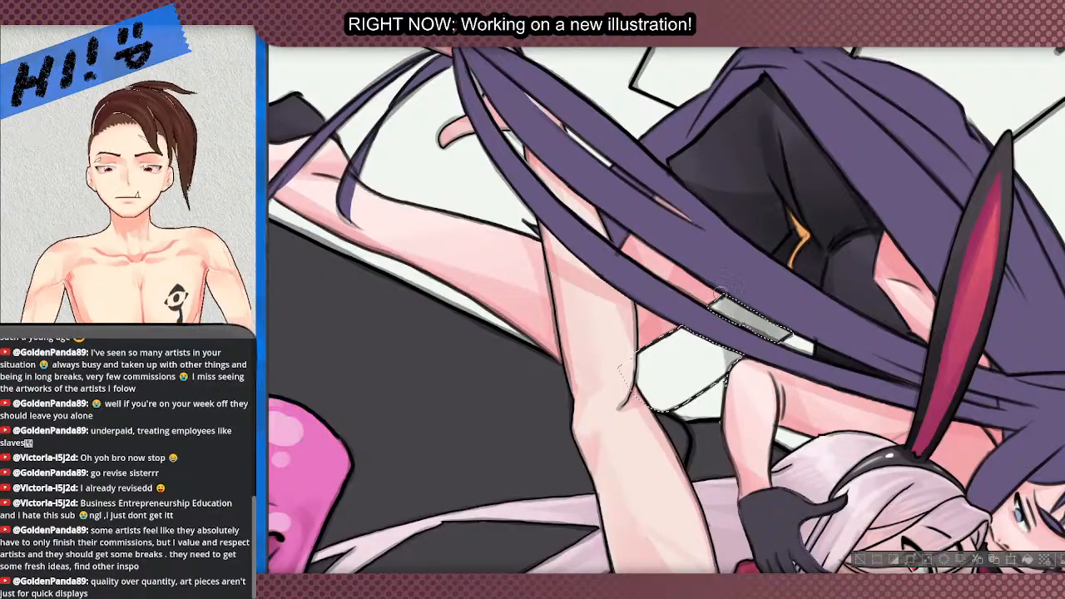
left_click_drag(703, 282, 696, 406)
left_click_drag(681, 347, 679, 414)
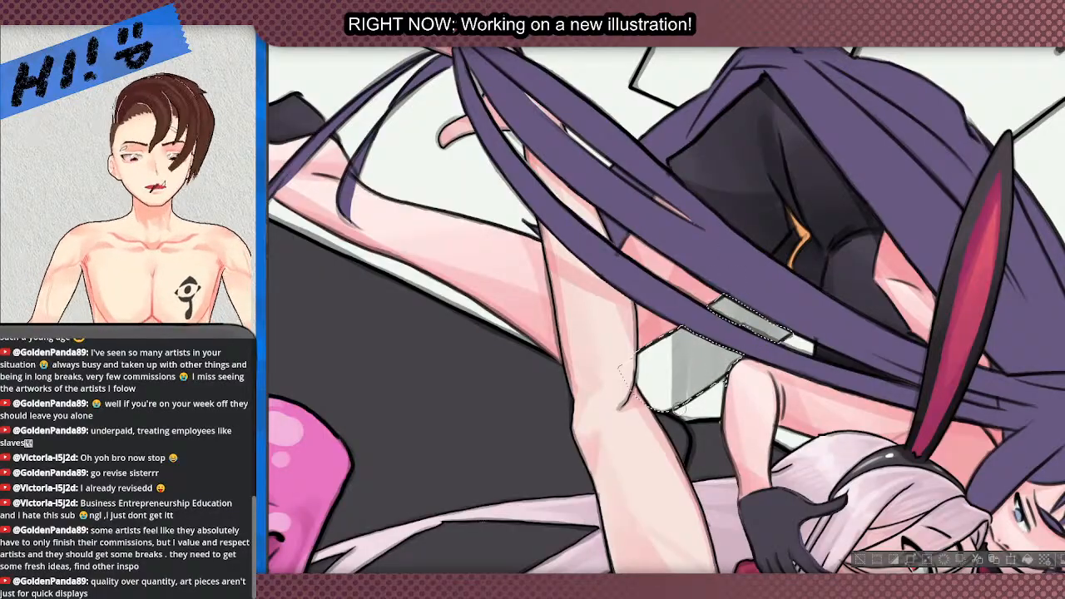
mouse_move(681, 316)
left_mouse_down()
mouse_move(659, 412)
mouse_move(658, 380)
mouse_move(677, 374)
mouse_move(688, 398)
mouse_move(704, 311)
left_mouse_up()
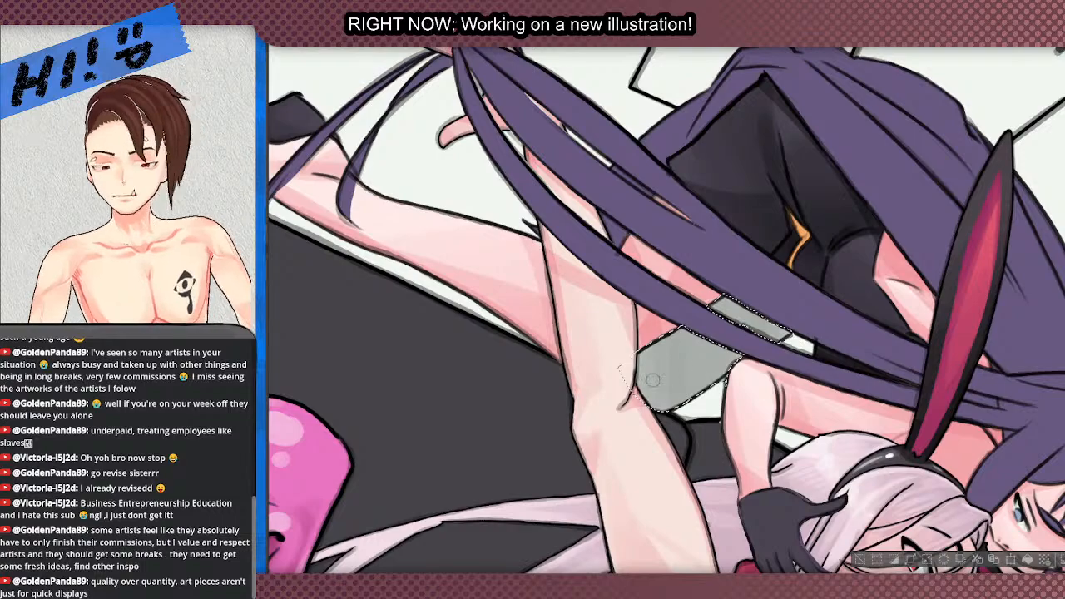
- Paint grey shading on the lower part of the selected white sleeve above the wooden box
scroll(641, 383, "down", 4)
scroll(920, 437, "down", 3)
scroll(920, 441, "up", 5)
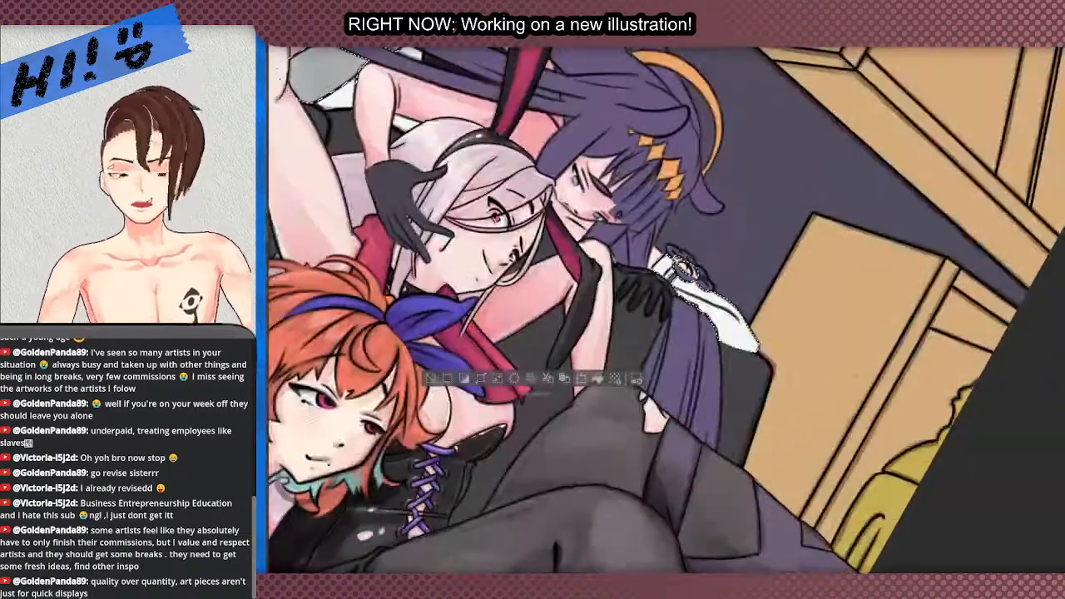
scroll(649, 307, "down", 2)
scroll(582, 308, "up", 3)
left_click_drag(774, 191, 799, 382)
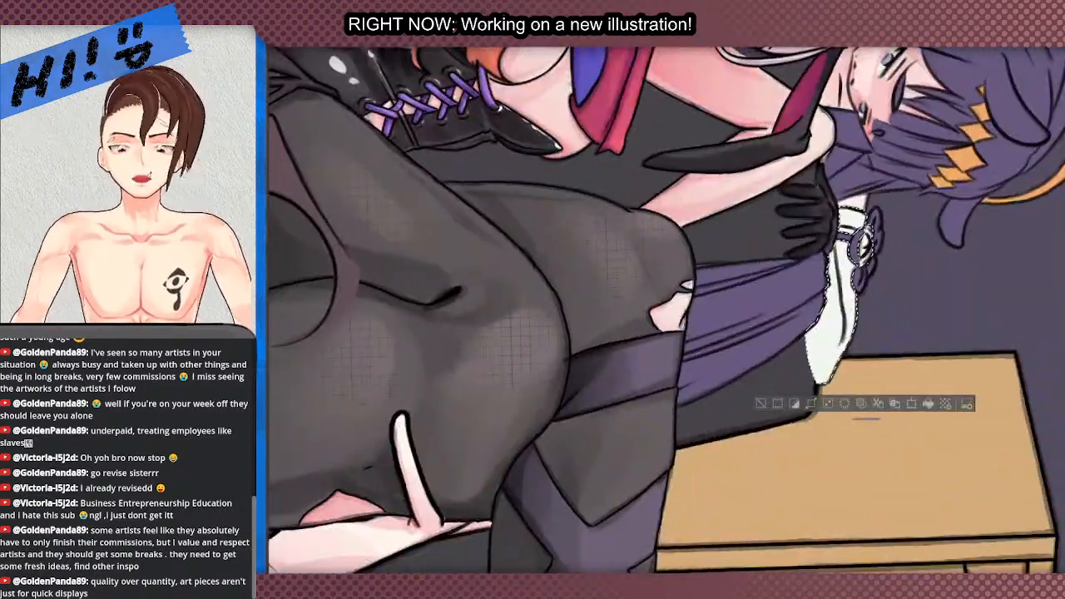
scroll(632, 367, "down", 3)
scroll(782, 367, "up", 3)
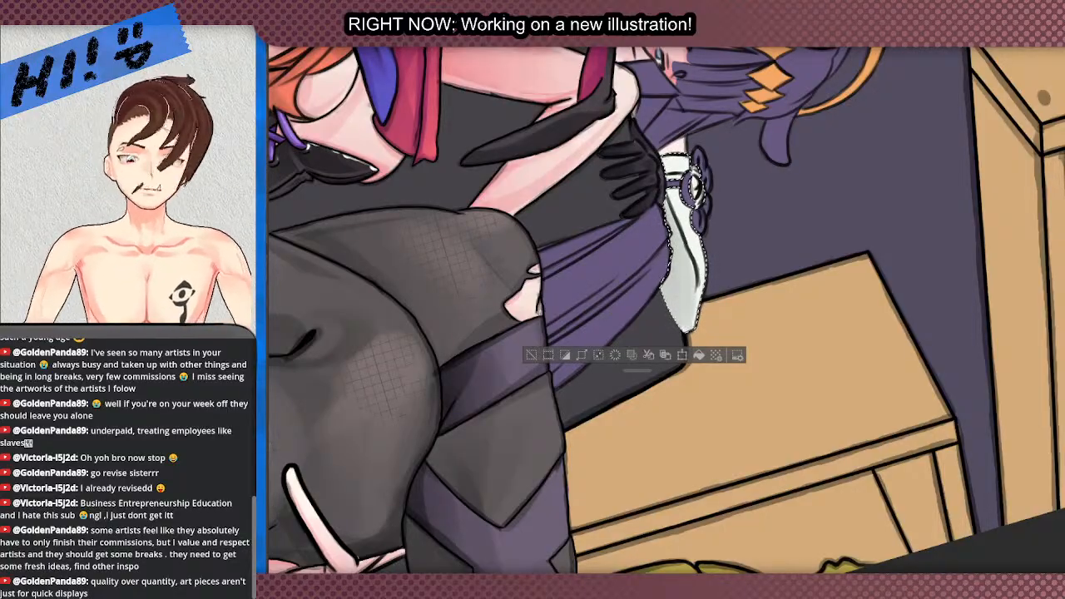
- Switch to the standing male character drawing and examine his face, hair, torso, arm guards and red clothing
key("ctrl+Tab")
scroll(672, 228, "down", 3)
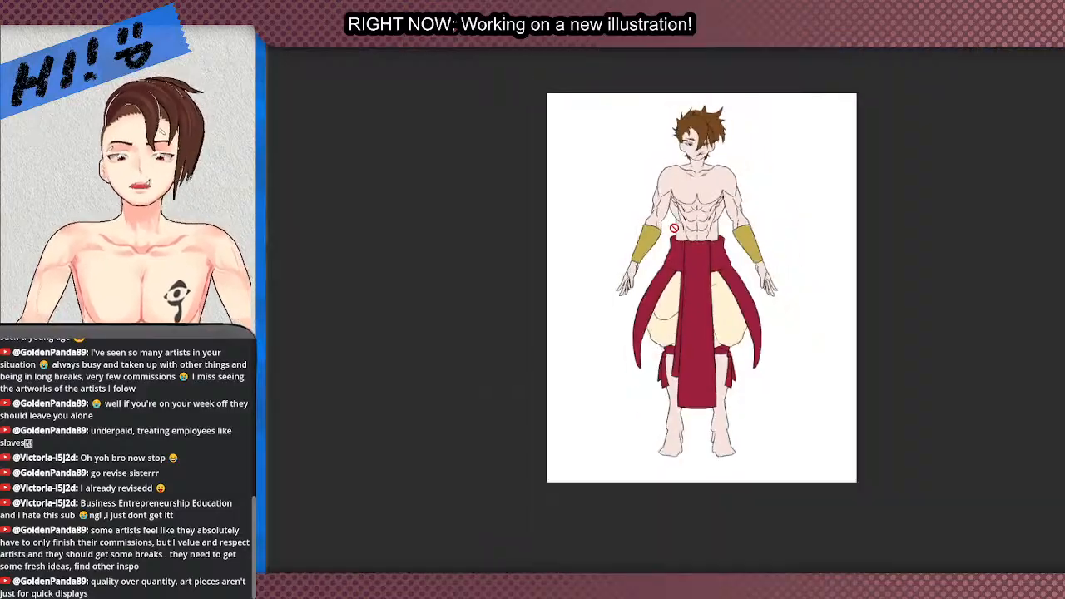
scroll(592, 181, "up", 3)
scroll(663, 159, "down", 1)
scroll(697, 73, "up", 3)
scroll(698, 73, "up", 2)
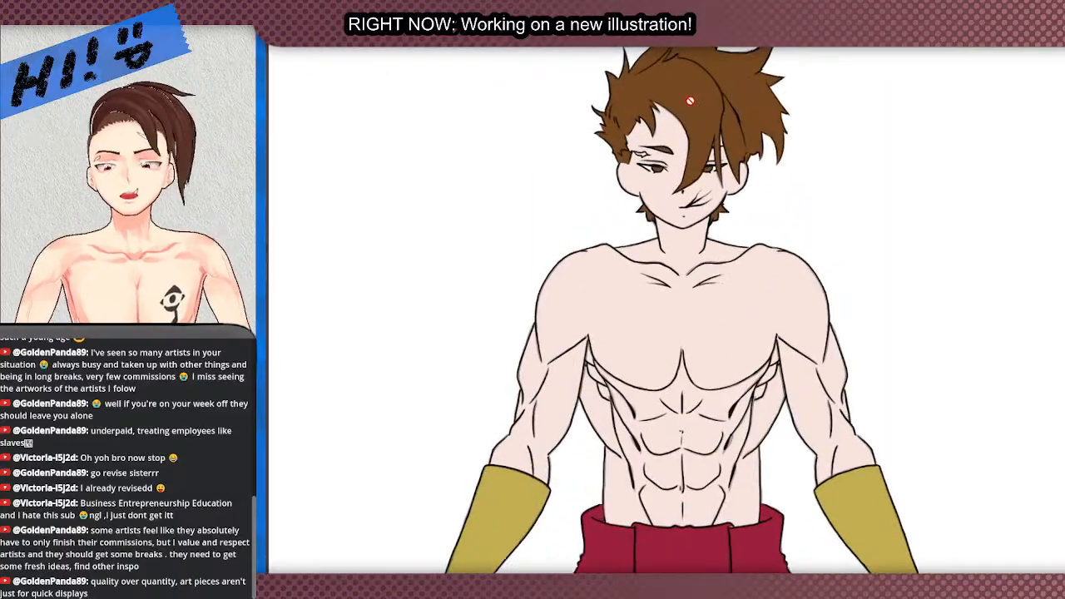
scroll(690, 41, "down", 3)
scroll(692, 79, "up", 3)
scroll(689, 95, "down", 3)
scroll(694, 98, "down", 1)
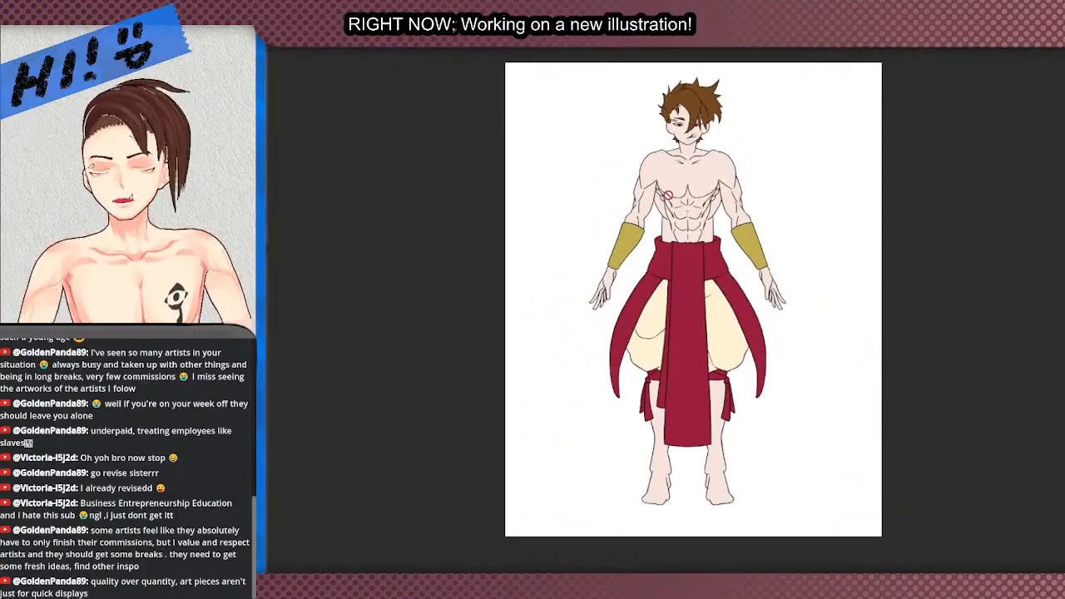
scroll(711, 121, "up", 3)
scroll(742, 153, "down", 1)
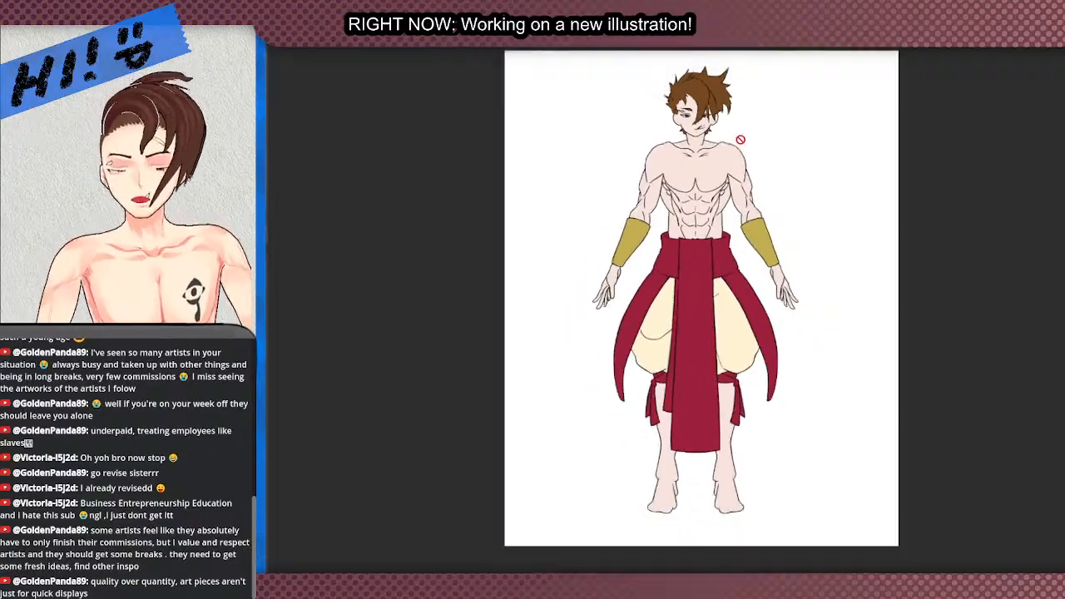
scroll(719, 167, "up", 2)
scroll(703, 187, "down", 1)
scroll(734, 136, "up", 1)
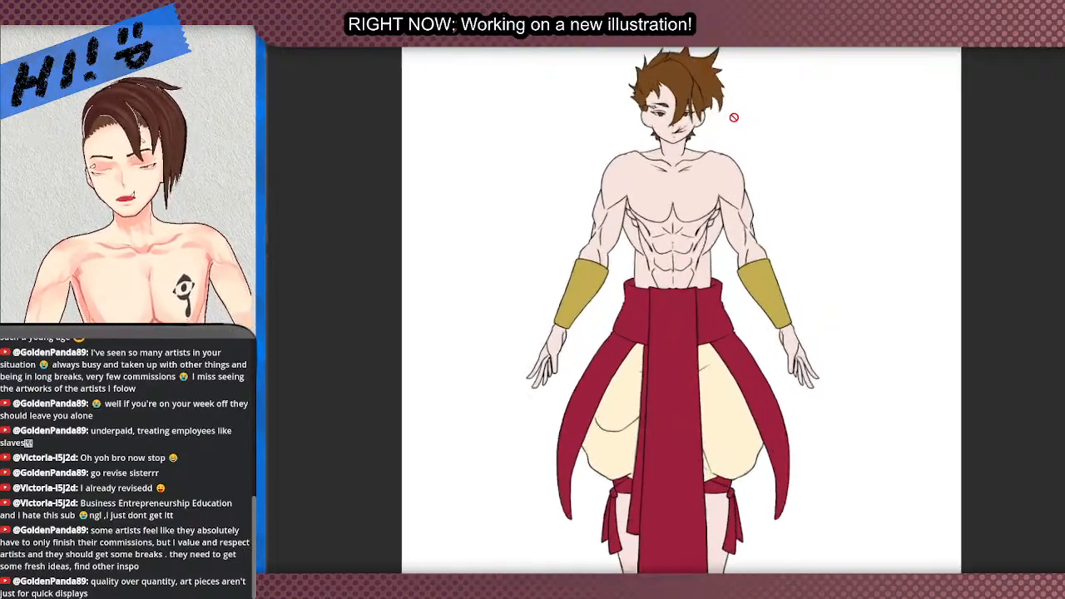
scroll(727, 114, "down", 2)
scroll(739, 109, "up", 1)
scroll(740, 116, "down", 2)
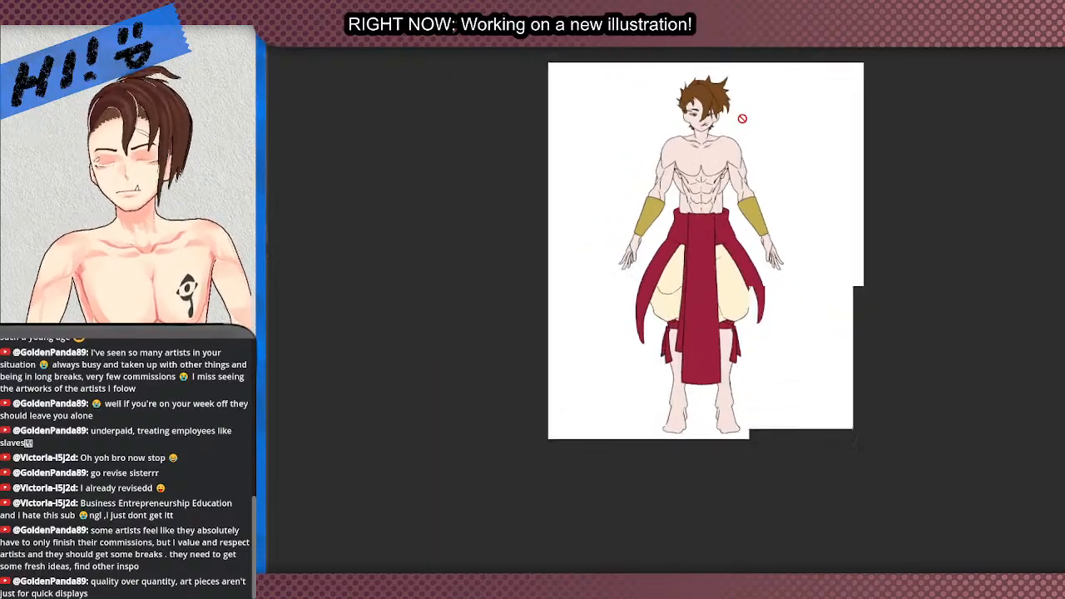
scroll(885, 230, "up", 1)
scroll(782, 205, "up", 2)
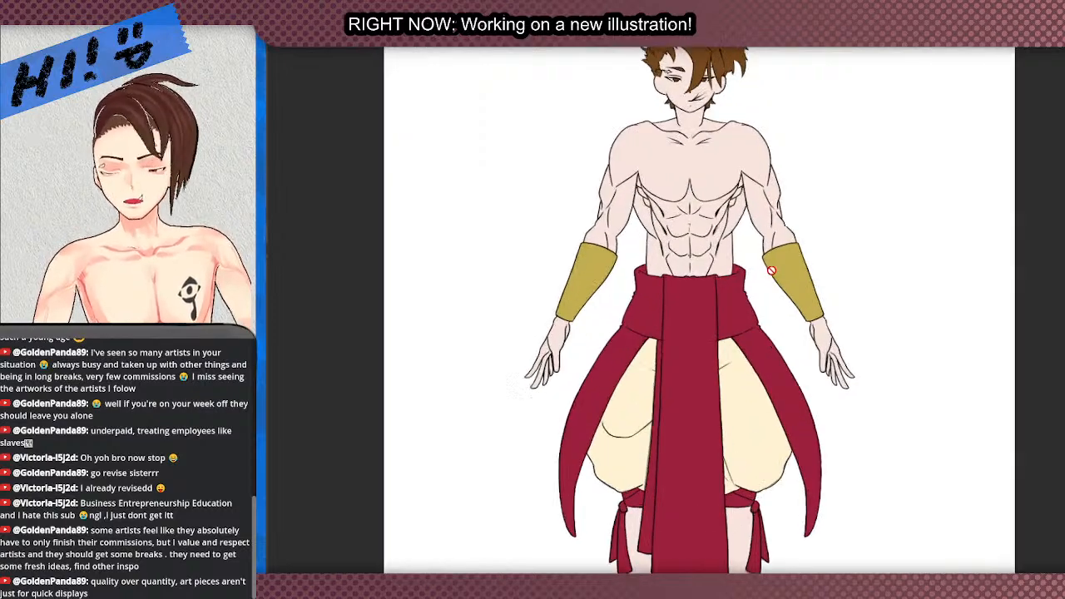
scroll(770, 212, "down", 1)
scroll(767, 216, "up", 1)
scroll(767, 216, "up", 4)
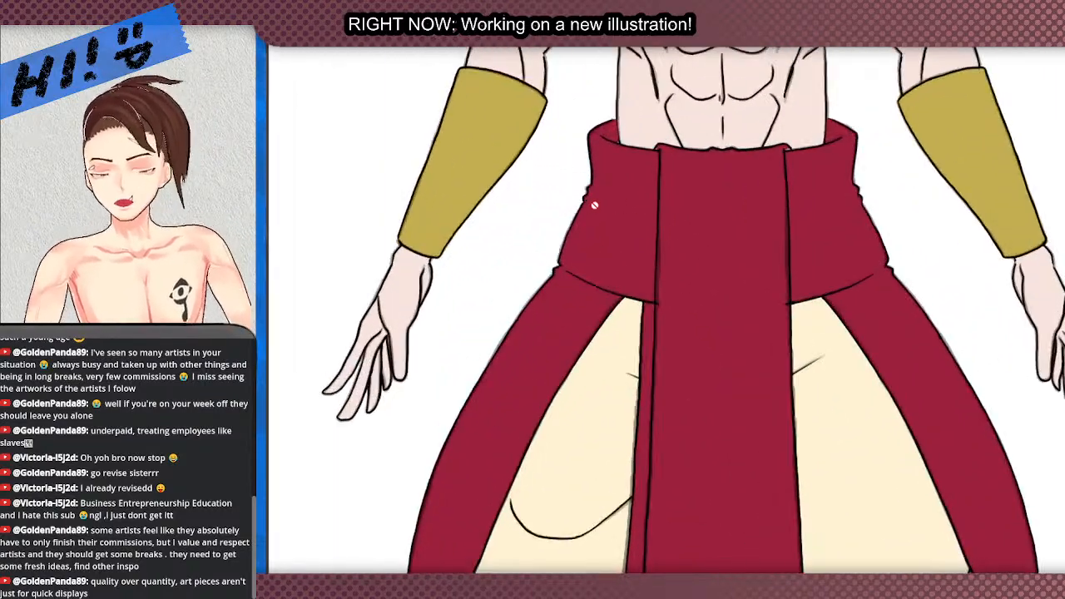
scroll(912, 236, "down", 2)
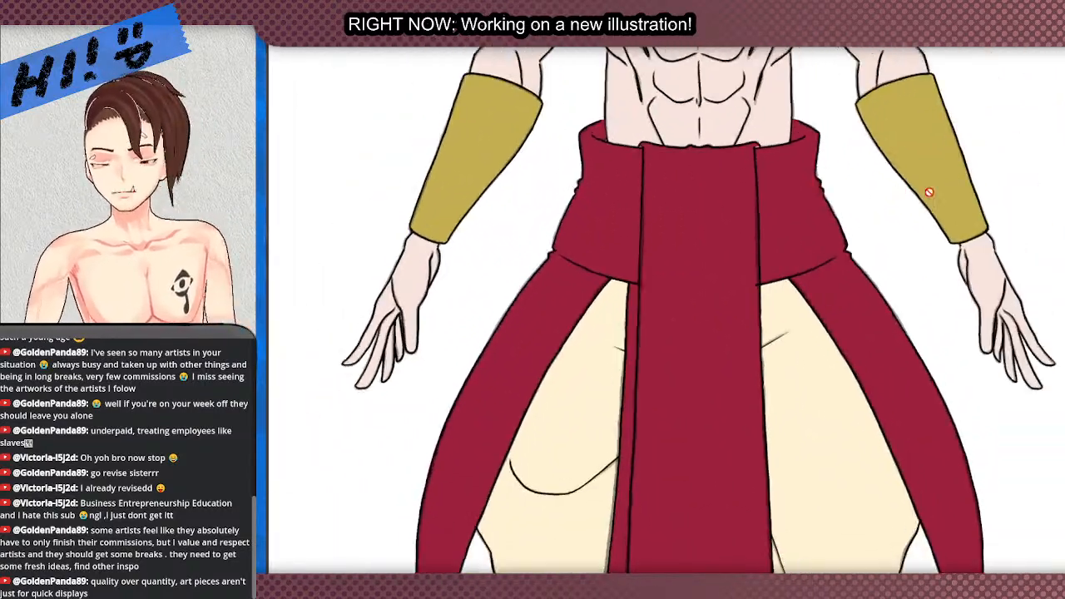
scroll(735, 209, "up", 2)
scroll(821, 250, "down", 1)
scroll(822, 250, "down", 4)
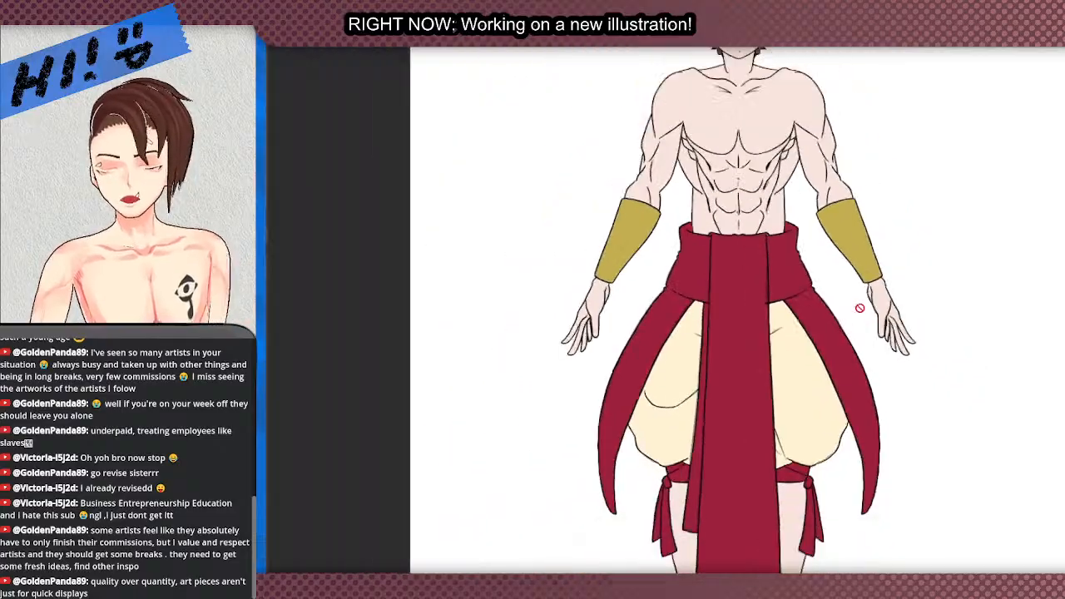
scroll(716, 213, "up", 1)
scroll(715, 213, "up", 1)
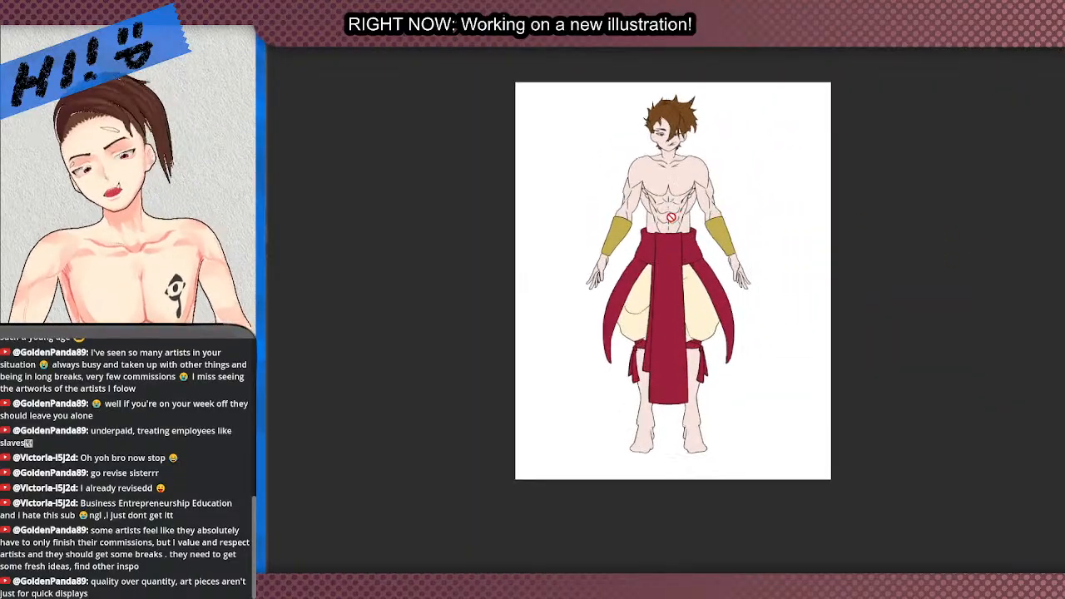
scroll(743, 197, "up", 1)
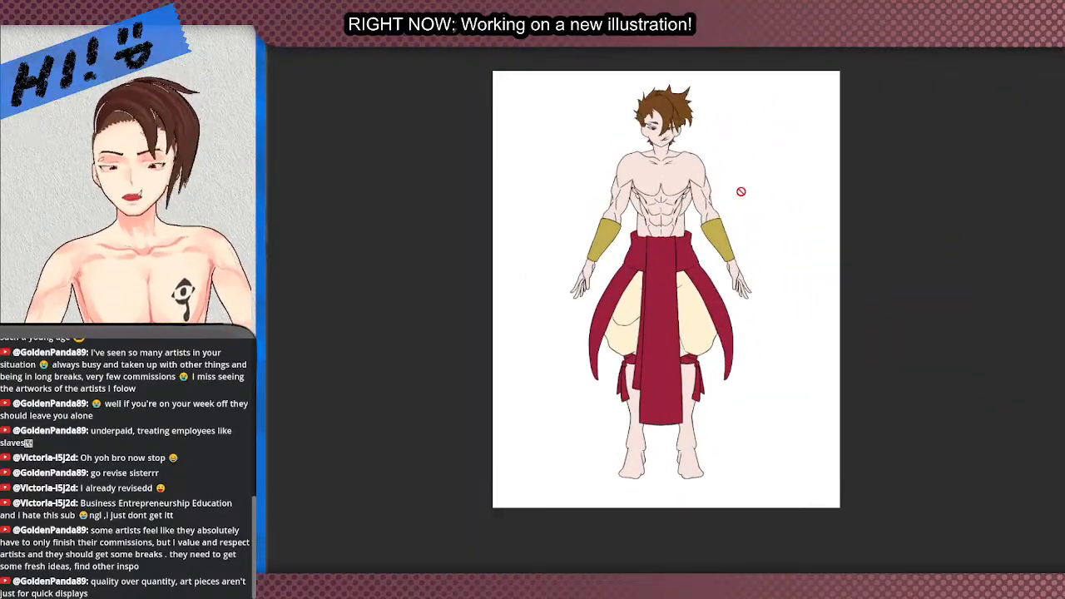
scroll(741, 191, "down", 1)
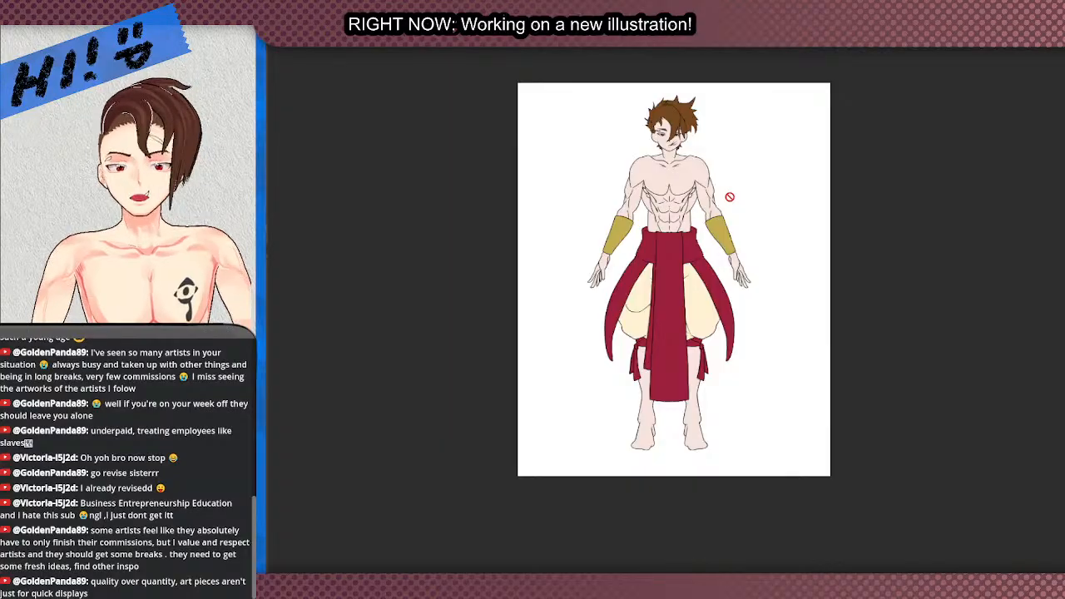
scroll(730, 197, "up", 3)
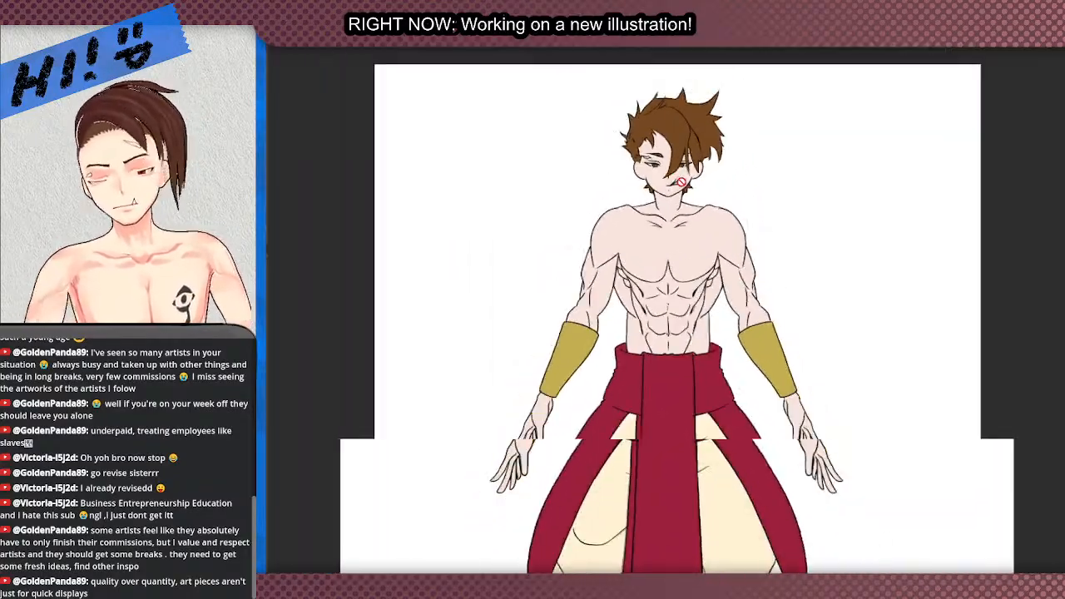
scroll(681, 182, "up", 2)
scroll(778, 283, "down", 4)
scroll(778, 283, "up", 1)
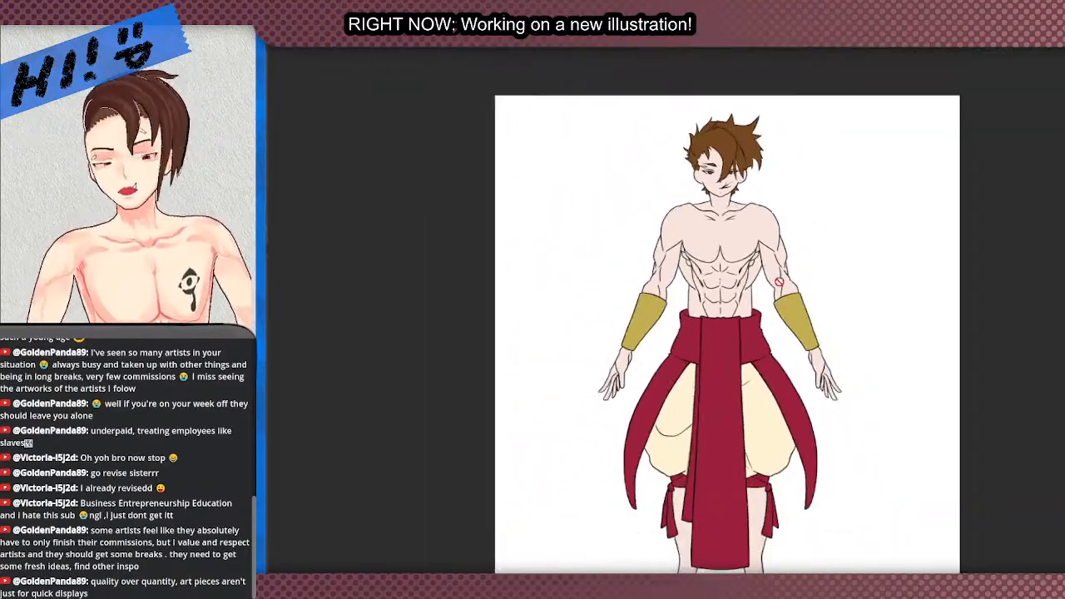
scroll(778, 283, "up", 1)
scroll(783, 316, "down", 4)
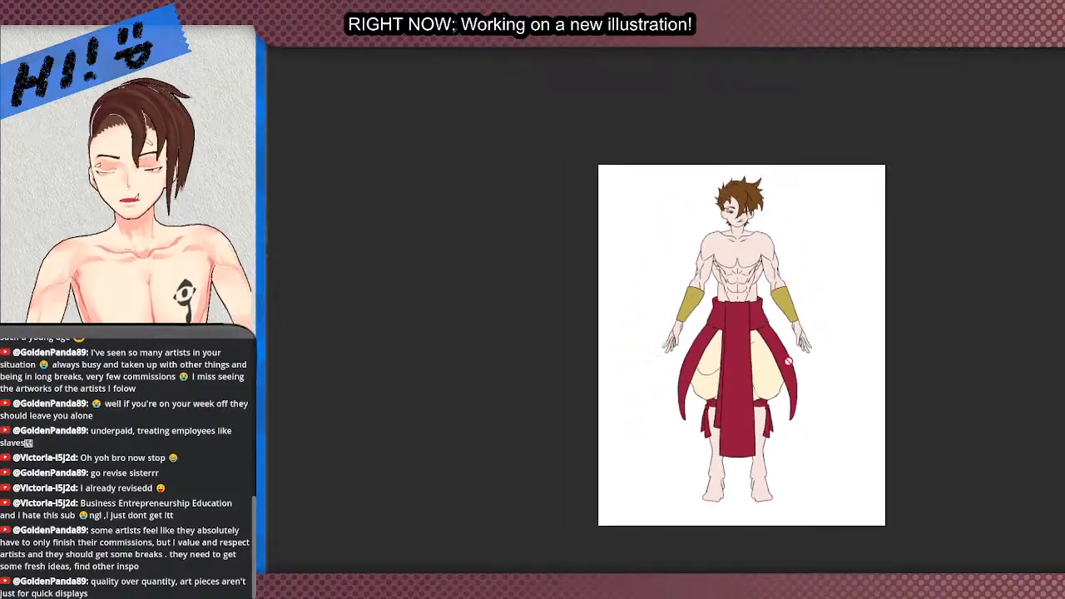
scroll(789, 361, "up", 5)
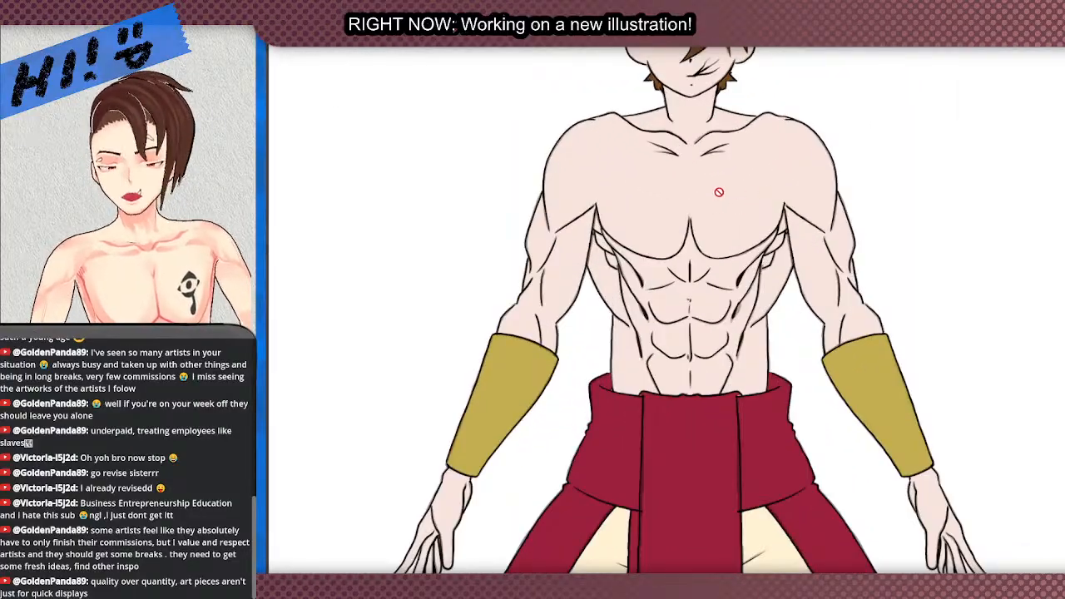
scroll(719, 192, "down", 4)
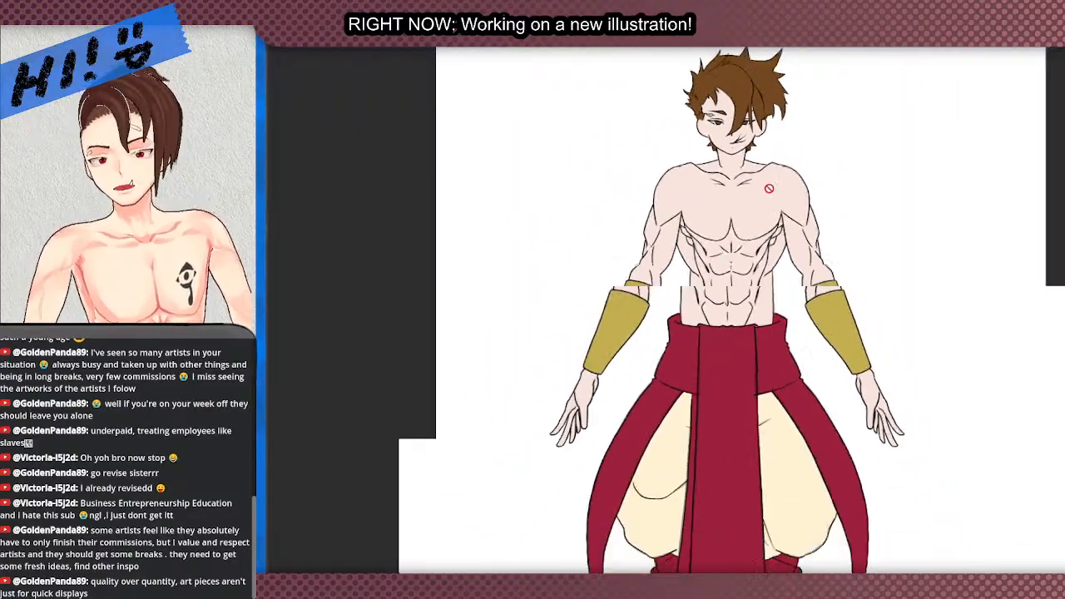
scroll(768, 188, "down", 2)
scroll(762, 143, "up", 1)
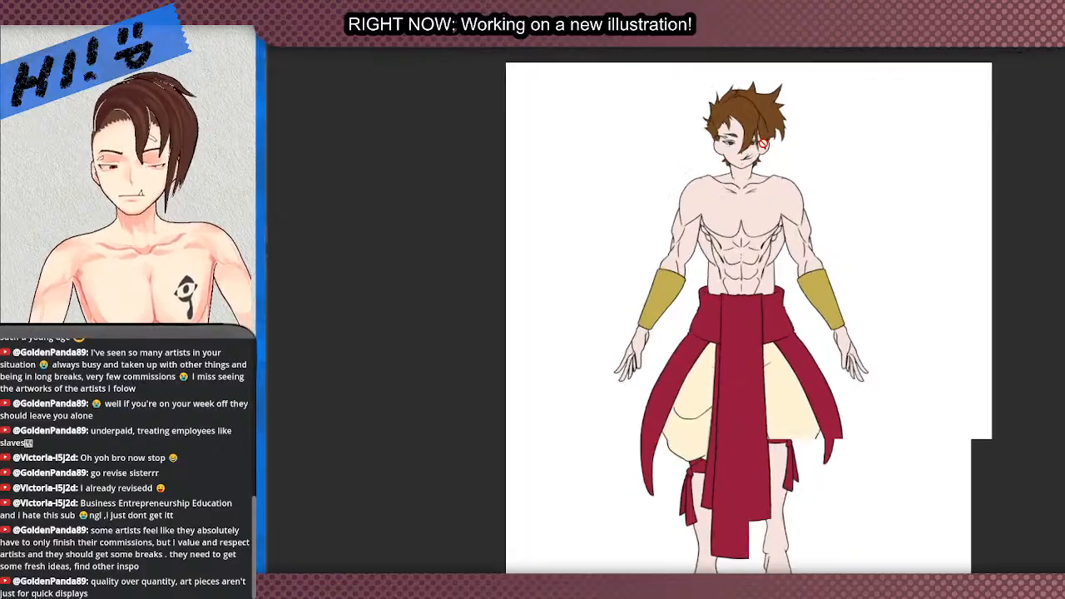
scroll(762, 143, "up", 5)
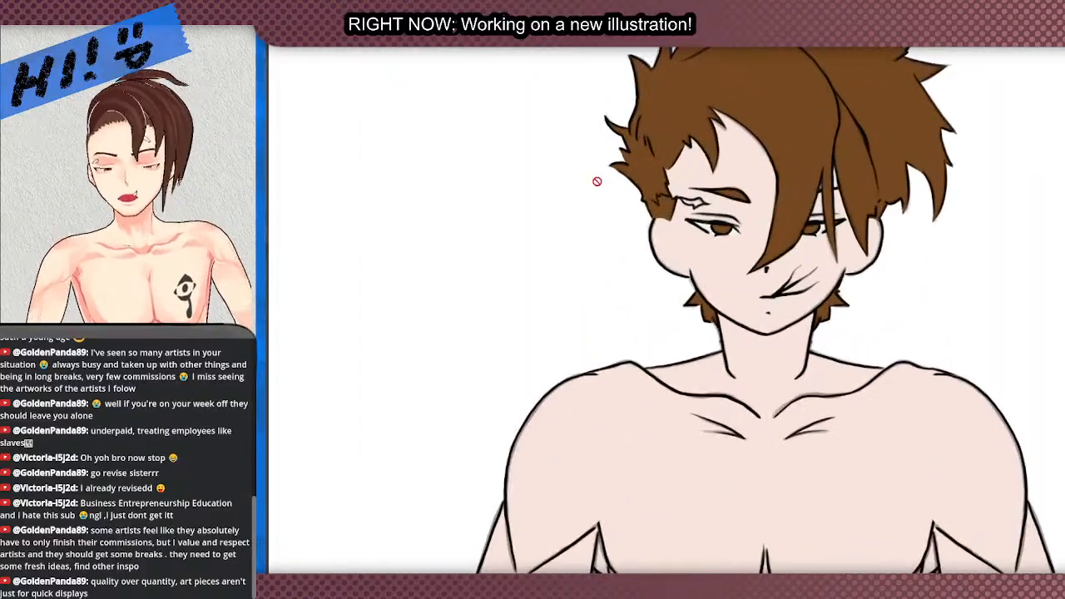
left_click_drag(805, 183, 703, 239)
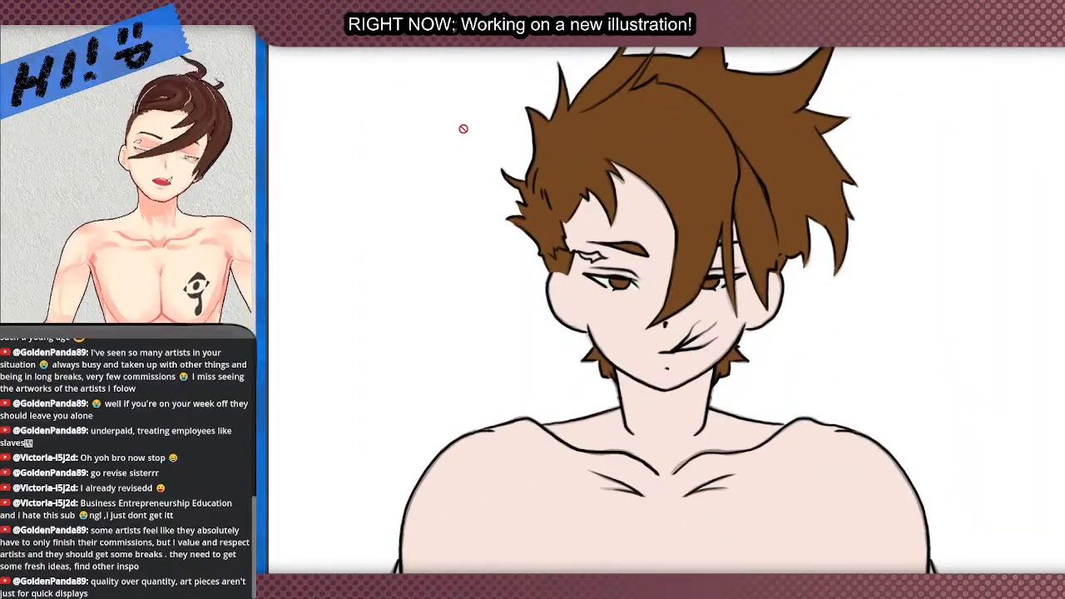
- Switch back to the group illustration and undo the grey shading on the white sleeve
key("ctrl+Tab")
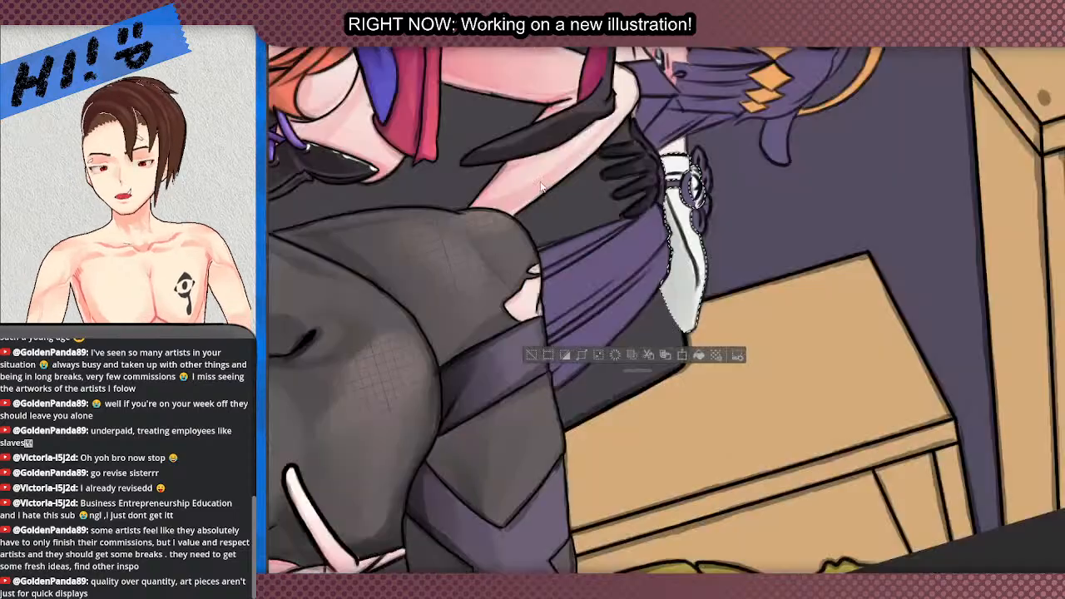
scroll(732, 249, "down", 2)
scroll(916, 174, "up", 2)
scroll(917, 174, "up", 1)
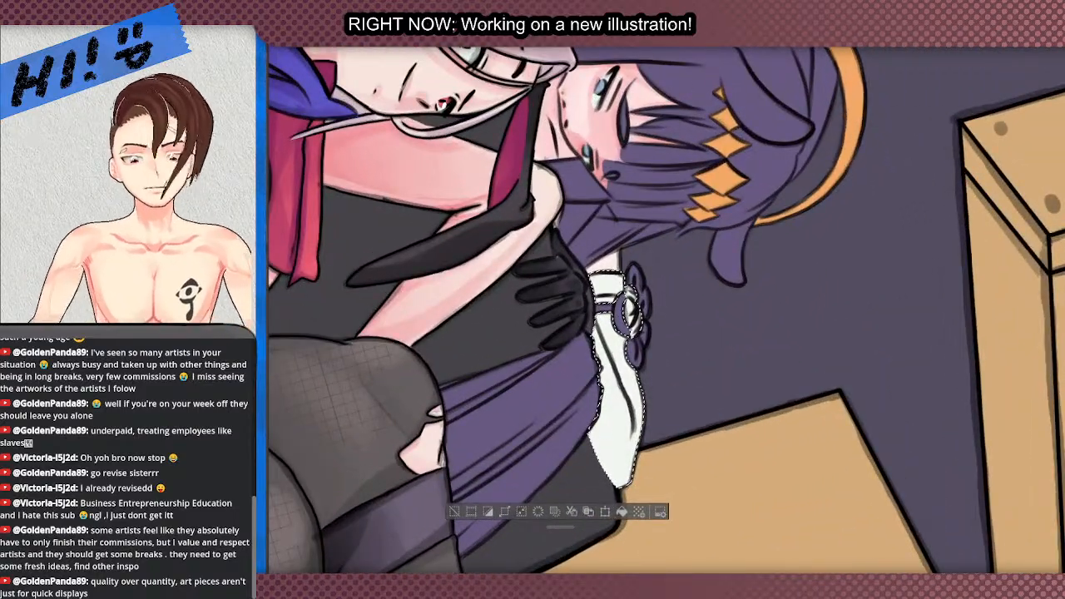
- Paint light grey shading over the selected white sleeve, from its lower end up to the cuff
left_click_drag(866, 333, 600, 283)
scroll(600, 283, "up", 1)
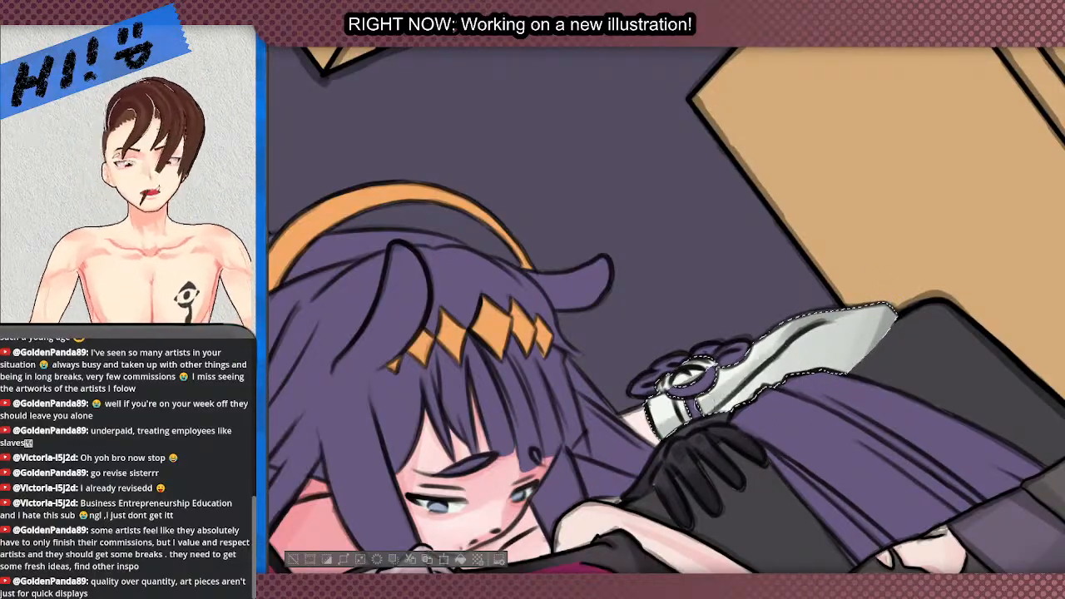
left_click(377, 560)
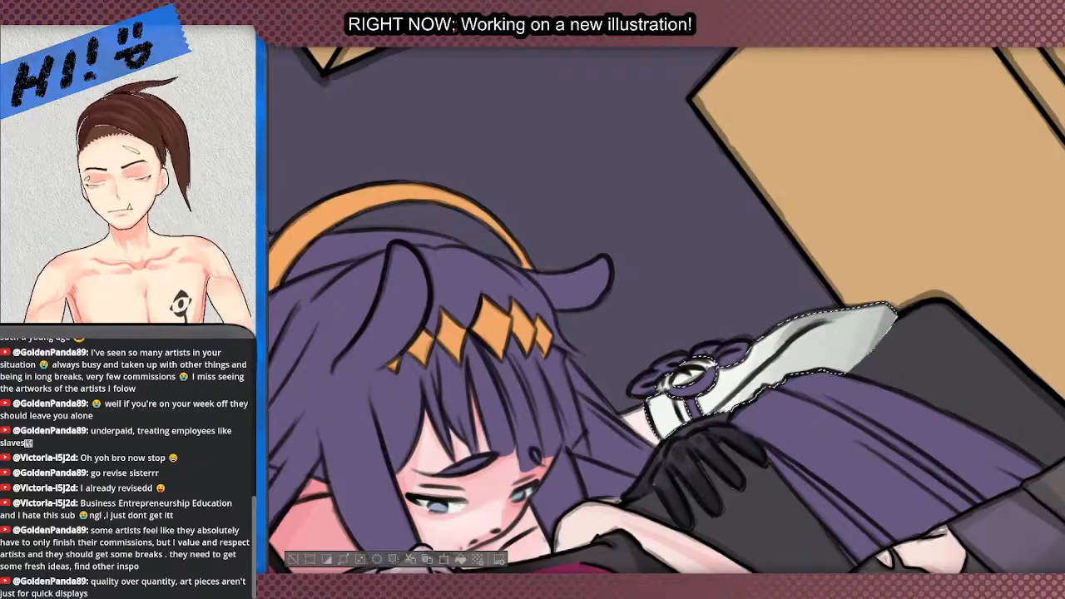
key("r")
scroll(582, 325, "down", 4)
scroll(580, 323, "up", 5)
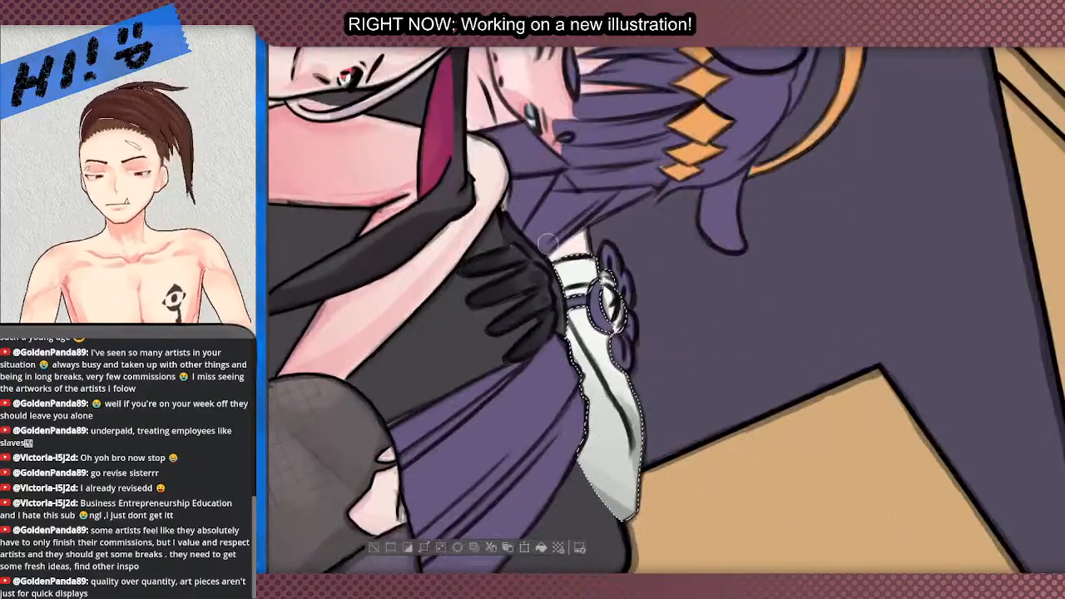
mouse_move(580, 331)
left_mouse_down()
mouse_move(574, 263)
mouse_move(594, 372)
mouse_move(613, 301)
mouse_move(623, 308)
mouse_move(635, 282)
mouse_move(639, 447)
mouse_move(649, 475)
left_mouse_up()
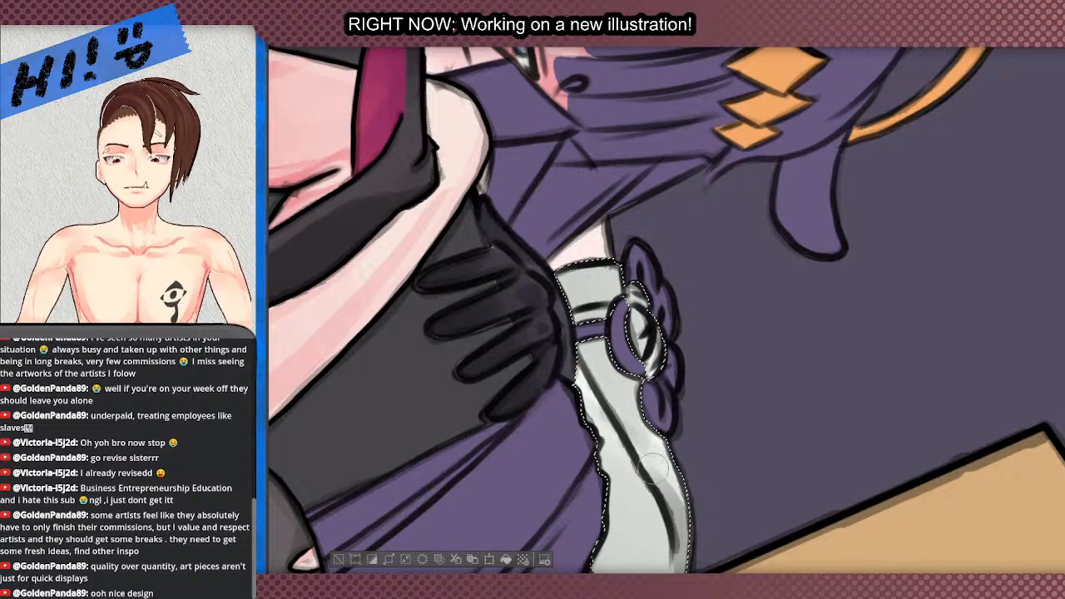
- Build up soft grey shading along the central fold line and the outer edge of the selected sleeve
scroll(605, 366, "down", 3)
scroll(605, 367, "up", 3)
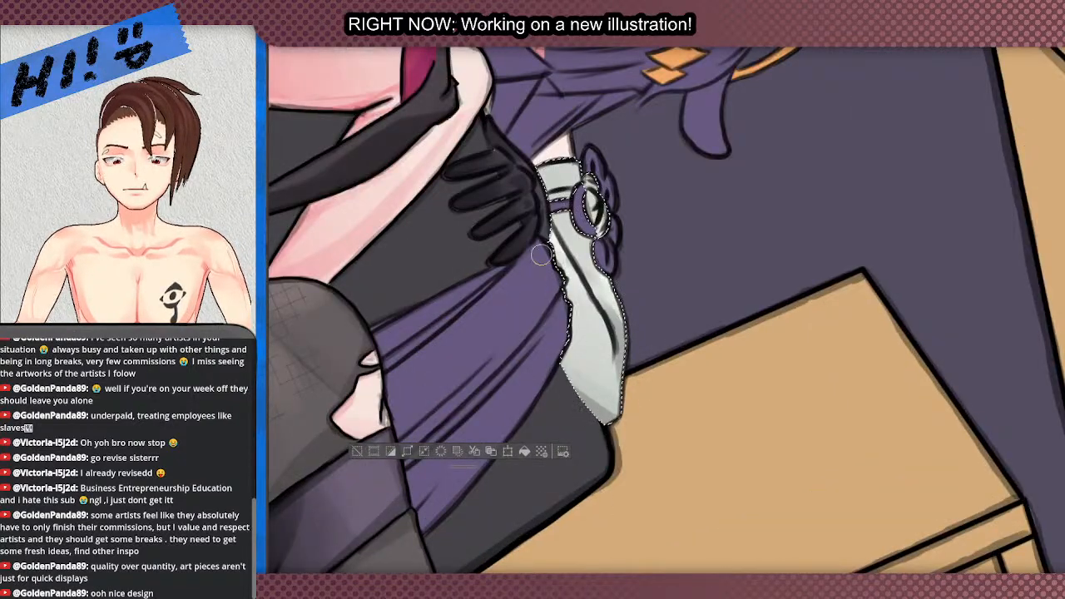
scroll(599, 275, "down", 3)
scroll(583, 316, "up", 3)
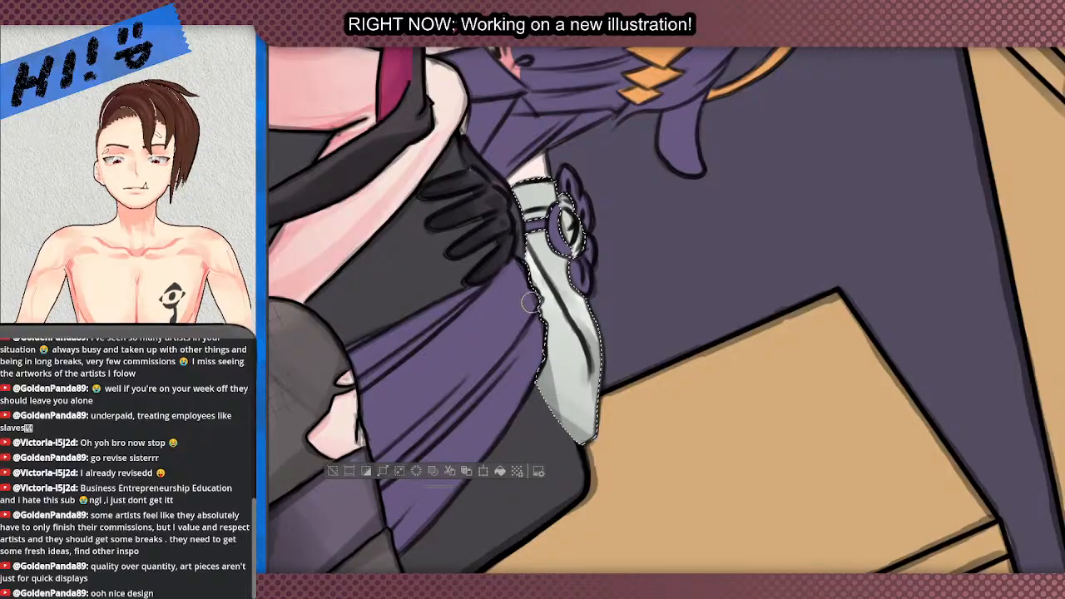
scroll(532, 283, "down", 3)
scroll(526, 255, "down", 3)
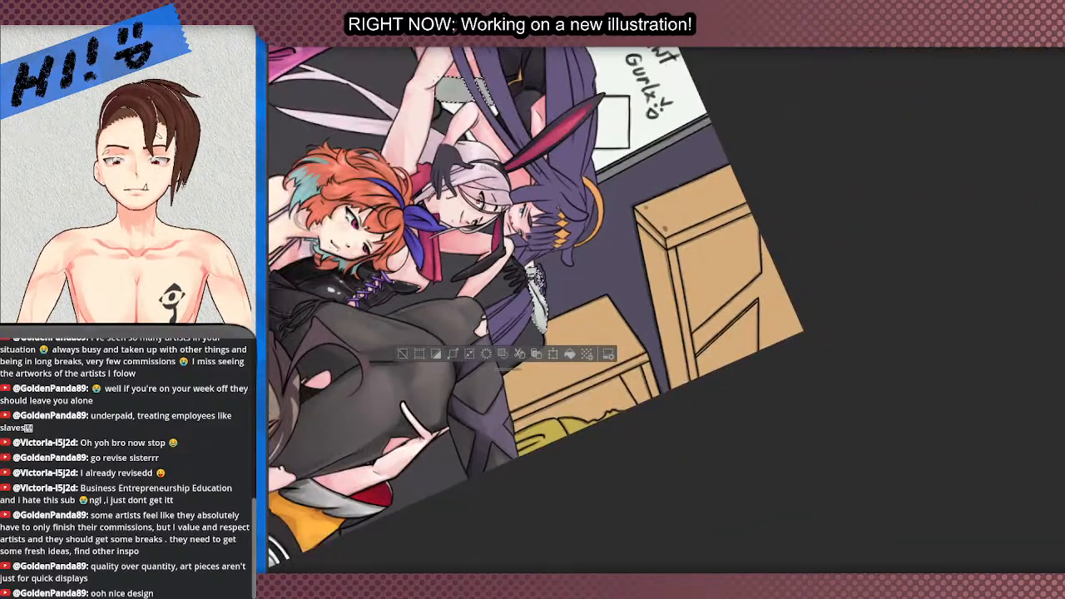
scroll(526, 316, "up", 4)
scroll(526, 346, "up", 4)
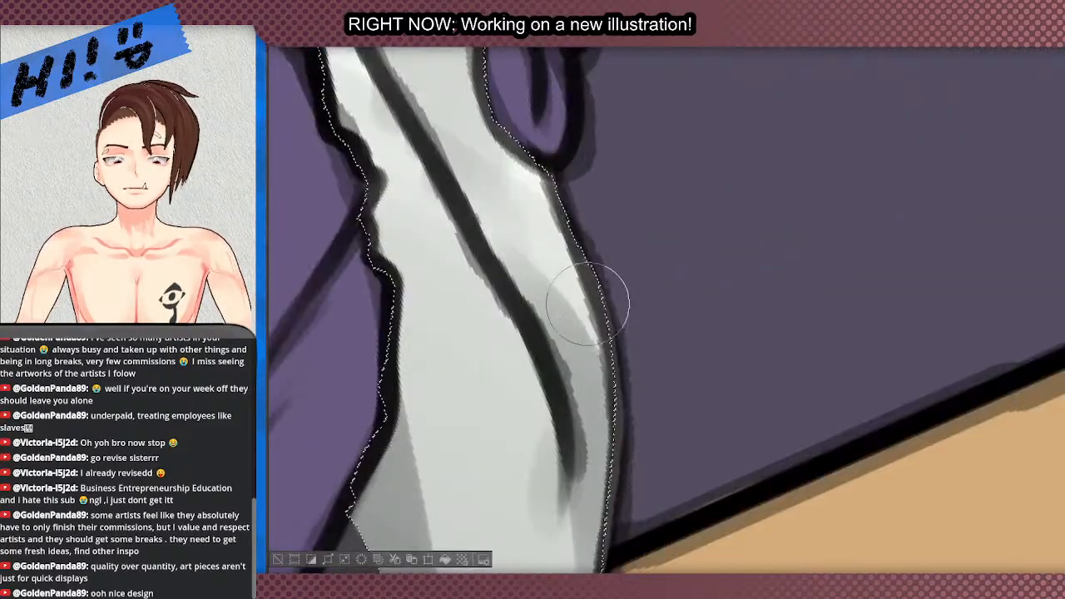
scroll(487, 305, "down", 2)
scroll(657, 392, "down", 2)
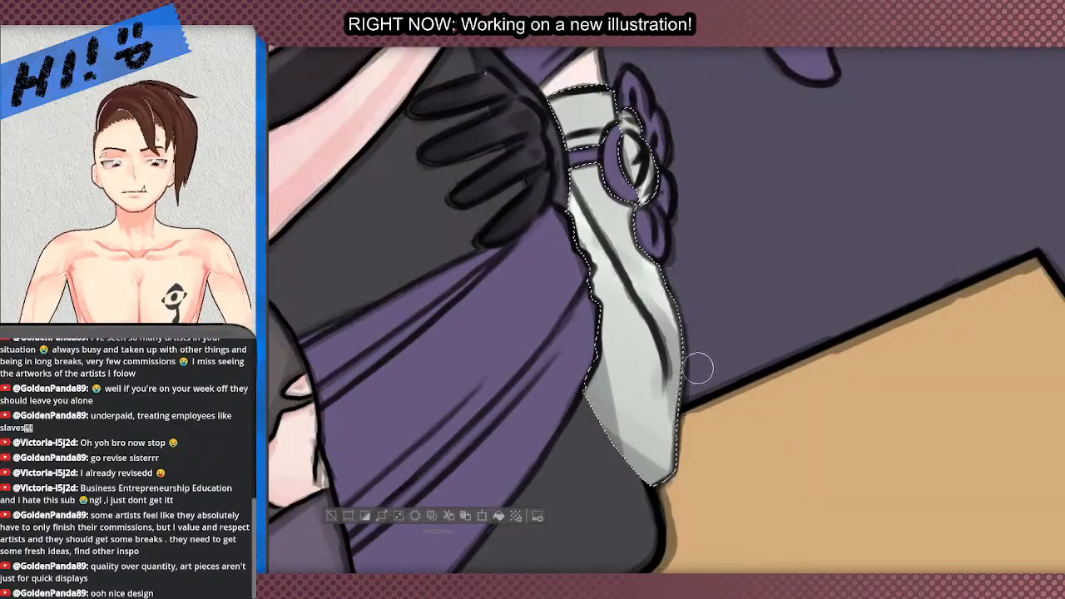
- Paint a lighter rim around the lower end of the sleeve's dark fold line
scroll(658, 392, "up", 2)
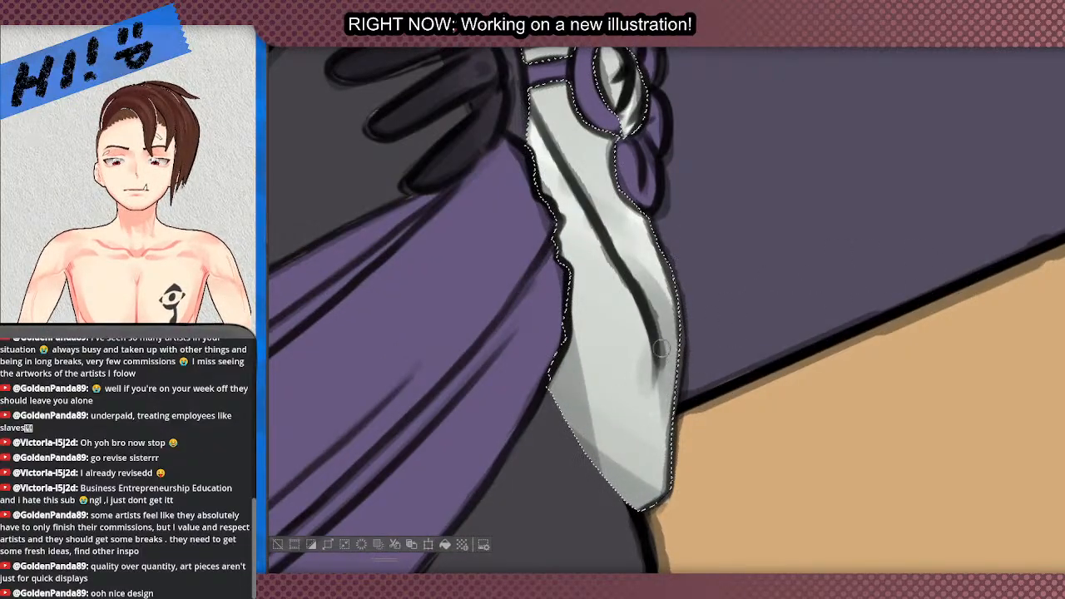
left_click_drag(648, 374, 634, 312)
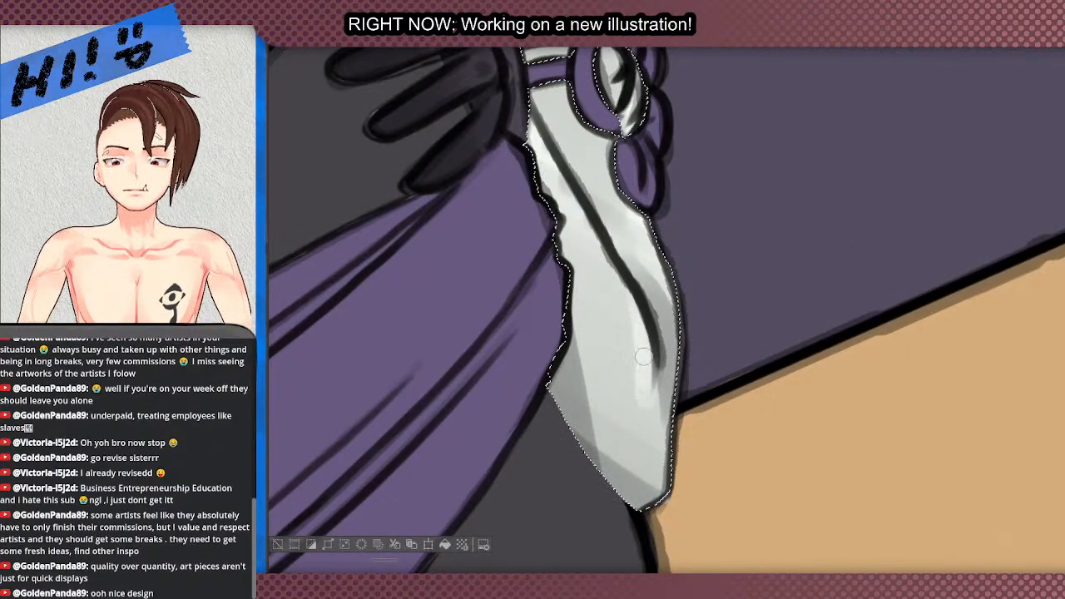
mouse_move(650, 407)
left_mouse_down()
mouse_move(665, 399)
mouse_move(670, 338)
left_mouse_up()
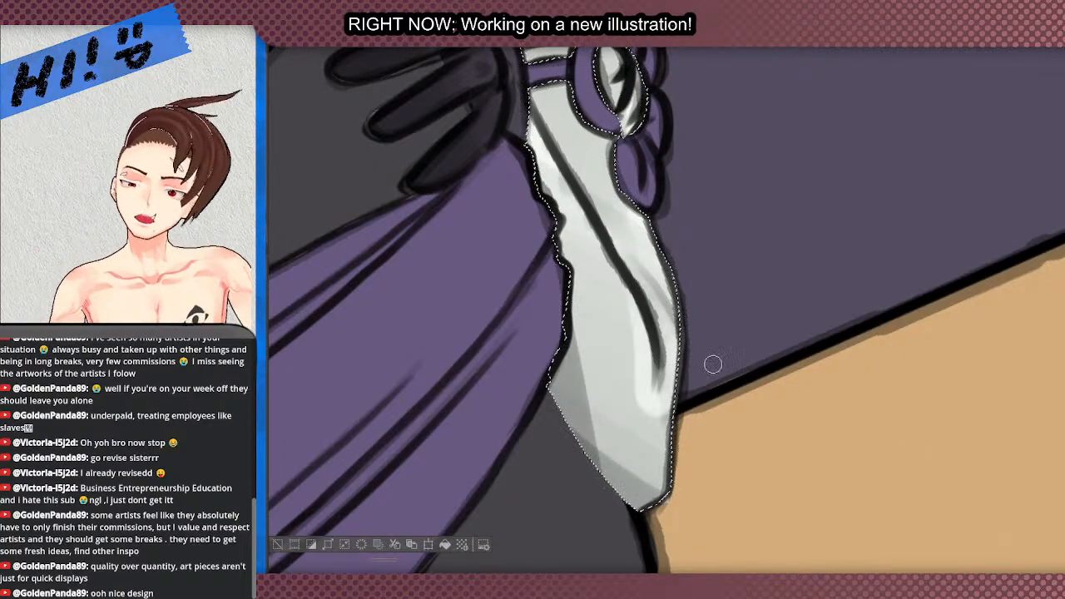
left_click_drag(655, 395, 658, 374)
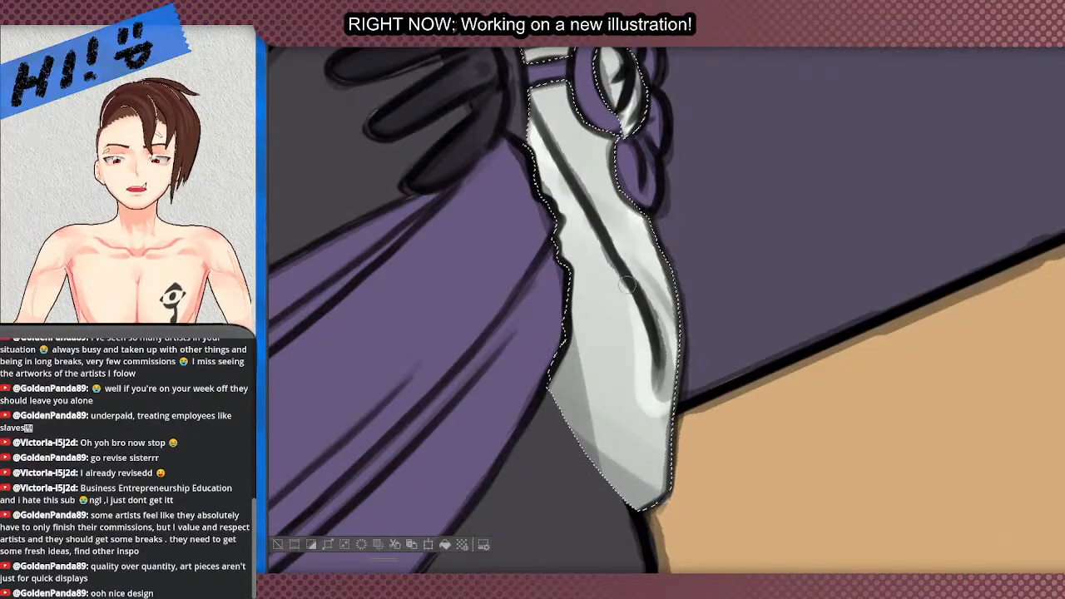
scroll(628, 283, "down", 2)
scroll(634, 295, "up", 2)
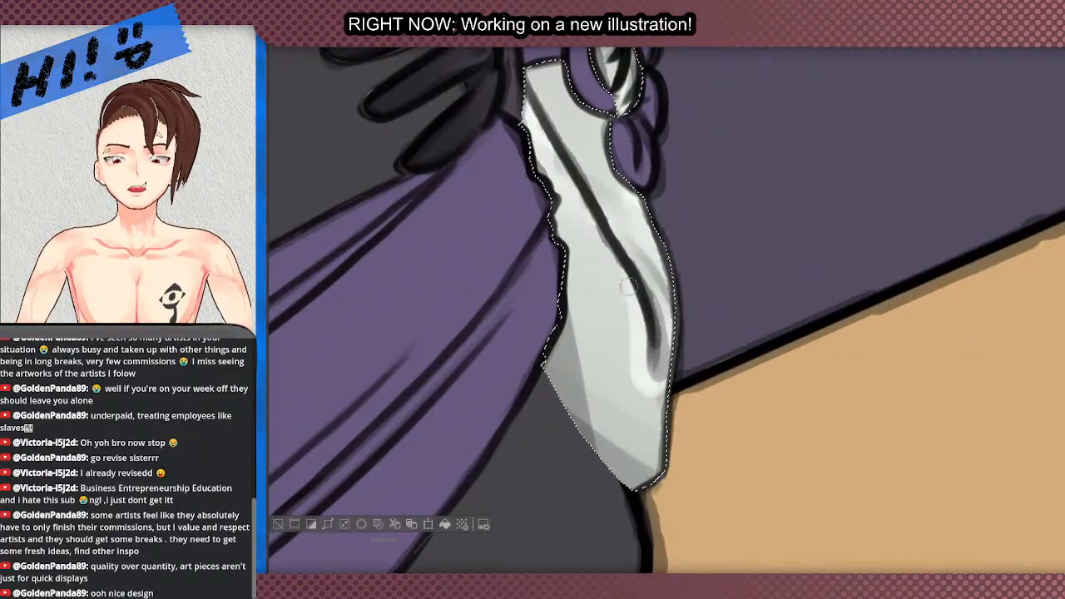
- Refine the grey shading on the sleeve's outer side and its pointed lower end, with the canvas rotated
scroll(610, 260, "down", 2)
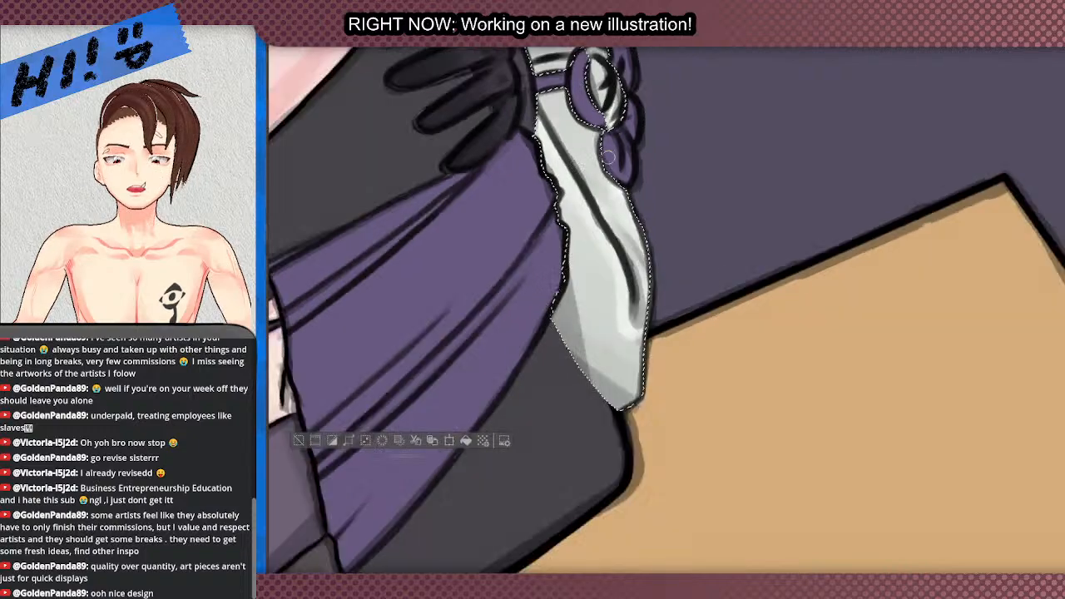
scroll(486, 501, "up", 2)
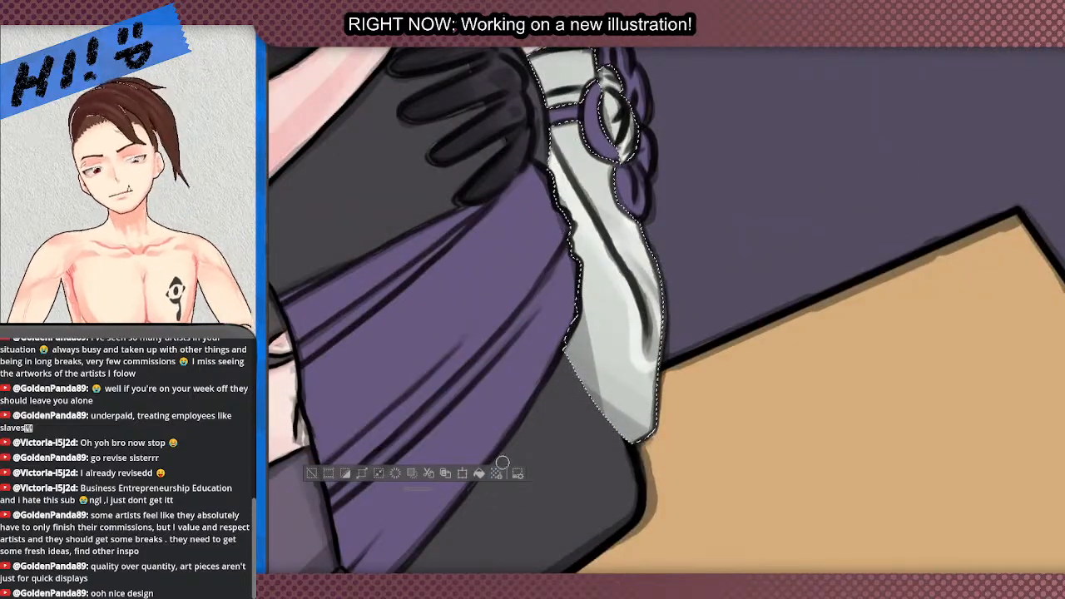
left_click_drag(612, 133, 658, 360)
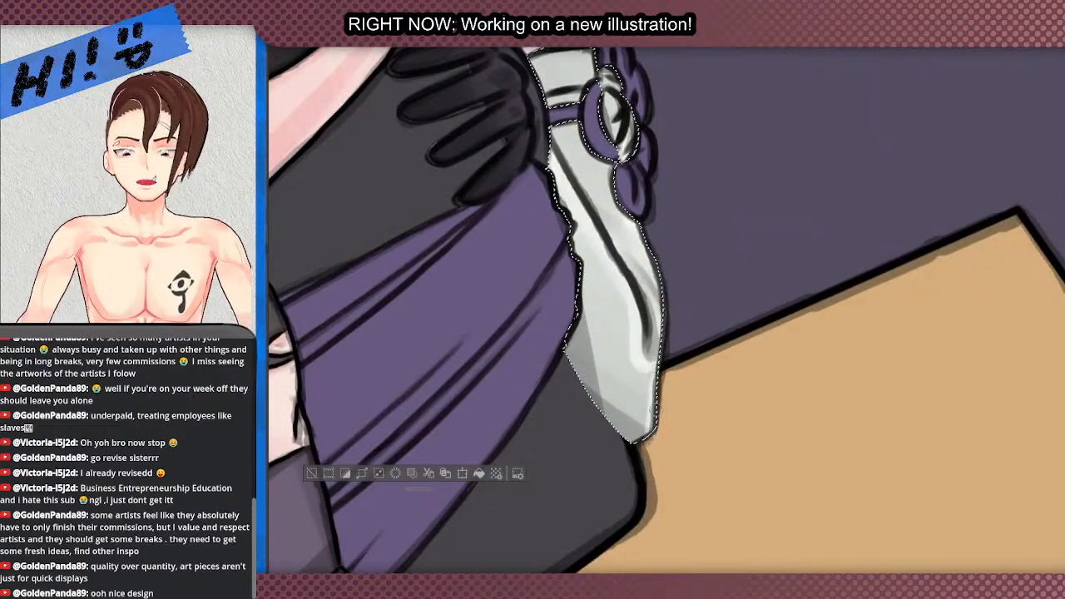
scroll(620, 416, "down", 4)
left_click_drag(597, 397, 653, 358)
left_click_drag(688, 250, 494, 415)
scroll(494, 415, "up", 2)
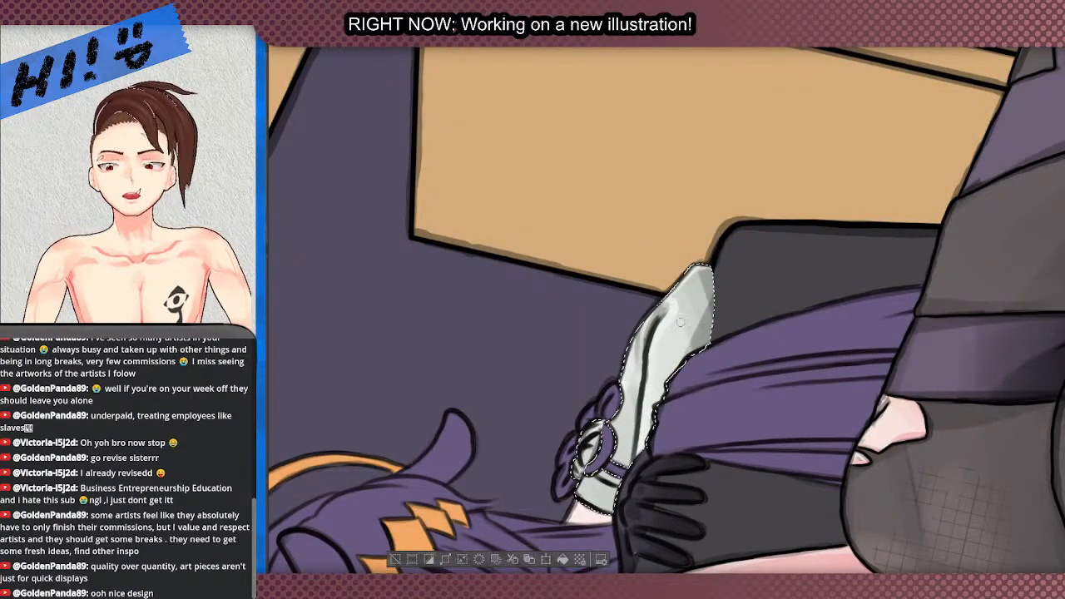
left_click_drag(680, 322, 711, 353)
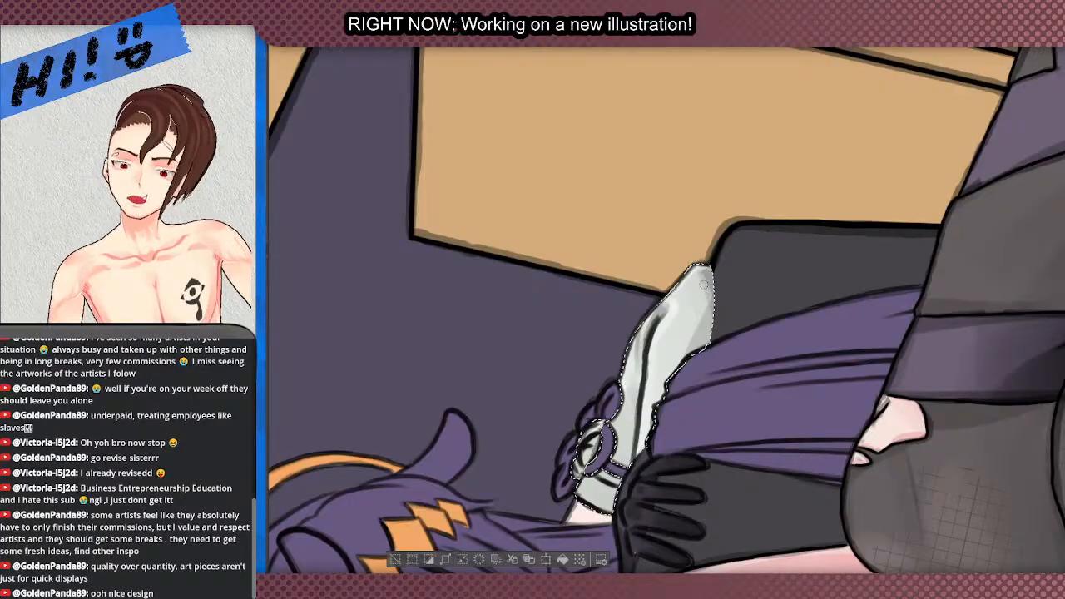
- Touch up the shading on the sleeve's cuff and along the sleeve edge beside the purple flower ornament
scroll(601, 337, "down", 3)
scroll(601, 379, "up", 3)
scroll(594, 385, "down", 2)
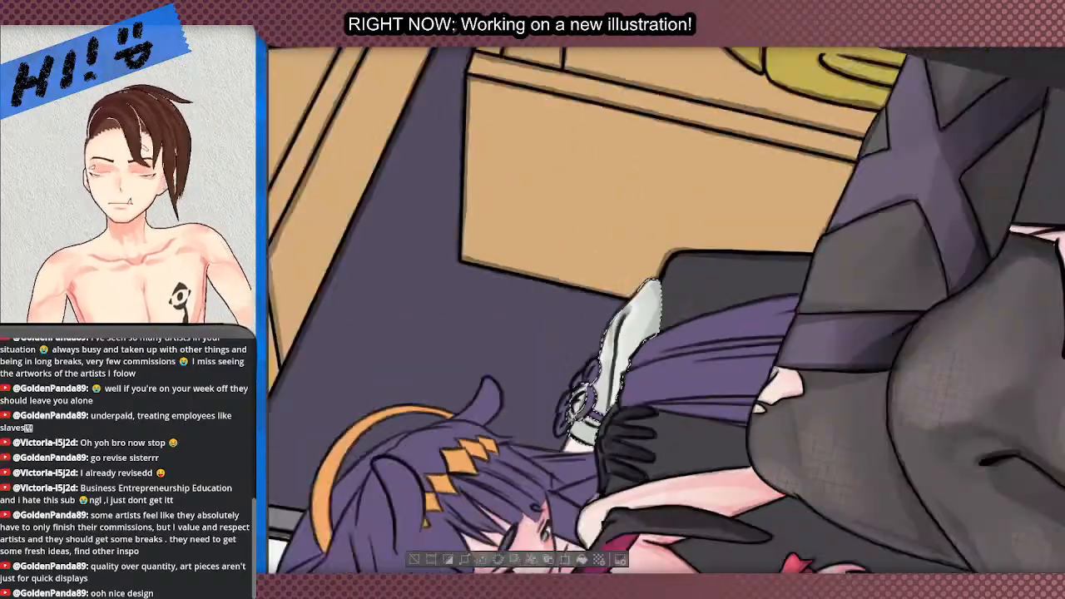
scroll(594, 385, "up", 2)
scroll(586, 384, "up", 1)
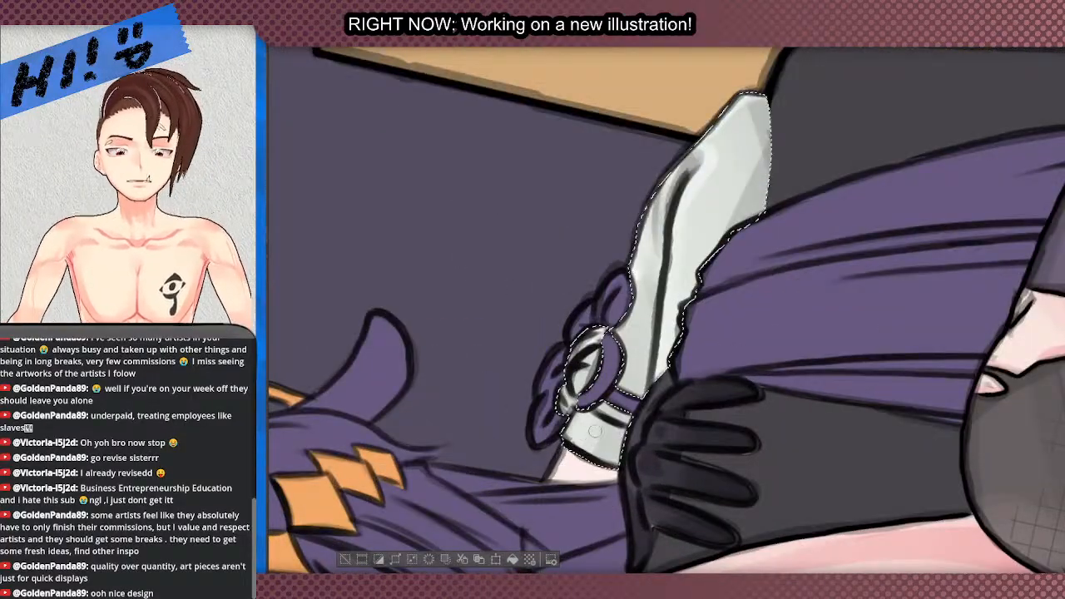
mouse_move(594, 430)
left_mouse_down()
mouse_move(636, 369)
mouse_move(641, 394)
mouse_move(630, 327)
mouse_move(647, 285)
mouse_move(654, 202)
mouse_move(645, 312)
mouse_move(646, 258)
mouse_move(645, 283)
left_mouse_up()
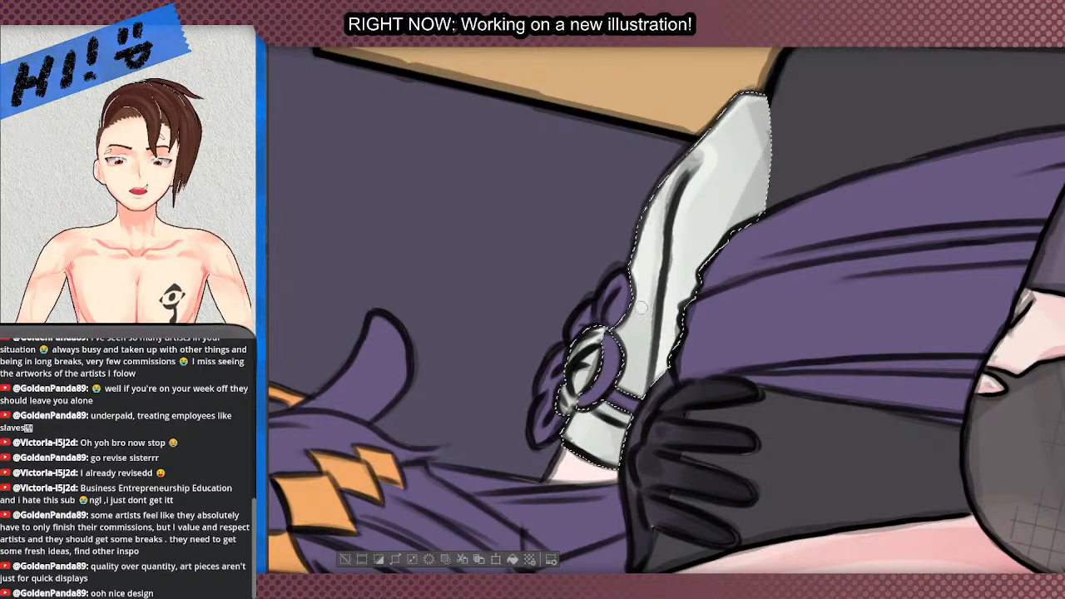
scroll(637, 349, "down", 3)
scroll(639, 354, "up", 3)
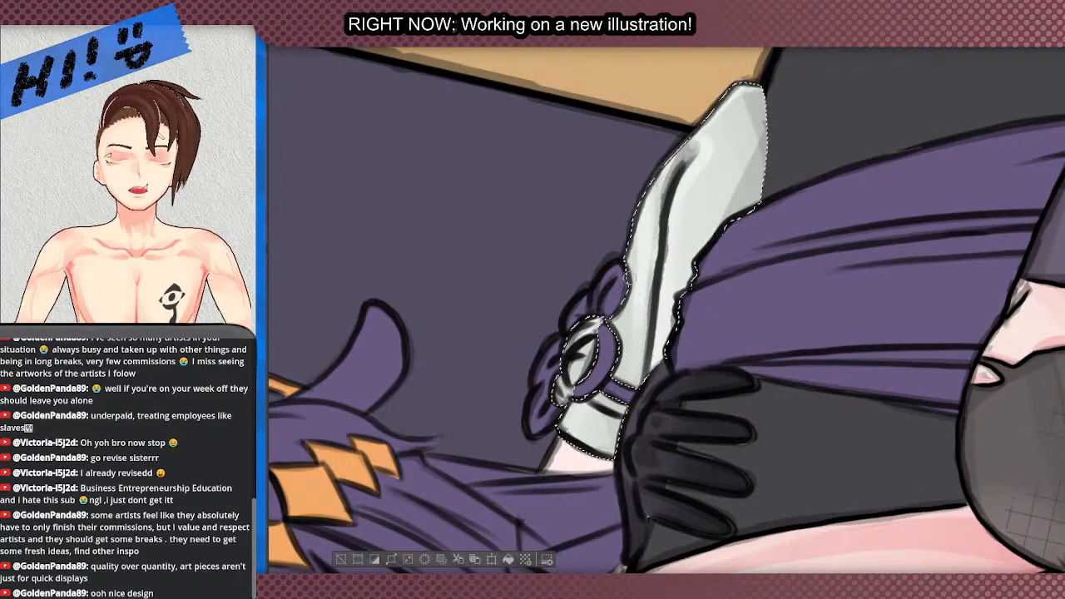
- Examine the shaded sleeve up close and against the surrounding characters
scroll(638, 189, "up", 2)
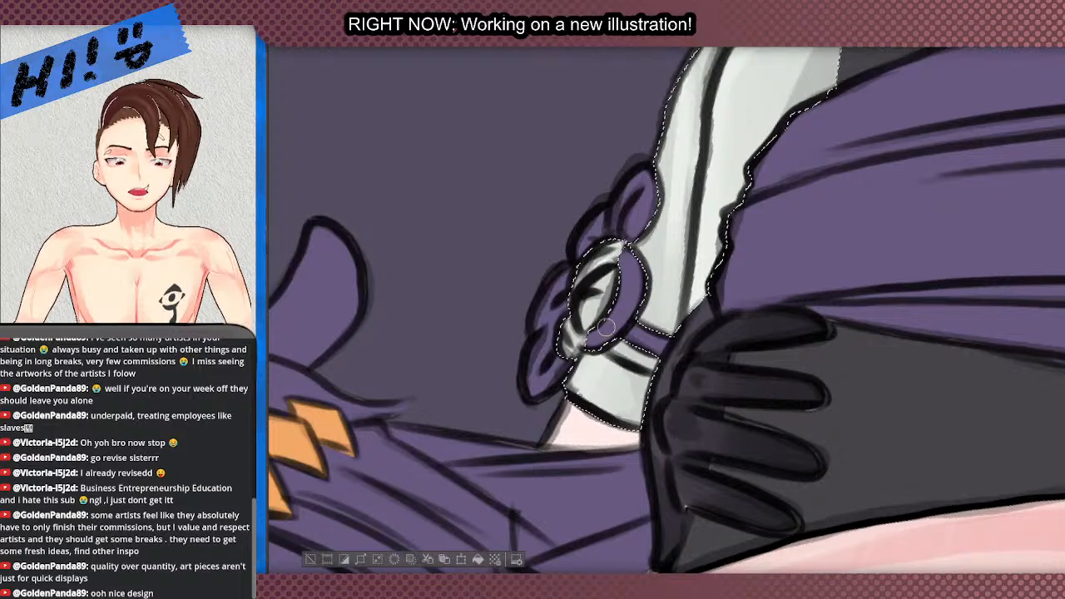
scroll(605, 329, "down", 2)
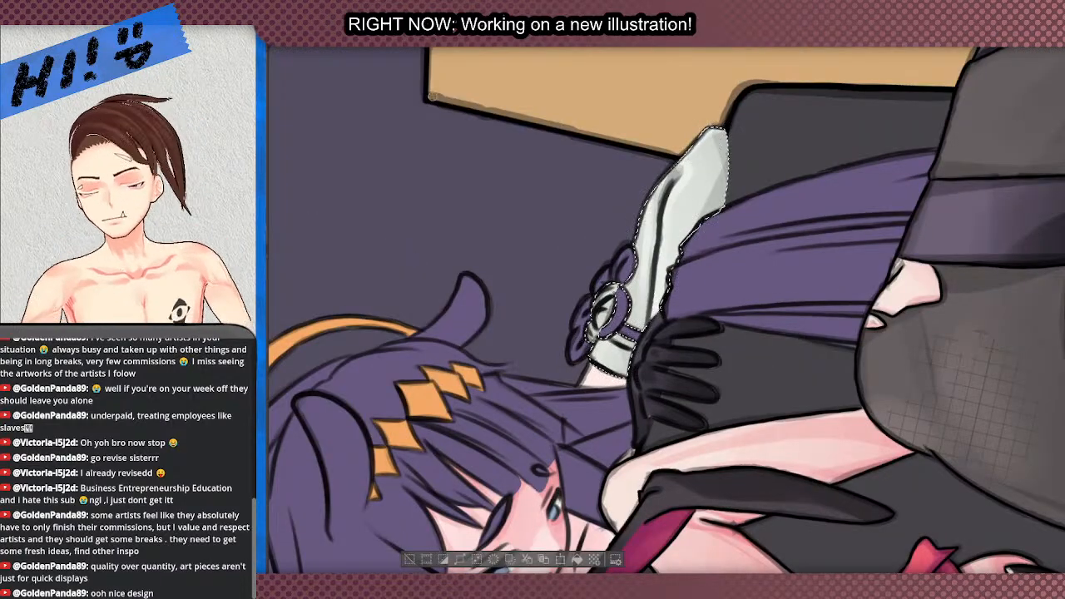
scroll(583, 249, "down", 2)
scroll(583, 249, "up", 2)
scroll(583, 250, "down", 2)
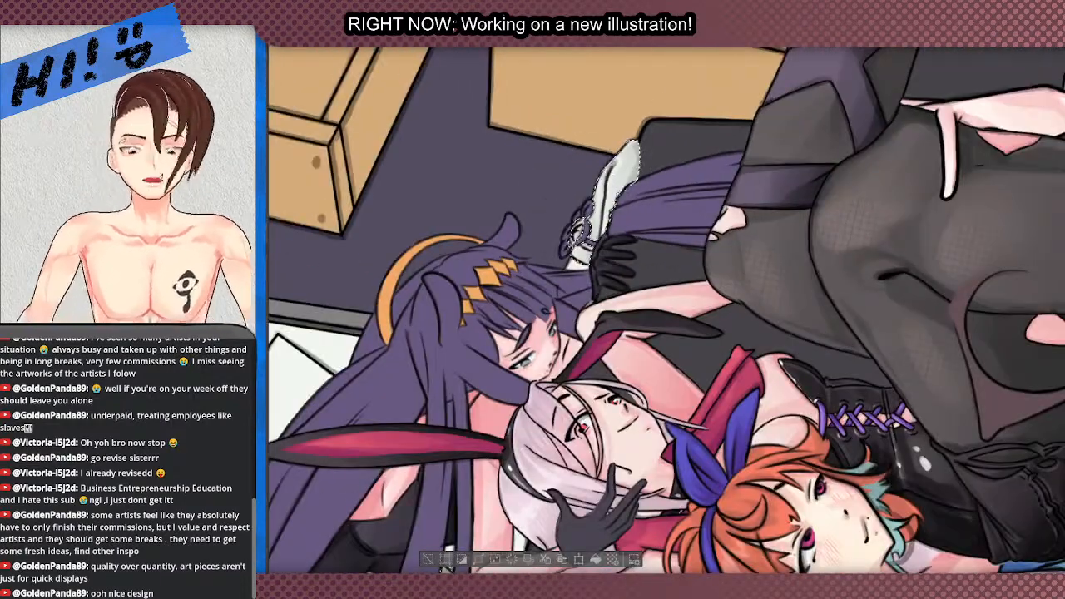
scroll(570, 233, "up", 3)
scroll(640, 232, "up", 1)
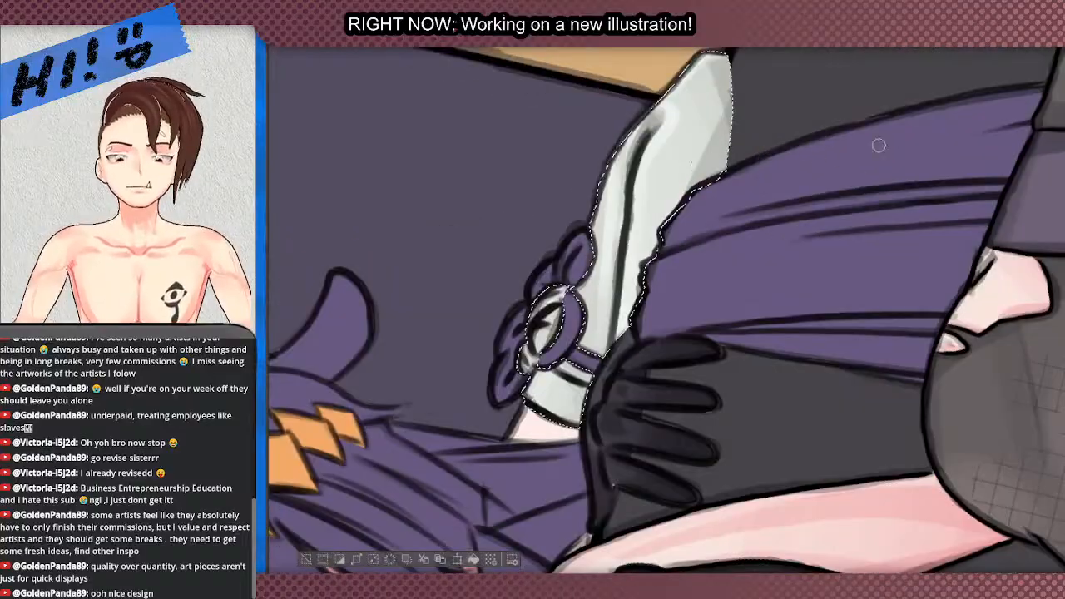
- Deepen the grey shading beside the fold line on the sleeve section next to the cuff band
scroll(716, 263, "up", 1)
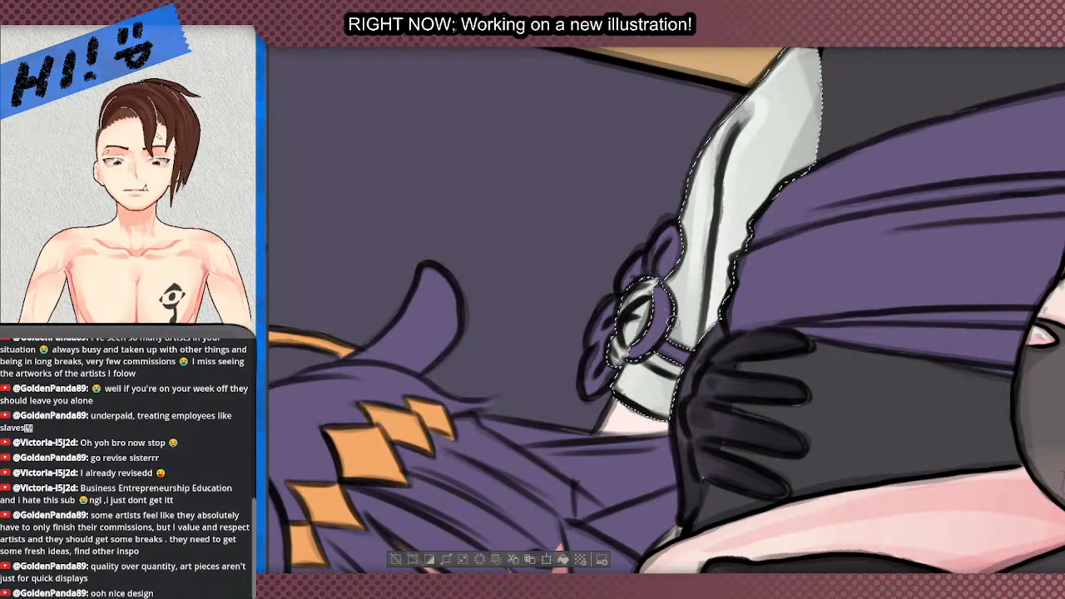
scroll(589, 340, "down", 2)
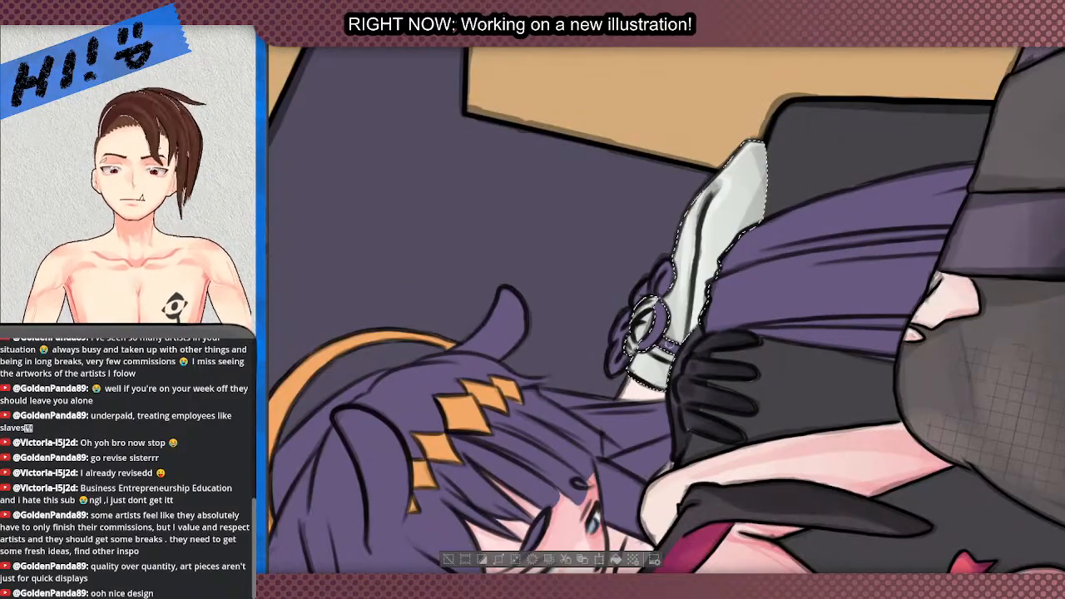
scroll(577, 369, "up", 2)
scroll(577, 371, "down", 2)
scroll(578, 373, "up", 3)
scroll(577, 373, "down", 2)
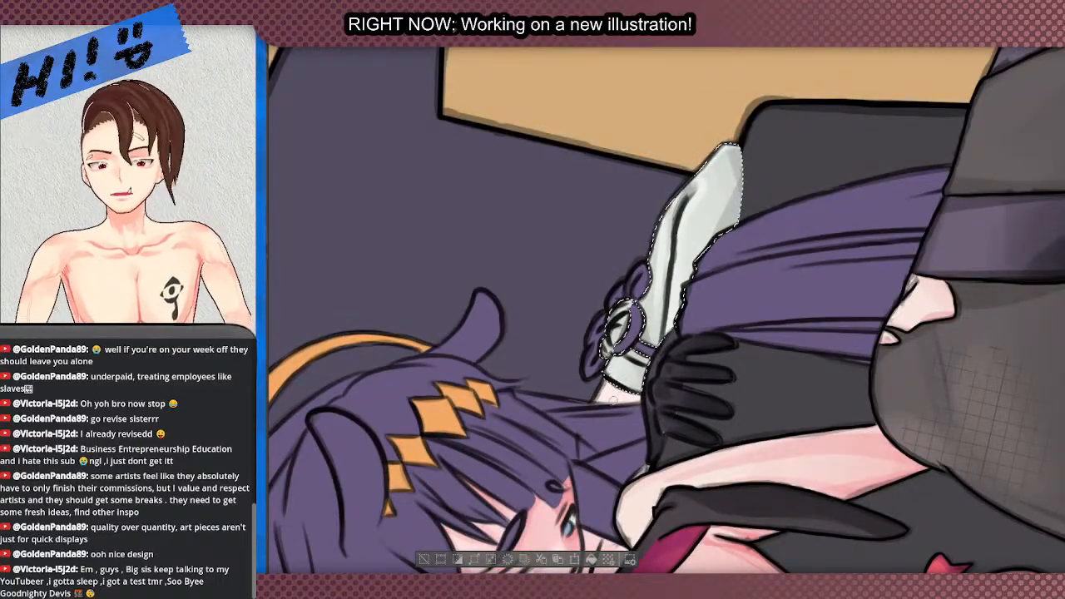
scroll(615, 363, "up", 3)
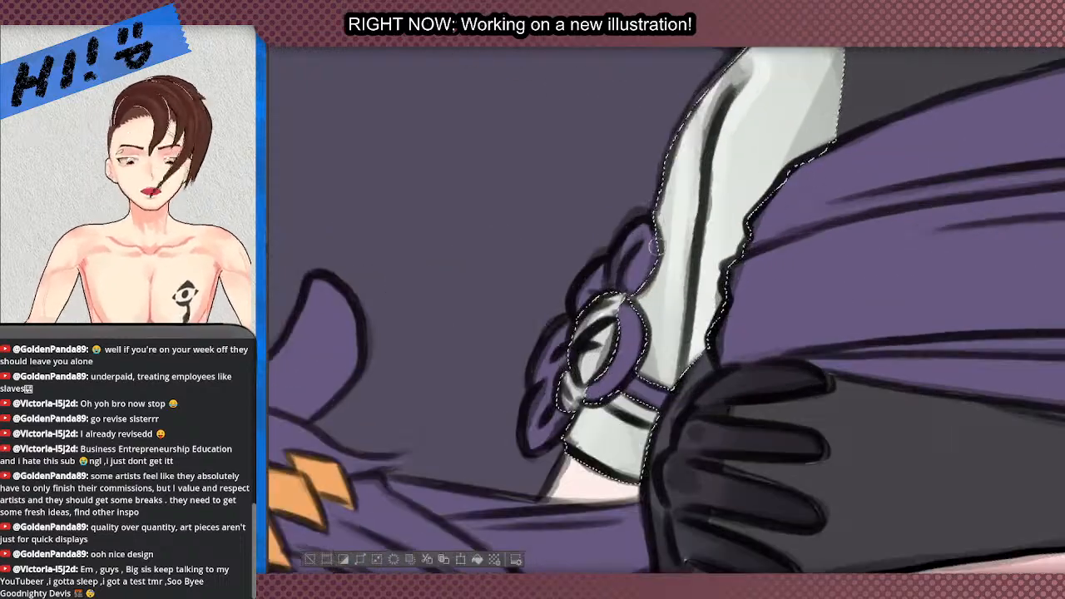
- Paint darker grey shading on the white centre of the purple flower ornament at the cuff
scroll(640, 331, "up", 2)
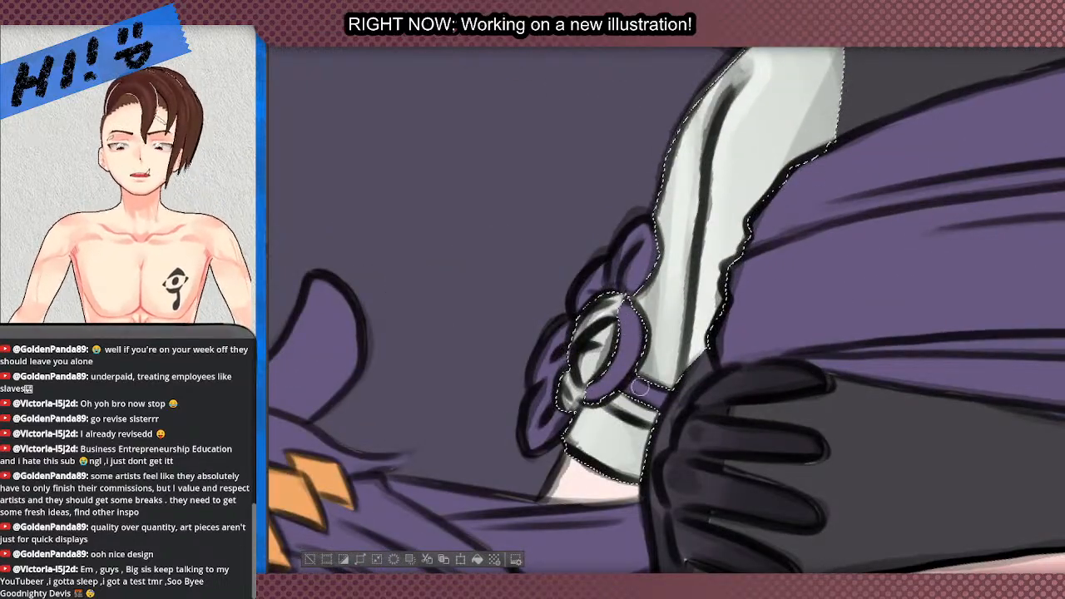
scroll(637, 331, "down", 2)
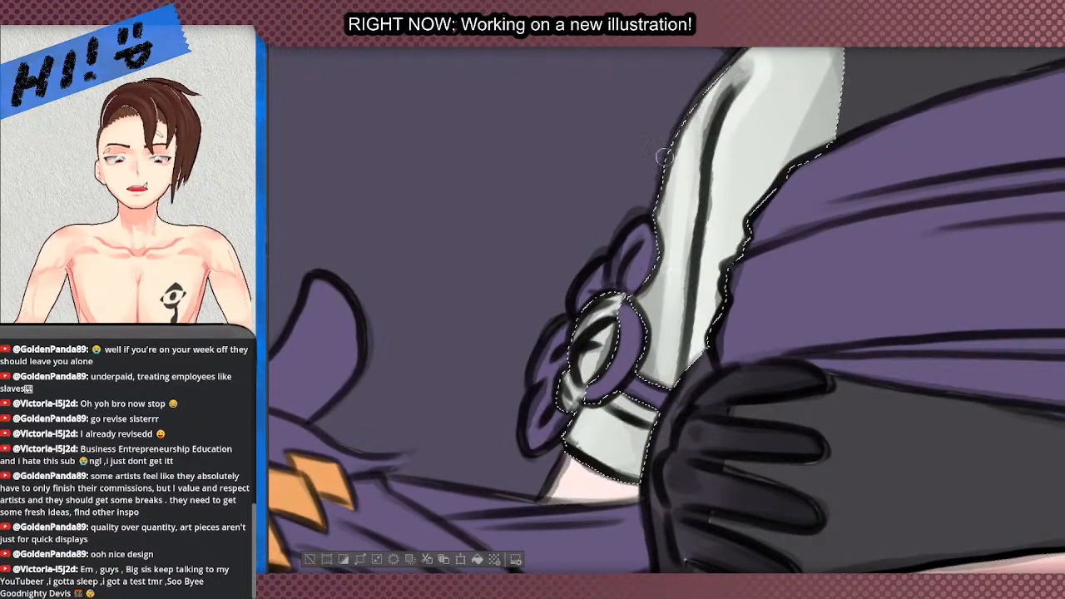
scroll(664, 157, "up", 2)
scroll(620, 283, "down", 2)
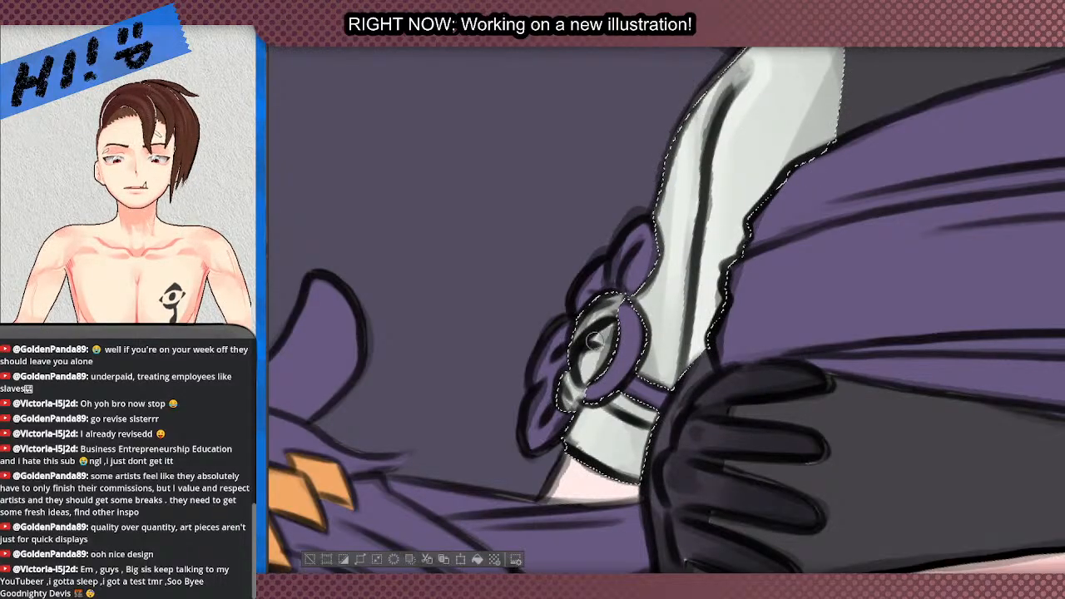
scroll(592, 339, "down", 2)
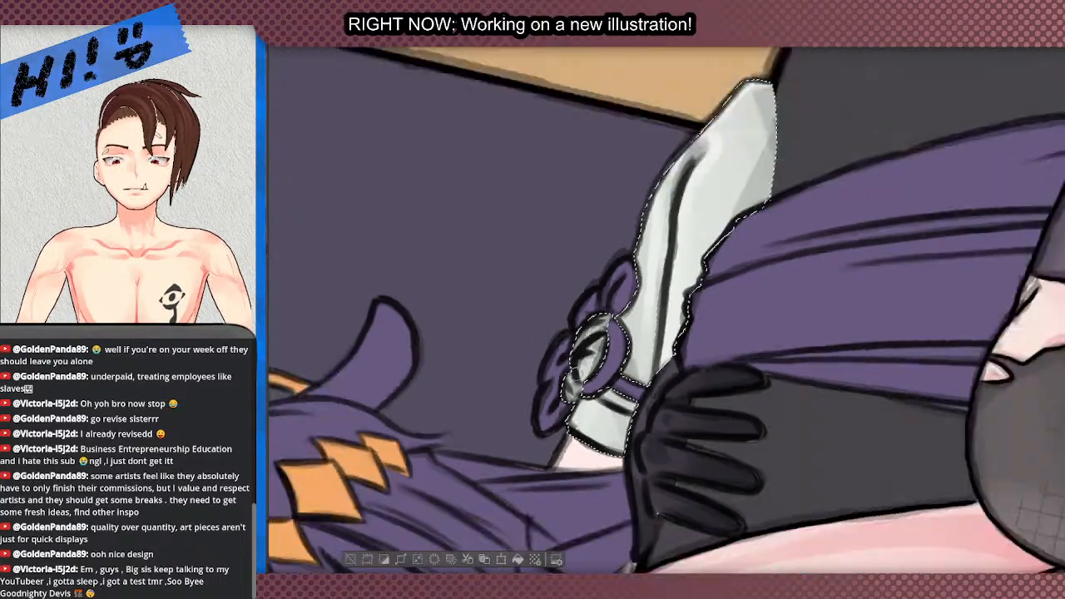
- Shade the edge of the white cuff beside the black glove with grey
scroll(637, 360, "down", 3)
scroll(637, 359, "up", 4)
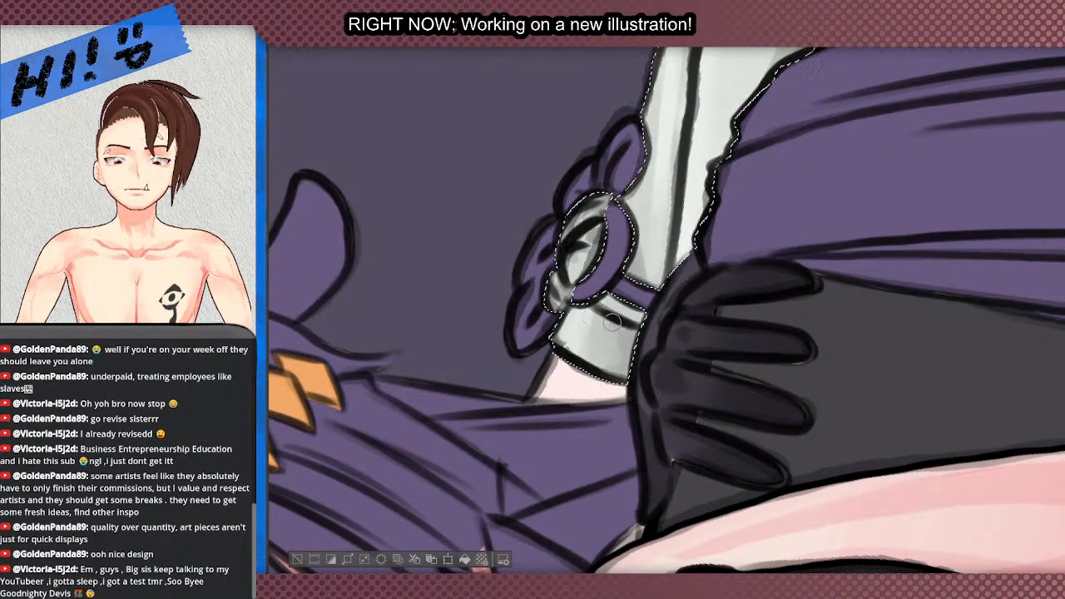
left_click_drag(629, 329, 623, 371)
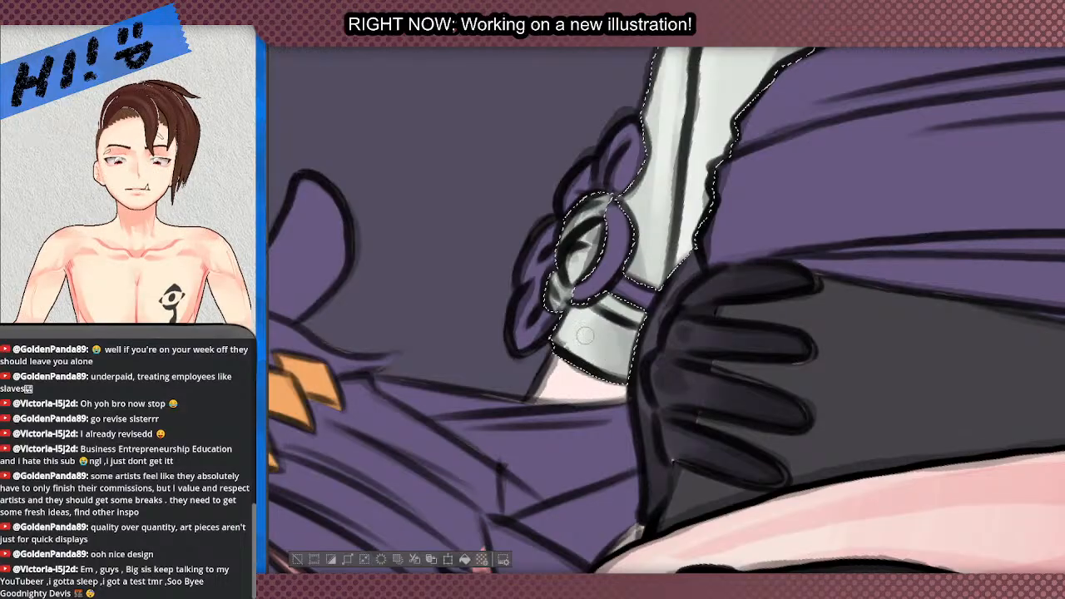
- Examine the shaded sleeve and cuff against the neighbouring characters and within the whole illustration
scroll(565, 329, "down", 4)
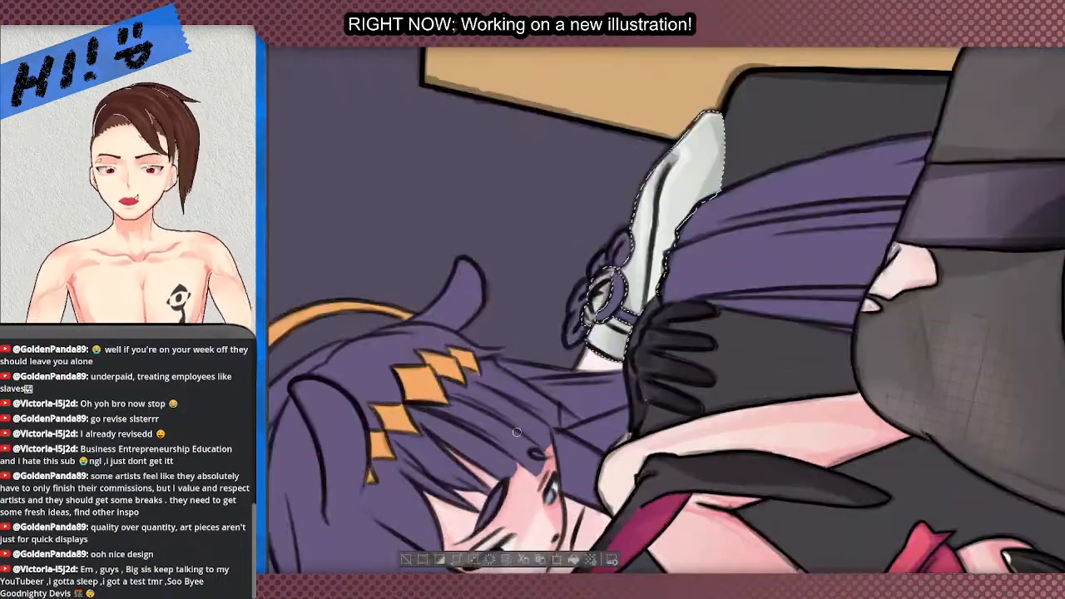
scroll(516, 432, "up", 3)
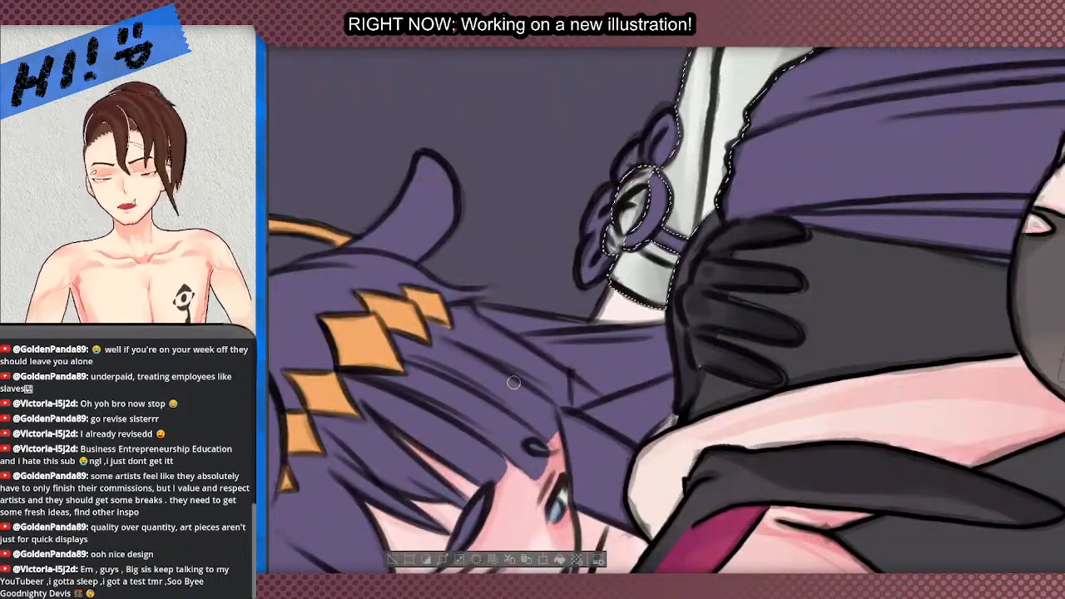
scroll(505, 433, "down", 2)
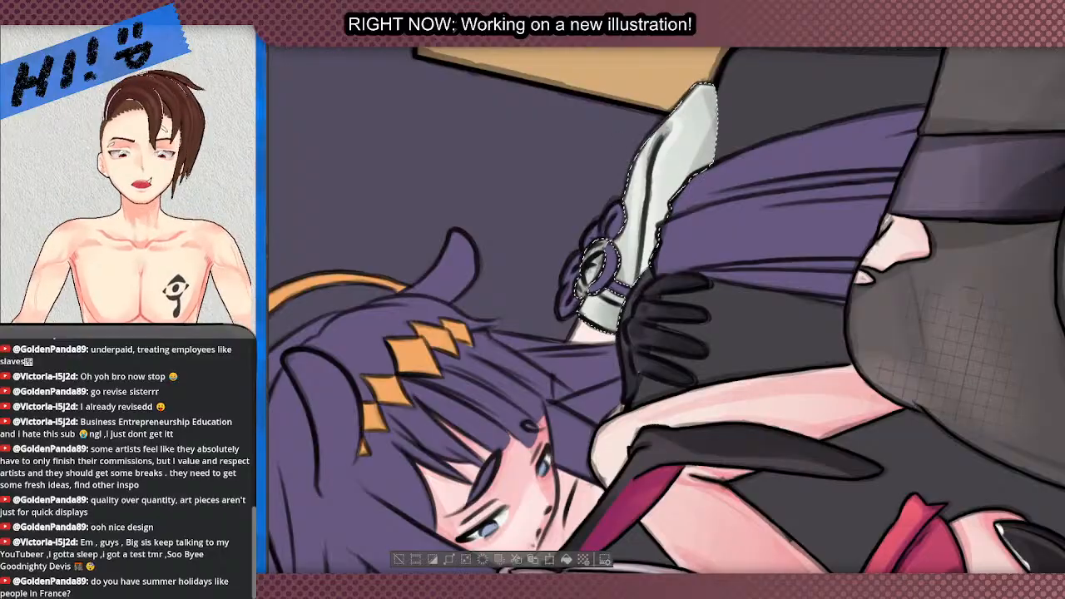
key("r")
scroll(408, 169, "down", 3)
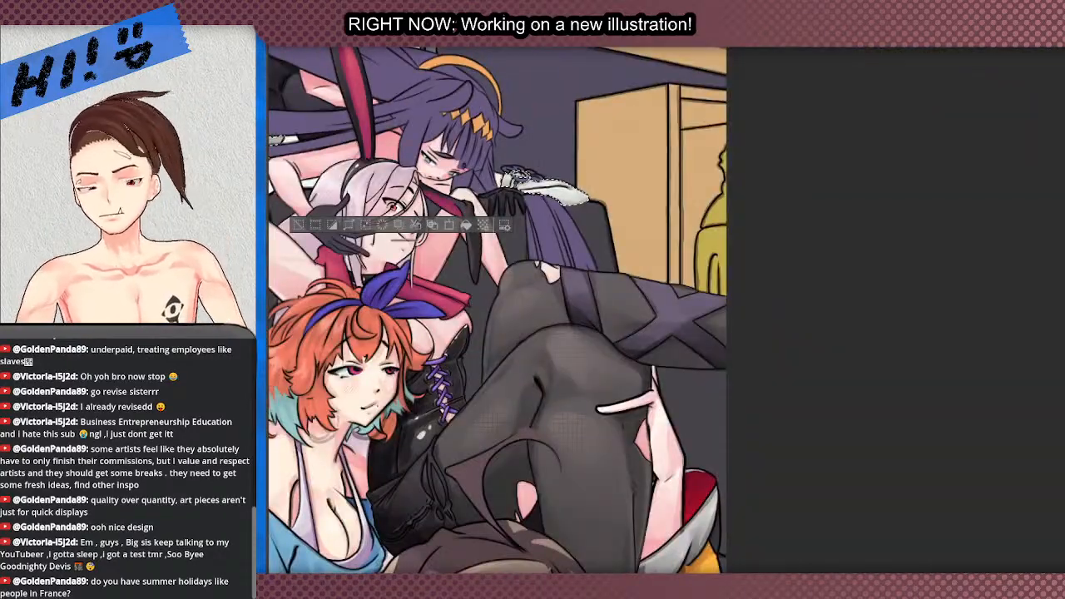
scroll(497, 310, "down", 5)
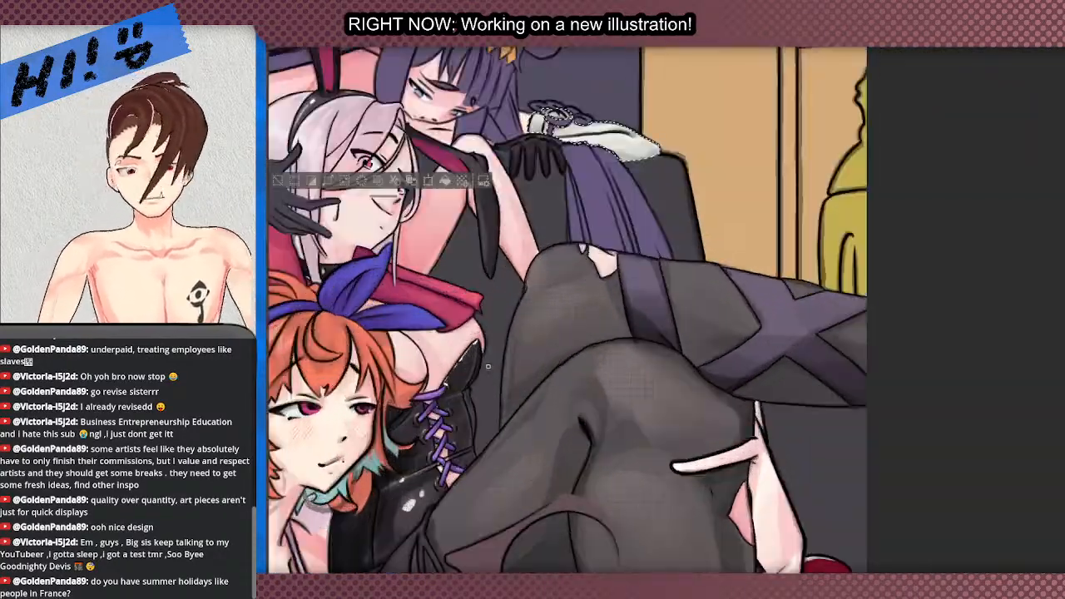
scroll(453, 358, "up", 3)
scroll(454, 358, "down", 4)
scroll(454, 358, "up", 4)
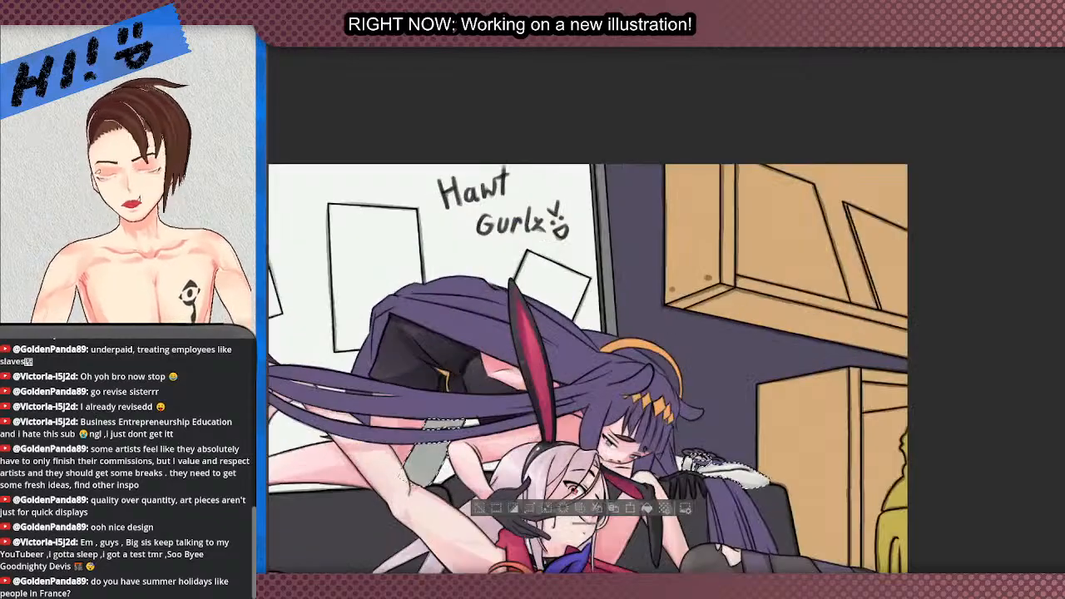
scroll(454, 358, "down", 2)
scroll(454, 358, "down", 2)
scroll(400, 412, "up", 3)
scroll(366, 400, "down", 3)
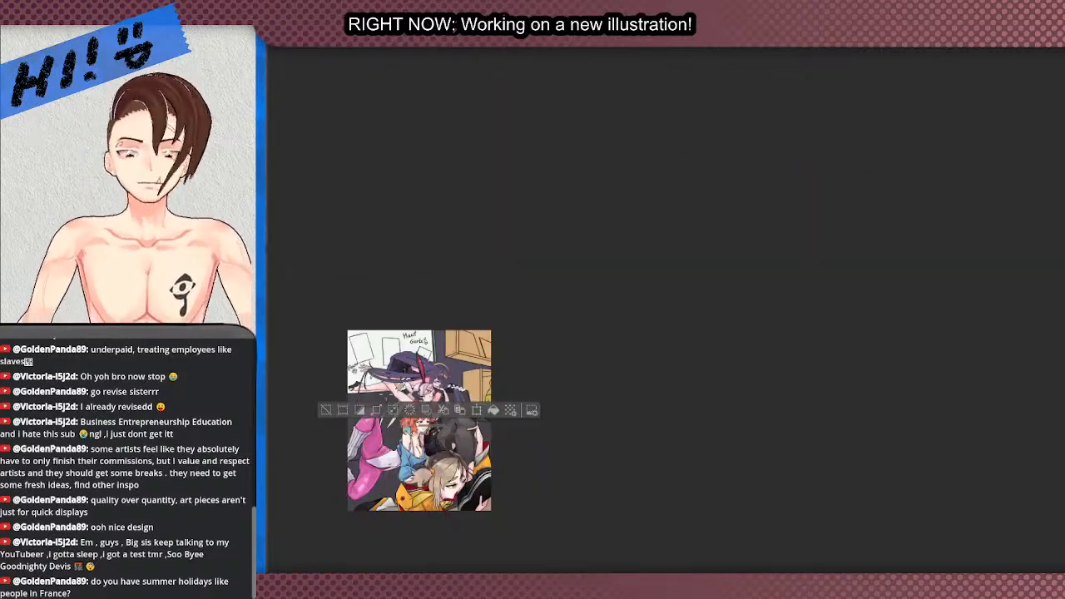
scroll(327, 405, "up", 4)
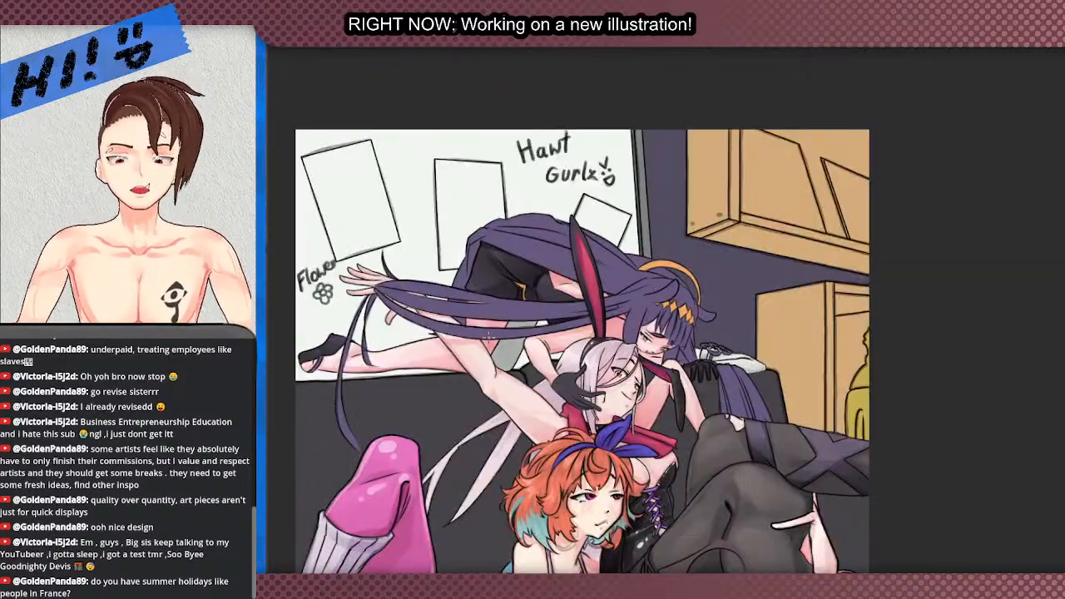
- Paint a grey cast shadow on the white sleeve along the underside of the purple flower ornament
scroll(740, 262, "up", 6)
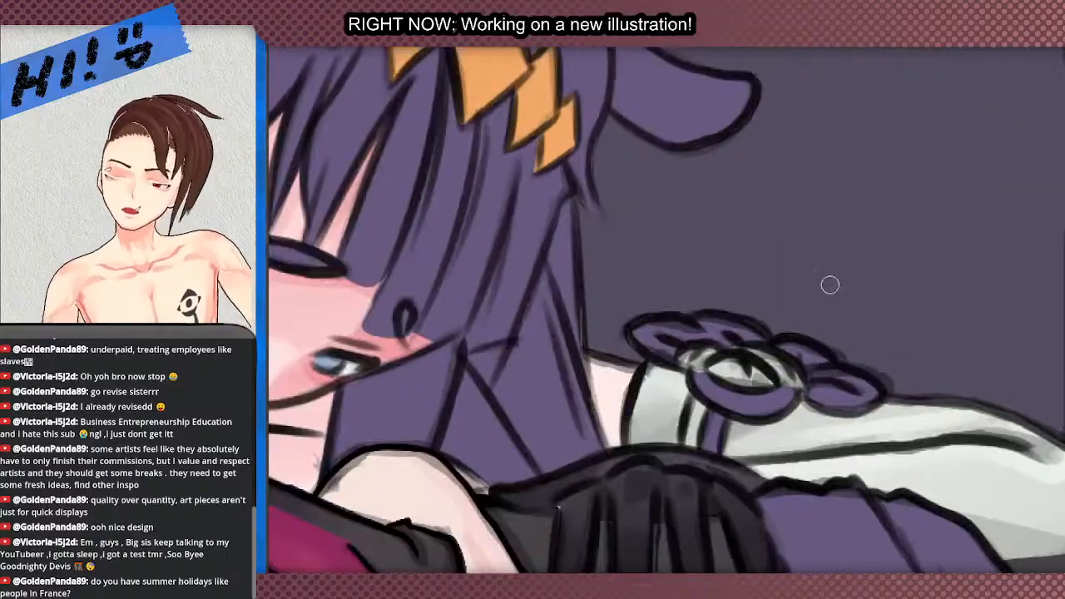
scroll(830, 283, "down", 2)
scroll(649, 256, "up", 8)
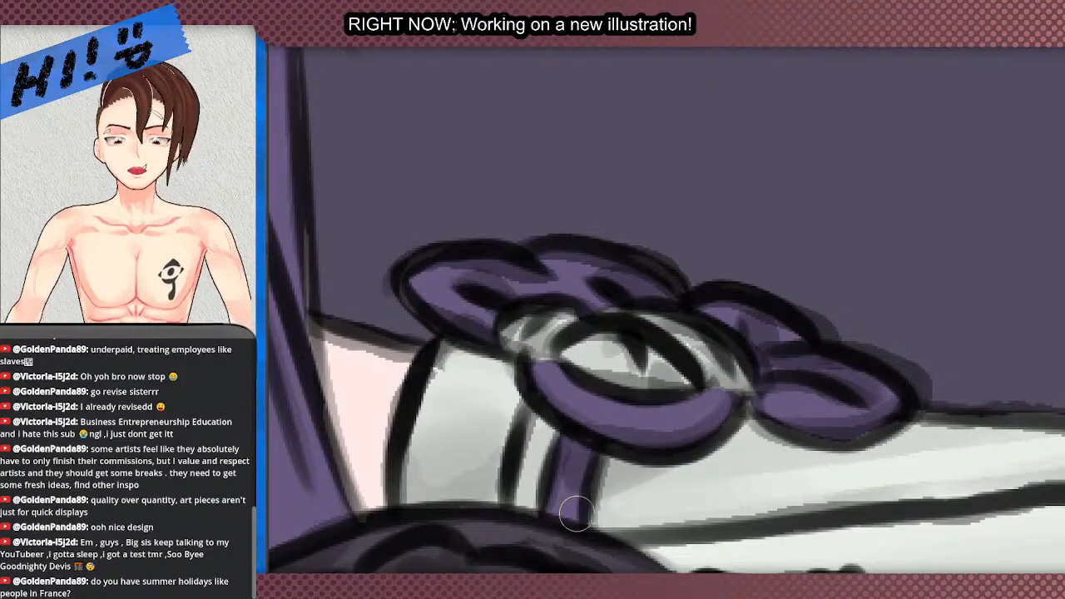
scroll(550, 364, "down", 3)
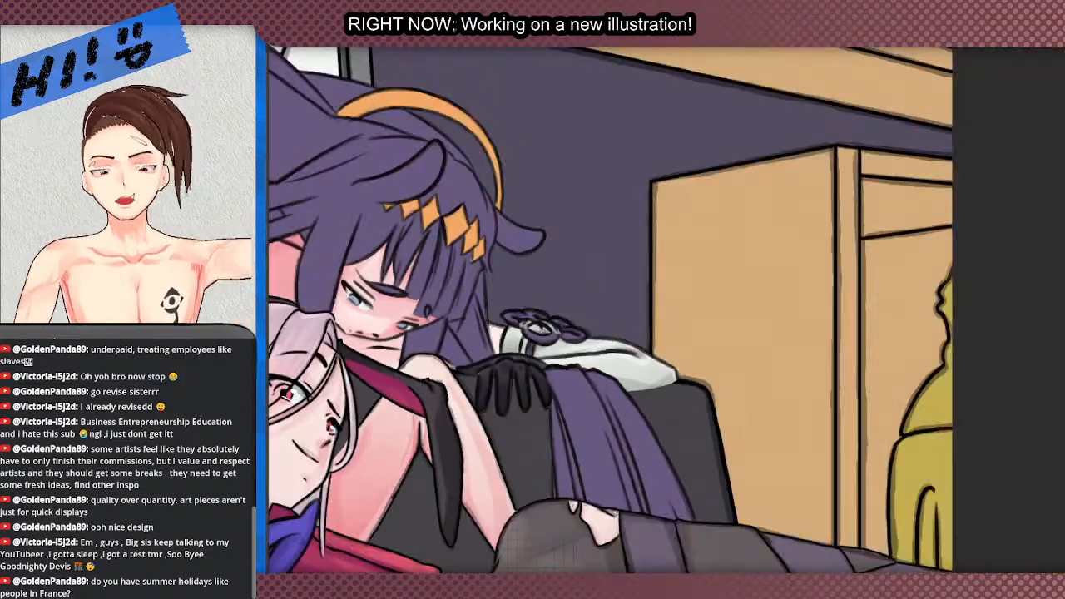
scroll(488, 333, "up", 2)
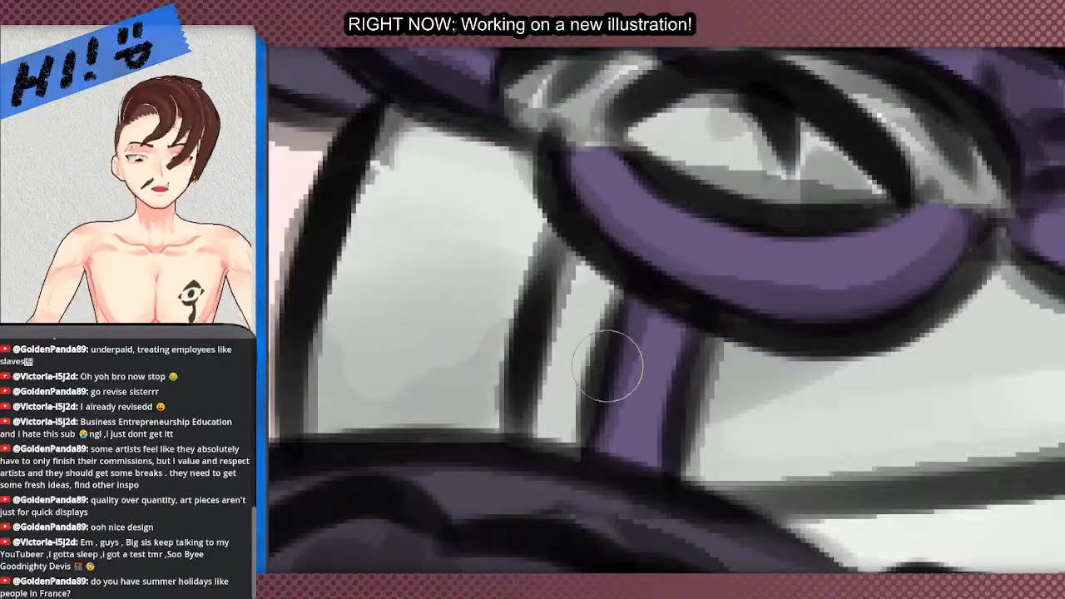
scroll(613, 369, "up", 4)
mouse_move(613, 308)
left_mouse_down()
mouse_move(674, 453)
mouse_move(587, 278)
mouse_move(734, 417)
mouse_move(573, 260)
mouse_move(605, 301)
mouse_move(804, 374)
mouse_move(898, 270)
left_mouse_up()
scroll(899, 270, "down", 3)
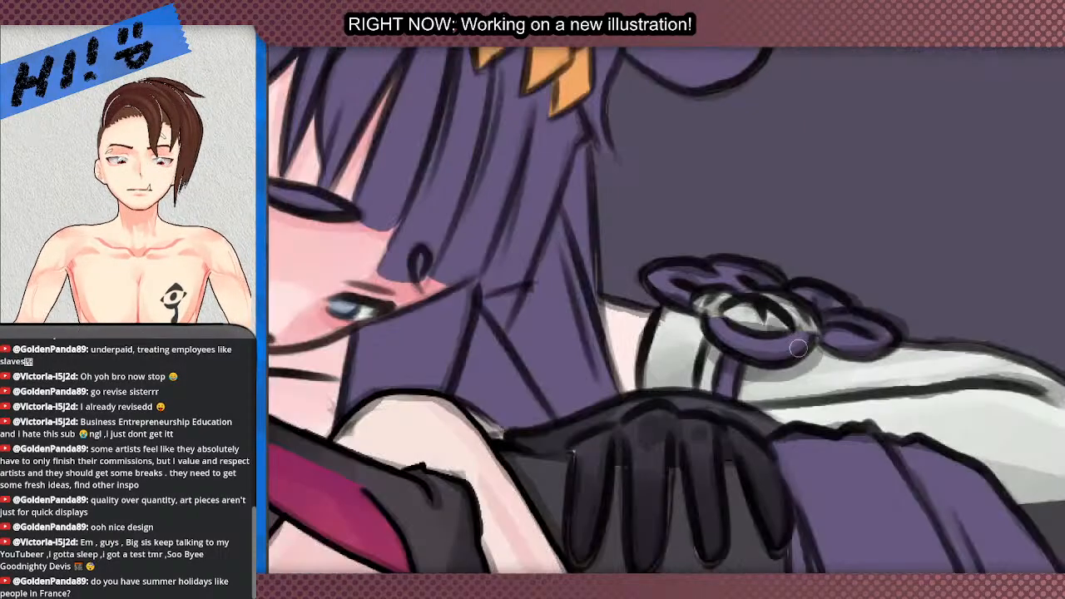
scroll(837, 360, "up", 3)
mouse_move(631, 309)
left_mouse_down()
mouse_move(789, 355)
mouse_move(980, 321)
left_mouse_up()
scroll(980, 322, "down", 3)
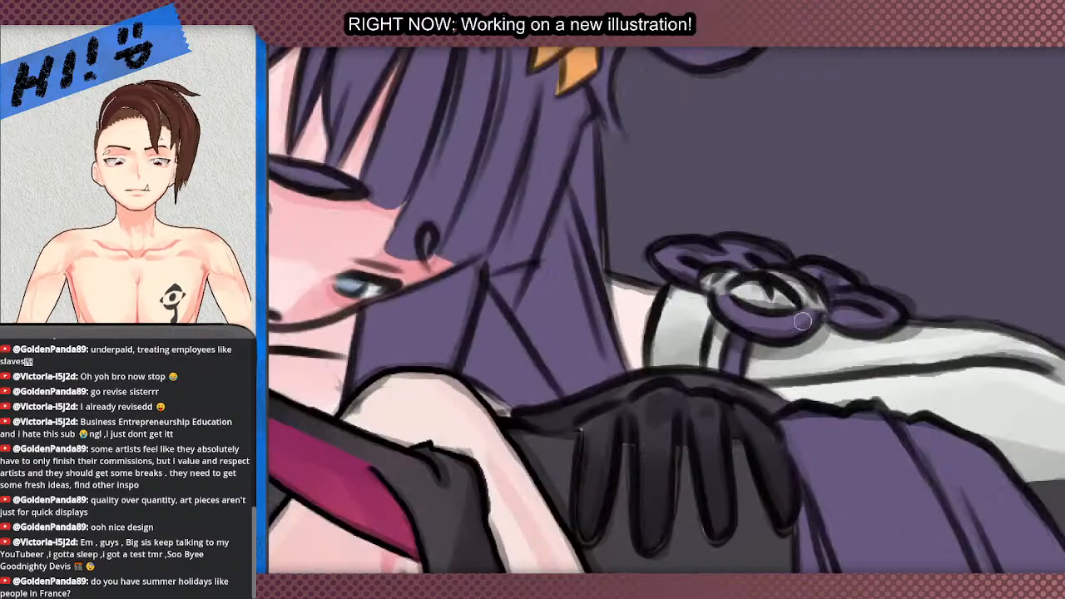
- Paint a grey shadow on the white cuff beneath the flower ornament's petals, next to the wrist, replacing the first stroke
scroll(763, 299, "up", 3)
mouse_move(664, 281)
left_mouse_down()
mouse_move(708, 336)
mouse_move(744, 346)
left_mouse_up()
key("ctrl+z")
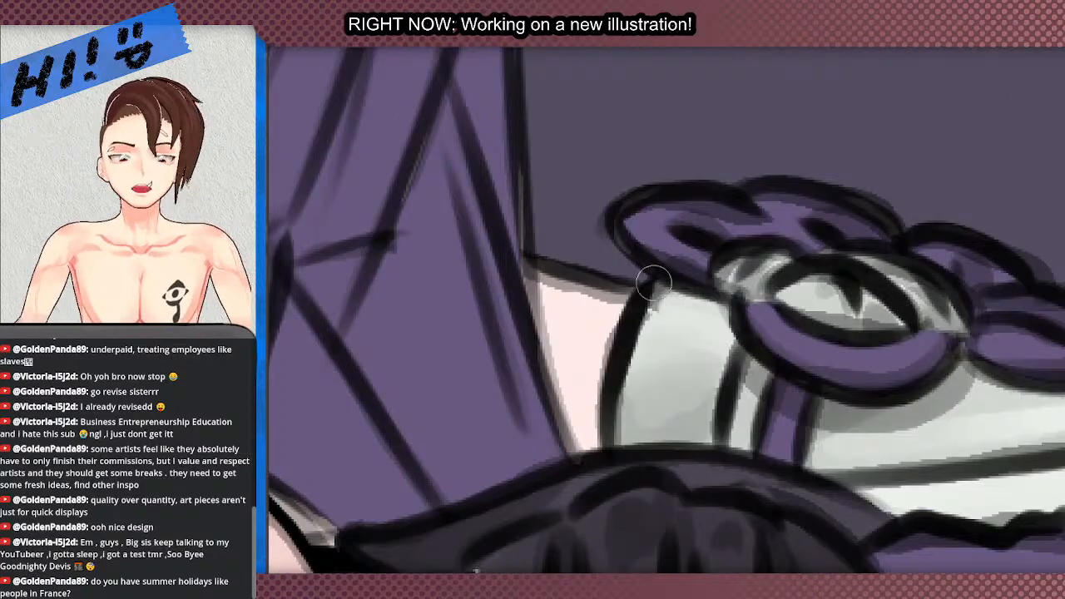
mouse_move(650, 281)
left_mouse_down()
mouse_move(708, 336)
mouse_move(732, 333)
left_mouse_up()
scroll(643, 291, "down", 3)
scroll(643, 291, "down", 2)
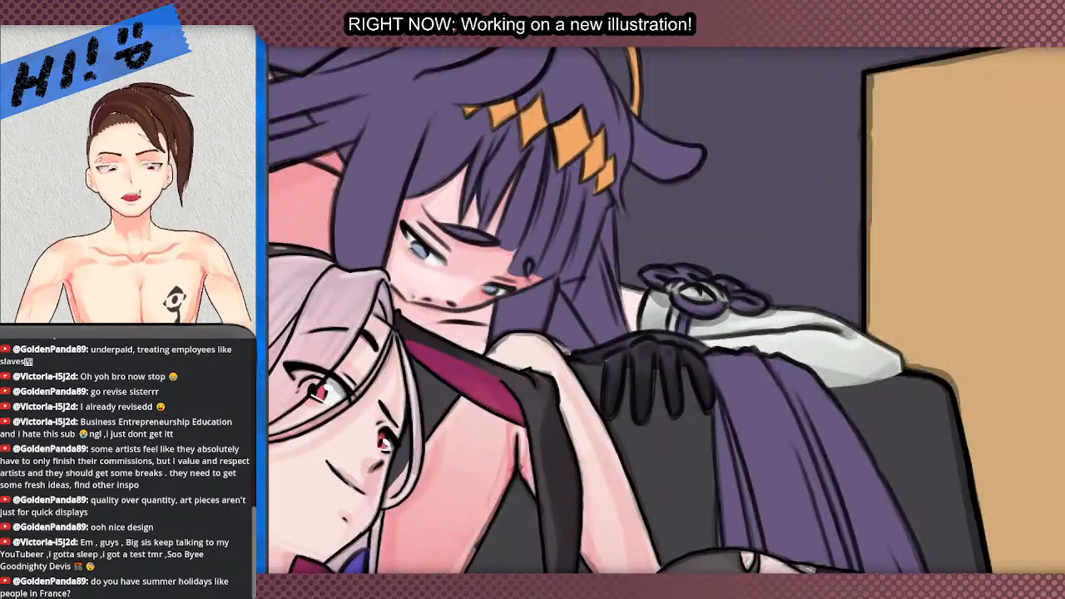
- Examine the finished sleeve shading alongside the purple-haired character's body, hair and the surrounding figures
scroll(434, 115, "down", 2)
scroll(449, 331, "up", 3)
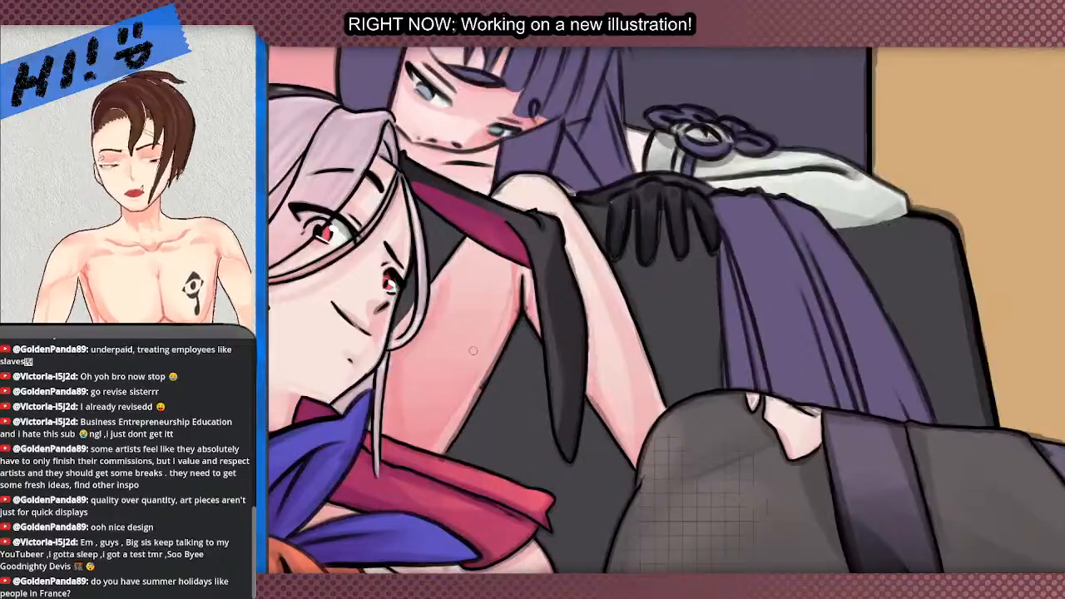
scroll(472, 351, "up", 1)
scroll(492, 334, "down", 2)
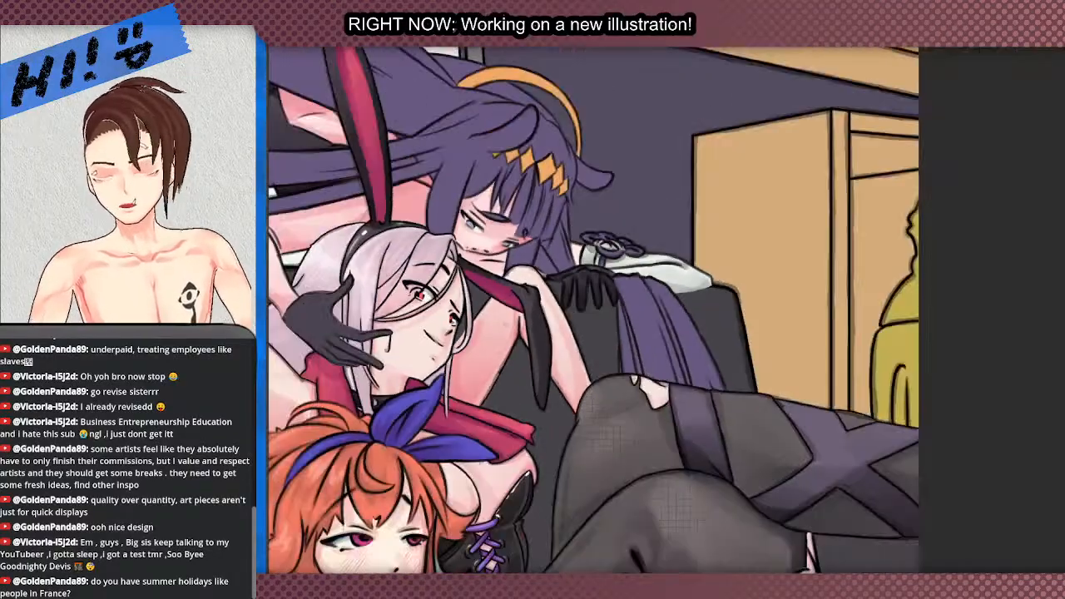
scroll(499, 333, "down", 4)
scroll(499, 333, "up", 4)
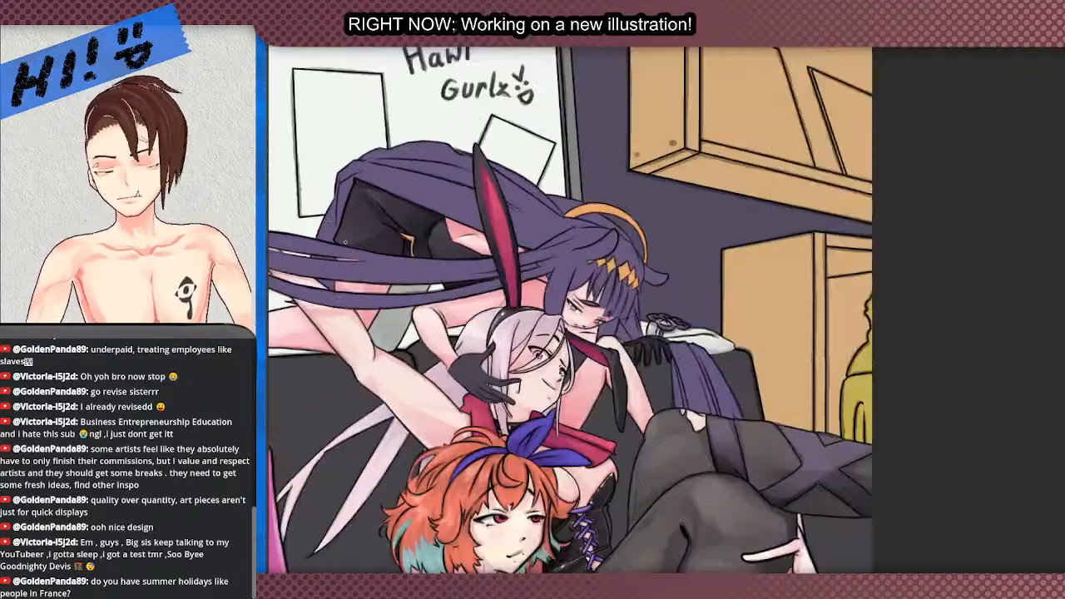
scroll(500, 332, "down", 1)
scroll(549, 349, "up", 3)
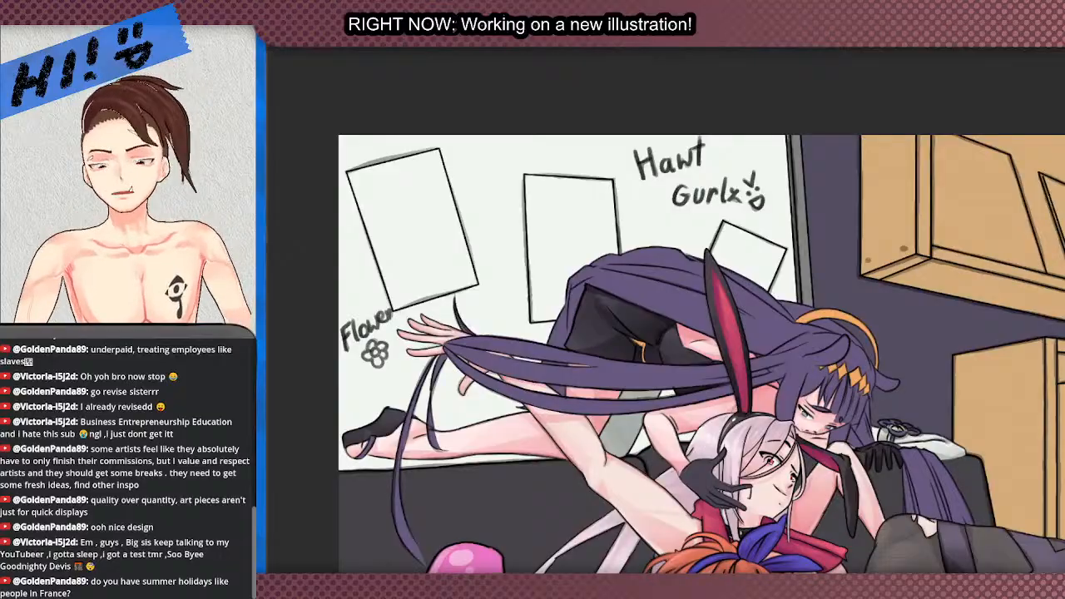
scroll(682, 366, "up", 3)
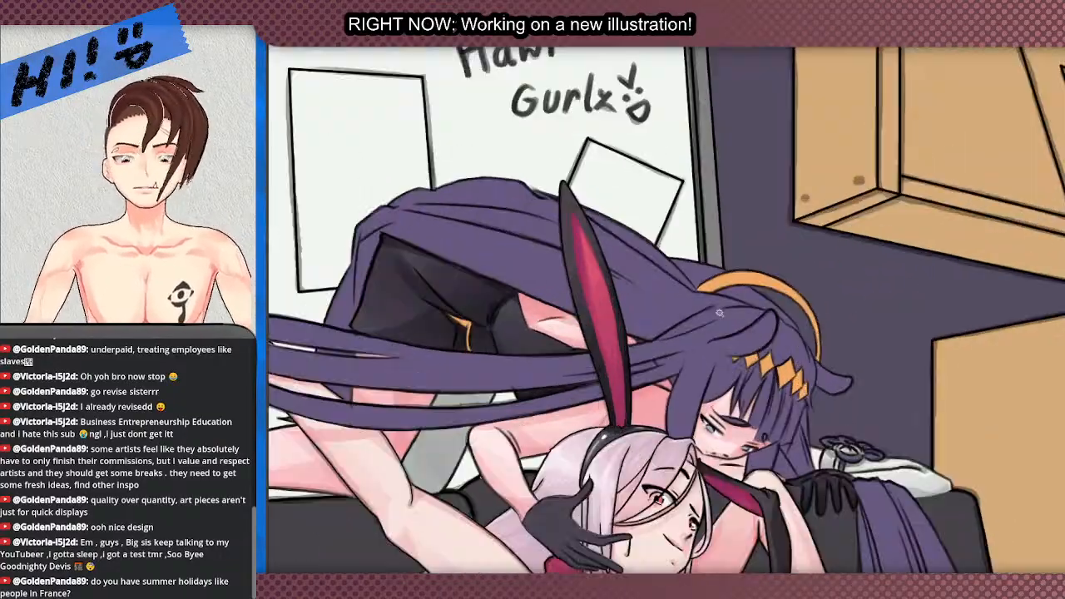
scroll(682, 366, "up", 1)
scroll(658, 342, "down", 3)
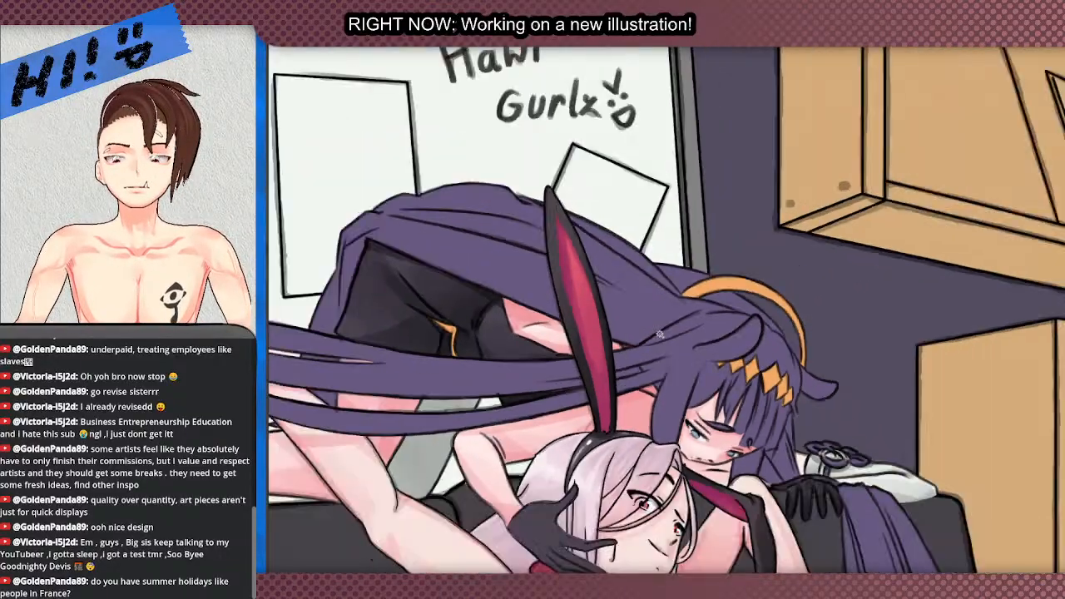
scroll(597, 308, "up", 3)
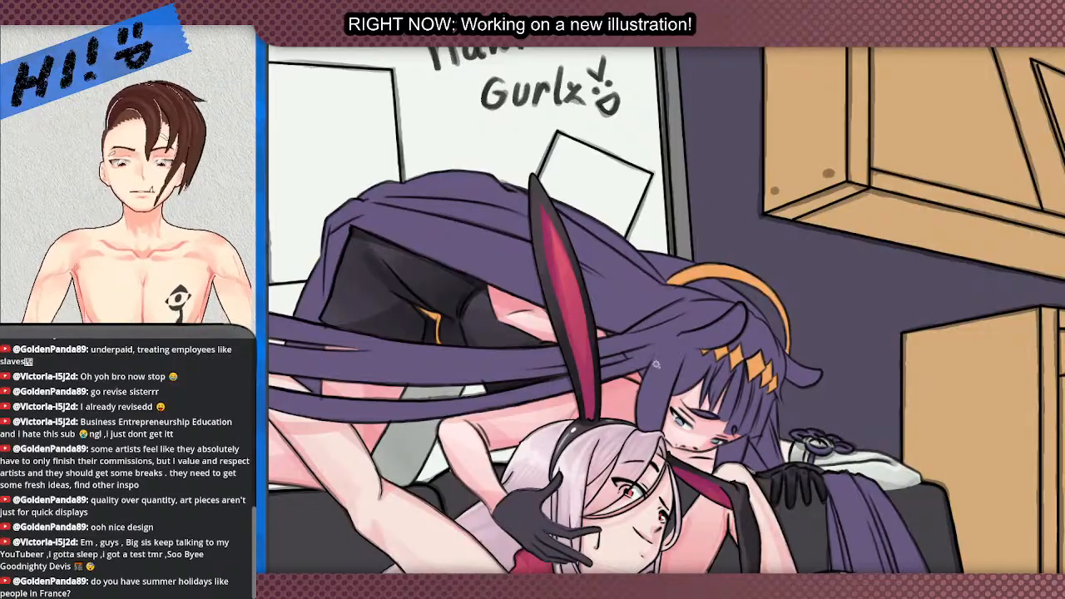
- Select the purple-haired character's hair, including the separate section hanging over the couch beside the black glove
left_click(663, 333)
scroll(540, 291, "down", 2)
scroll(474, 261, "up", 3)
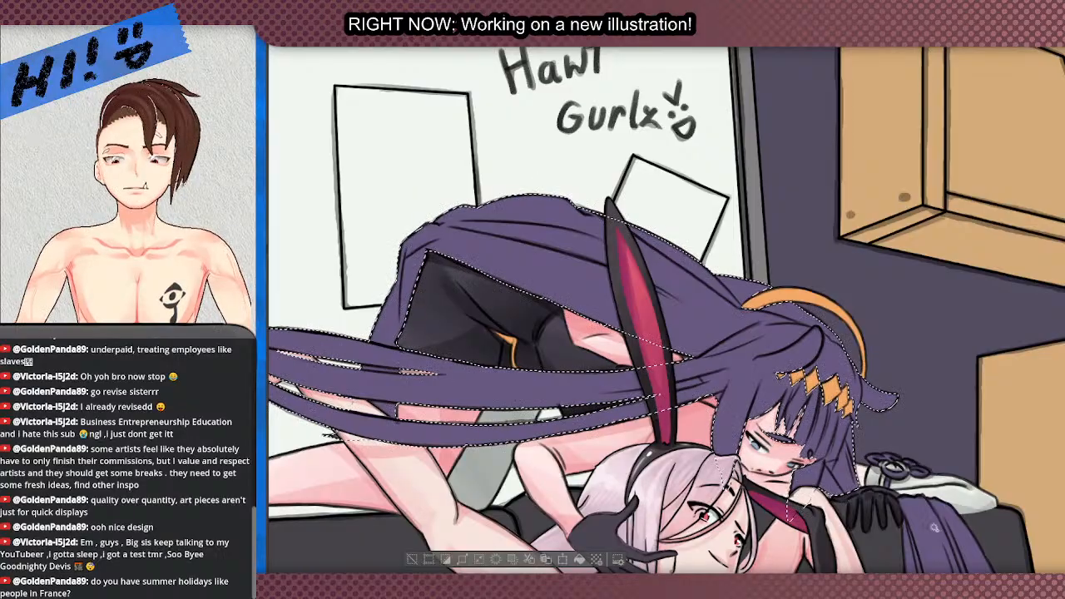
left_click(934, 528)
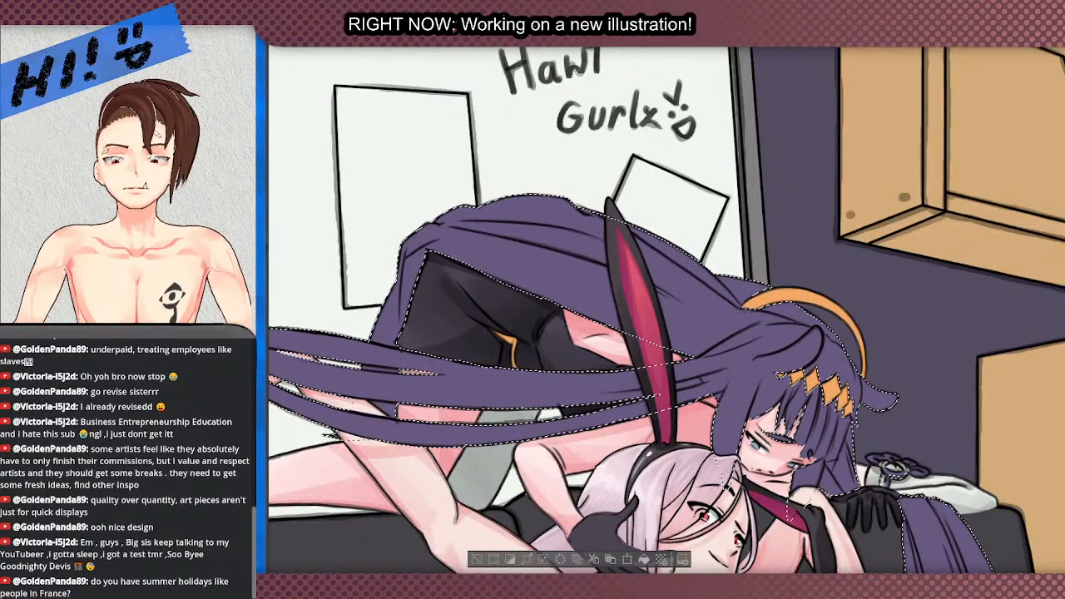
scroll(666, 308, "down", 3)
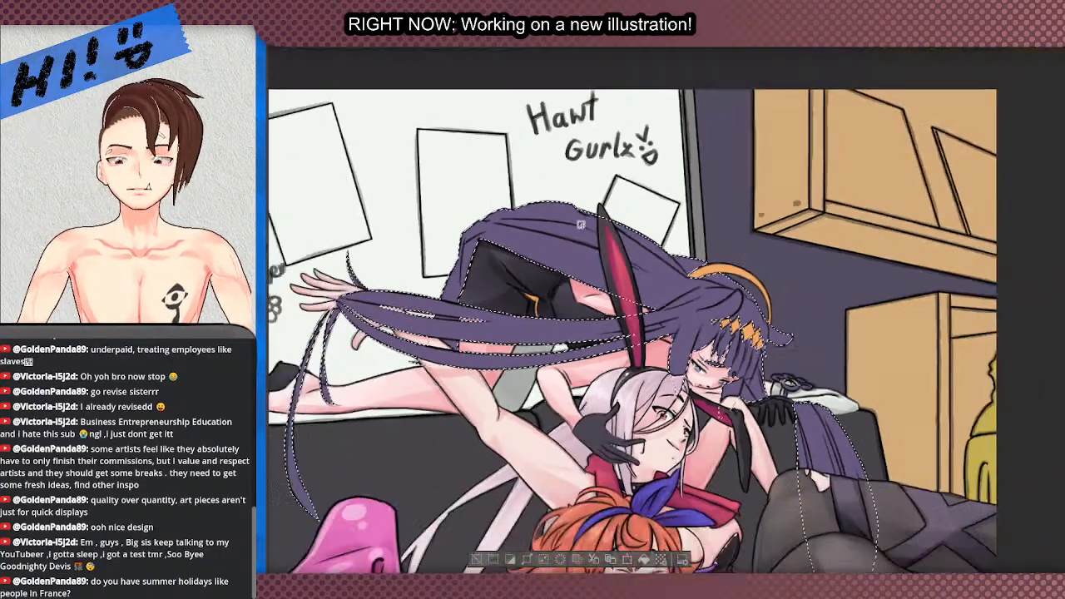
scroll(700, 254, "up", 3)
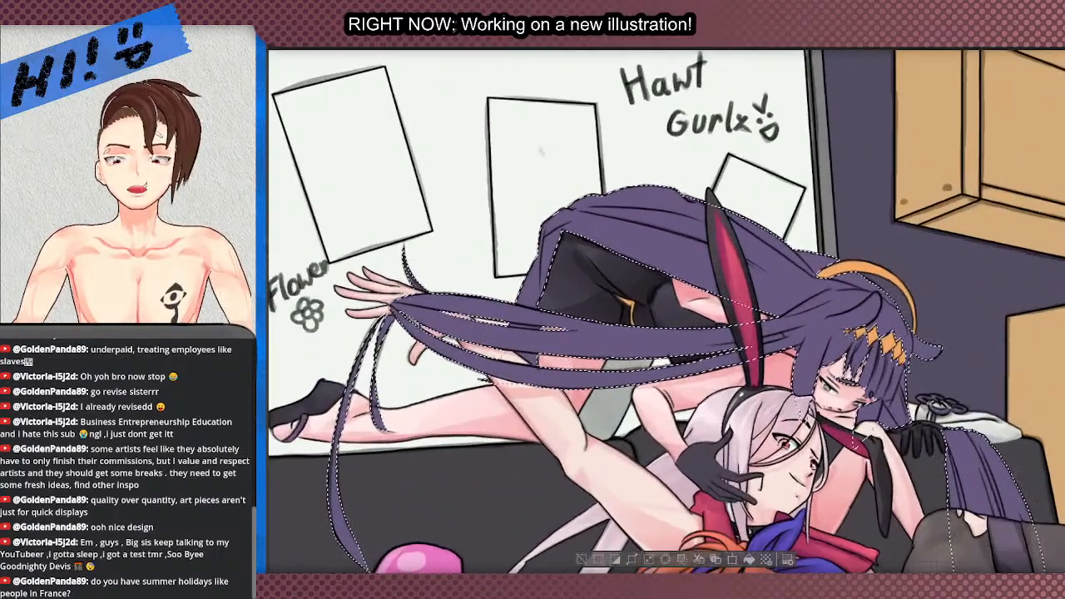
scroll(700, 255, "down", 3)
scroll(700, 254, "up", 3)
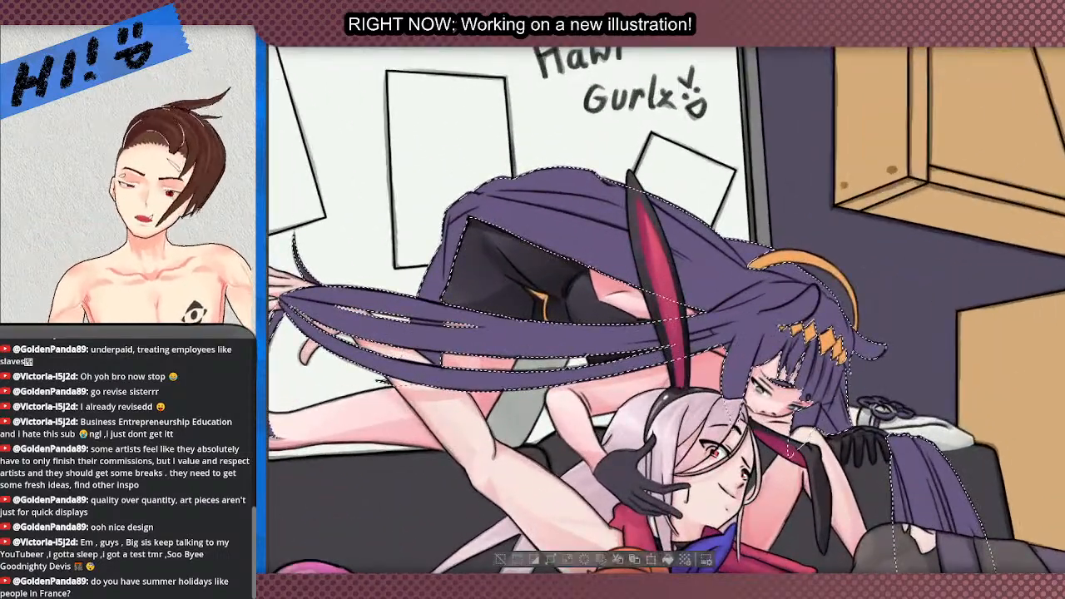
- Examine the selected purple hair around the head and fringe with the canvas turned nearly upside down
left_click_drag(628, 323, 813, 297)
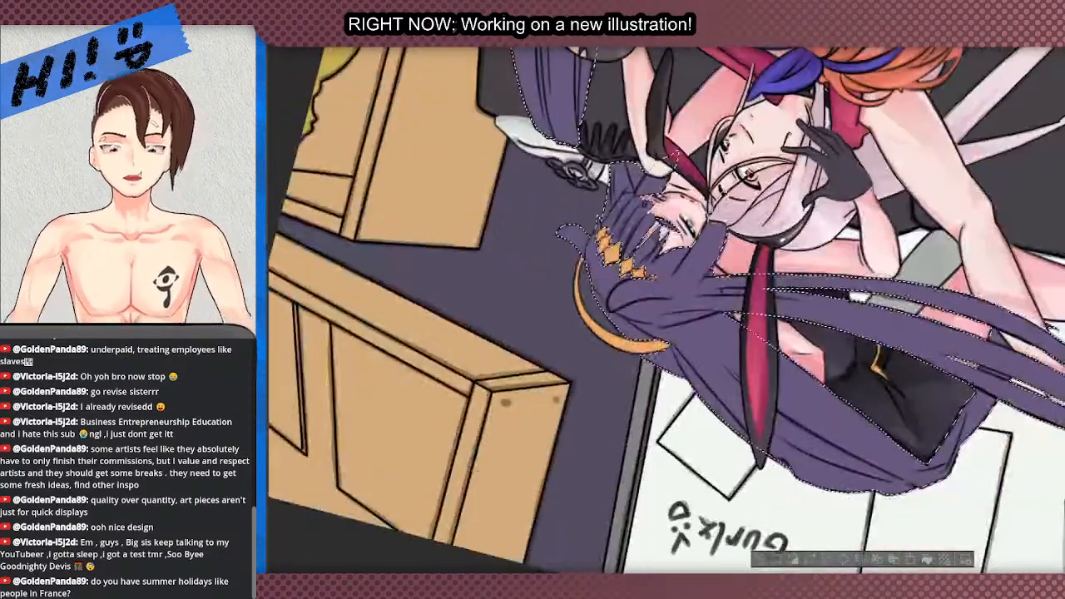
scroll(723, 308, "up", 2)
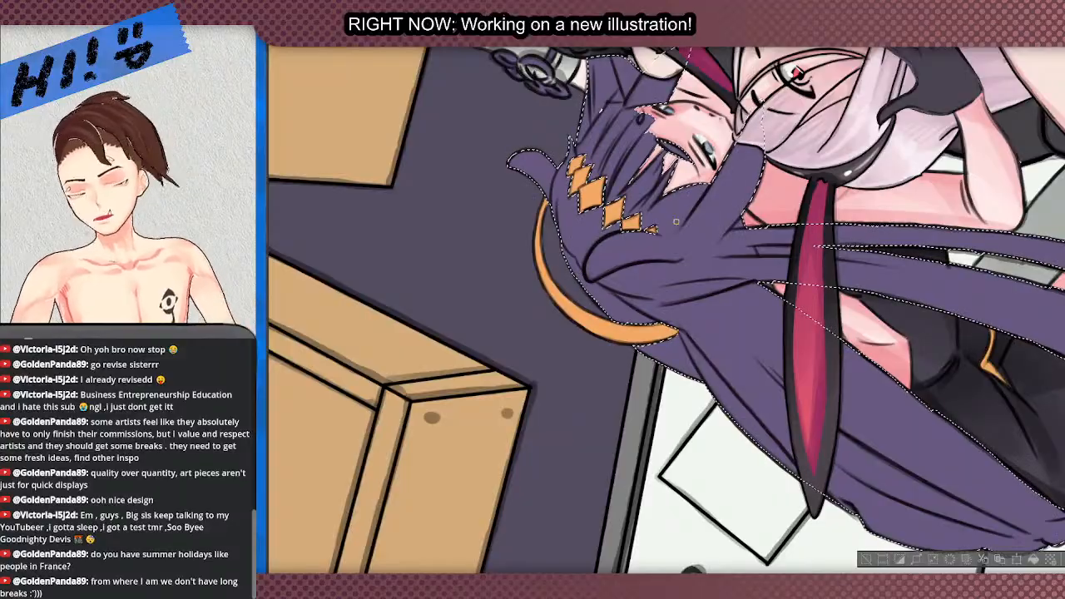
scroll(677, 222, "down", 1)
scroll(677, 222, "up", 1)
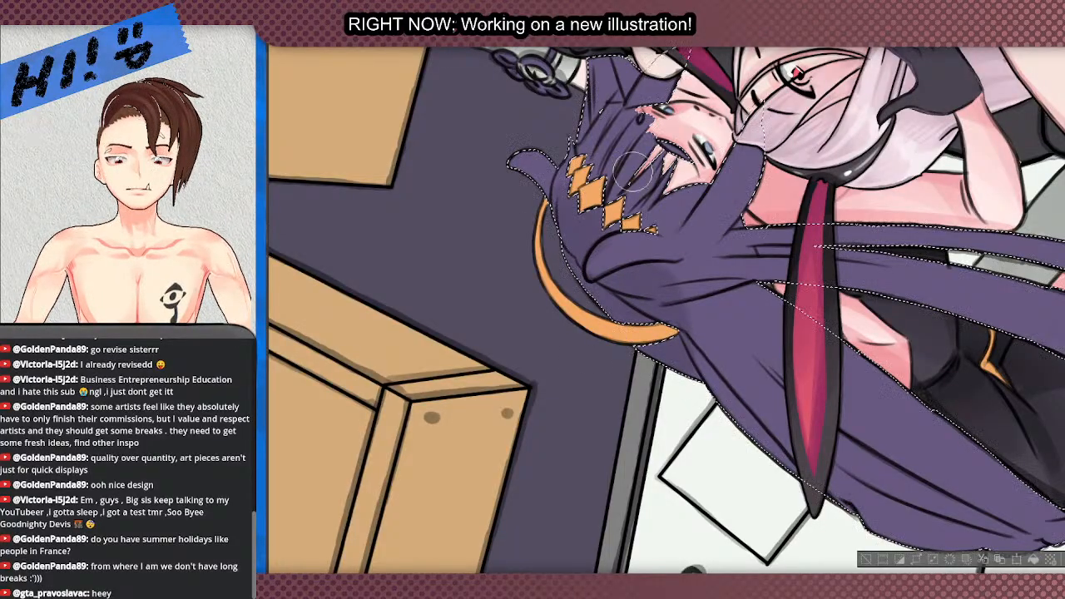
scroll(598, 119, "down", 4)
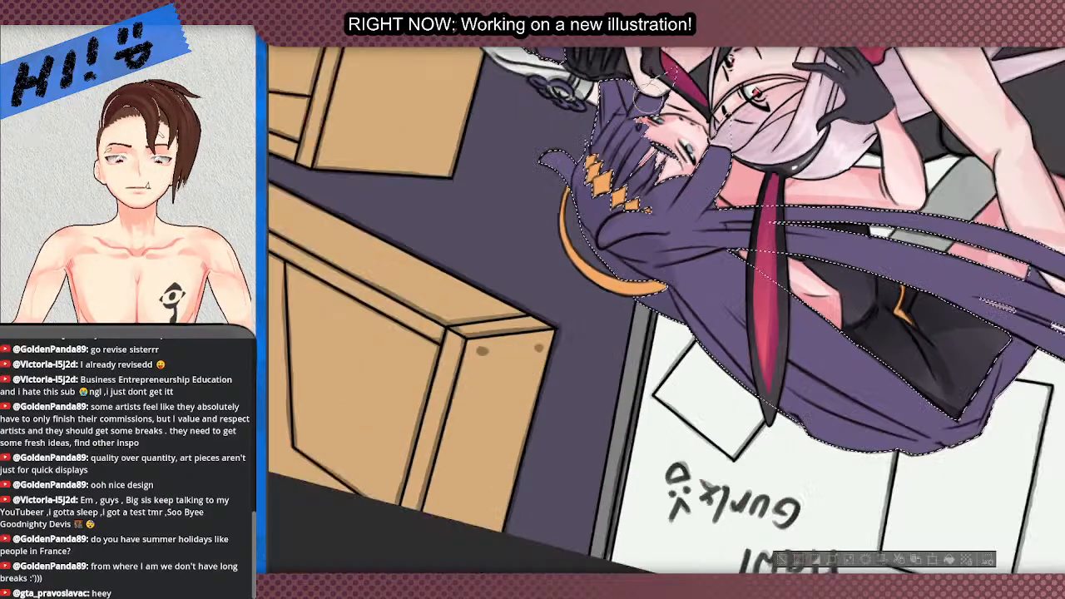
scroll(646, 76, "up", 3)
scroll(630, 111, "down", 2)
scroll(641, 250, "up", 2)
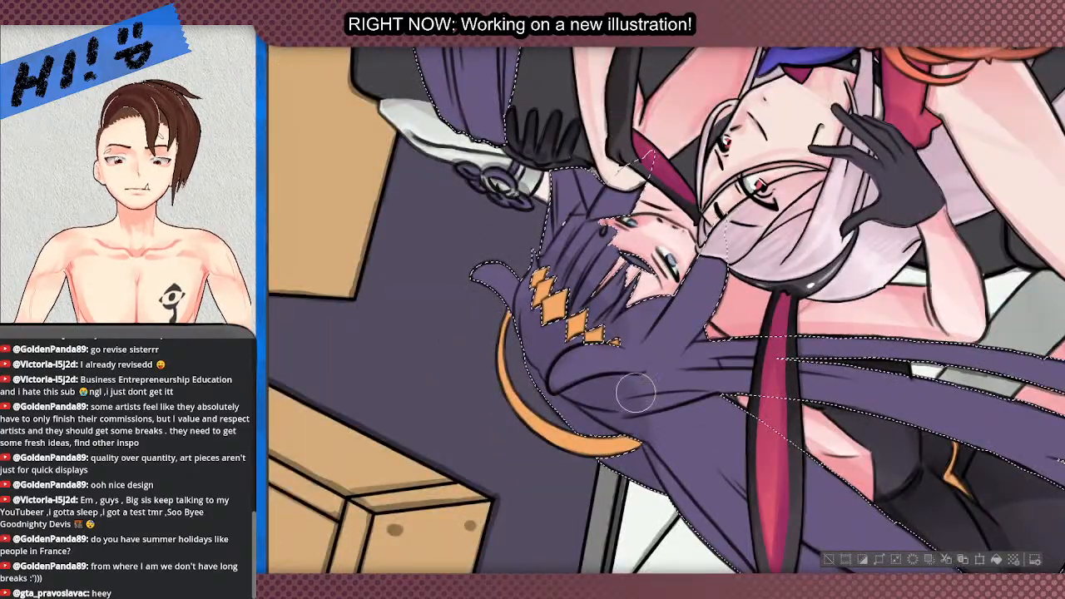
- Paint soft shading on the purple-haired character's hair behind the head and along the broad section covering her back
scroll(637, 389, "down", 3)
scroll(617, 272, "up", 3)
mouse_move(617, 272)
left_mouse_down()
mouse_move(656, 255)
mouse_move(661, 279)
mouse_move(668, 253)
mouse_move(636, 293)
mouse_move(621, 291)
mouse_move(623, 341)
mouse_move(651, 345)
mouse_move(689, 280)
mouse_move(656, 404)
mouse_move(659, 447)
mouse_move(755, 317)
mouse_move(777, 322)
mouse_move(748, 458)
mouse_move(776, 437)
mouse_move(828, 340)
left_mouse_up()
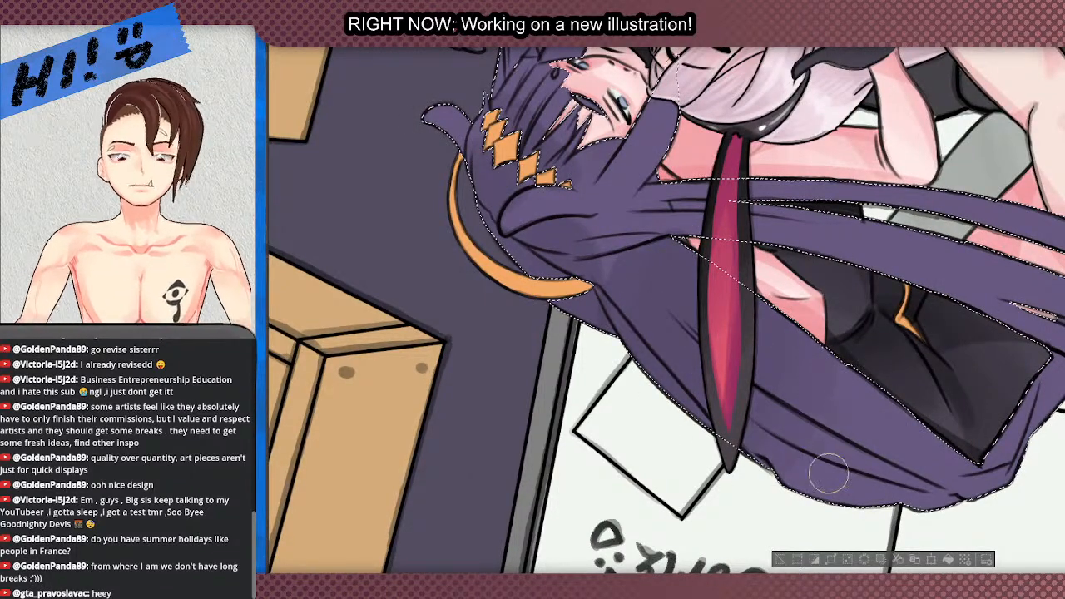
scroll(828, 340, "down", 2)
mouse_move(951, 326)
left_mouse_down()
mouse_move(1032, 358)
mouse_move(1007, 462)
left_mouse_up()
scroll(808, 429, "up", 2)
scroll(807, 428, "down", 3)
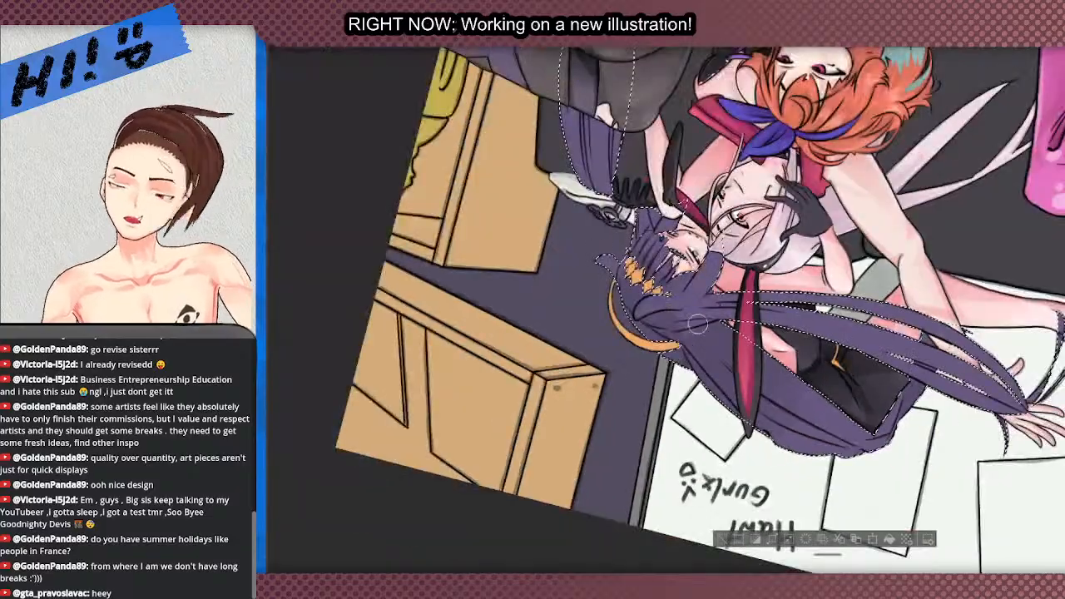
scroll(953, 445, "up", 3)
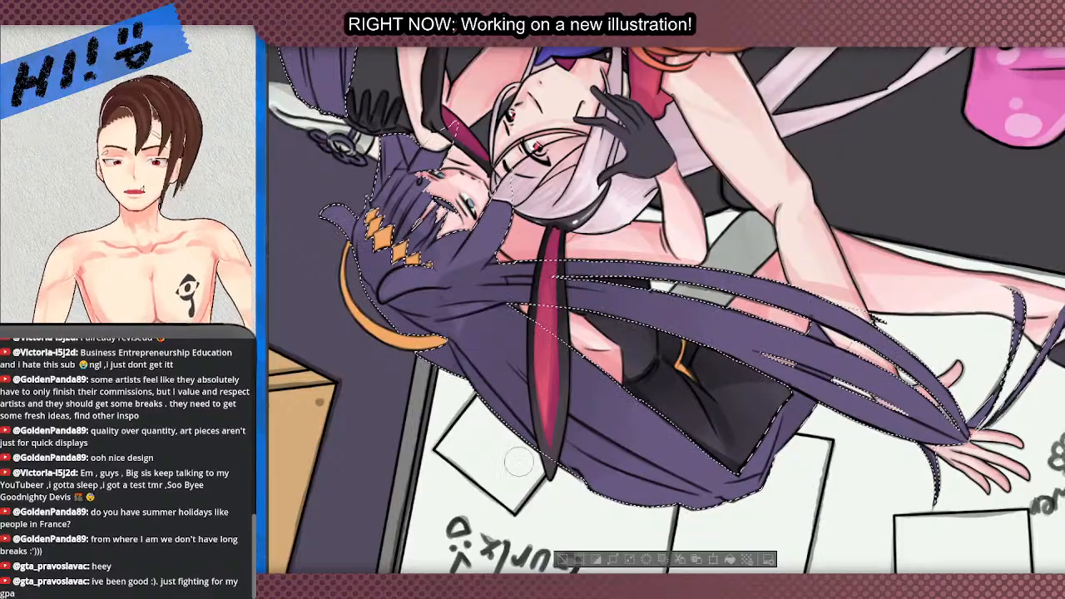
- Shade the hair draped over the lower back and the long strands reaching toward the outstretched hand
scroll(516, 458, "down", 4)
scroll(480, 456, "up", 5)
left_click_drag(448, 548, 358, 221)
left_click_drag(516, 332, 733, 149)
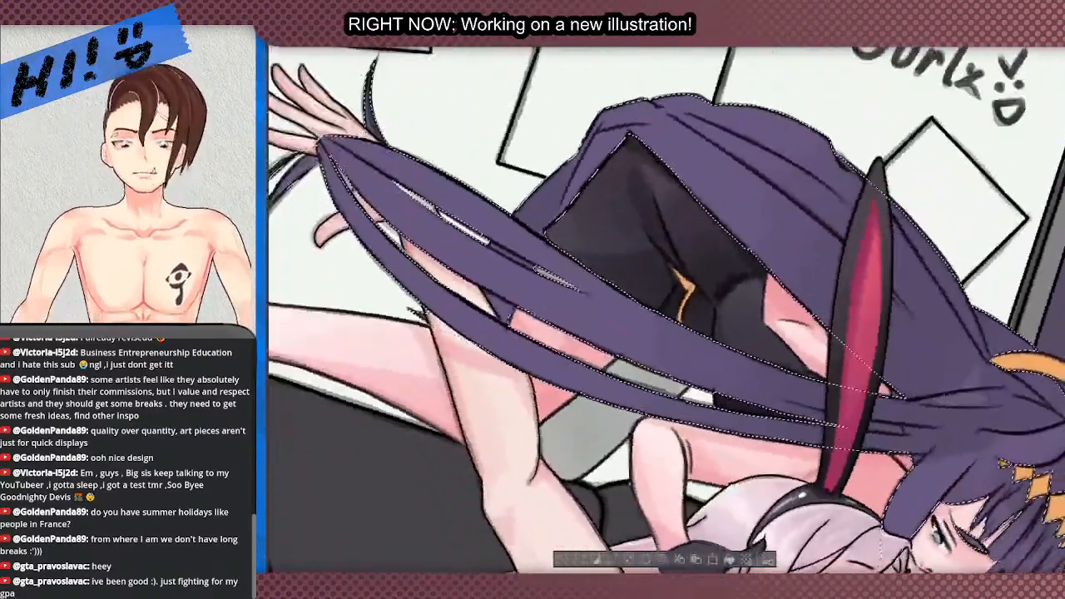
left_click_drag(832, 208, 733, 166)
scroll(746, 209, "down", 2)
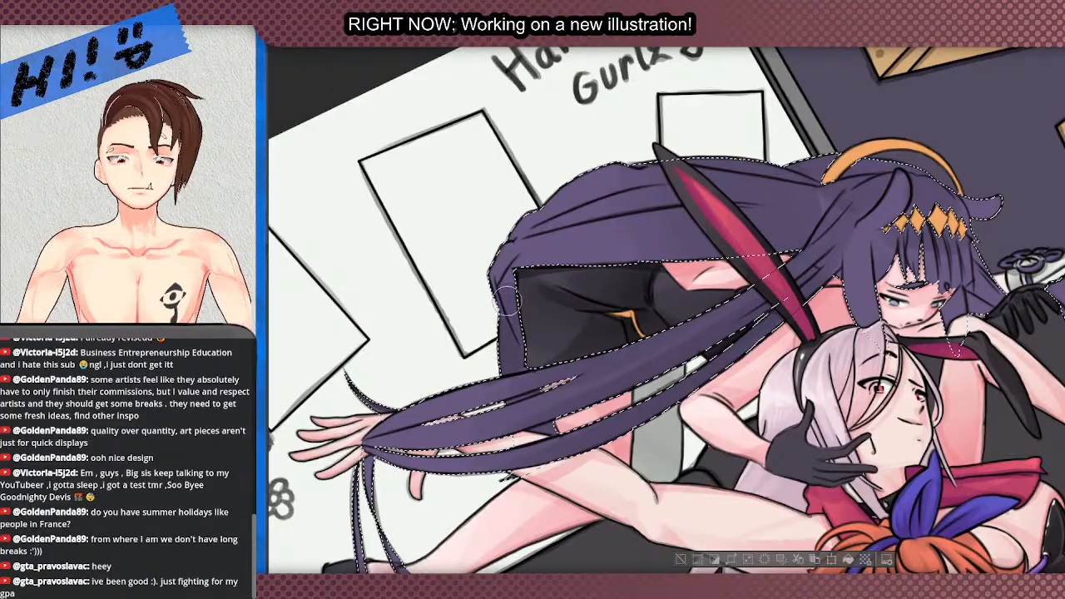
- Shade the purple hair around the crown, the side lock and the strands framing the face
key("ctrl+minus")
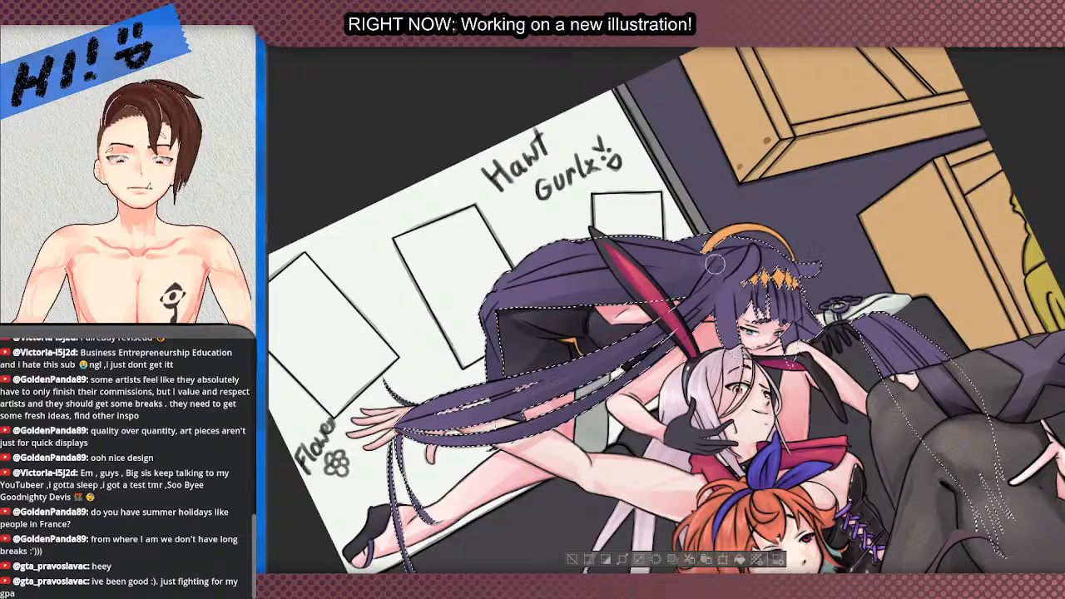
scroll(721, 247, "up", 4)
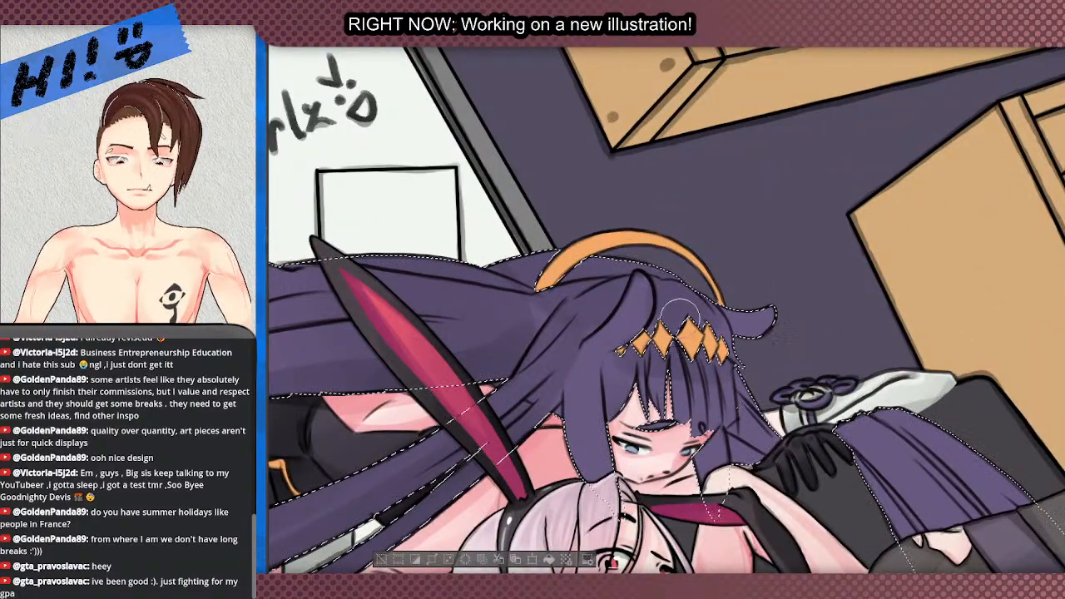
left_click_drag(736, 456, 707, 367)
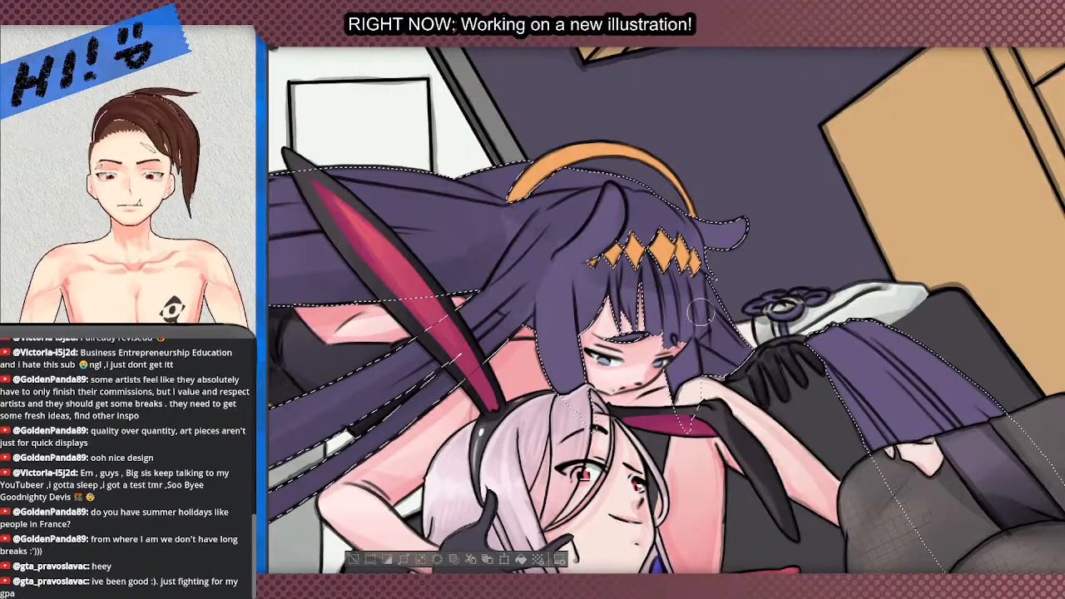
scroll(576, 242, "down", 3)
scroll(576, 242, "up", 1)
scroll(576, 243, "down", 1)
scroll(576, 242, "up", 3)
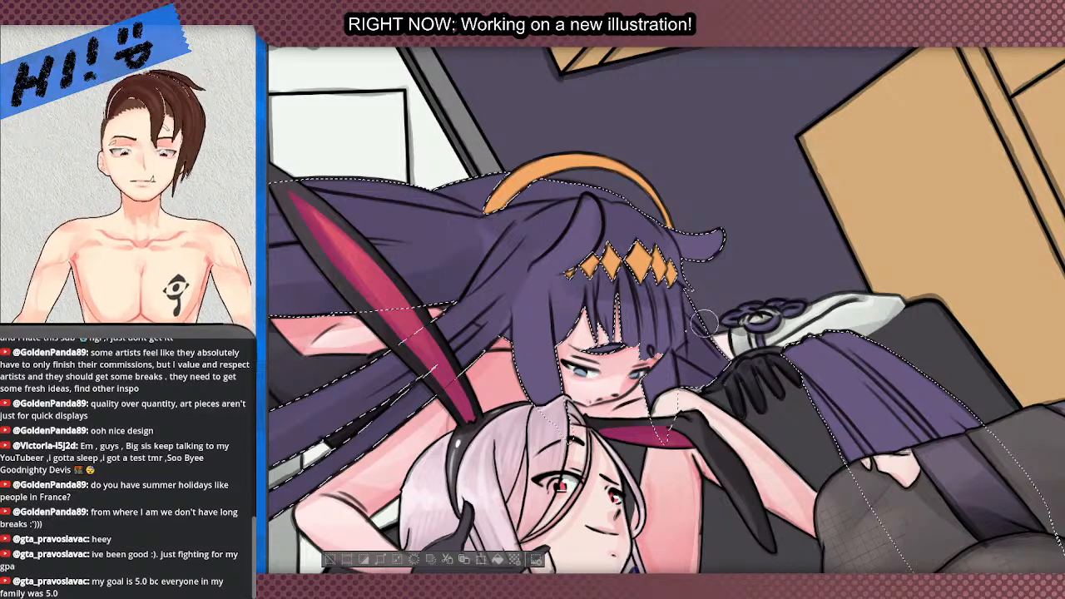
- Add tonal strokes to the fringe between the orange diamond ornaments and the eyes
scroll(750, 203, "down", 6)
scroll(774, 195, "up", 4)
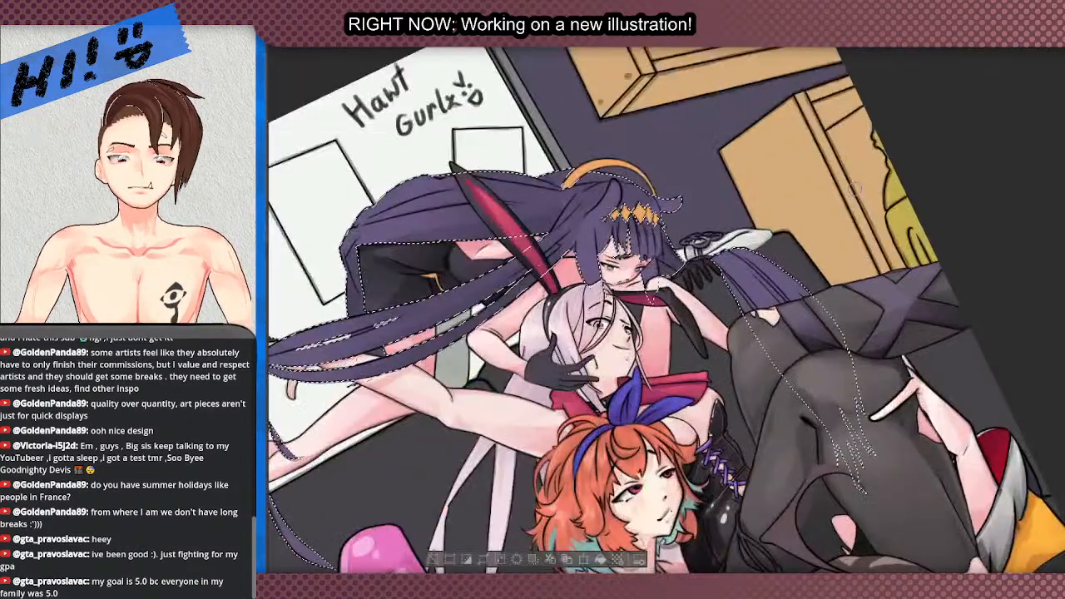
scroll(774, 196, "down", 2)
scroll(774, 193, "up", 3)
scroll(616, 192, "down", 2)
scroll(443, 301, "up", 3)
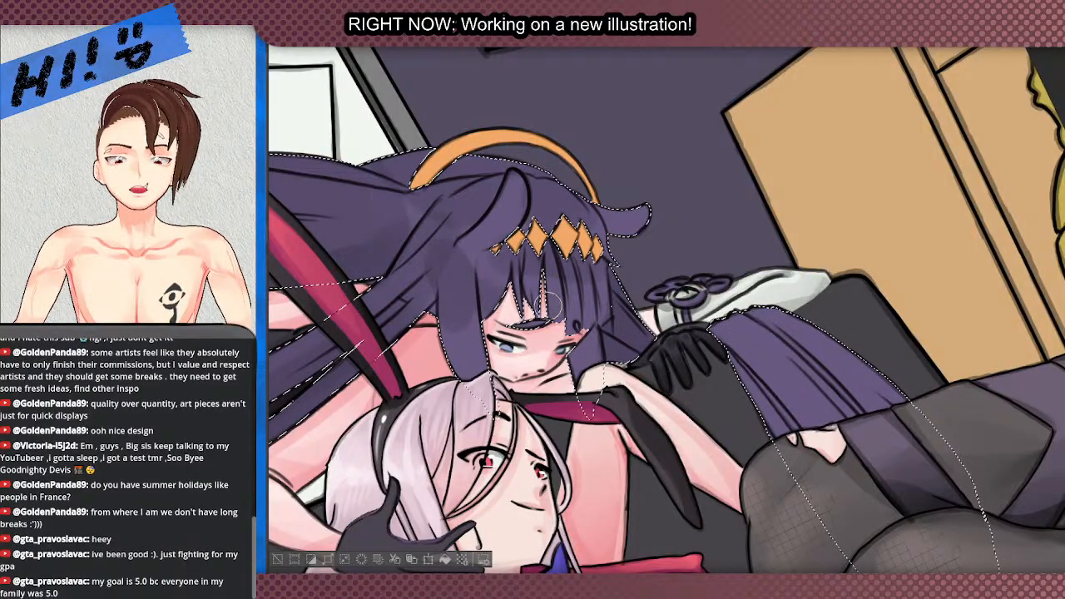
- Shade the top of the head around the raised hair flap and the small curved tuft beside the halo
scroll(606, 197, "down", 4)
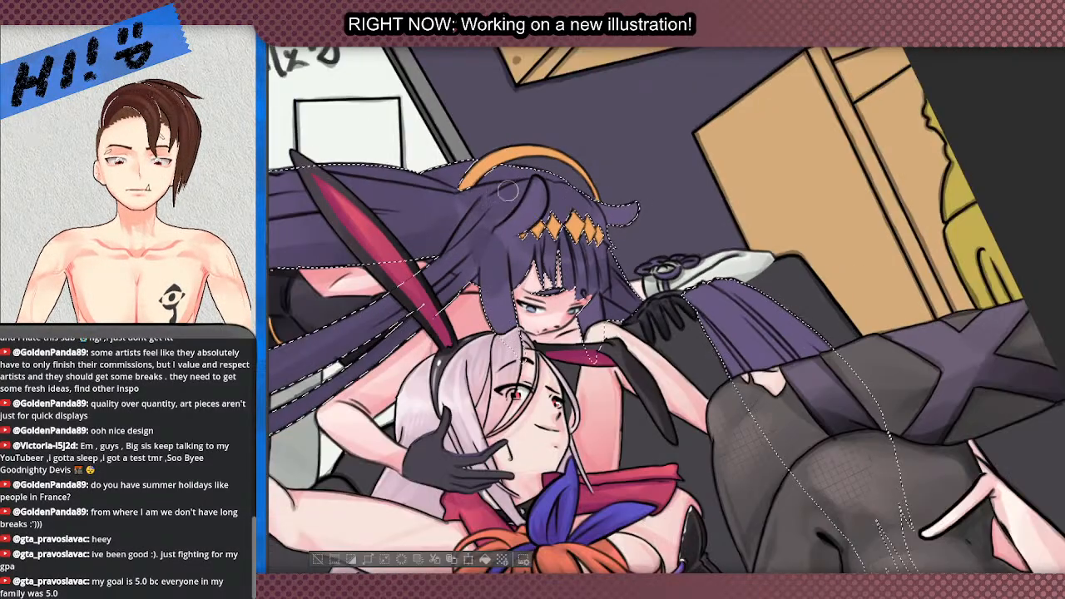
scroll(480, 153, "up", 4)
scroll(542, 255, "down", 1)
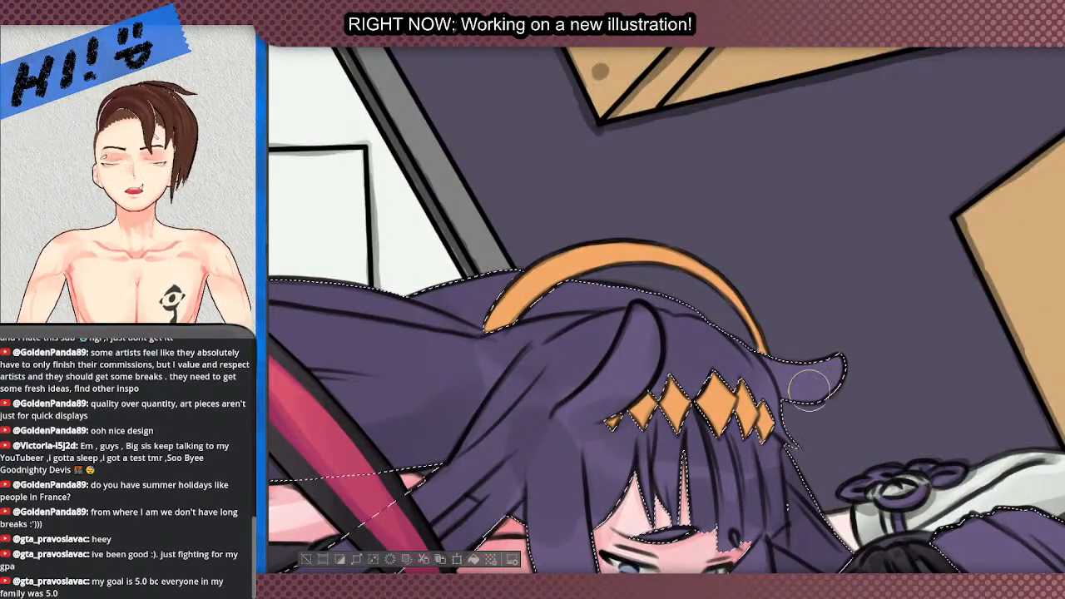
scroll(577, 250, "down", 4)
scroll(577, 251, "up", 2)
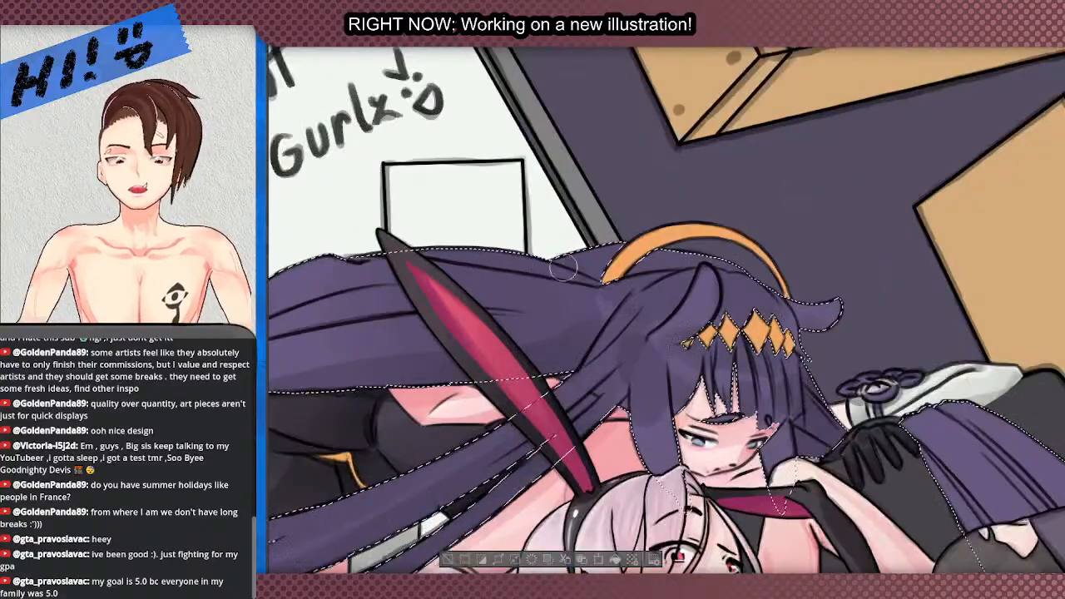
- Shade the hair beneath the orange halo and the strands sweeping back toward the bunny ear
scroll(612, 219, "down", 1)
scroll(612, 219, "up", 2)
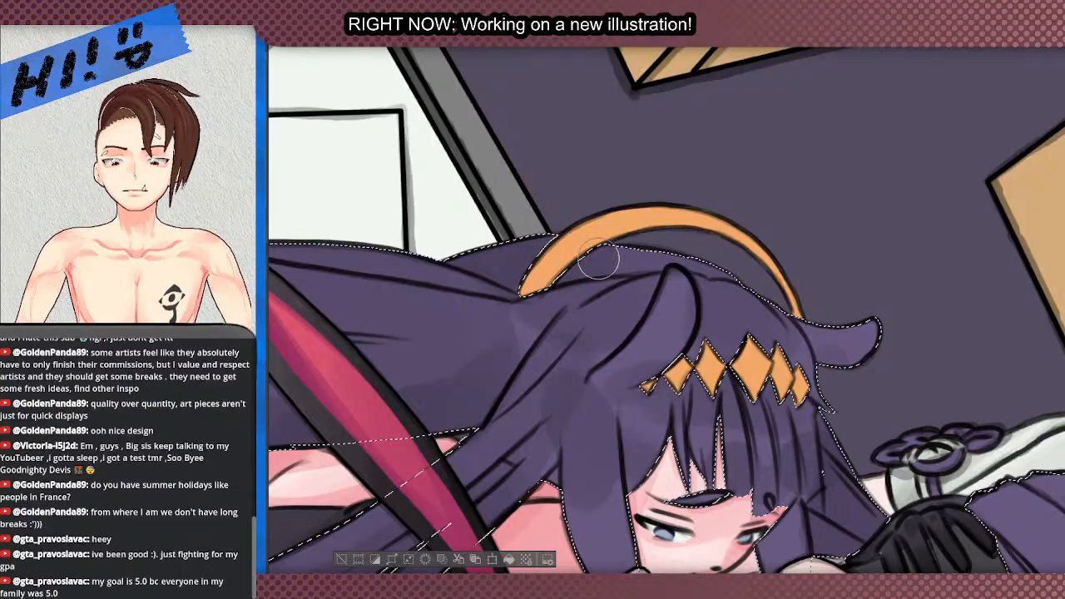
scroll(598, 260, "down", 3)
scroll(596, 337, "up", 3)
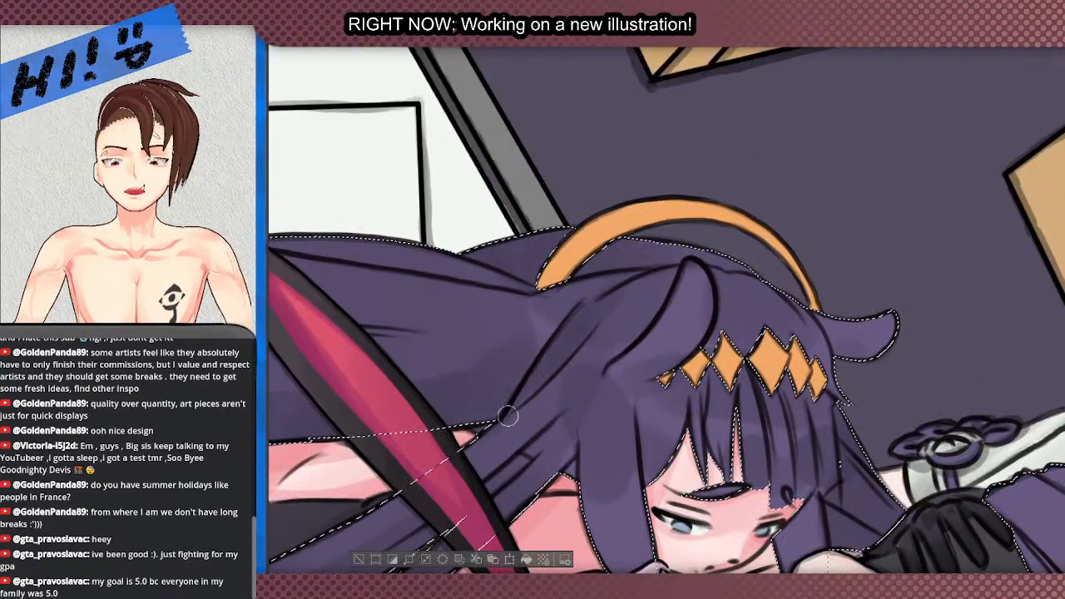
scroll(508, 416, "down", 2)
scroll(504, 457, "up", 2)
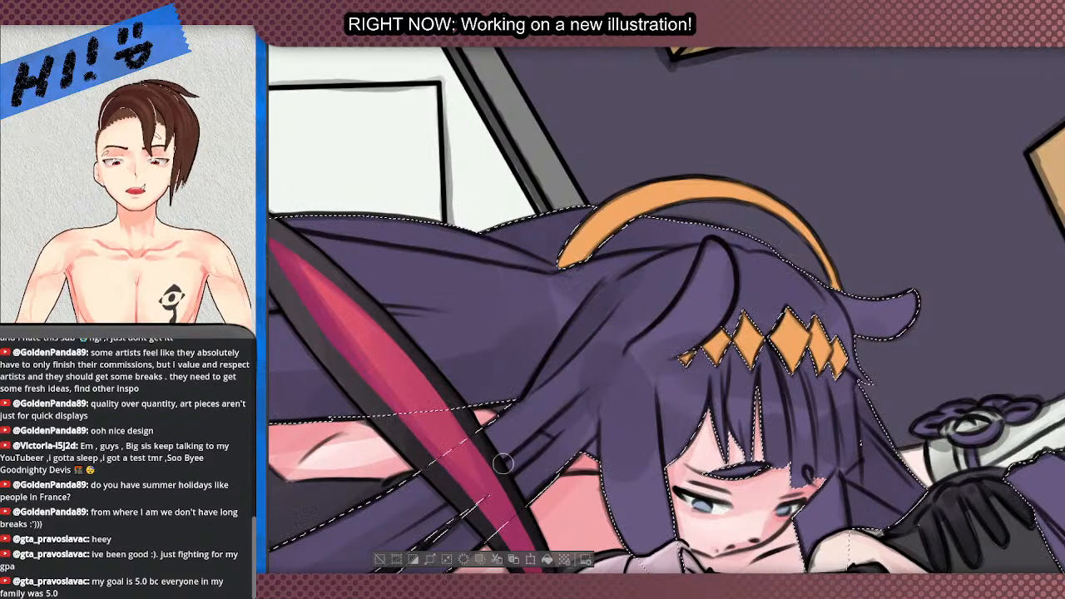
- Paint shading strokes on the back hair around the bunny ear, following the strands down from the halo
scroll(657, 285, "down", 3)
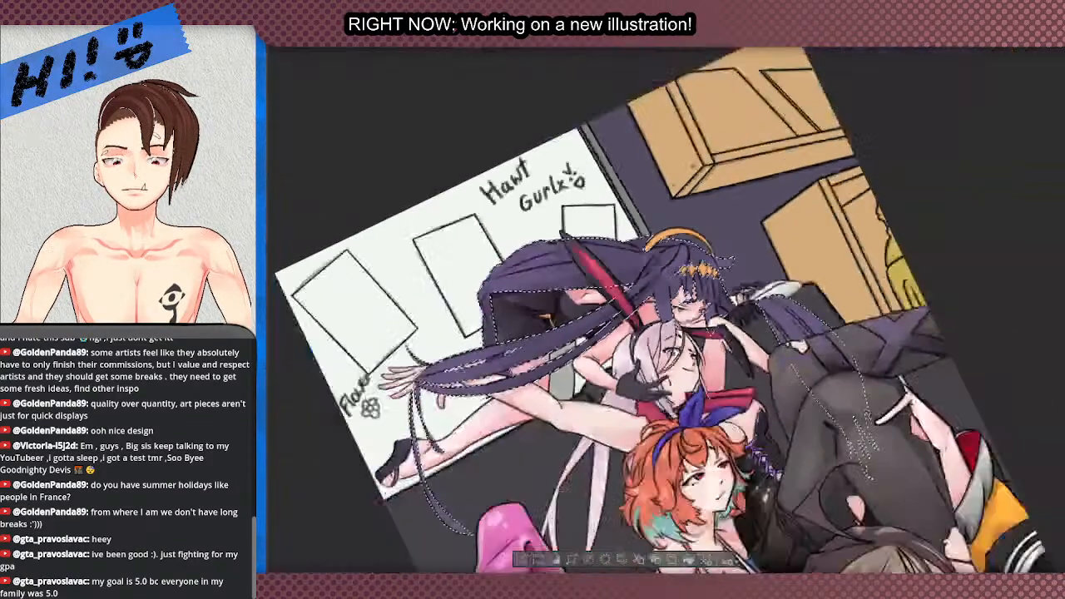
scroll(500, 417, "down", 1)
scroll(457, 521, "up", 5)
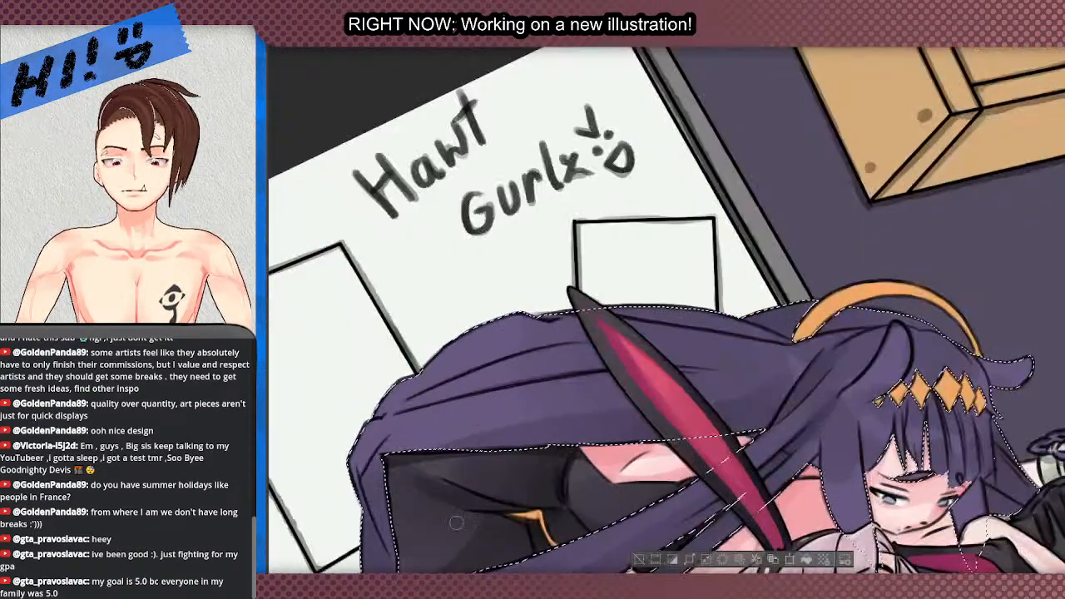
left_click_drag(912, 466, 665, 549)
scroll(663, 299, "up", 2)
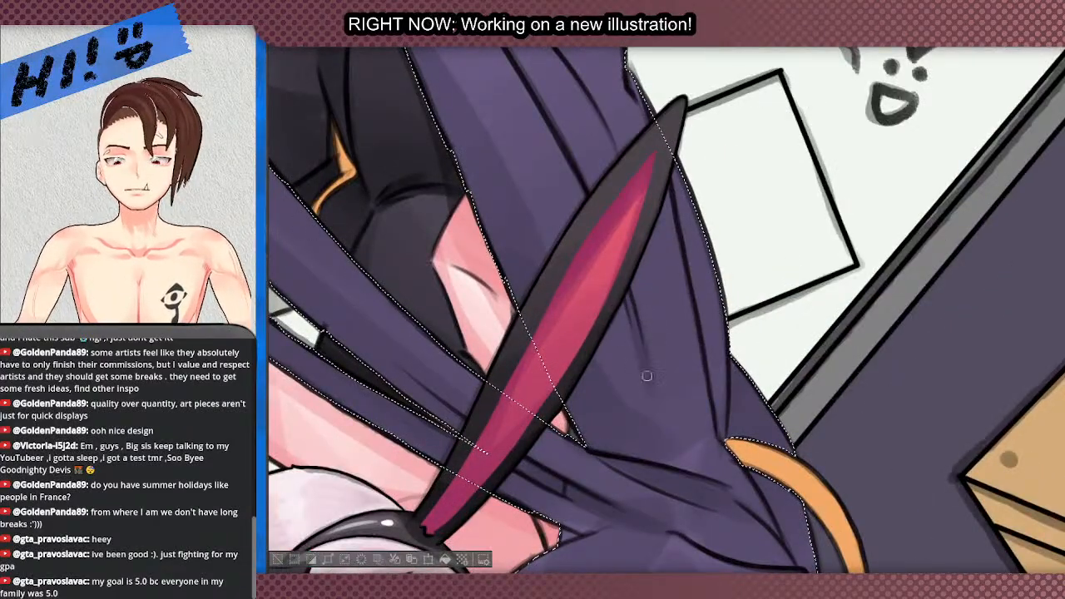
scroll(646, 376, "down", 3)
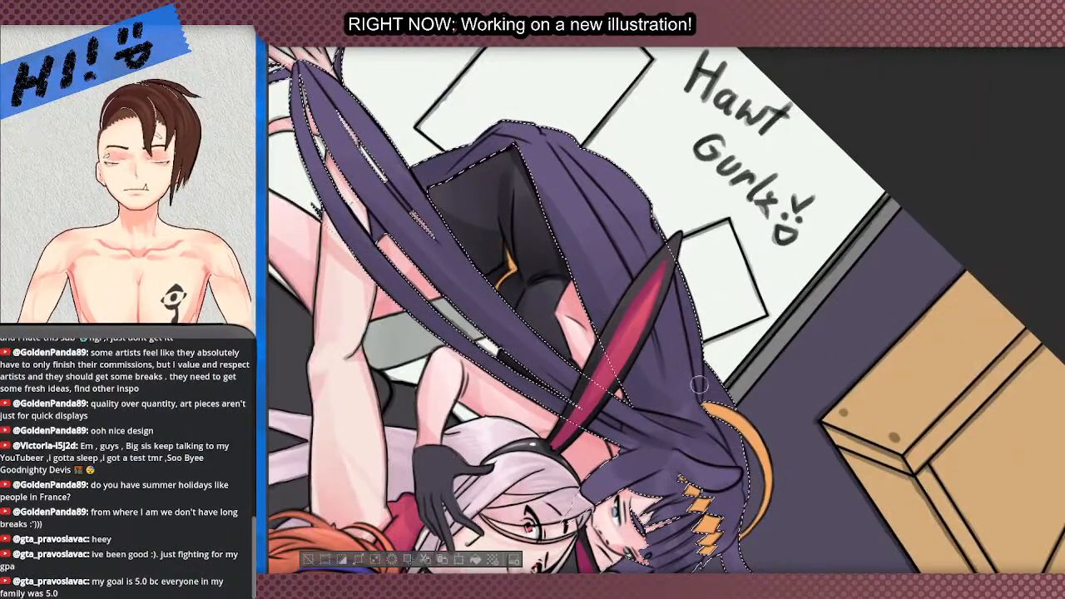
scroll(612, 166, "up", 1)
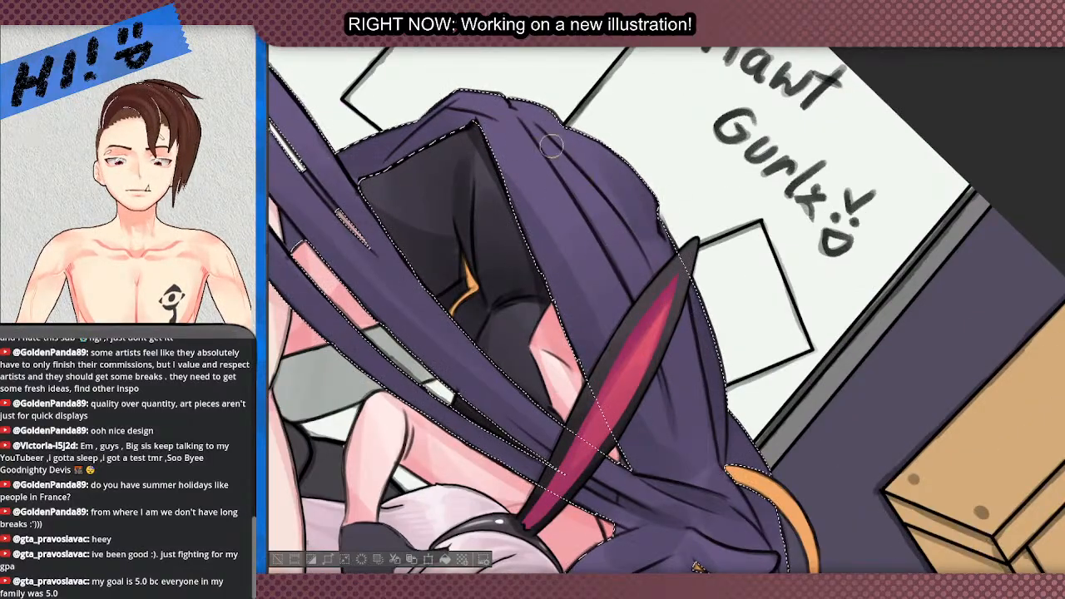
- Shade the outer edge of the back hair beyond the bunny ear with the canvas turned sideways
scroll(554, 203, "down", 3)
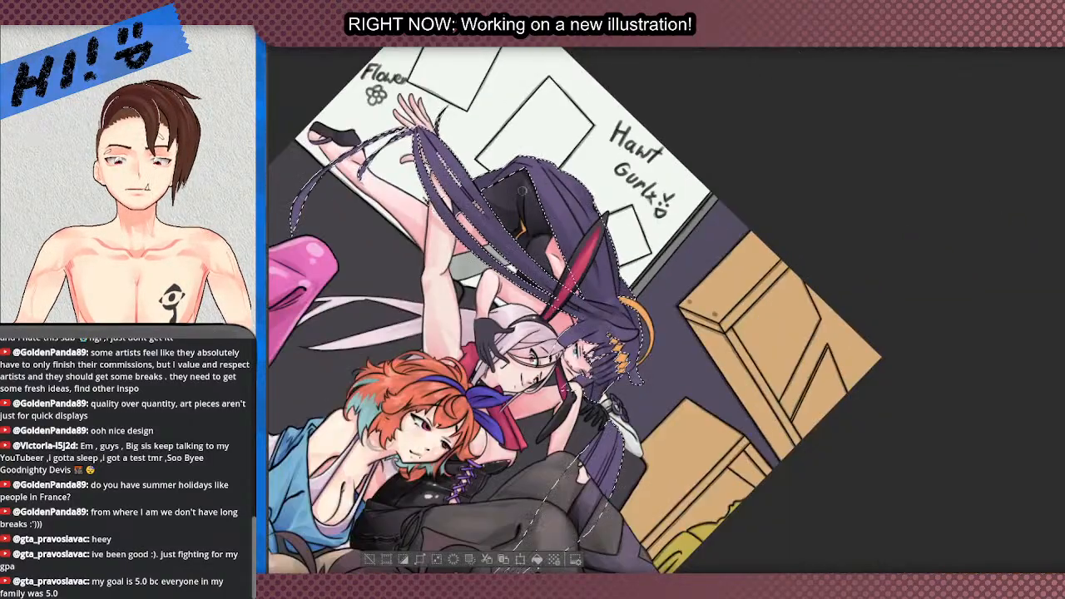
mouse_move(533, 283)
left_mouse_down()
mouse_move(818, 488)
mouse_move(837, 466)
left_mouse_up()
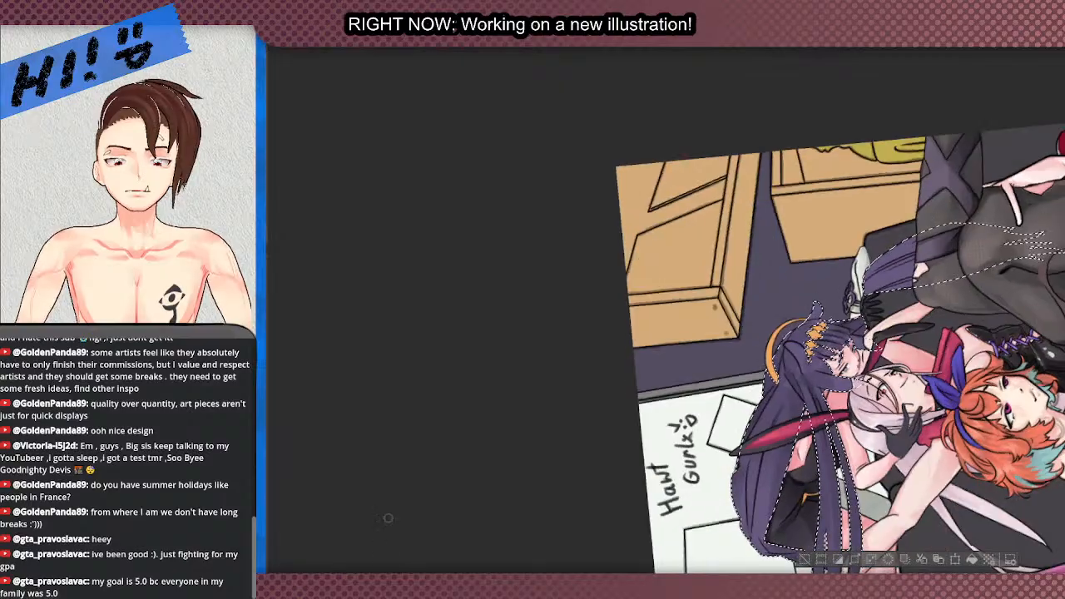
scroll(632, 308, "down", 3)
scroll(724, 371, "up", 5)
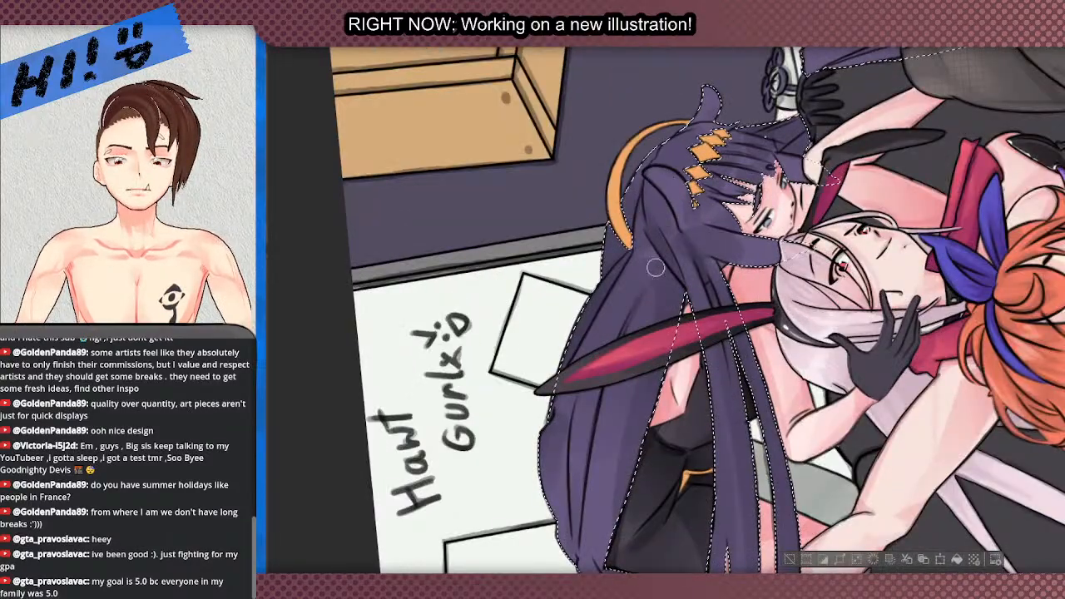
left_click_drag(561, 475, 588, 428)
scroll(600, 465, "down", 3)
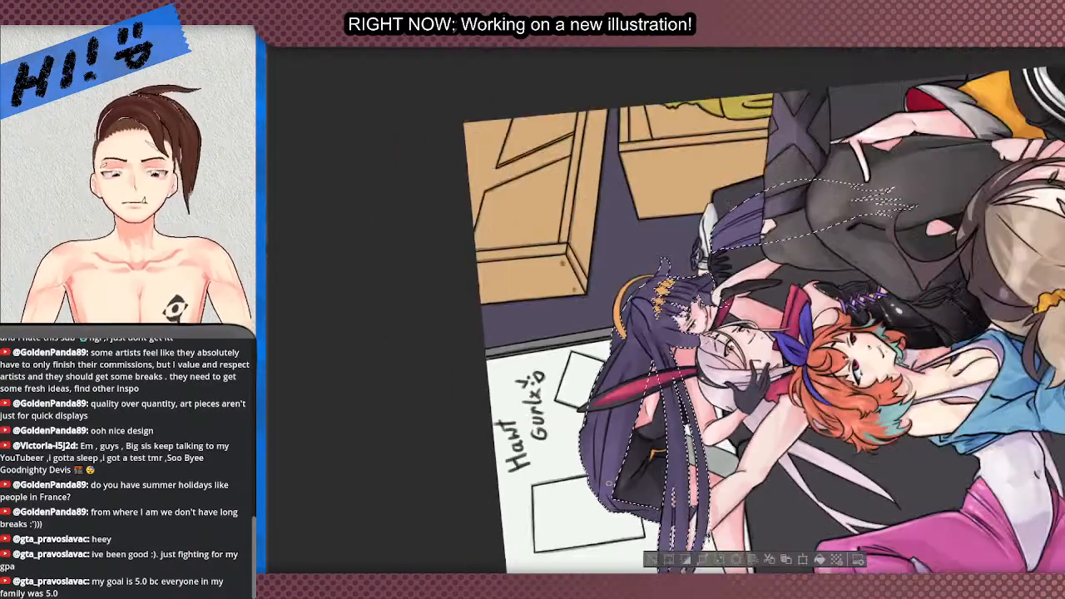
- Shade the hair strands on both sides of the black outfit, below the bunny ear
scroll(600, 465, "up", 3)
scroll(600, 465, "down", 3)
scroll(719, 345, "up", 4)
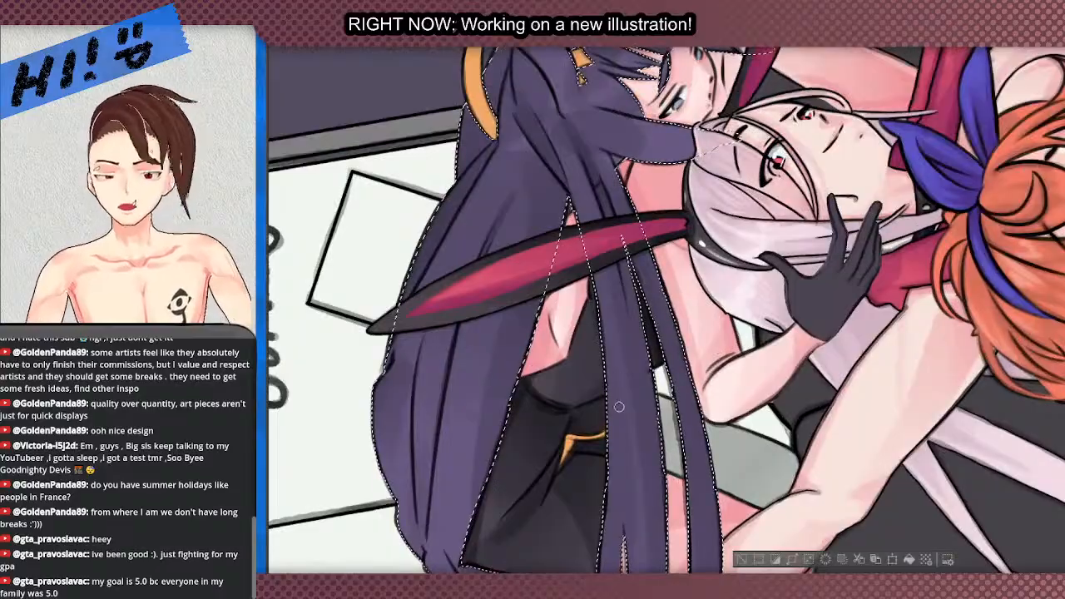
scroll(719, 345, "down", 3)
scroll(467, 418, "up", 2)
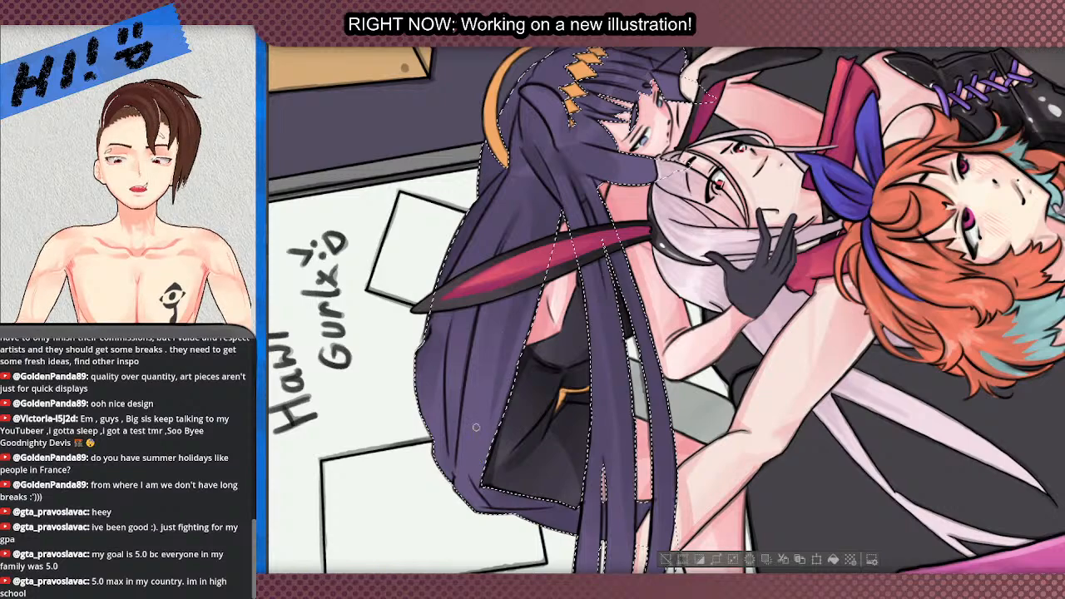
- Add thin shading strokes along the line art of the rounded hair section over the hips
scroll(509, 298, "down", 3)
scroll(509, 298, "up", 3)
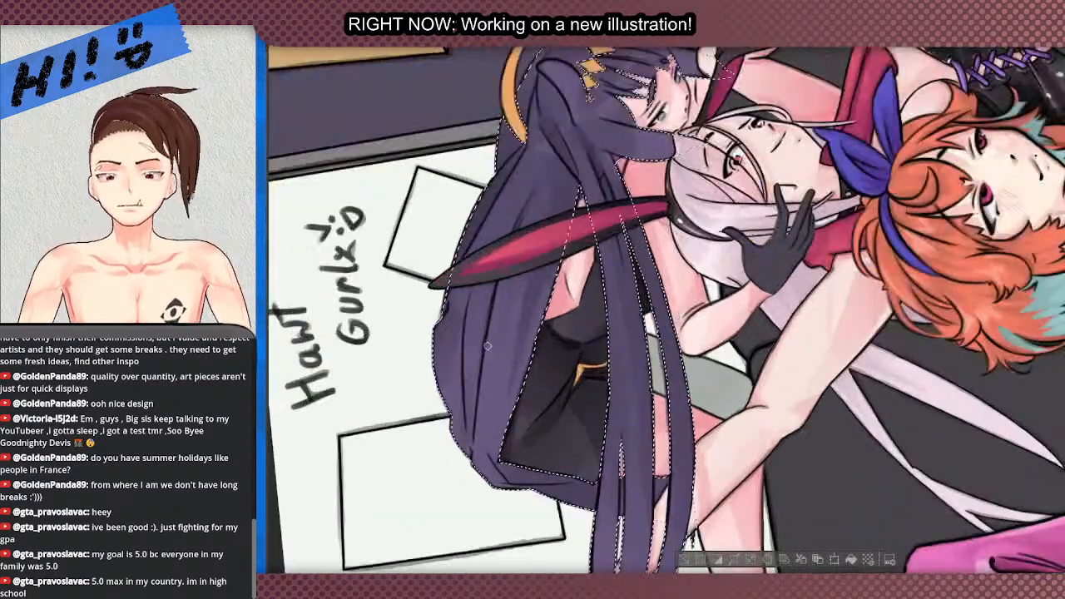
scroll(509, 298, "down", 5)
scroll(516, 258, "up", 5)
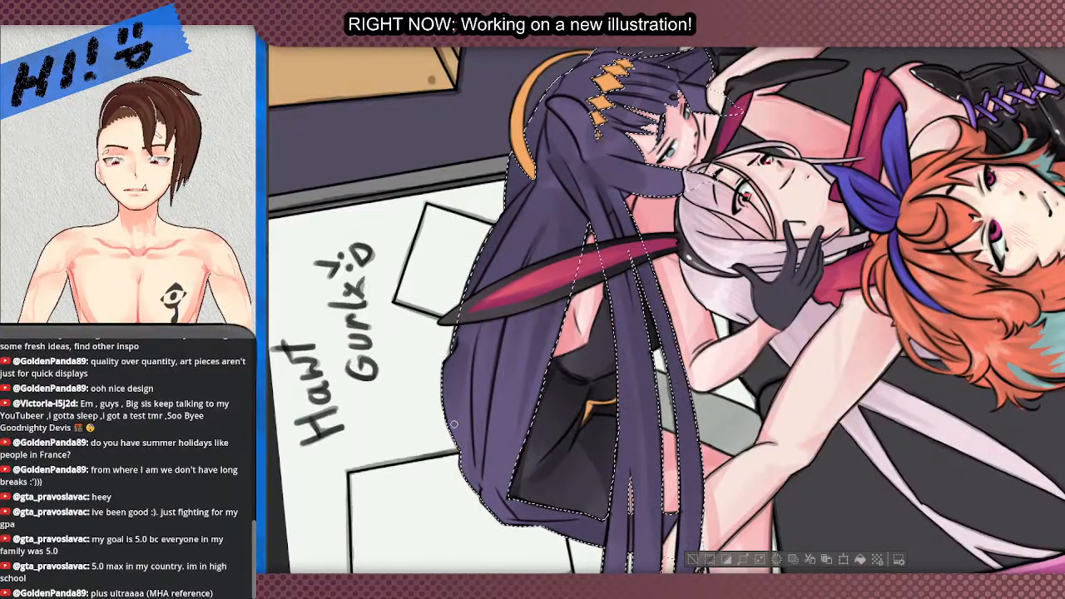
scroll(491, 259, "down", 2)
scroll(505, 242, "up", 2)
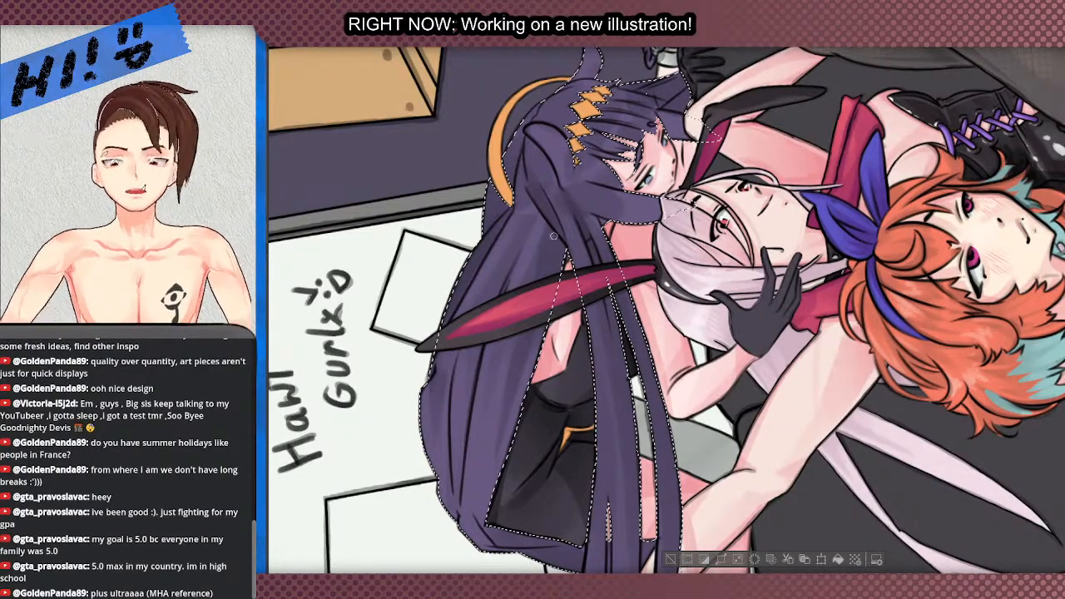
- Shade the strands behind the side lock and the long hair hanging across the body toward the hand
scroll(581, 291, "up", 2)
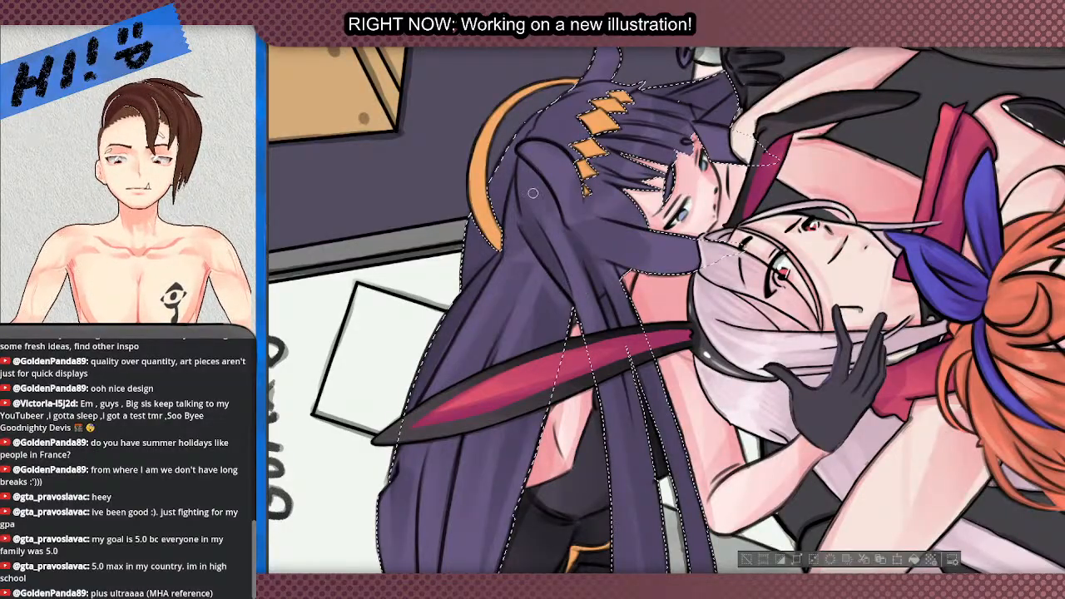
scroll(546, 204, "down", 2)
scroll(549, 183, "up", 2)
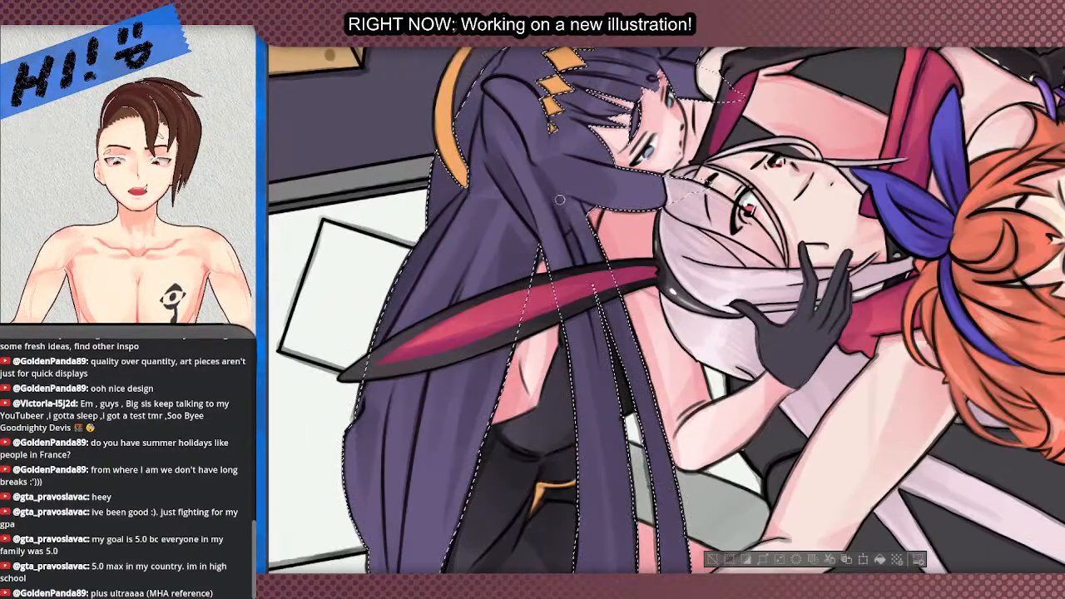
scroll(551, 178, "down", 2)
scroll(549, 237, "up", 2)
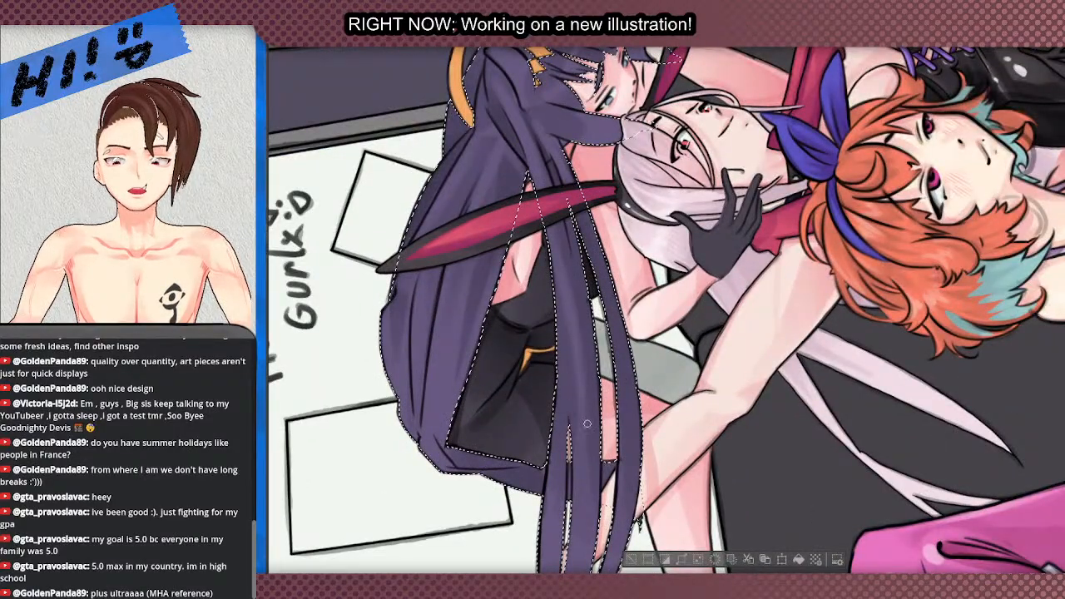
scroll(586, 513, "down", 2)
scroll(575, 409, "up", 2)
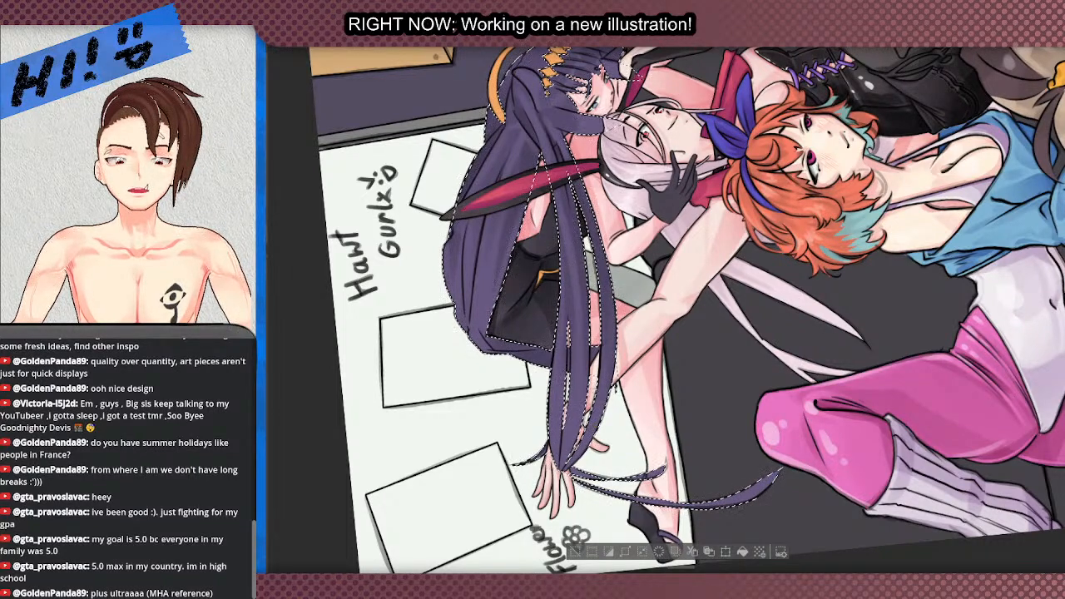
- Check the finished hair shading from several distances and clear the hair selection
scroll(601, 376, "down", 2)
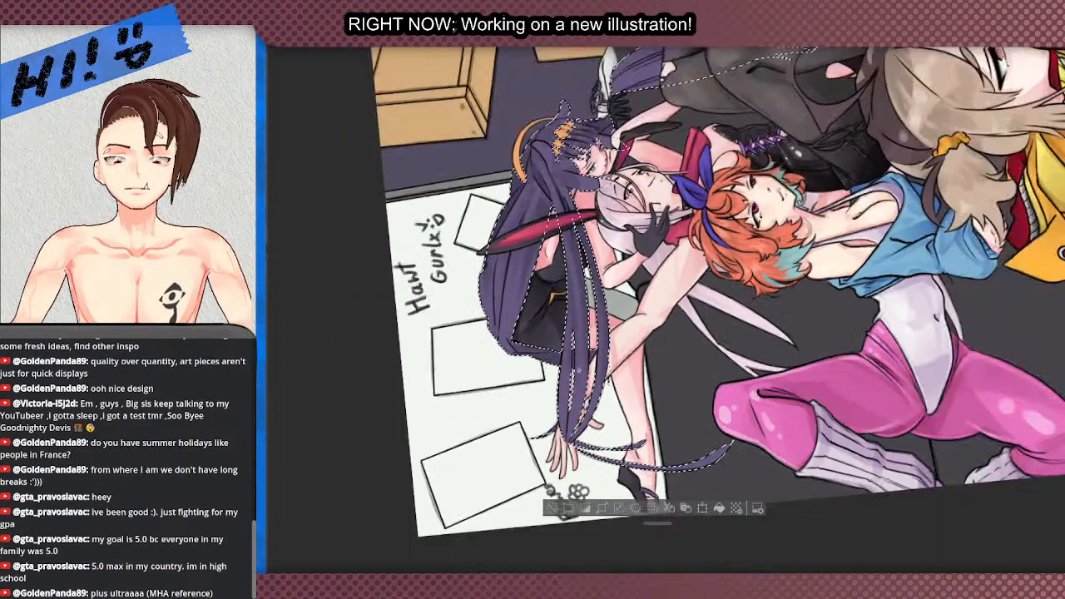
scroll(592, 267, "up", 4)
scroll(541, 229, "up", 4)
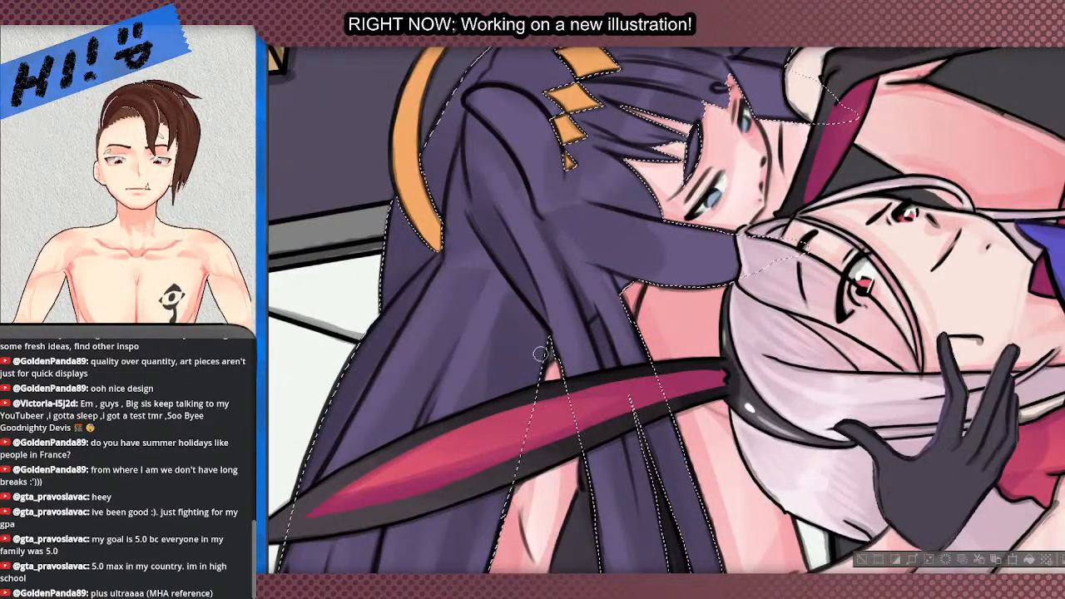
scroll(457, 204, "down", 3)
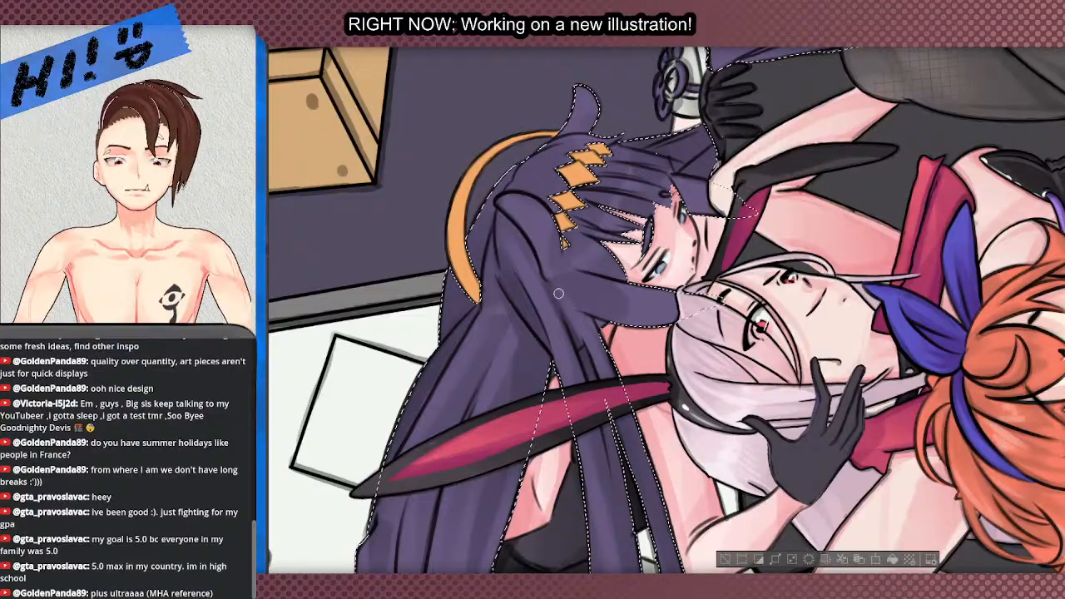
scroll(583, 250, "down", 2)
scroll(583, 250, "up", 2)
scroll(665, 308, "down", 3)
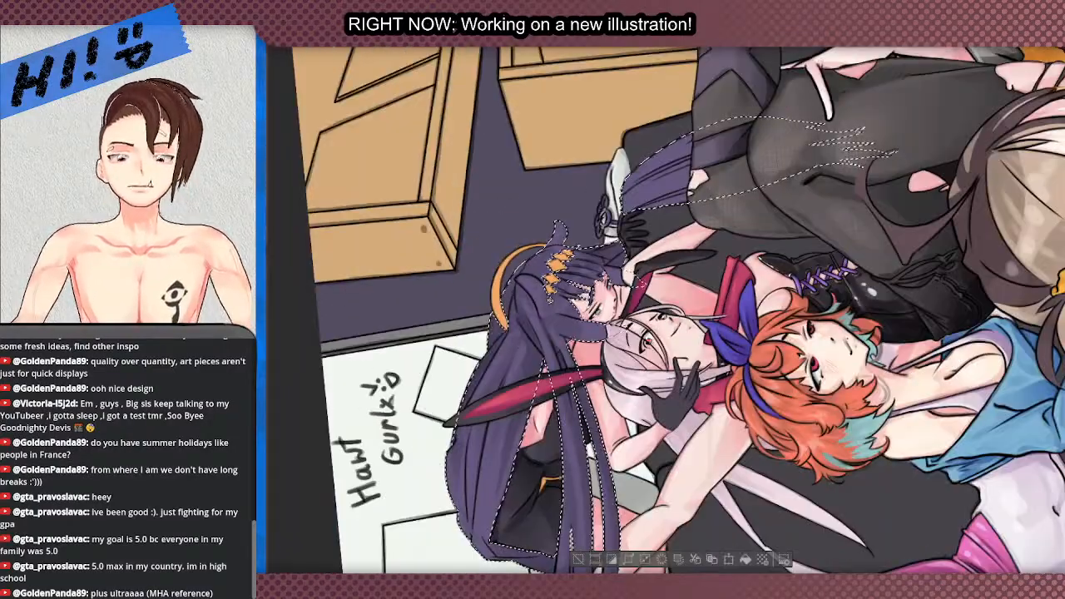
scroll(666, 307, "down", 1)
key("ctrl+d")
- Examine the purple-haired character's shading within the whole illustration with the canvas turned back upright
scroll(666, 308, "down", 5)
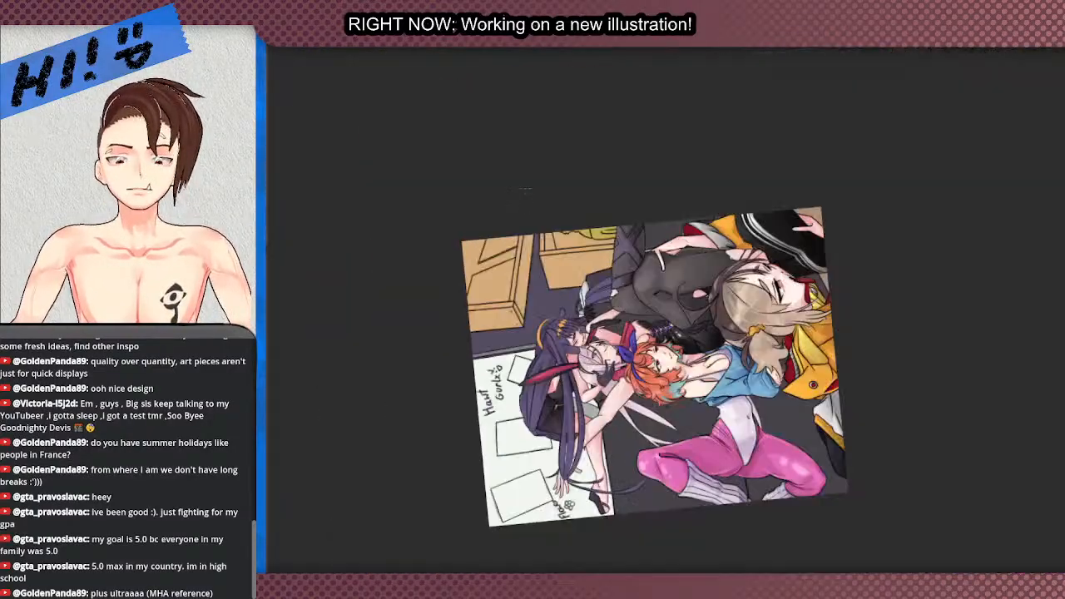
scroll(666, 308, "up", 5)
scroll(581, 283, "up", 5)
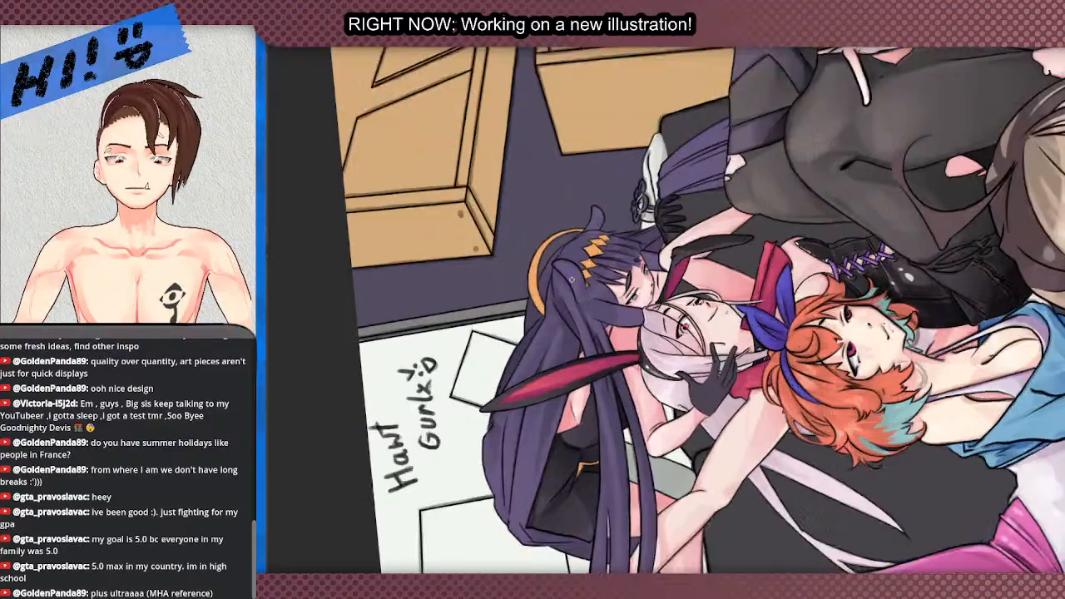
scroll(580, 316, "down", 4)
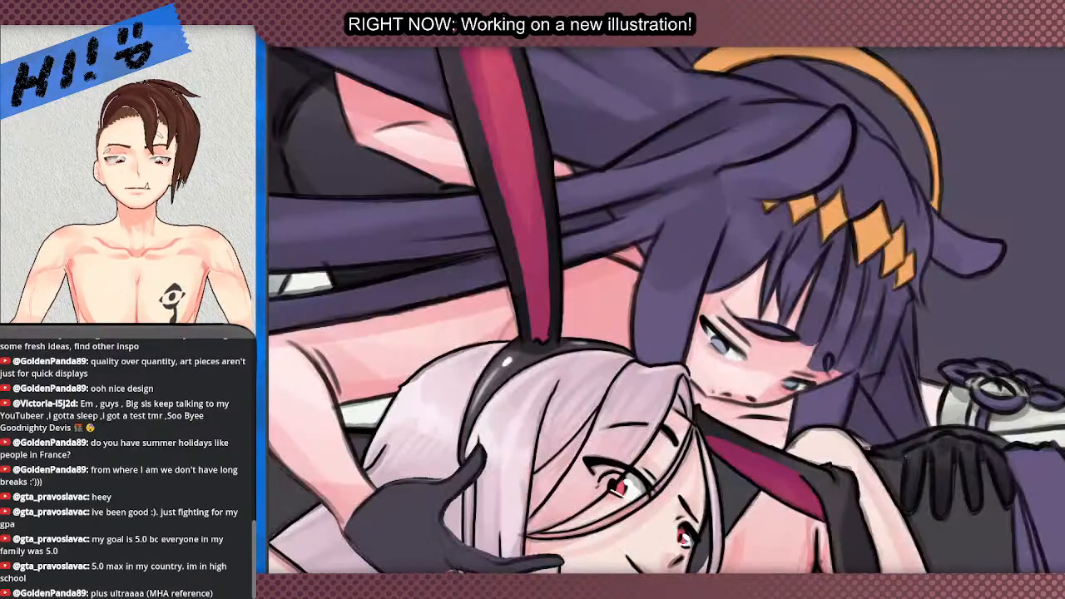
scroll(573, 326, "up", 5)
scroll(583, 316, "down", 5)
scroll(589, 263, "down", 3)
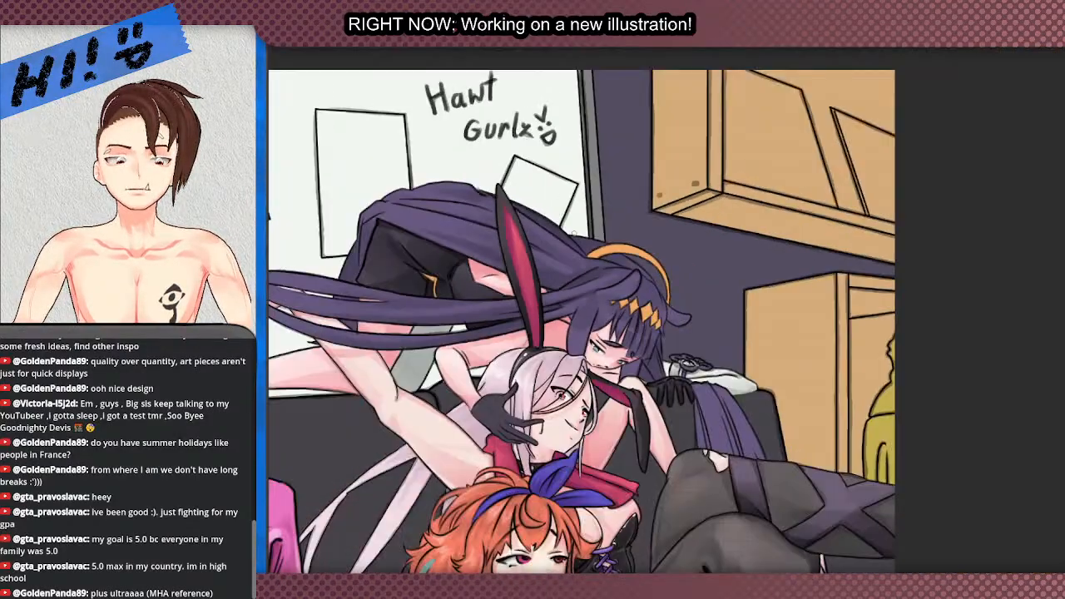
scroll(632, 292, "up", 6)
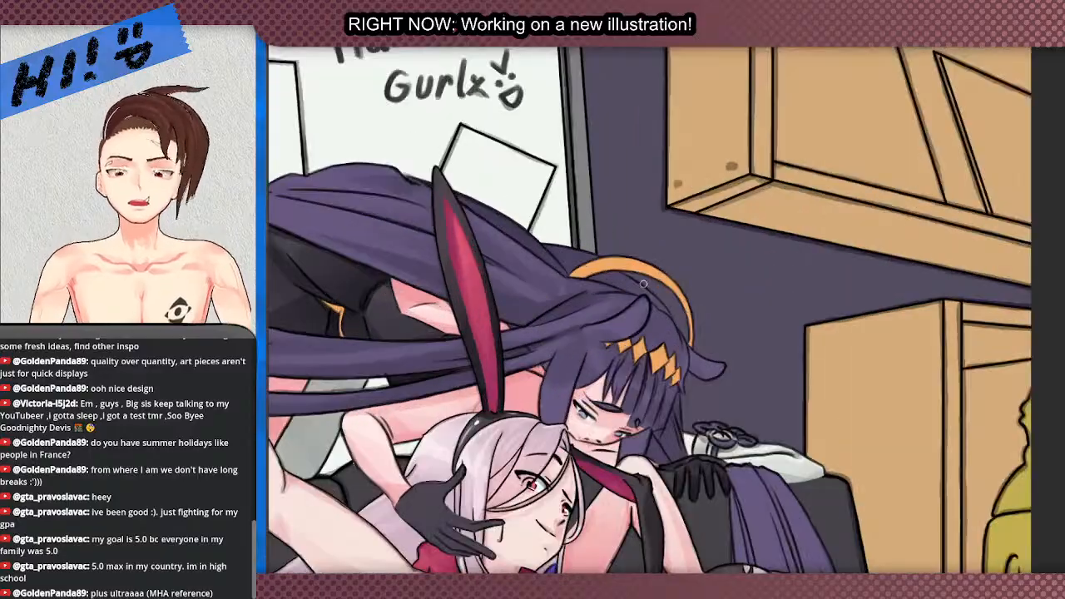
scroll(662, 271, "down", 5)
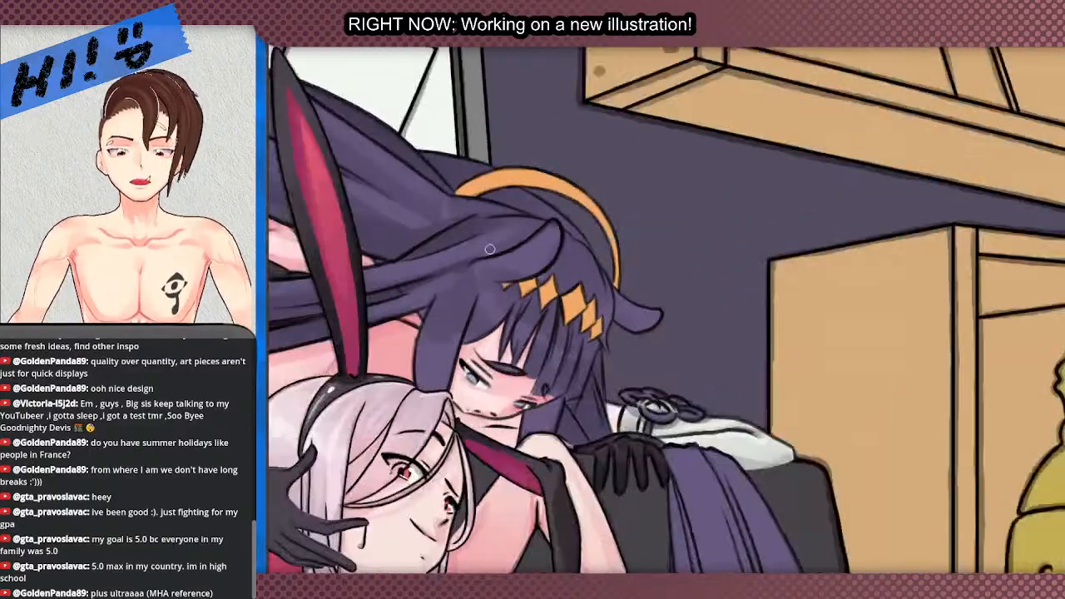
- Shade the whites of the purple-haired character's eyes beneath the upper lashes
scroll(486, 384, "up", 4)
scroll(486, 385, "up", 2)
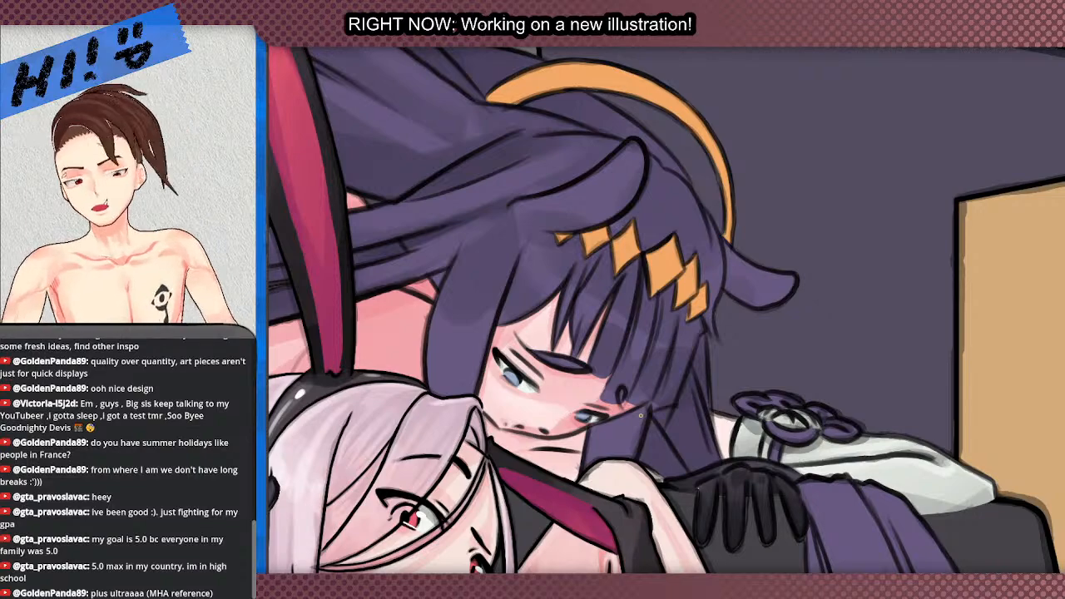
scroll(541, 387, "up", 3)
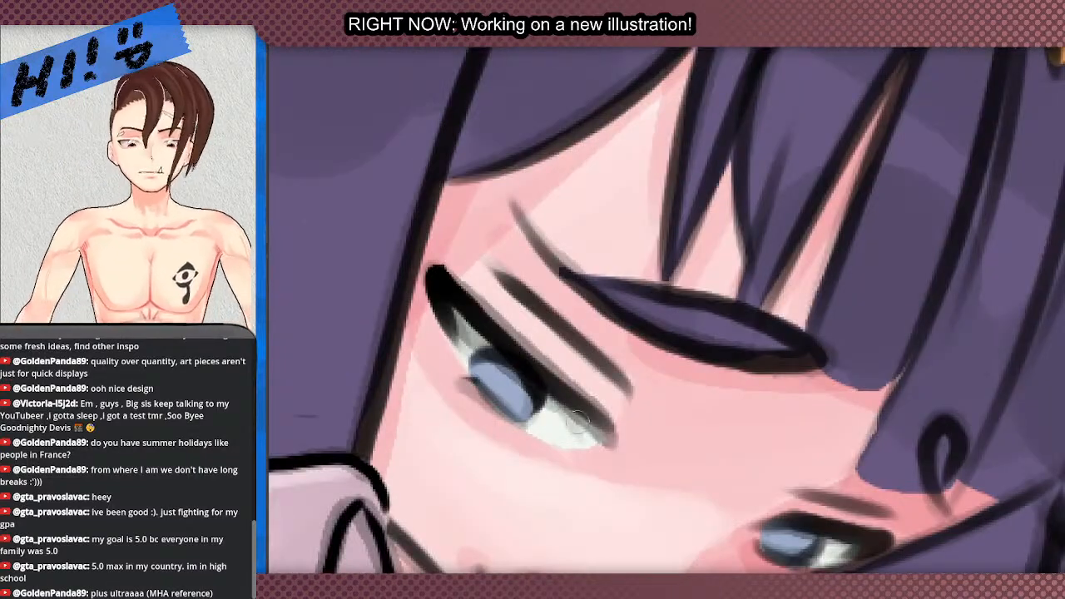
mouse_move(449, 301)
left_mouse_down()
mouse_move(597, 439)
mouse_move(456, 313)
left_mouse_up()
key("ctrl+z")
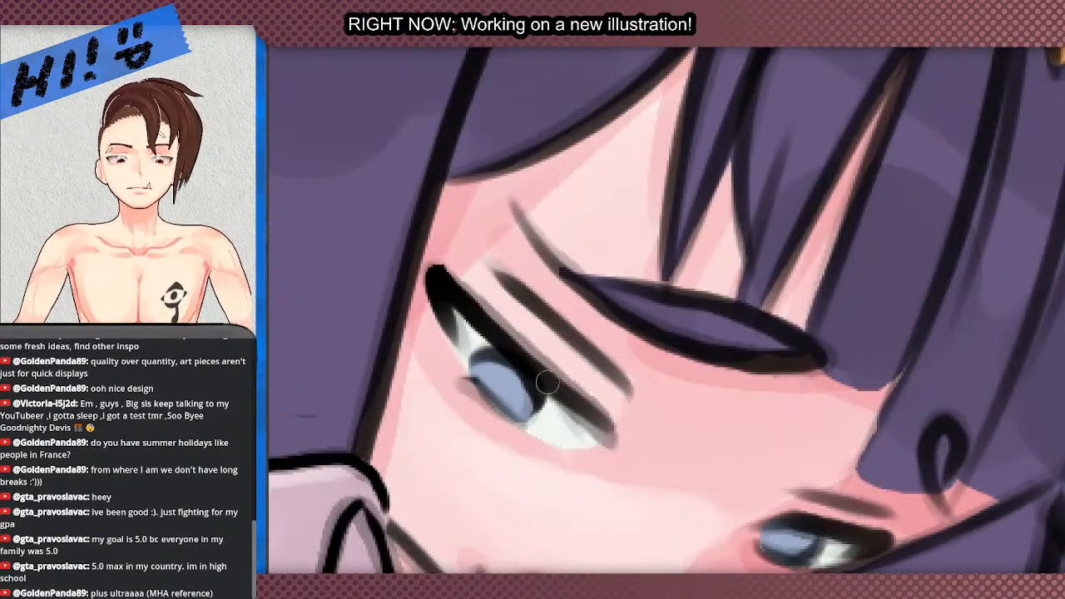
left_click_drag(600, 433, 447, 302)
mouse_move(566, 379)
left_mouse_down()
mouse_move(720, 424)
mouse_move(742, 411)
left_mouse_up()
left_click_drag(820, 429, 766, 529)
scroll(789, 437, "down", 3)
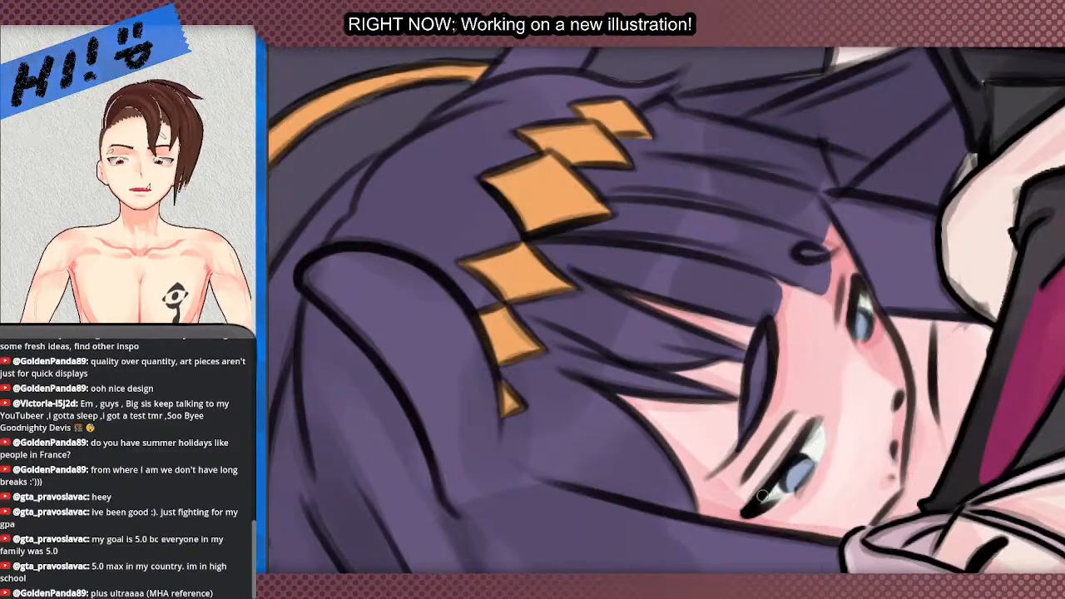
scroll(862, 287, "up", 3)
scroll(862, 287, "down", 4)
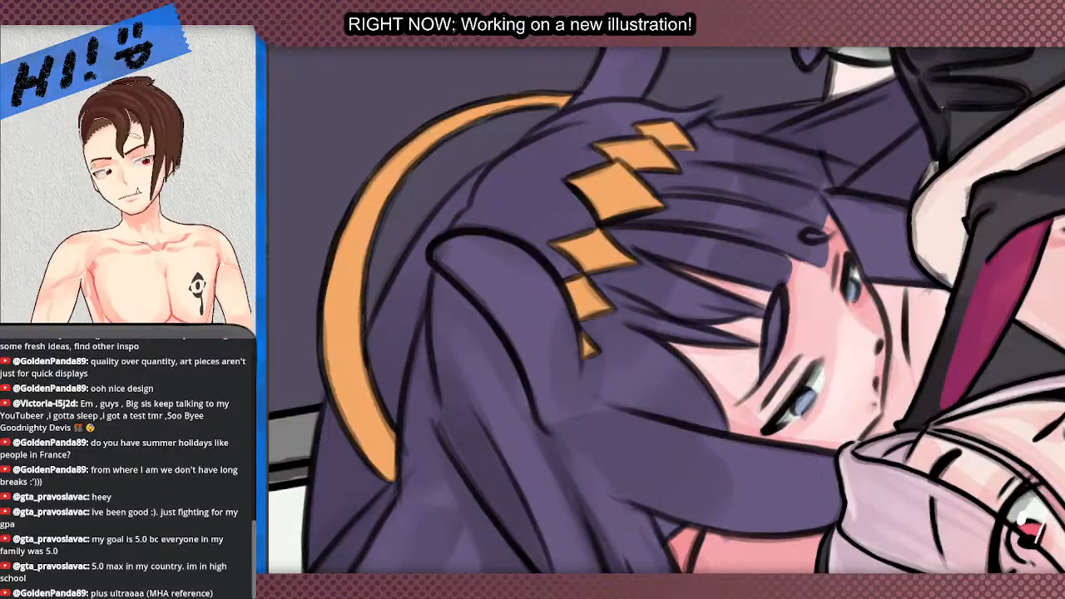
- Select the orange areas of the purple-haired character: the halo band, the hair diamonds and the ornament on the black outfit
scroll(461, 291, "down", 5)
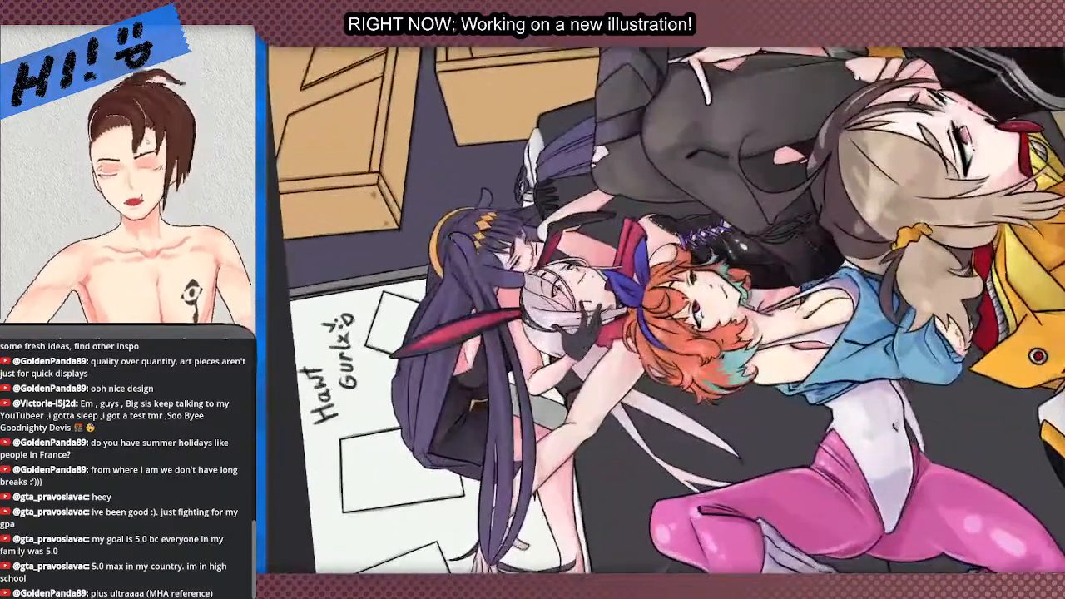
scroll(461, 290, "up", 3)
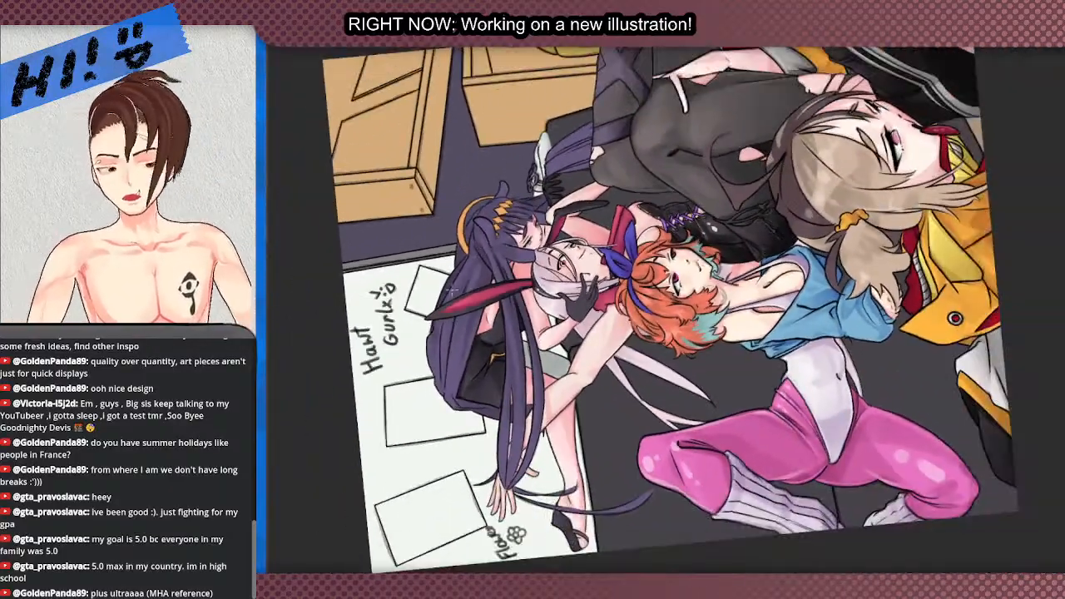
scroll(461, 291, "down", 3)
scroll(461, 290, "up", 4)
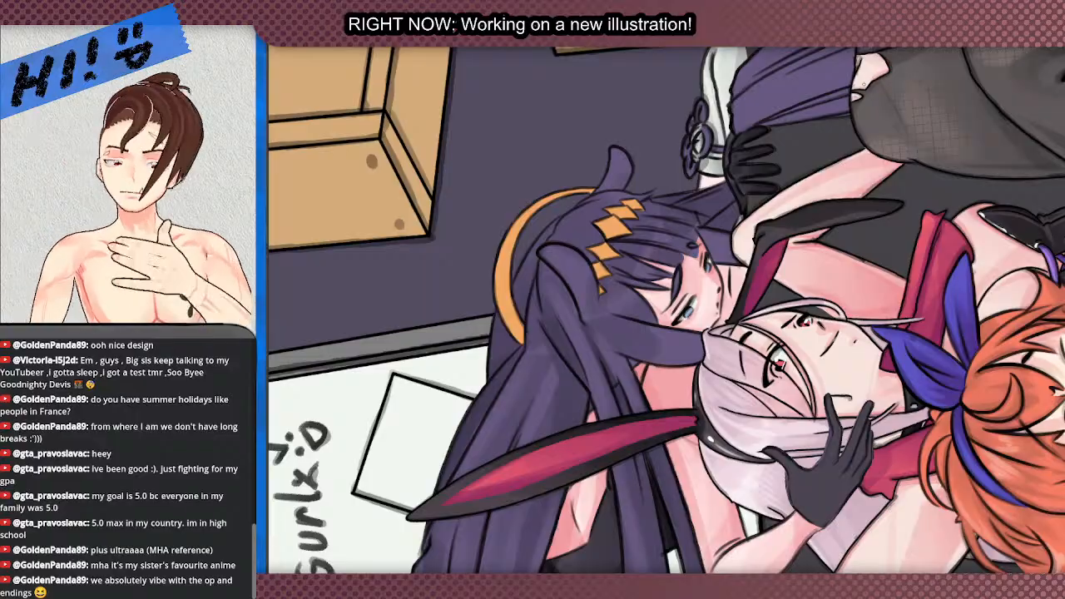
scroll(1025, 155, "down", 5)
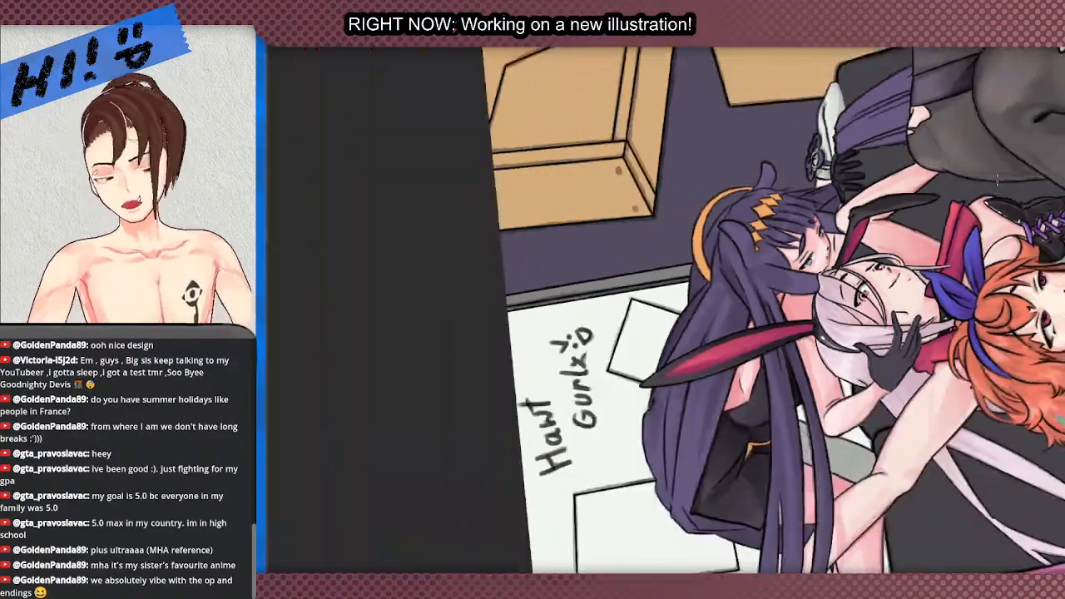
scroll(964, 261, "up", 5)
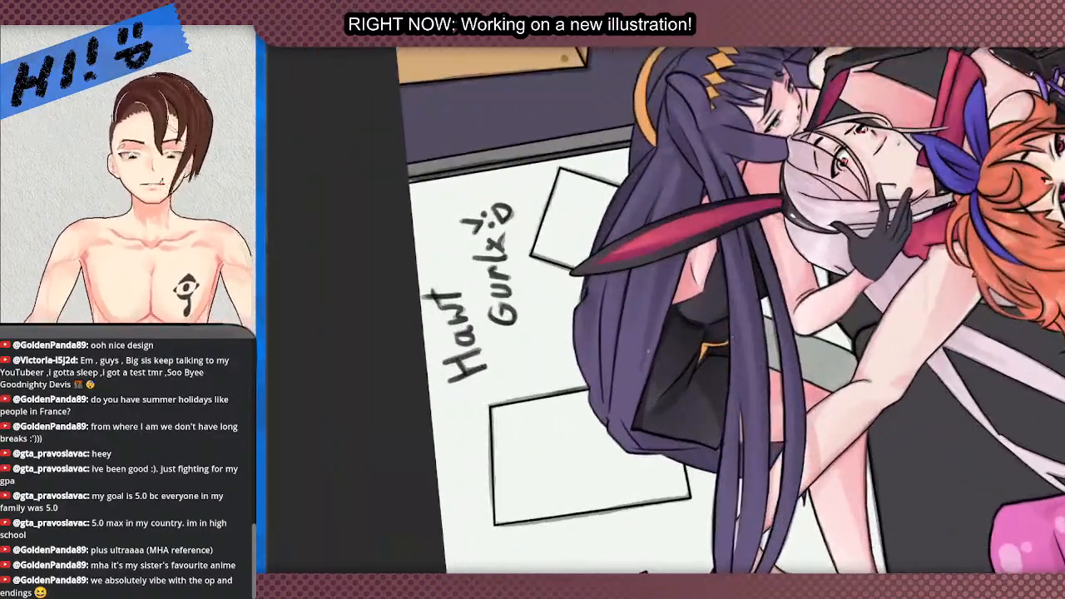
scroll(882, 461, "up", 4)
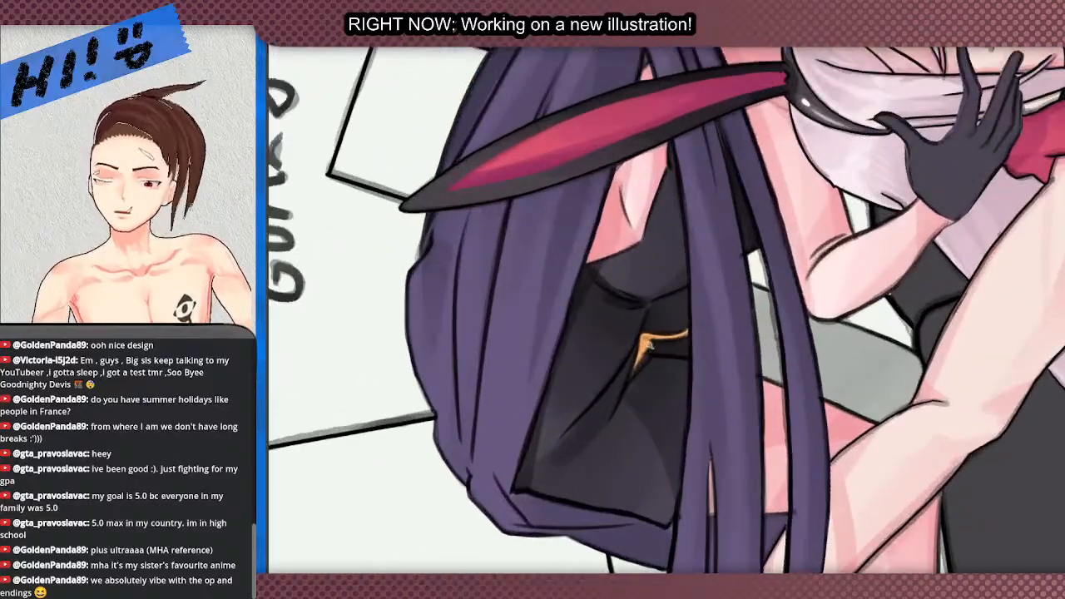
left_click(649, 350)
scroll(601, 475, "down", 1)
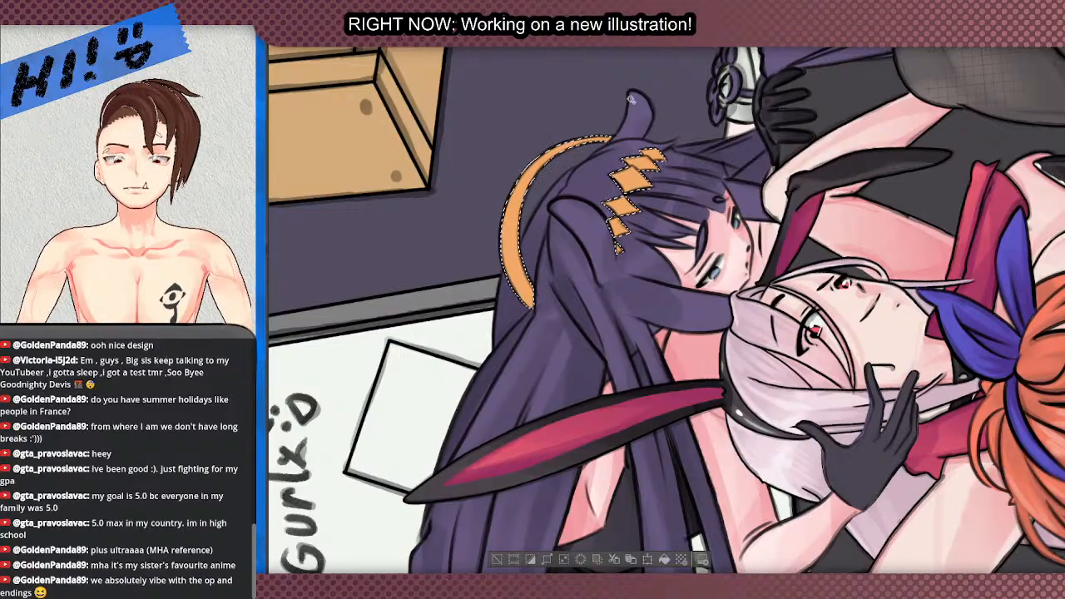
- Shade the selected orange halo band in layers, darkest along the narrow end beside the head flap
scroll(618, 248, "up", 3)
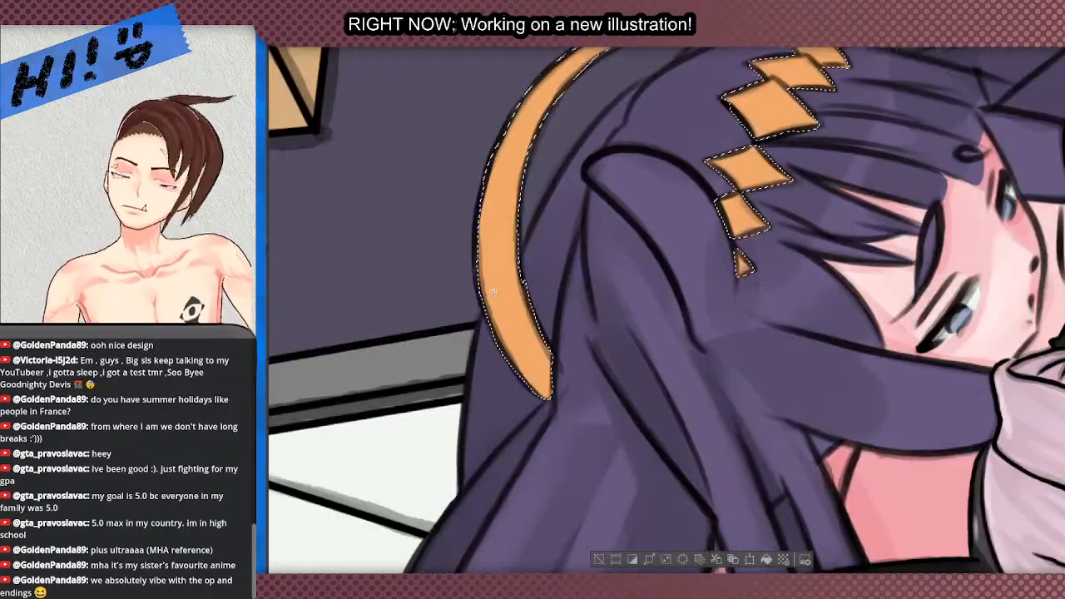
scroll(666, 309, "down", 3)
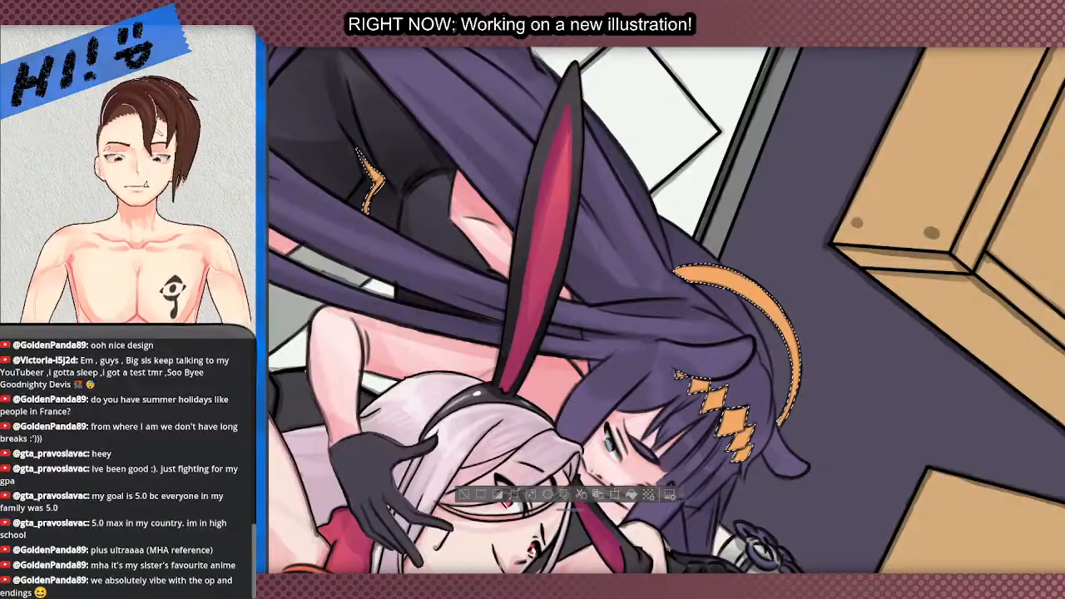
scroll(835, 315, "down", 1)
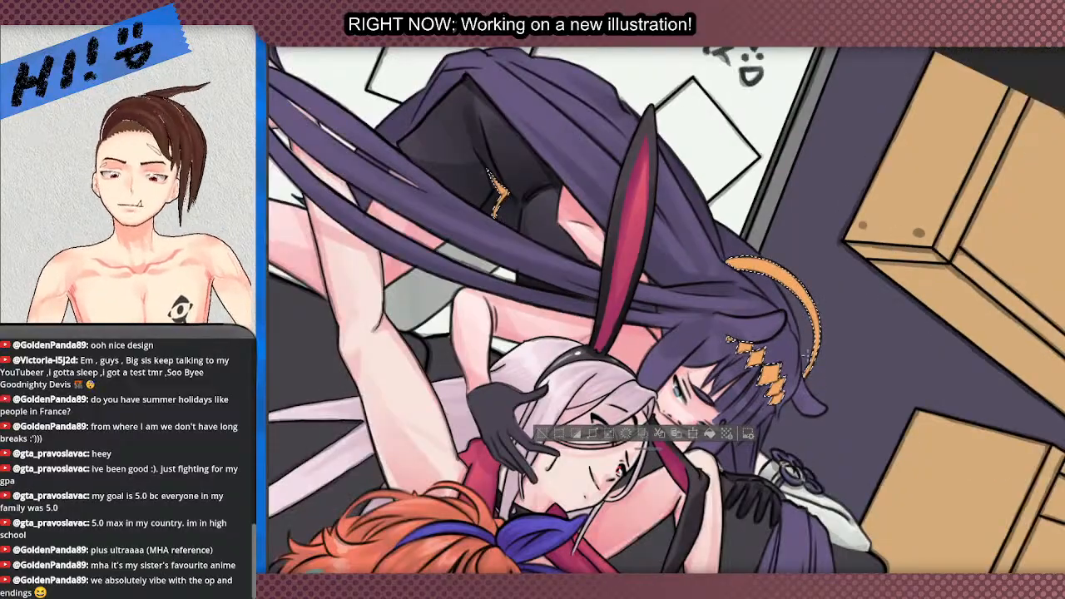
scroll(835, 315, "down", 1)
scroll(901, 382, "up", 3)
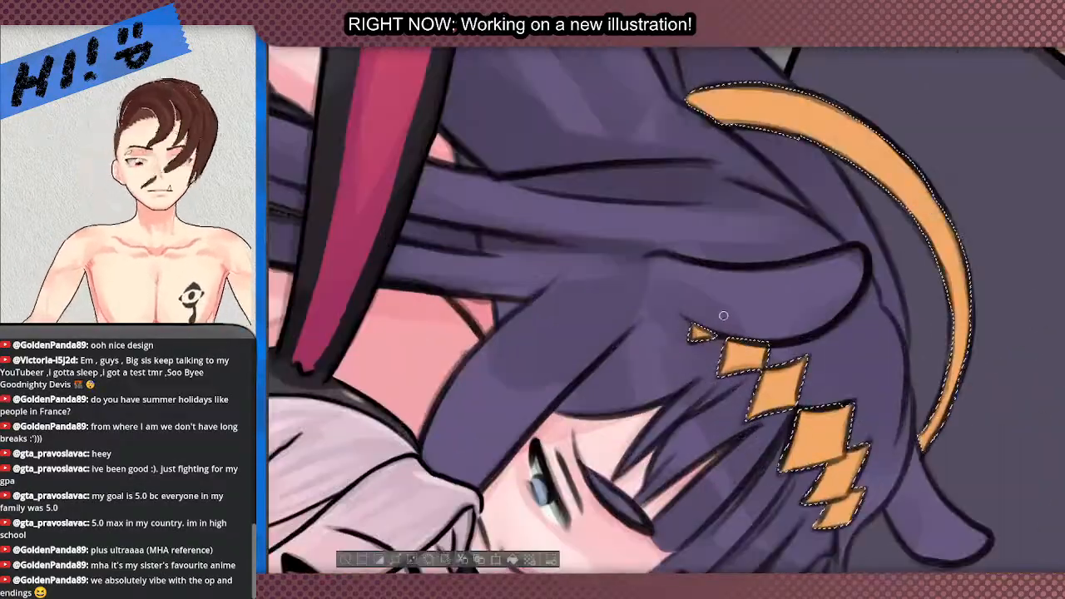
scroll(901, 383, "down", 1)
scroll(901, 383, "up", 1)
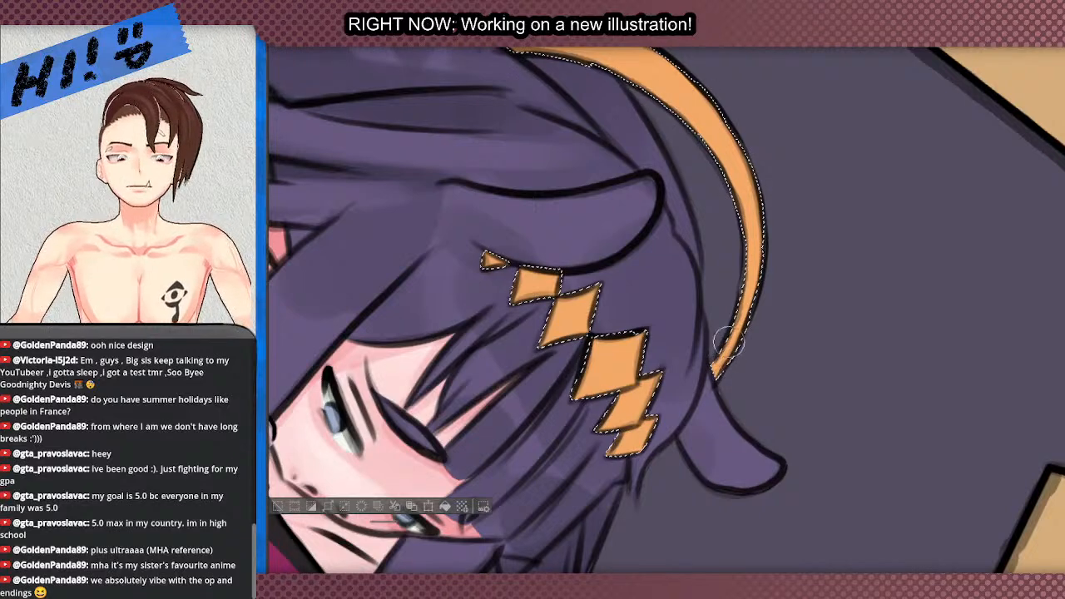
scroll(673, 438, "down", 1)
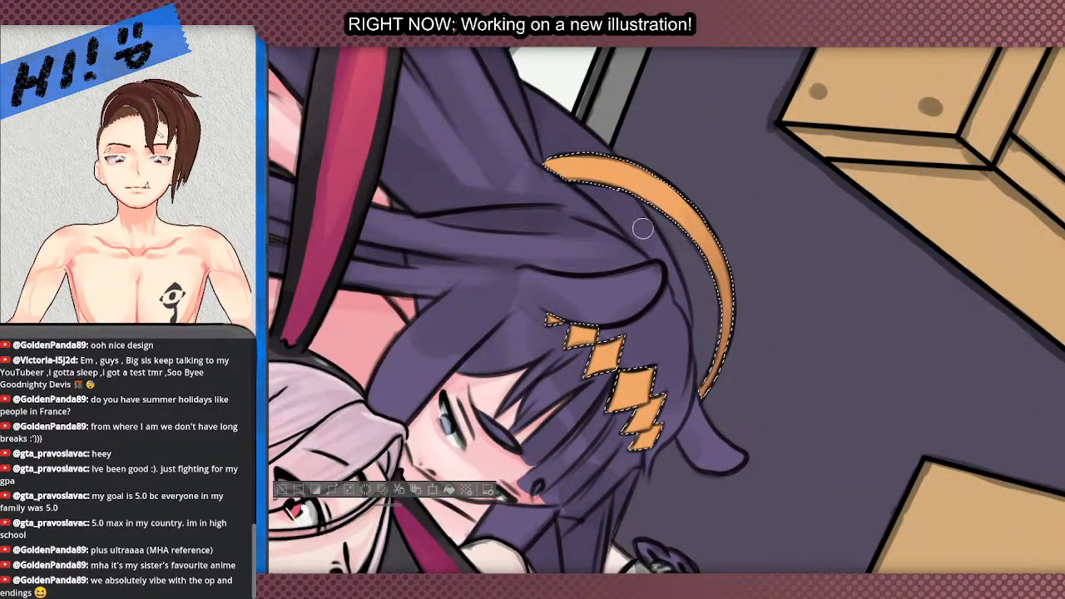
key("ctrl+z")
key("ctrl+z")
mouse_move(701, 417)
left_mouse_down()
mouse_move(613, 208)
mouse_move(611, 218)
left_mouse_up()
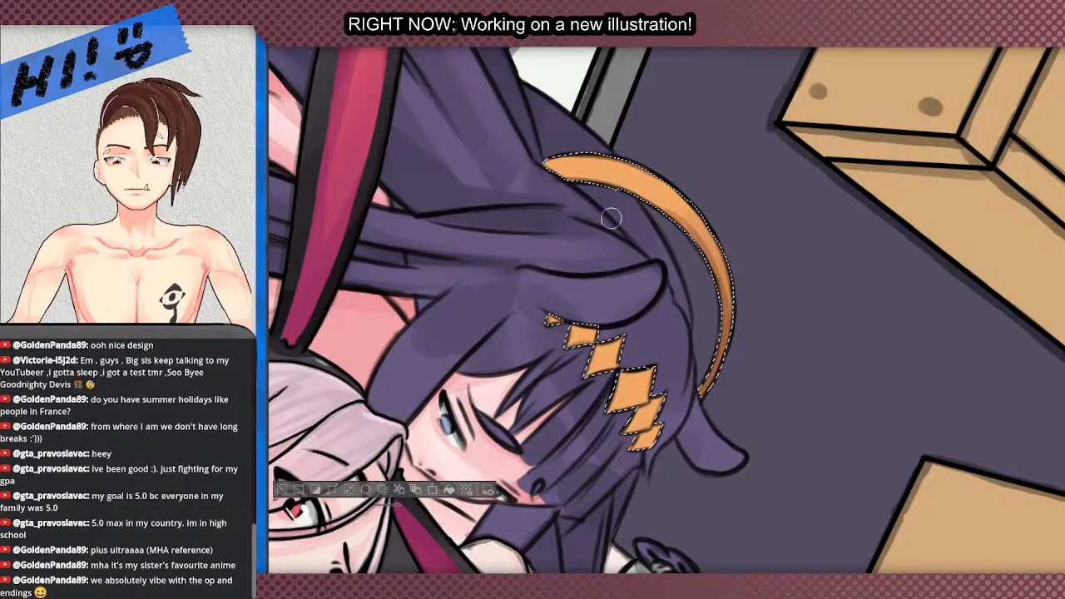
mouse_move(556, 167)
left_mouse_down()
mouse_move(592, 205)
mouse_move(606, 196)
mouse_move(542, 158)
mouse_move(714, 292)
left_mouse_up()
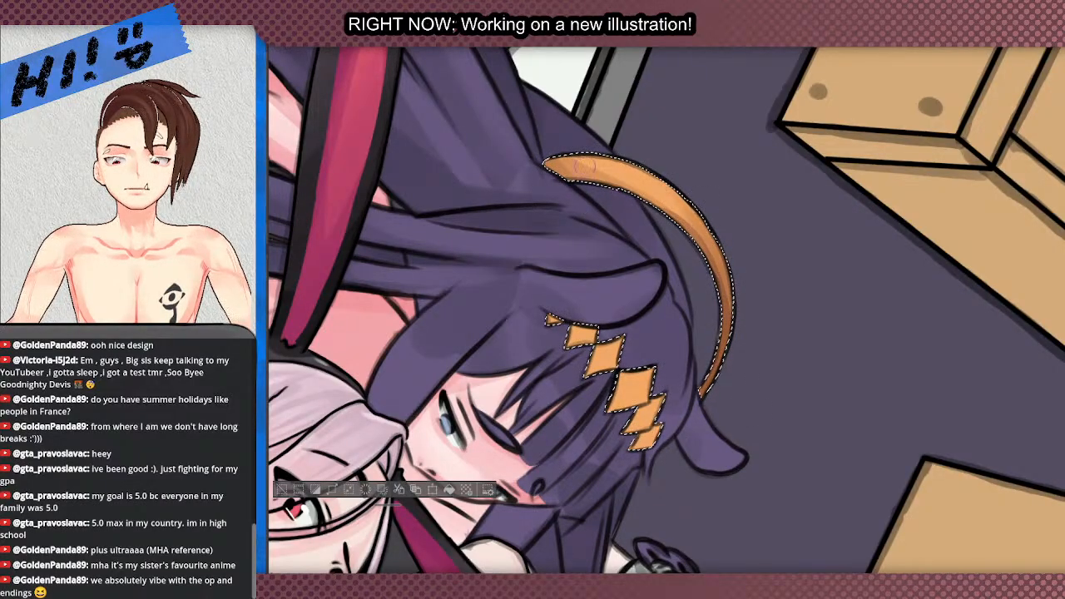
left_click_drag(690, 406, 640, 154)
- Shade the row of orange diamonds in the bangs, darkening the small ones under the head flap and the corners of the others
scroll(674, 191, "up", 3)
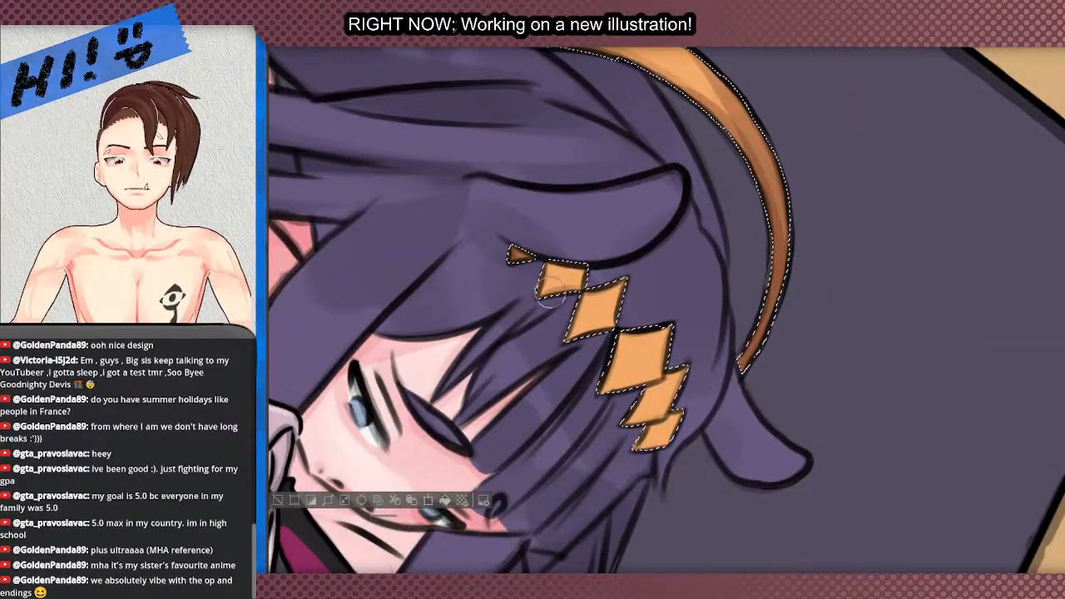
mouse_move(545, 308)
left_mouse_down()
mouse_move(567, 272)
mouse_move(576, 285)
mouse_move(517, 304)
mouse_move(553, 249)
mouse_move(570, 263)
mouse_move(539, 324)
left_mouse_up()
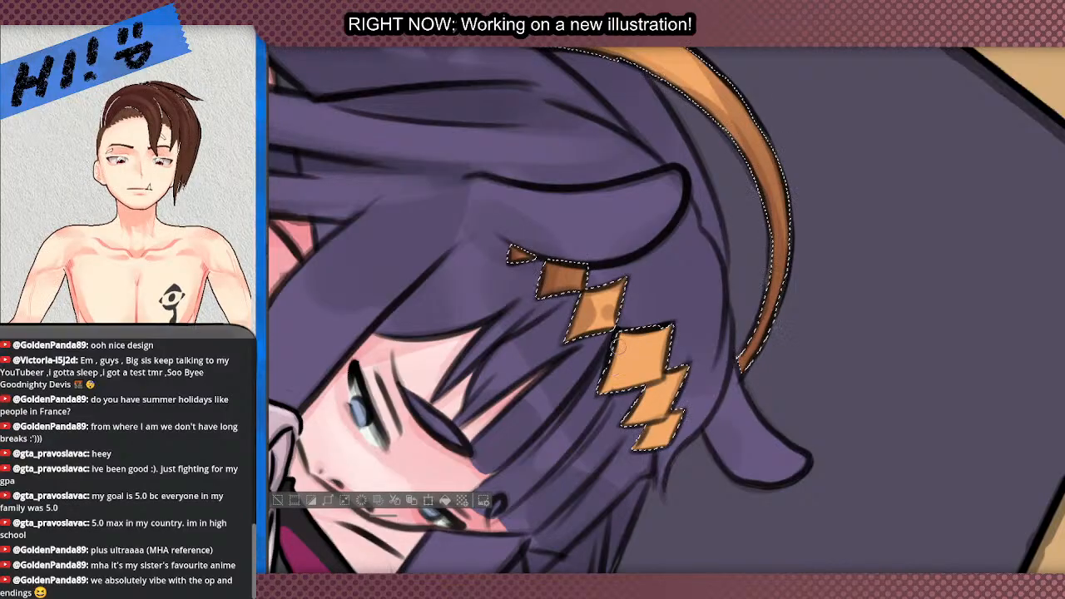
left_click_drag(629, 367, 651, 367)
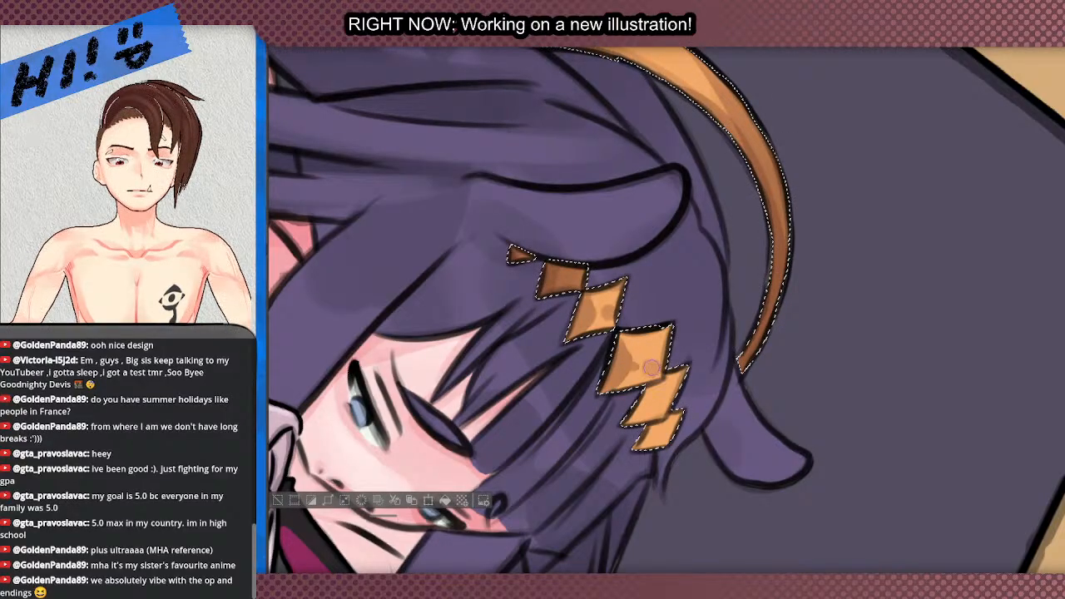
scroll(673, 269, "down", 2)
scroll(702, 251, "up", 2)
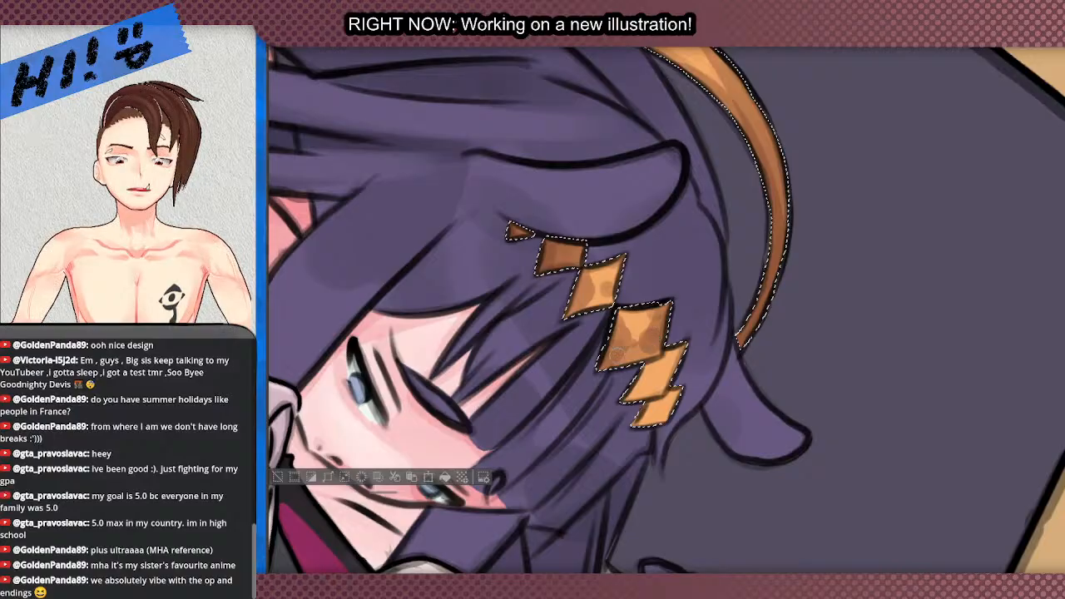
left_click_drag(643, 390, 673, 356)
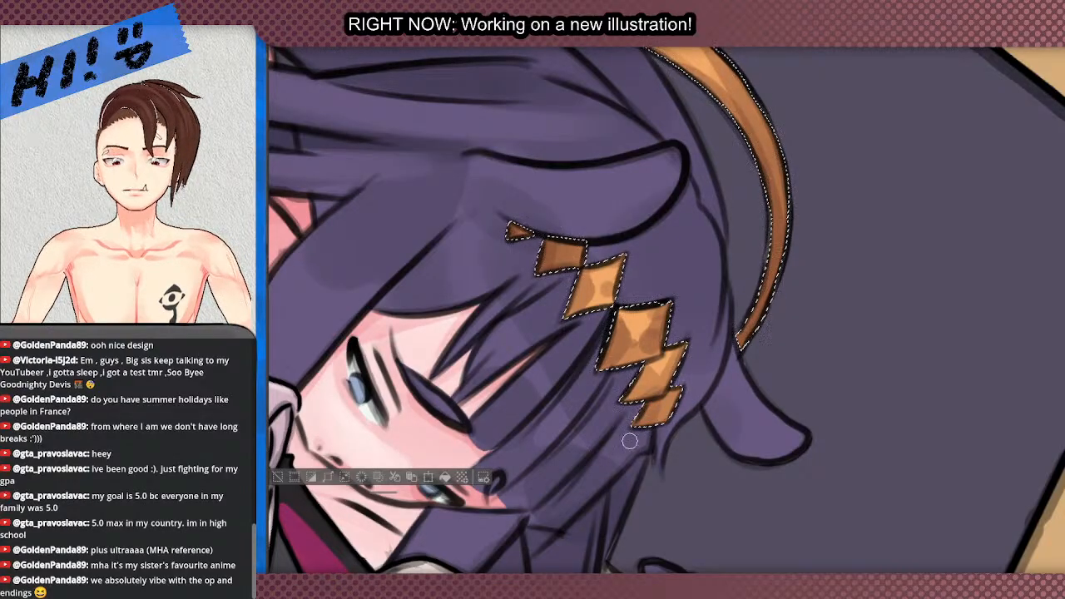
- Clear the selection around the orange hair ornaments and look over the whole illustration from different angles
scroll(616, 408, "down", 3)
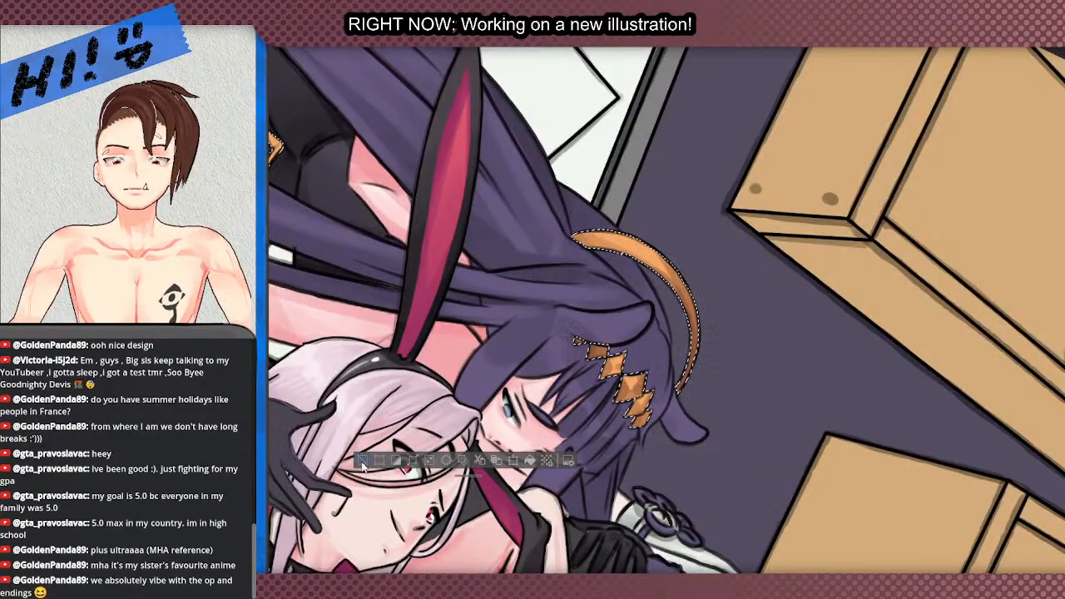
scroll(630, 355, "down", 5)
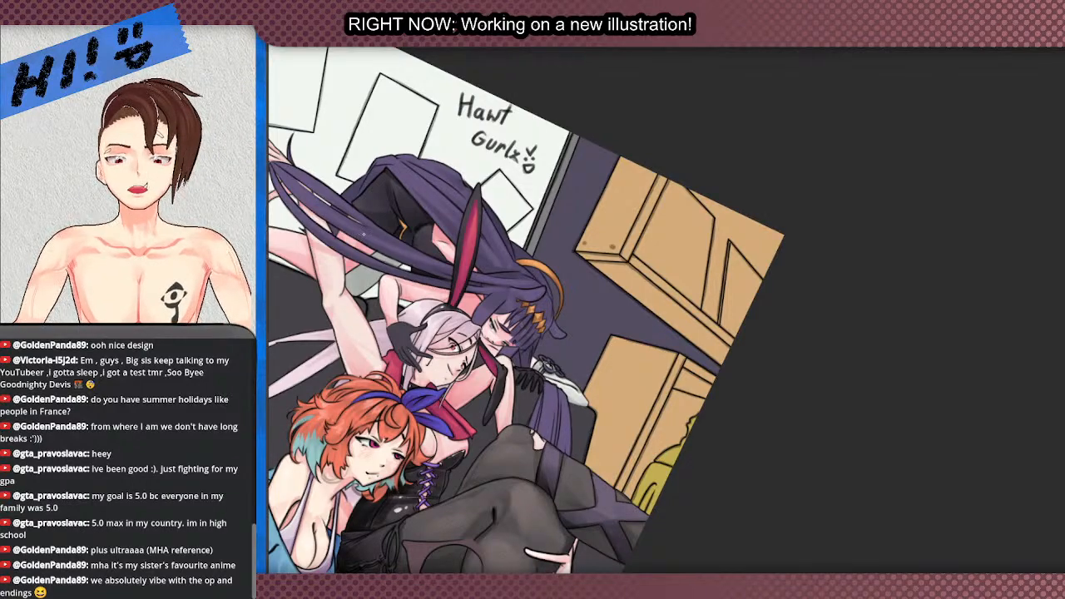
scroll(666, 308, "down", 5)
scroll(665, 308, "up", 5)
scroll(666, 308, "down", 3)
scroll(666, 308, "up", 4)
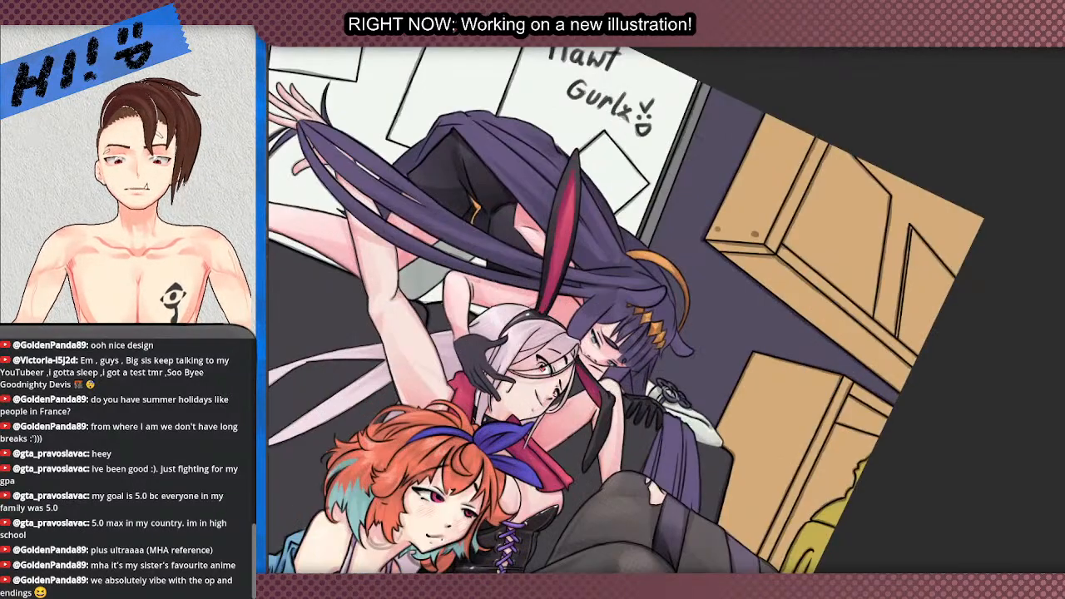
scroll(625, 348, "down", 5)
scroll(475, 488, "up", 5)
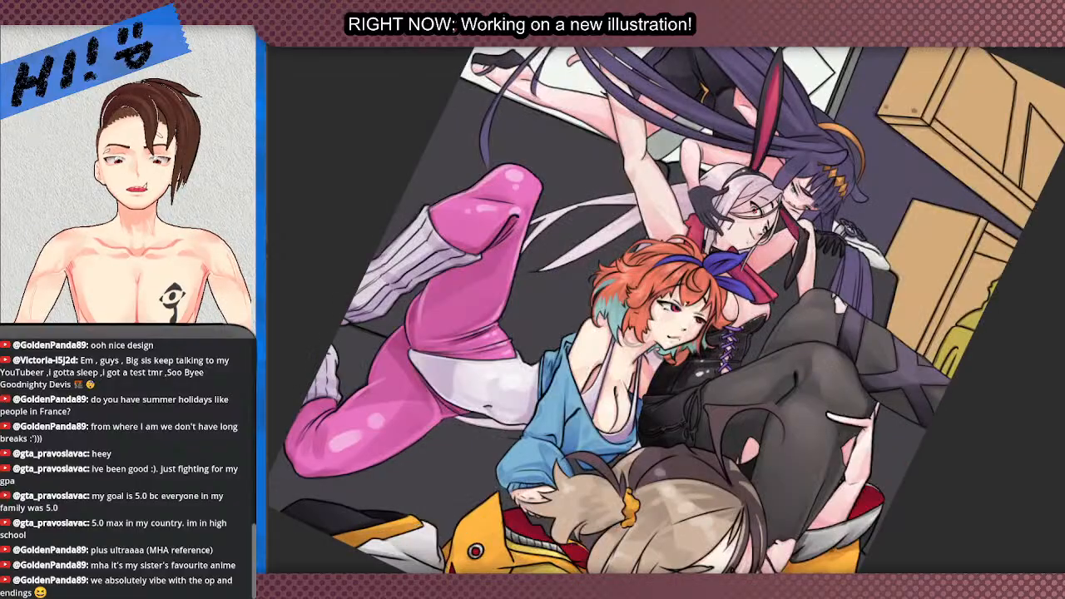
left_click_drag(799, 441, 749, 158)
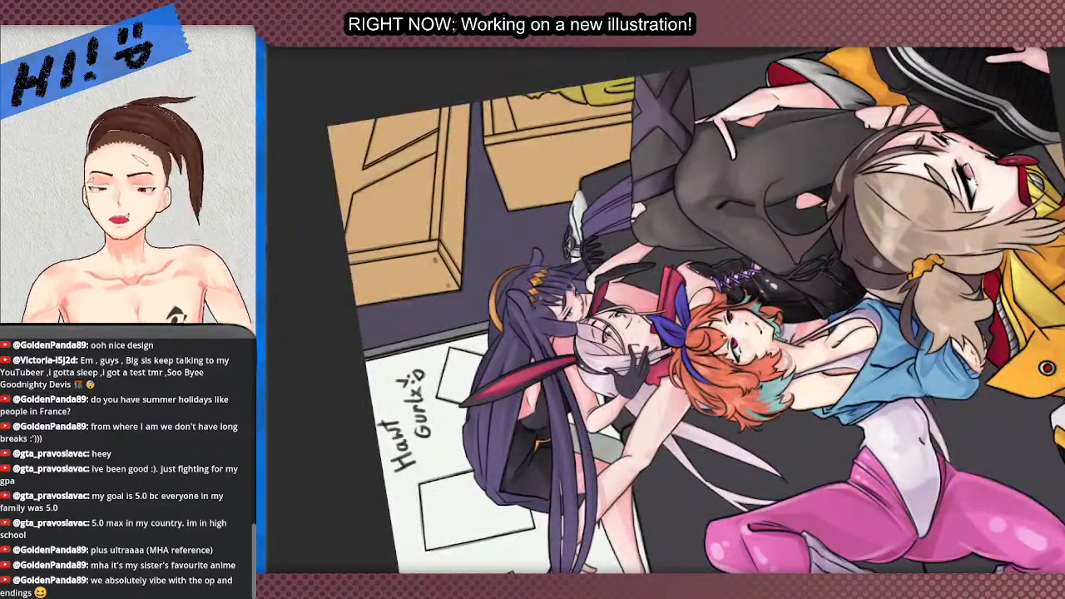
scroll(499, 325, "up", 6)
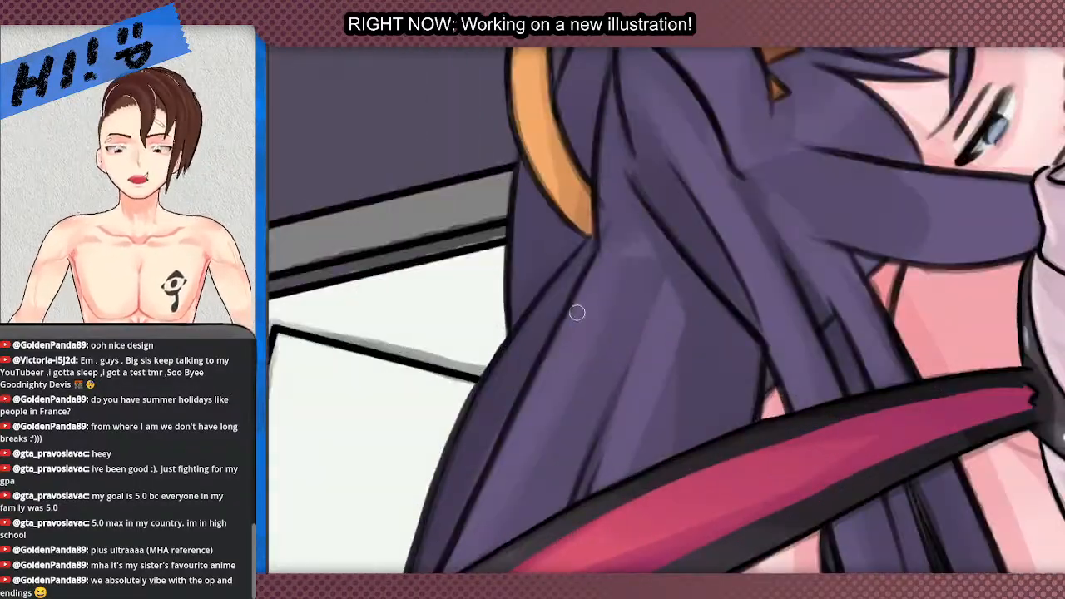
mouse_move(578, 313)
left_mouse_down()
mouse_move(533, 391)
mouse_move(583, 395)
left_mouse_up()
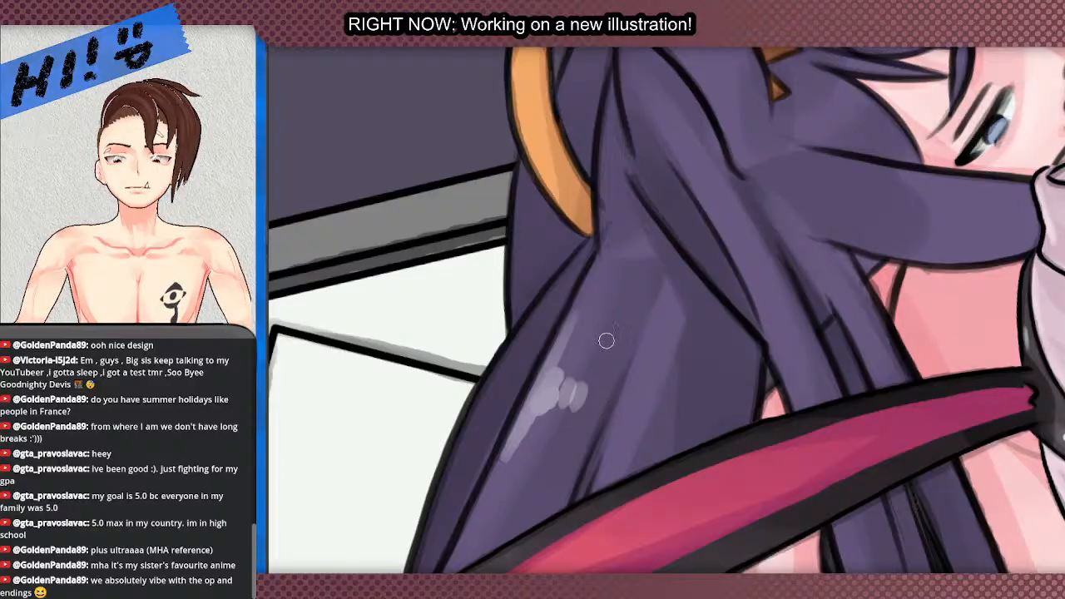
key("ctrl+z")
- Paint pale highlight strokes across the purple hair behind the head, between the orange halo band and the bunny ear
scroll(537, 395, "down", 5)
scroll(559, 370, "up", 2)
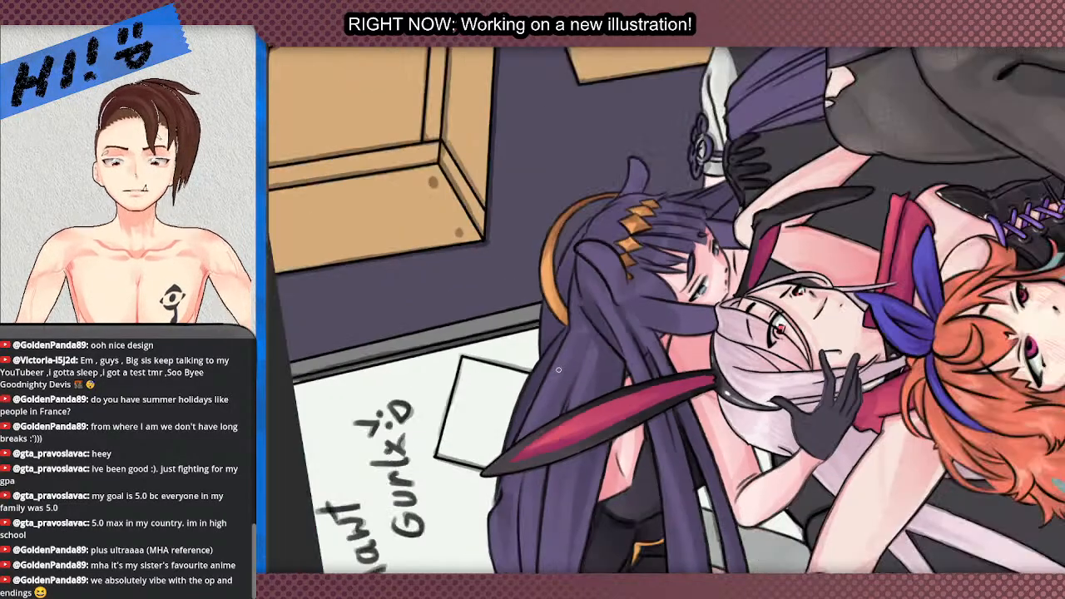
scroll(558, 369, "down", 3)
scroll(573, 365, "up", 1)
scroll(572, 364, "up", 5)
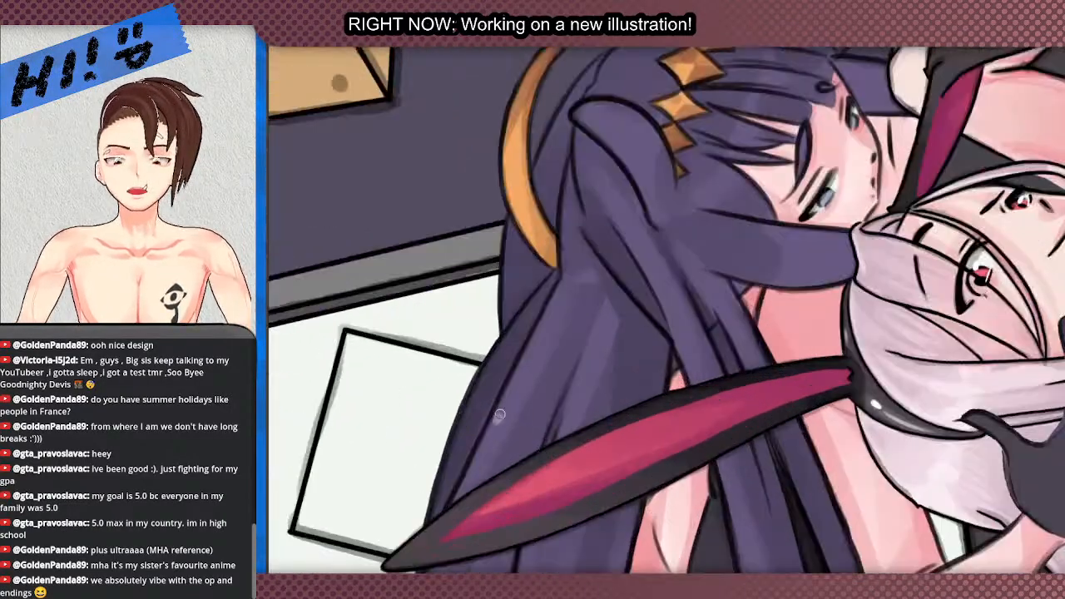
left_click_drag(537, 350, 499, 420)
mouse_move(524, 385)
left_mouse_down()
mouse_move(529, 398)
mouse_move(605, 389)
mouse_move(628, 353)
left_mouse_up()
left_click_drag(621, 396, 648, 385)
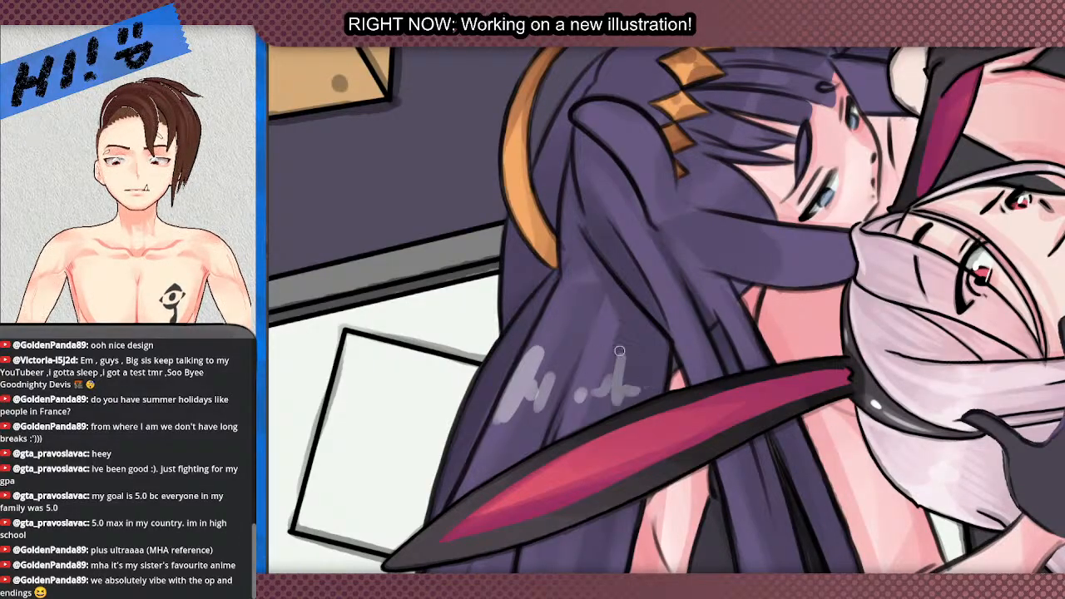
- Paint pale highlights on the purple hair draped over the back, next to the black outfit
scroll(560, 302, "down", 4)
scroll(560, 302, "up", 4)
mouse_move(552, 327)
left_mouse_down()
mouse_move(548, 428)
mouse_move(557, 371)
mouse_move(556, 398)
left_mouse_up()
mouse_move(581, 389)
left_mouse_down()
mouse_move(576, 450)
mouse_move(597, 473)
mouse_move(626, 377)
left_mouse_up()
scroll(570, 478, "down", 2)
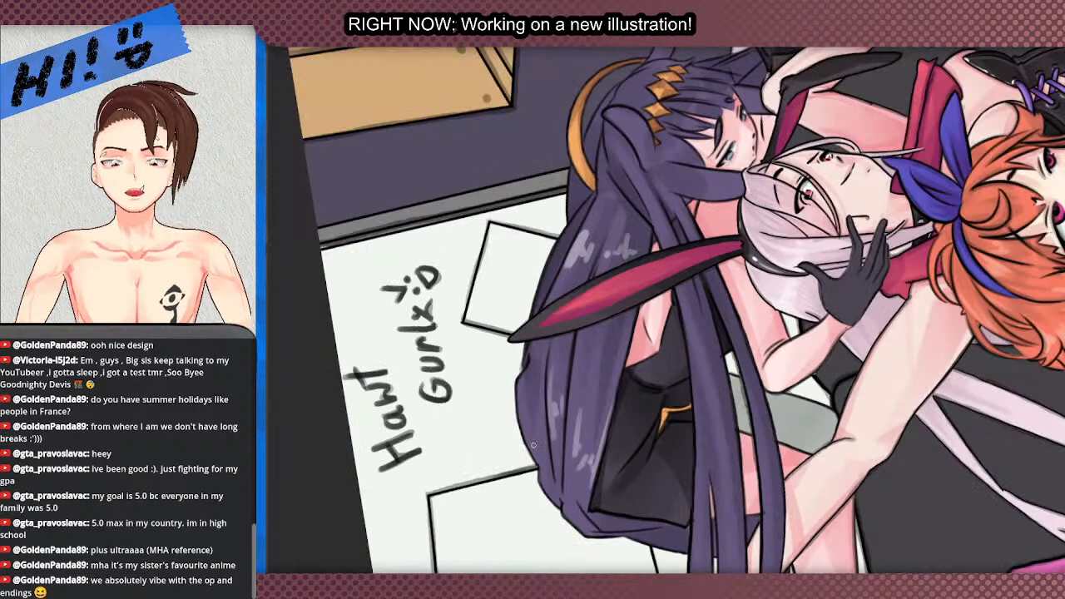
scroll(542, 479, "up", 3)
scroll(571, 506, "down", 3)
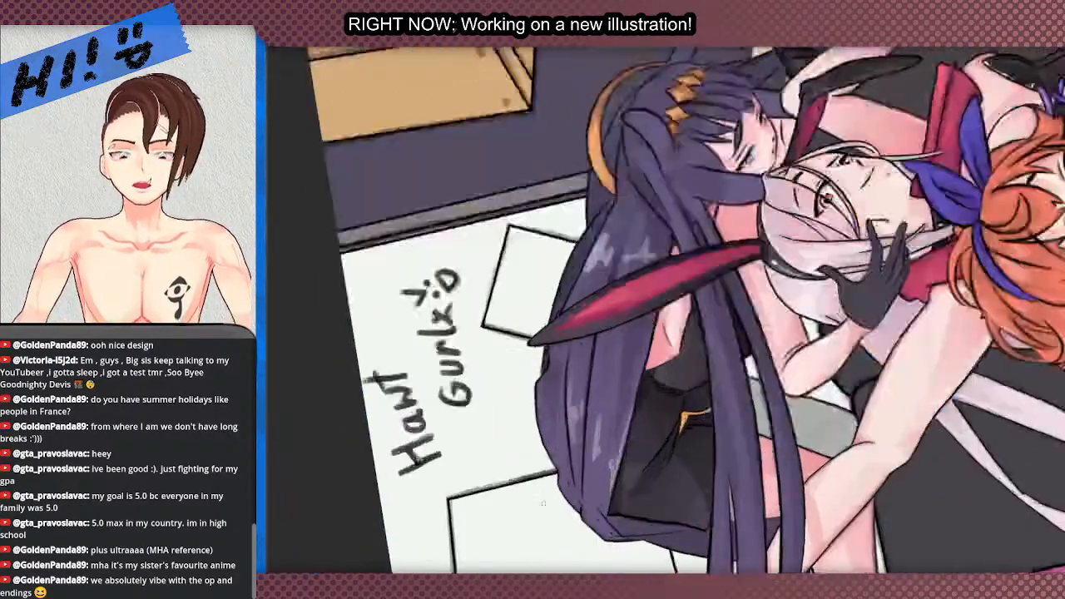
- Extend the pale highlights onto the outer hair strands along the curve of the purple-haired character's back
scroll(541, 353, "up", 1)
left_click_drag(541, 353, 561, 444)
left_click_drag(562, 388, 571, 454)
scroll(569, 450, "down", 2)
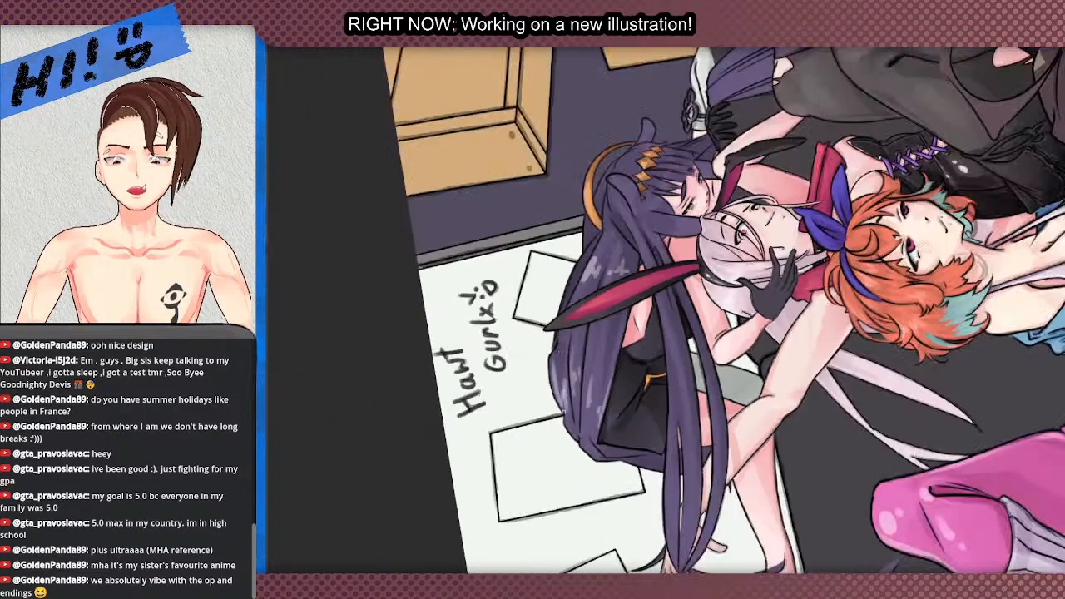
scroll(564, 331, "up", 2)
left_click_drag(564, 330, 575, 419)
scroll(576, 419, "down", 6)
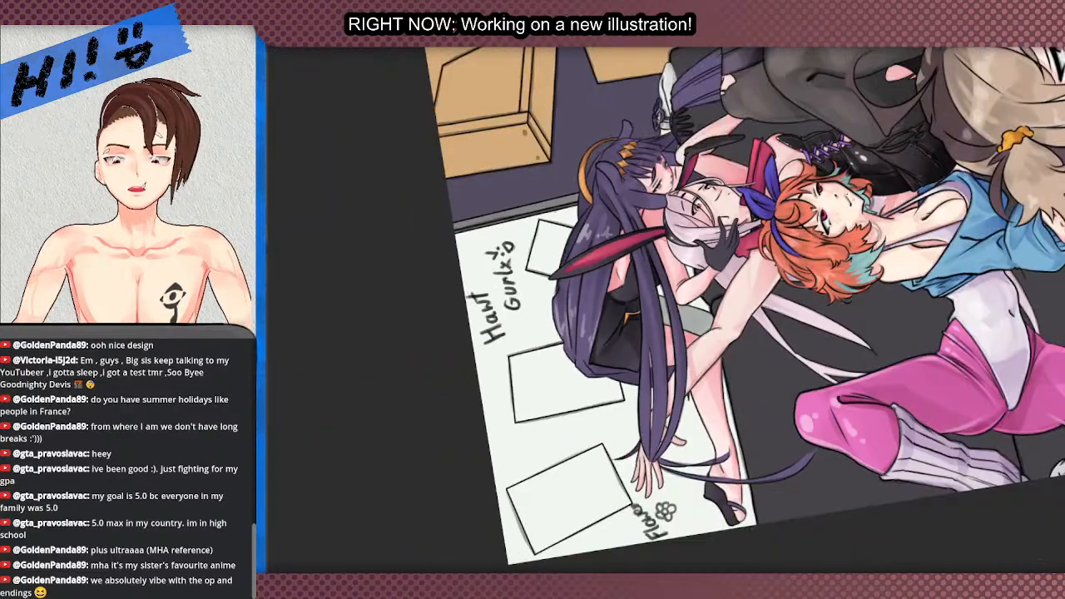
- Try a highlight on the rounded head flap and paint pale highlights on the hair locks just behind it
scroll(556, 280, "up", 7)
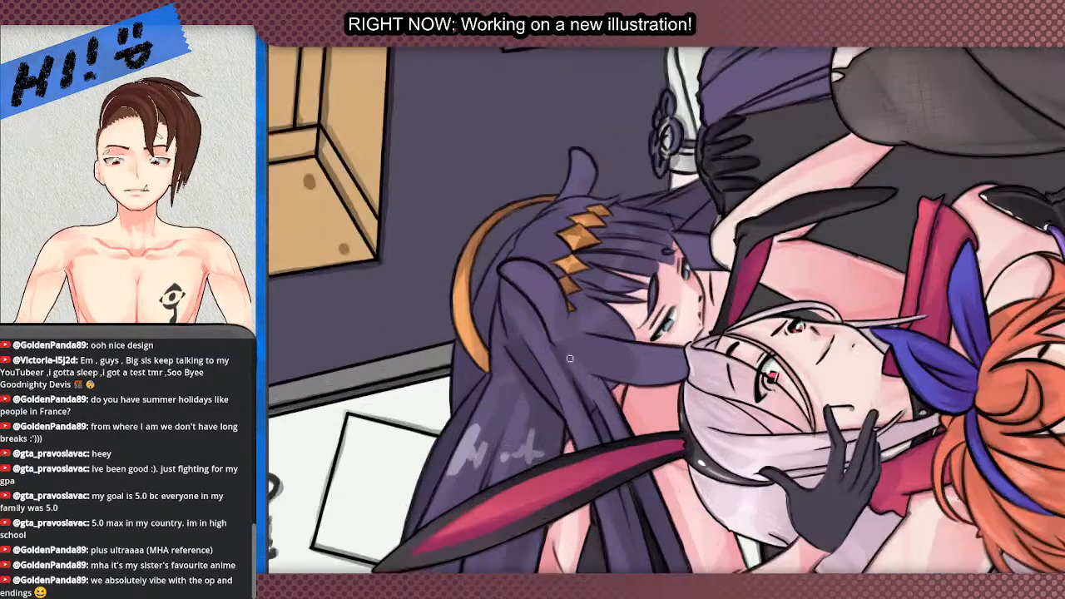
scroll(626, 278, "up", 5)
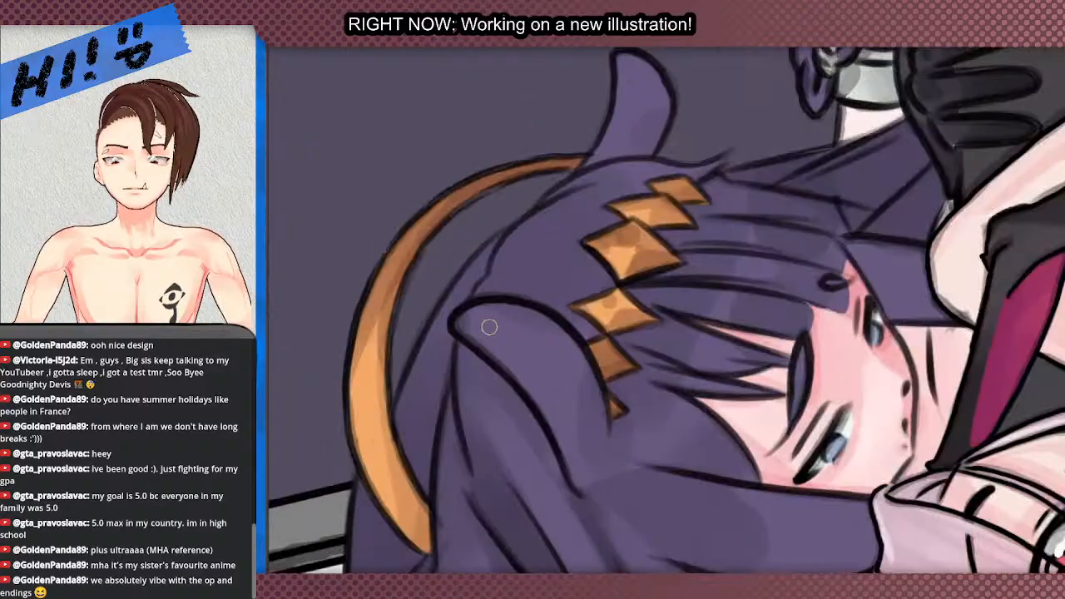
mouse_move(460, 327)
left_mouse_down()
mouse_move(516, 366)
mouse_move(499, 329)
mouse_move(509, 327)
left_mouse_up()
scroll(499, 349, "down", 4)
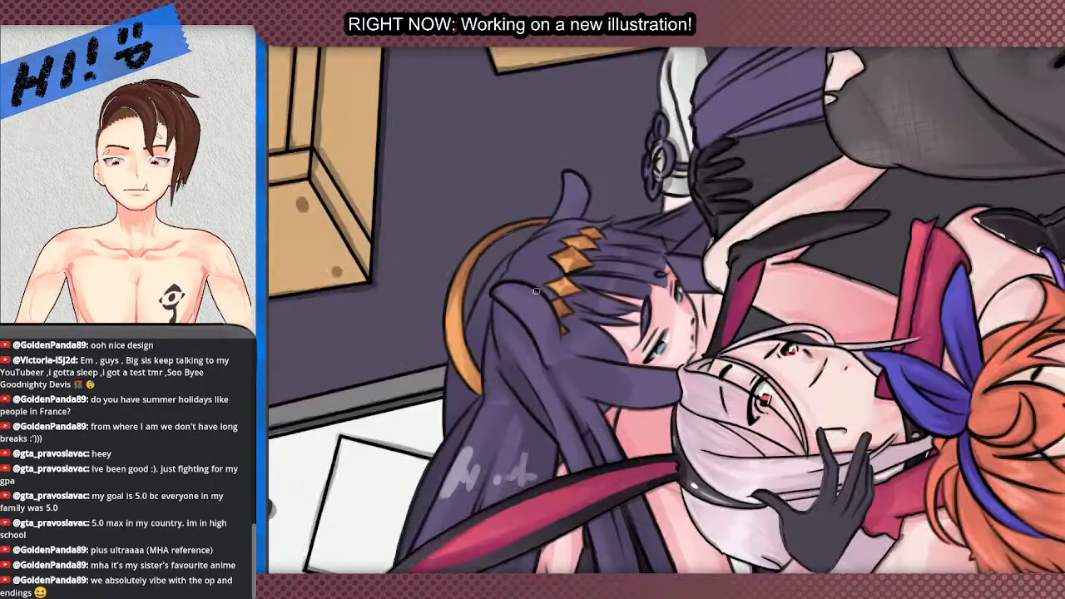
scroll(480, 456, "up", 2)
scroll(480, 456, "down", 2)
scroll(480, 456, "up", 3)
mouse_move(470, 337)
left_mouse_down()
mouse_move(508, 391)
mouse_move(511, 424)
mouse_move(551, 406)
mouse_move(587, 441)
left_mouse_up()
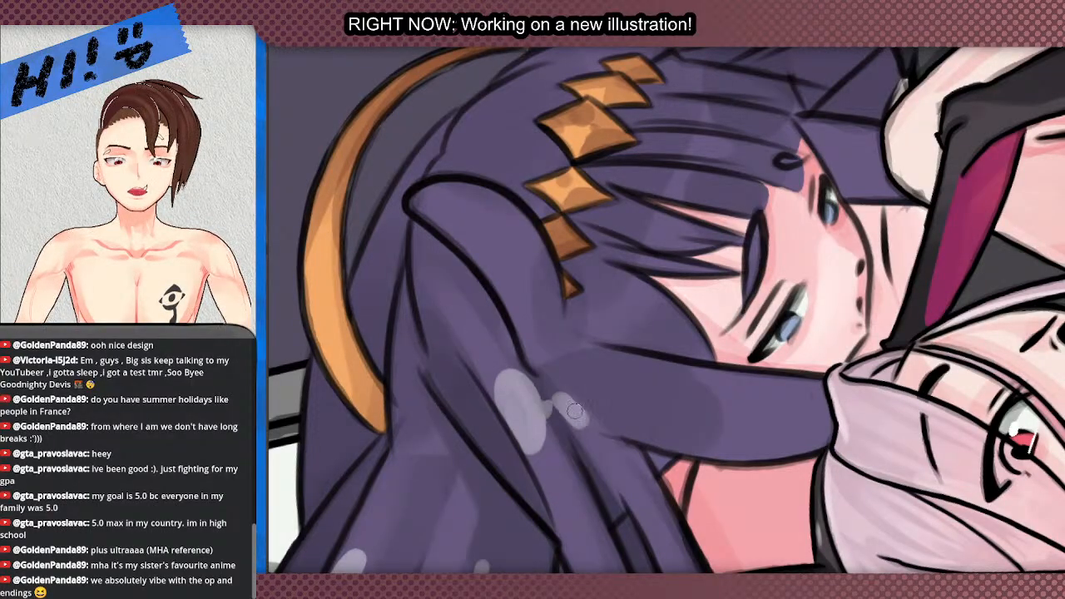
scroll(491, 492, "down", 3)
scroll(492, 492, "up", 2)
- Paint a band of pale highlights across the side hair and bangs beneath the row of orange diamonds
left_click_drag(499, 482, 533, 167)
left_click_drag(773, 187, 699, 281)
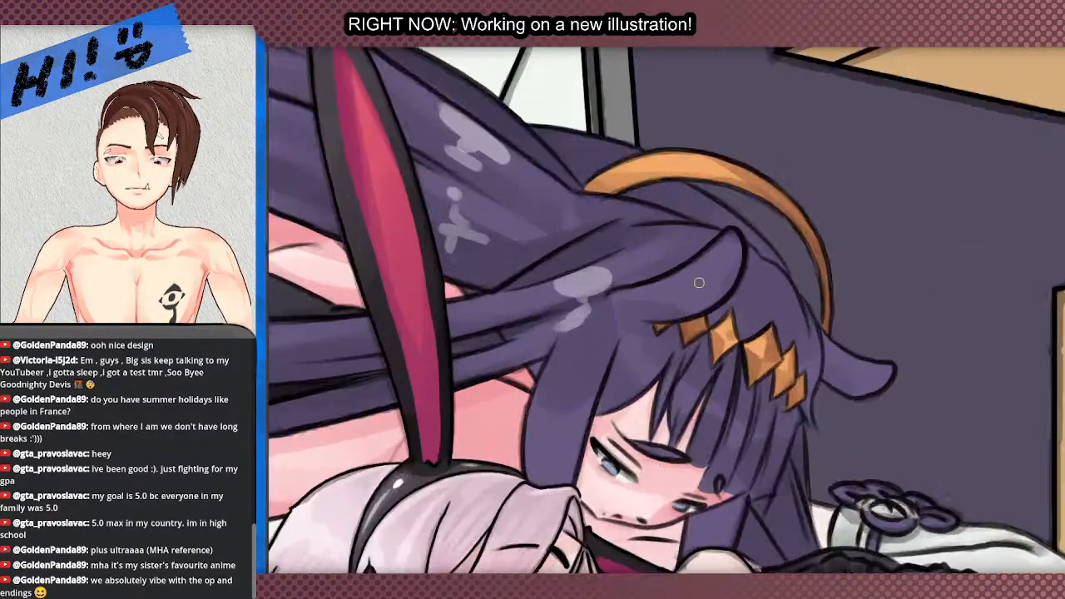
scroll(609, 373, "up", 3)
mouse_move(609, 372)
left_mouse_down()
mouse_move(608, 411)
mouse_move(595, 396)
mouse_move(600, 383)
mouse_move(589, 406)
mouse_move(657, 411)
mouse_move(625, 426)
mouse_move(656, 396)
mouse_move(591, 462)
mouse_move(664, 430)
mouse_move(691, 390)
mouse_move(671, 445)
mouse_move(685, 436)
mouse_move(721, 459)
left_mouse_up()
mouse_move(742, 469)
left_mouse_down()
mouse_move(761, 502)
mouse_move(768, 493)
mouse_move(789, 506)
mouse_move(833, 495)
left_mouse_up()
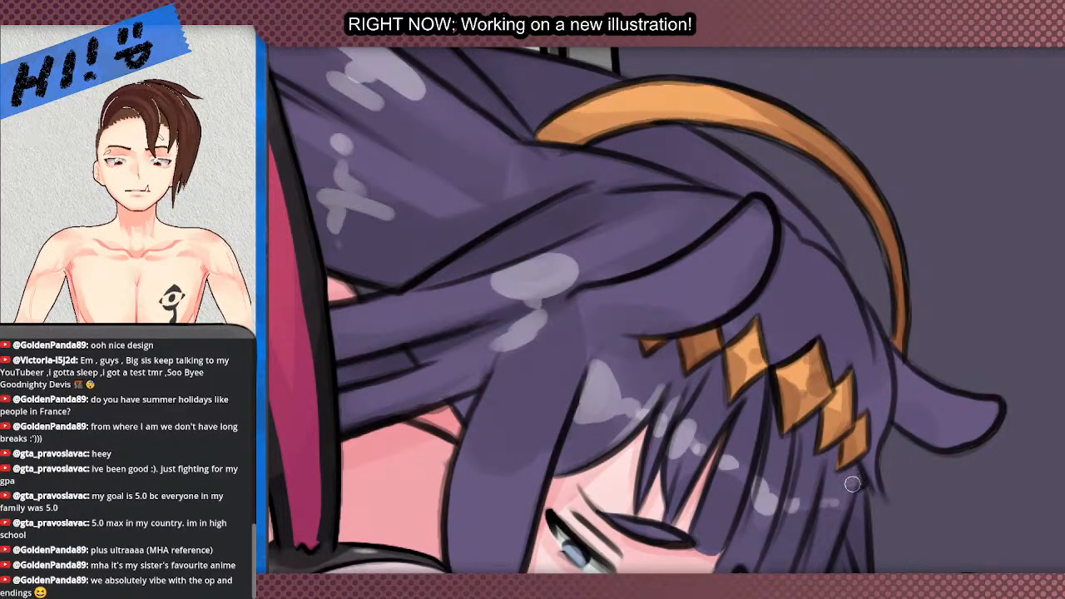
- Examine the purple hair highlights against the whole illustration at different zoom levels
scroll(832, 495, "down", 5)
scroll(690, 247, "up", 4)
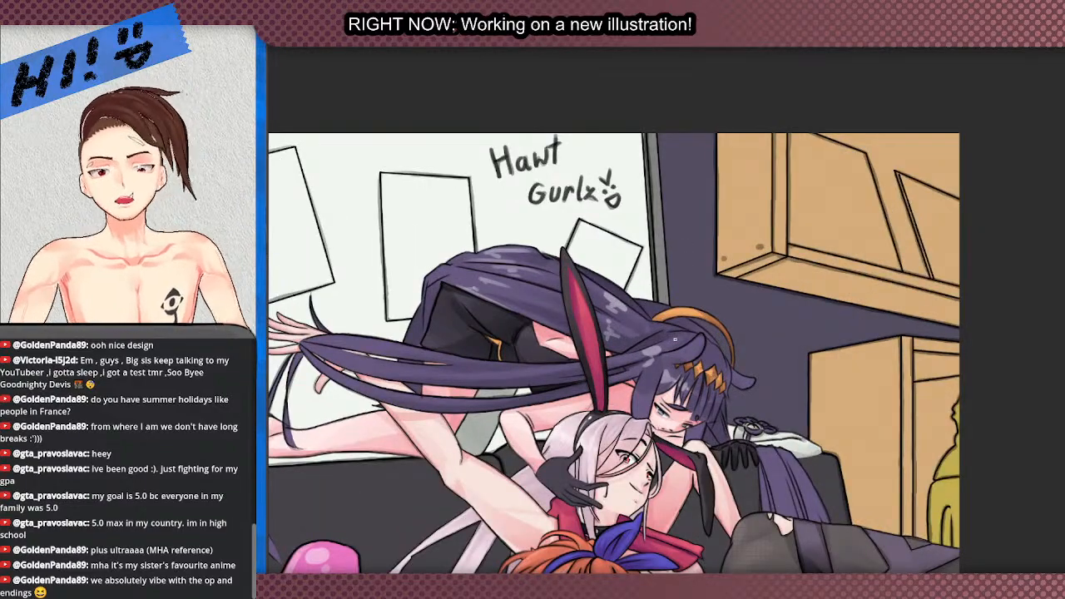
scroll(675, 338, "up", 2)
scroll(675, 339, "down", 6)
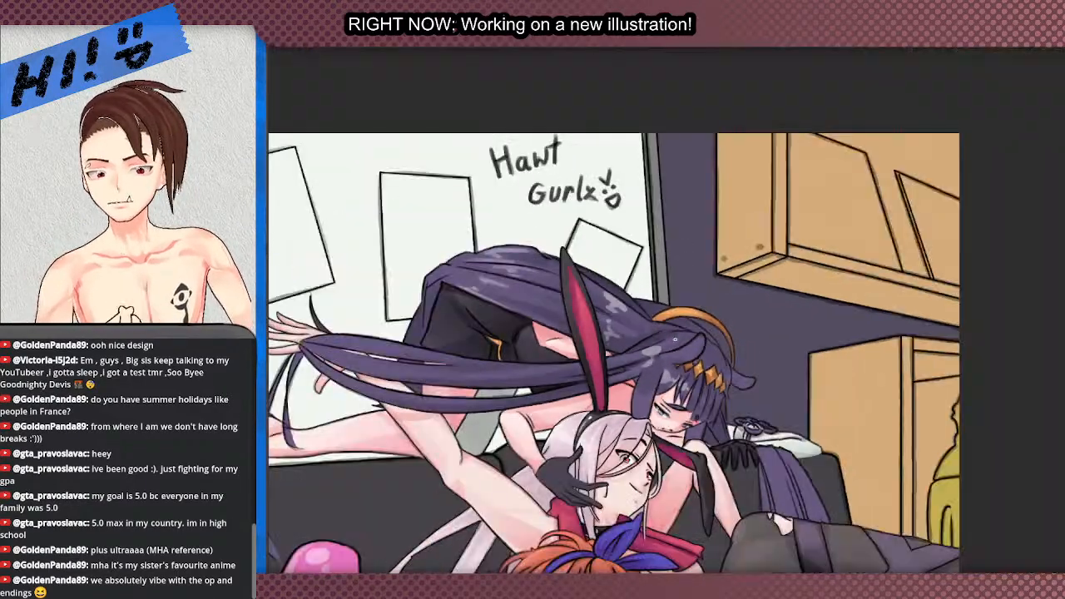
scroll(628, 329, "up", 4)
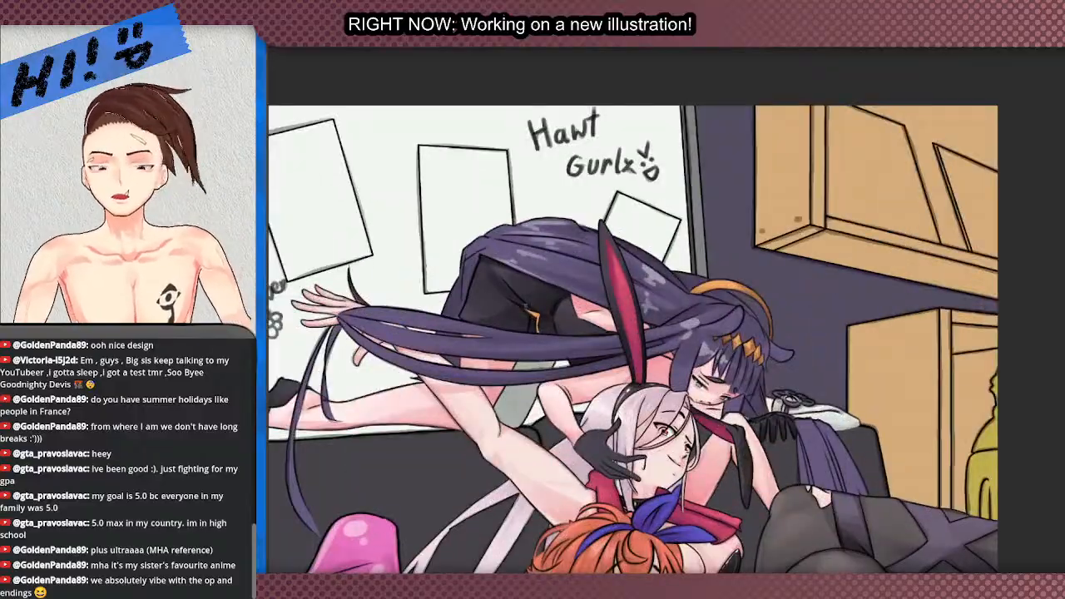
scroll(628, 329, "down", 2)
scroll(628, 329, "up", 2)
scroll(628, 329, "down", 4)
- Paint narrow pale highlights along the long purple hair strands trailing past the black outfit toward the hand
scroll(537, 453, "up", 4)
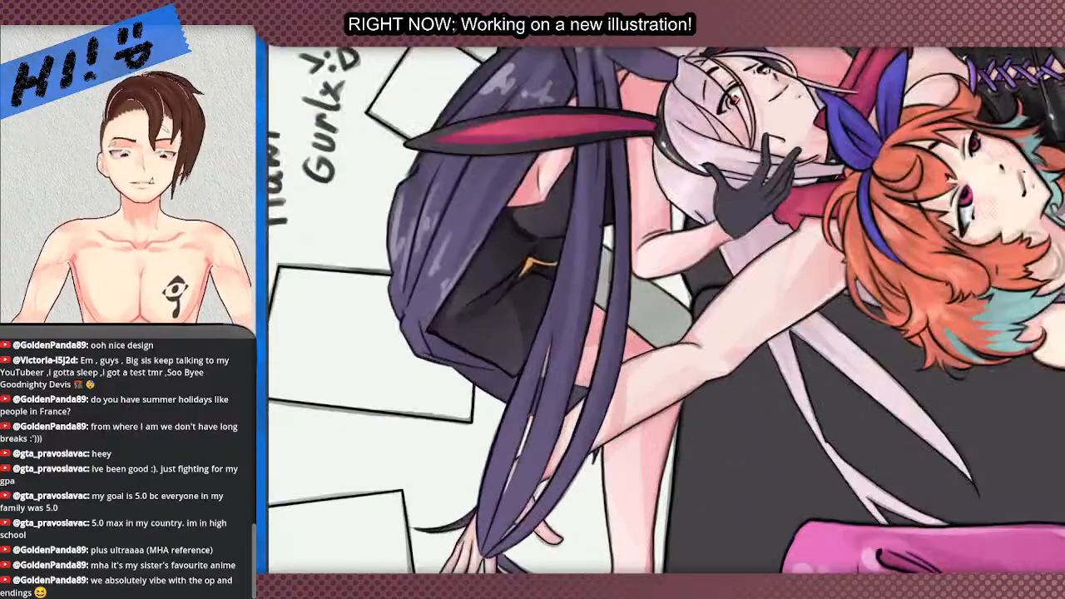
key("ctrl+z")
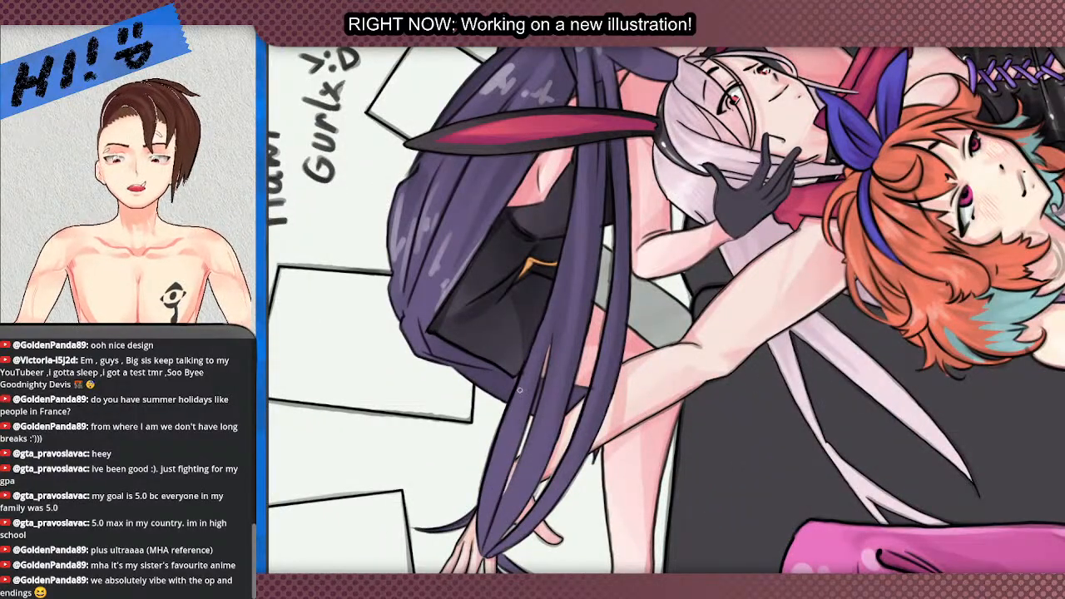
left_click_drag(523, 391, 499, 461)
left_click_drag(512, 410, 499, 453)
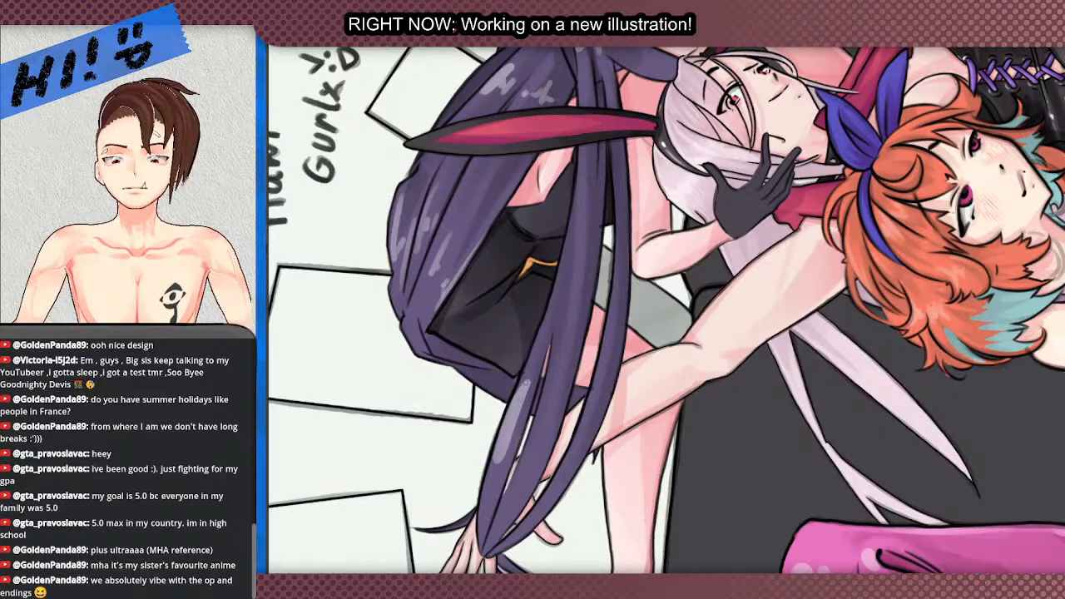
left_click_drag(582, 266, 556, 388)
scroll(637, 312, "down", 3)
scroll(644, 279, "up", 3)
key("ctrl+z")
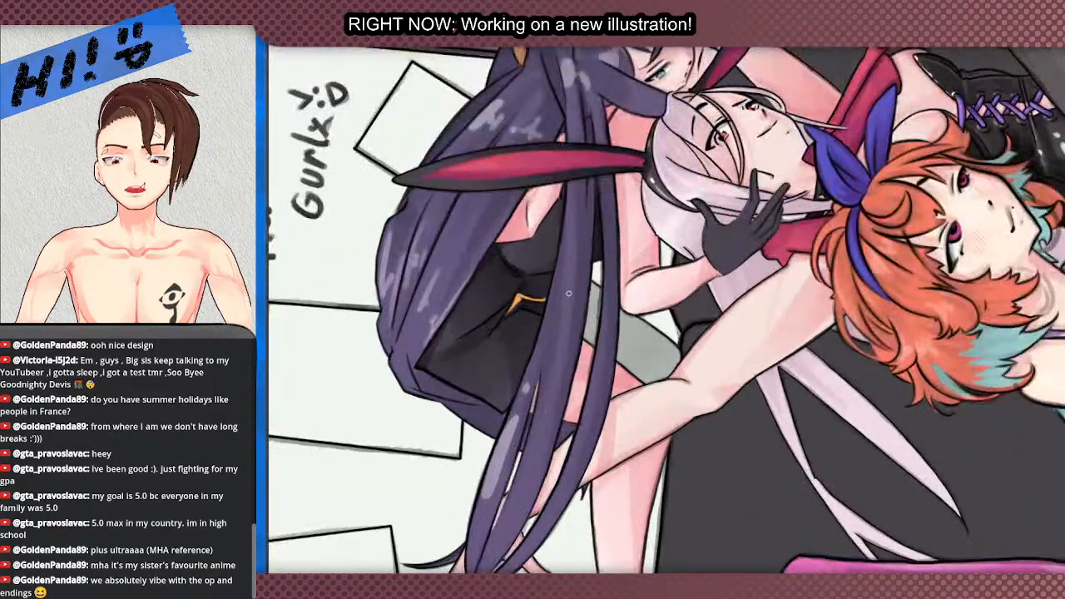
mouse_move(571, 284)
left_mouse_down()
mouse_move(557, 358)
mouse_move(557, 347)
left_mouse_up()
scroll(544, 378, "down", 3)
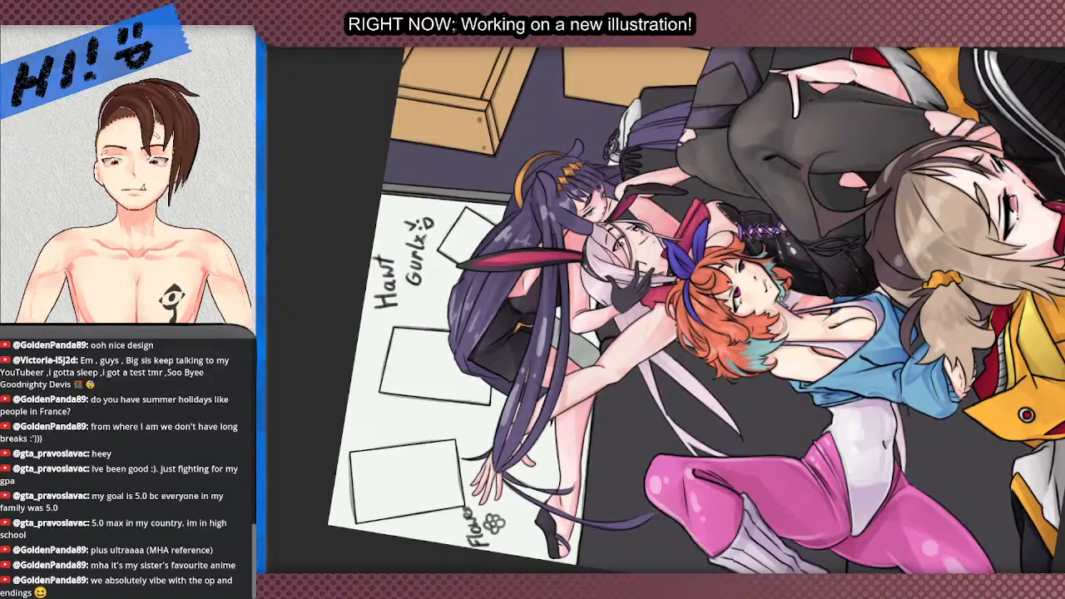
- Straighten the canvas and examine how the highlighted purple hair reads within the full illustration
key("5")
scroll(483, 399, "down", 3)
scroll(515, 407, "up", 3)
scroll(515, 376, "down", 3)
scroll(510, 230, "up", 3)
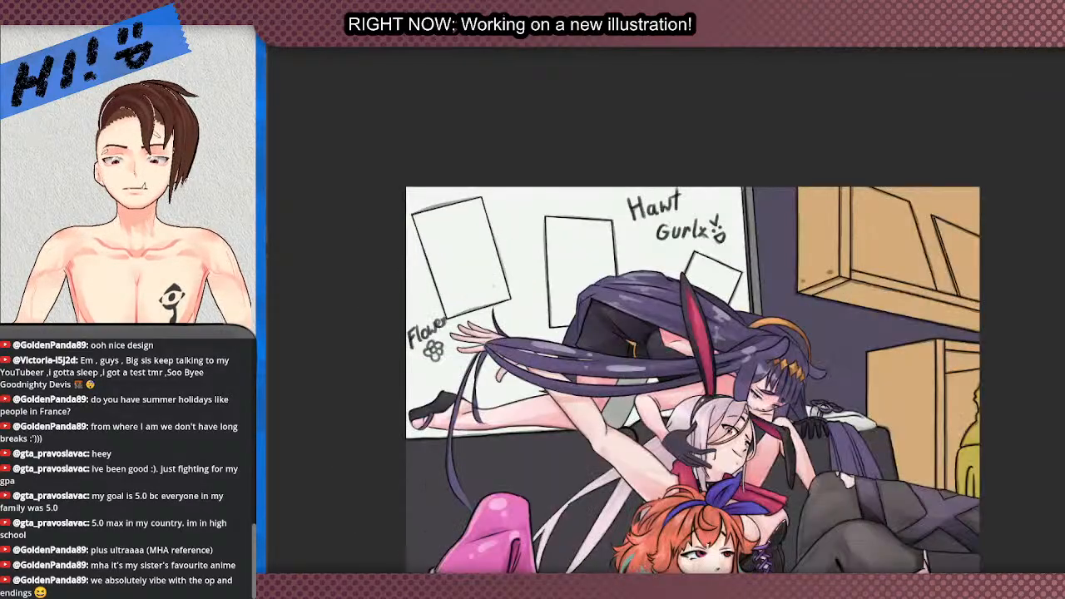
scroll(691, 379, "up", 2)
scroll(691, 379, "down", 3)
scroll(691, 378, "up", 3)
scroll(691, 379, "down", 2)
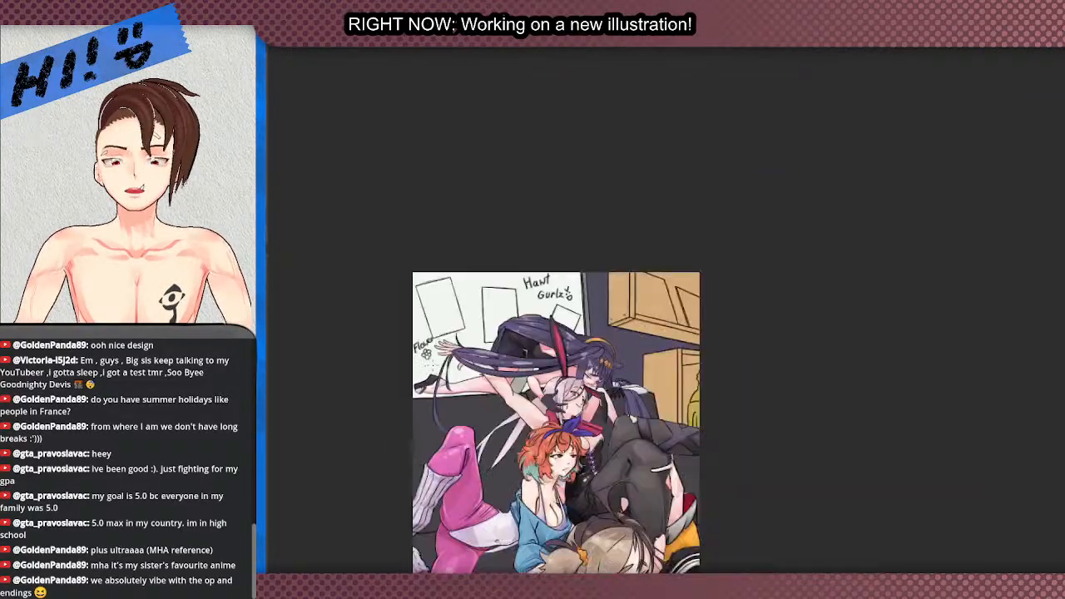
scroll(444, 393, "up", 2)
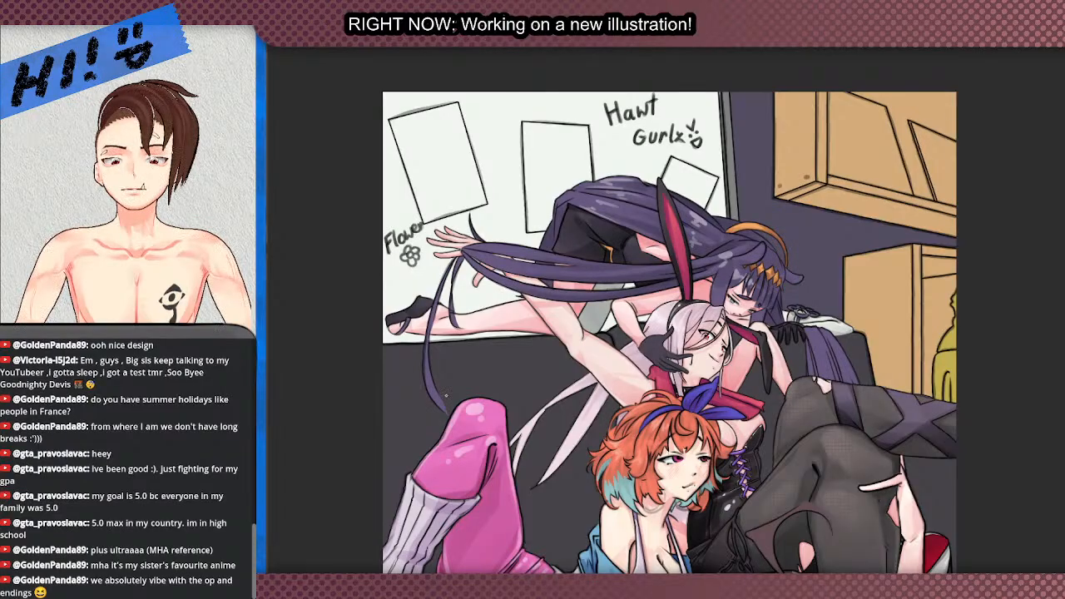
scroll(445, 398, "down", 2)
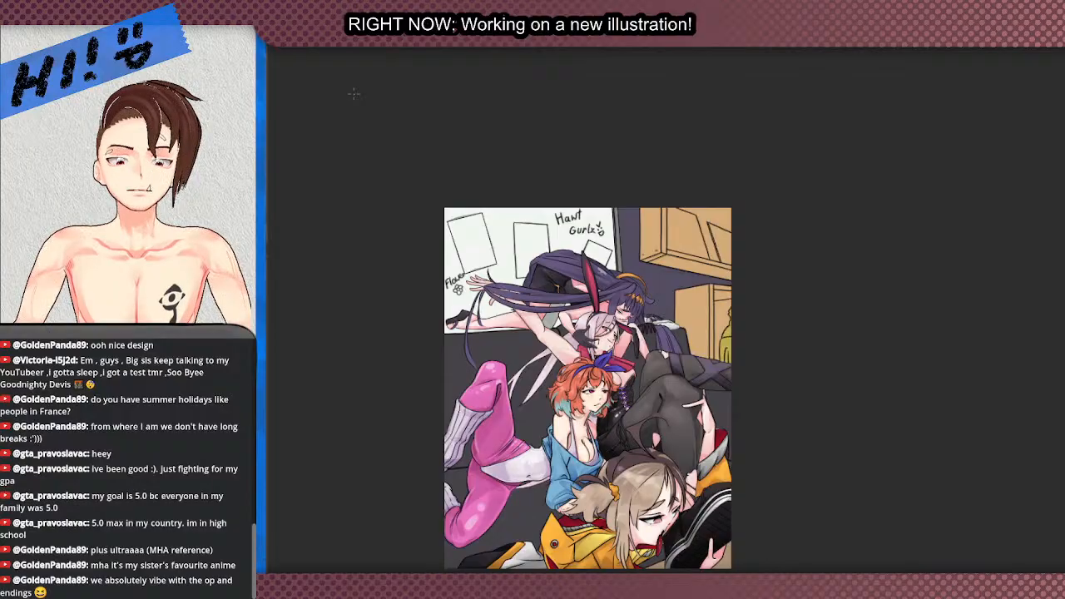
- Paint pale highlight streaks across the purple hair draped over the lower back of the black outfit
scroll(576, 266, "up", 5)
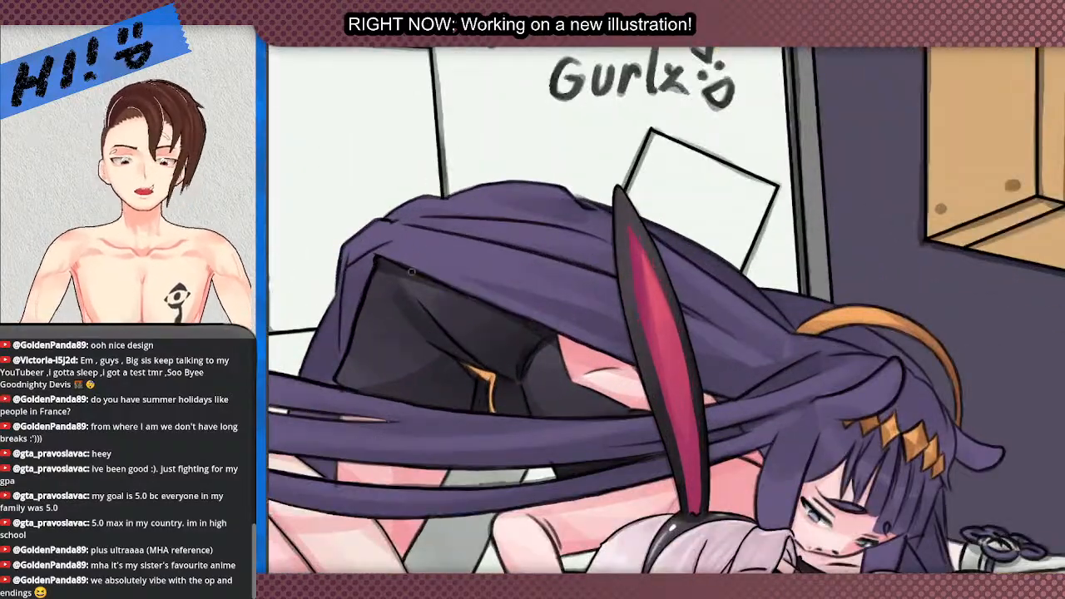
scroll(666, 307, "down", 4)
scroll(666, 308, "up", 5)
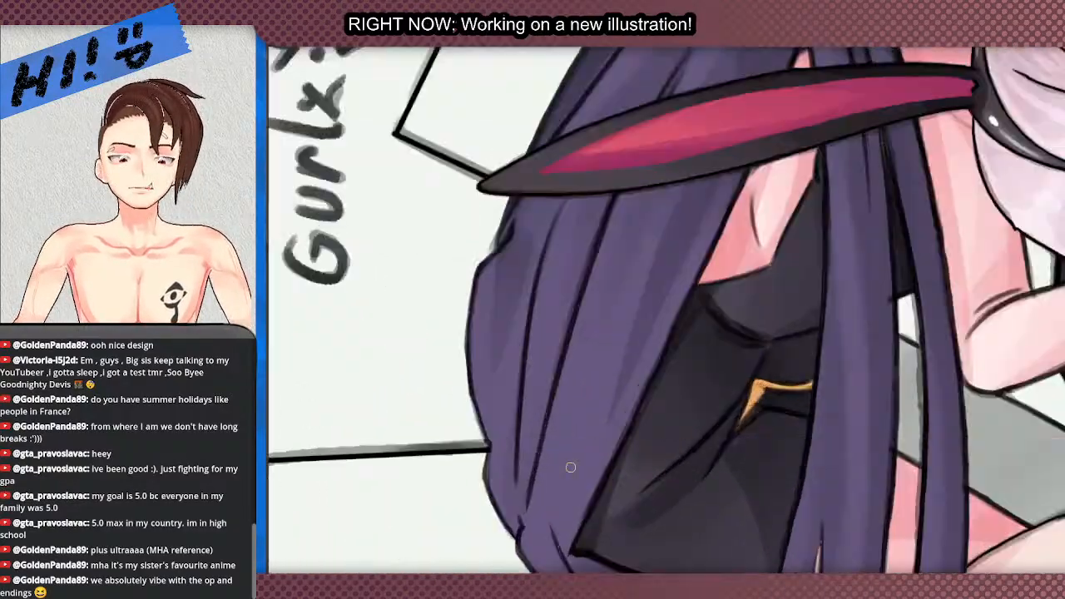
mouse_move(591, 399)
left_mouse_down()
mouse_move(539, 496)
mouse_move(589, 399)
left_mouse_up()
left_click_drag(583, 454, 601, 486)
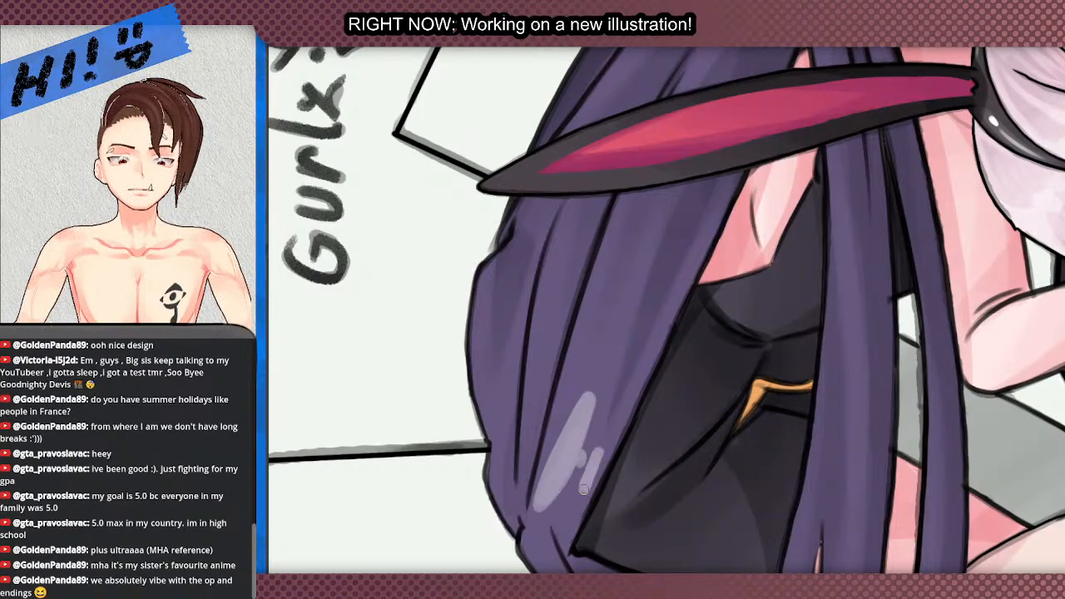
mouse_move(530, 441)
left_mouse_down()
mouse_move(525, 398)
mouse_move(523, 429)
mouse_move(510, 418)
mouse_move(495, 430)
mouse_move(479, 343)
mouse_move(485, 426)
mouse_move(513, 339)
left_mouse_up()
scroll(498, 368, "down", 4)
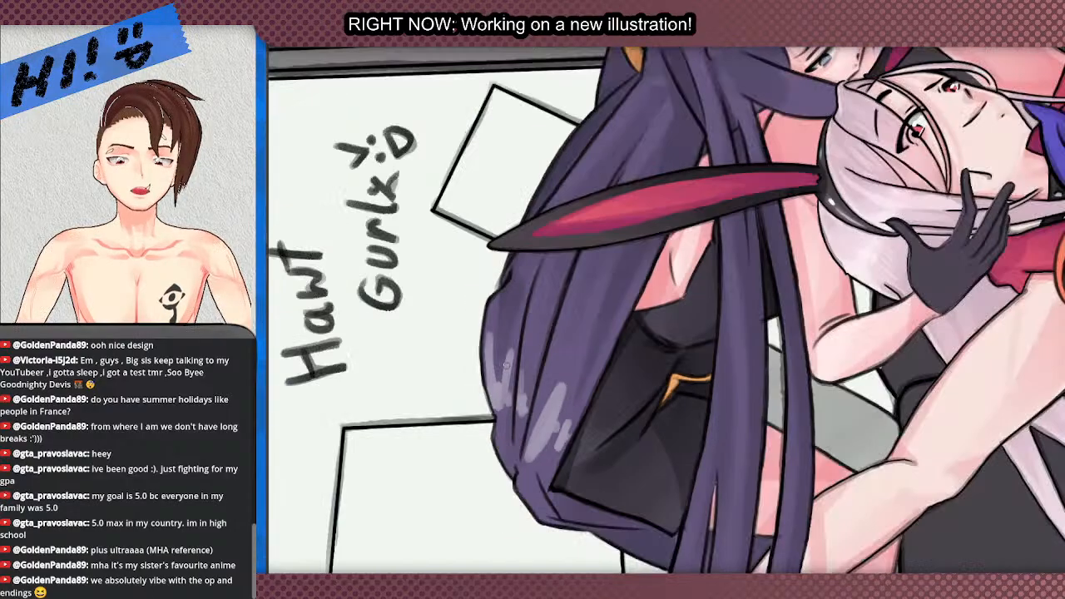
- Dab short pale highlights on the purple hair between the bunny ear and orange headband, plus one on the side lock by the face
scroll(482, 366, "down", 3)
scroll(477, 366, "up", 6)
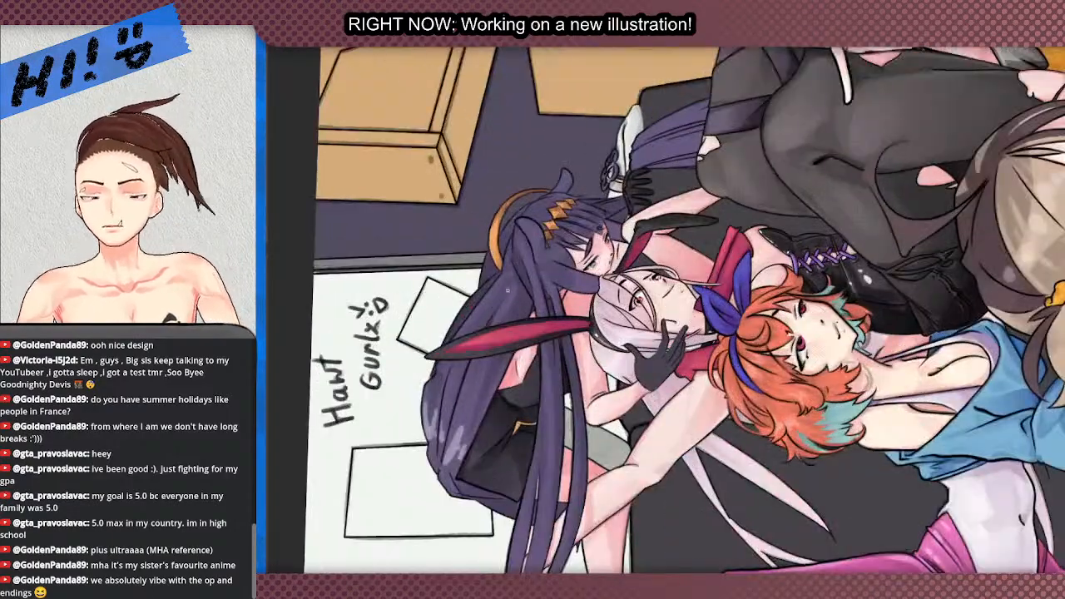
mouse_move(477, 366)
left_mouse_down()
mouse_move(493, 357)
mouse_move(453, 342)
mouse_move(444, 351)
left_mouse_up()
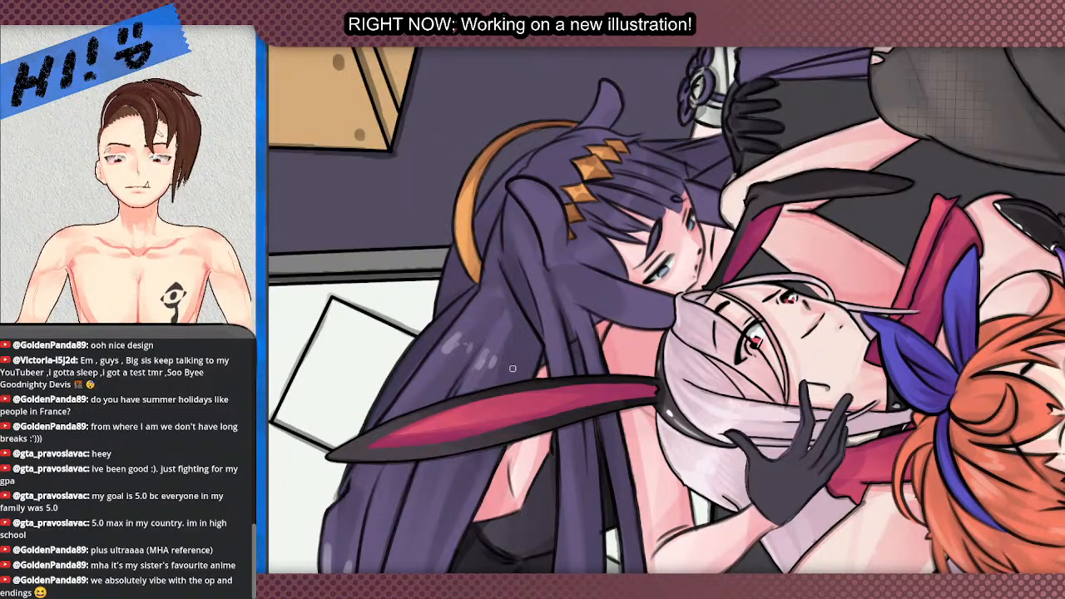
scroll(528, 366, "down", 3)
scroll(549, 333, "up", 5)
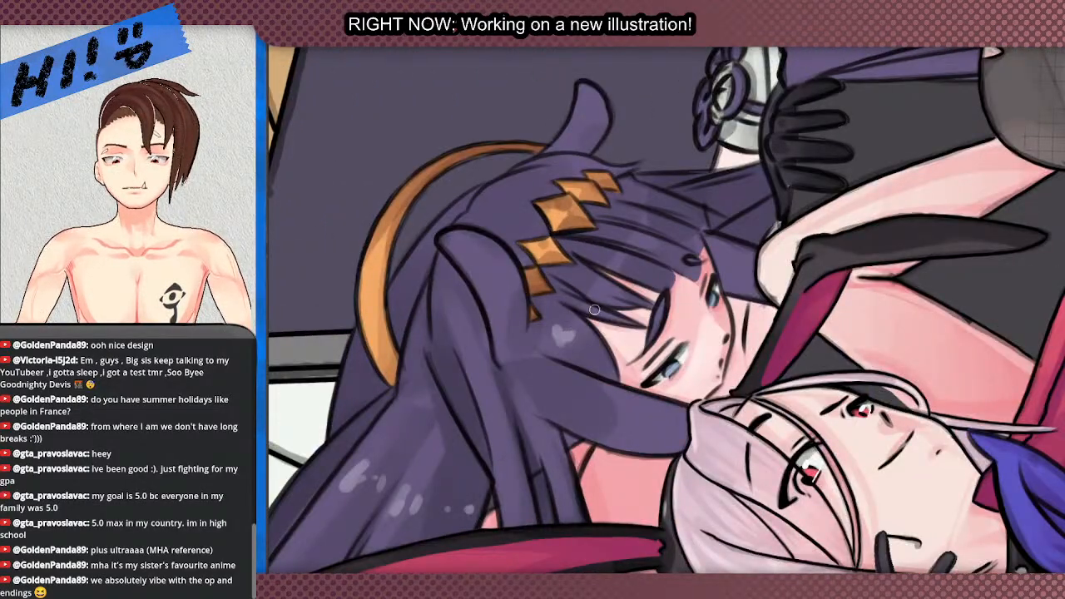
- Add a pale highlight streak on the purple lock beside the face and straighten the canvas
scroll(579, 293, "down", 3)
scroll(552, 343, "down", 2)
scroll(552, 343, "up", 2)
scroll(552, 344, "down", 2)
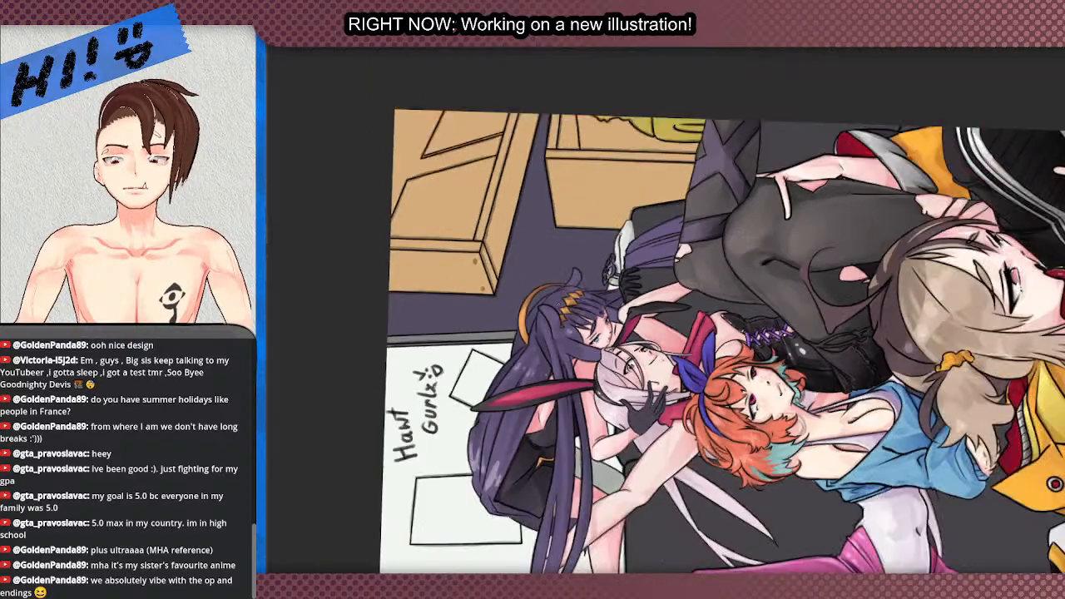
scroll(551, 344, "up", 3)
scroll(553, 343, "up", 2)
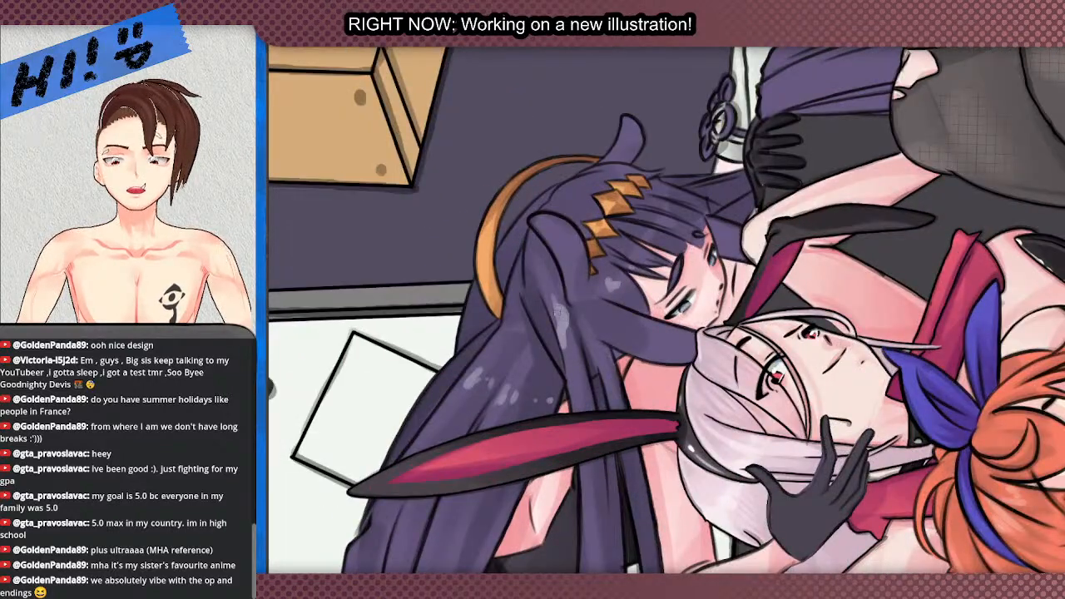
scroll(549, 302, "down", 4)
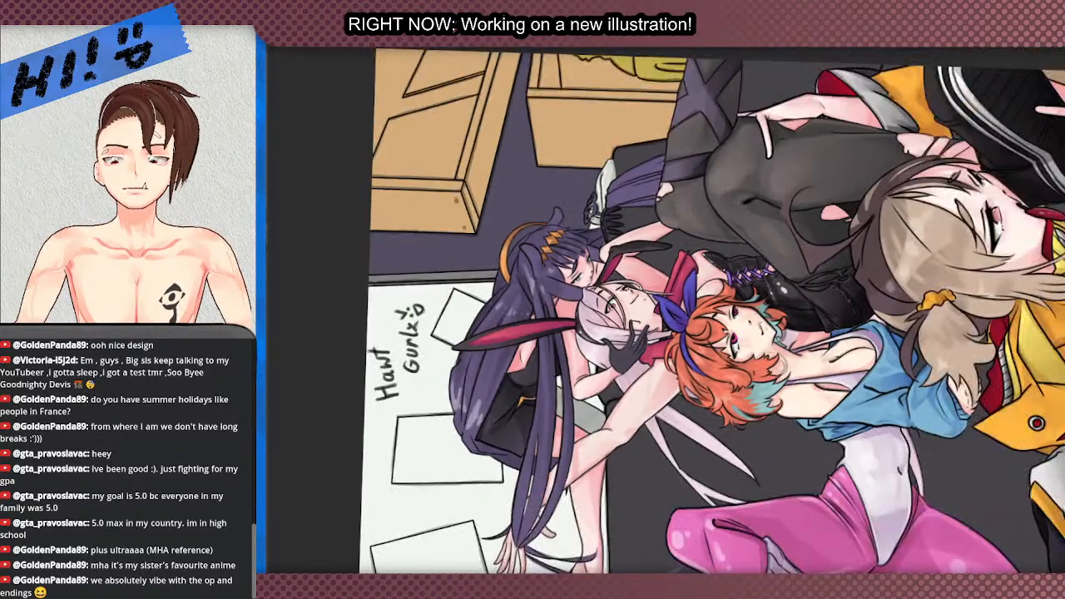
key("5")
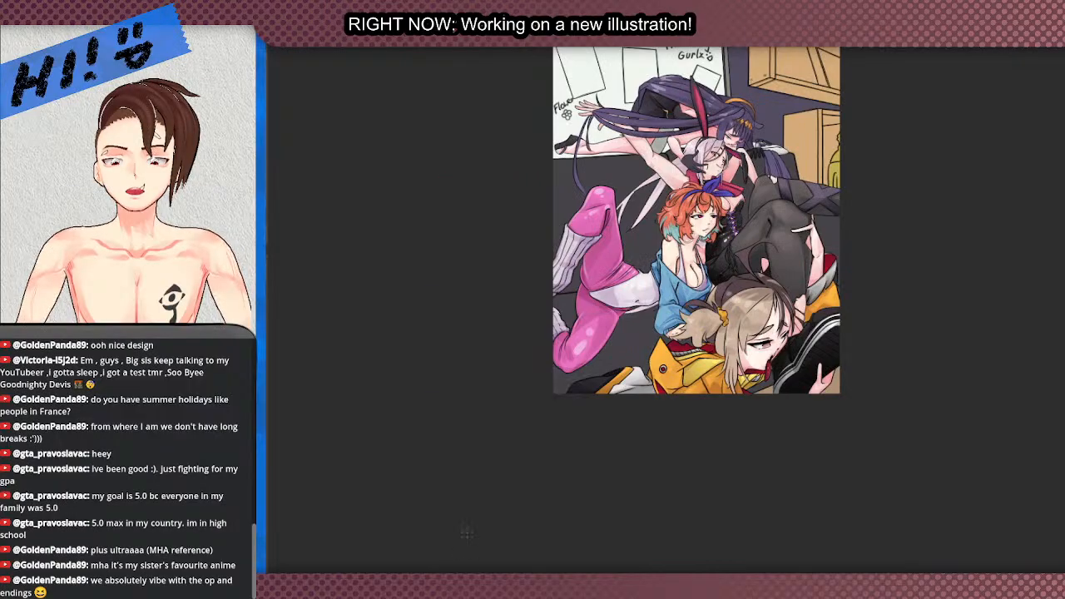
- Paint a pale highlight along the uppermost purple strand near the outstretched hand, undoing the two trailing dots
scroll(598, 268, "up", 8)
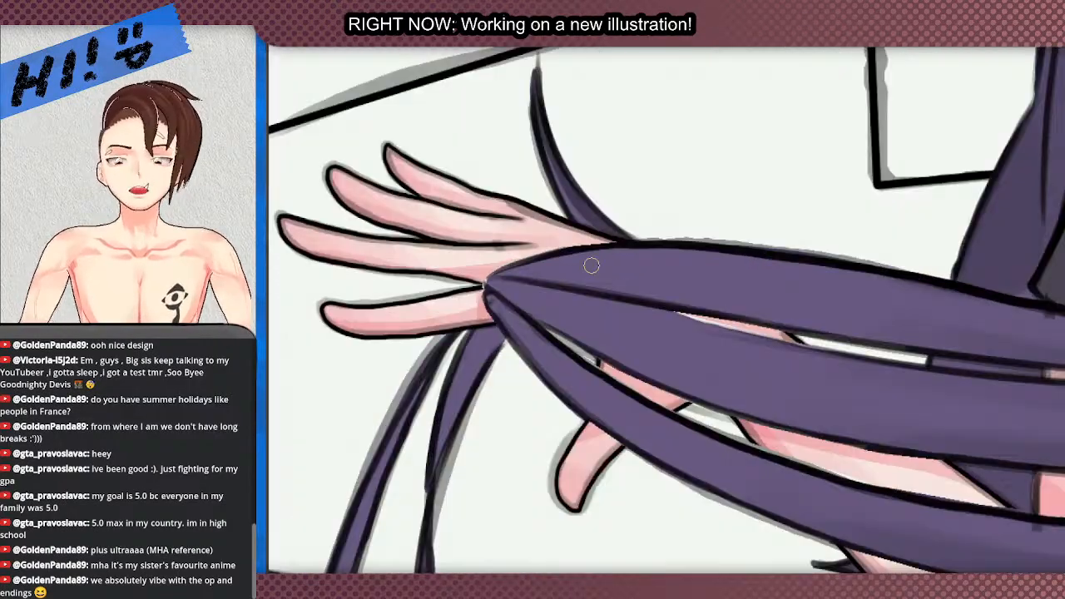
mouse_move(591, 265)
left_mouse_down()
mouse_move(660, 266)
mouse_move(569, 273)
mouse_move(666, 273)
left_mouse_up()
left_click(709, 273)
left_click(760, 277)
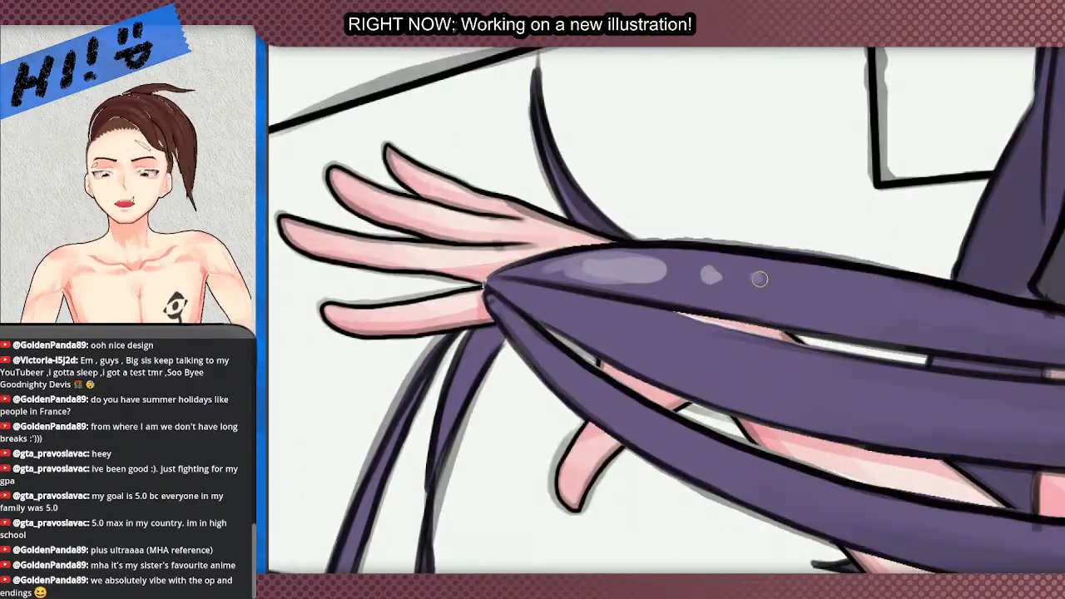
scroll(783, 279, "up", 2)
key("ctrl+z")
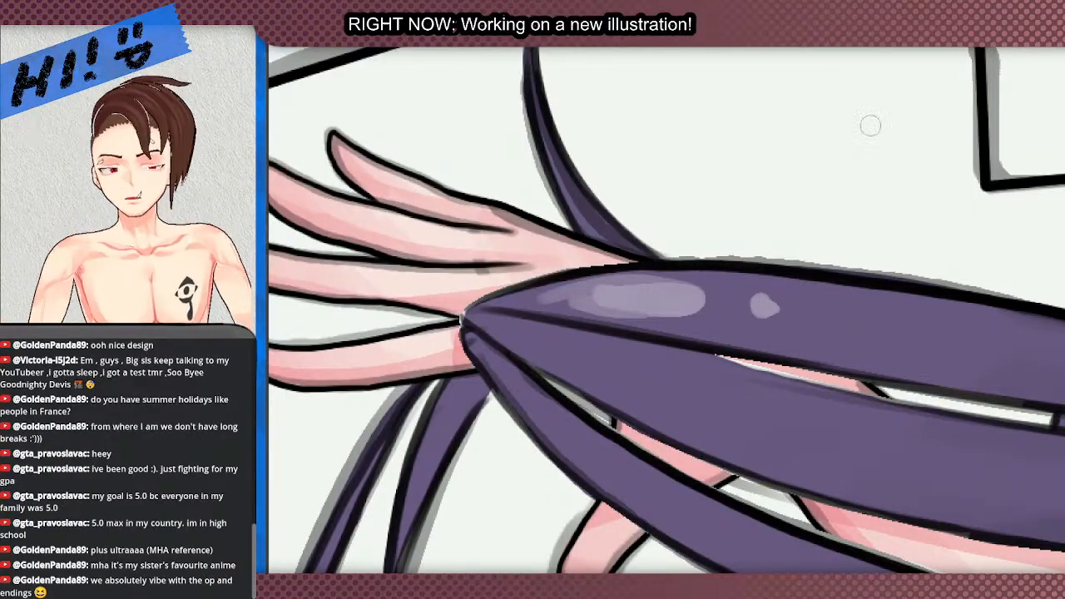
key("ctrl+z")
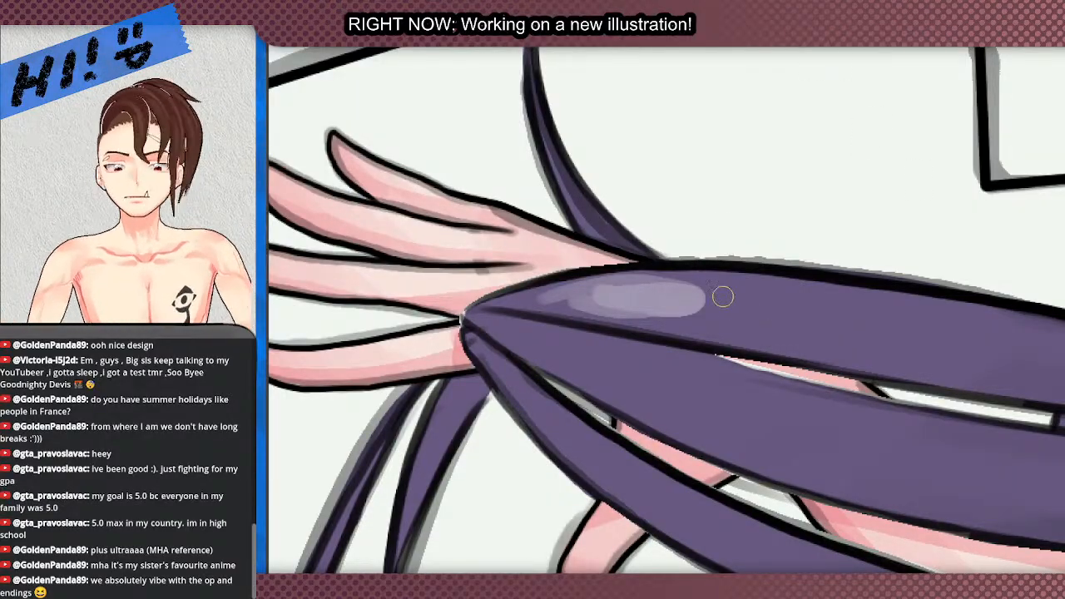
- Add short pale dabs beside that streak and paint matching highlights on the neighbouring strands gathered at the hand
mouse_move(724, 294)
left_mouse_down()
mouse_move(769, 297)
mouse_move(737, 290)
left_mouse_up()
left_click(754, 325)
scroll(648, 224, "down", 5)
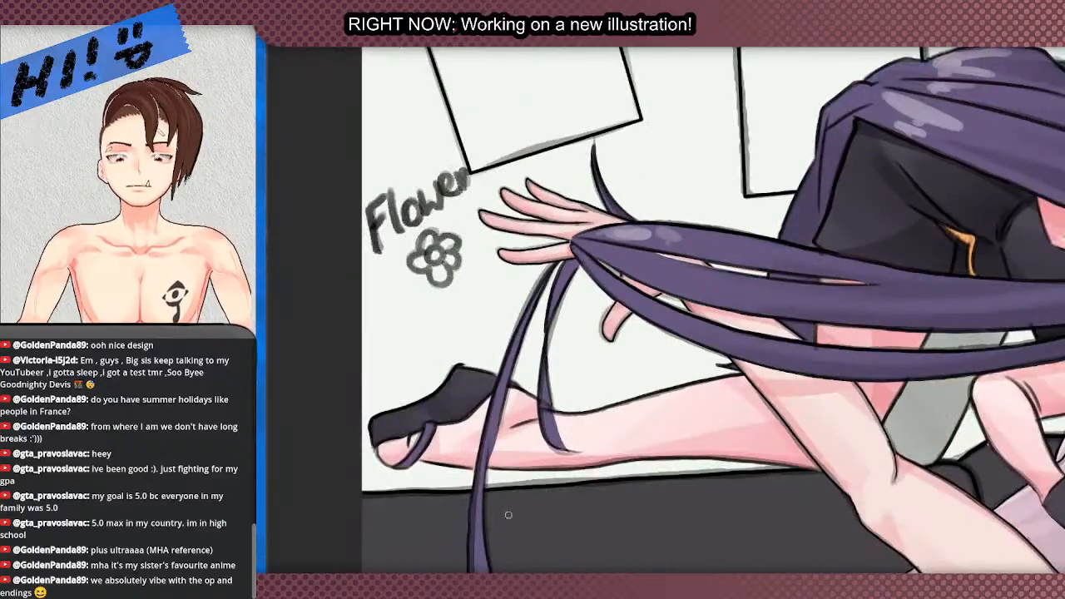
left_click_drag(508, 514, 799, 508)
scroll(588, 438, "up", 2)
mouse_move(557, 481)
left_mouse_down()
mouse_move(583, 425)
mouse_move(569, 462)
mouse_move(581, 483)
left_mouse_up()
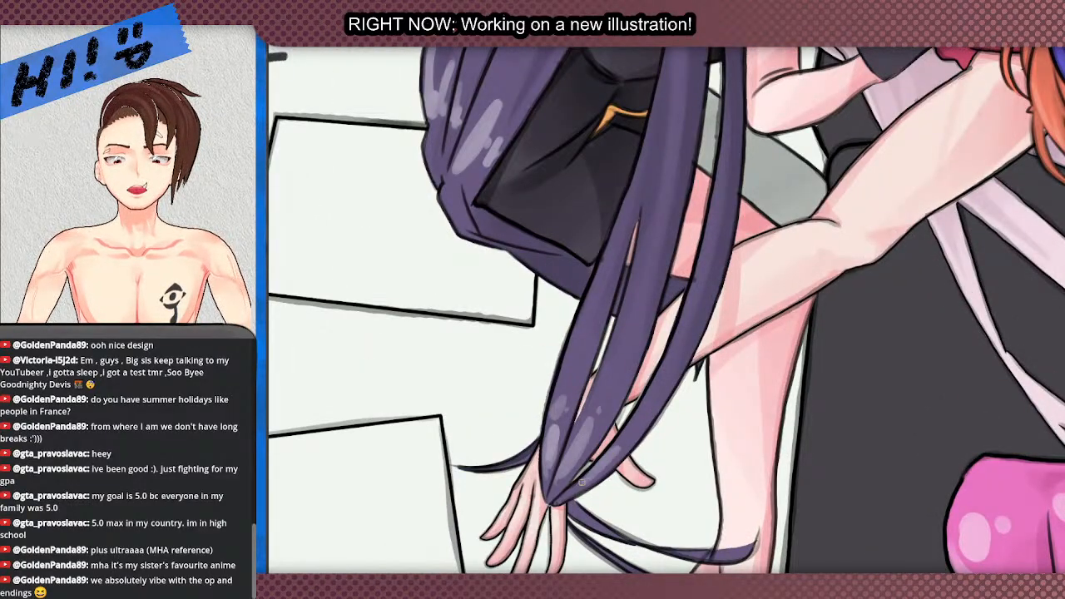
scroll(630, 428, "down", 5)
scroll(446, 502, "up", 4)
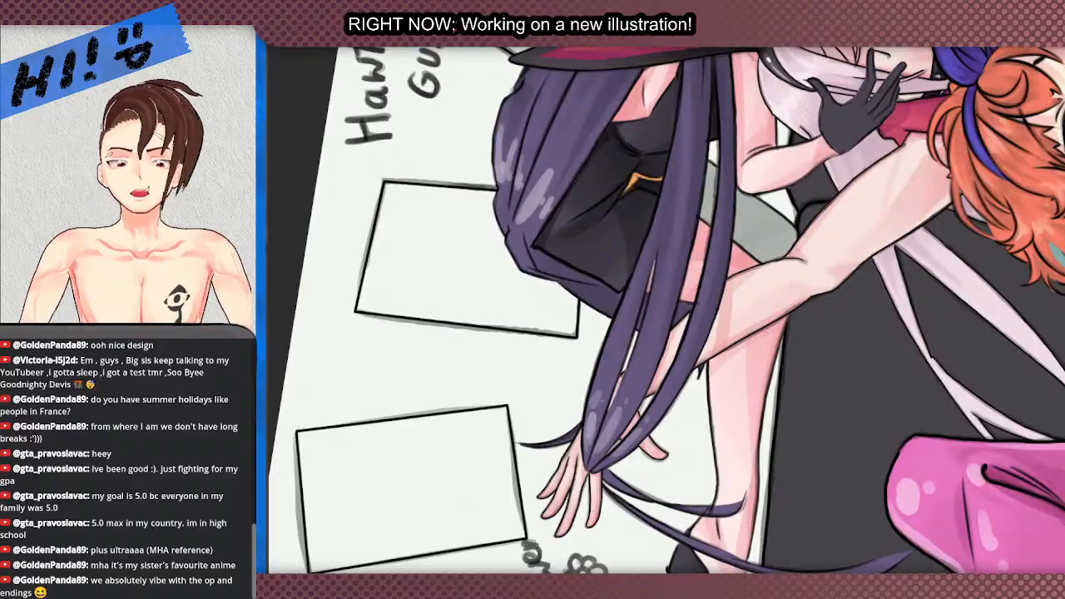
- Straighten the canvas and select the purple strands draped over the couch beside the black-gloved hand
key("ctrl+0")
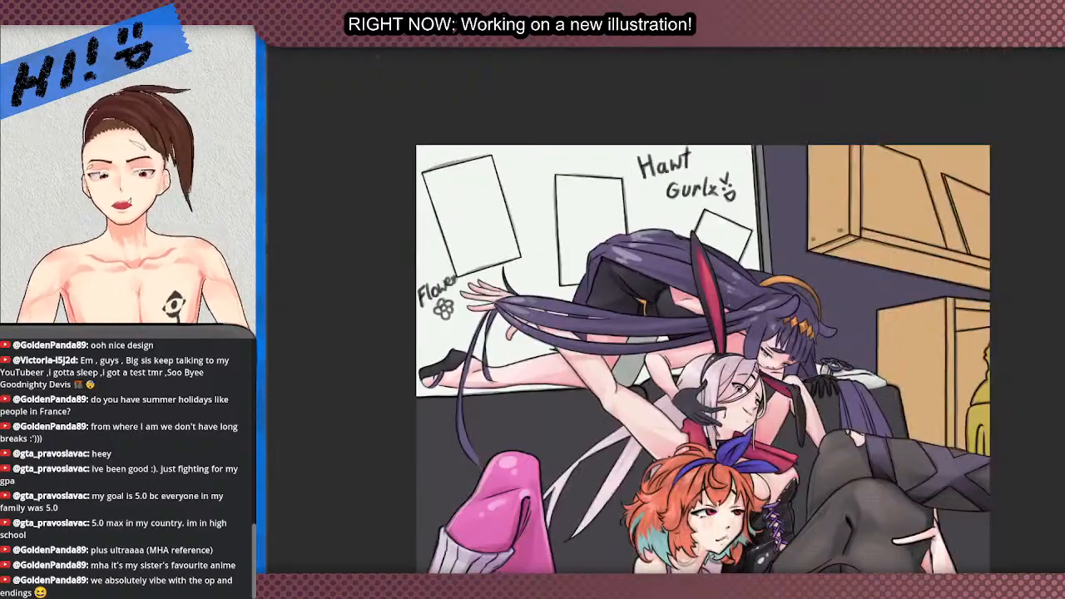
scroll(644, 287, "up", 1)
scroll(485, 196, "down", 3)
scroll(539, 208, "up", 2)
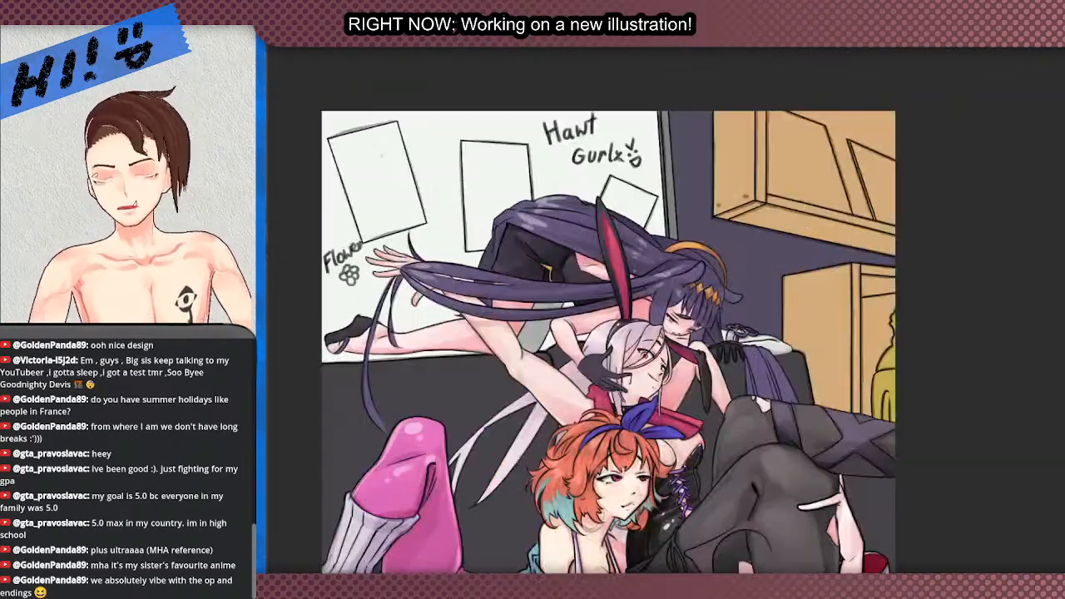
scroll(355, 113, "down", 2)
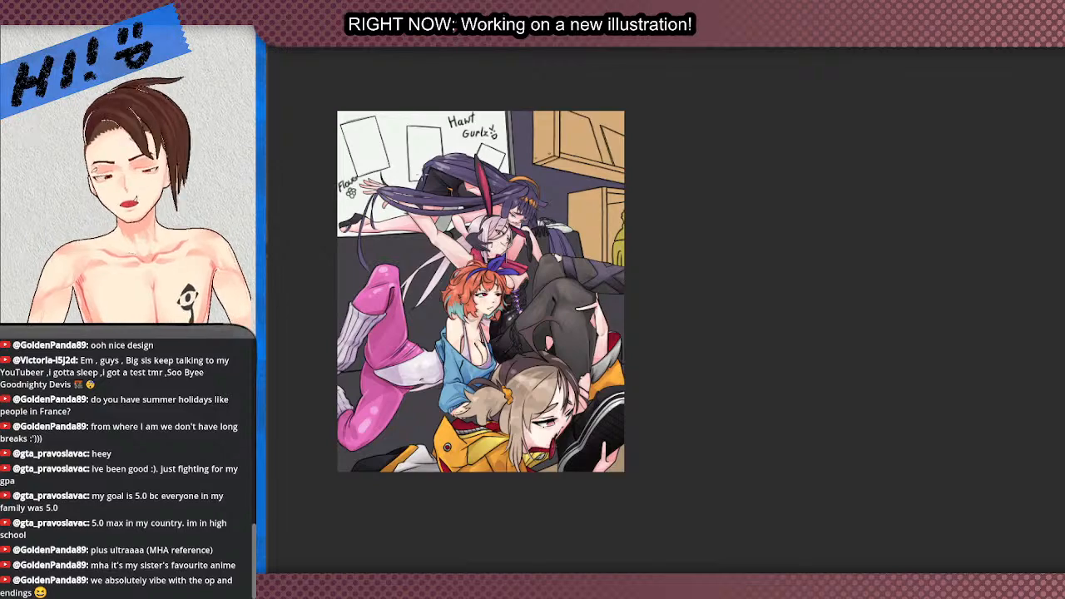
scroll(583, 225, "up", 3)
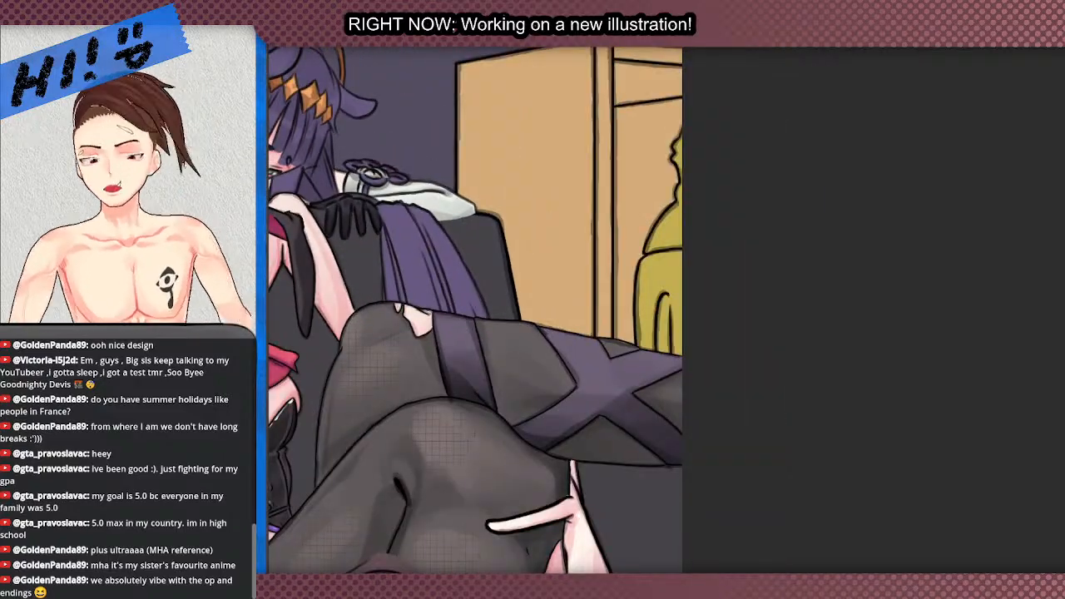
scroll(411, 261, "up", 1)
left_click(402, 248)
scroll(504, 466, "down", 2)
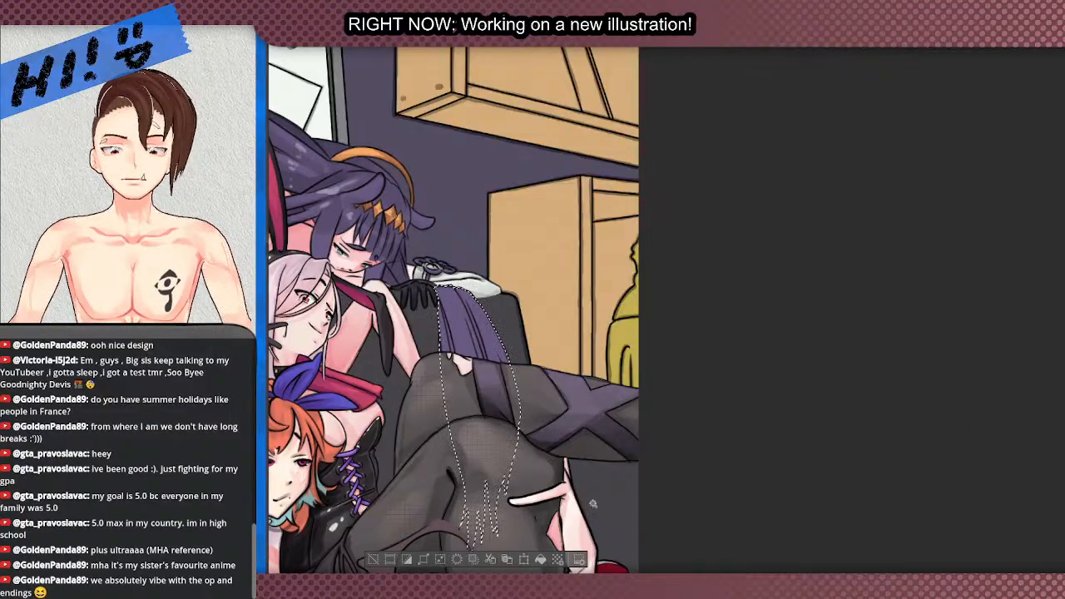
- Examine the draped purple strands by the black glove at several canvas rotations and against the whole illustration
left_click_drag(649, 124, 433, 316)
scroll(427, 319, "down", 4)
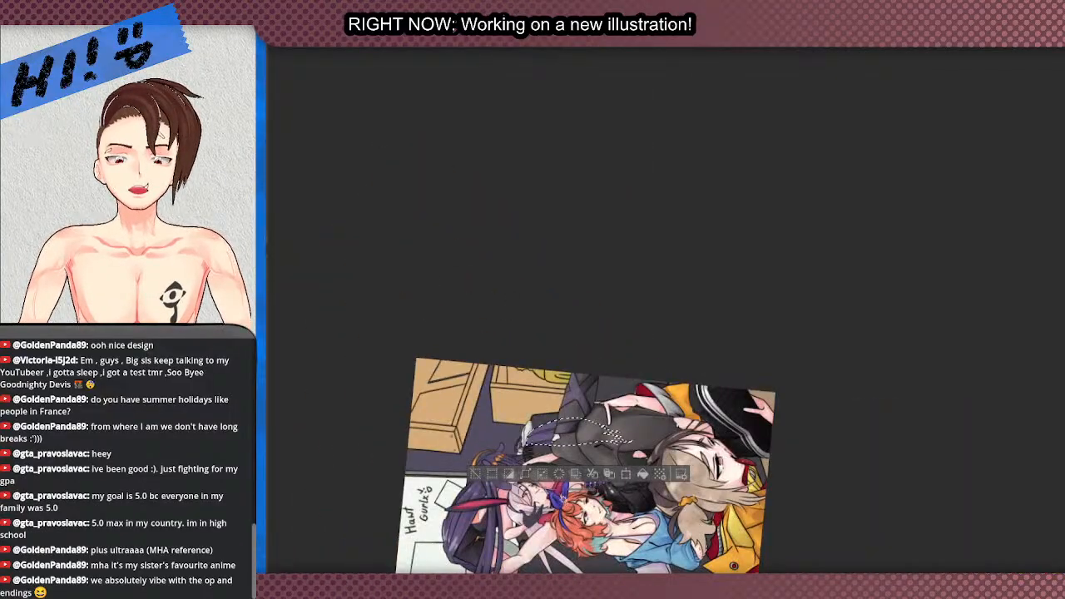
scroll(548, 394, "up", 3)
scroll(549, 391, "up", 1)
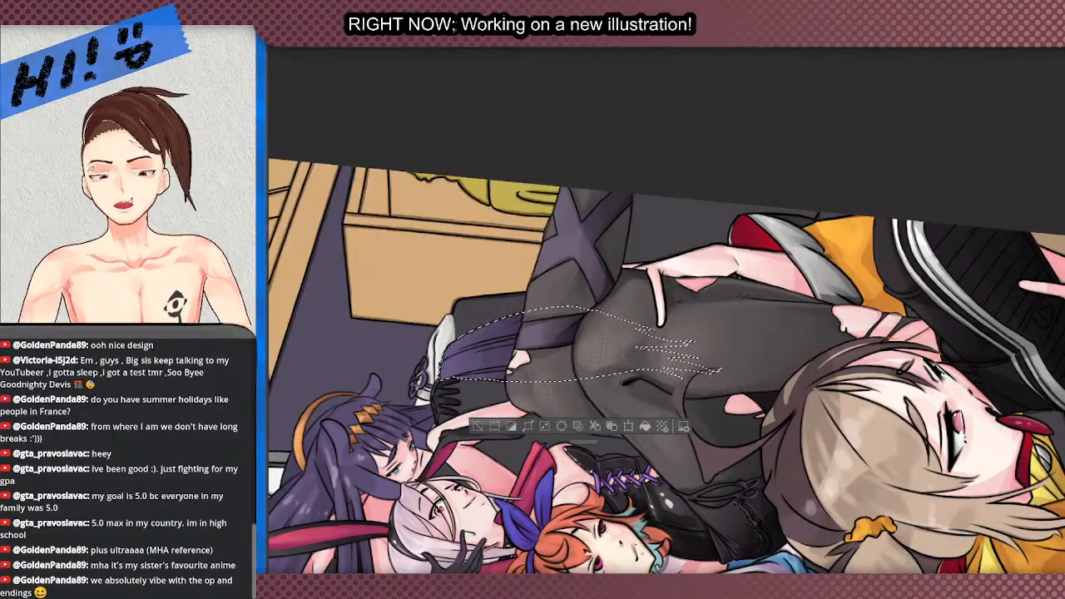
key("r")
scroll(532, 358, "down", 3)
scroll(532, 241, "up", 5)
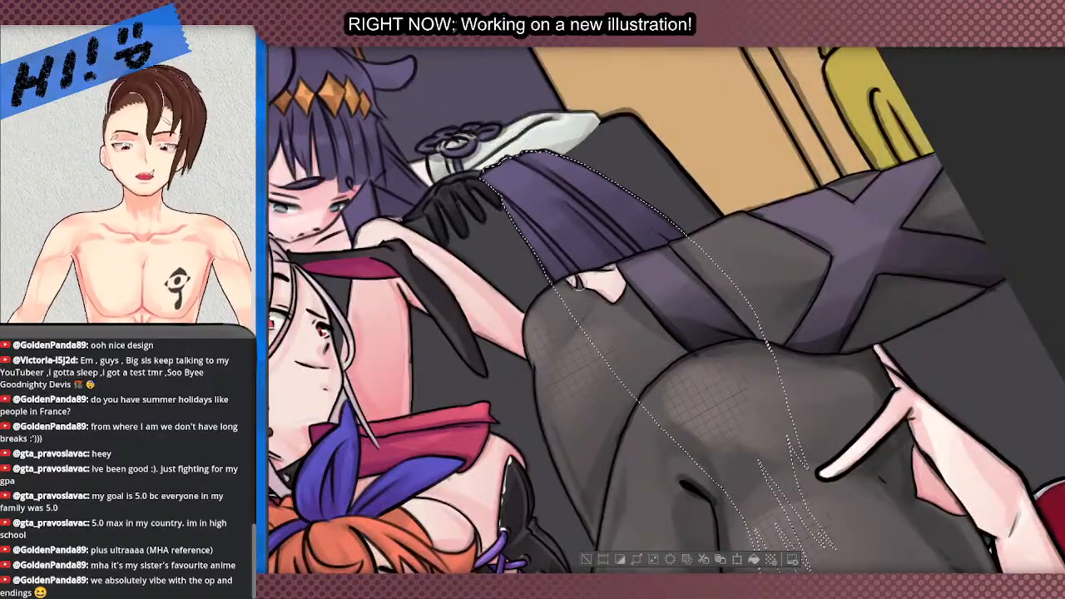
scroll(552, 254, "down", 2)
scroll(532, 317, "down", 2)
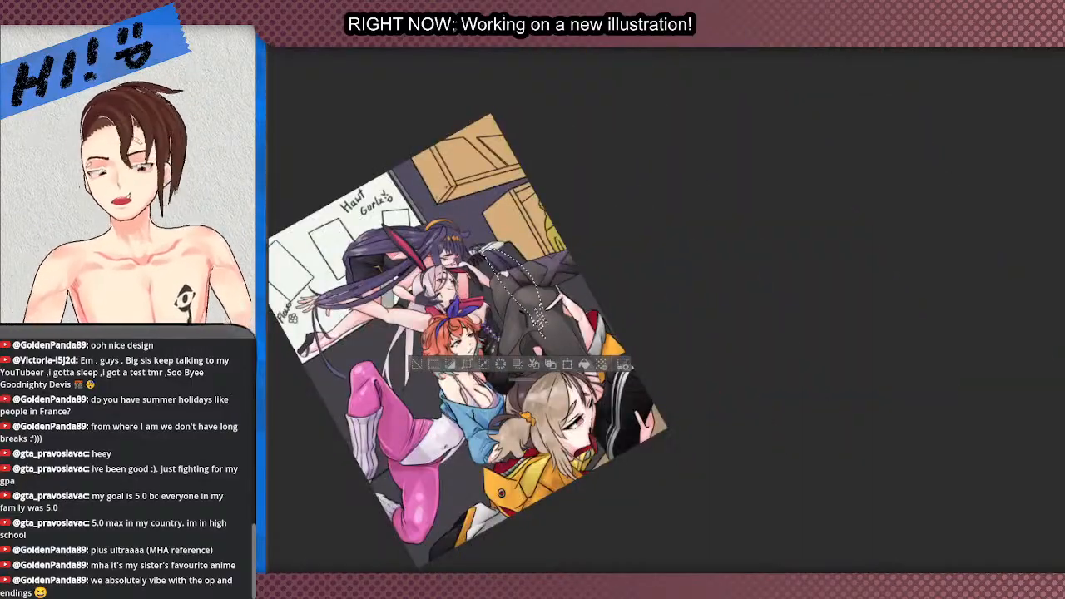
scroll(532, 317, "up", 3)
scroll(486, 333, "down", 5)
scroll(486, 307, "up", 5)
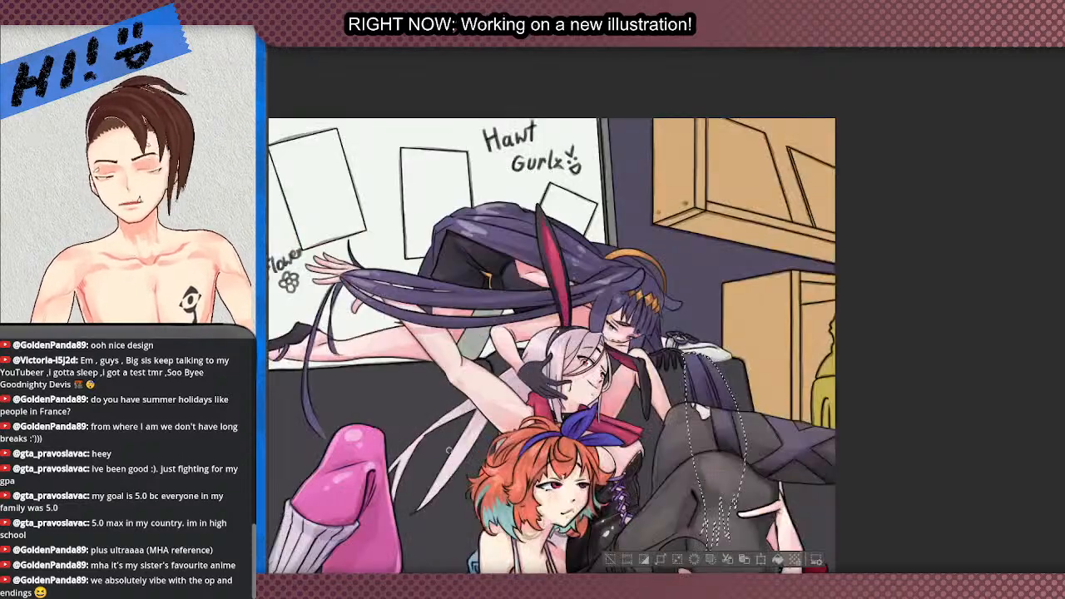
scroll(580, 516, "down", 5)
scroll(580, 516, "up", 3)
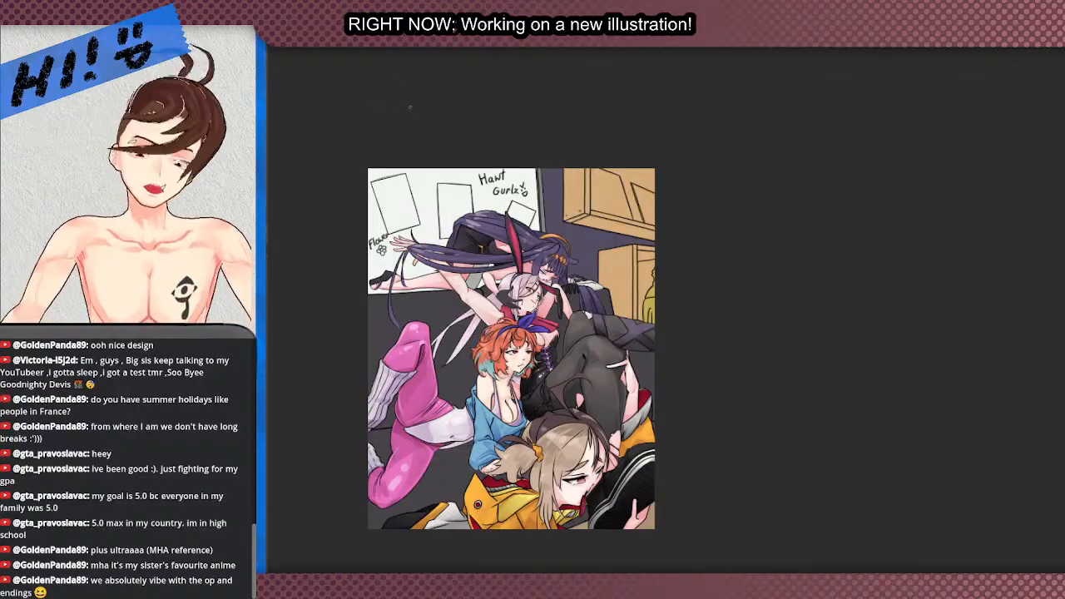
- Compare the purple-haired character's face and hair highlights up close with the full group illustration
scroll(429, 78, "down", 1)
scroll(428, 214, "up", 4)
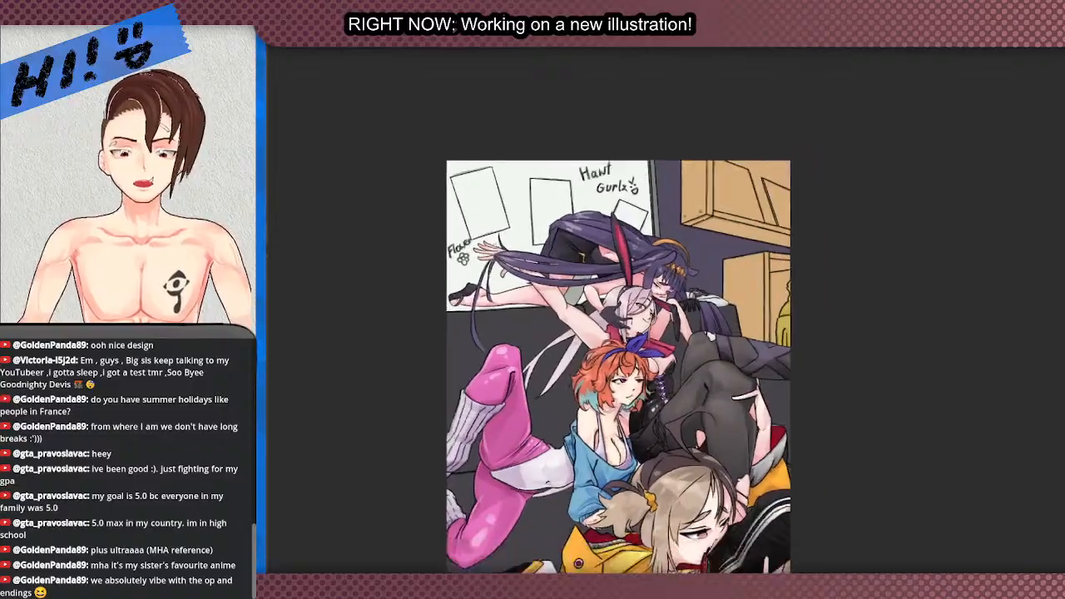
scroll(679, 253, "down", 1)
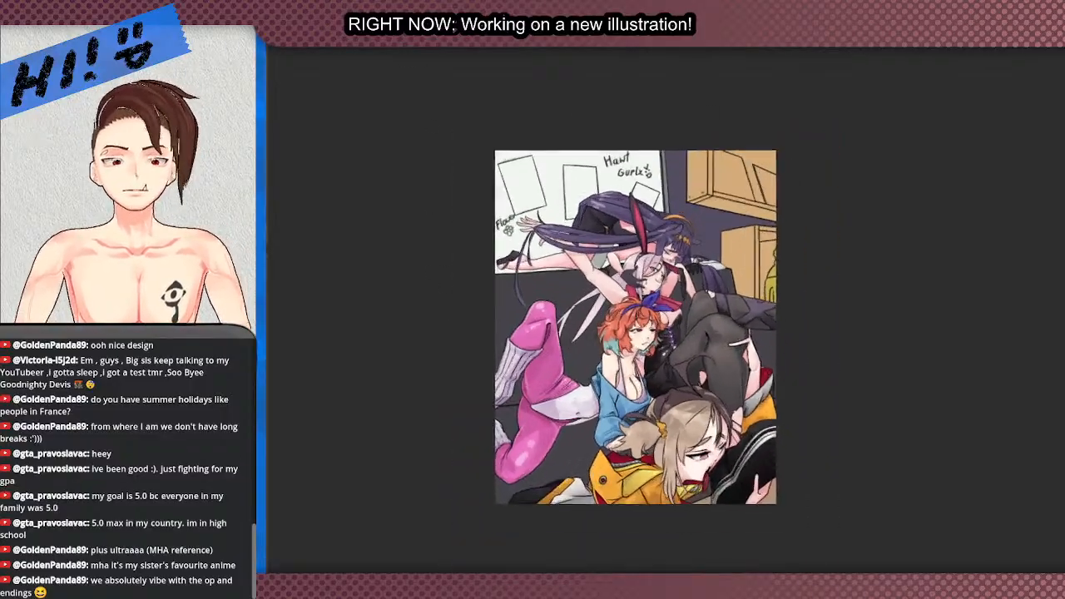
scroll(679, 253, "up", 4)
scroll(739, 213, "up", 4)
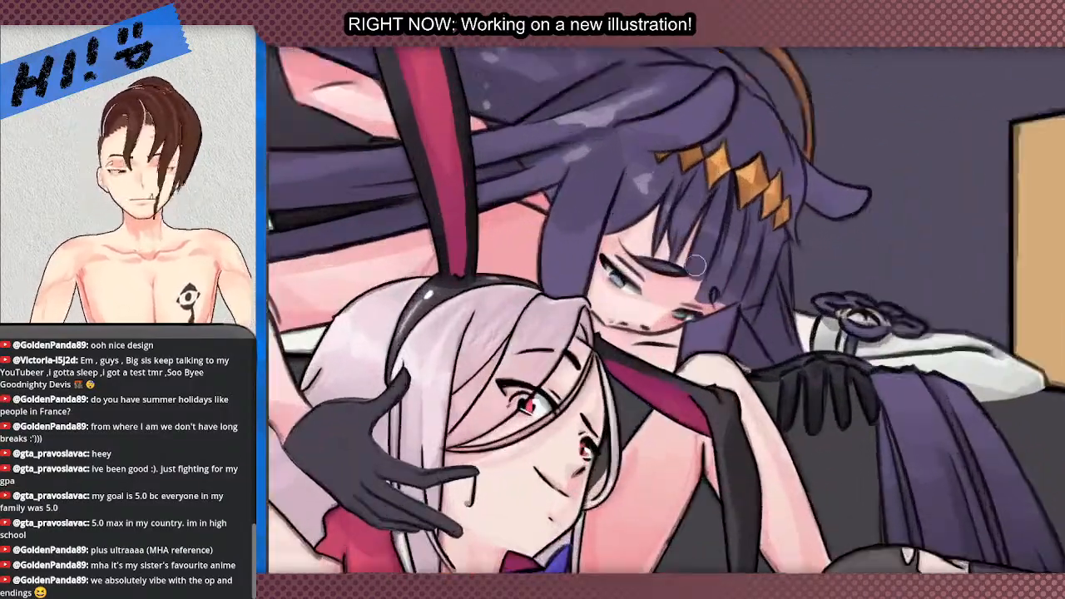
scroll(729, 192, "down", 3)
scroll(720, 165, "up", 1)
scroll(720, 165, "down", 3)
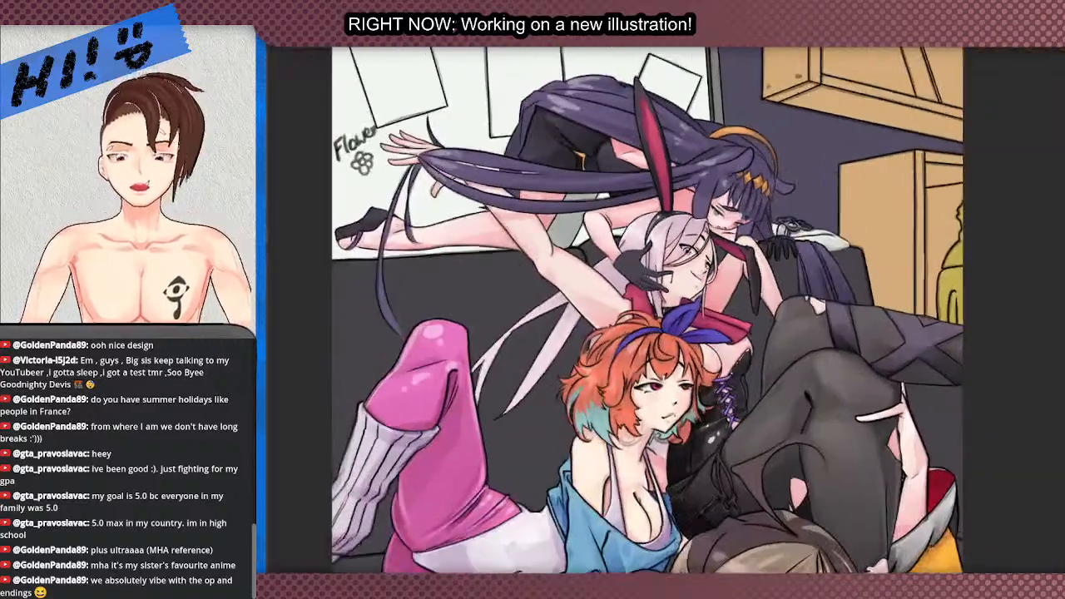
scroll(720, 165, "up", 2)
scroll(843, 159, "down", 3)
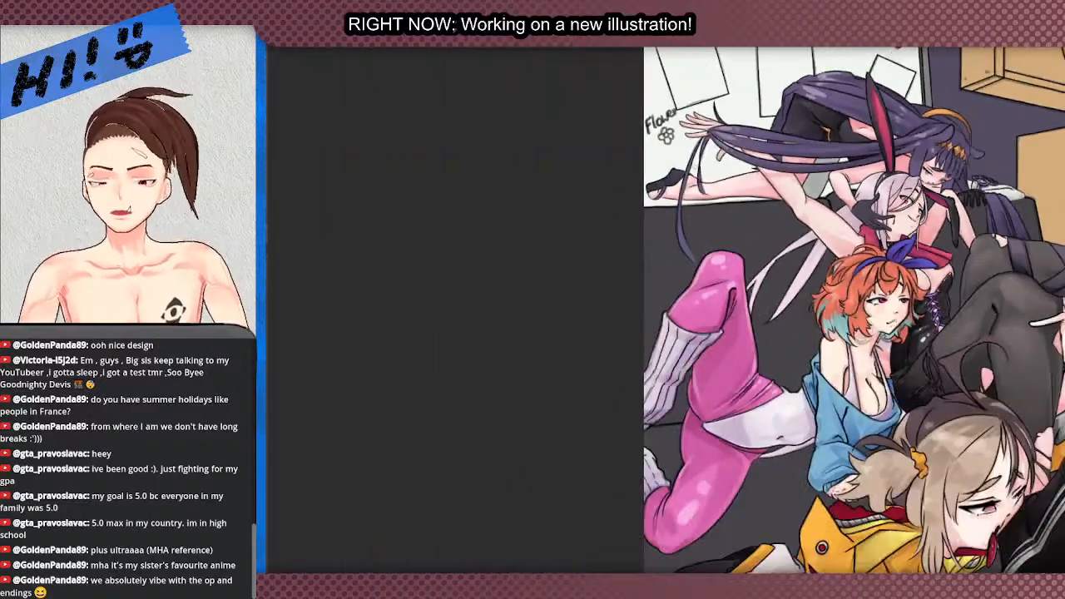
scroll(848, 136, "up", 4)
scroll(672, 211, "up", 1)
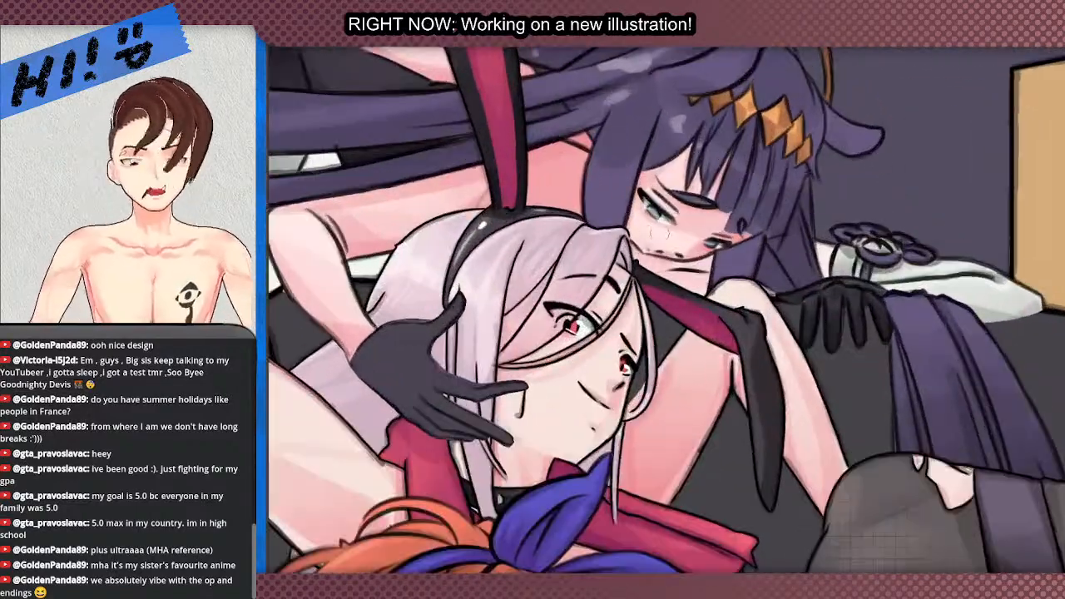
- Examine the purple-haired character's face and the hair strands gathered at the outstretched hand, up close and within the wider scene
scroll(693, 244, "up", 1)
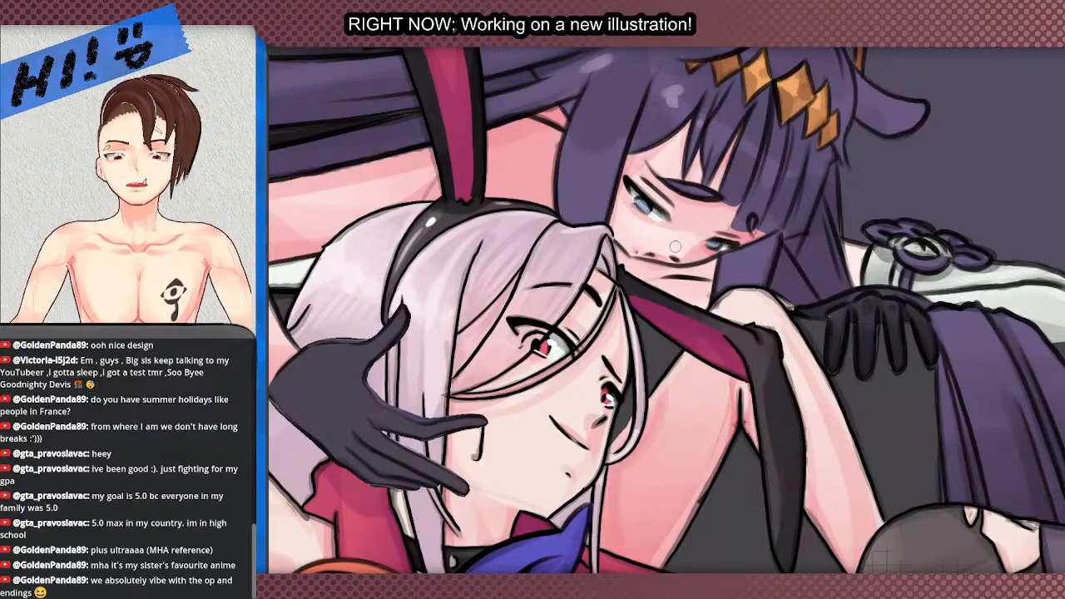
scroll(680, 246, "up", 1)
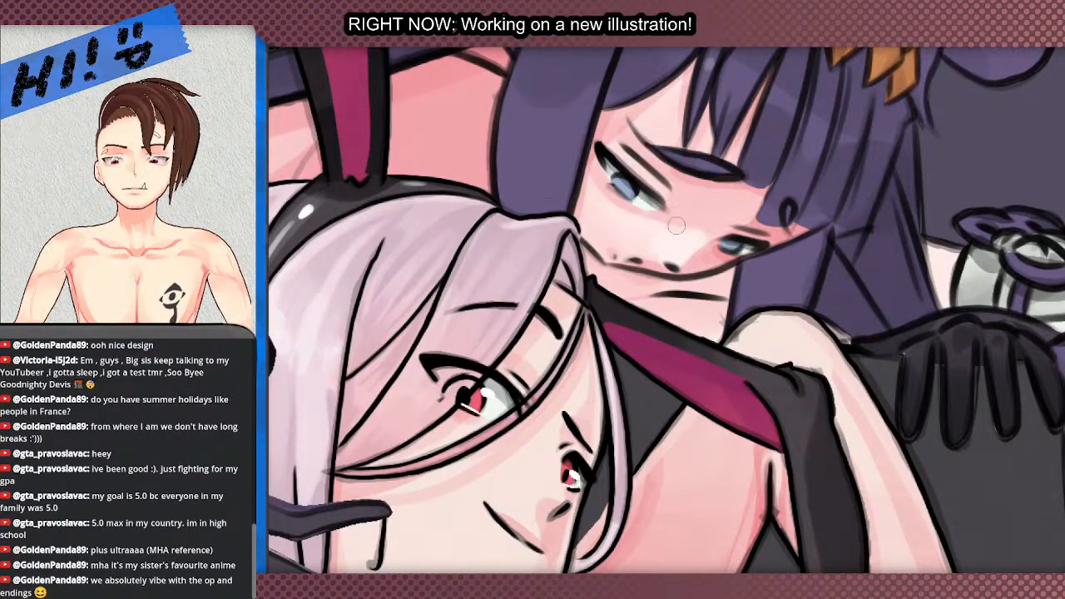
scroll(695, 238, "down", 2)
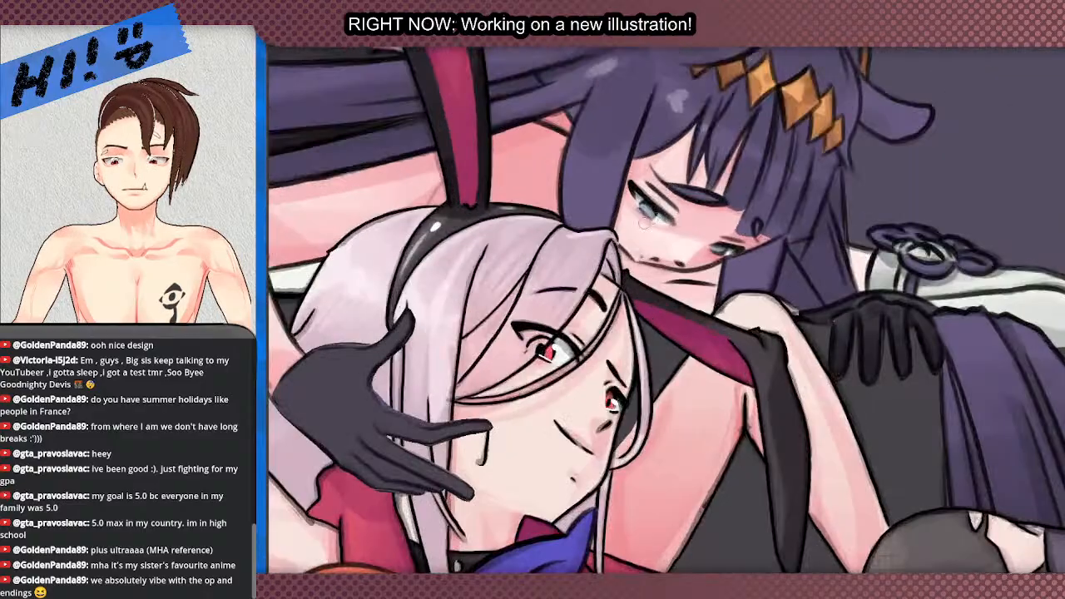
scroll(639, 213, "down", 3)
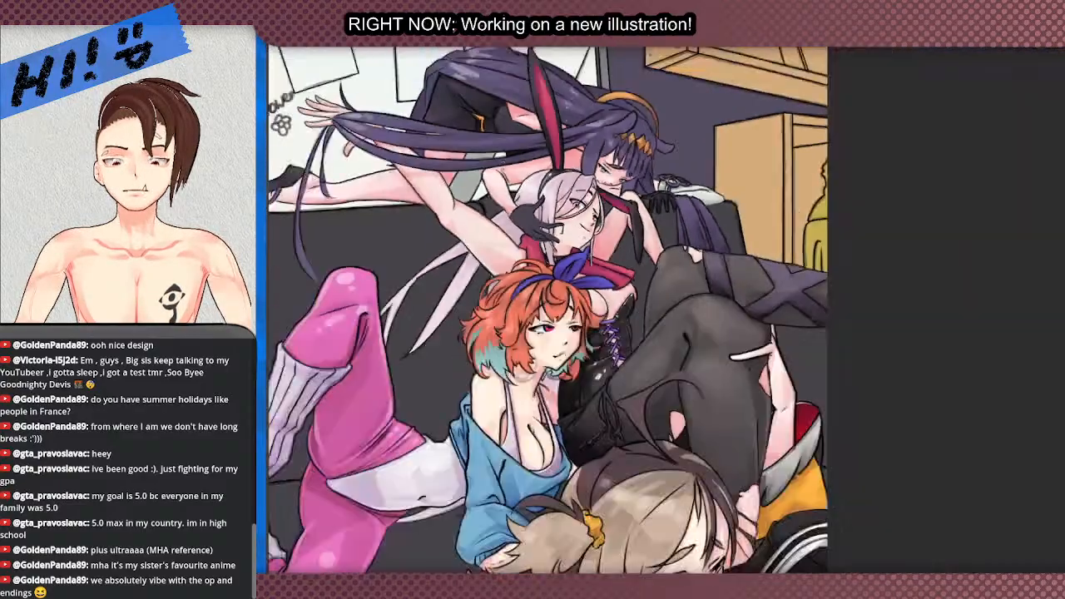
scroll(631, 241, "up", 4)
scroll(647, 294, "down", 3)
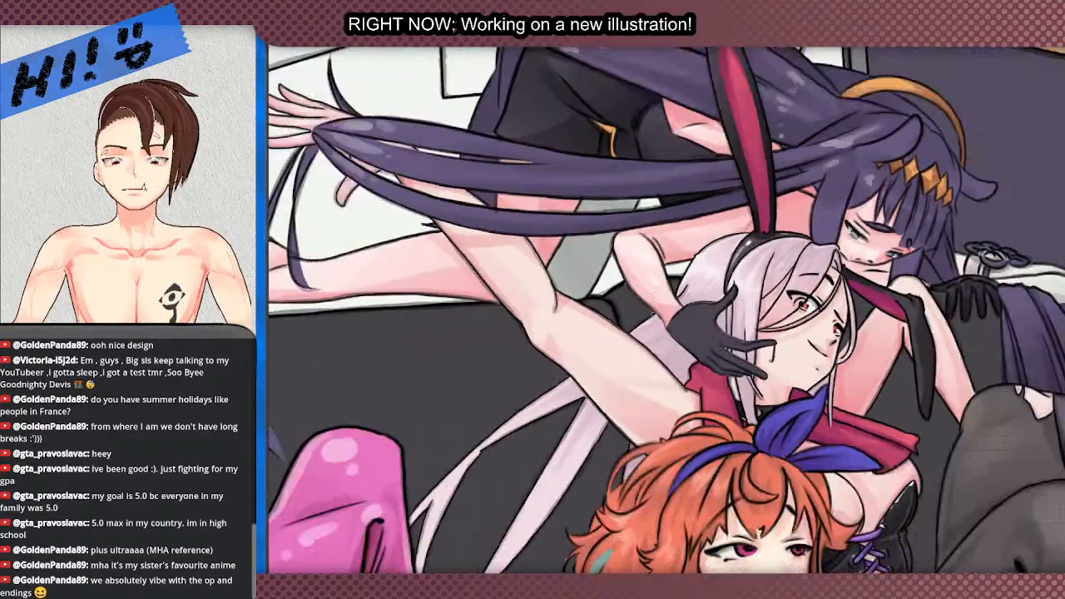
scroll(598, 302, "up", 4)
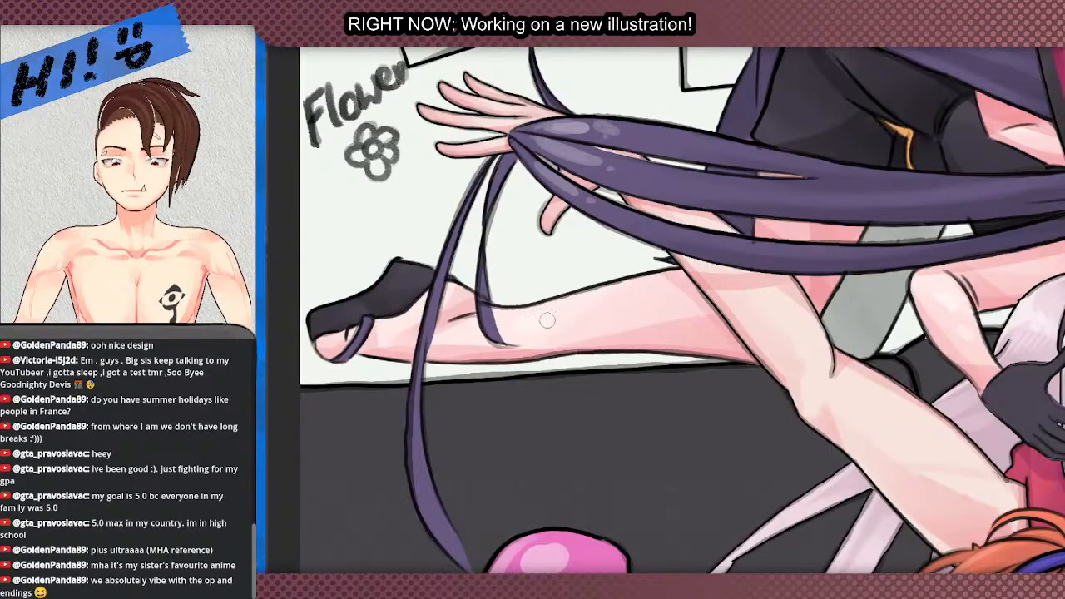
scroll(623, 298, "down", 3)
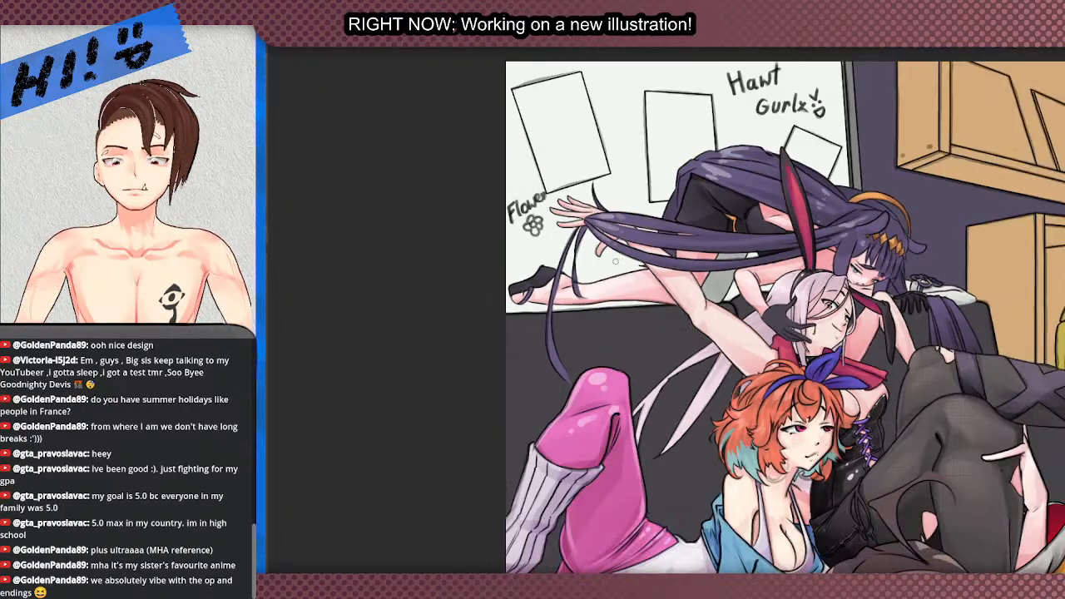
scroll(620, 266, "up", 4)
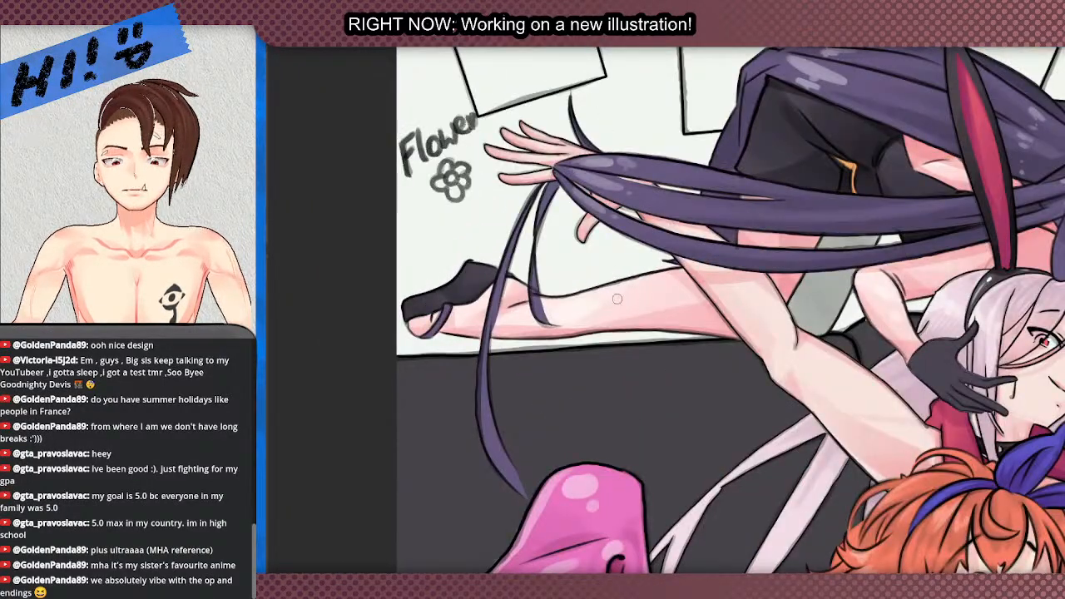
scroll(636, 290, "down", 4)
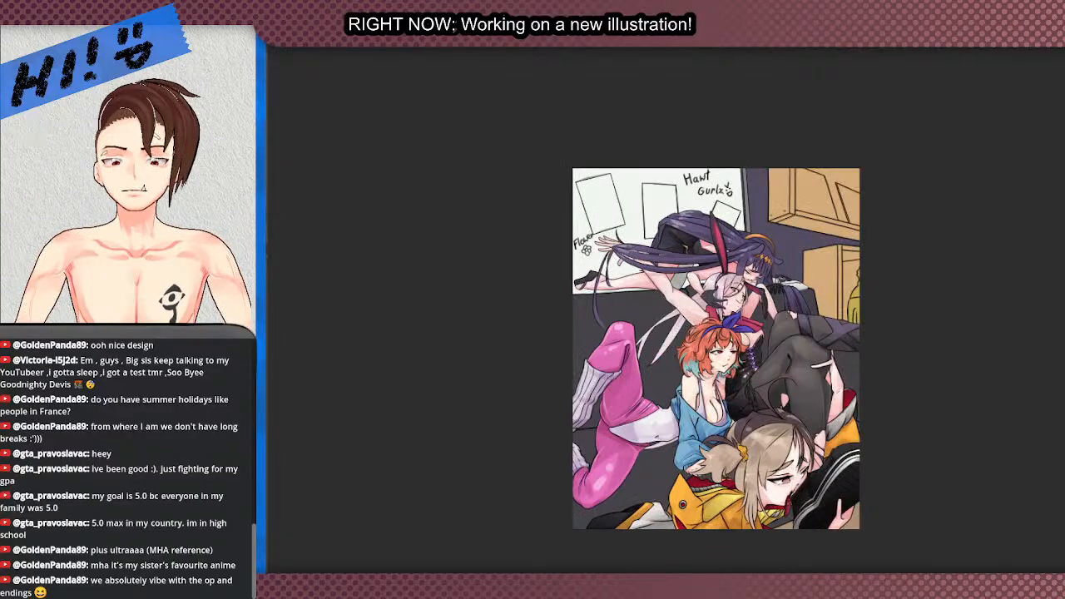
- Review the shading and highlights of the full group illustration at several magnifications
scroll(518, 193, "up", 3)
scroll(518, 193, "down", 3)
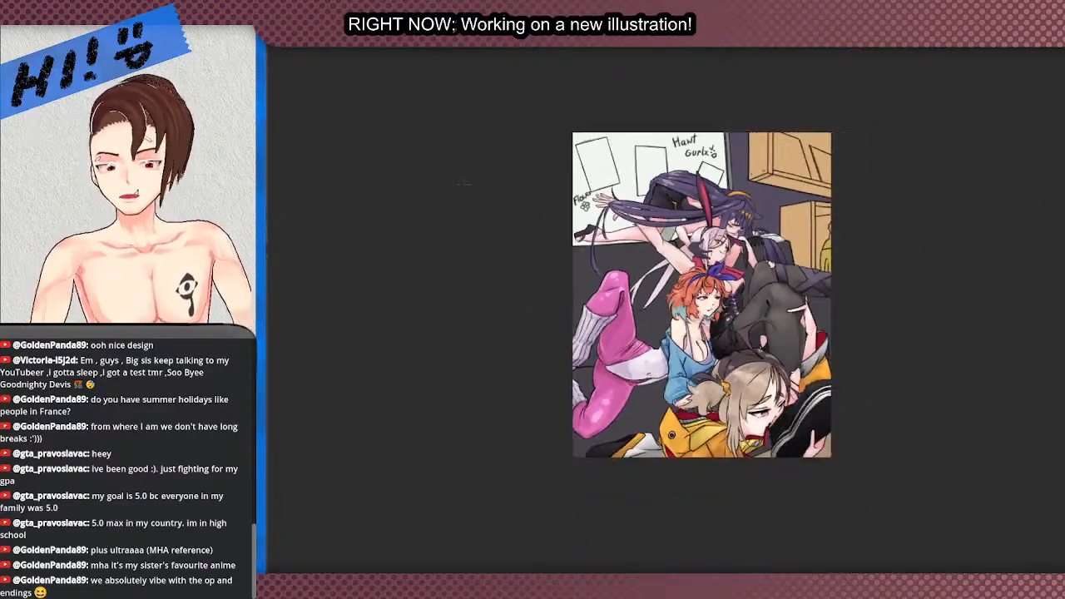
scroll(518, 193, "up", 4)
scroll(678, 316, "down", 1)
scroll(679, 316, "up", 3)
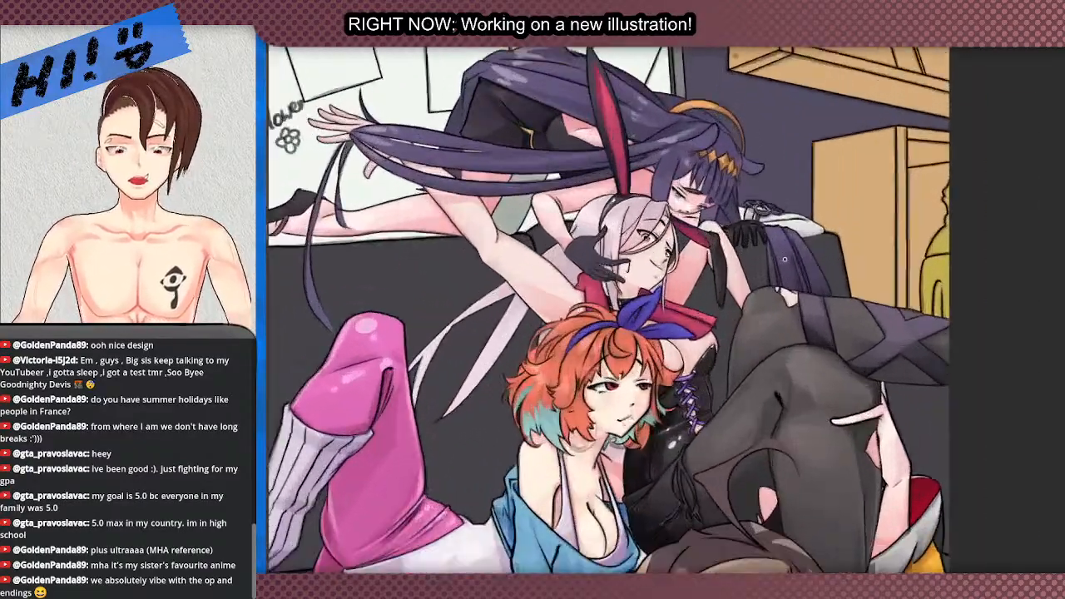
scroll(678, 317, "down", 4)
scroll(691, 283, "up", 2)
scroll(691, 283, "down", 3)
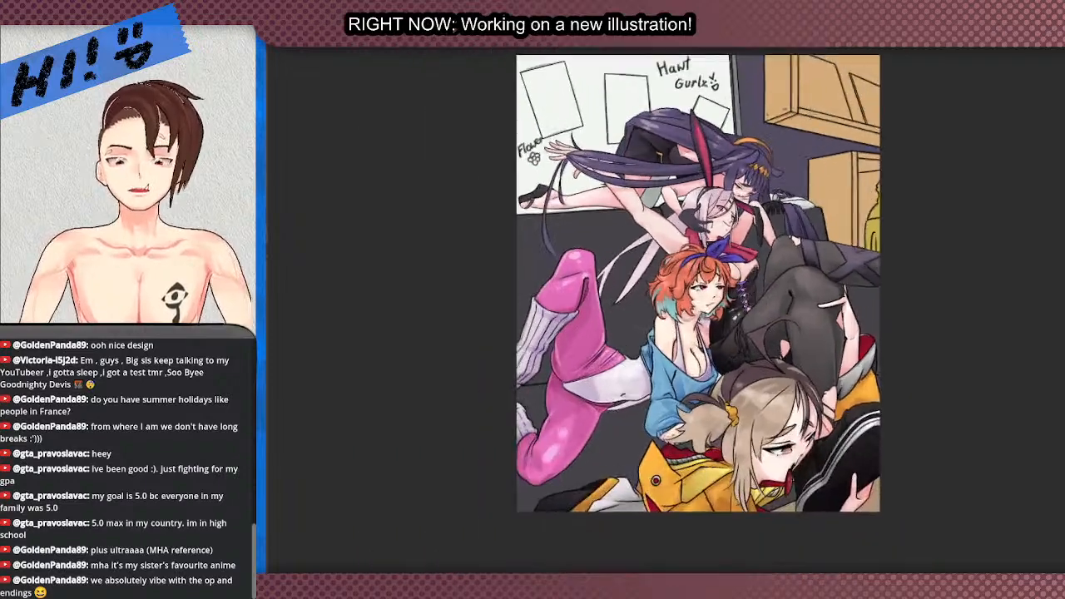
scroll(708, 300, "up", 2)
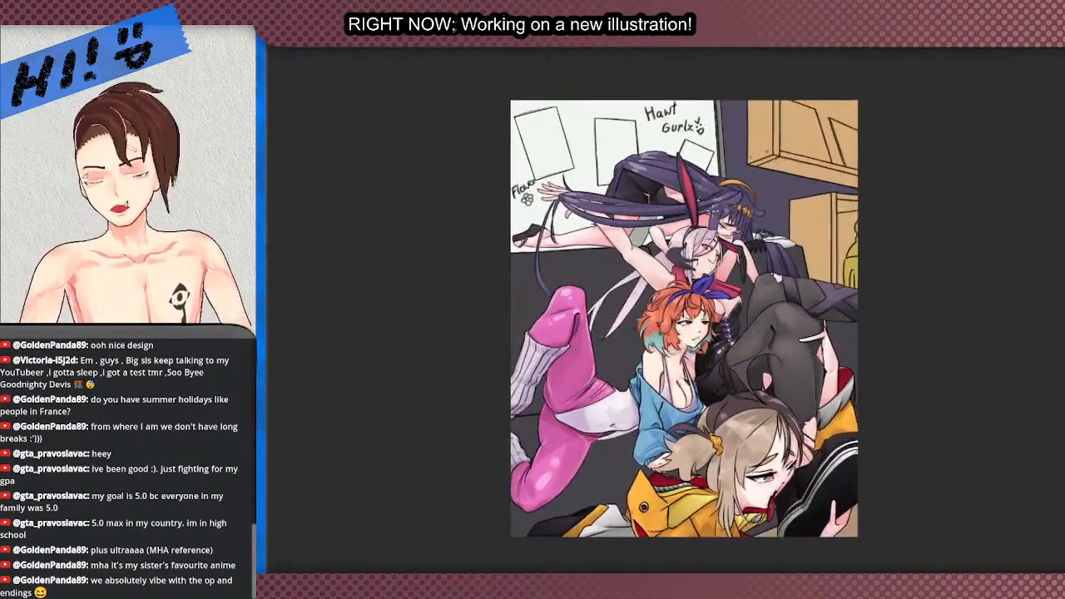
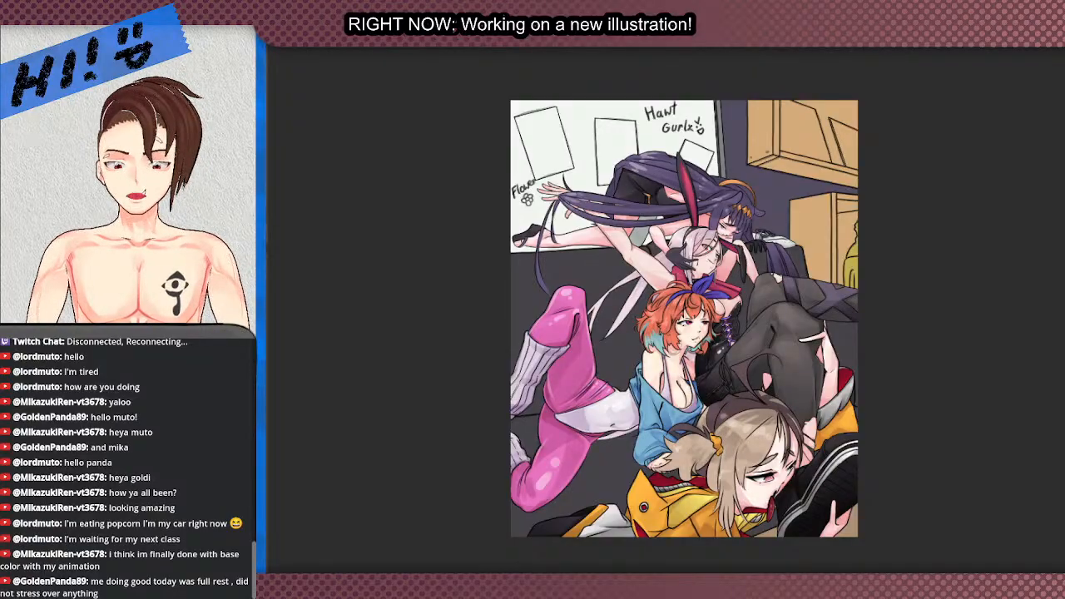
scroll(733, 93, "up", 4)
scroll(733, 94, "down", 6)
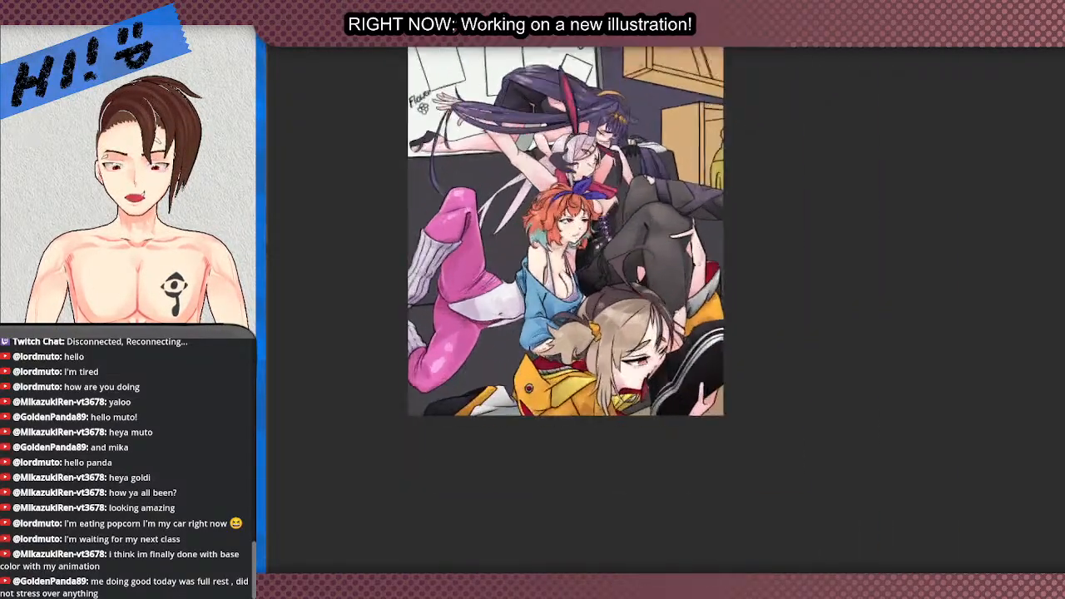
scroll(667, 123, "down", 2)
scroll(666, 123, "up", 4)
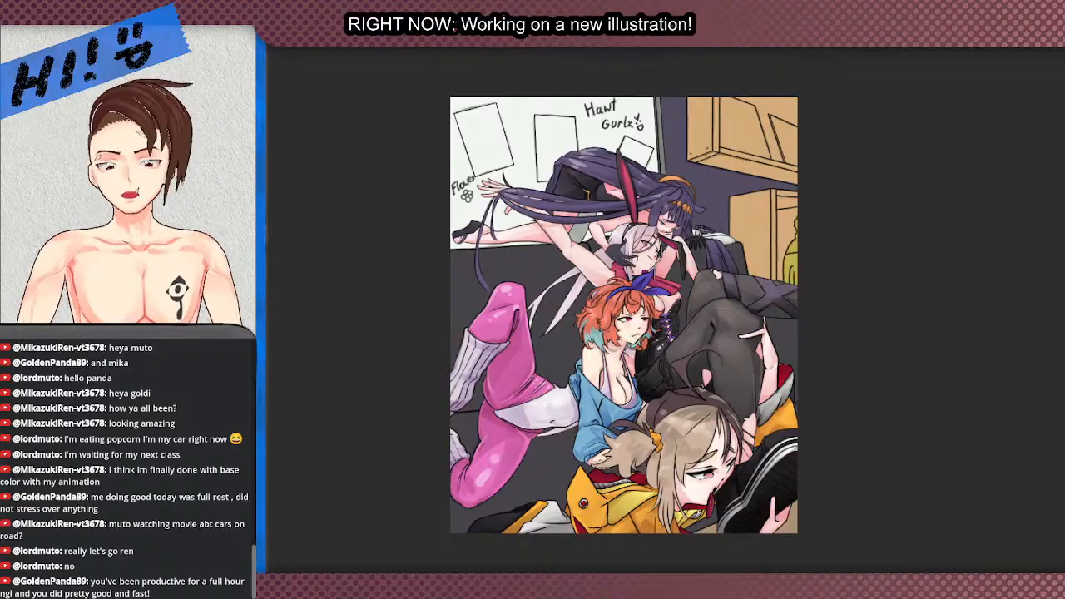
scroll(583, 317, "up", 5)
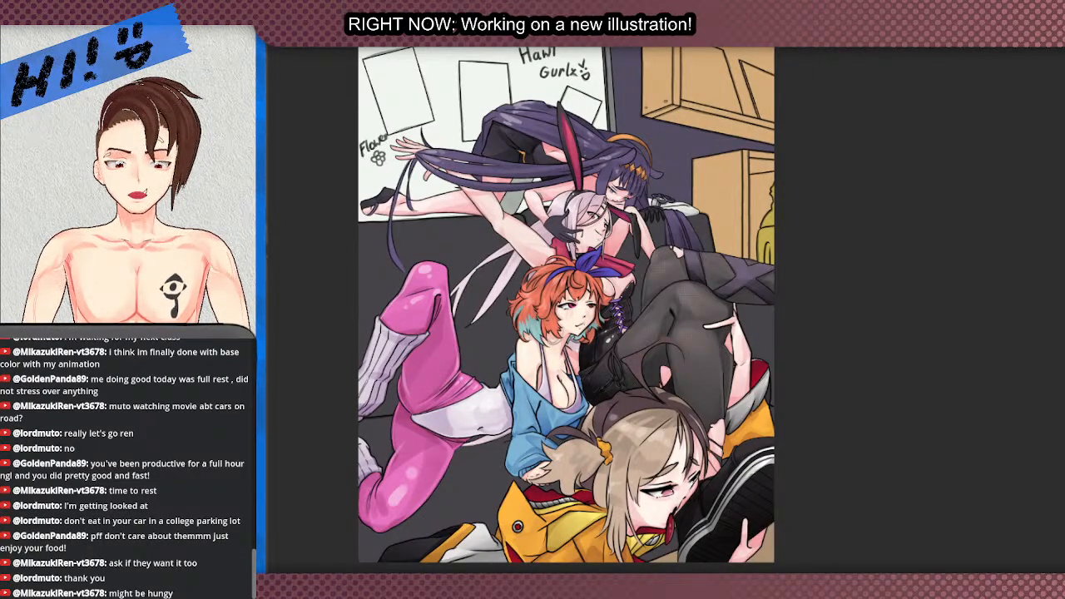
scroll(791, 125, "down", 1)
scroll(739, 118, "up", 1)
scroll(708, 118, "down", 1)
scroll(708, 118, "up", 1)
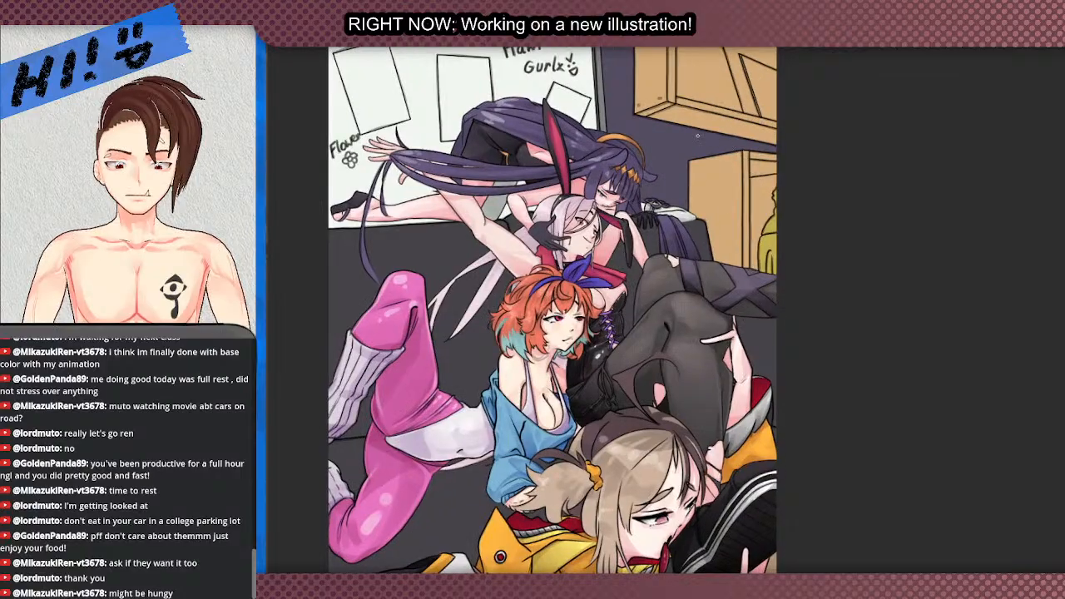
scroll(700, 118, "down", 1)
scroll(683, 118, "up", 1)
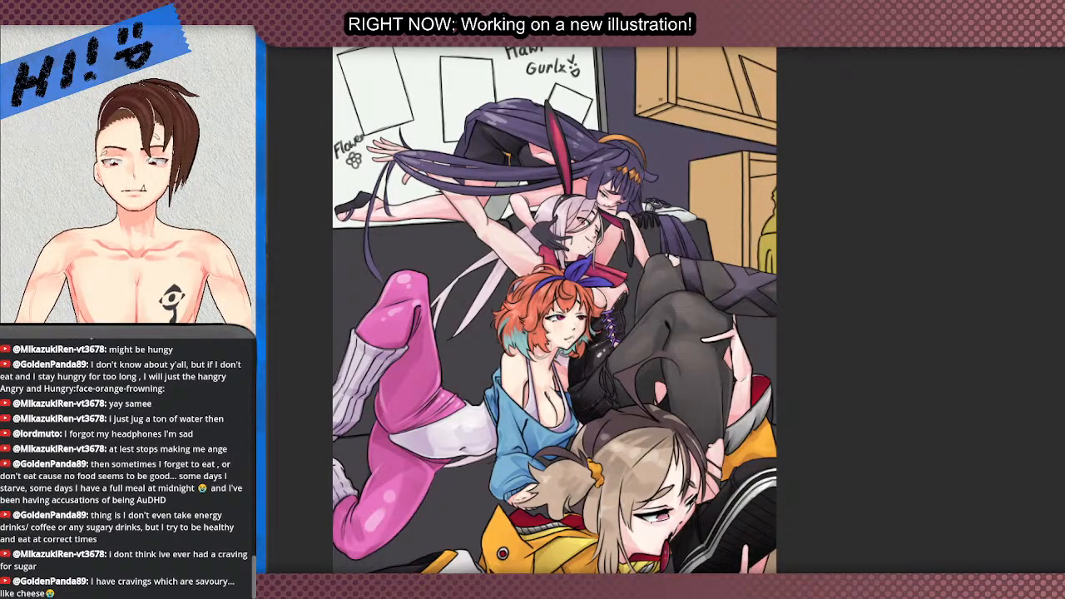
scroll(554, 310, "down", 1)
scroll(579, 304, "up", 1)
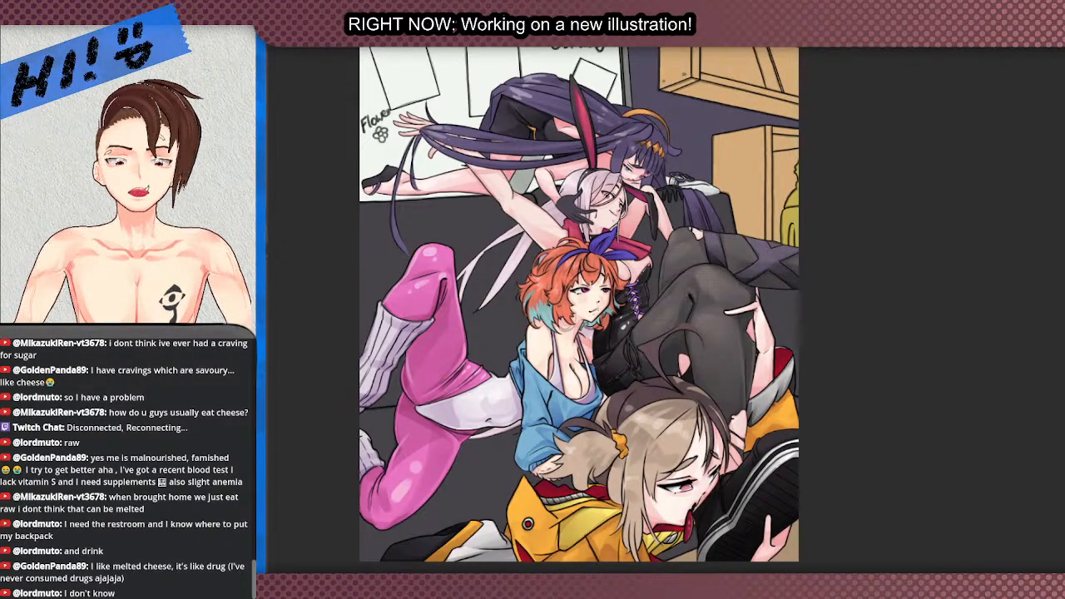
scroll(787, 229, "down", 3)
scroll(778, 187, "up", 2)
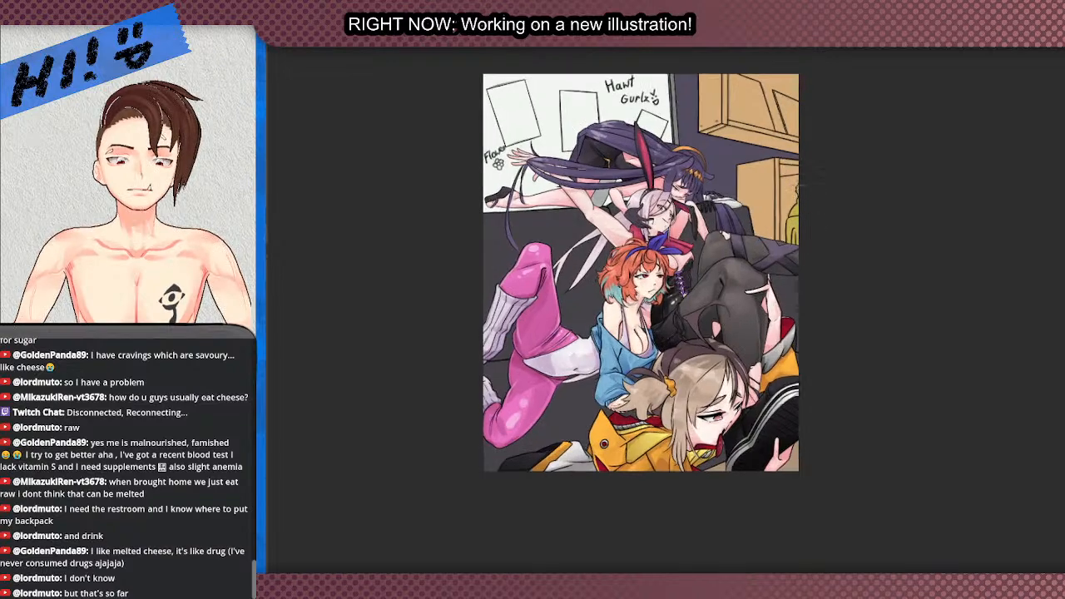
scroll(769, 177, "down", 1)
scroll(769, 175, "up", 3)
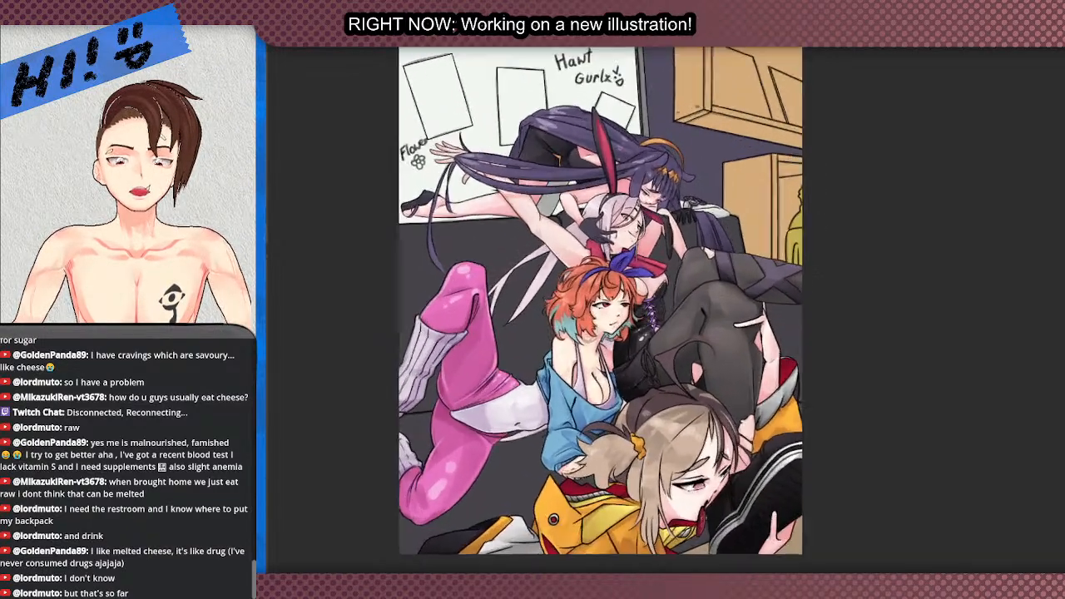
scroll(744, 160, "down", 3)
scroll(734, 119, "up", 1)
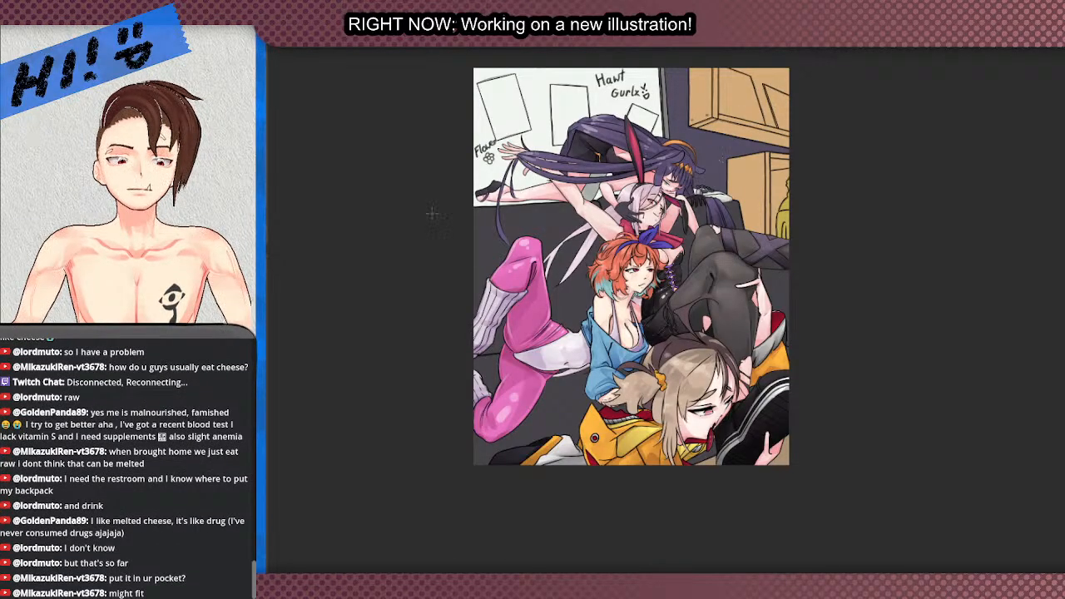
left_click_drag(433, 212, 915, 312)
scroll(665, 300, "down", 3)
scroll(666, 300, "up", 2)
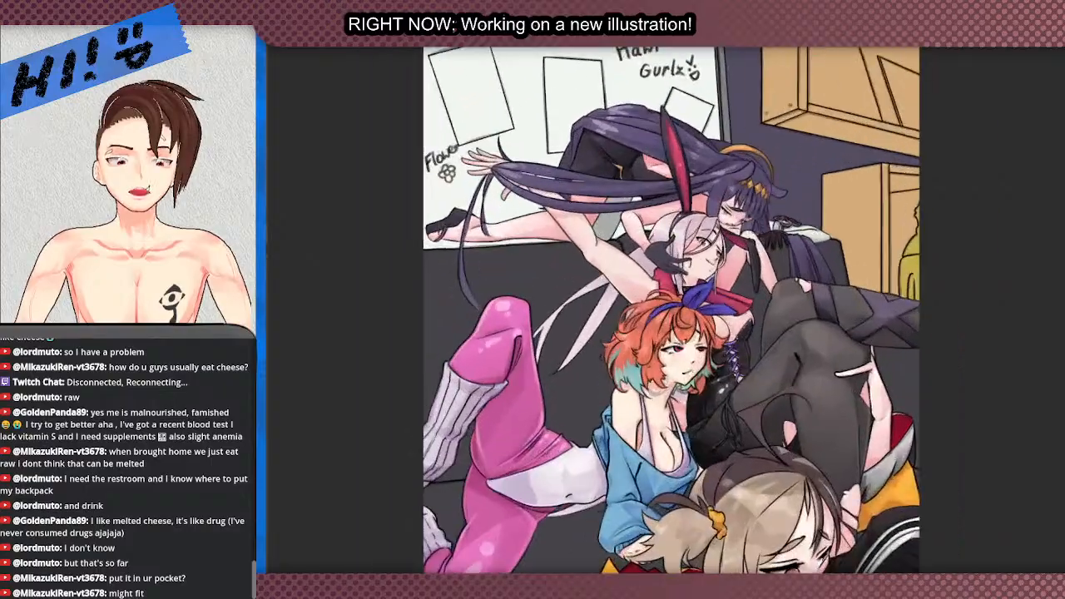
scroll(665, 283, "down", 3)
scroll(666, 283, "up", 2)
scroll(772, 287, "down", 4)
scroll(778, 293, "up", 2)
scroll(666, 241, "down", 3)
scroll(724, 300, "up", 3)
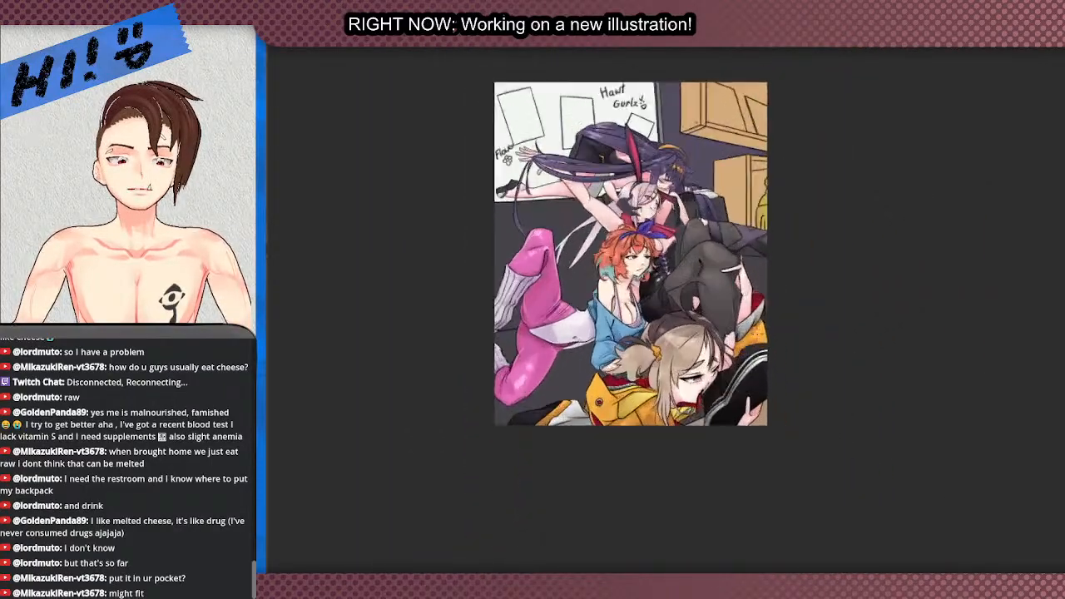
scroll(687, 248, "up", 2)
scroll(803, 275, "down", 3)
scroll(811, 262, "up", 2)
scroll(783, 239, "down", 1)
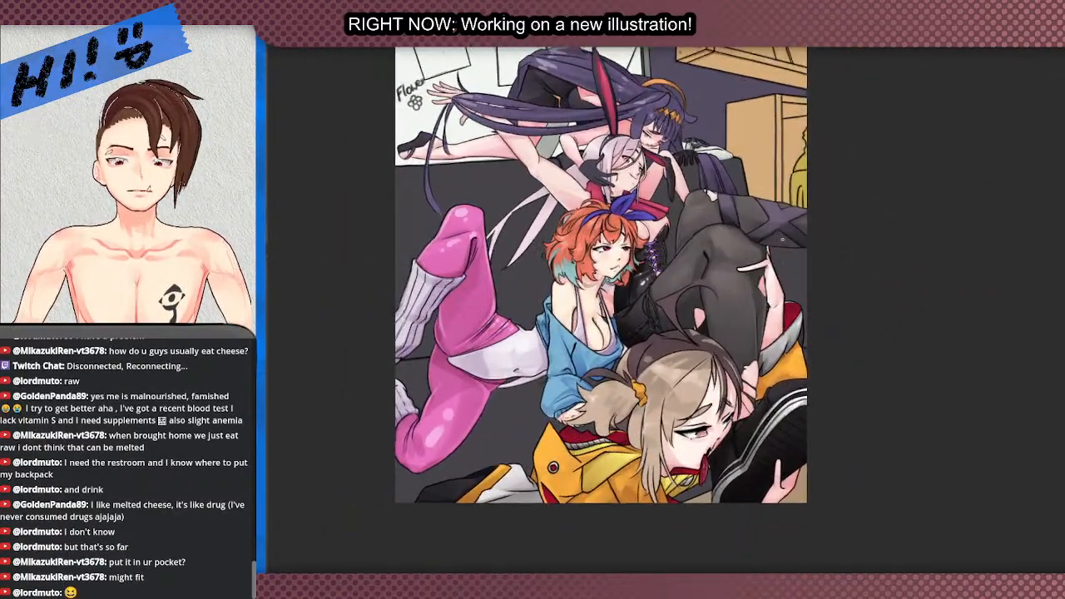